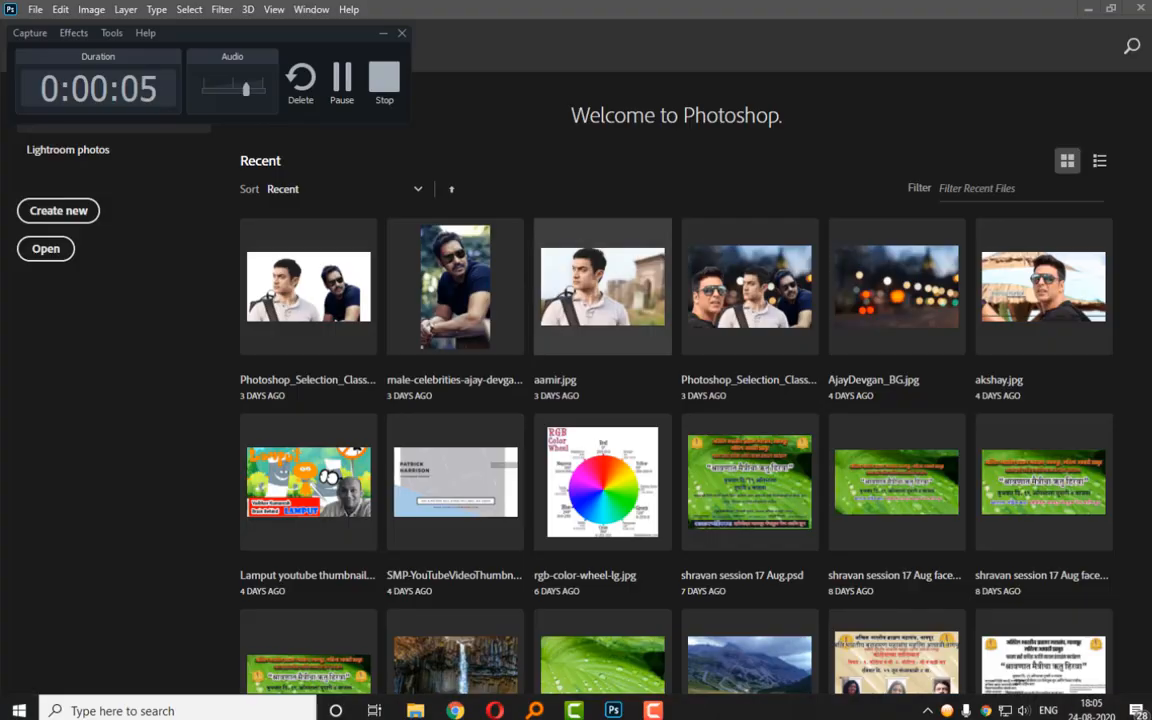
key(super+p)
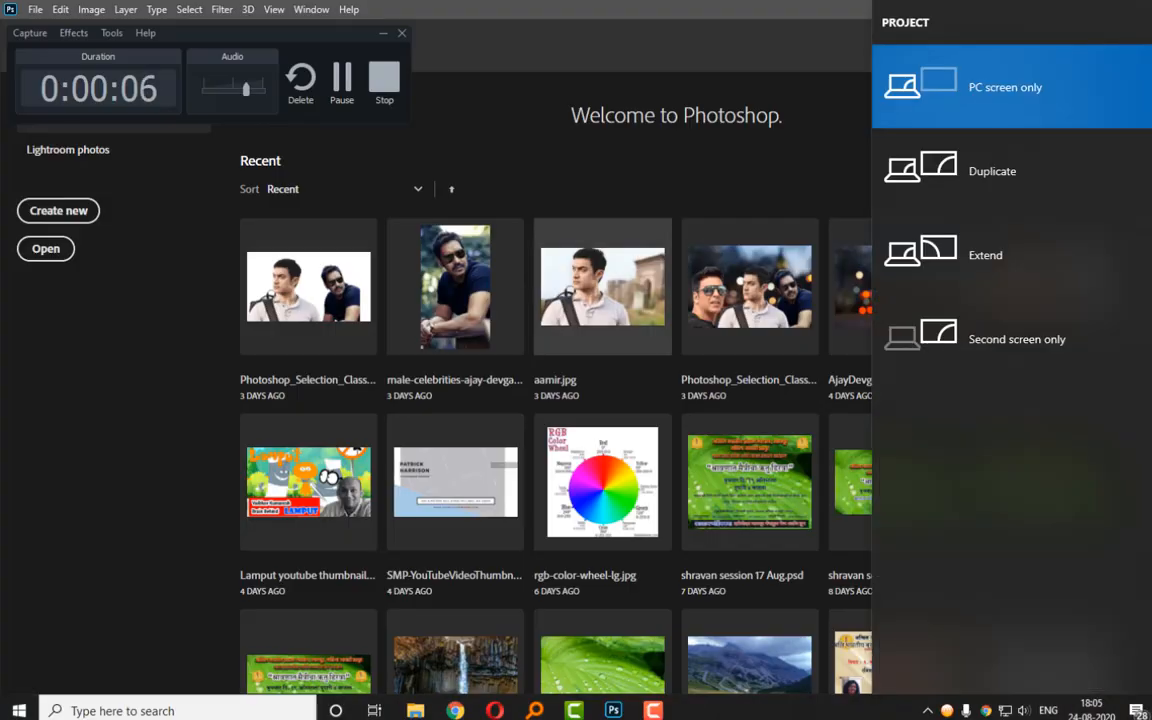
click(680, 8)
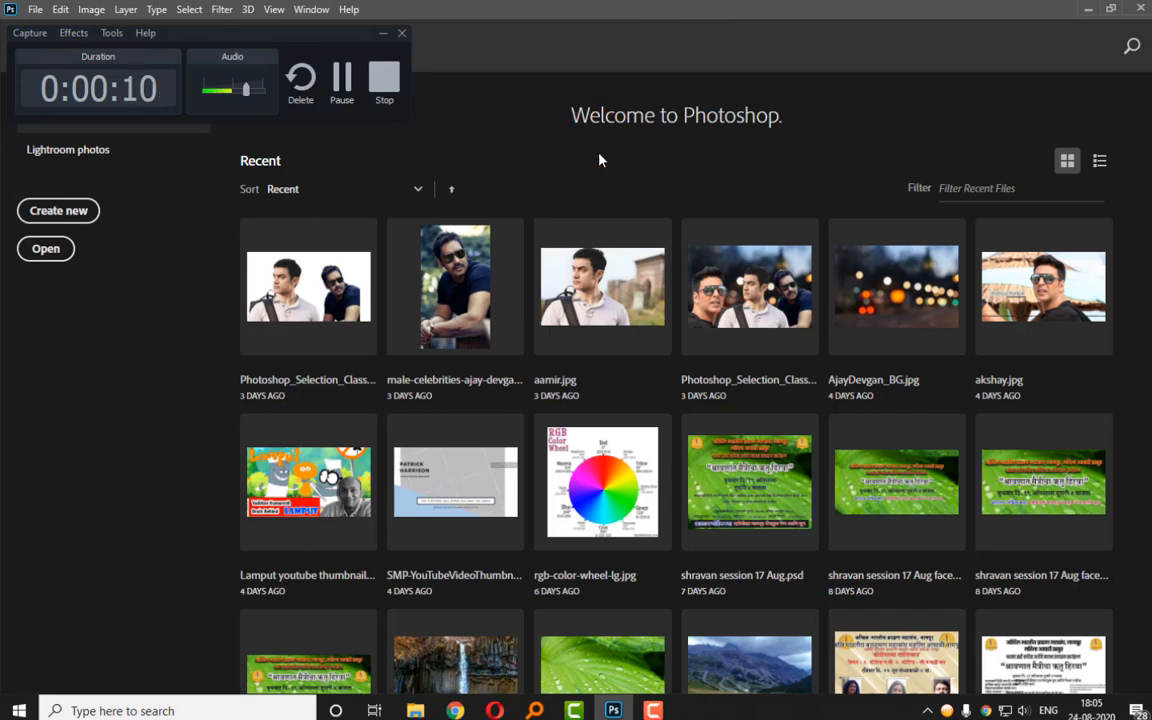
click(382, 33)
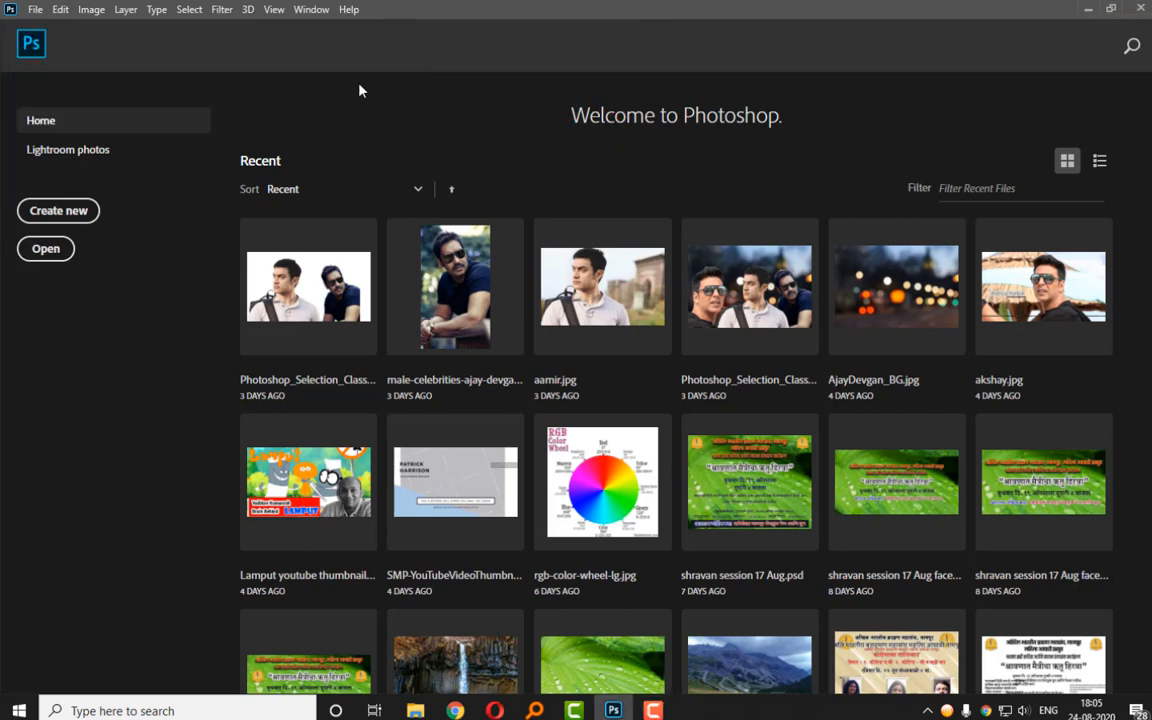
key(space)
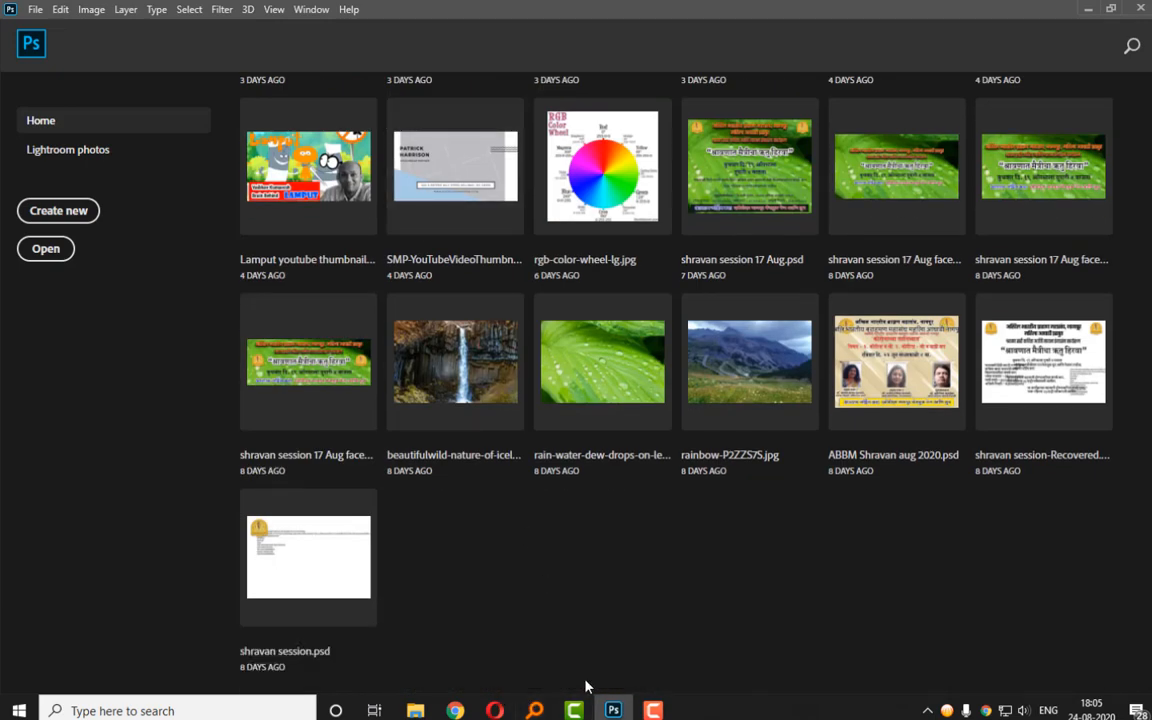
scroll(602, 527, up, 3)
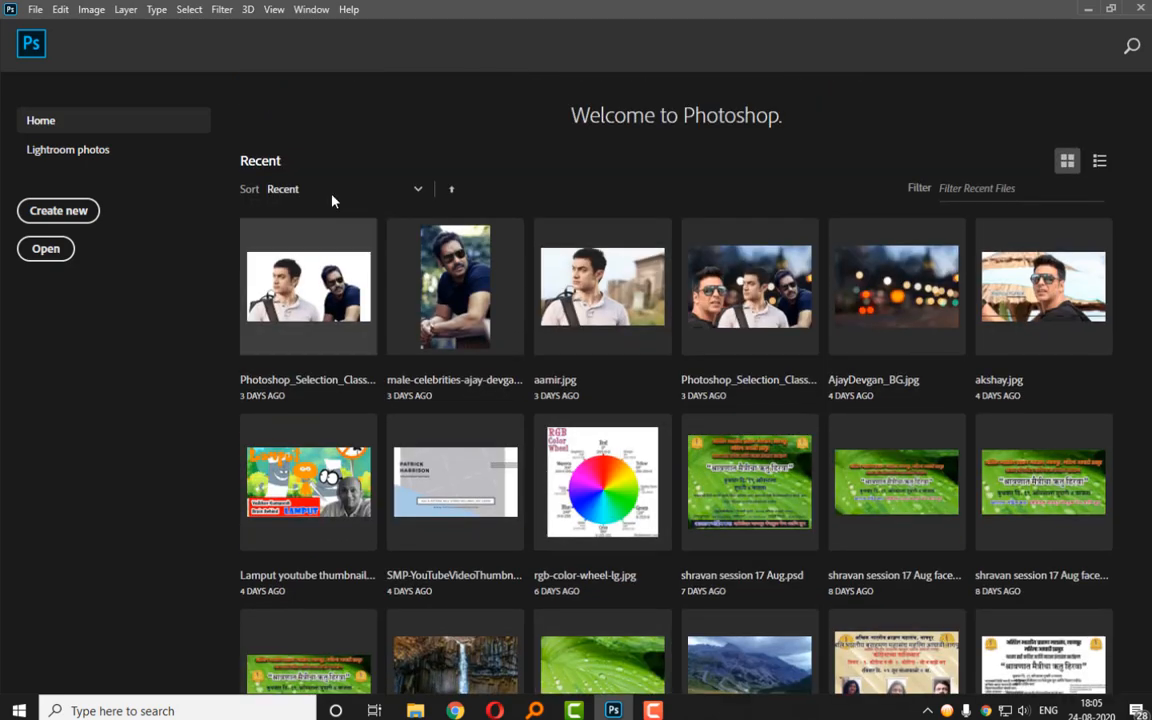
Create a new 1920 x 1080 px document at 72 ppi from the HDTV 1080p preset with a white background.
key(ctrl+n)
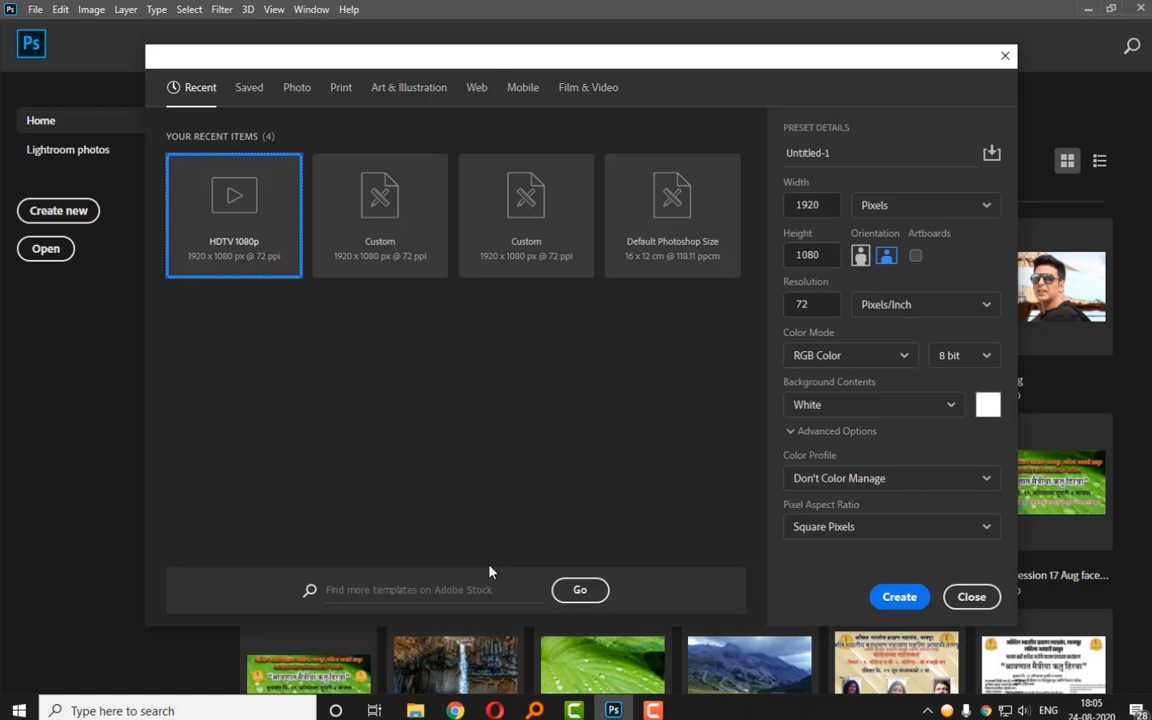
key(F10)
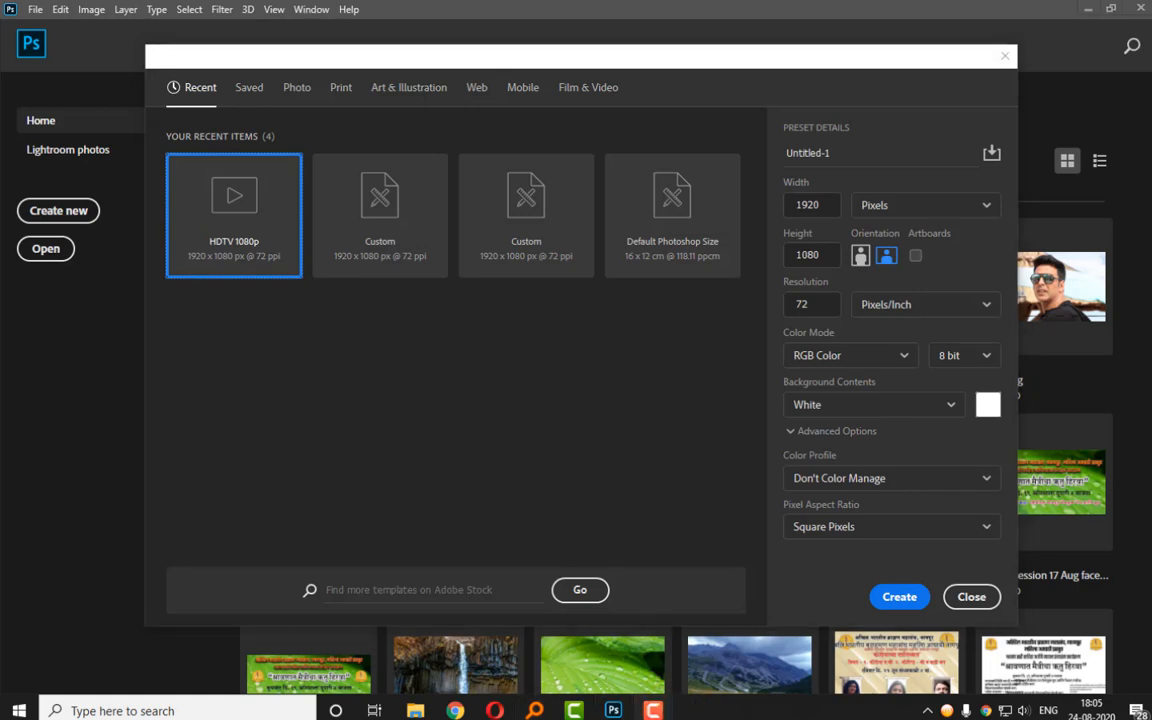
click(346, 28)
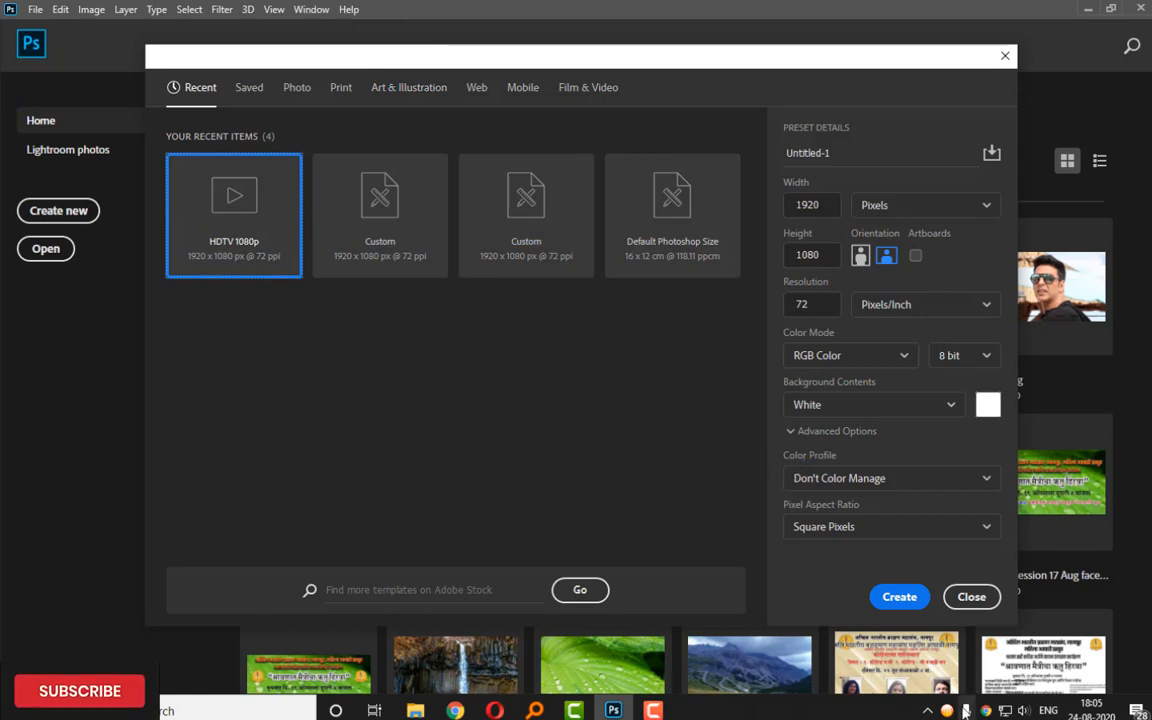
click(927, 710)
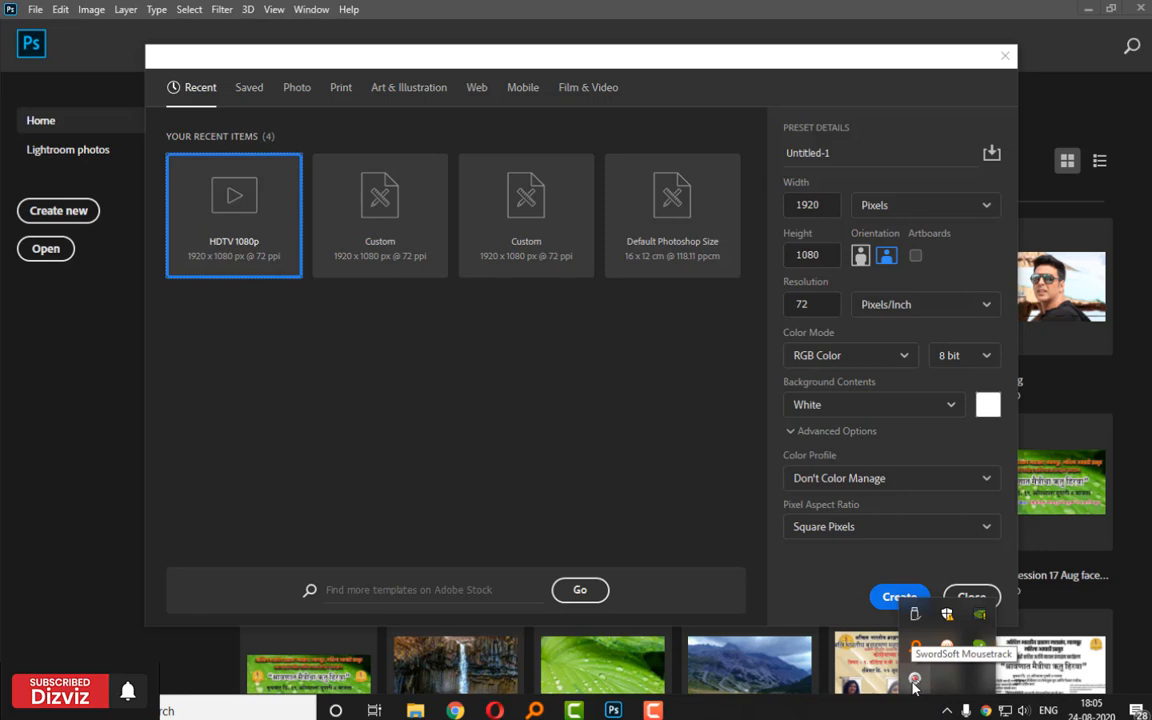
click(914, 683)
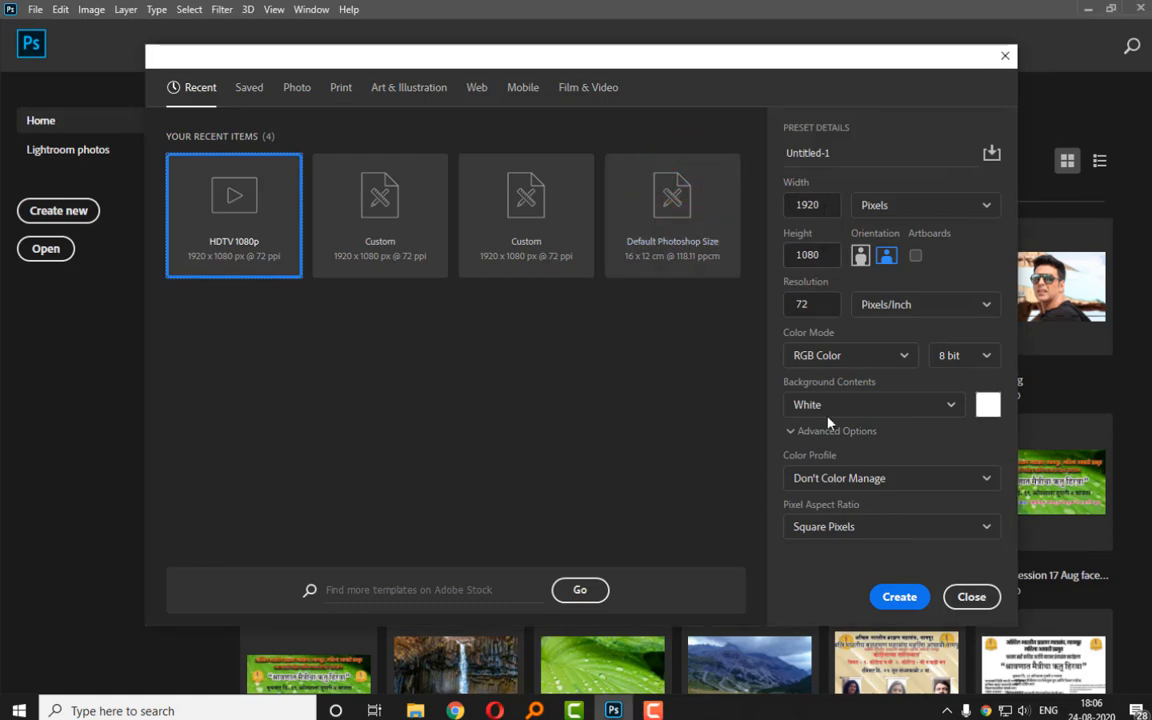
click(899, 597)
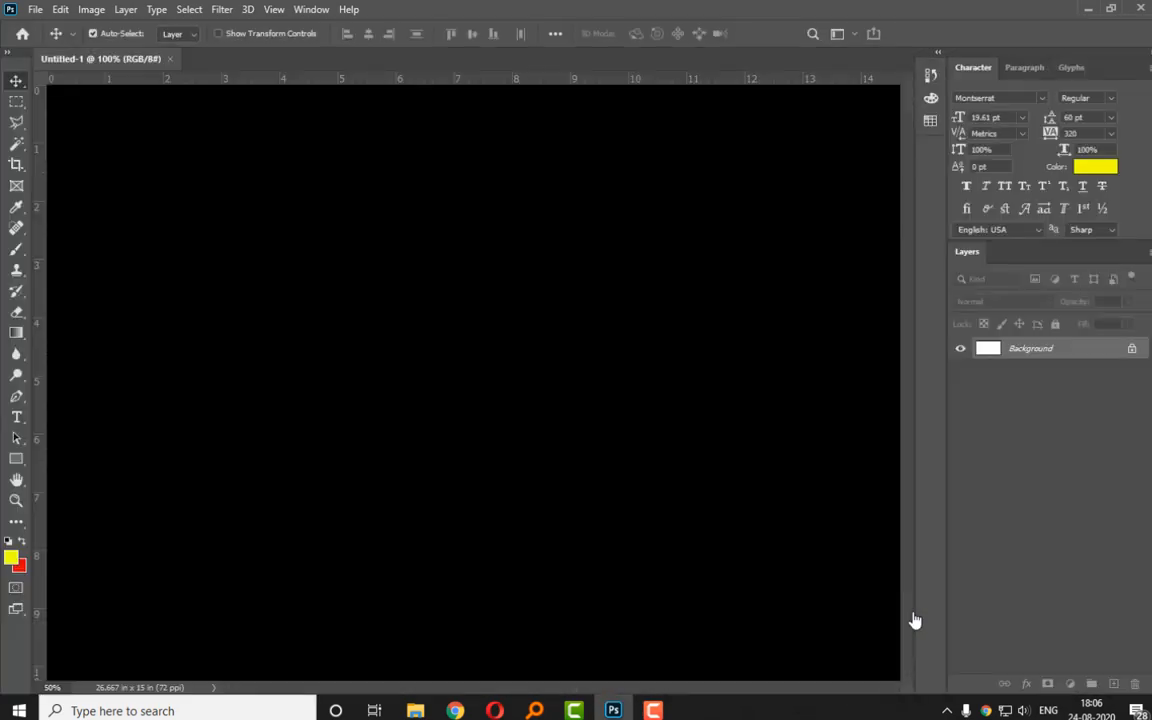
Open the model3 image from the Class 1 > For selection > Selections folder as a separate document in Photoshop.
key(super)
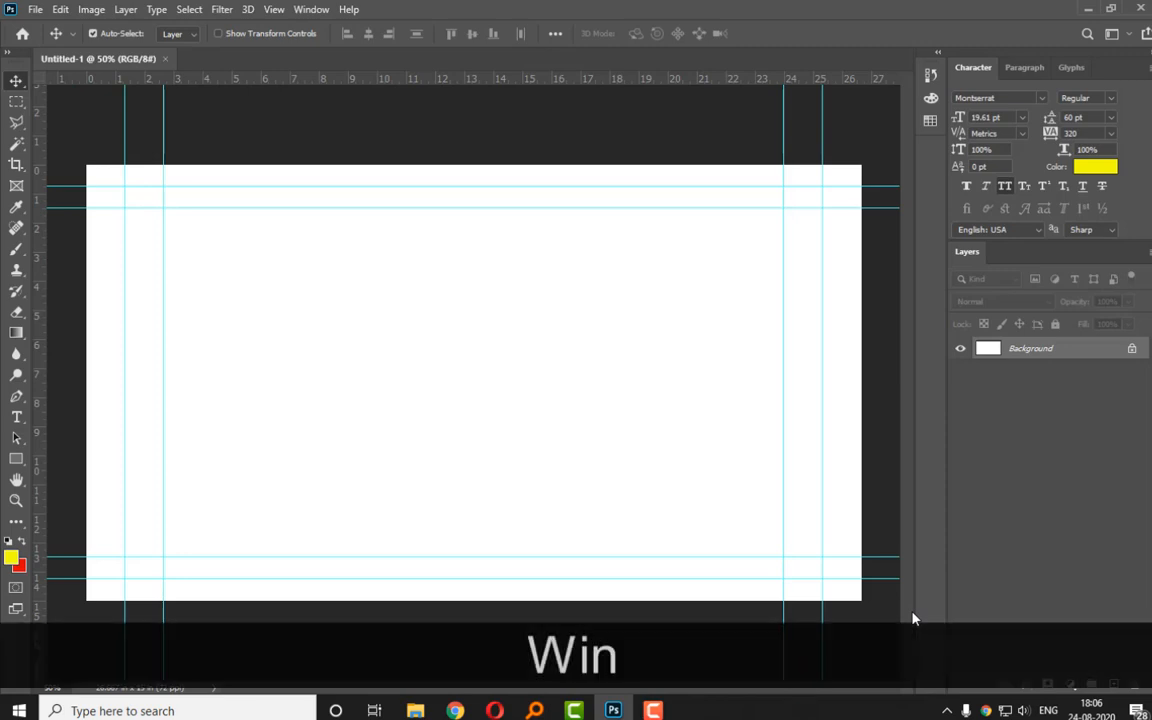
key(super+d)
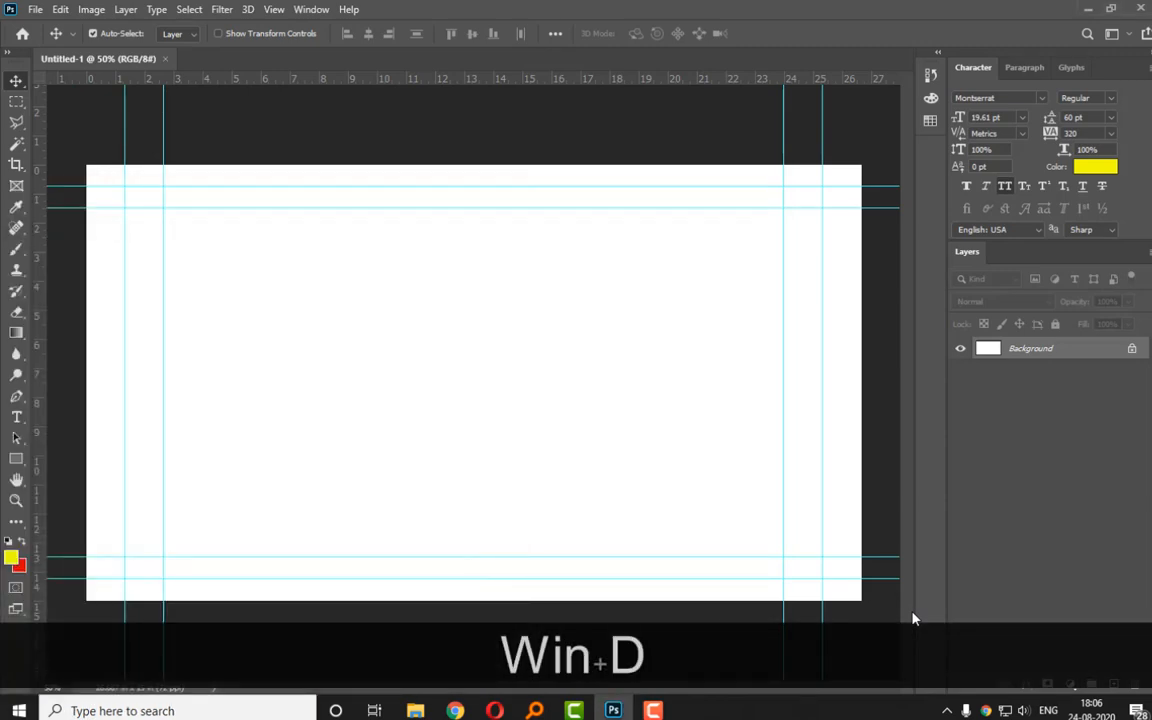
key(super+d)
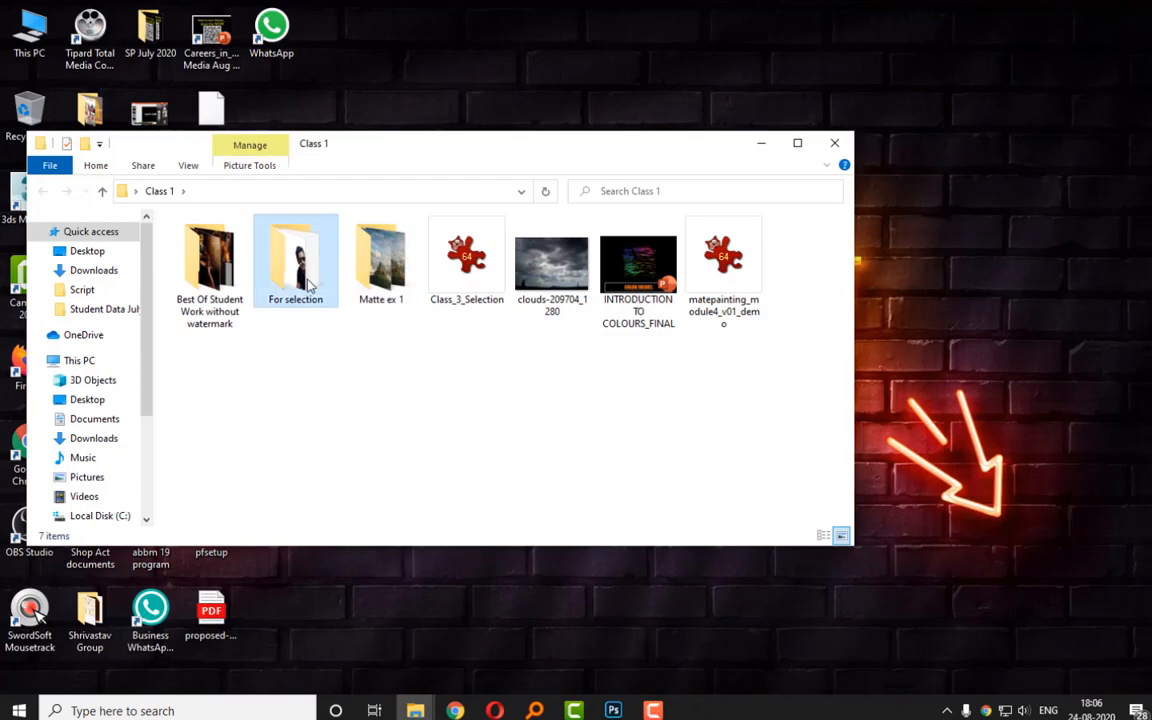
double_click(296, 258)
double_click(193, 263)
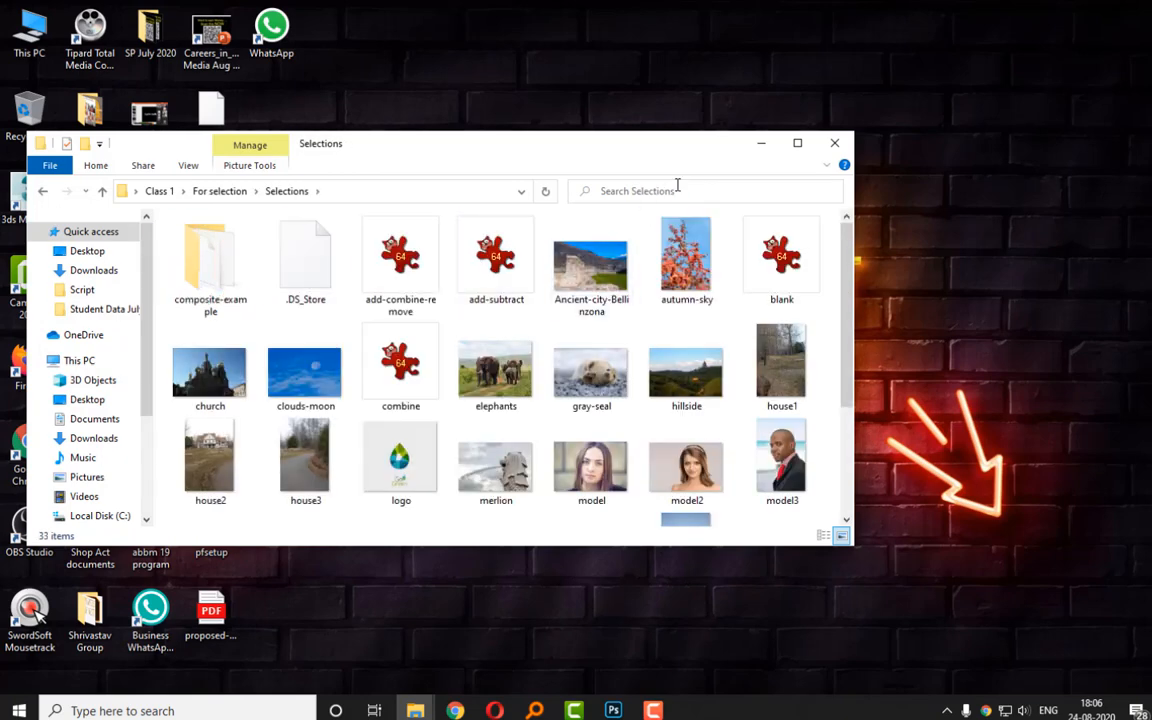
click(799, 143)
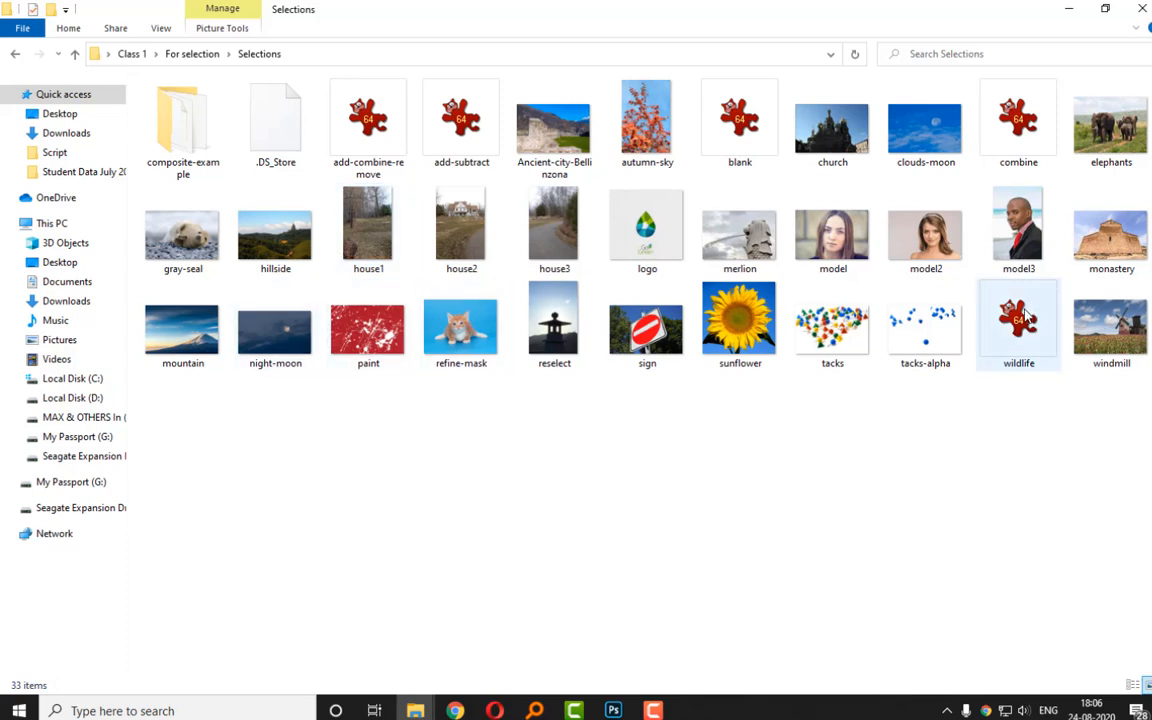
click(1027, 262)
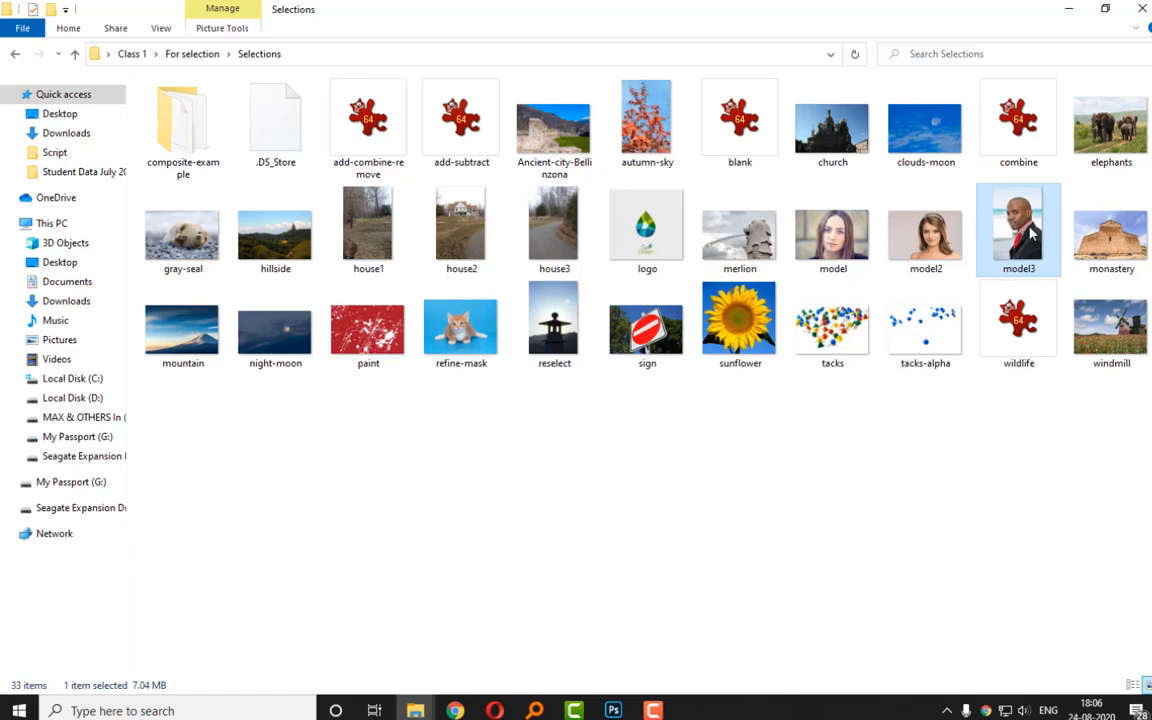
drag(1032, 232, 232, 62)
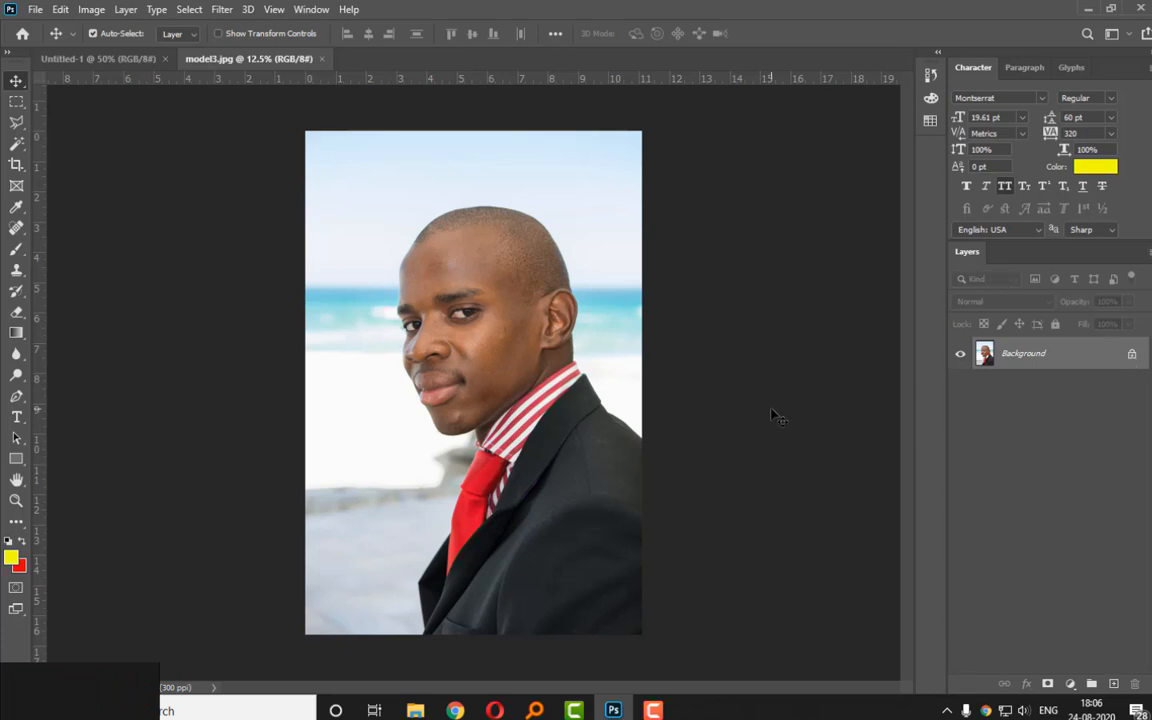
Hide the Layers panel, show it again, and check its entry among the available panels.
key(F7)
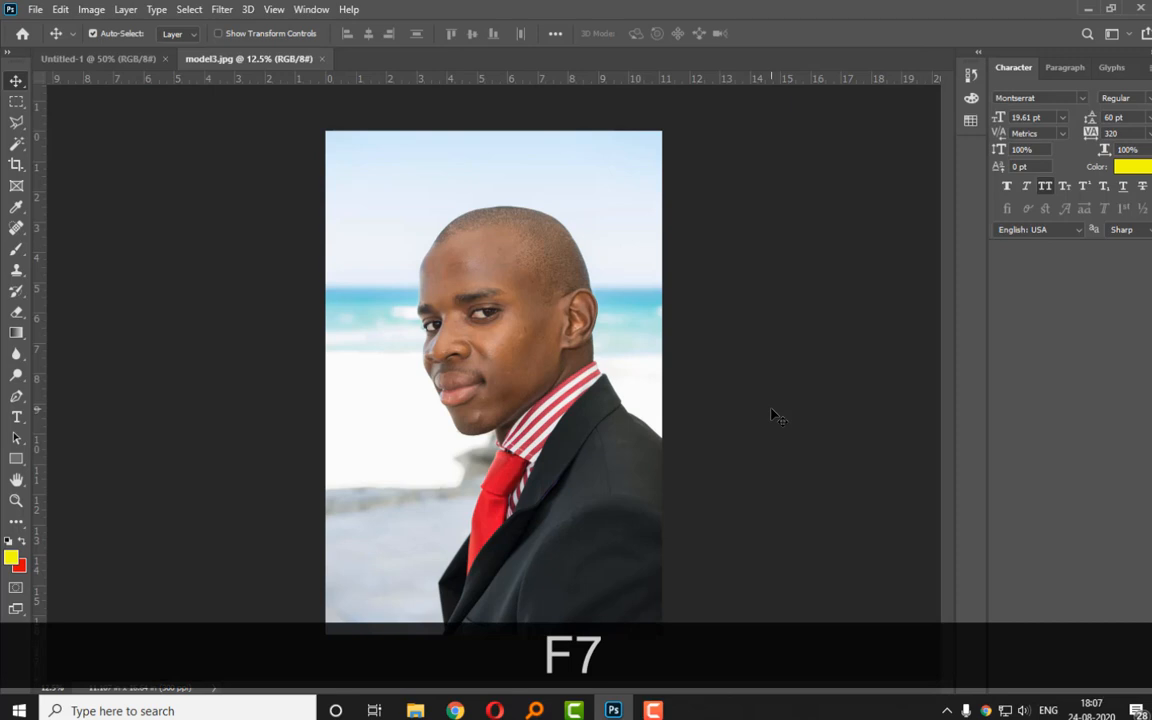
key(F7)
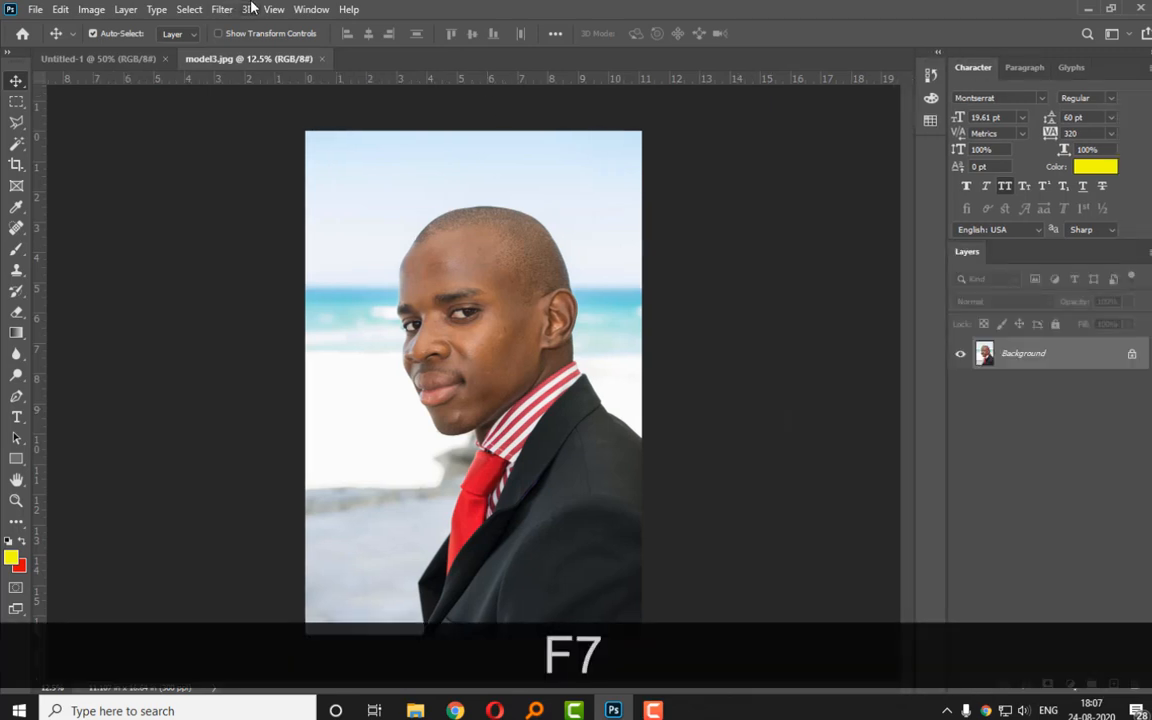
click(308, 9)
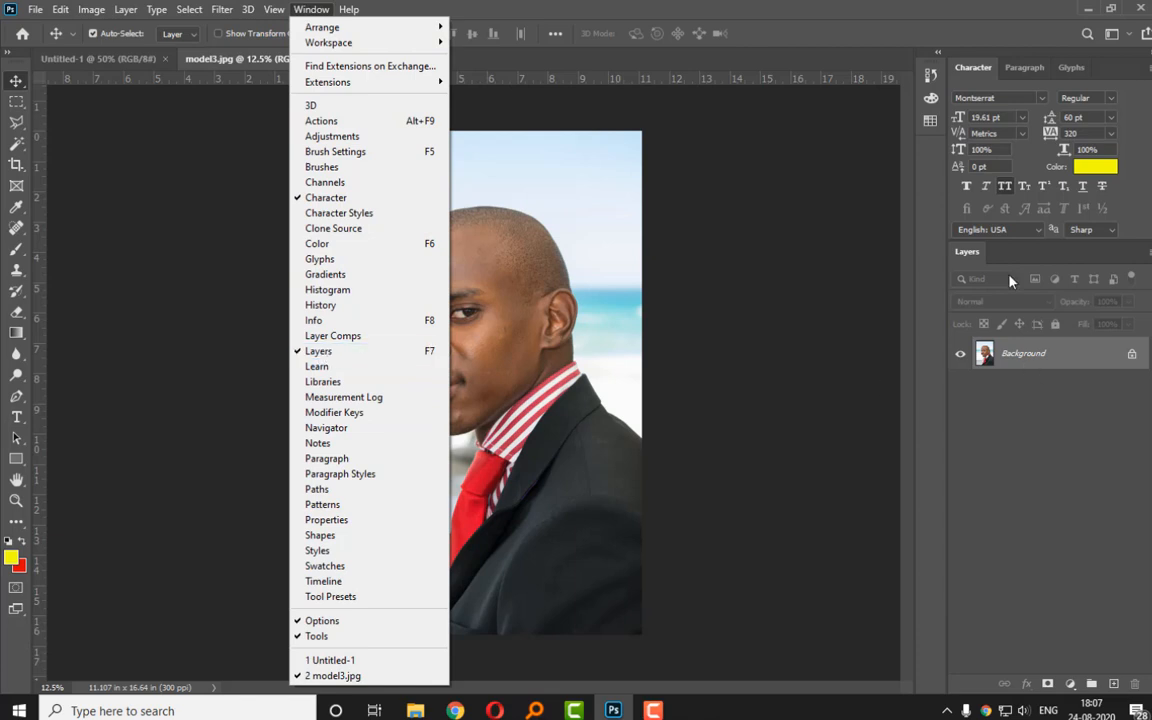
click(588, 6)
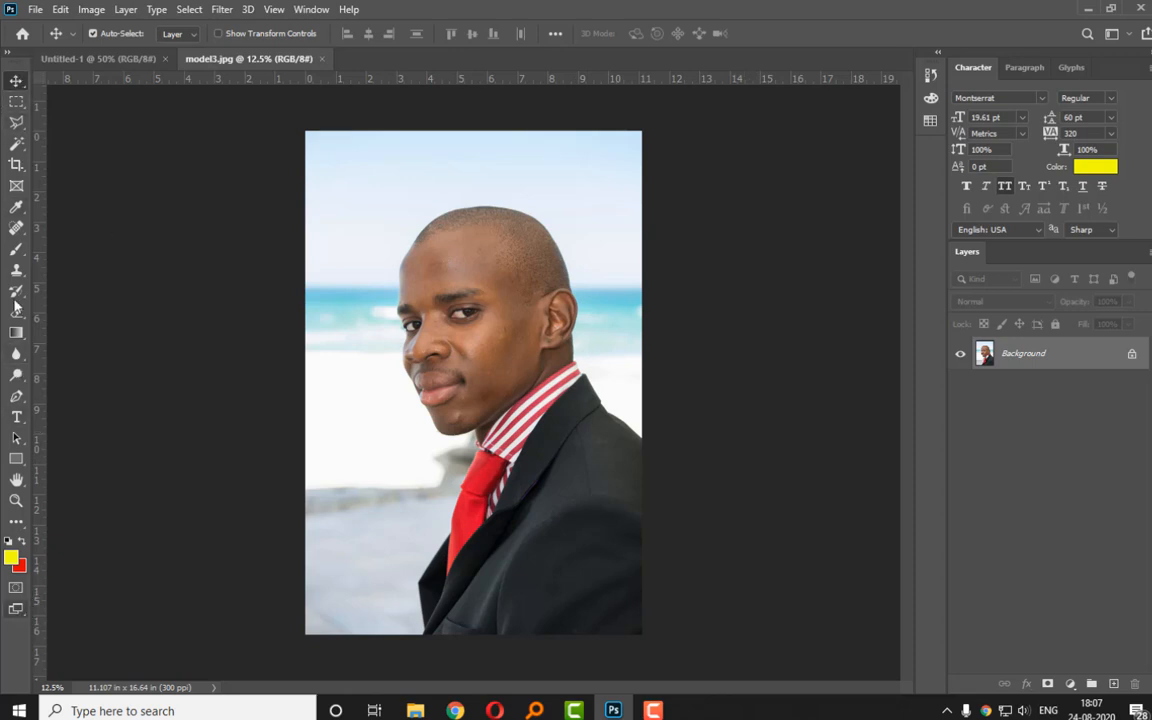
Switch the toolbar to two columns and back to one, and turn its display off and on again.
click(6, 52)
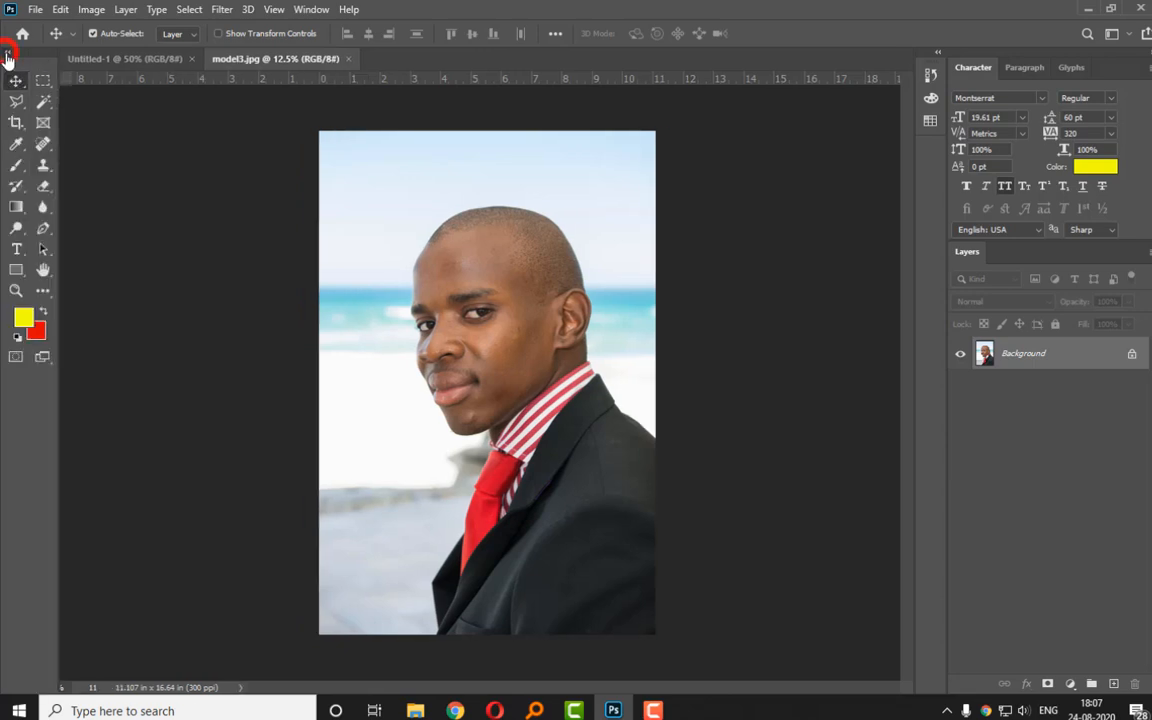
click(6, 52)
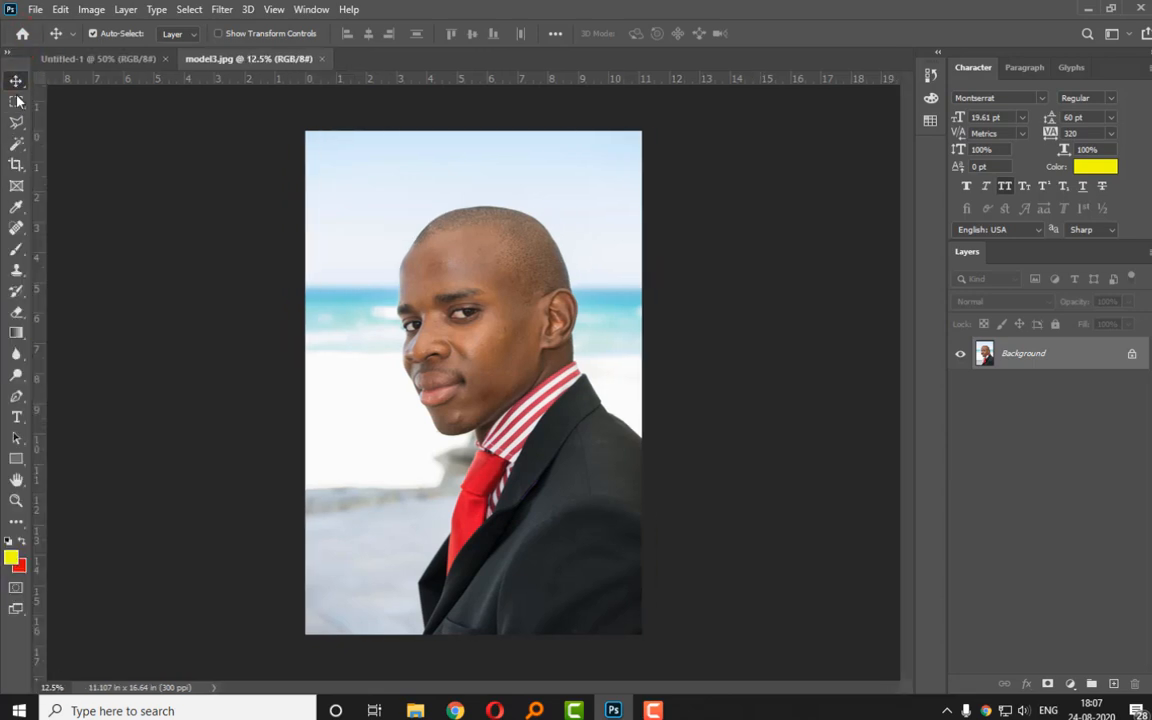
click(311, 9)
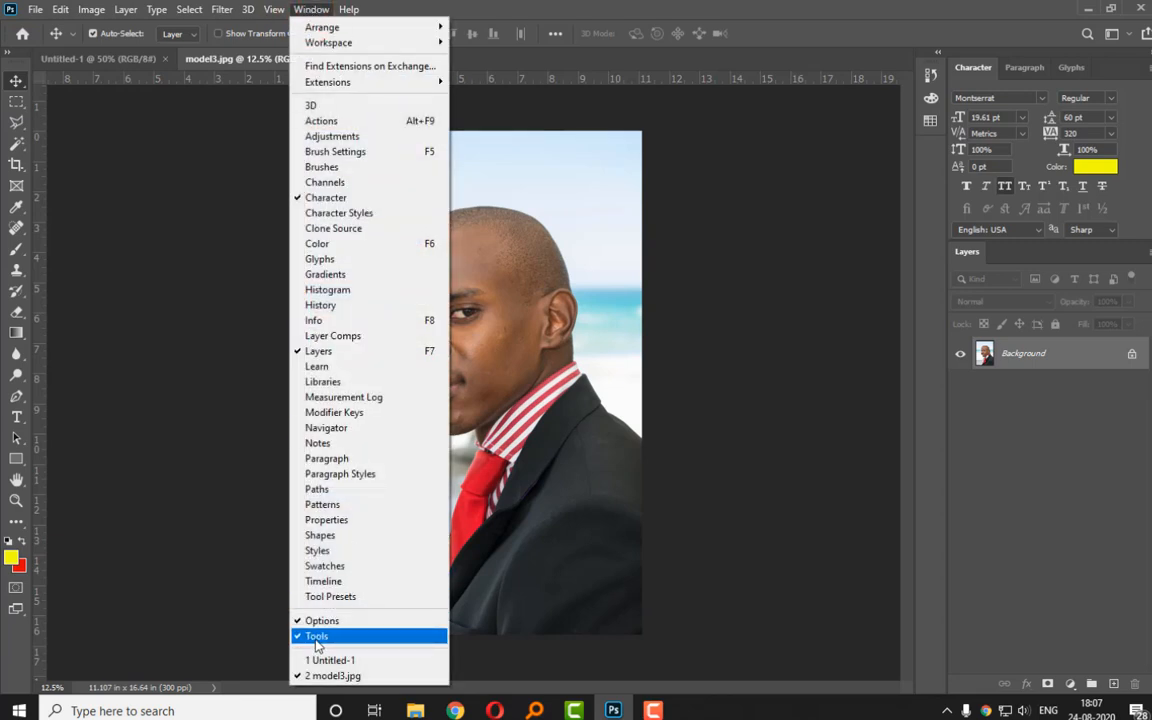
click(322, 636)
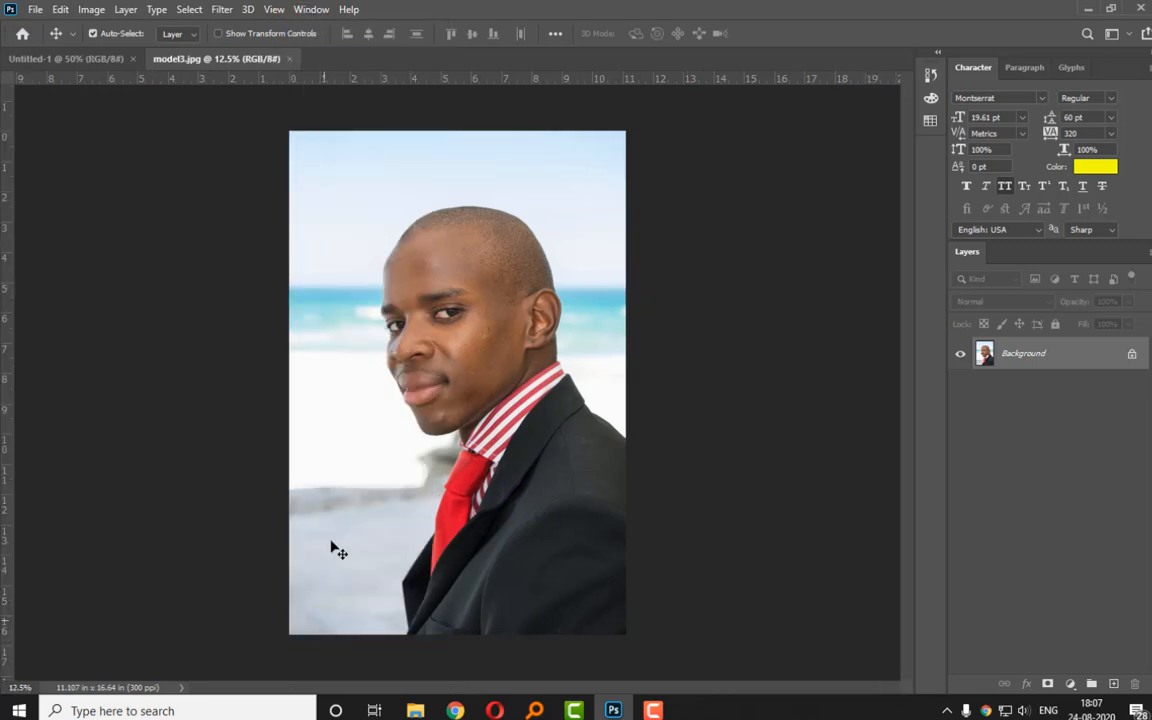
click(311, 9)
click(316, 636)
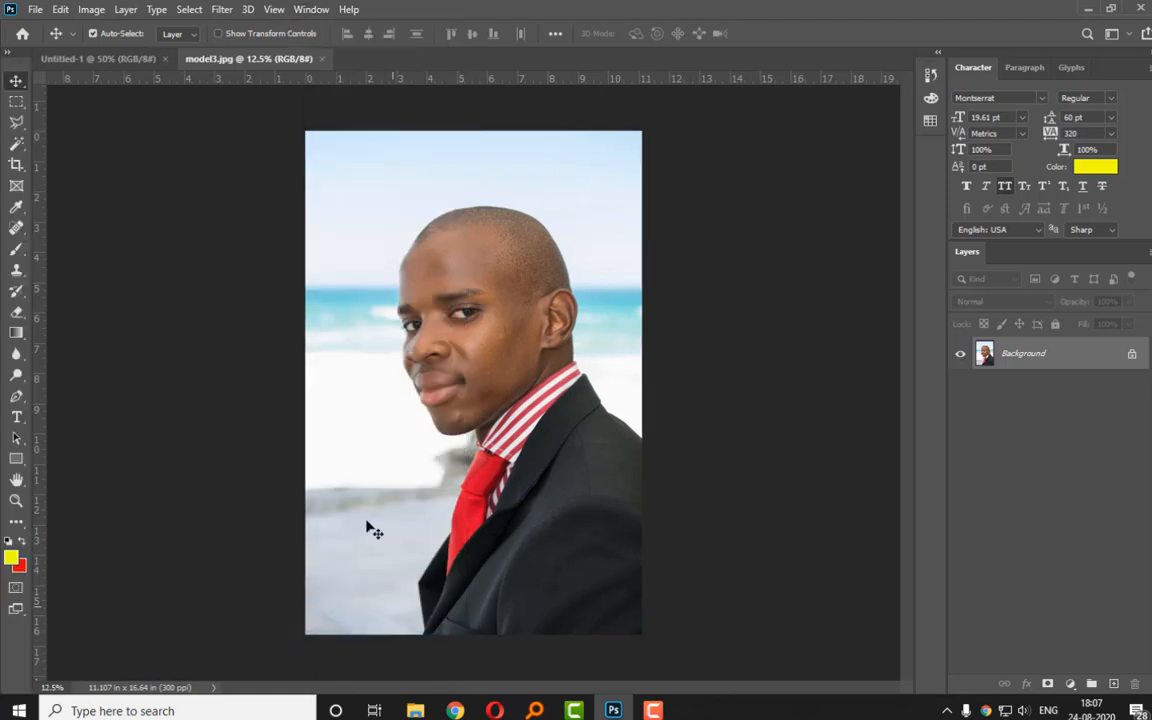
Hide the tool options bar and display it again.
click(311, 9)
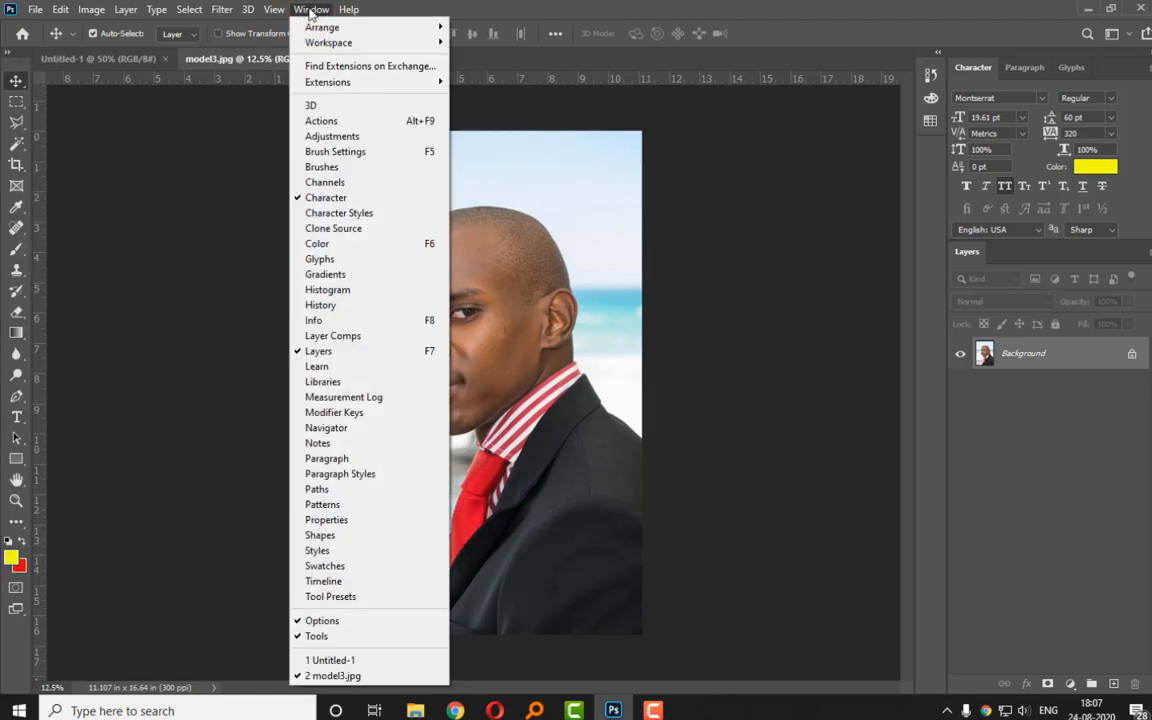
click(320, 624)
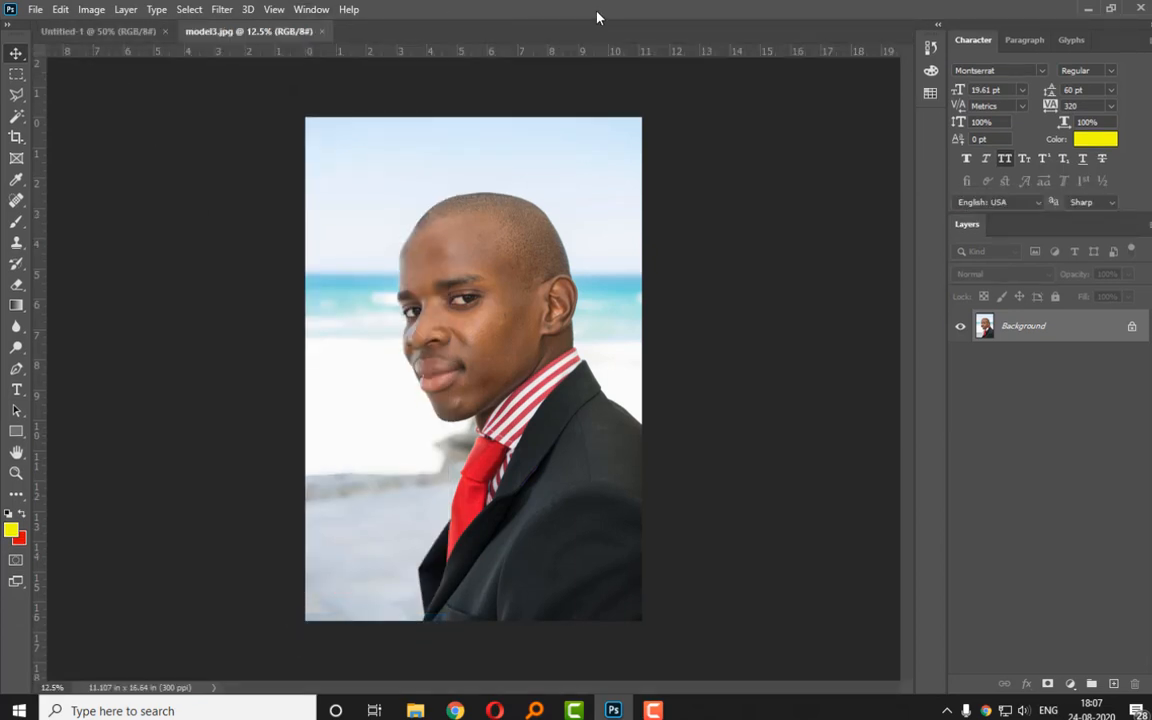
click(311, 9)
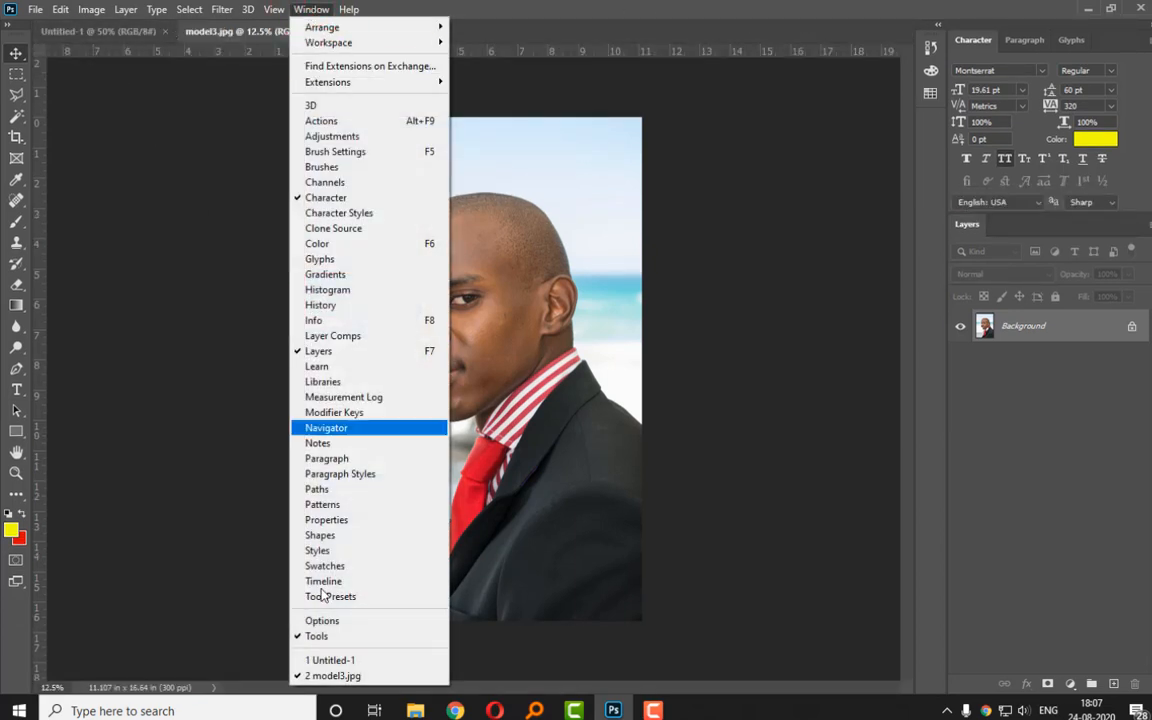
click(303, 623)
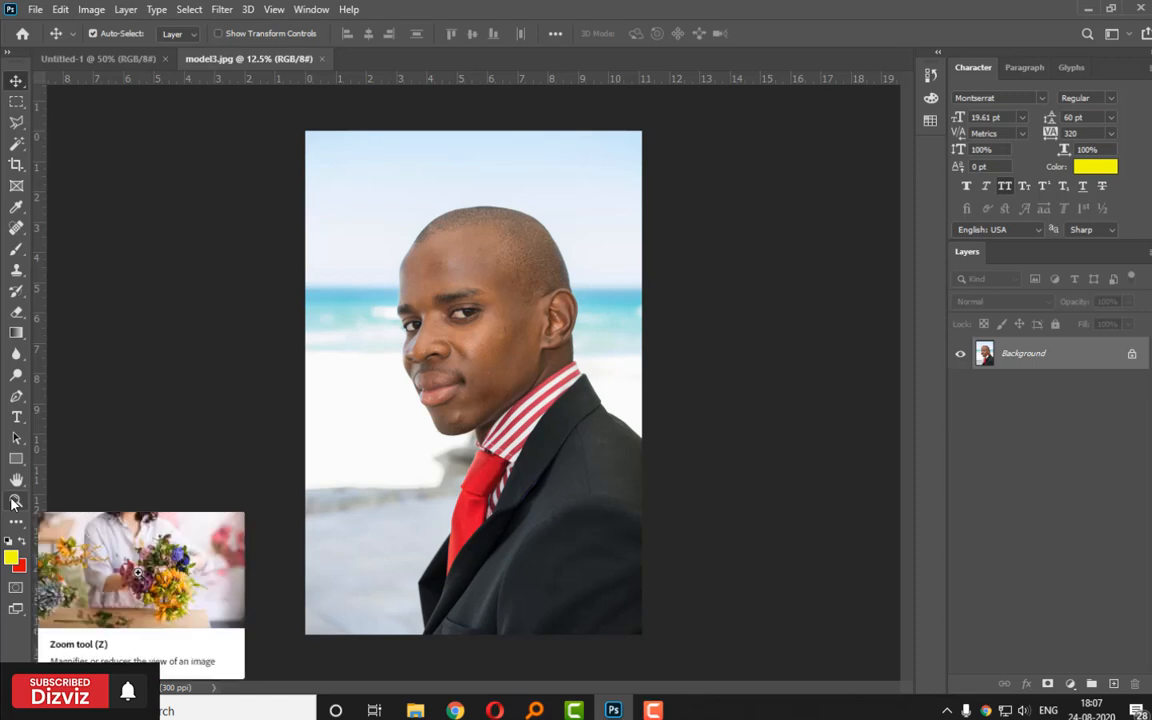
Magnify the man's face in model3.jpg to about 67% with the Zoom tool.
click(142, 297)
key(z)
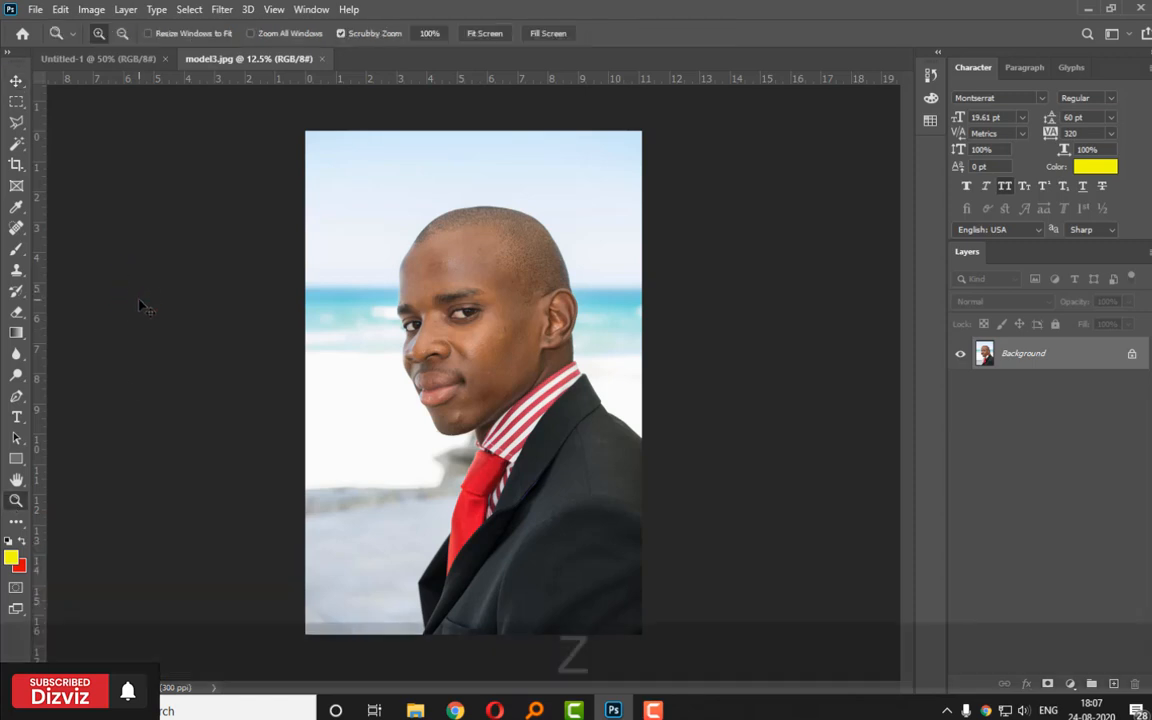
click(381, 343)
drag(381, 343, 463, 416)
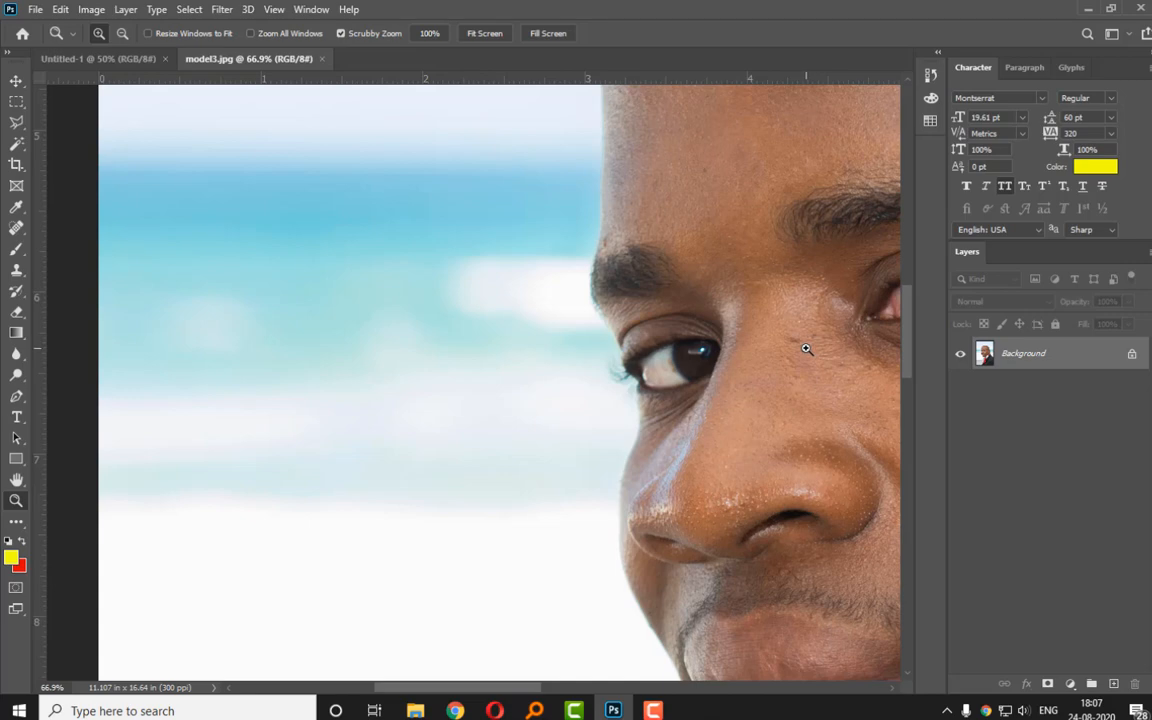
Pan the magnified portrait across the eyes and up to the forehead, using the Hand tool.
key(space)
drag(849, 327, 400, 328)
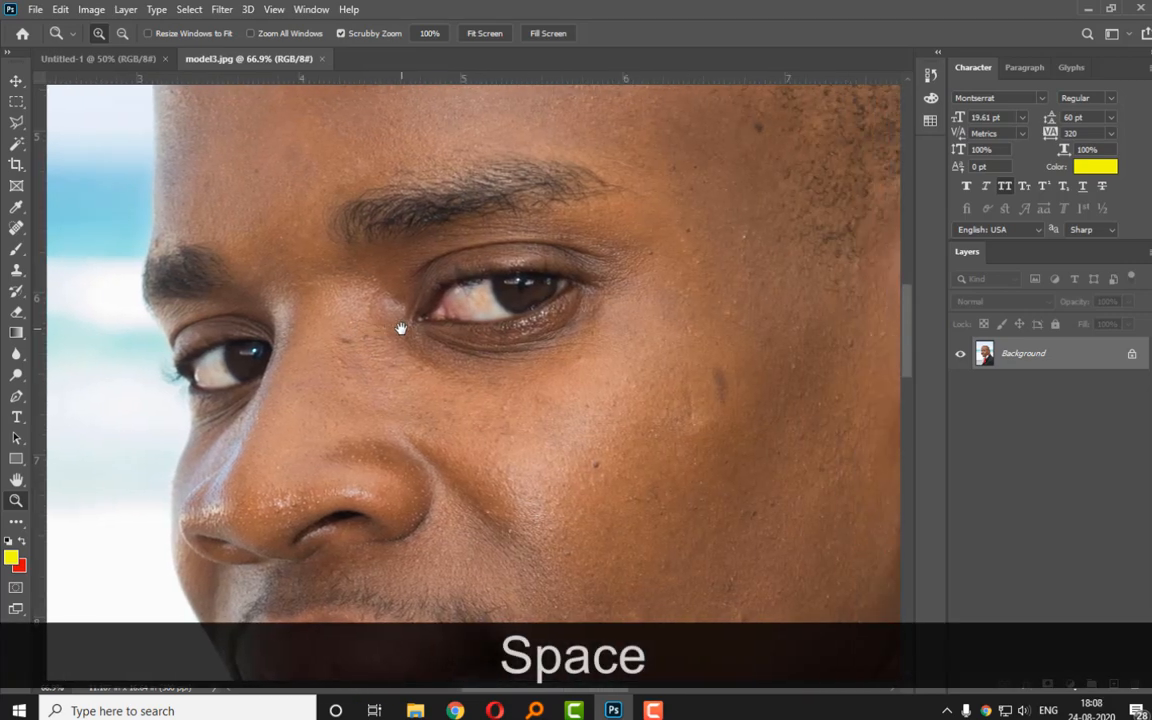
click(16, 480)
drag(374, 409, 517, 506)
drag(805, 296, 494, 370)
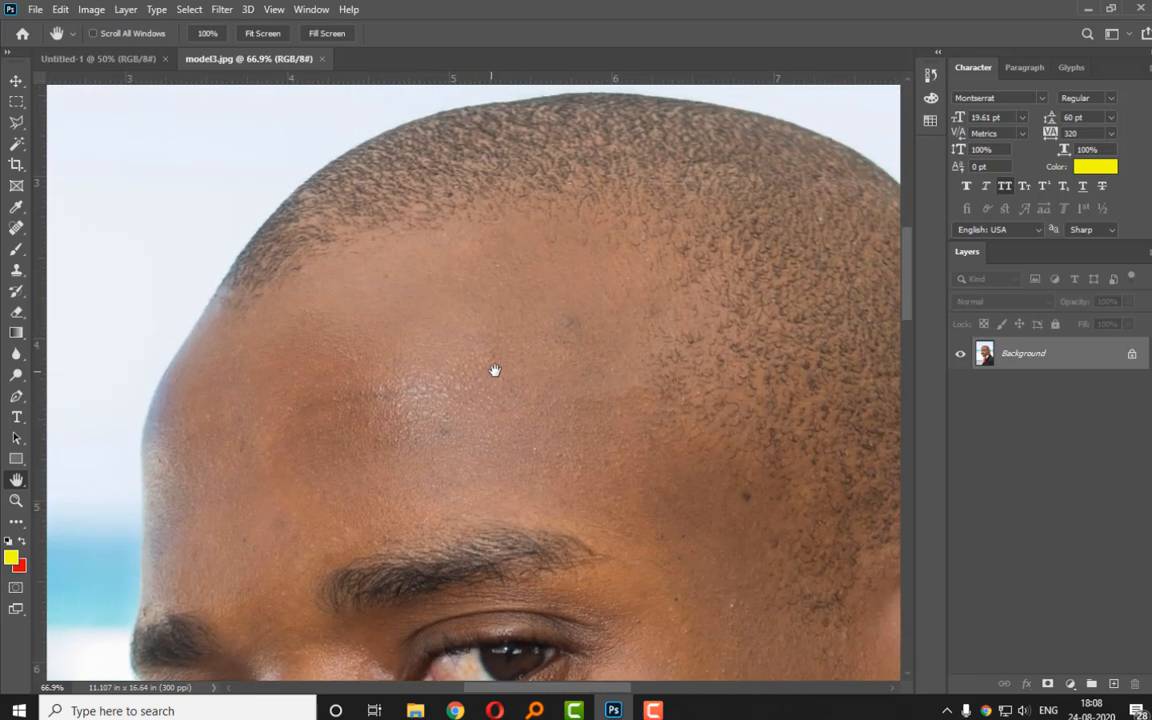
Step the magnification of the portrait out and in with the Zoom tool active, finishing at 33.3%.
click(16, 500)
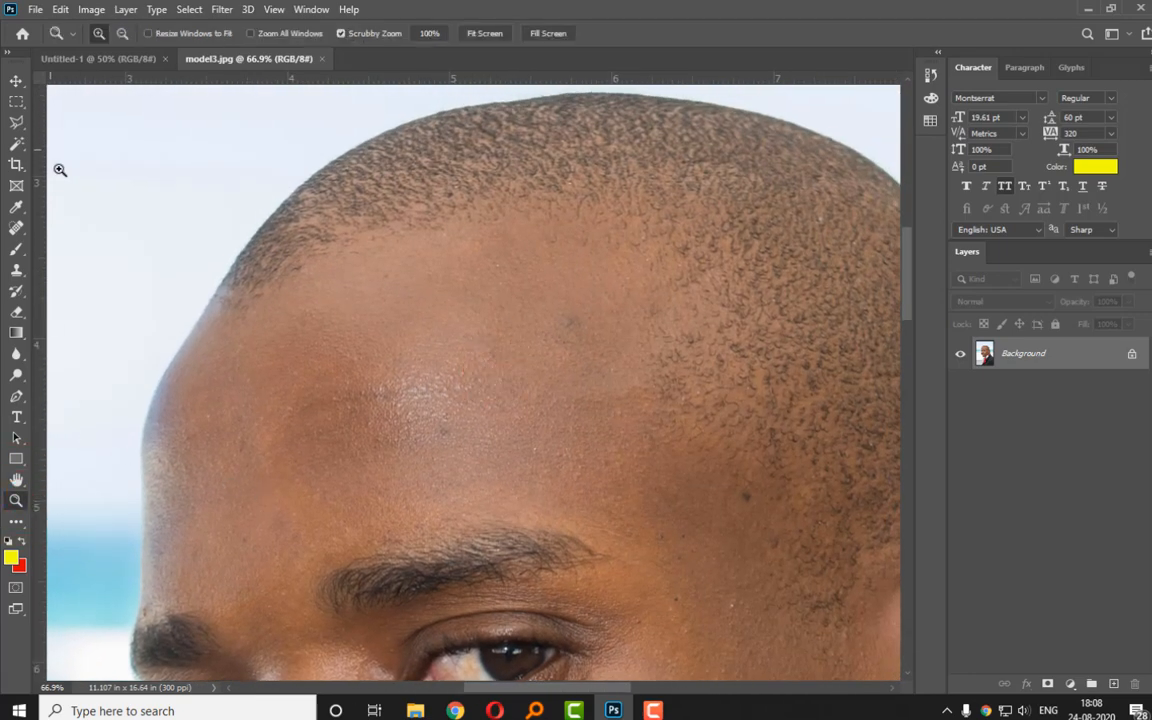
key(ctrl+minus)
key(ctrl+minus)
key(ctrl+minus)
key(ctrl+minus)
key(ctrl+minus)
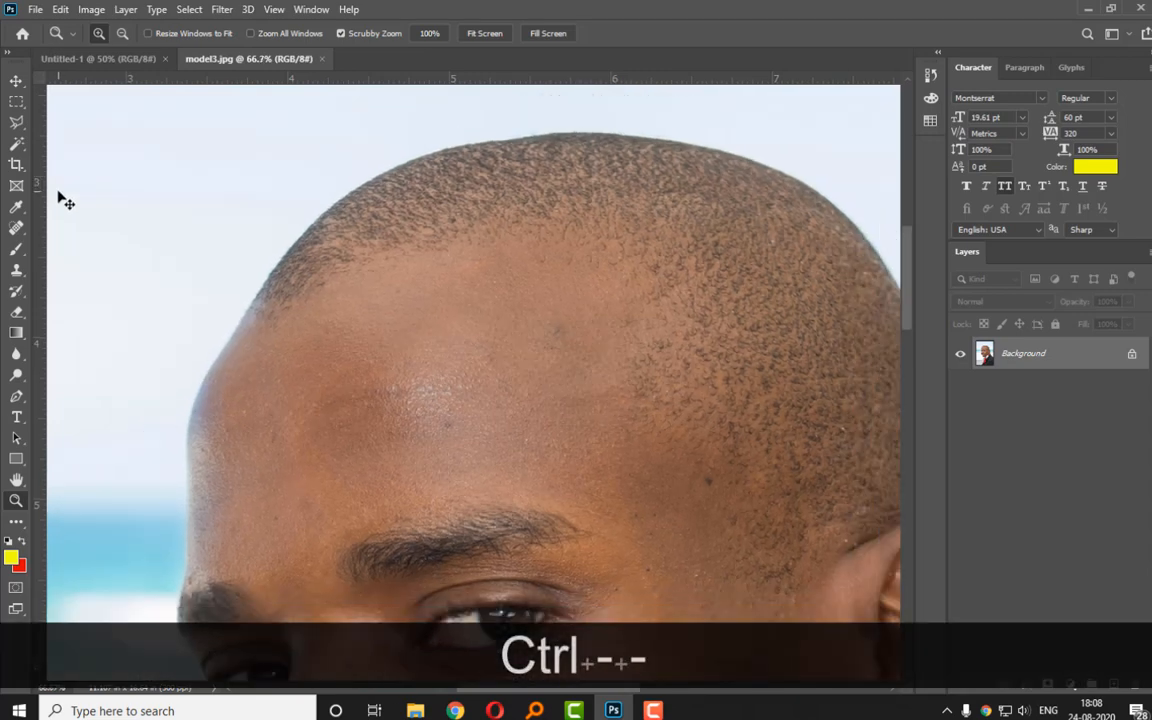
key(ctrl+equal)
key(ctrl+equal)
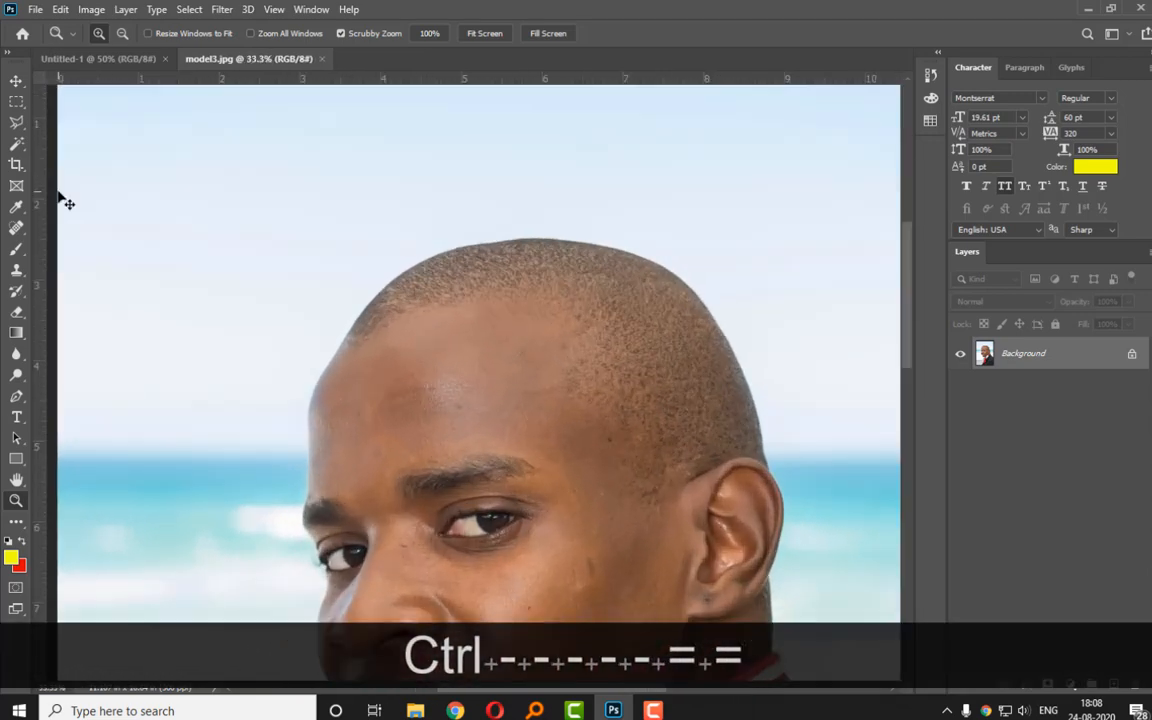
key(ctrl+equal)
key(ctrl+minus)
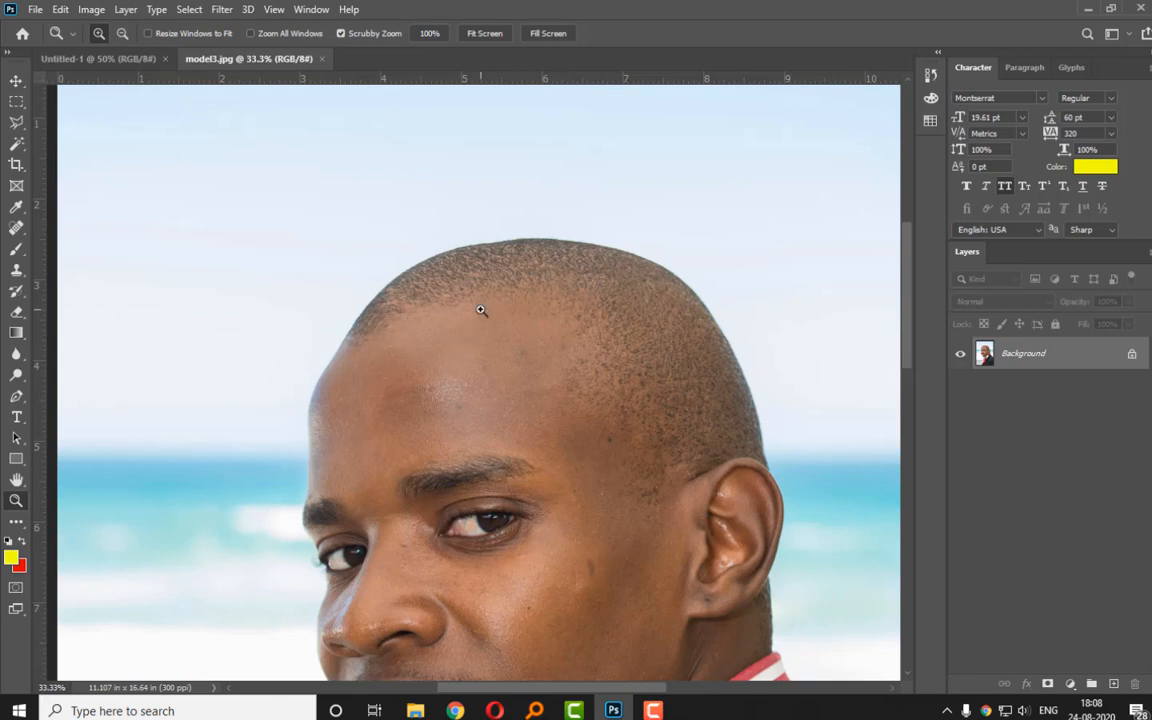
View the portrait at 100% and pan over the dark jacket to the red tie with the temporary Hand tool.
key(ctrl+alt+KP_0)
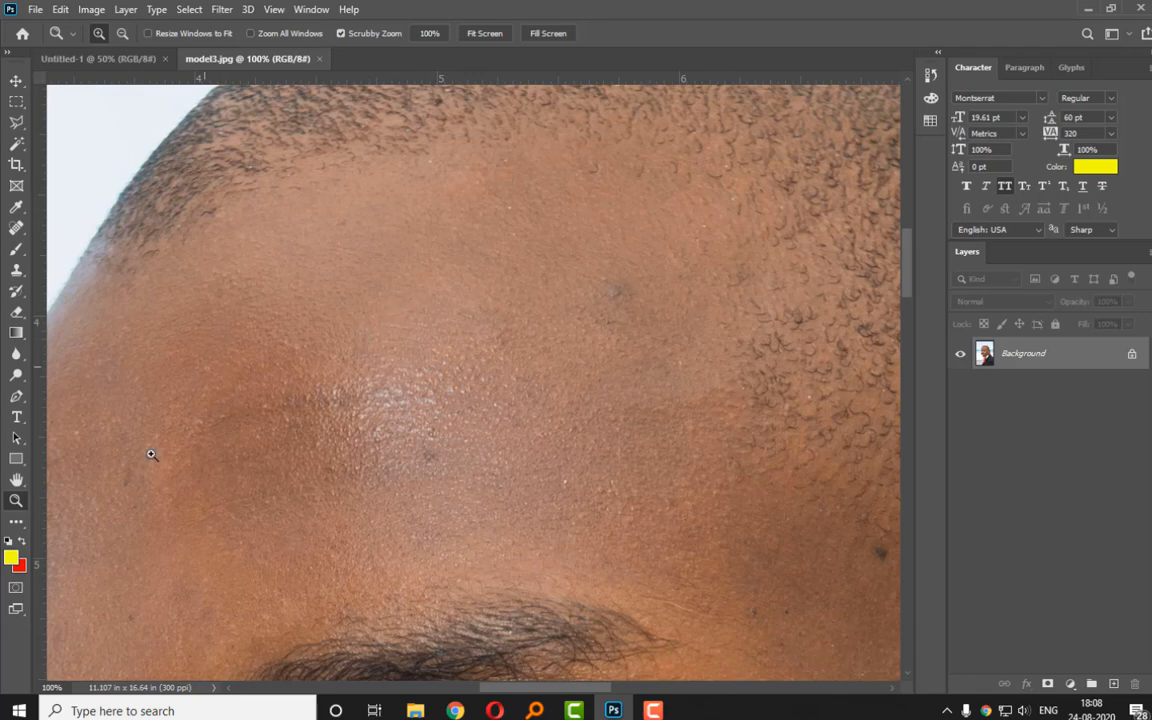
key(space)
drag(250, 293, 628, 426)
drag(706, 421, 488, 311)
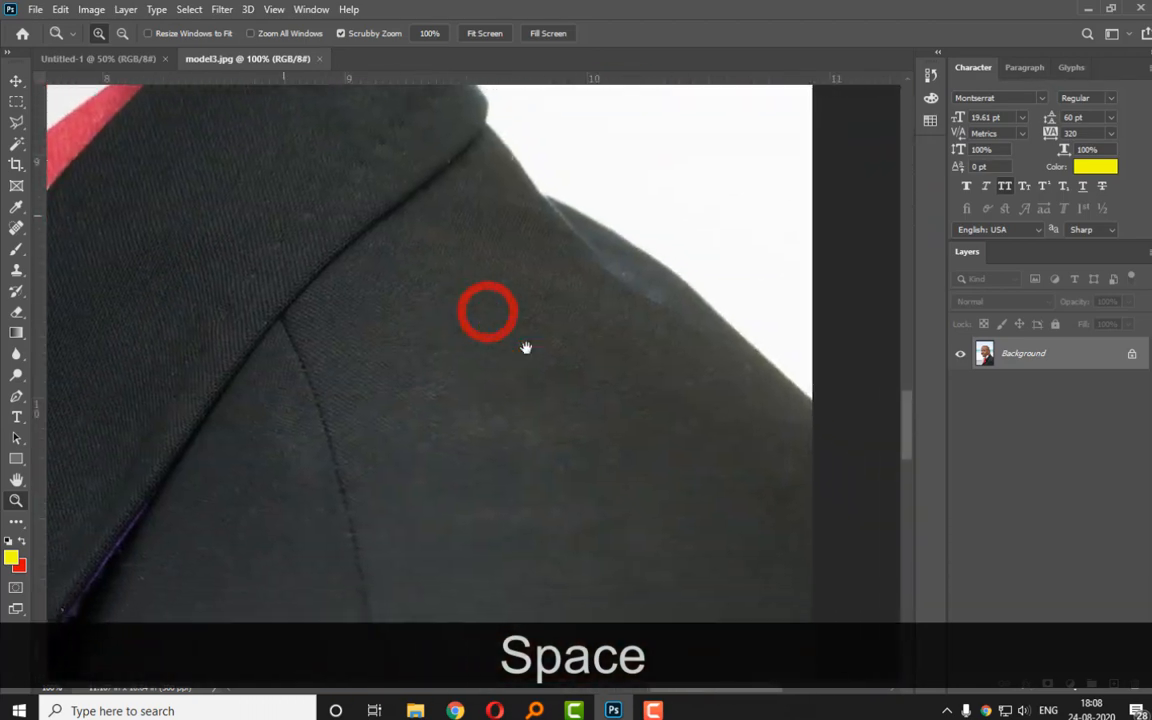
drag(380, 465, 830, 373)
drag(497, 392, 463, 309)
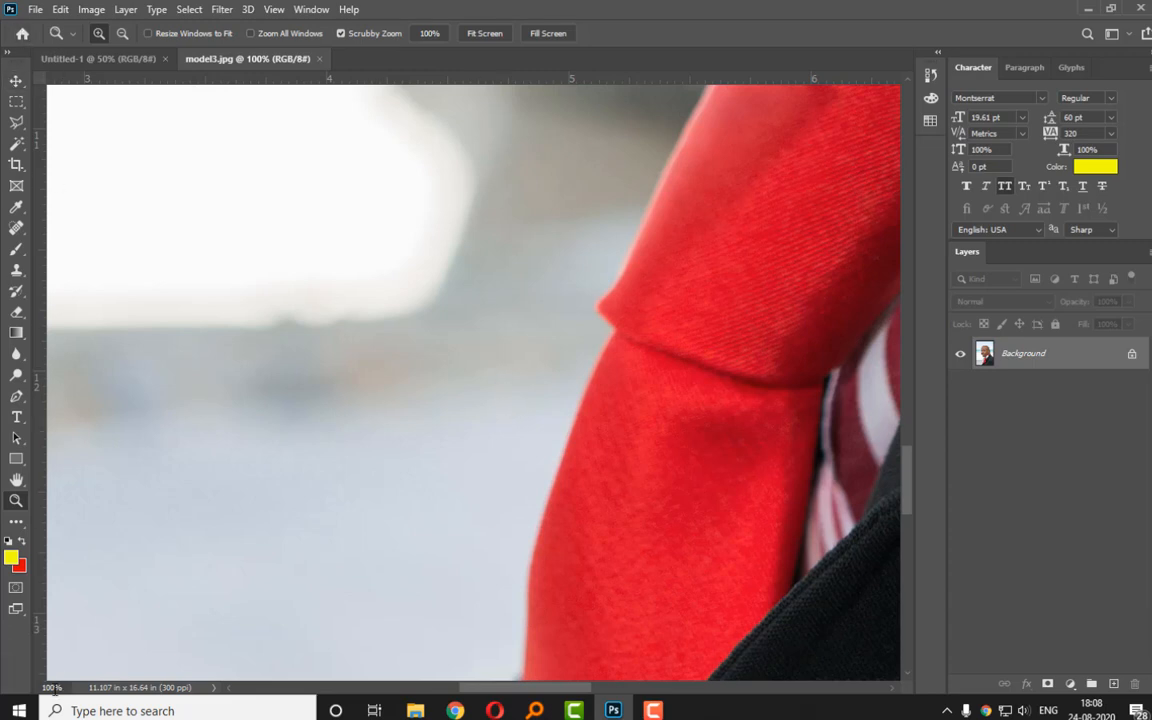
Switch among the Rectangular Marquee, Eyedropper and Spot Healing Brush tools, trying the temporary Hand tool from them.
click(16, 122)
click(16, 80)
click(16, 101)
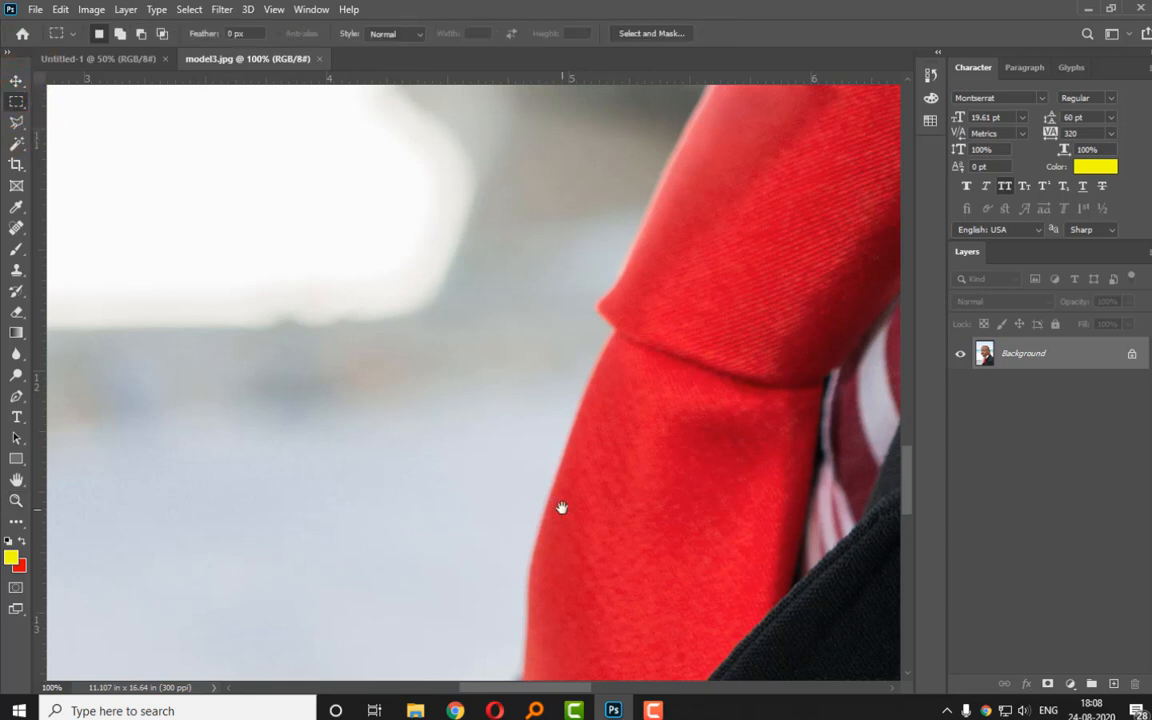
key(space)
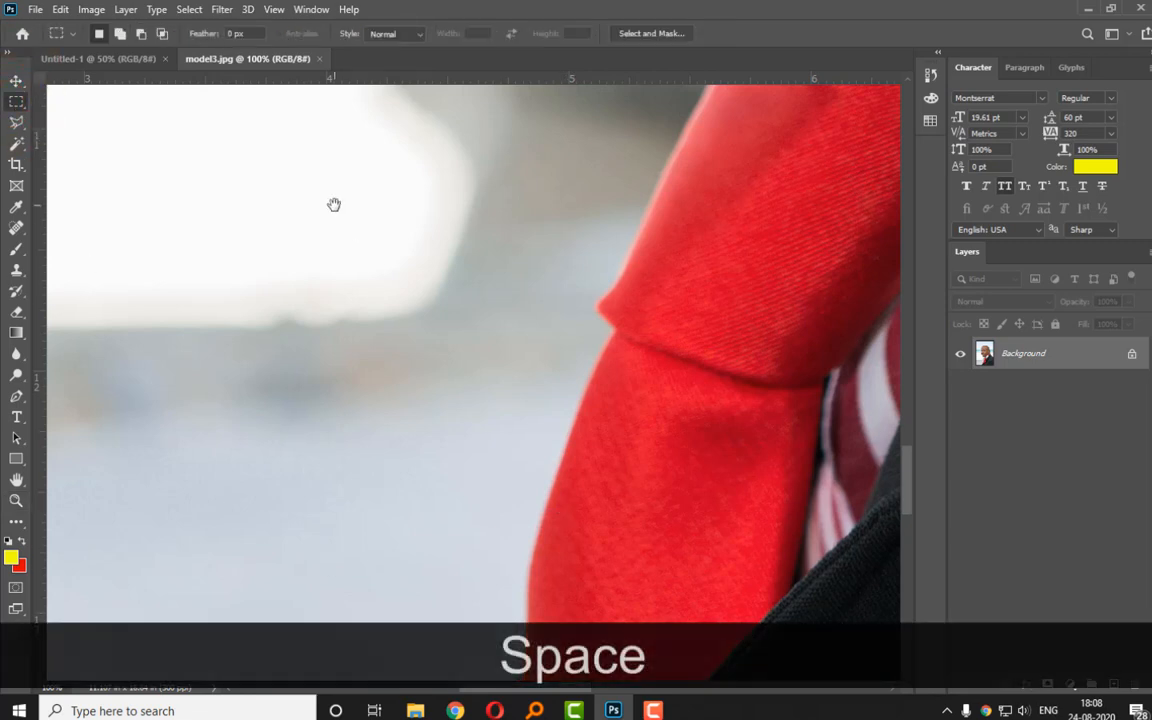
click(16, 207)
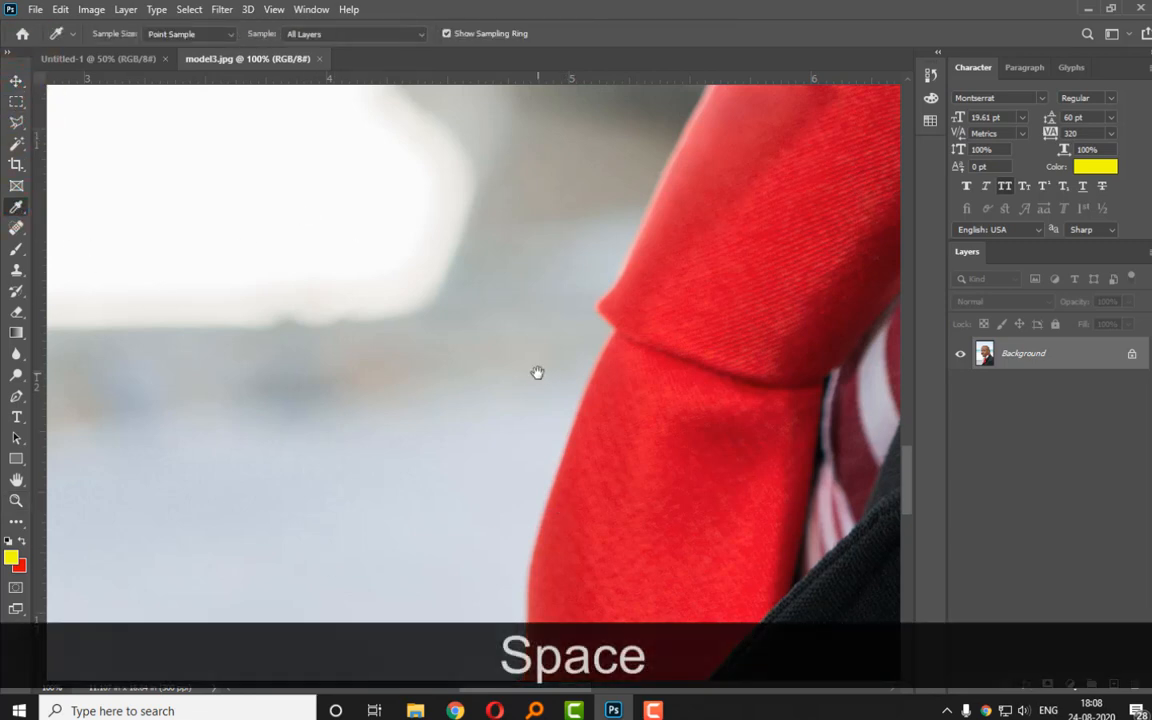
click(16, 228)
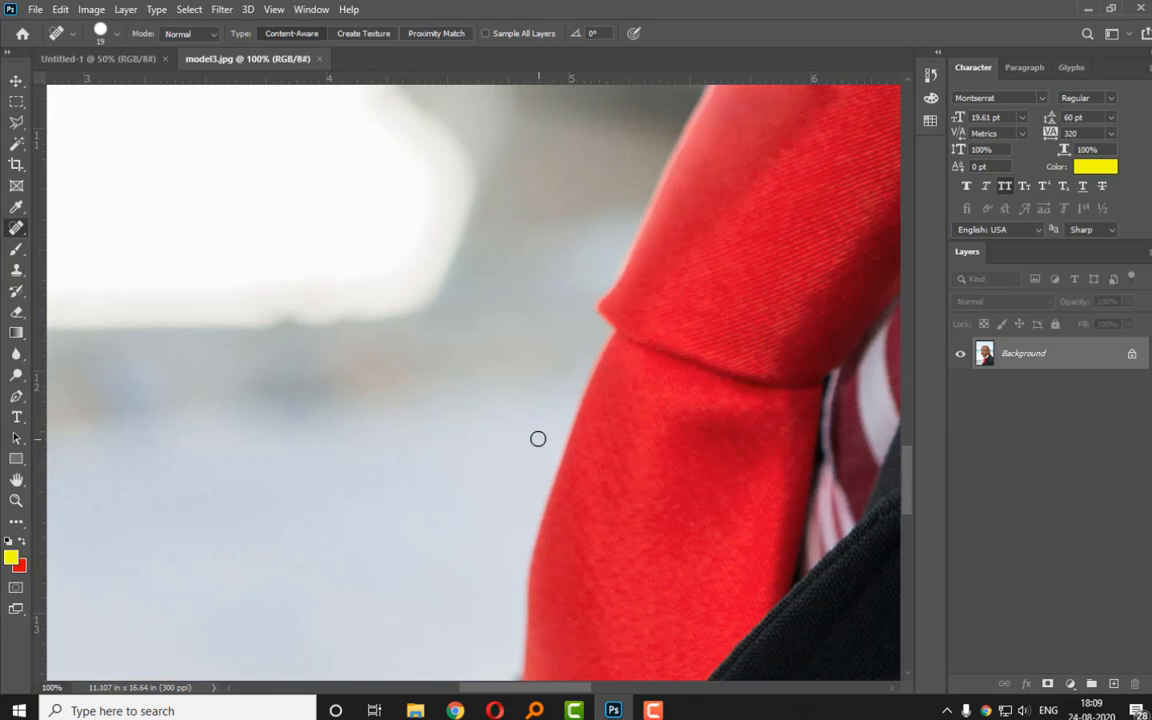
Activate the Zoom tool and step the magnification out and in until the portrait is viewed at 8.33%.
key(z)
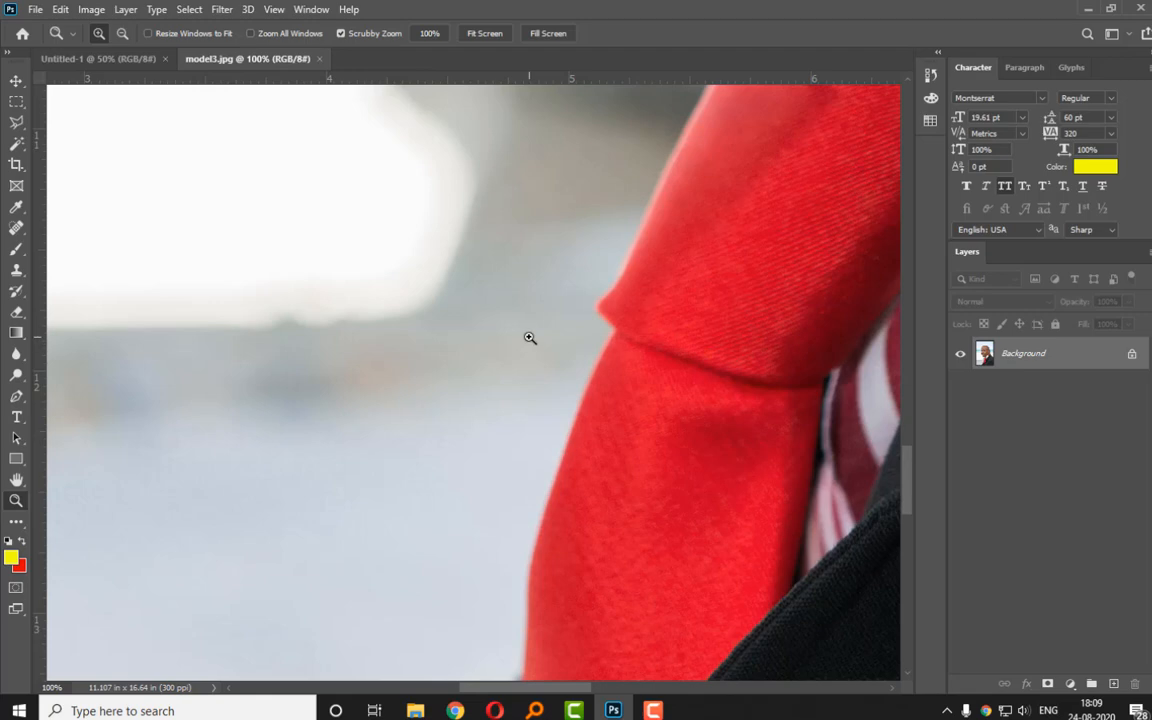
key(ctrl+minus)
key(ctrl+minus)
key(ctrl+minus)
key(ctrl+minus)
key(ctrl+equal)
key(ctrl+equal)
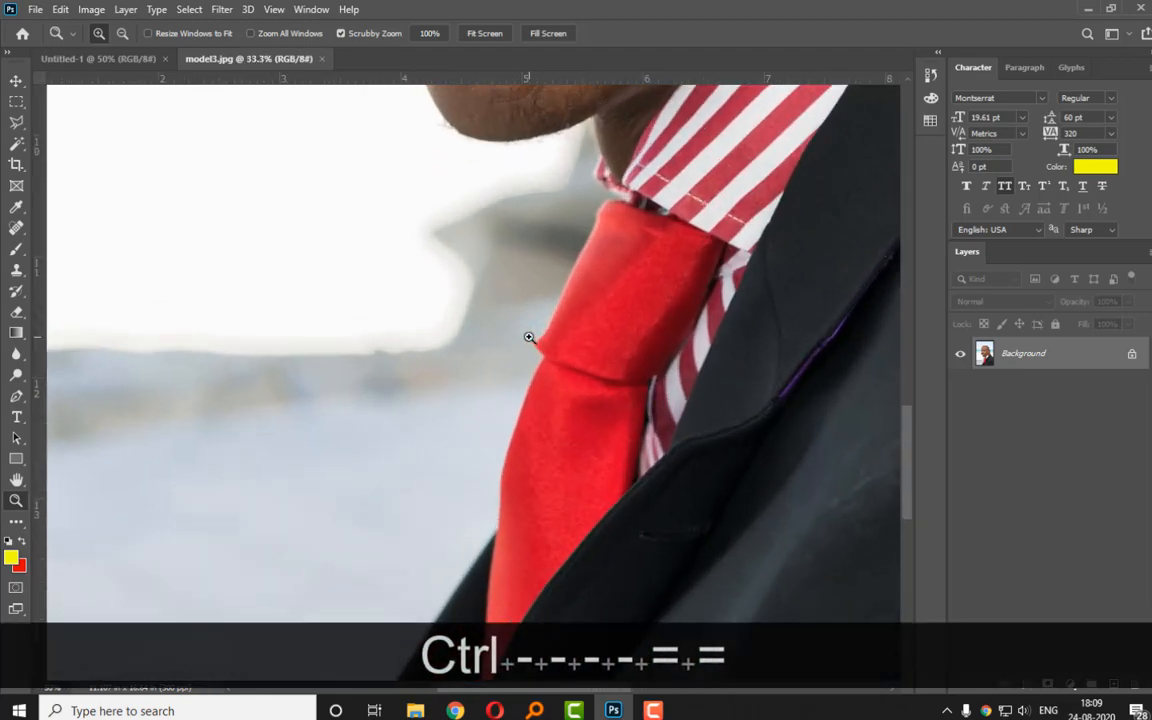
key(ctrl+minus)
key(ctrl+minus)
key(ctrl+minus)
key(ctrl+minus)
key(ctrl+minus)
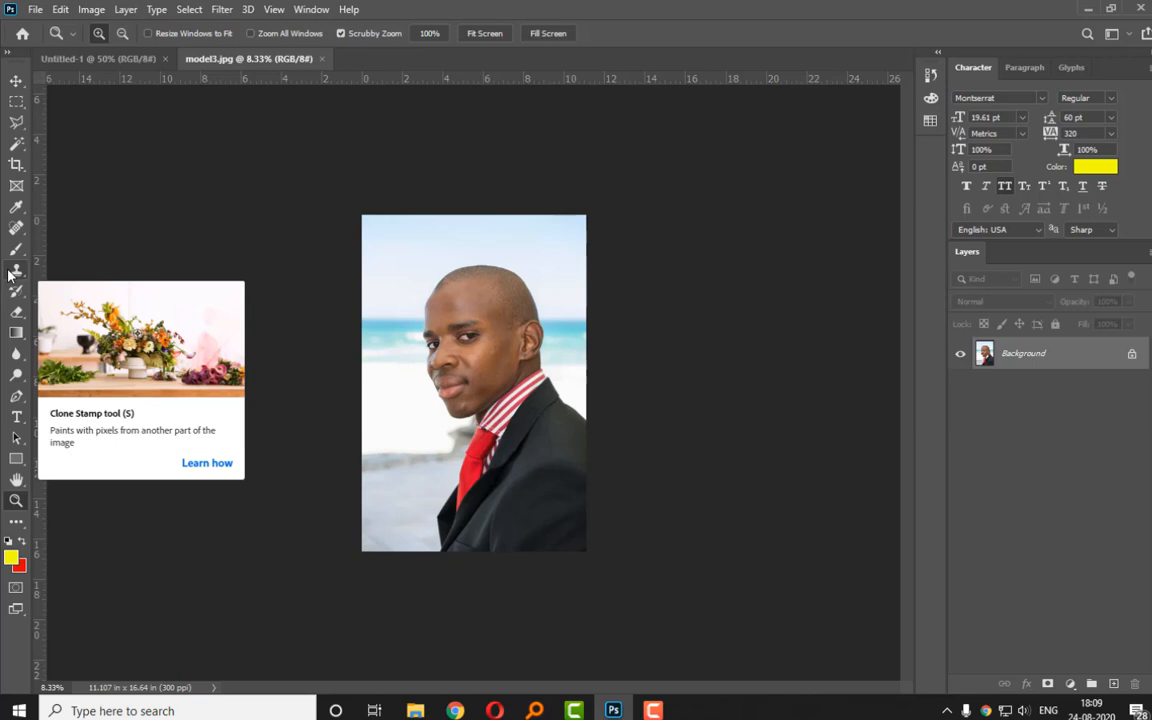
Enlarge the portrait view to 16.67% and switch the toolbar to two columns.
key(ctrl+equal)
key(ctrl+equal)
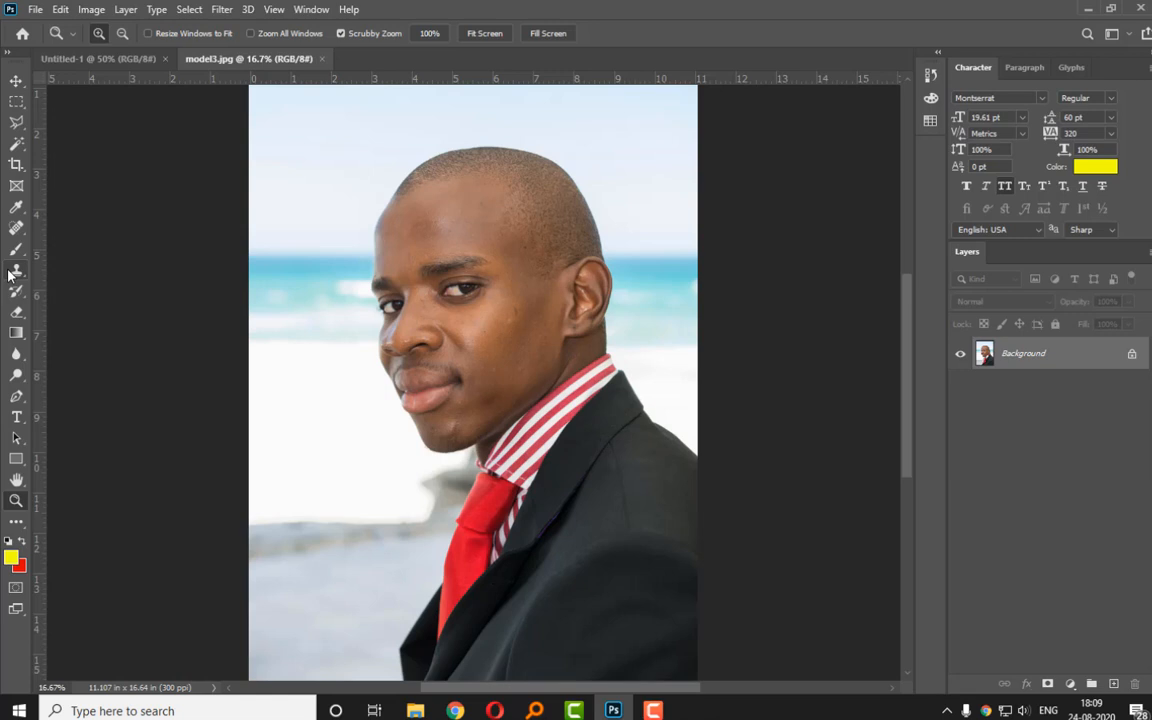
click(12, 50)
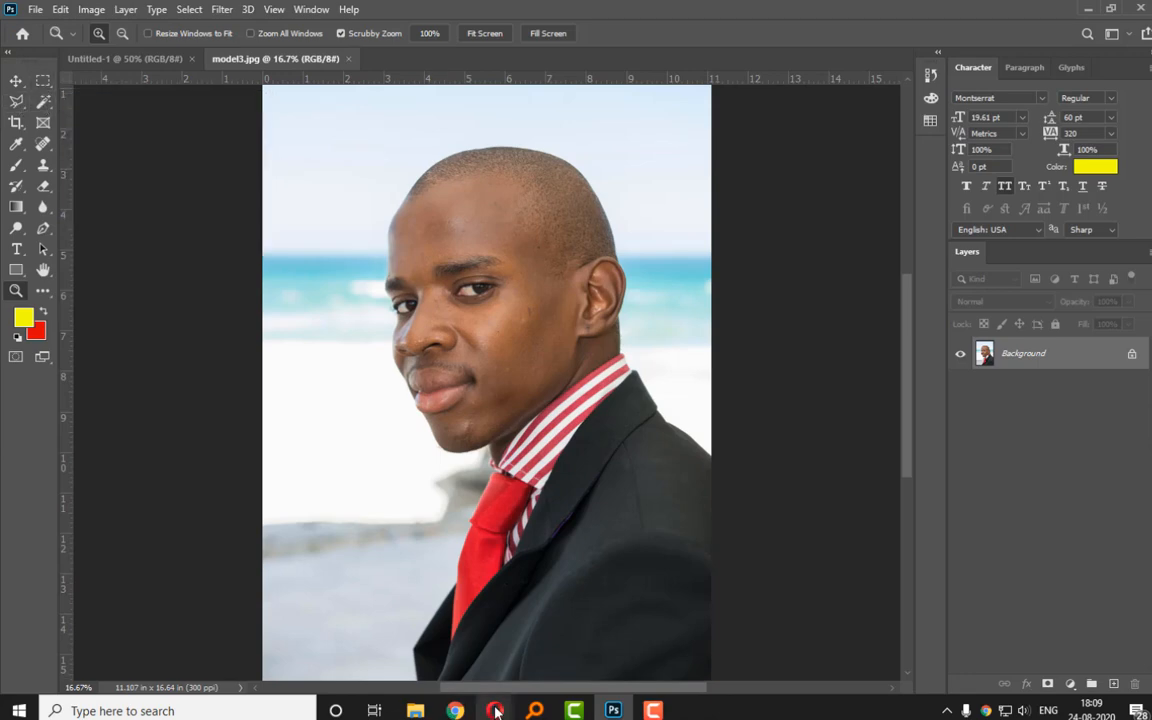
Switch to the Google Meet window to admit the two people asking to join, returning to Photoshop after each.
mouse_move(495, 710)
click(397, 630)
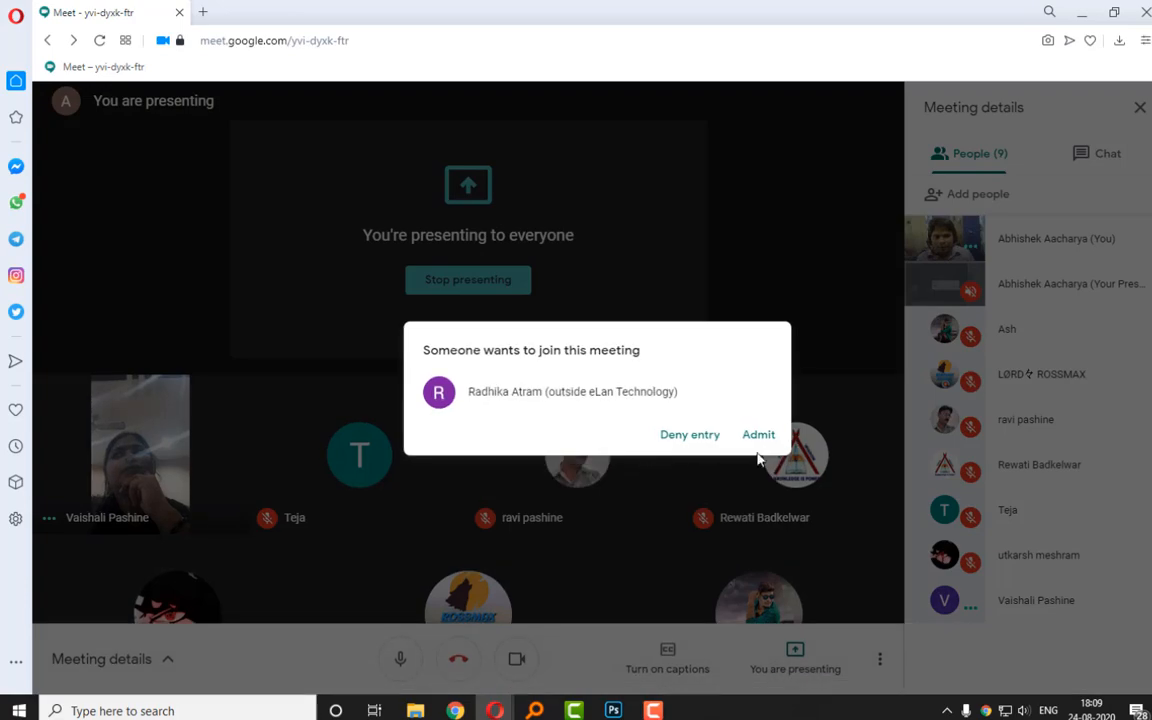
click(751, 436)
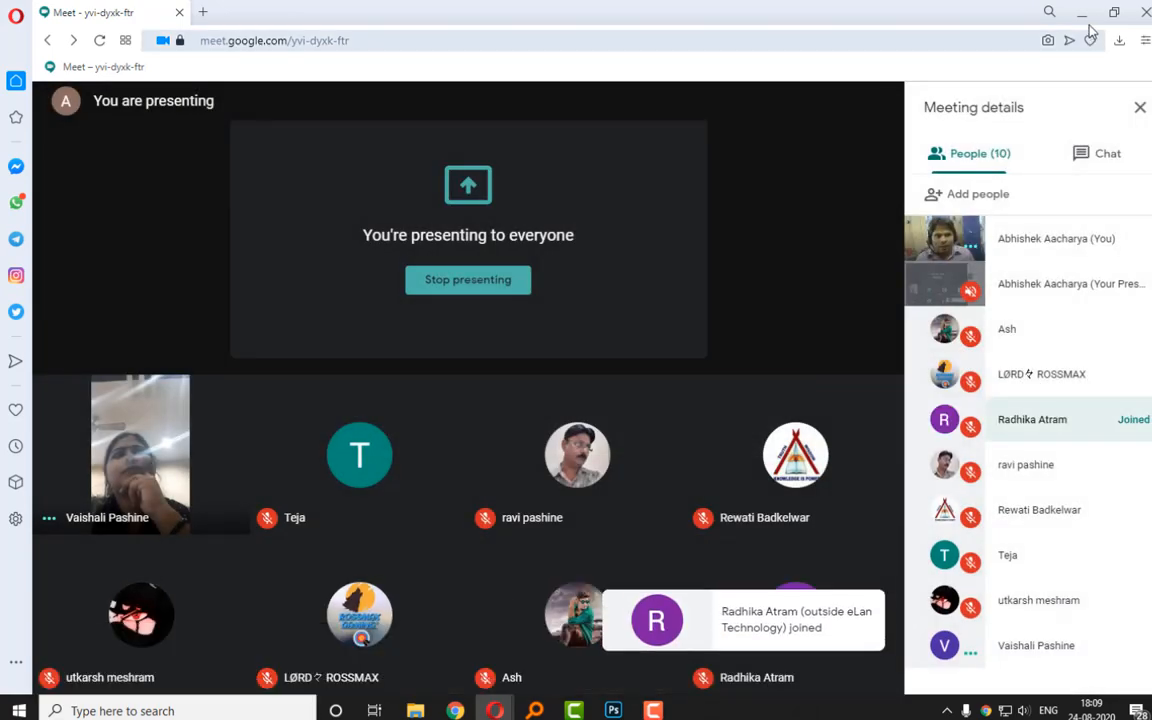
click(1082, 12)
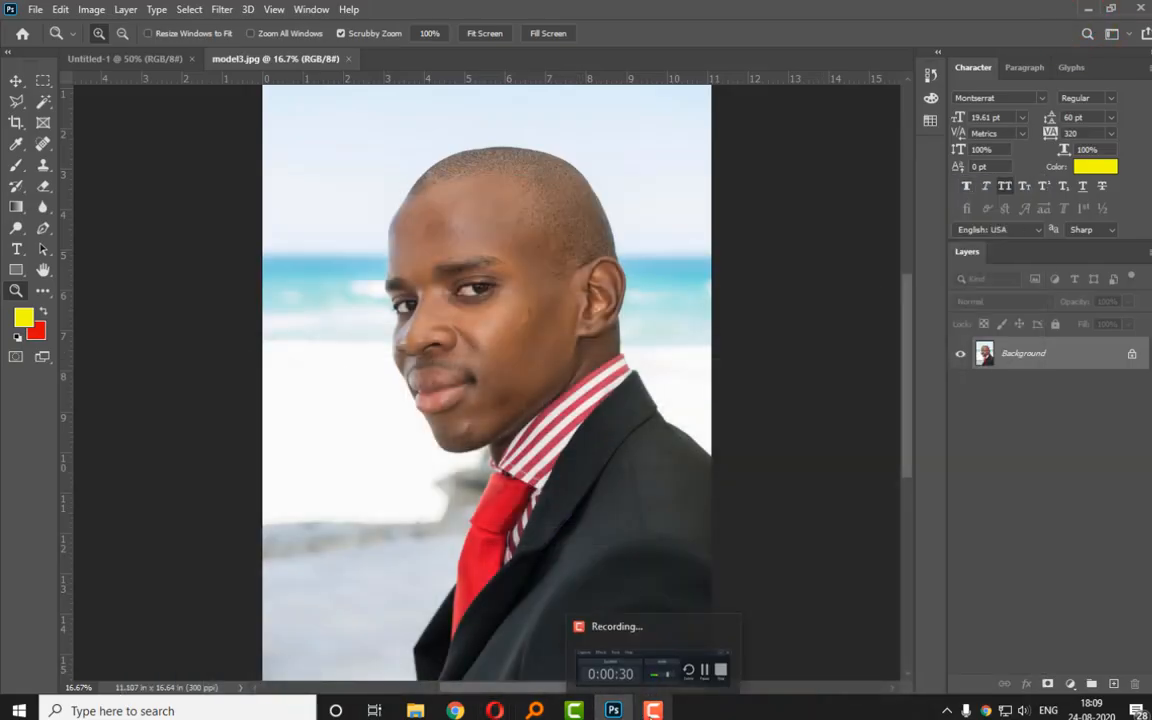
mouse_move(497, 710)
click(386, 610)
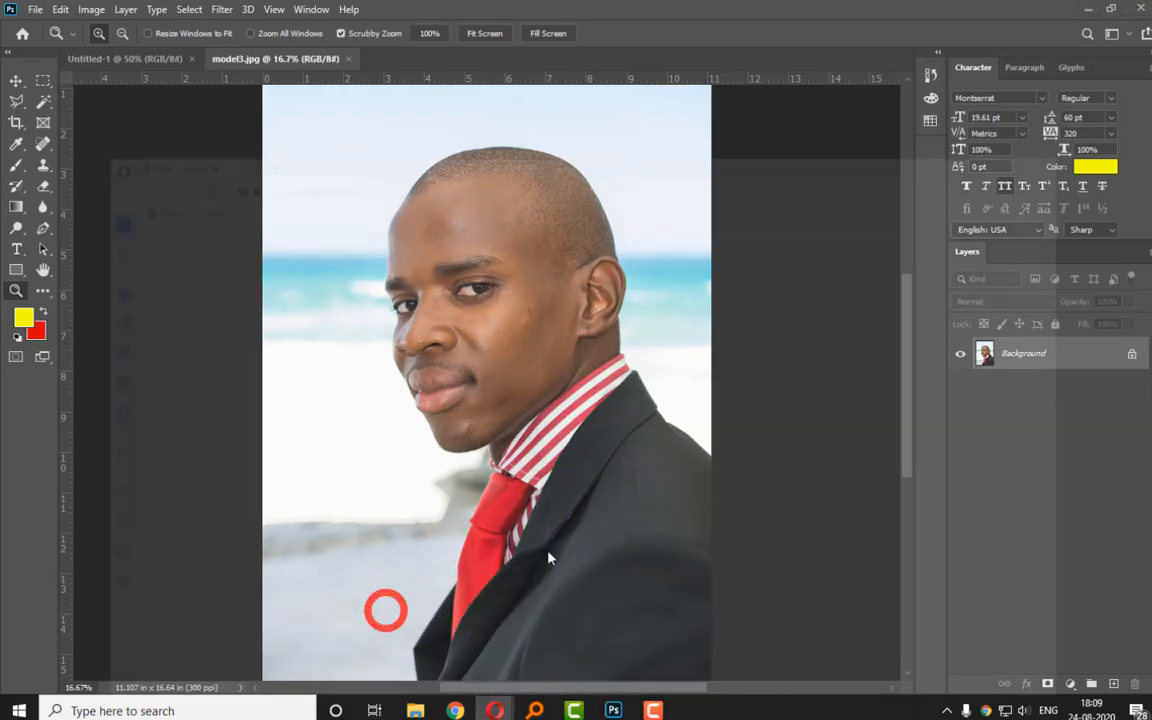
click(766, 437)
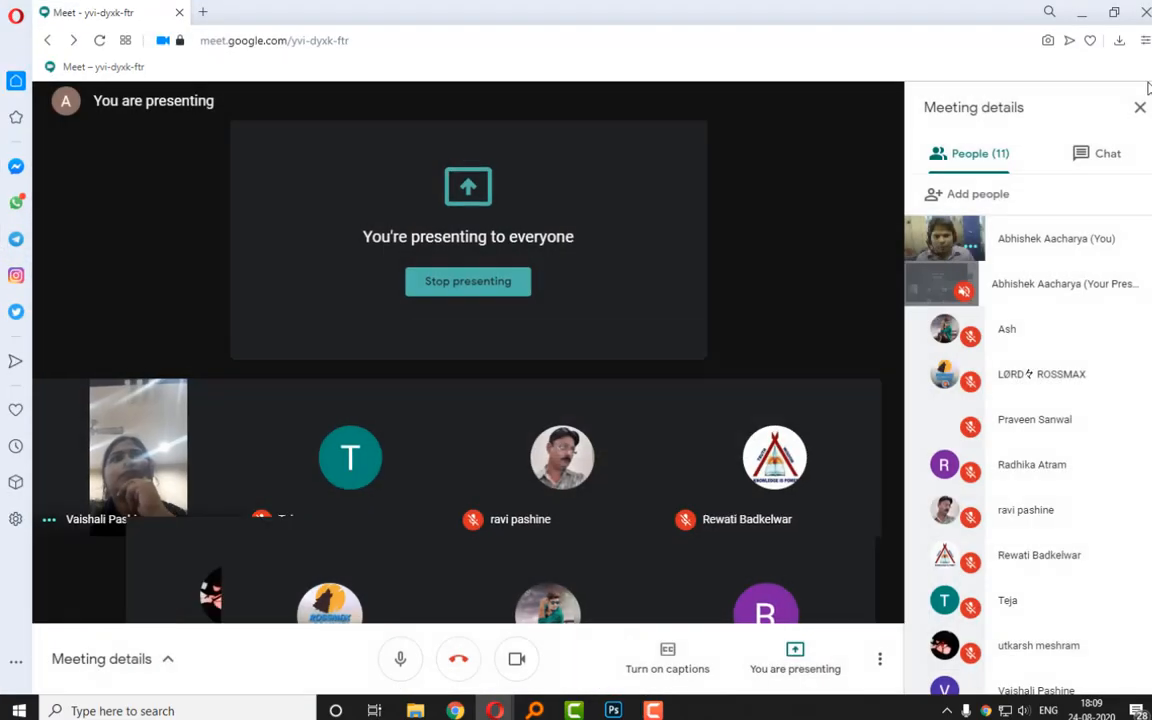
click(1083, 17)
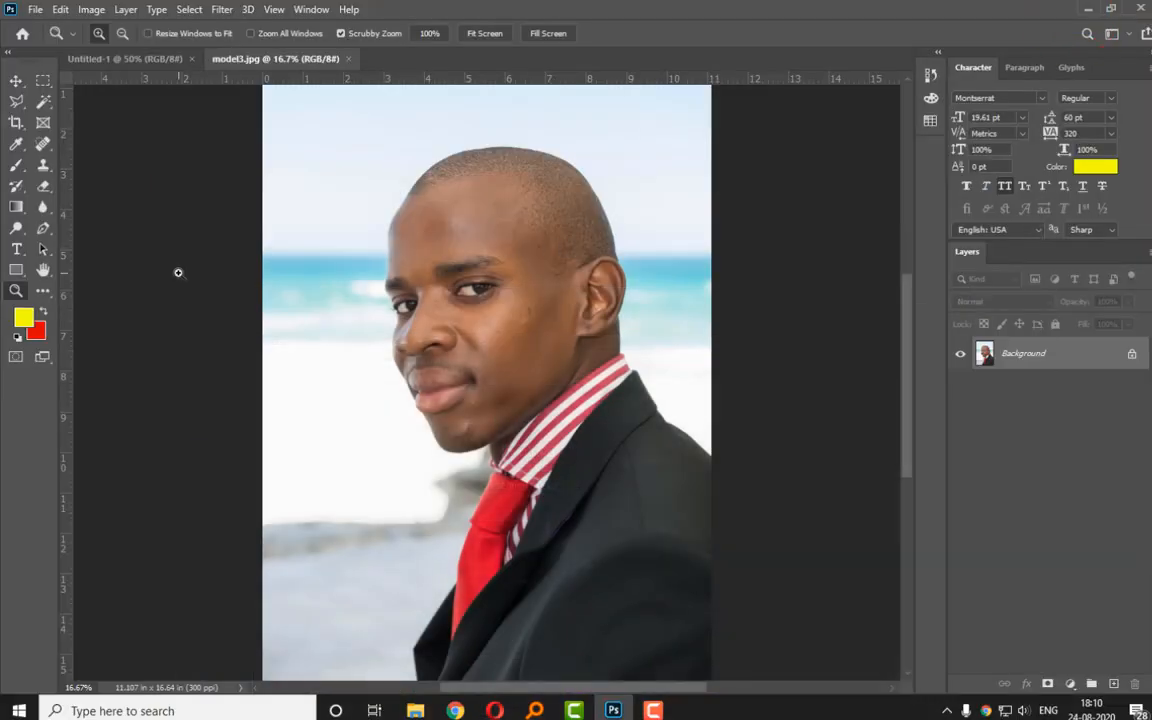
Draw a Rectangular Marquee selection around the man's head, reaching from above the scalp down to the shirt collar.
click(42, 79)
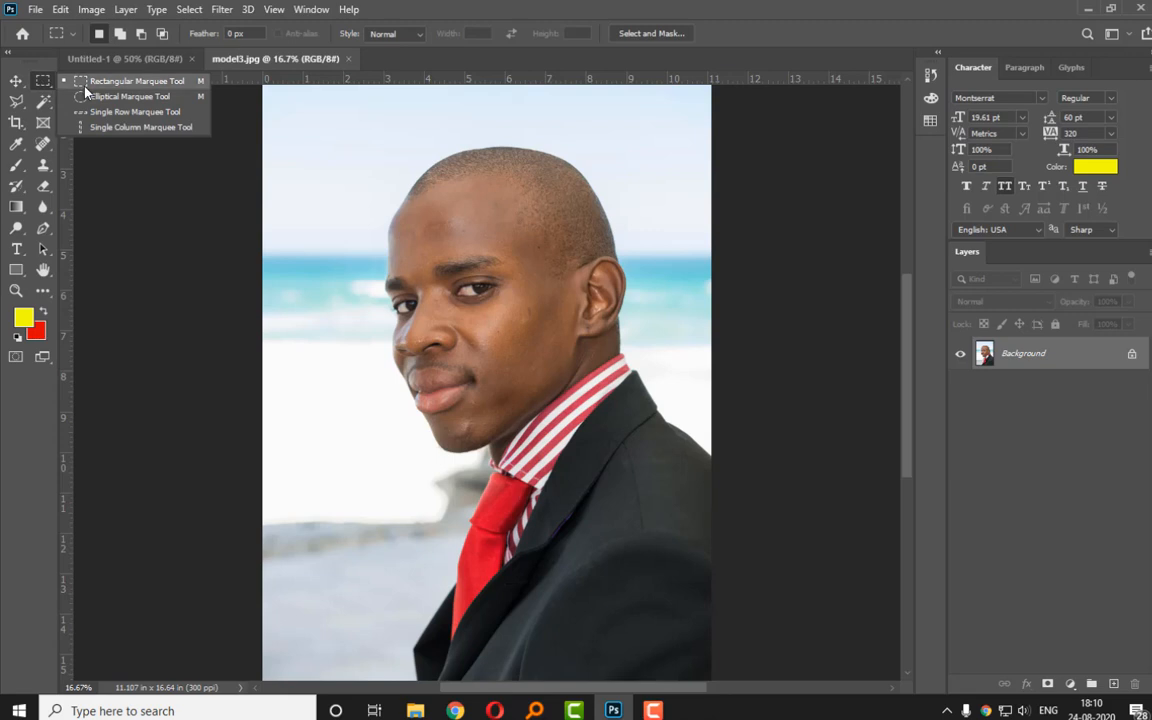
click(86, 90)
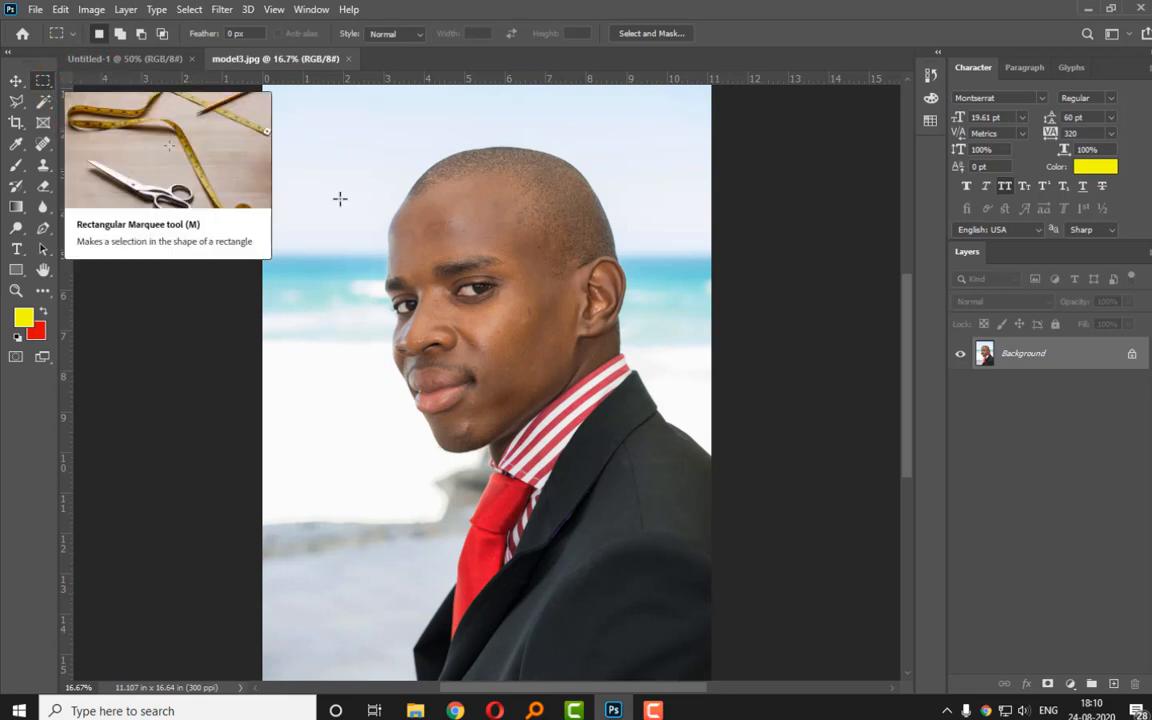
drag(305, 135, 610, 464)
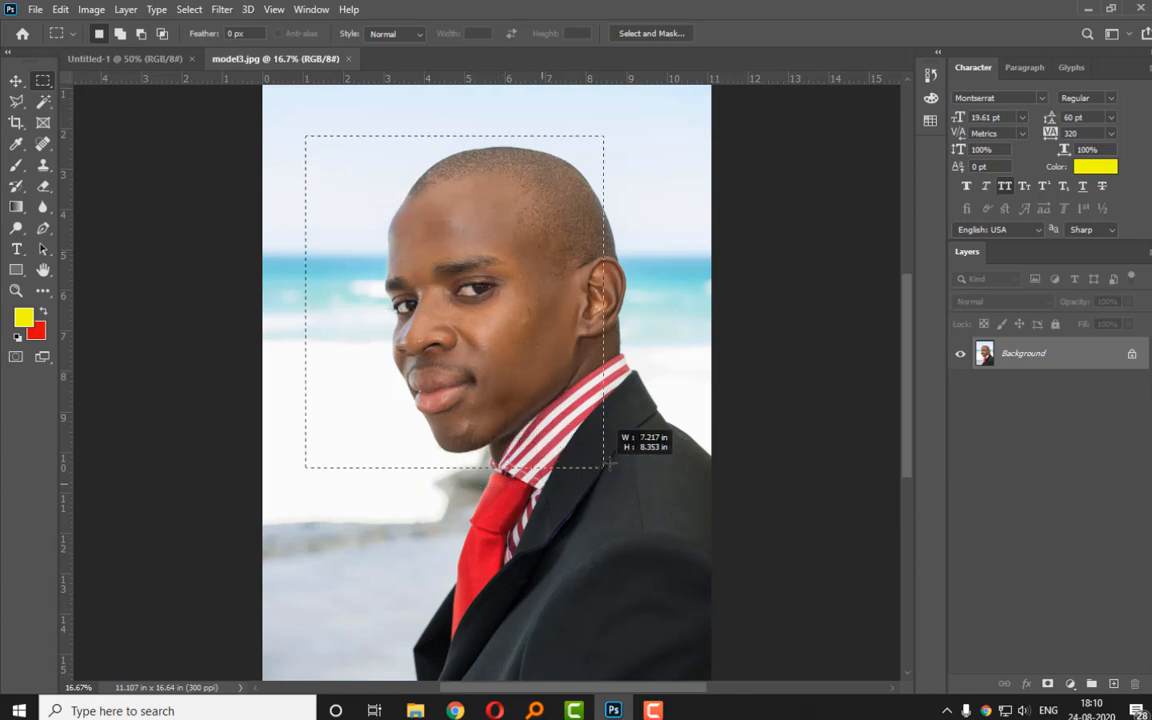
drag(596, 380, 653, 475)
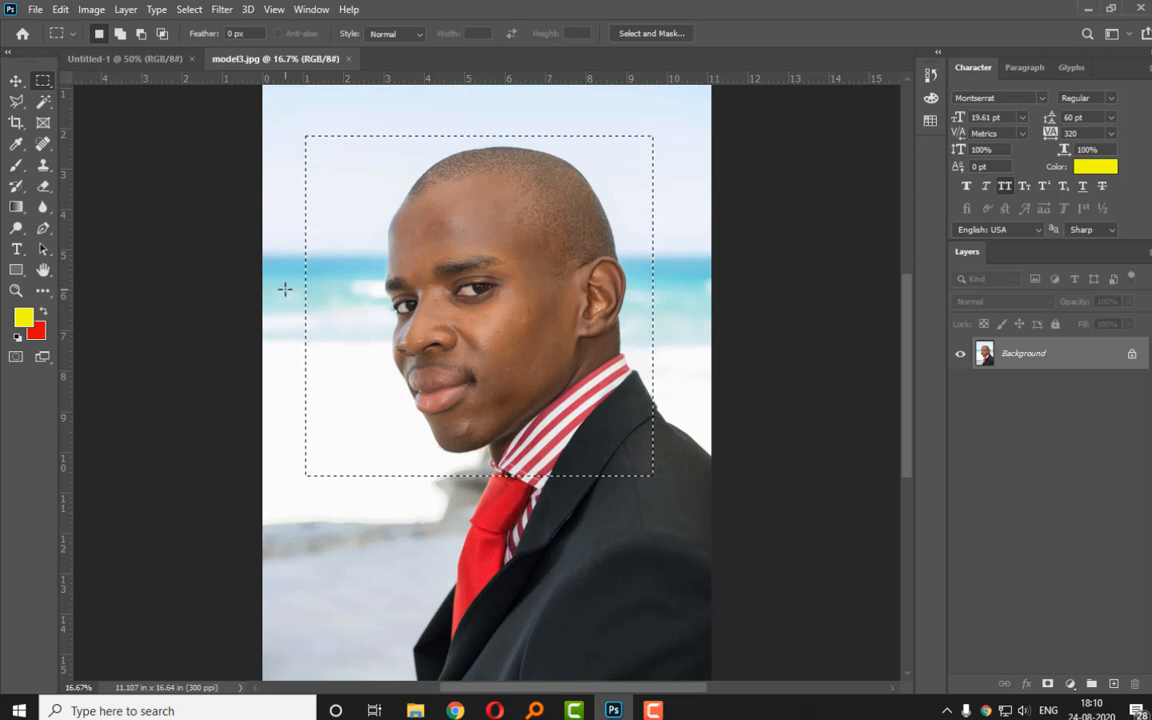
Swap the foreground and background colors back and forth several times, finishing with red as foreground and yellow as background.
click(45, 314)
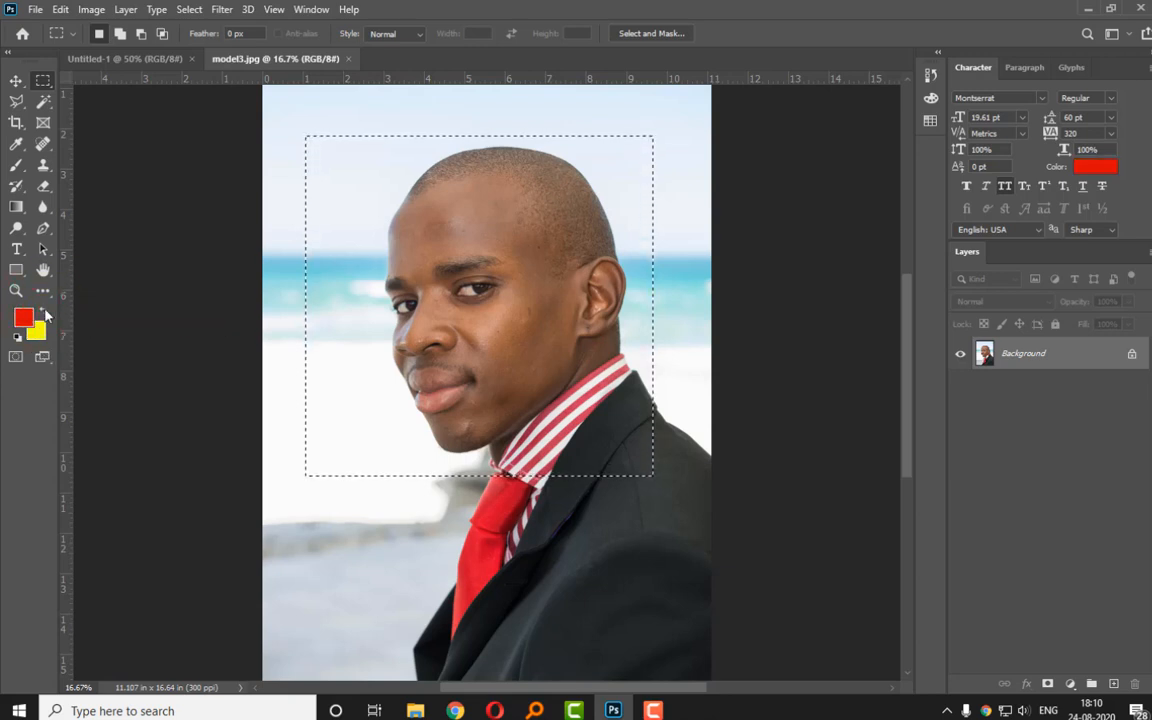
click(45, 314)
click(45, 314)
click(45, 314)
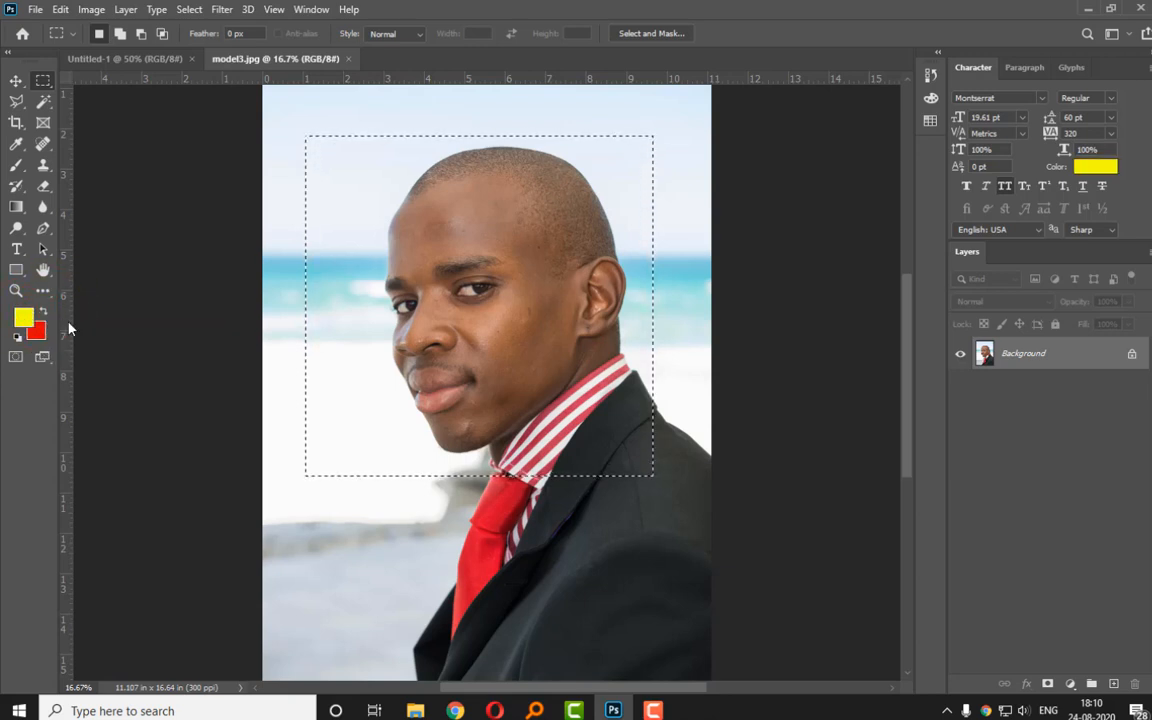
key(x)
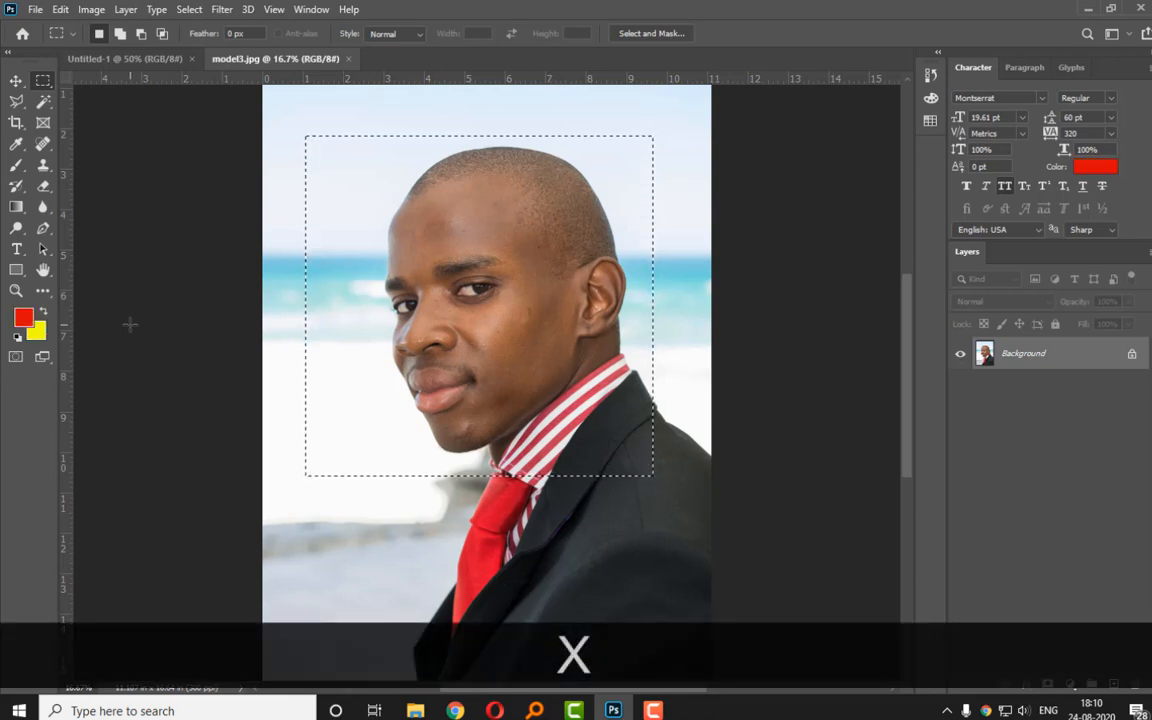
key(x)
key(x)
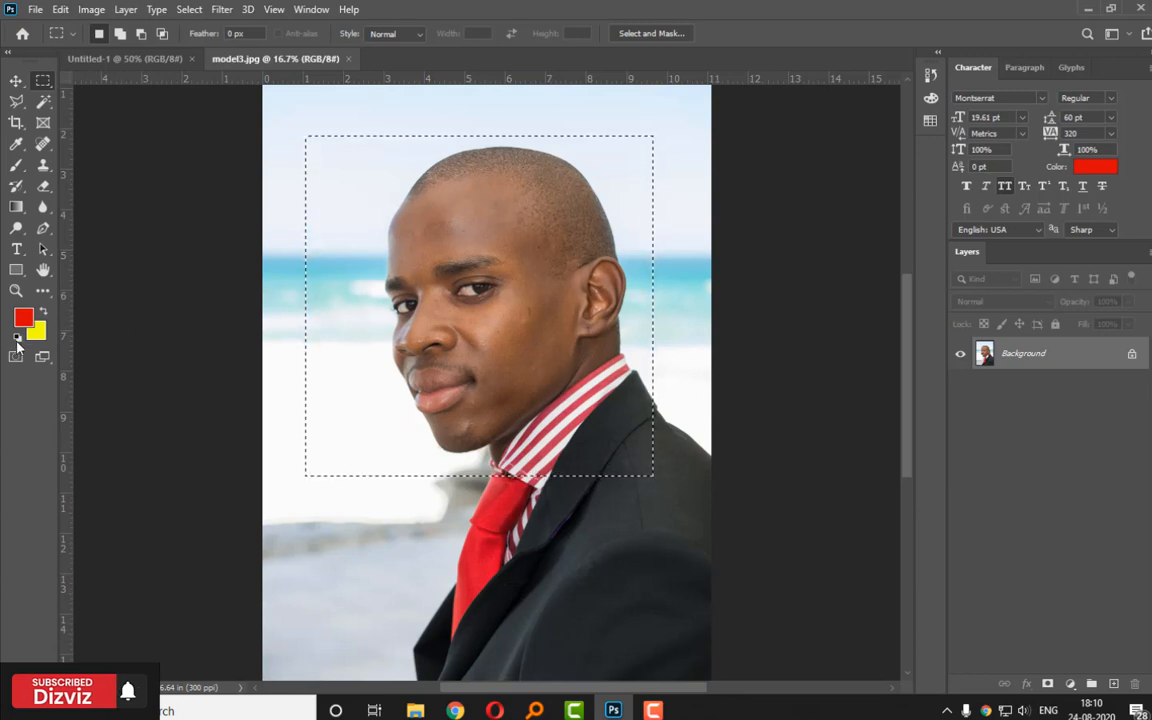
Reset the foreground and background colors to default black and white, and swap them there and back.
key(d)
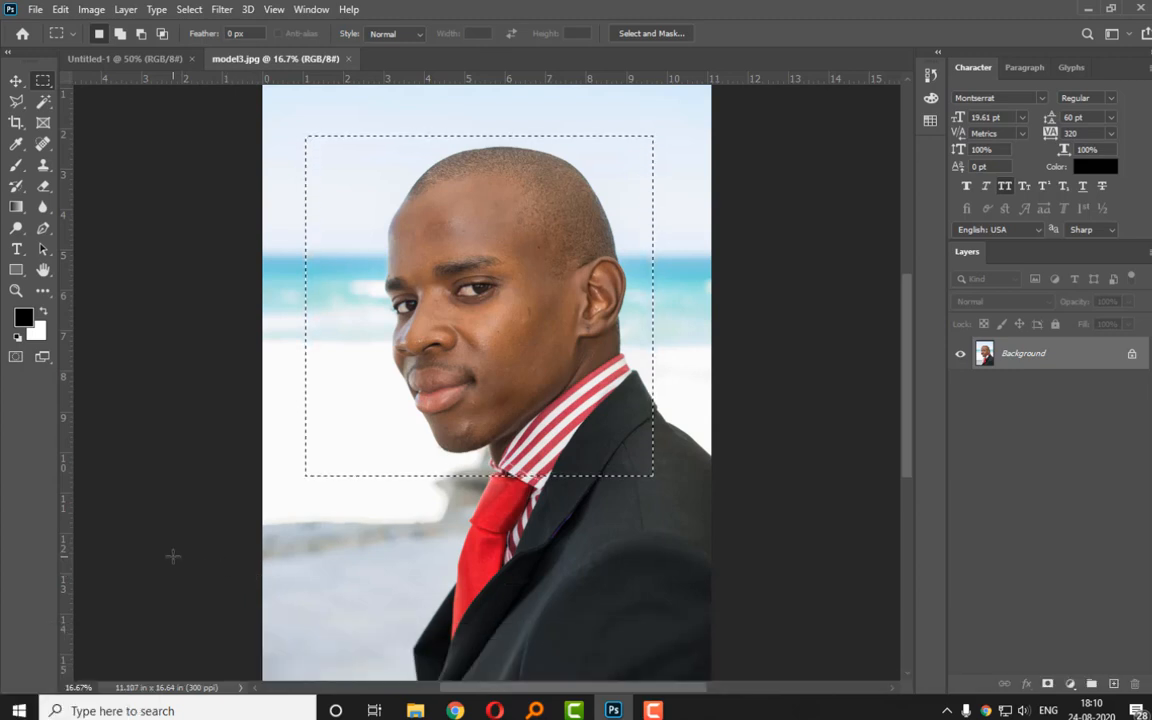
key(x)
key(x)
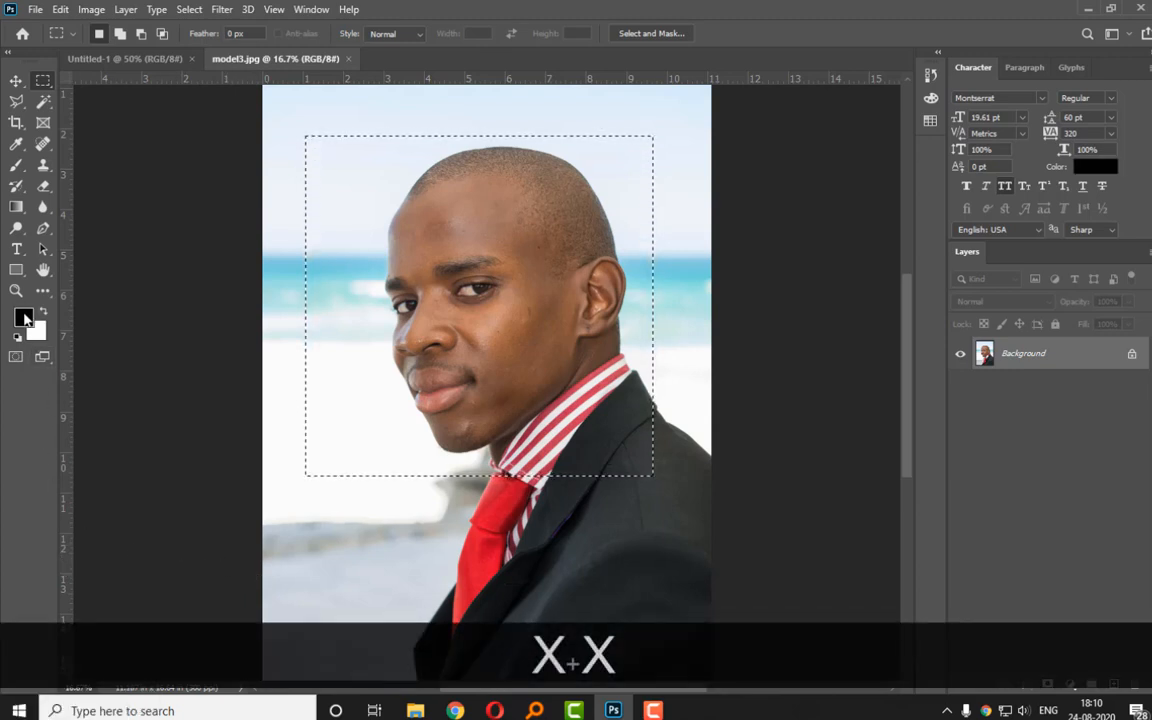
Set the foreground color to red and the background color to yellow.
click(22, 316)
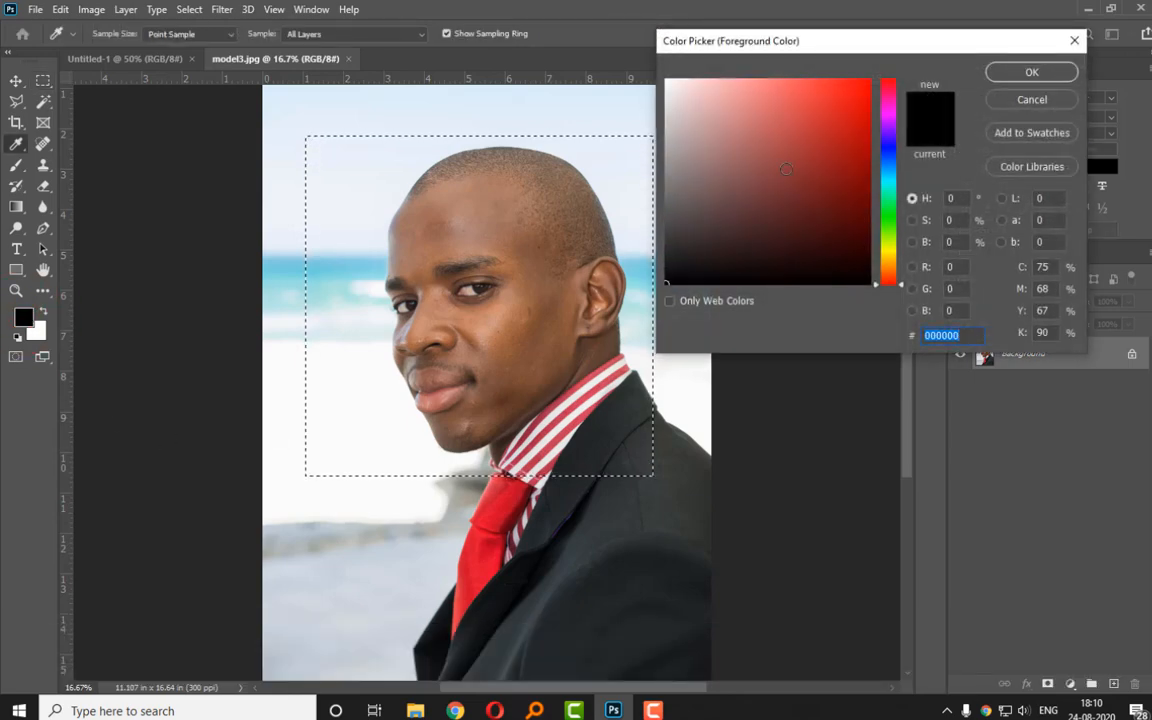
text(ff0000)
click(1032, 72)
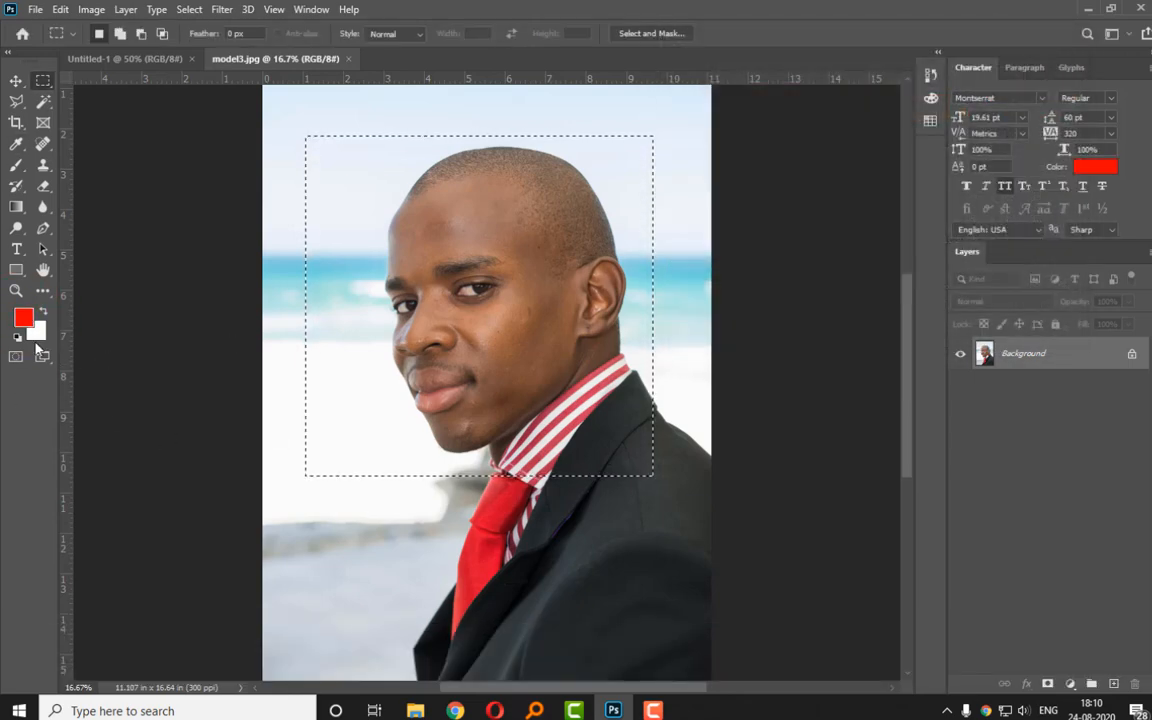
click(36, 332)
text(fff000)
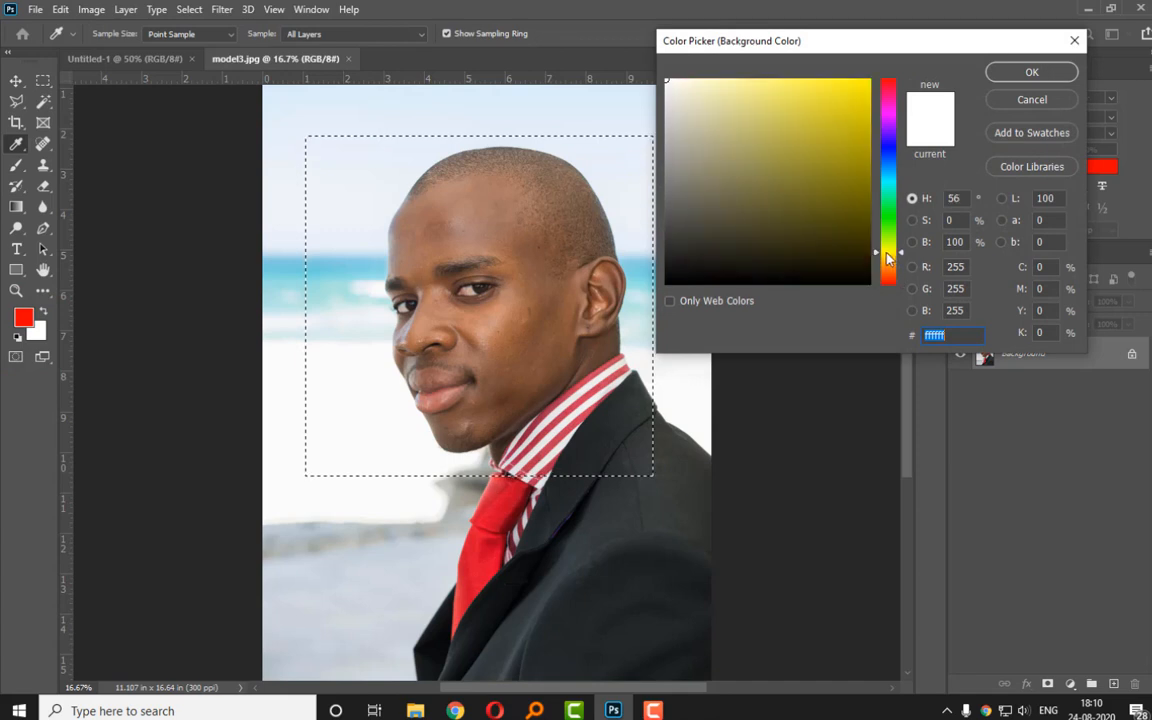
click(1028, 71)
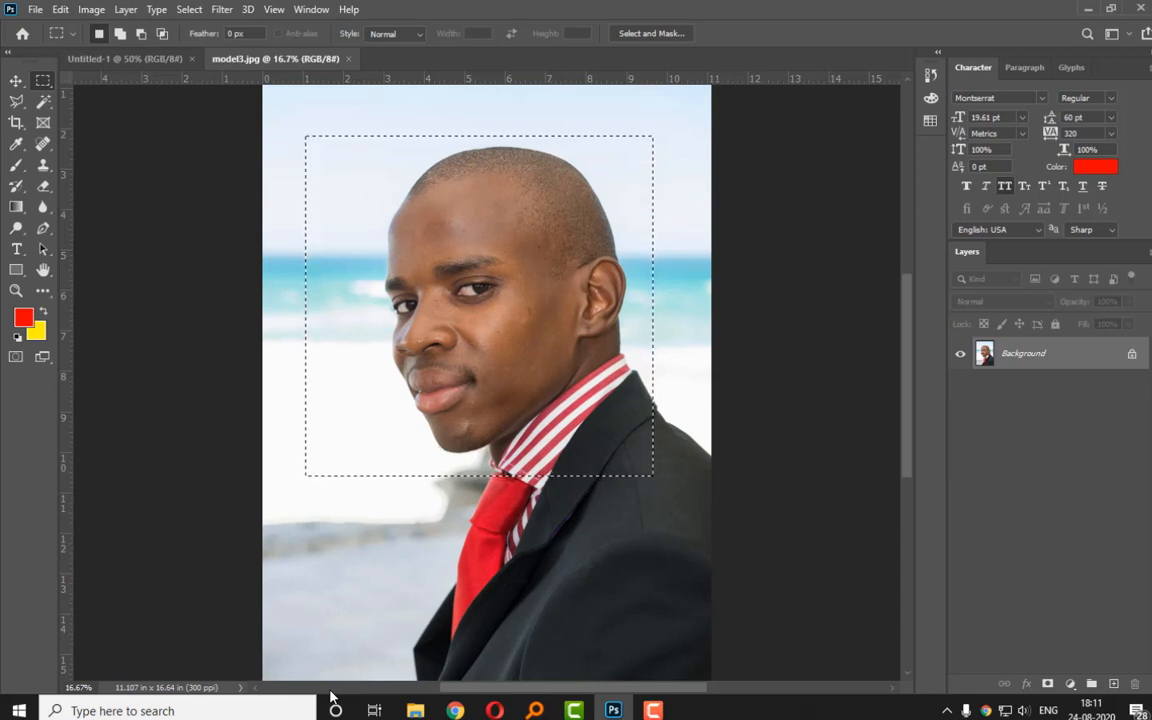
click(655, 710)
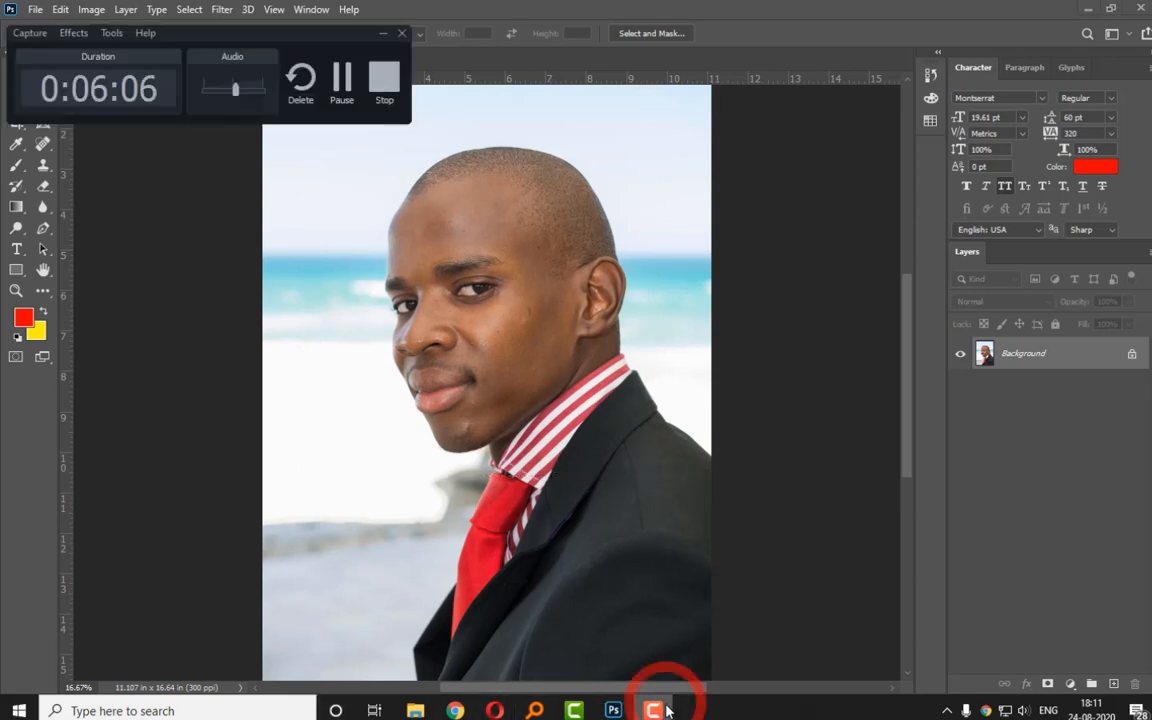
click(662, 710)
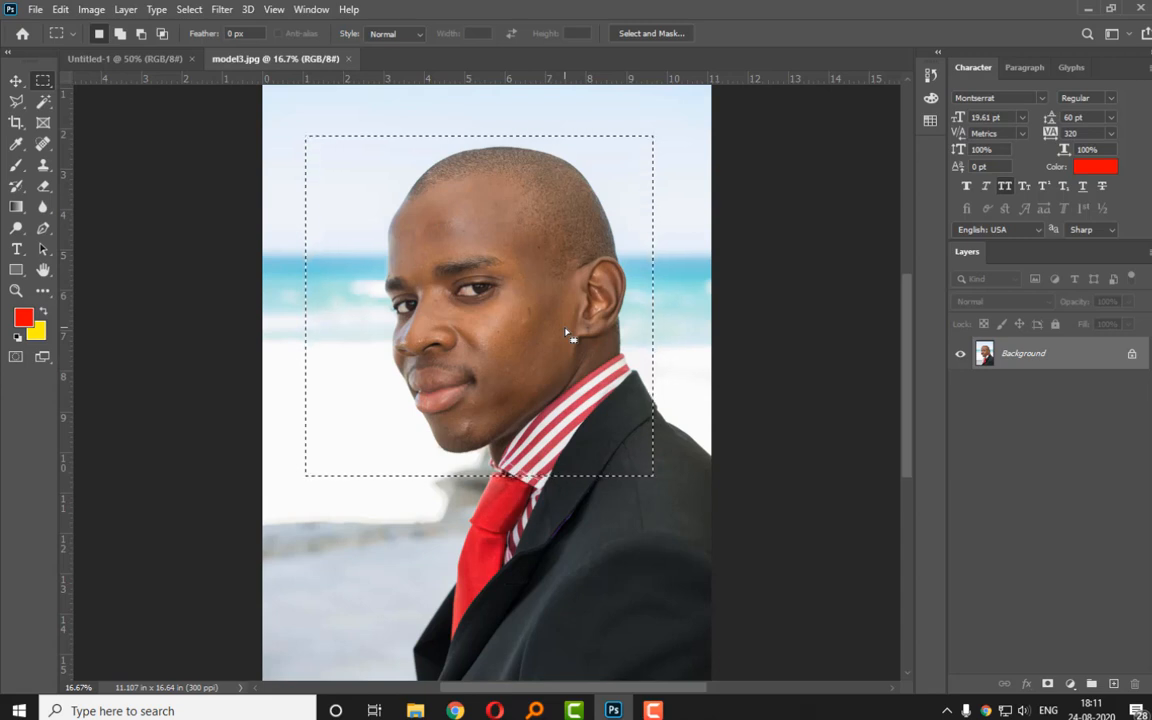
Try filling the head selection on the Background layer with the red foreground color twice, undoing each fill.
key(alt+BackSpace)
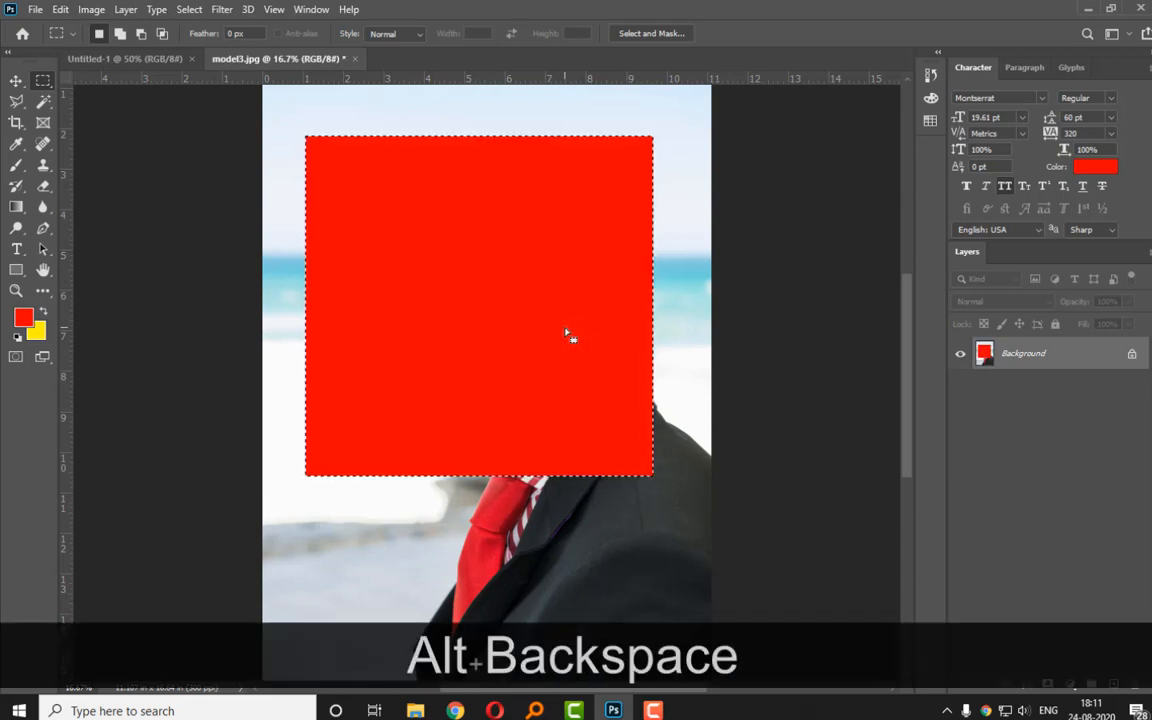
key(ctrl+z)
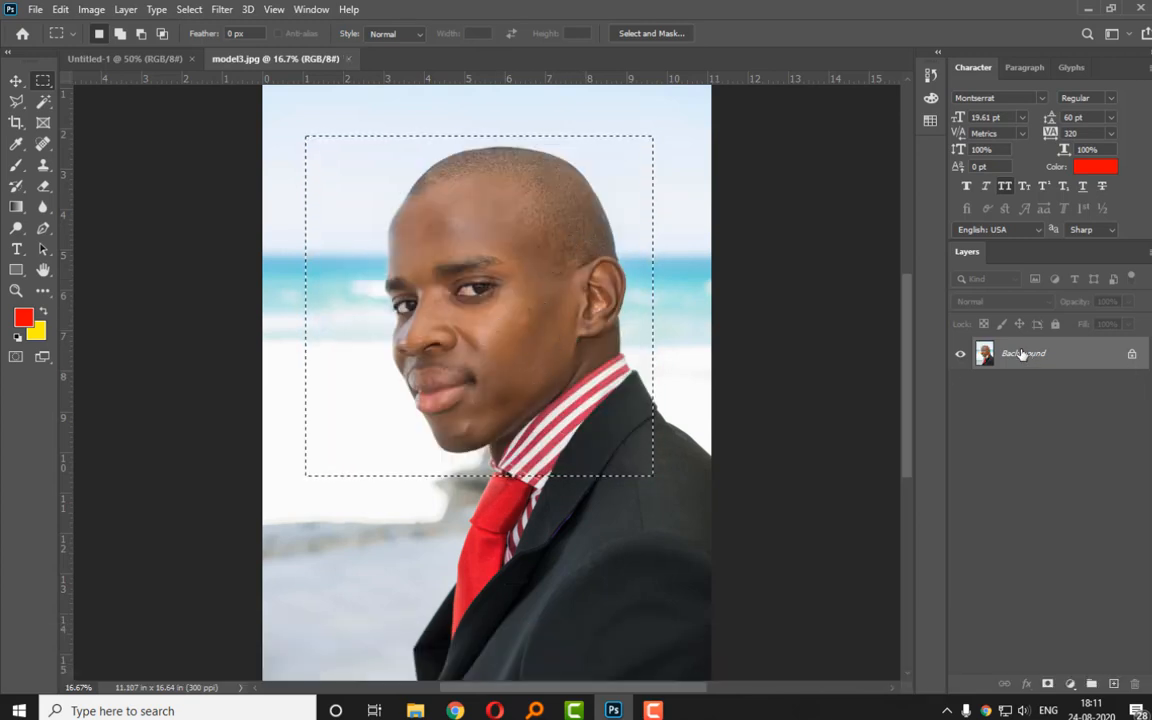
key(alt+BackSpace)
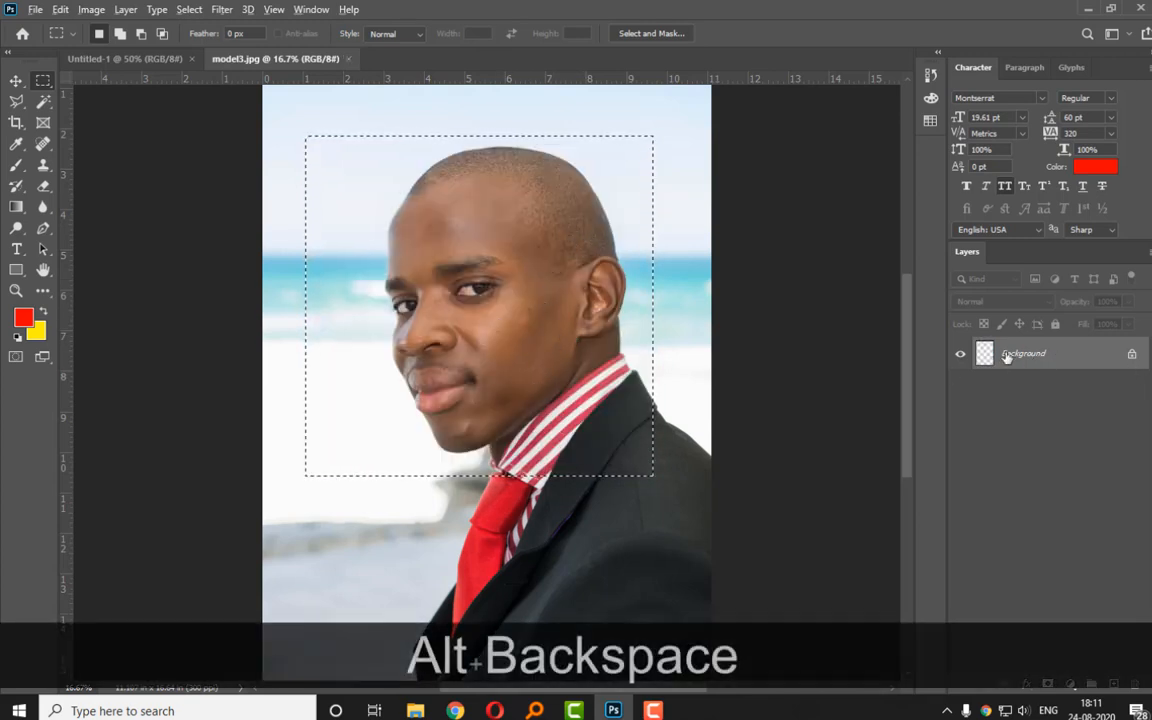
key(ctrl+z)
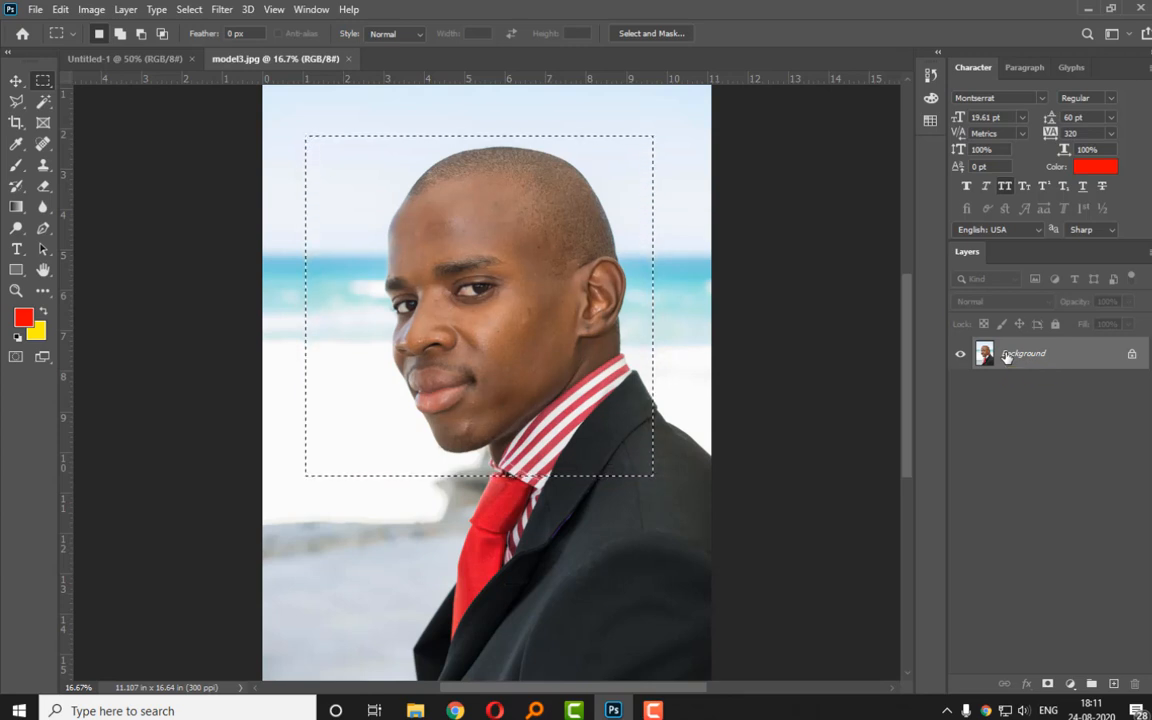
Clear the marquee selection and raise the system speaker volume.
key(ctrl+d)
click(1021, 712)
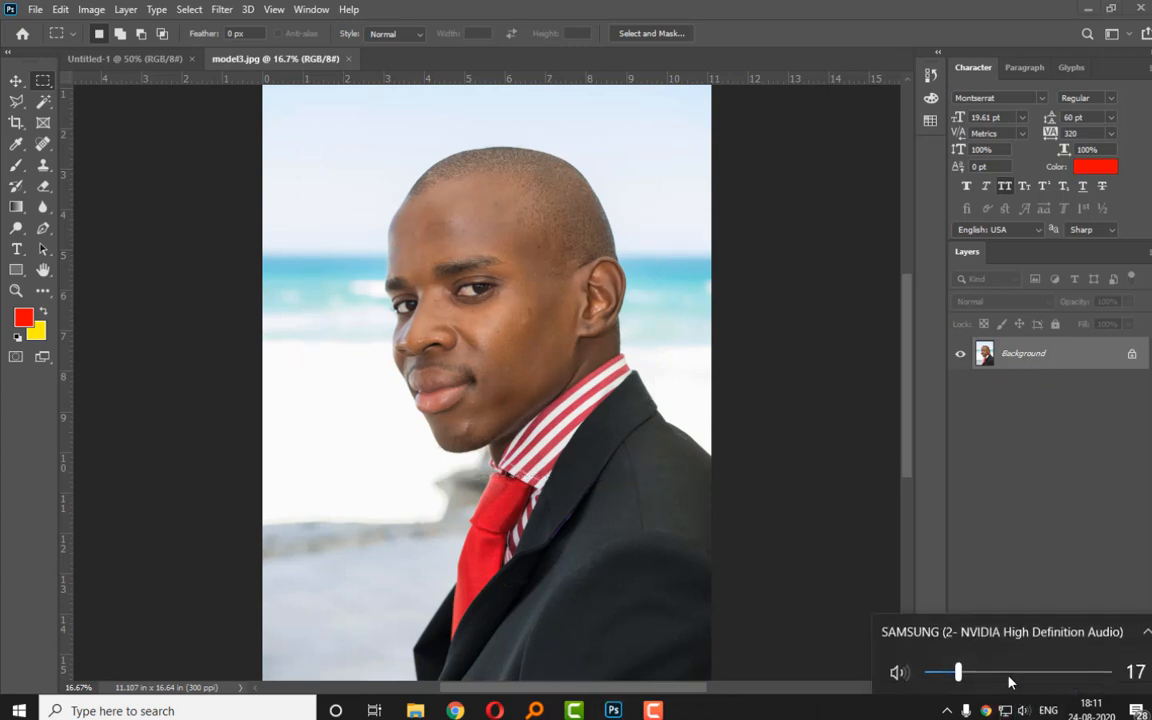
drag(956, 672, 981, 673)
click(863, 700)
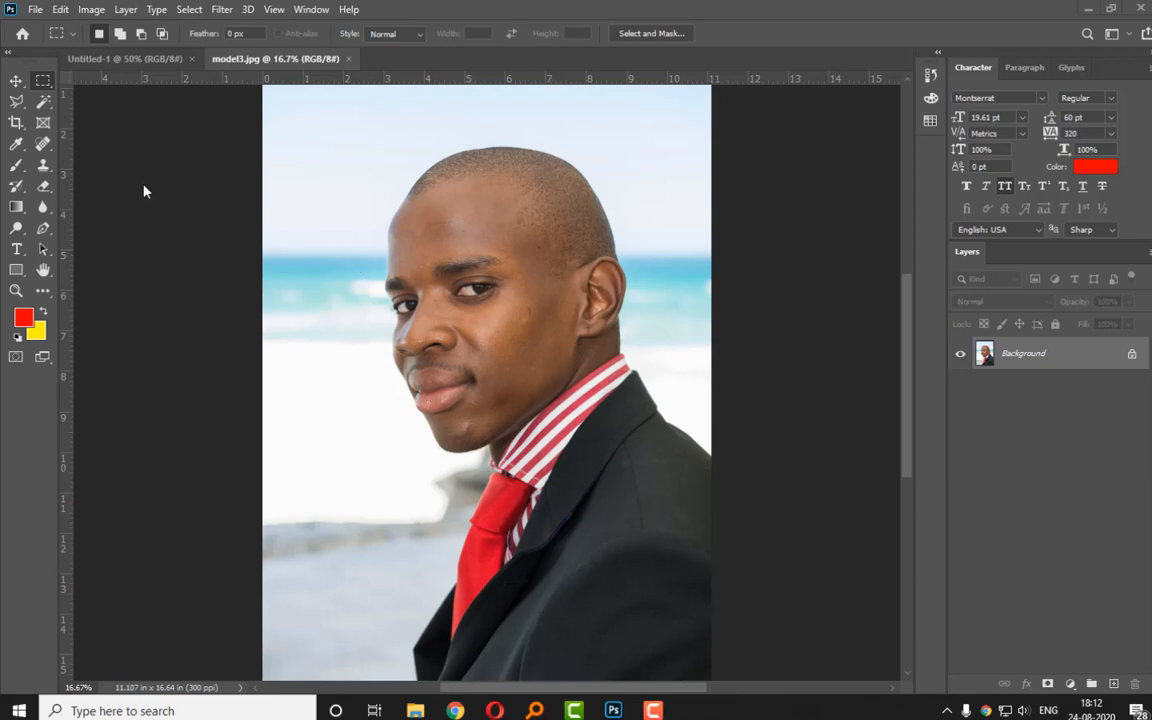
Restore the last marquee selection and add an empty layer above the Background, briefly hiding the Background to inspect the layer's transparency.
key(ctrl+shift+d)
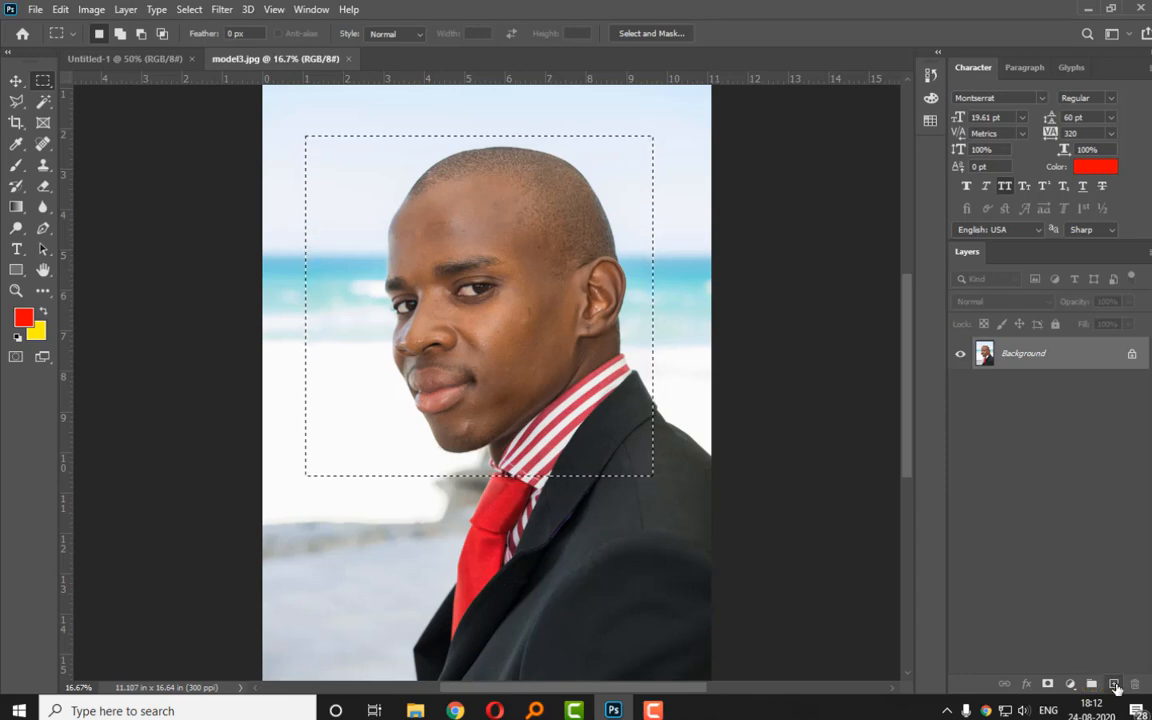
click(1115, 685)
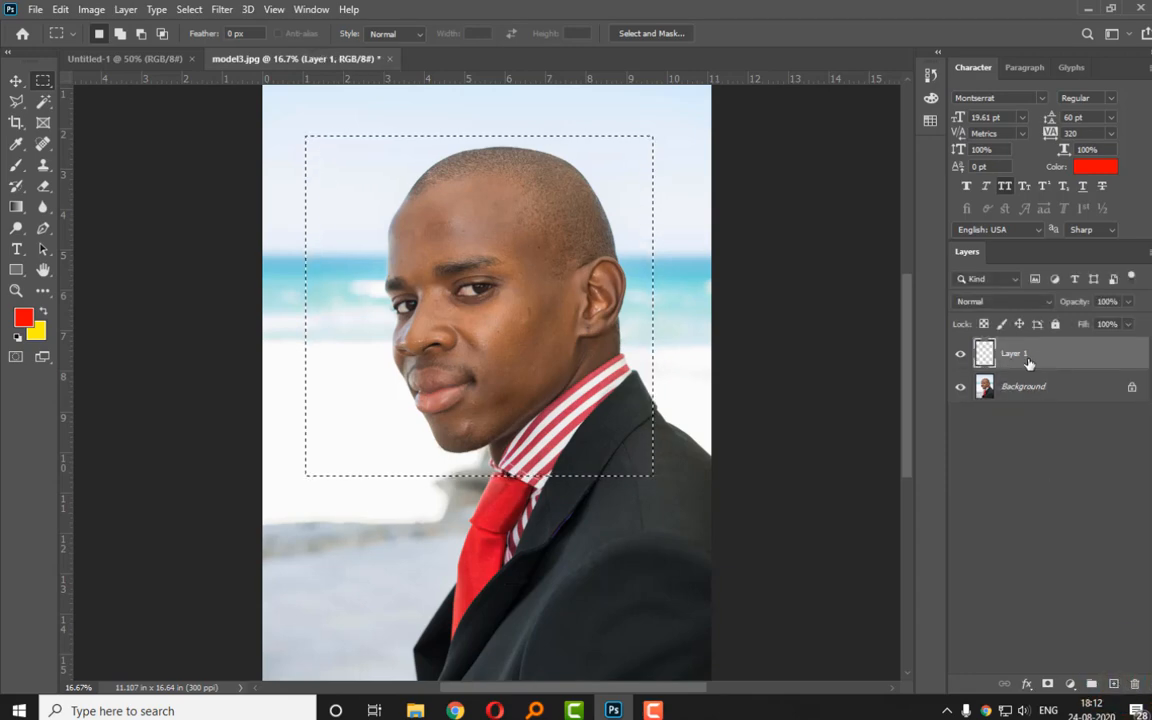
click(960, 386)
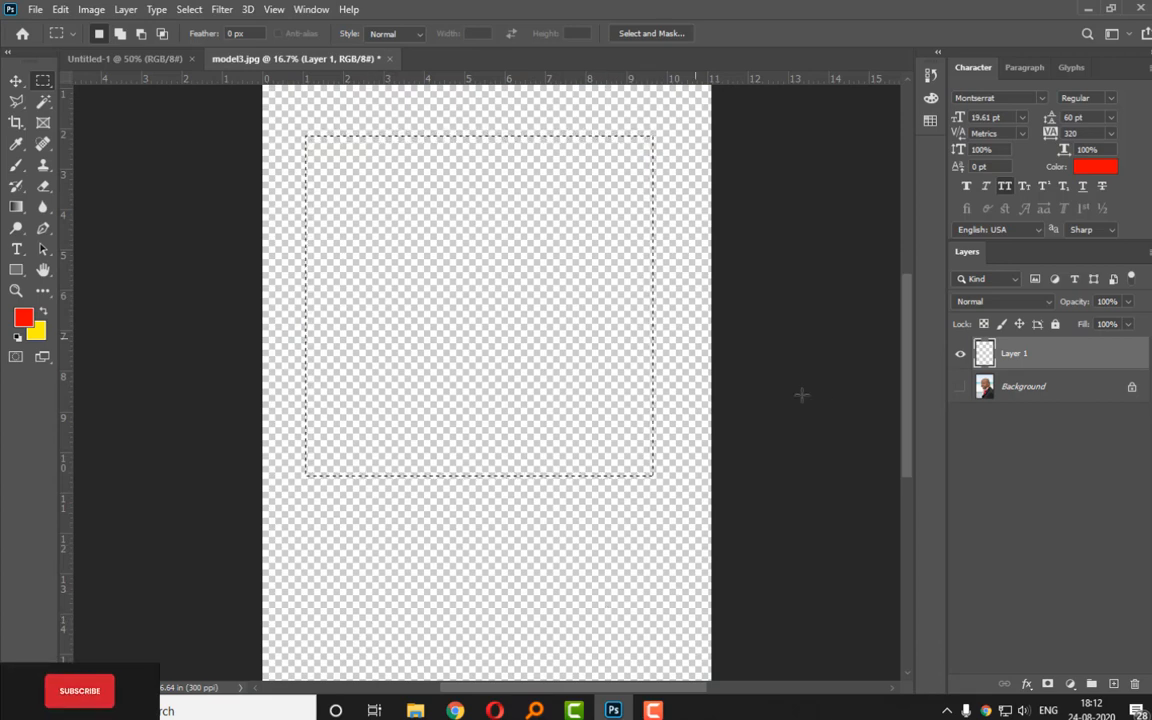
click(960, 386)
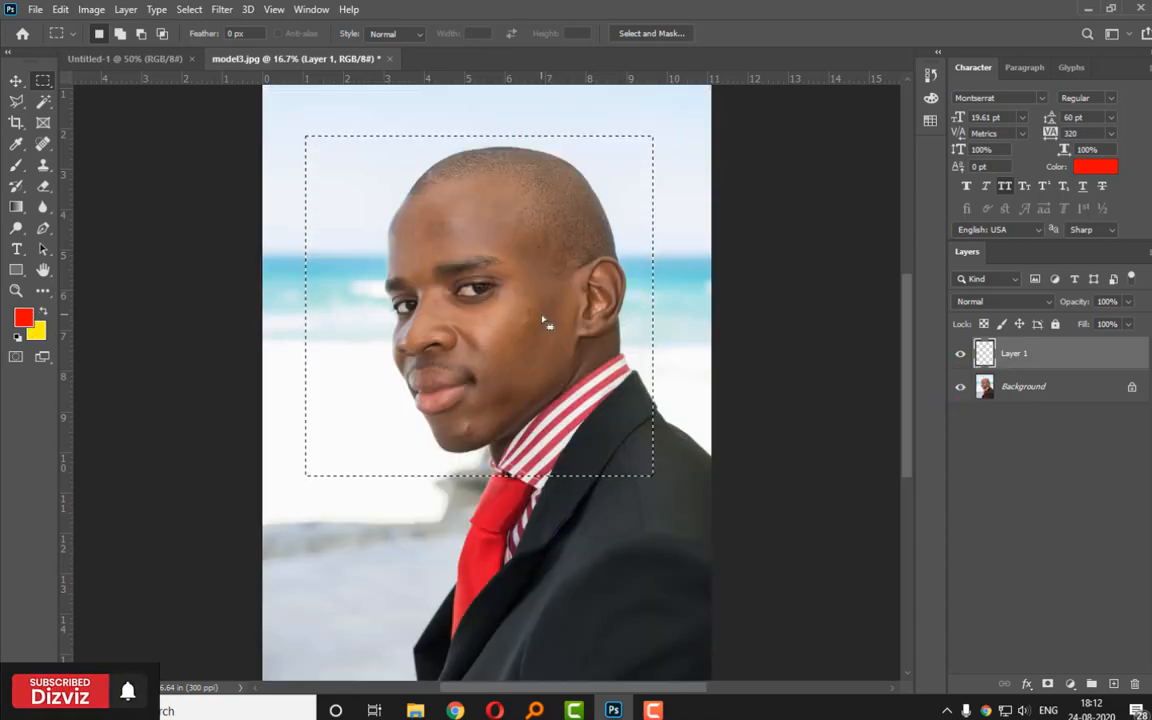
Fill the selection on Layer 1 alternately with the red foreground and yellow background colors, finishing with yellow.
key(alt+BackSpace)
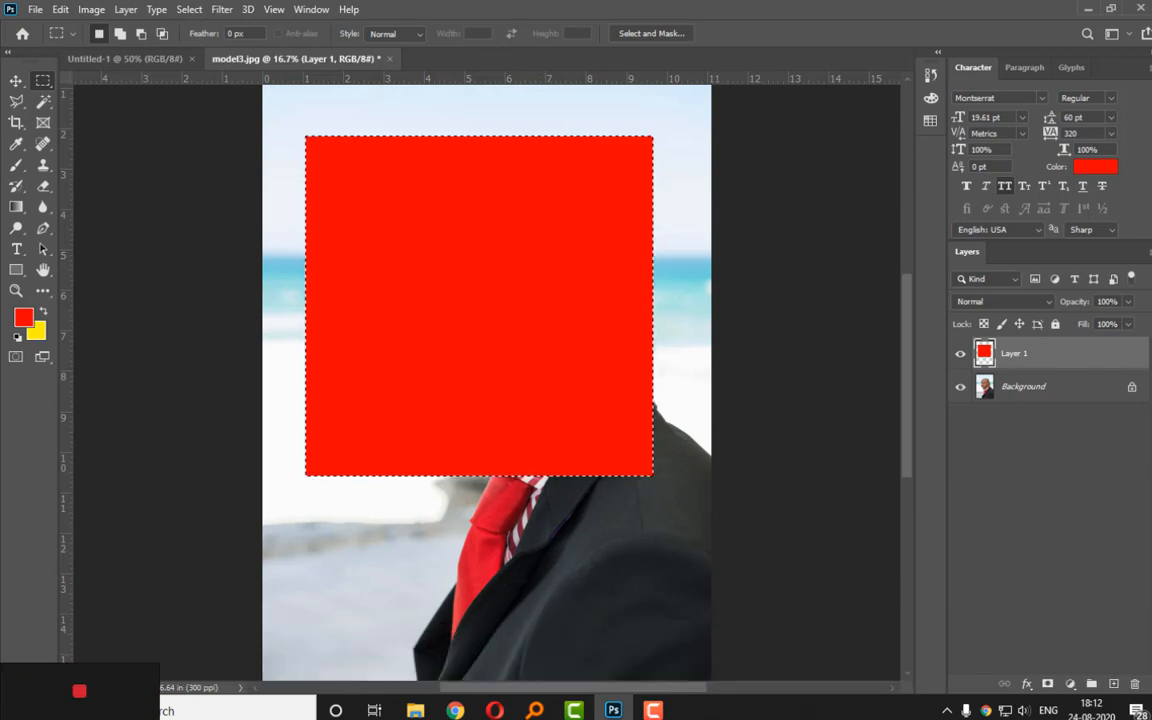
key(ctrl+BackSpace)
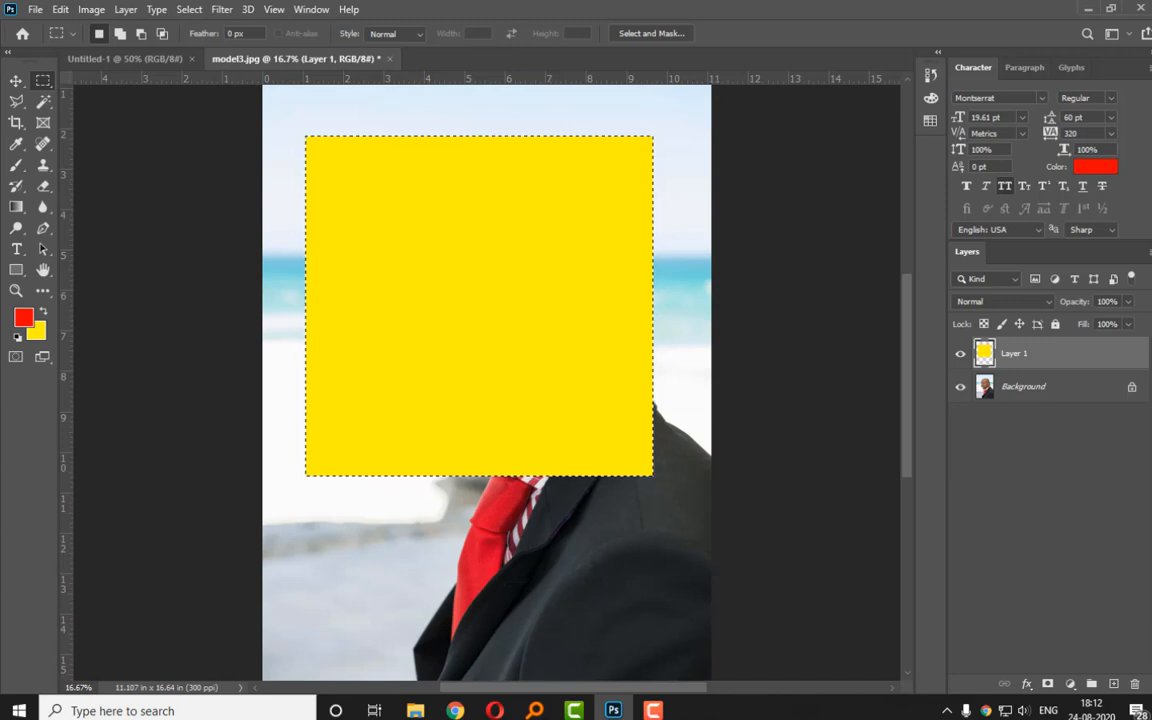
key(alt+BackSpace)
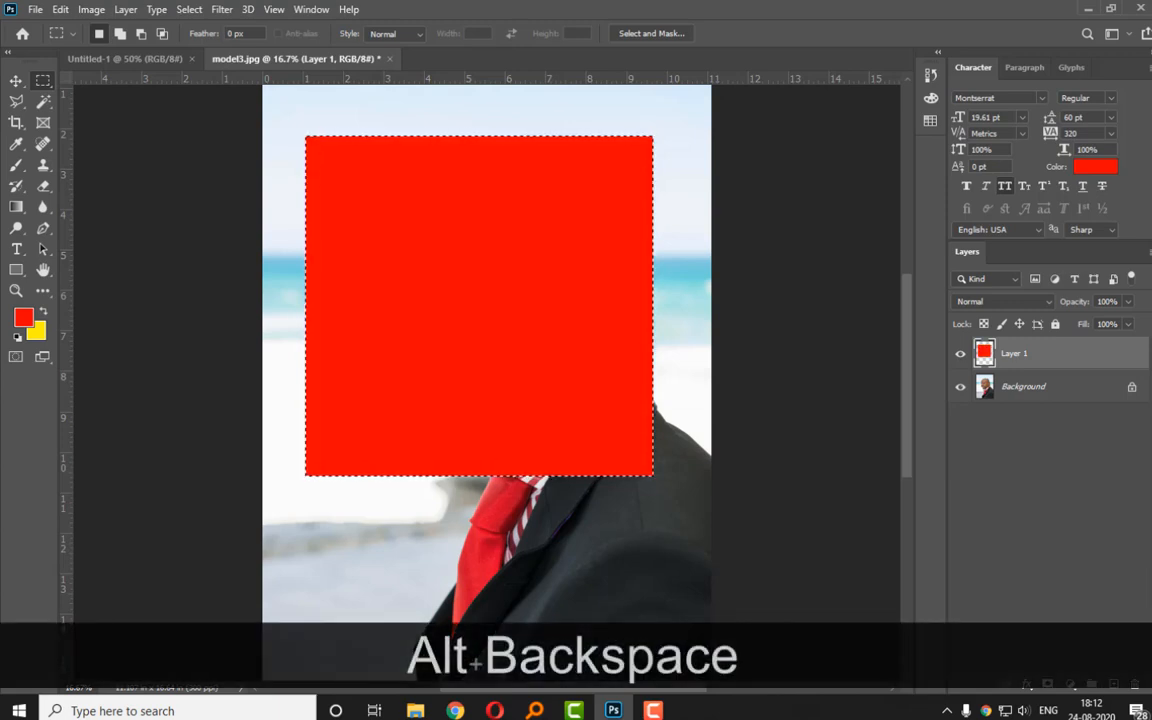
key(ctrl+BackSpace)
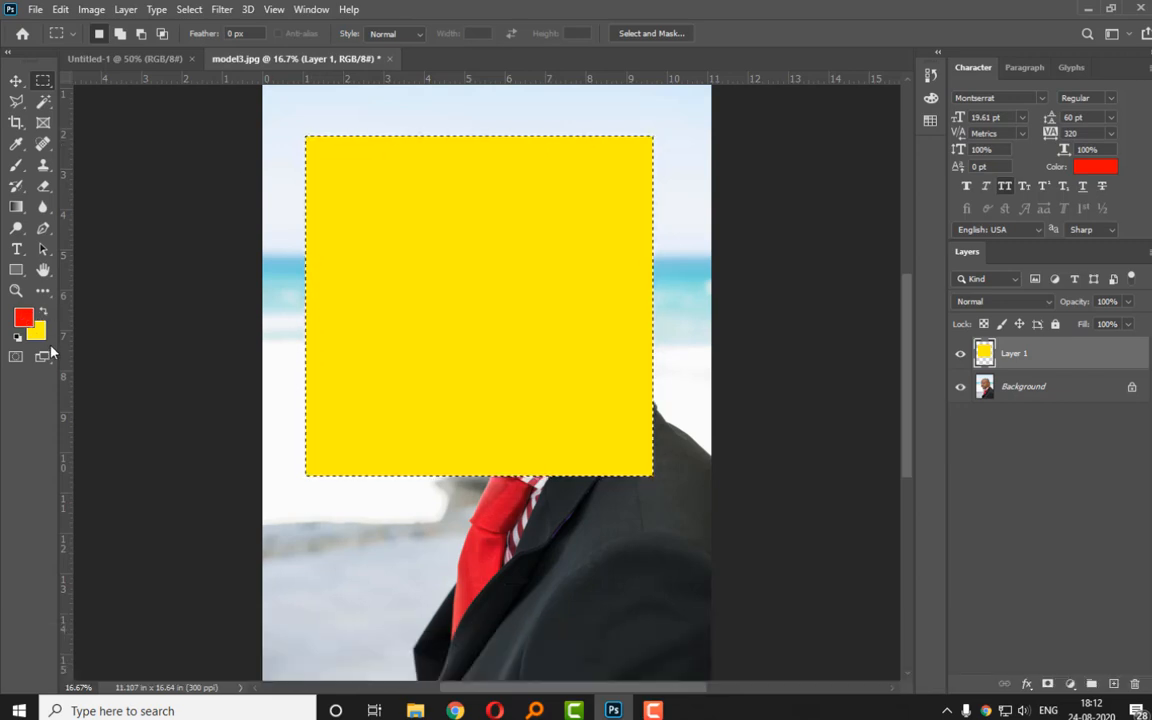
Swap the foreground and background colors, and change the foreground color to blue 005aff.
key(x)
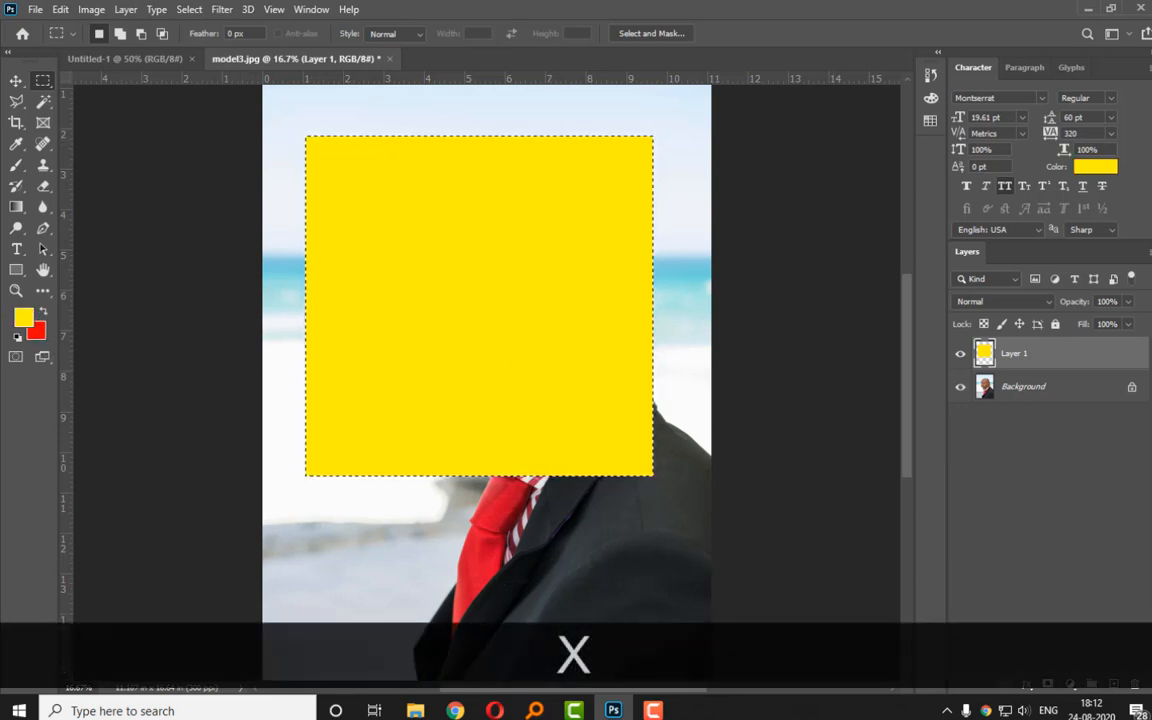
click(23, 317)
click(886, 131)
click(895, 157)
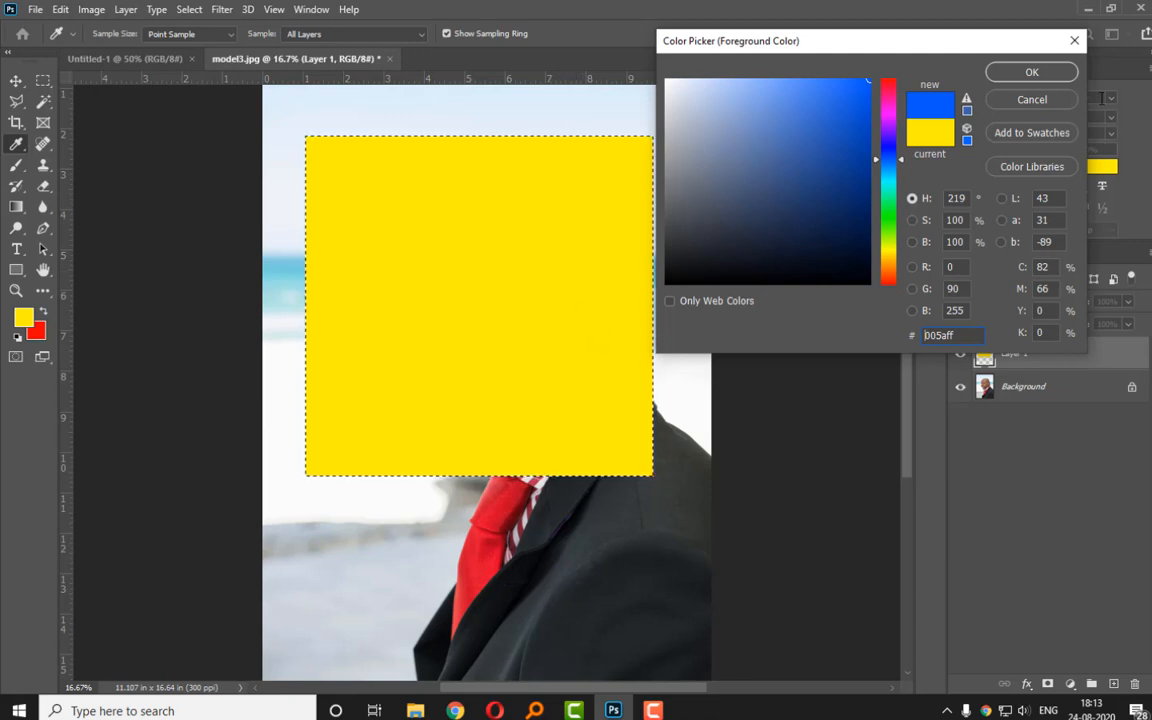
click(1060, 70)
key(m)
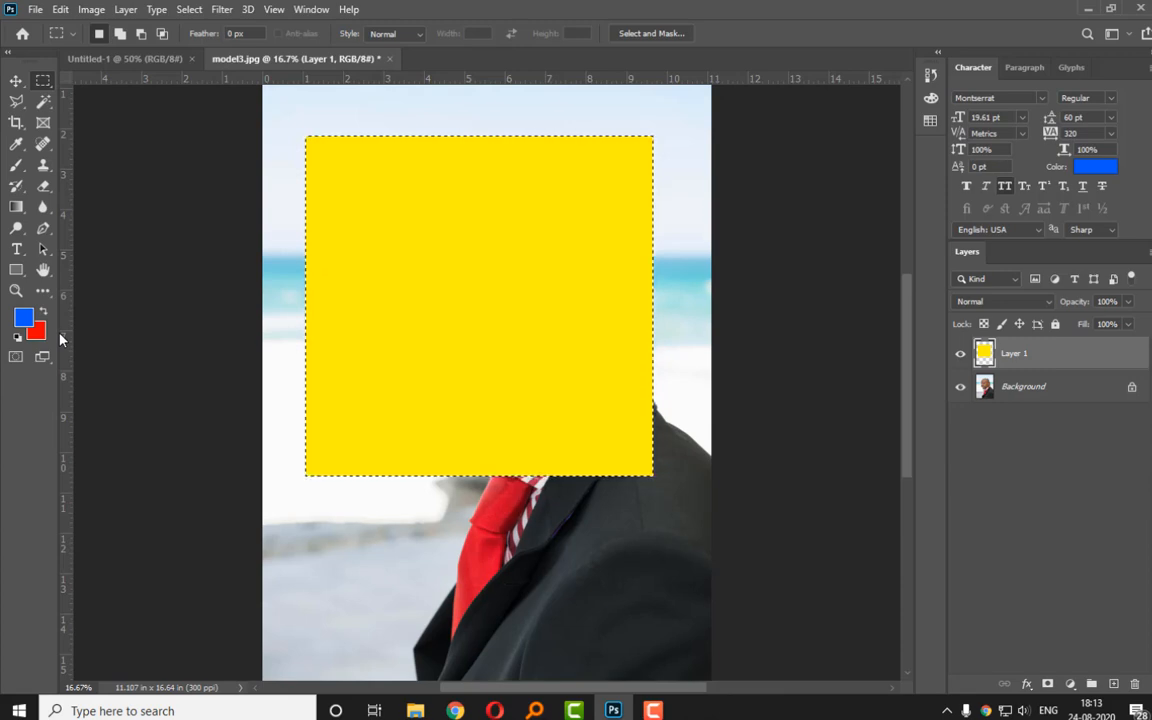
Switch to File Explorer to look through the For selection and Class 1 folders, and return to Photoshop.
mouse_move(415, 710)
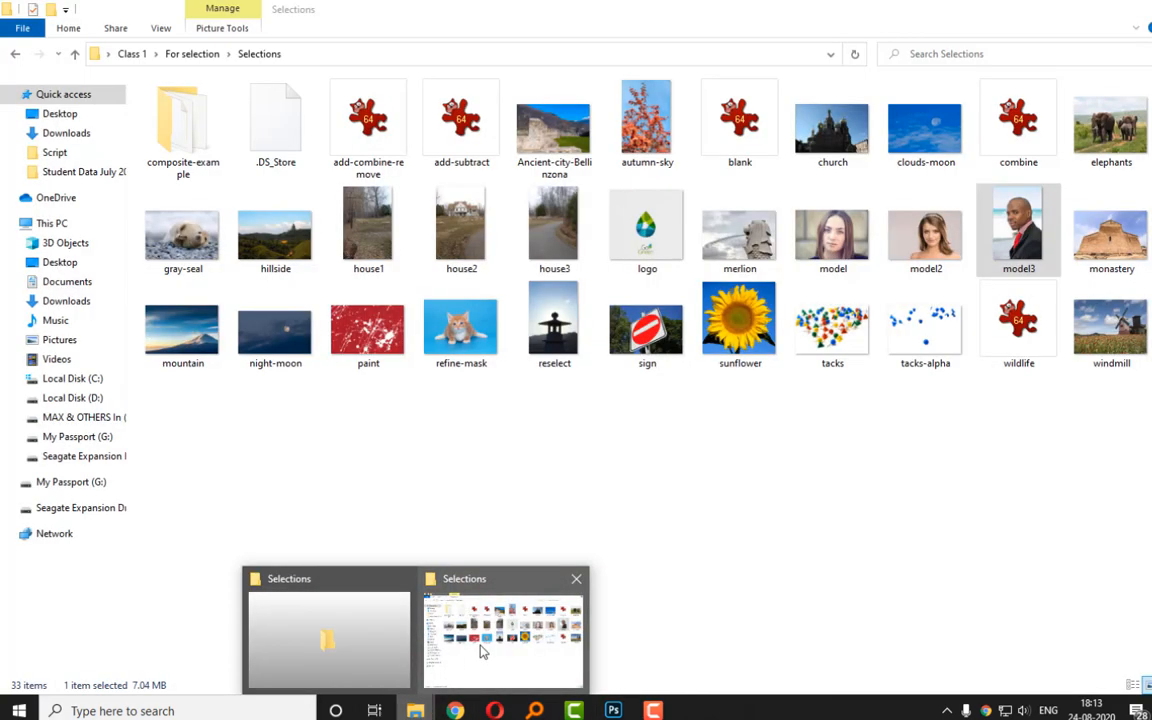
click(481, 651)
click(208, 55)
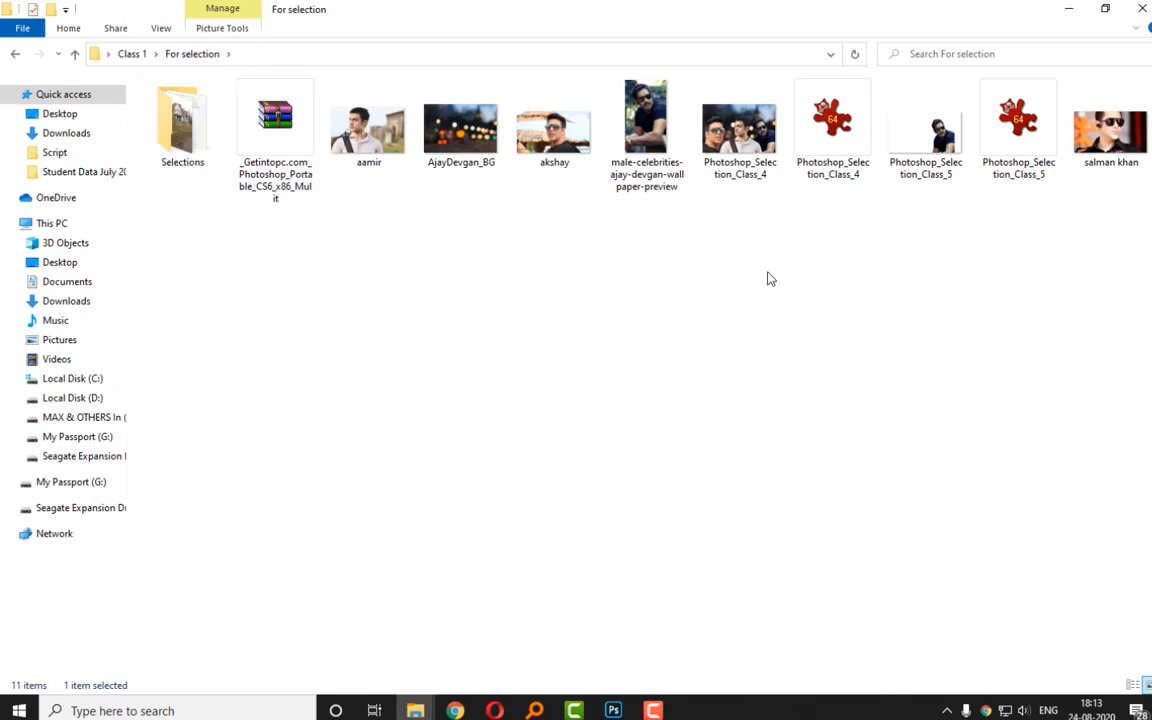
click(180, 118)
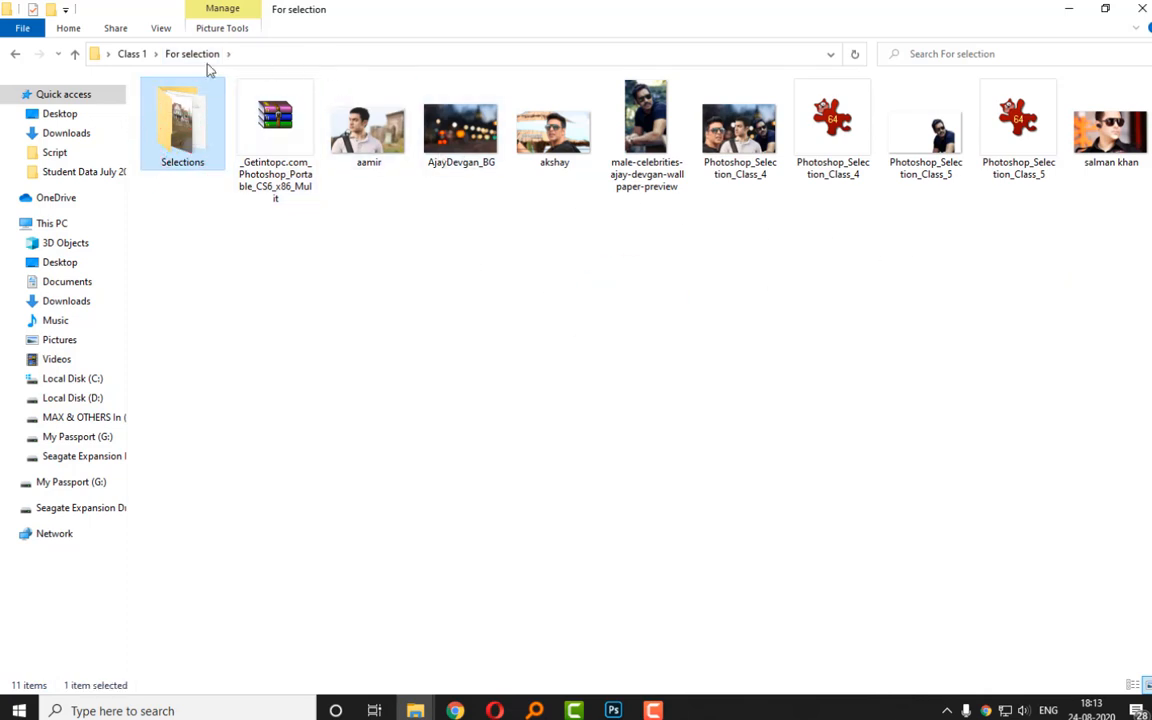
click(131, 54)
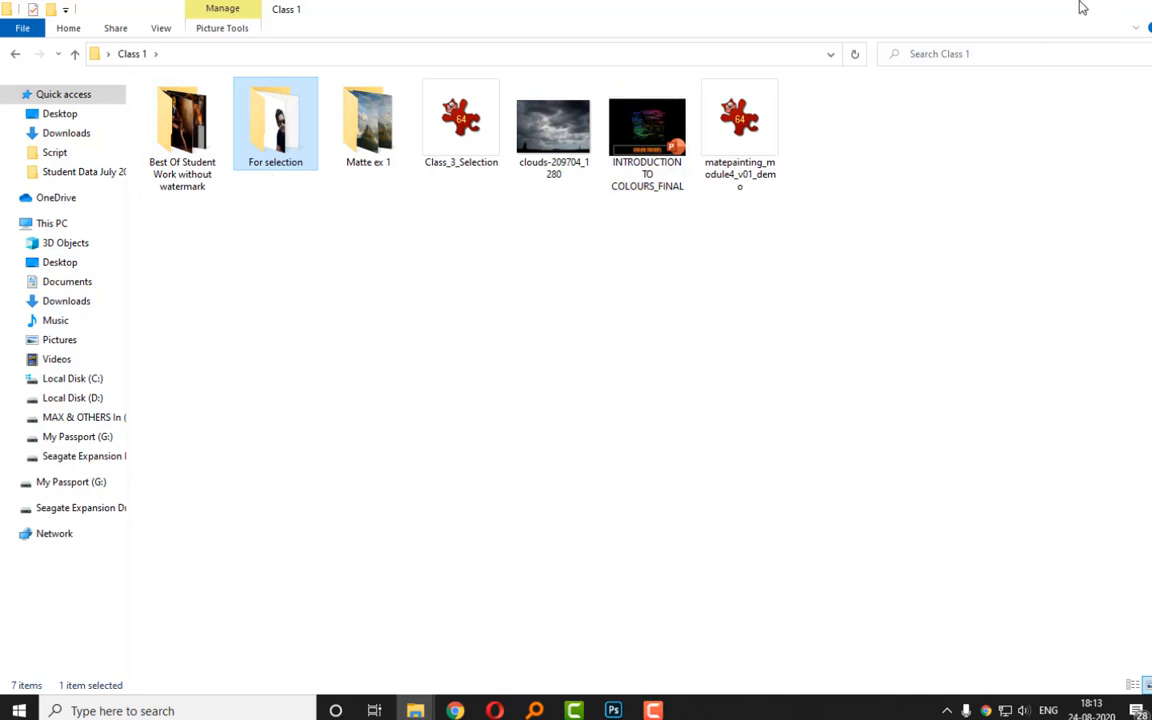
click(1072, 8)
Hide Layer 1 and, in Add to selection mode, extend the marquee with rectangles beside the back of the head and over the suit.
click(960, 353)
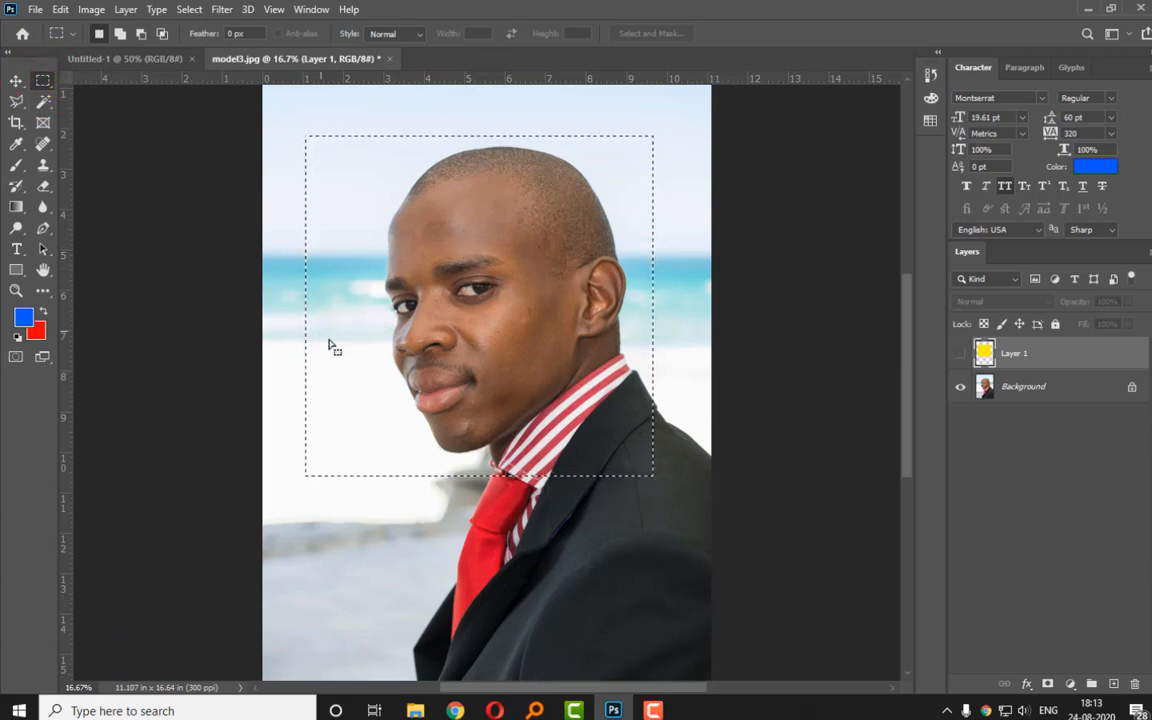
click(120, 35)
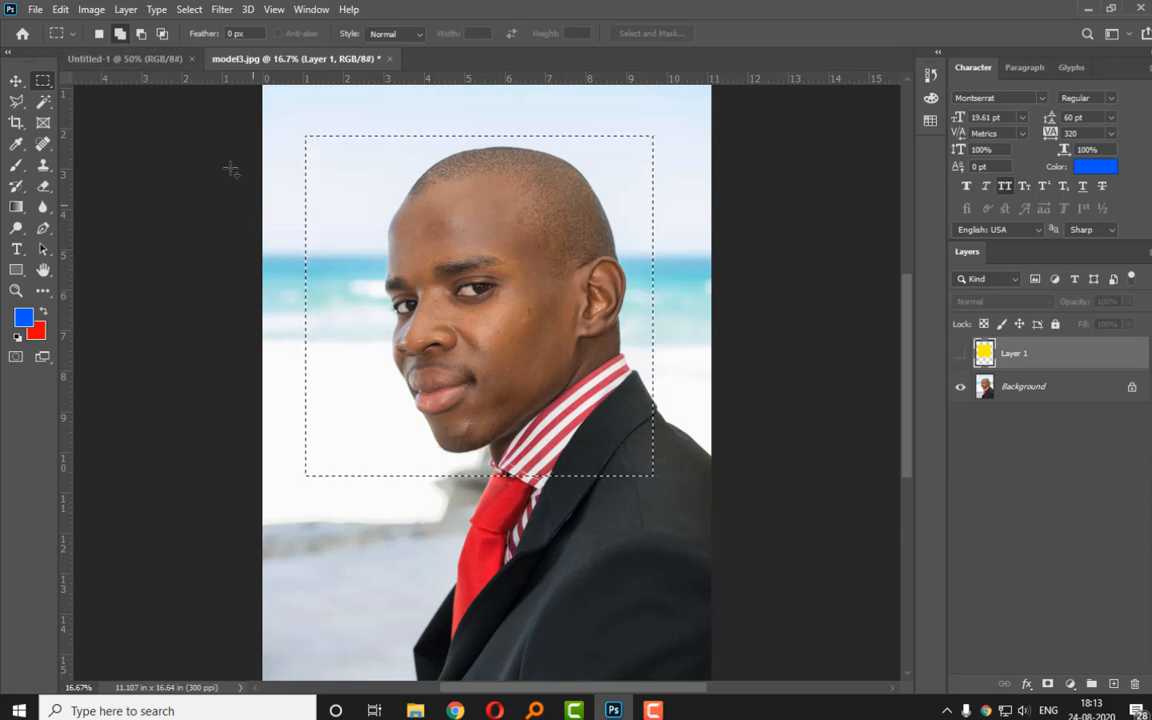
key(alt)
key(ctrl)
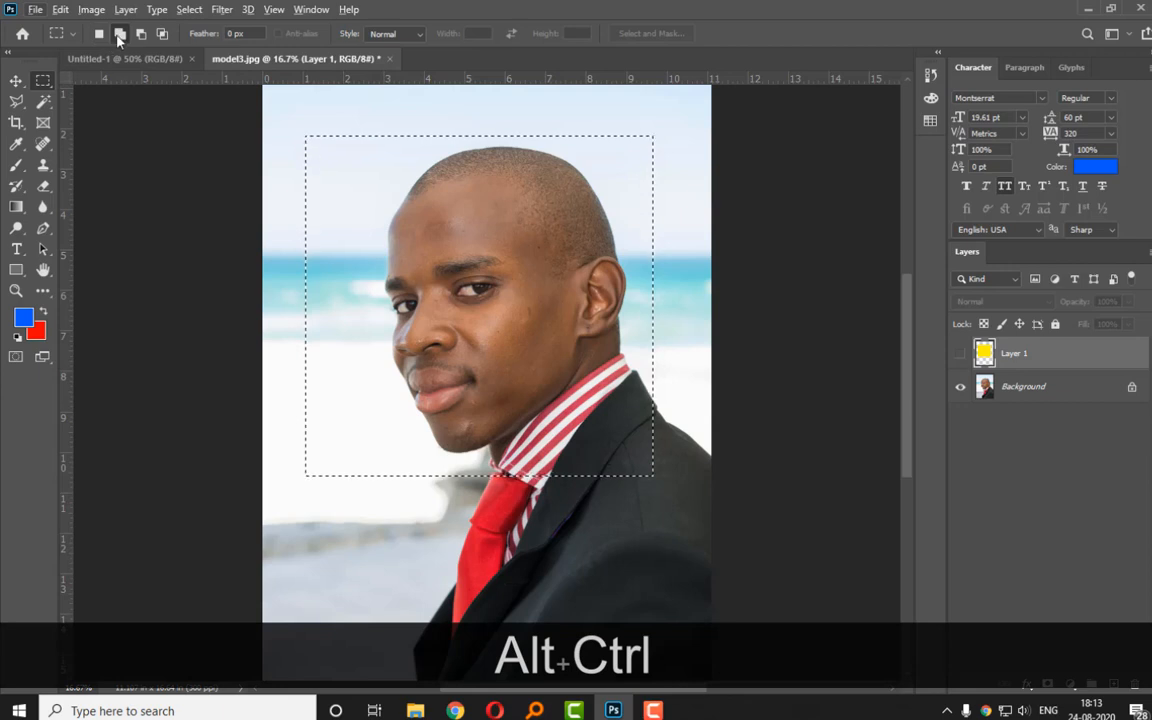
key(shift)
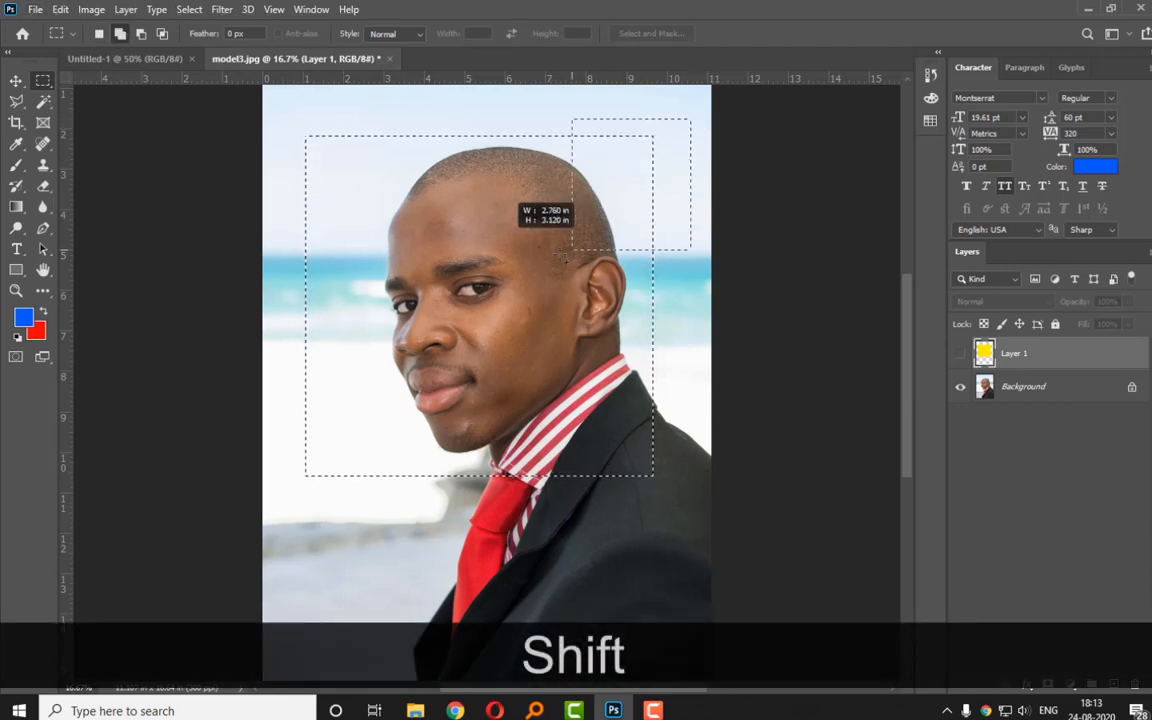
drag(561, 257, 558, 256)
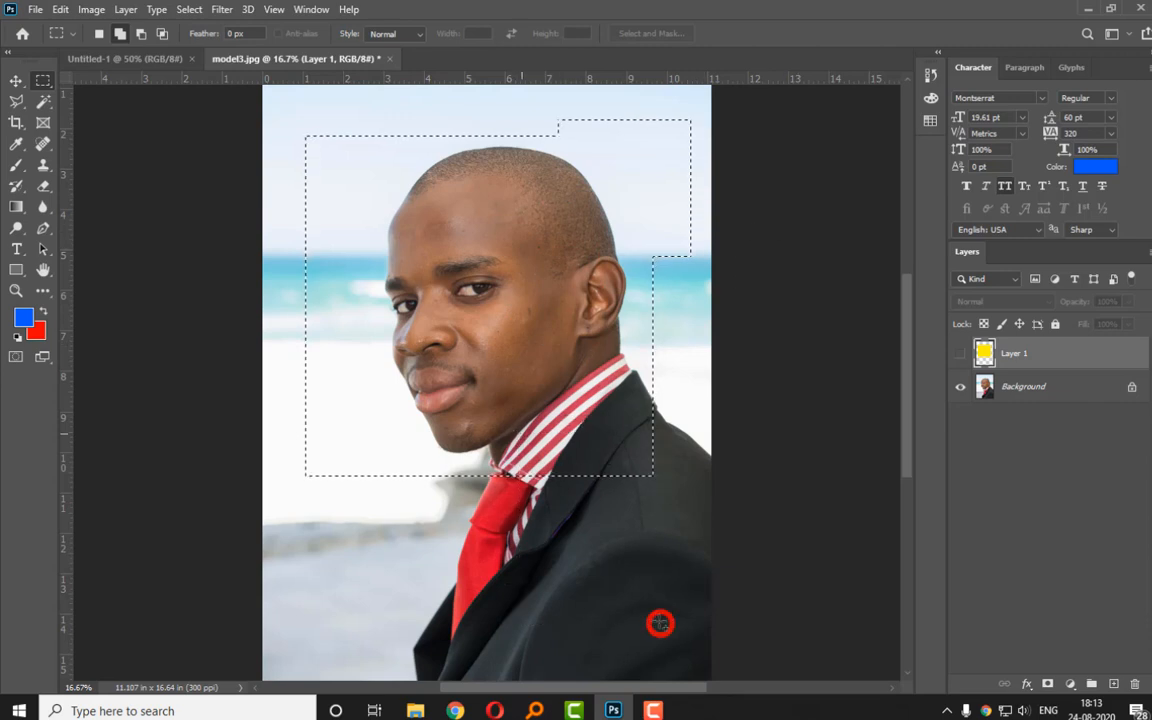
drag(660, 624, 432, 503)
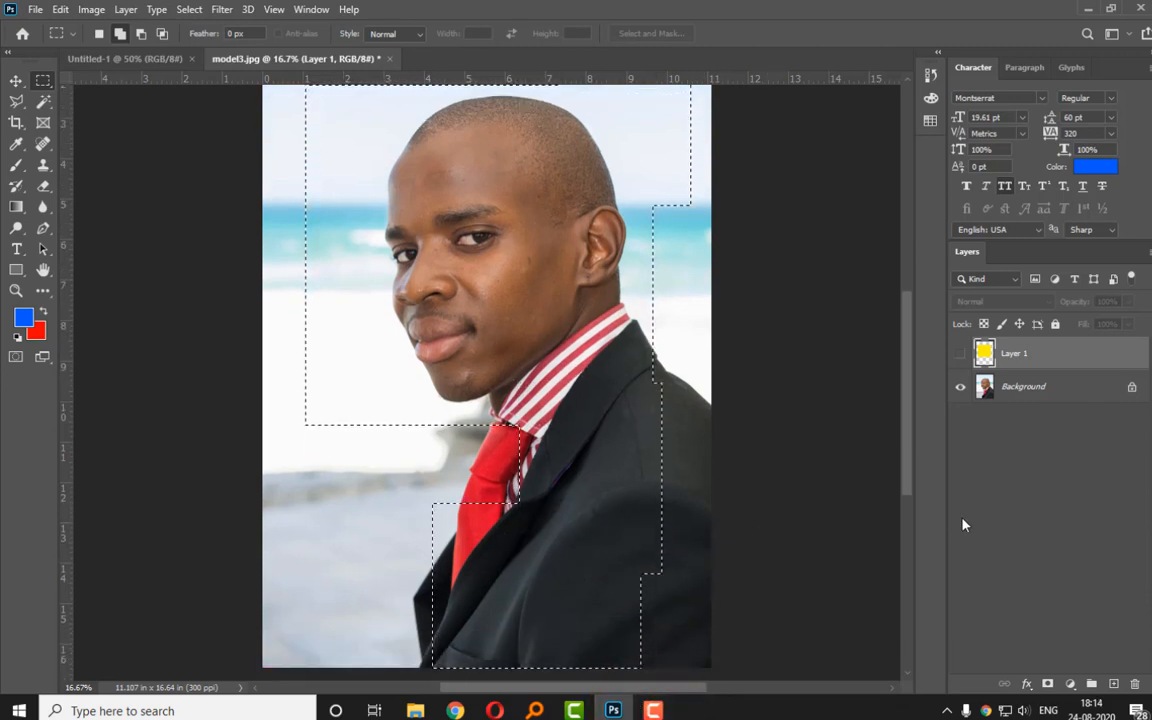
Show Layer 1, try filling the extended selection with the blue foreground and red background colors, undo both fills, and hide the layer.
click(960, 353)
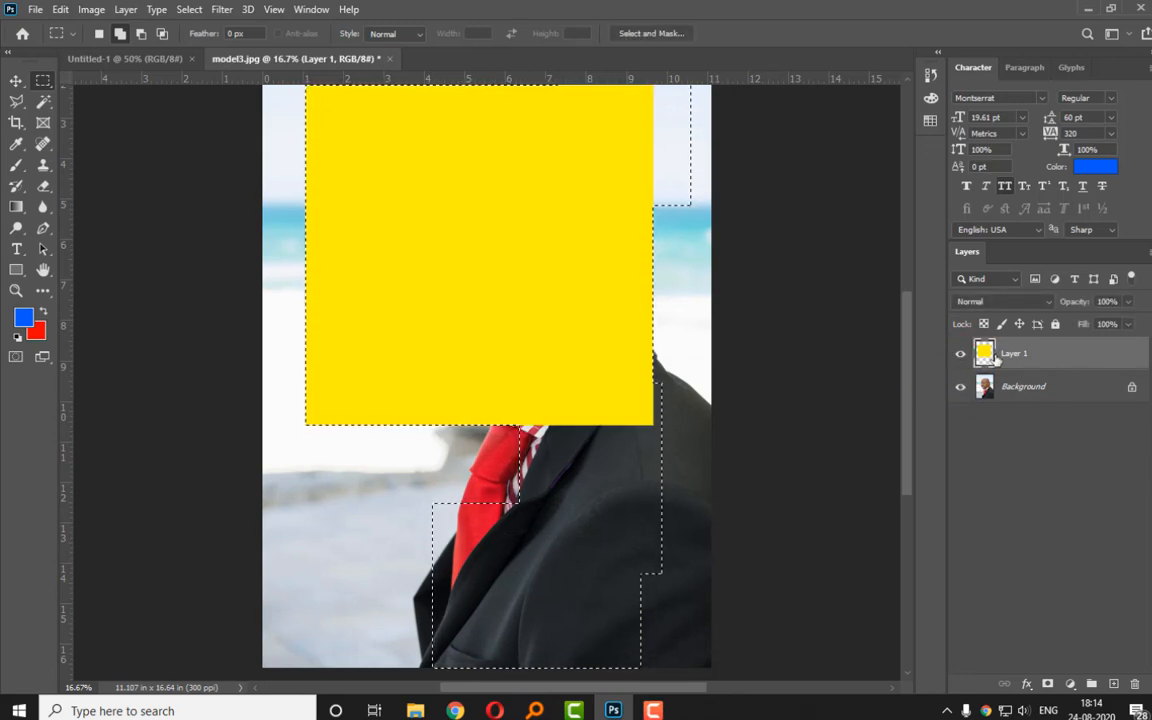
key(alt)
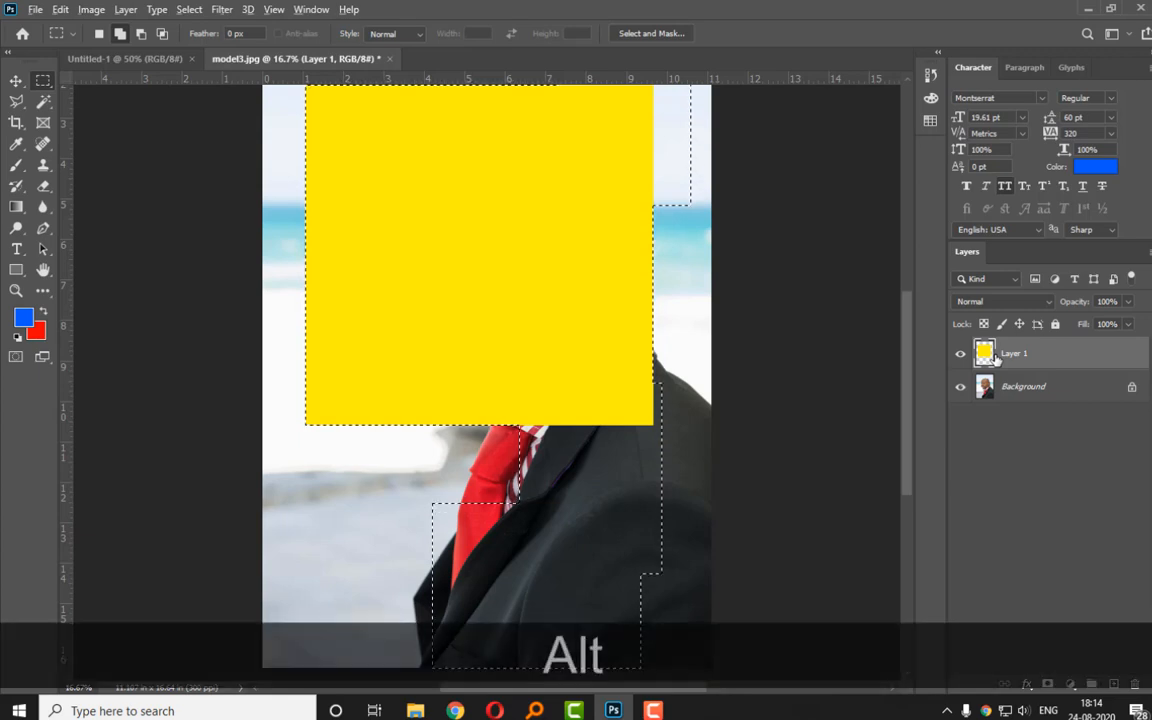
key(alt+BackSpace)
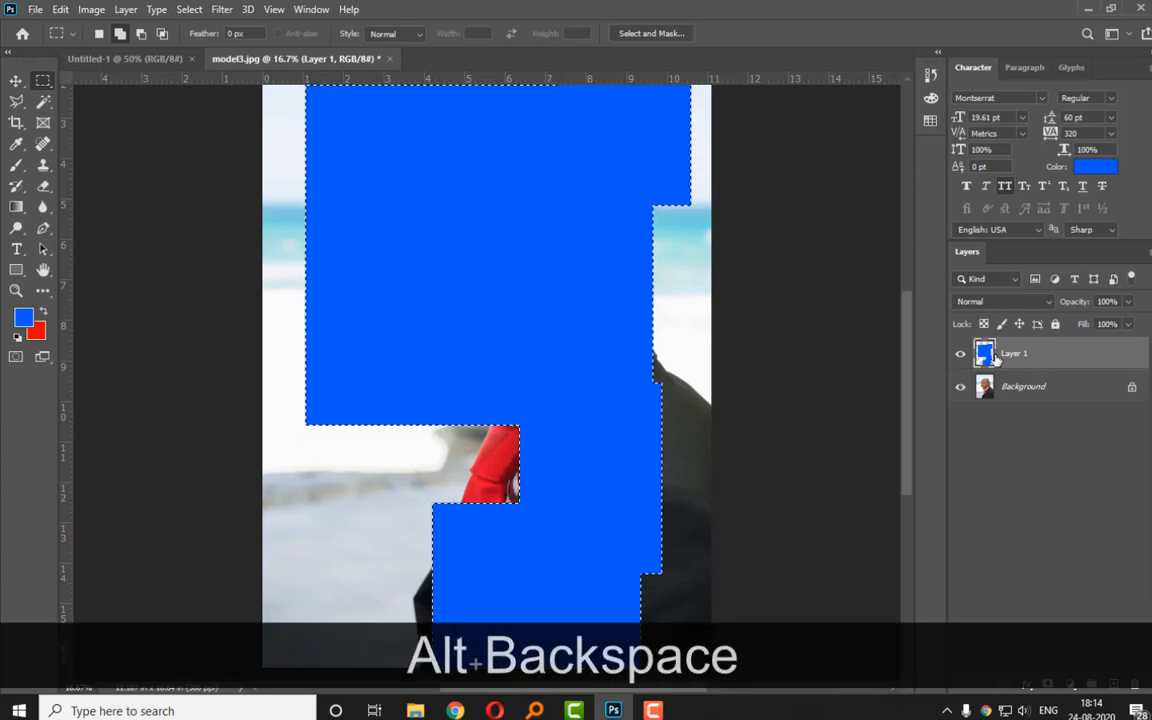
key(ctrl+BackSpace)
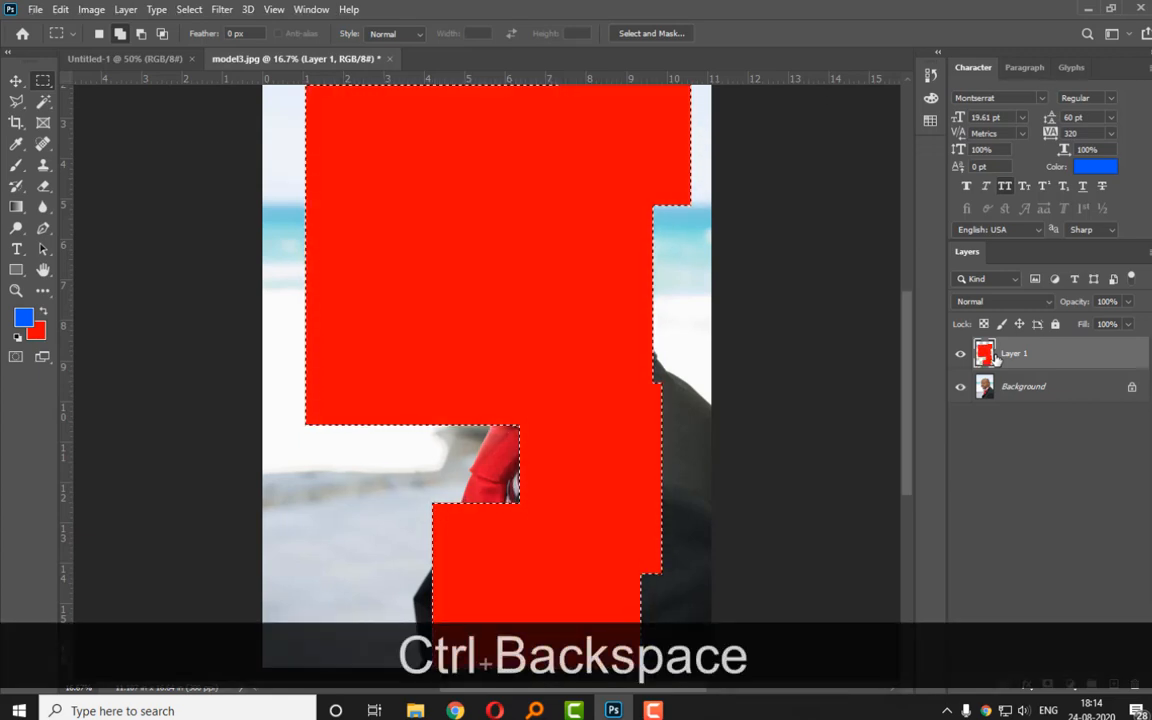
key(ctrl)
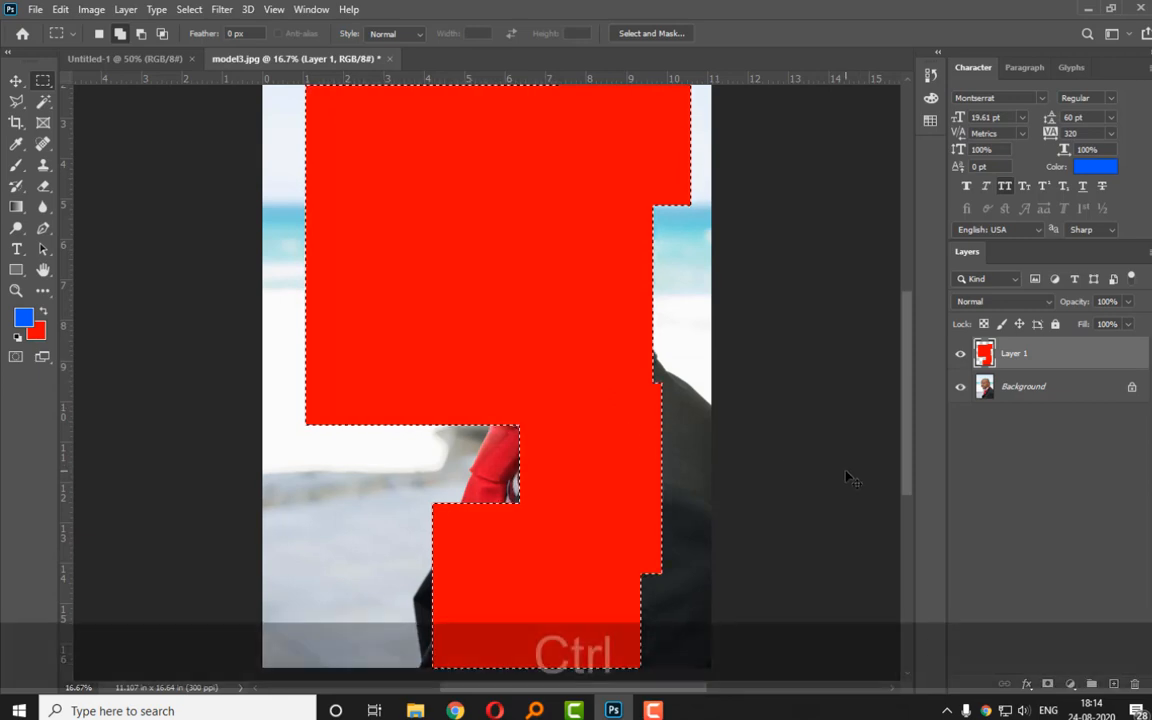
key(ctrl+z)
key(ctrl+z)
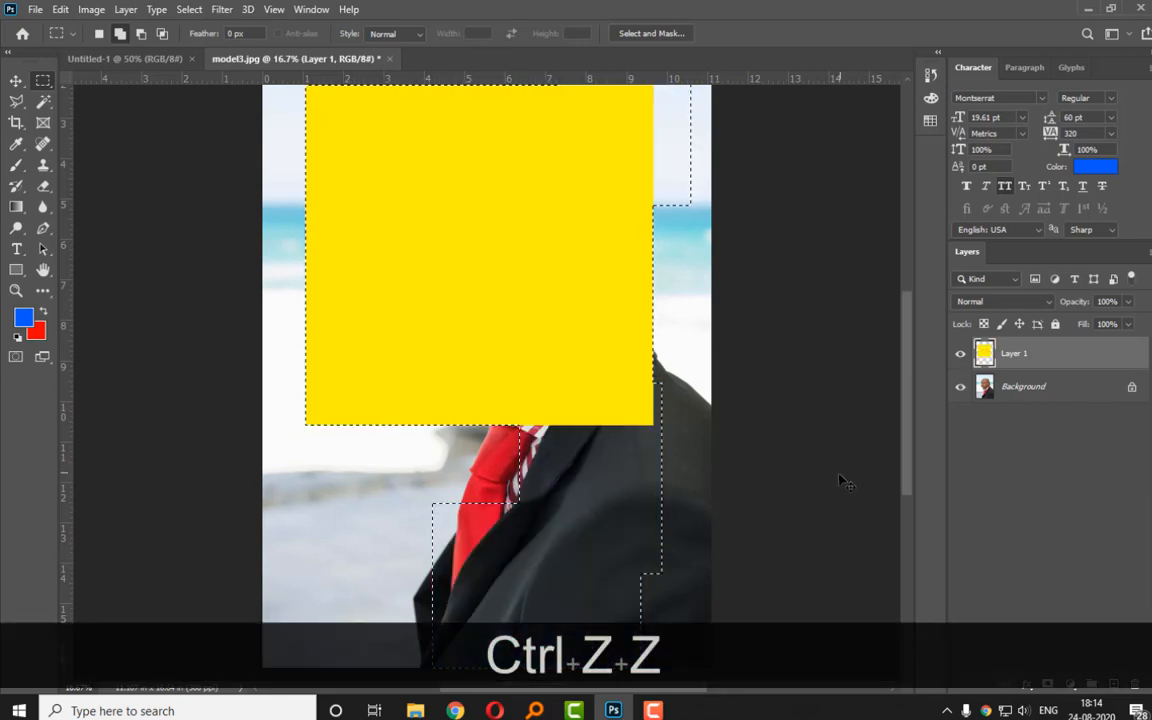
click(960, 353)
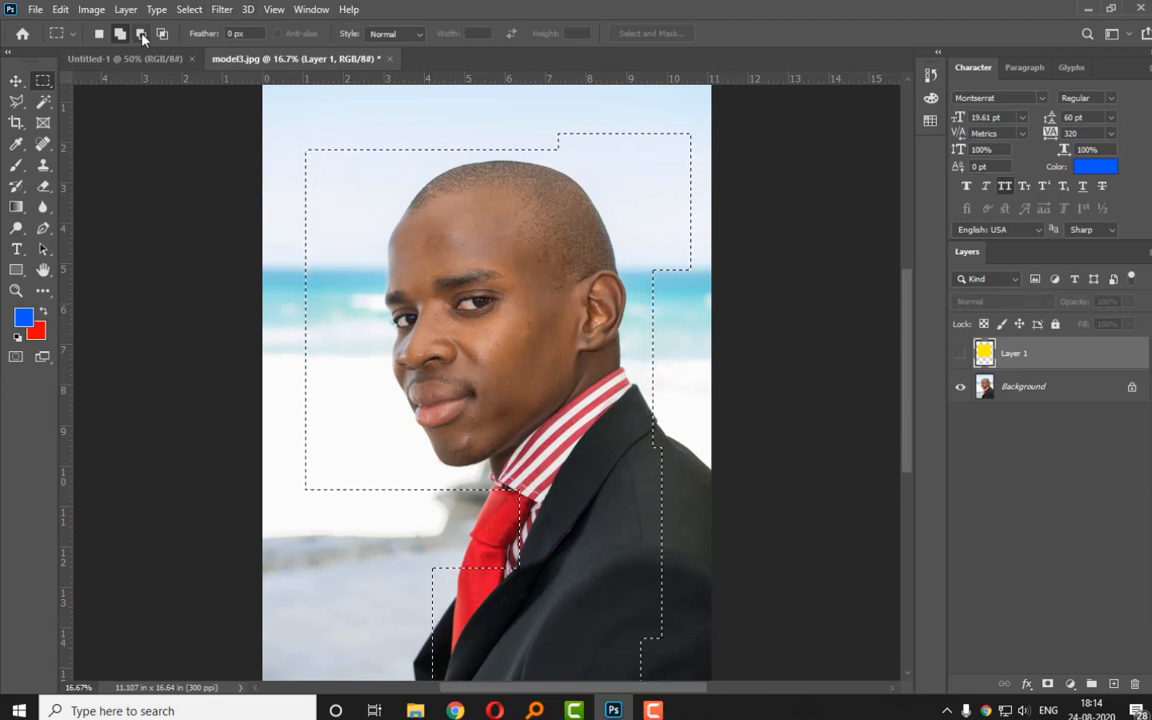
Subtract a rectangle over the forehead from the selection, and try a blue foreground fill on a new layer before undoing the fill.
key(alt)
drag(409, 193, 569, 332)
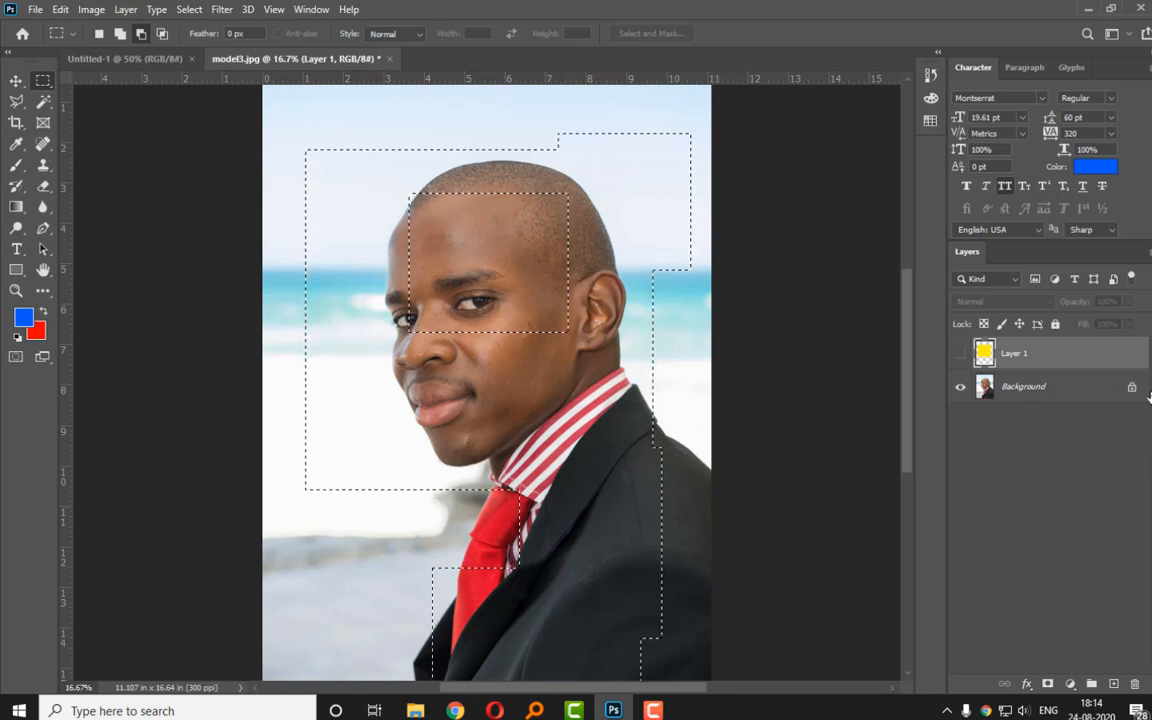
click(1113, 683)
key(alt)
key(alt+BackSpace)
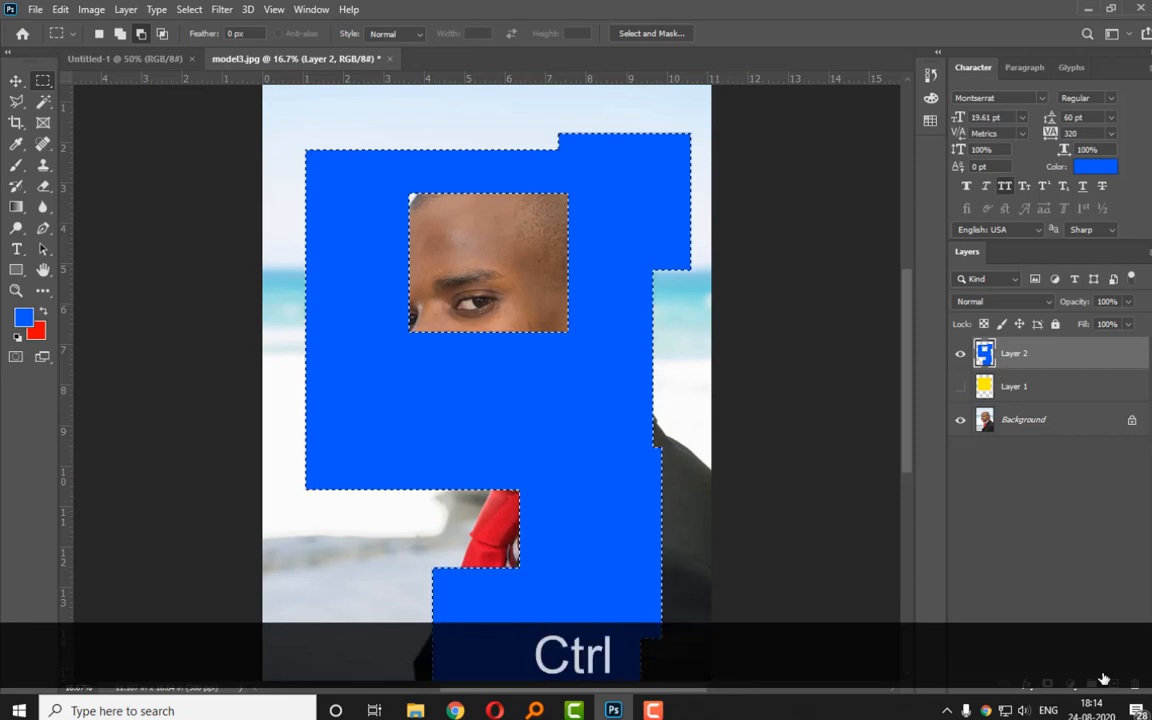
key(ctrl+z)
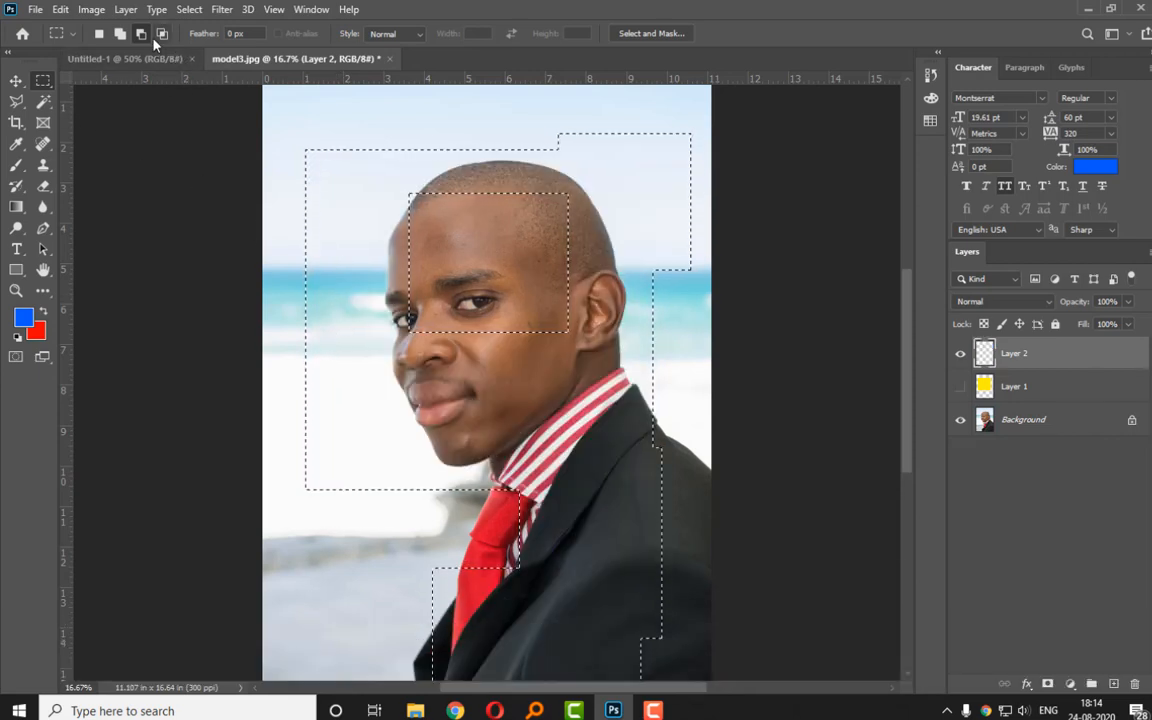
Intersect the selection with a rectangle covering its upper-left part, from the sky down to the man's eye.
click(162, 33)
drag(283, 127, 415, 330)
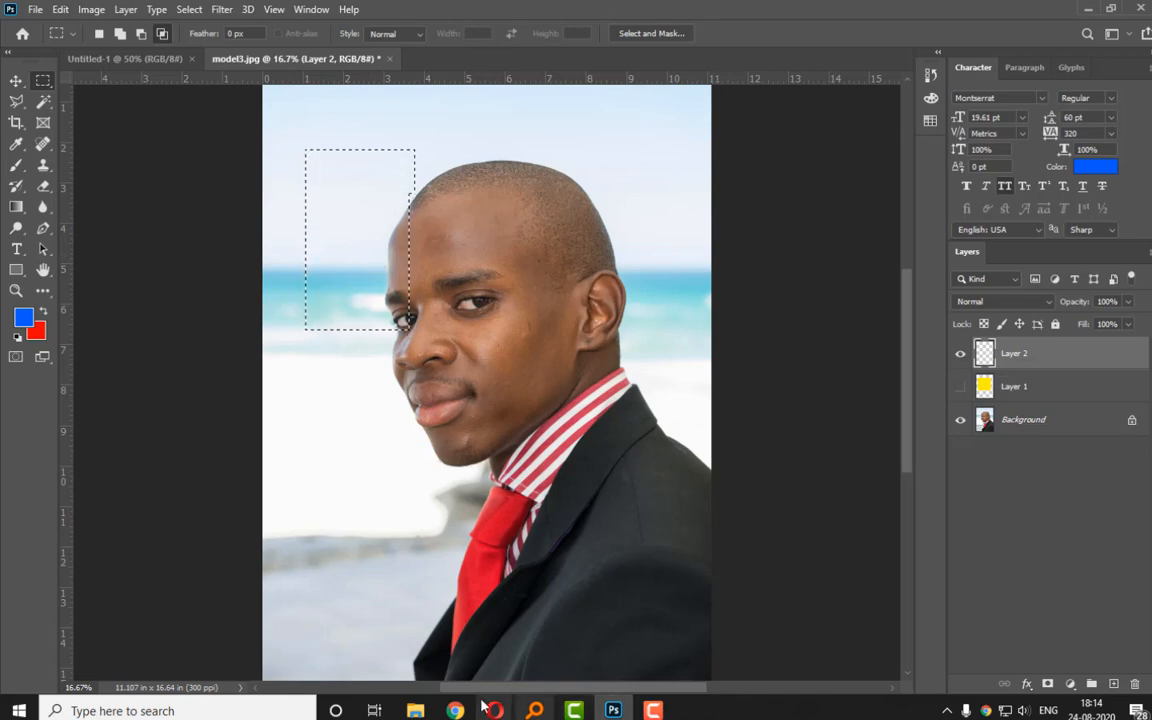
Switch to Google Meet in Opera, admit the waiting participant, and return to Photoshop.
click(450, 662)
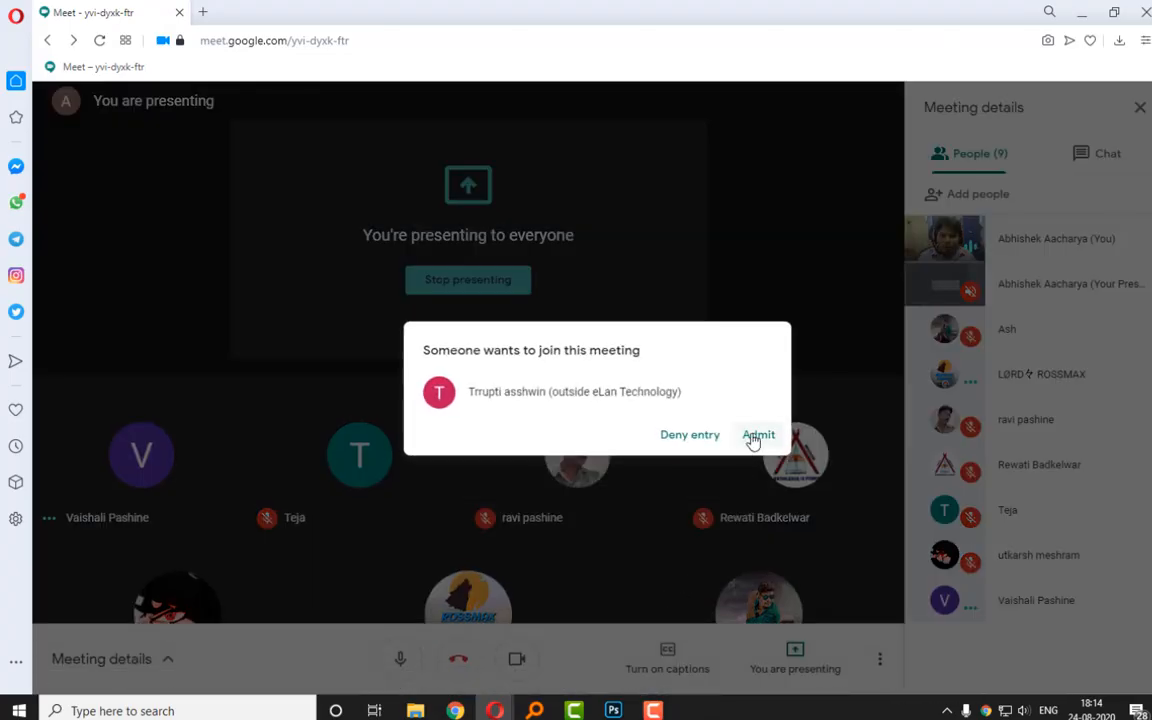
click(757, 437)
click(1081, 12)
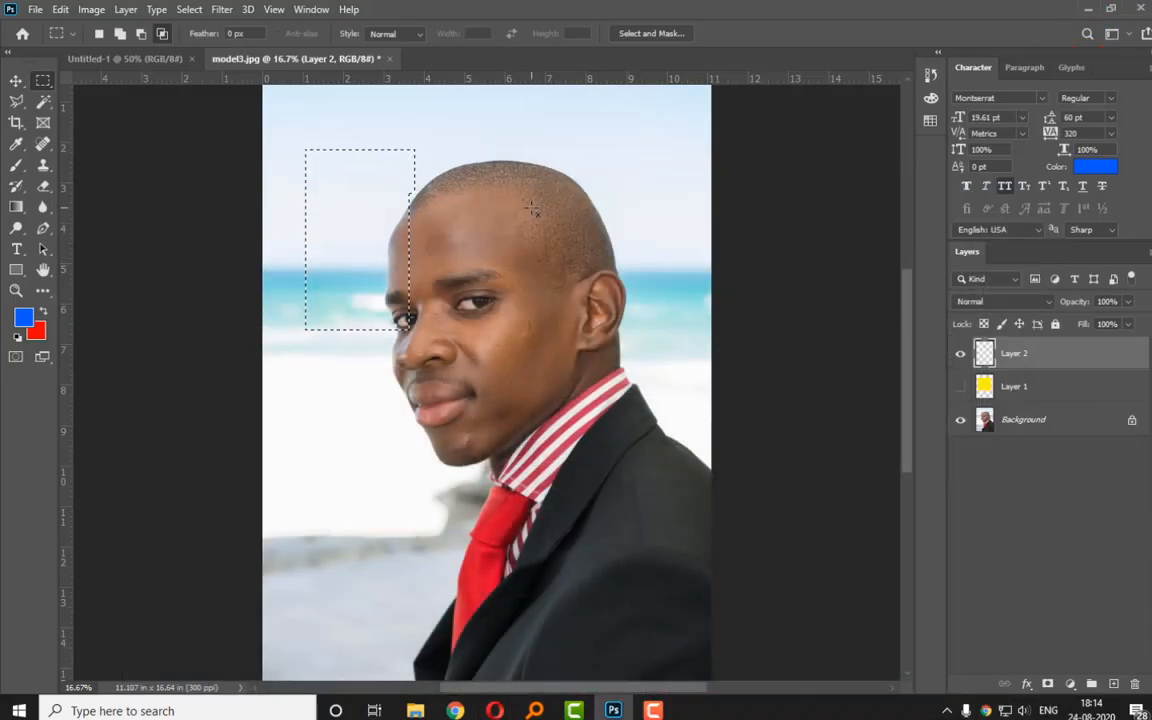
Invert the selection so that everything outside the intersected area is selected.
click(189, 10)
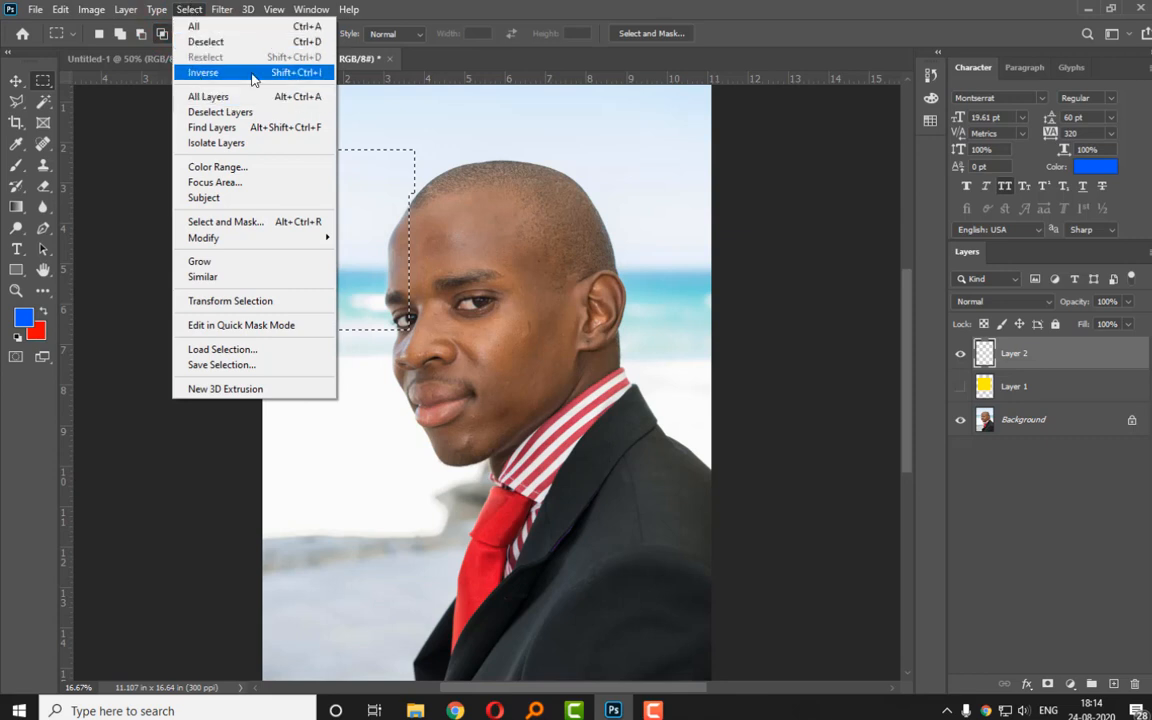
click(653, 34)
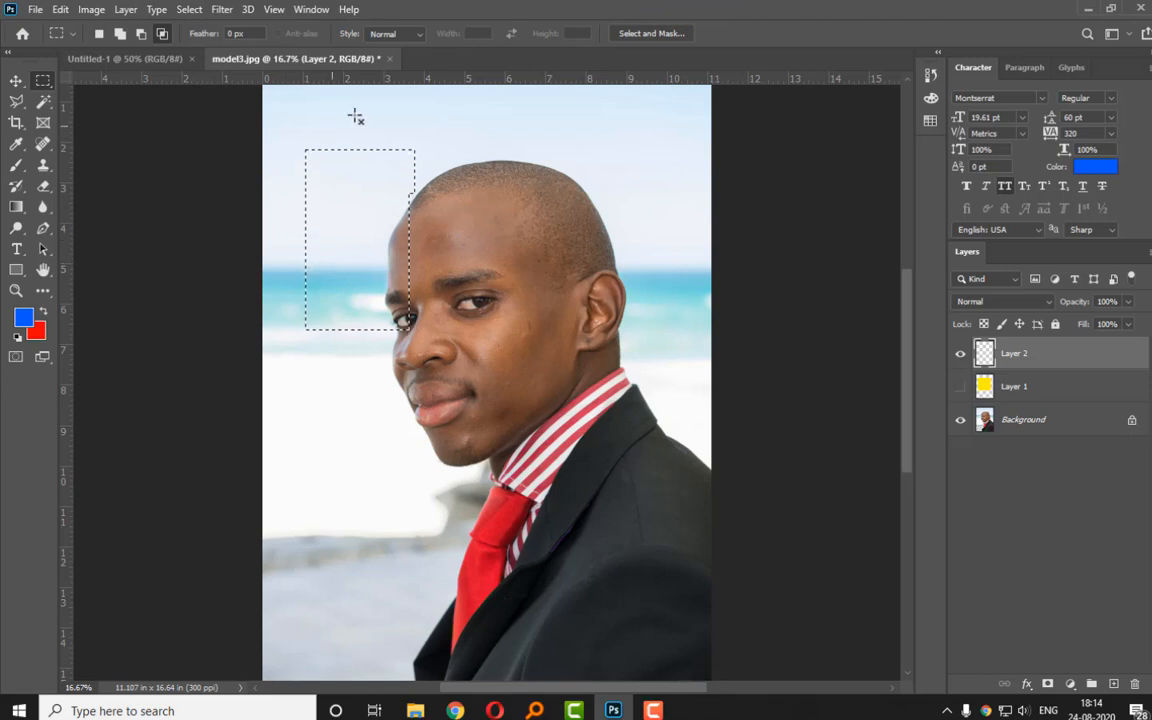
click(189, 9)
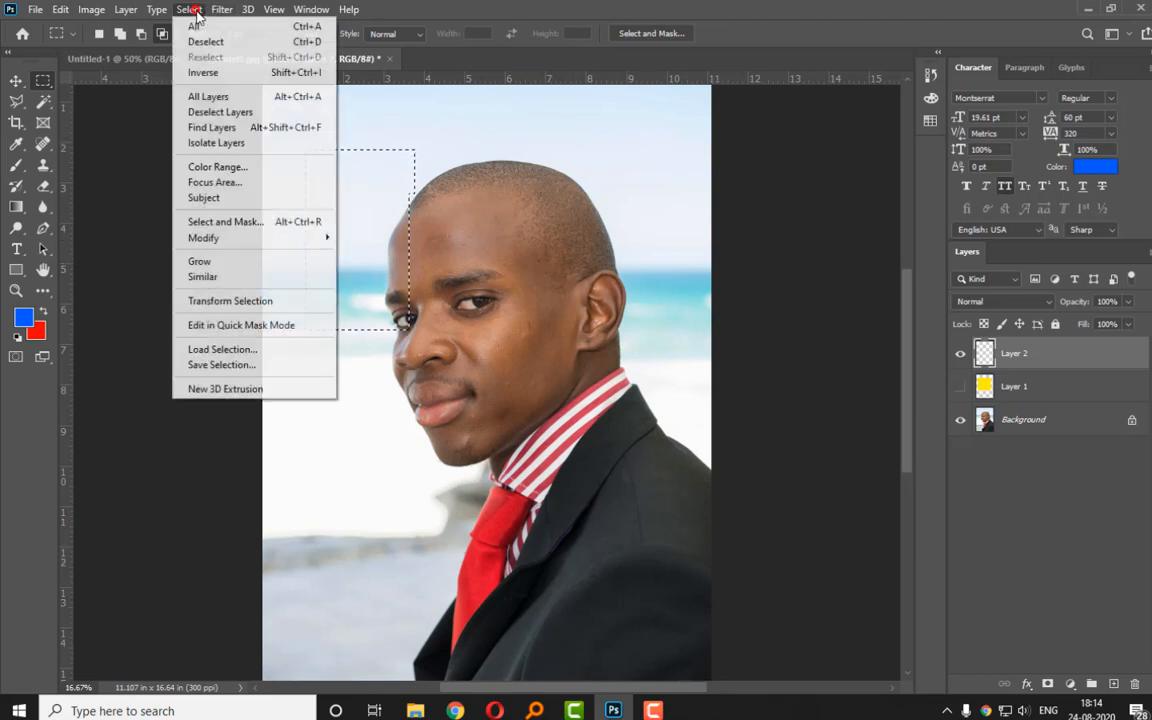
click(204, 73)
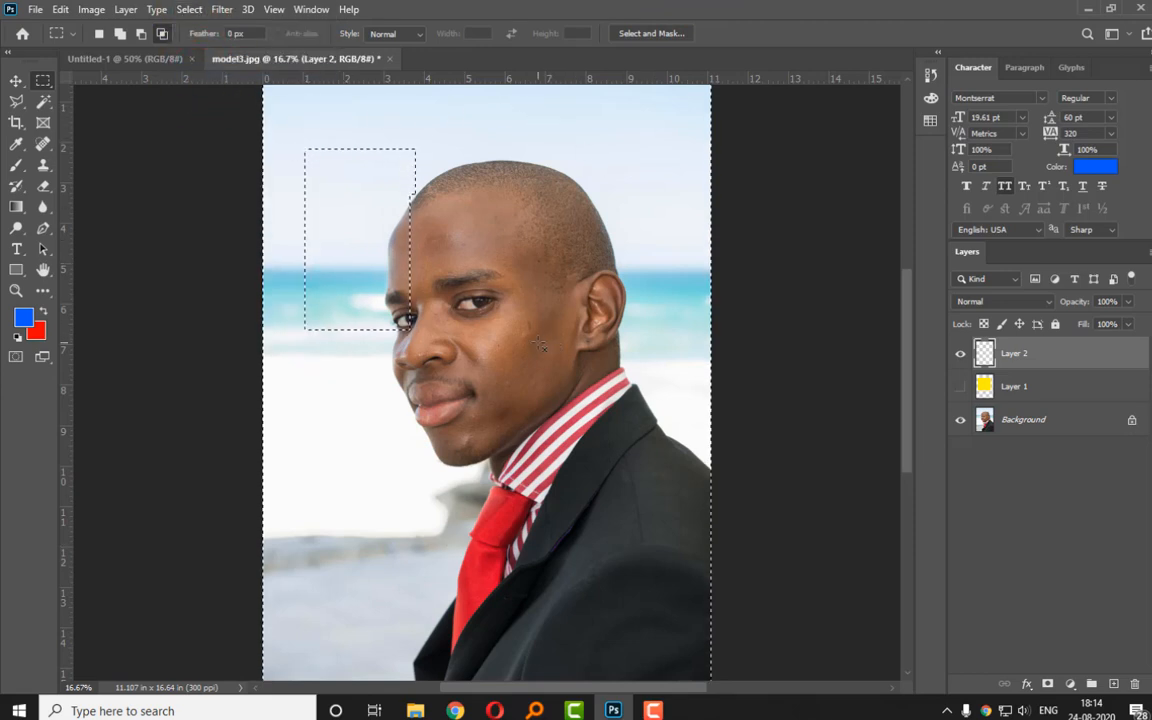
Fill the inverted selection on a new layer with blue and finally the red background color, and invert the selection back.
scroll(540, 345, up, 2)
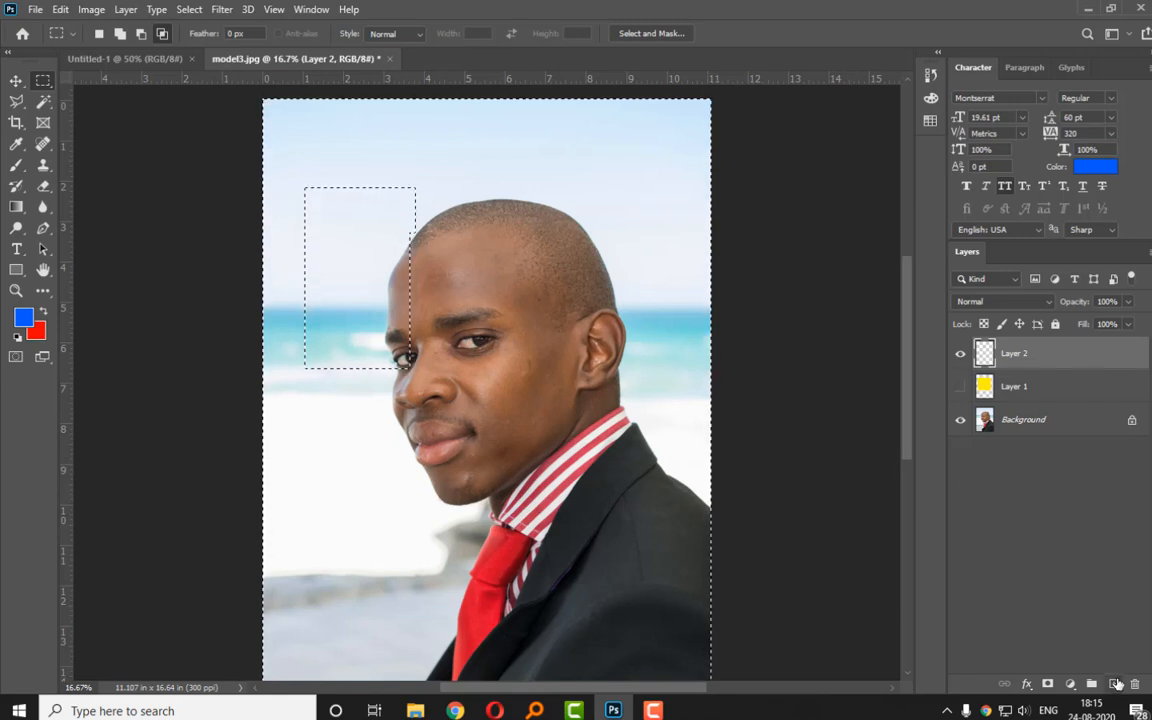
key(ctrl+shift+alt+n)
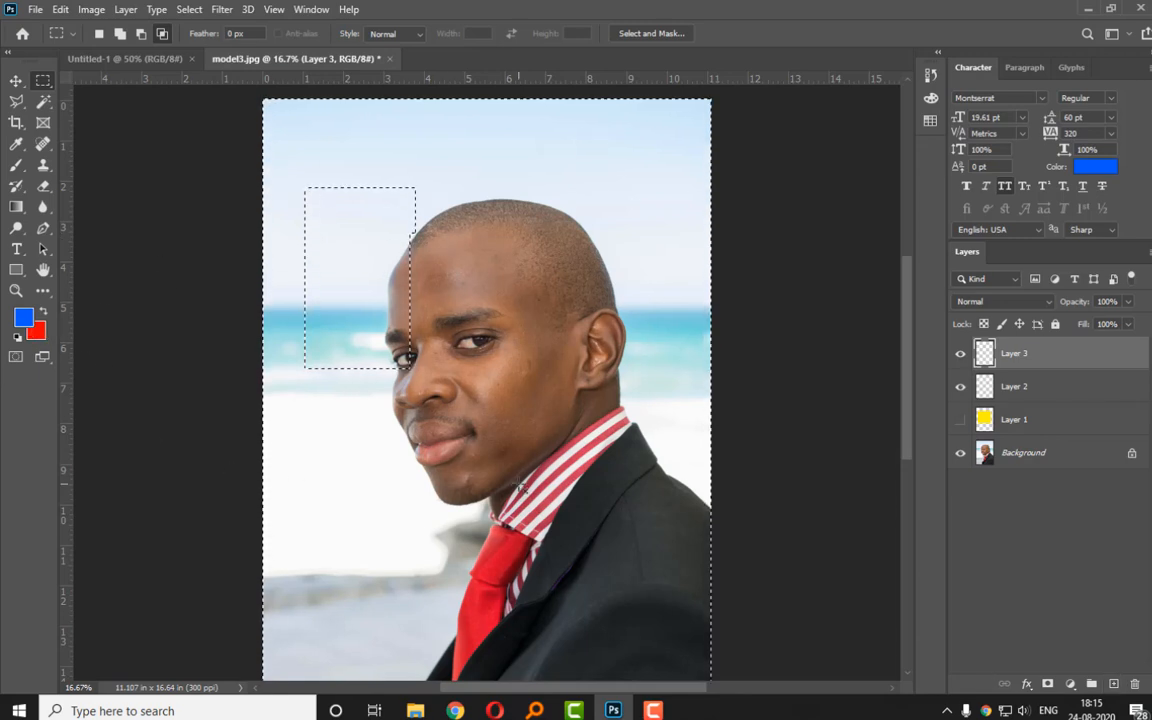
key(alt+BackSpace)
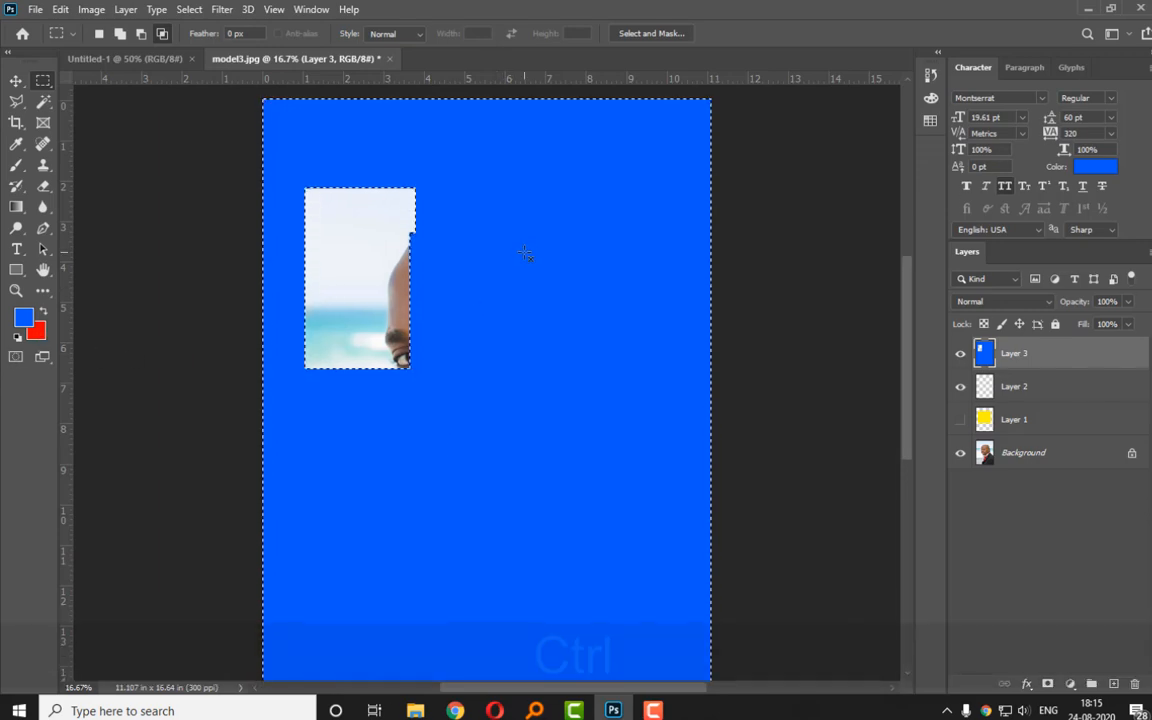
key(ctrl+BackSpace)
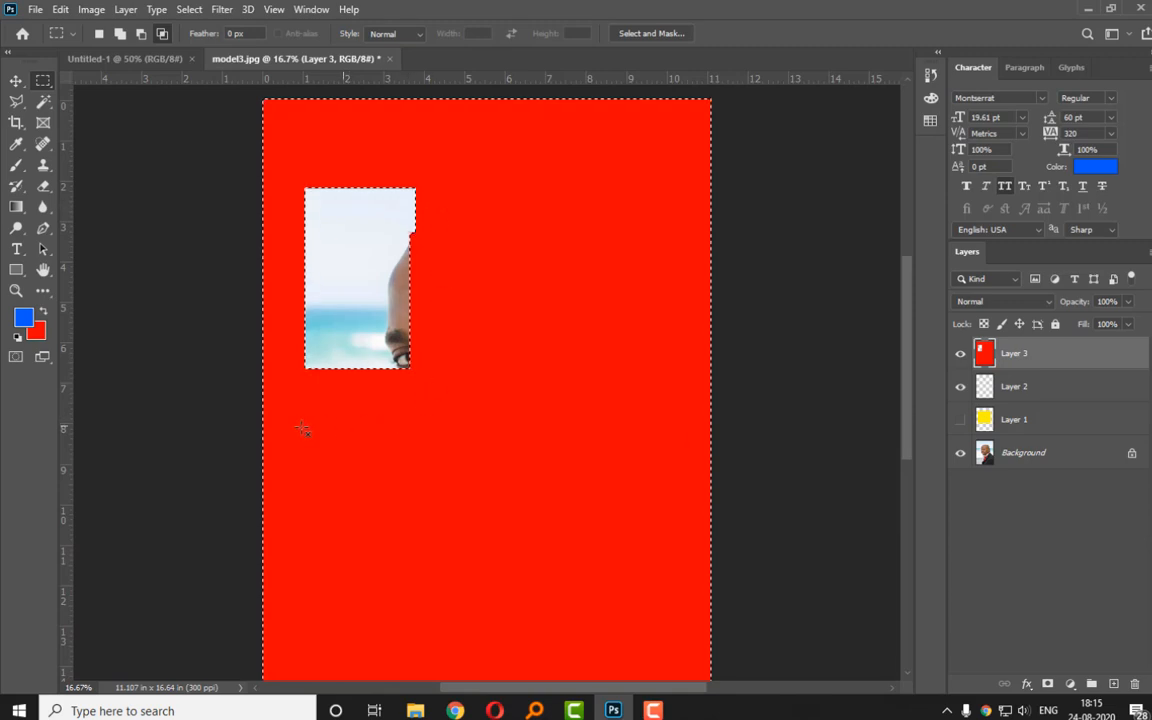
key(ctrl+shift+i)
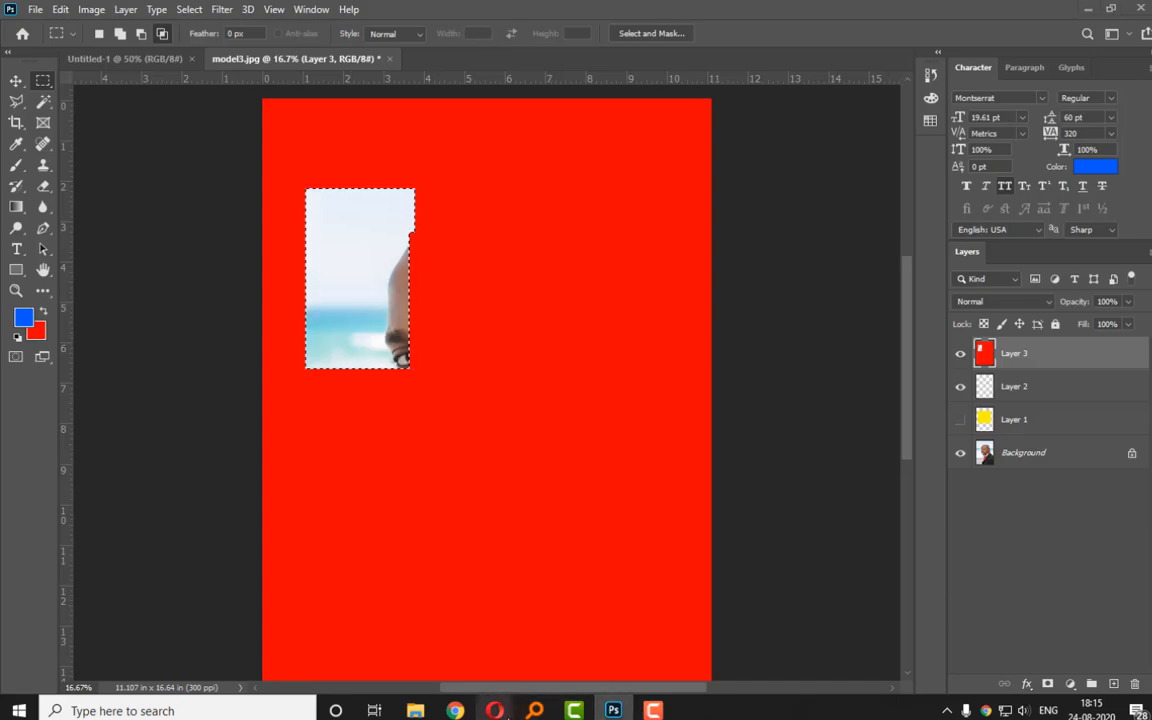
Switch to Google Meet to admit another waiting participant, and go back to the Photoshop document.
mouse_move(495, 710)
click(454, 652)
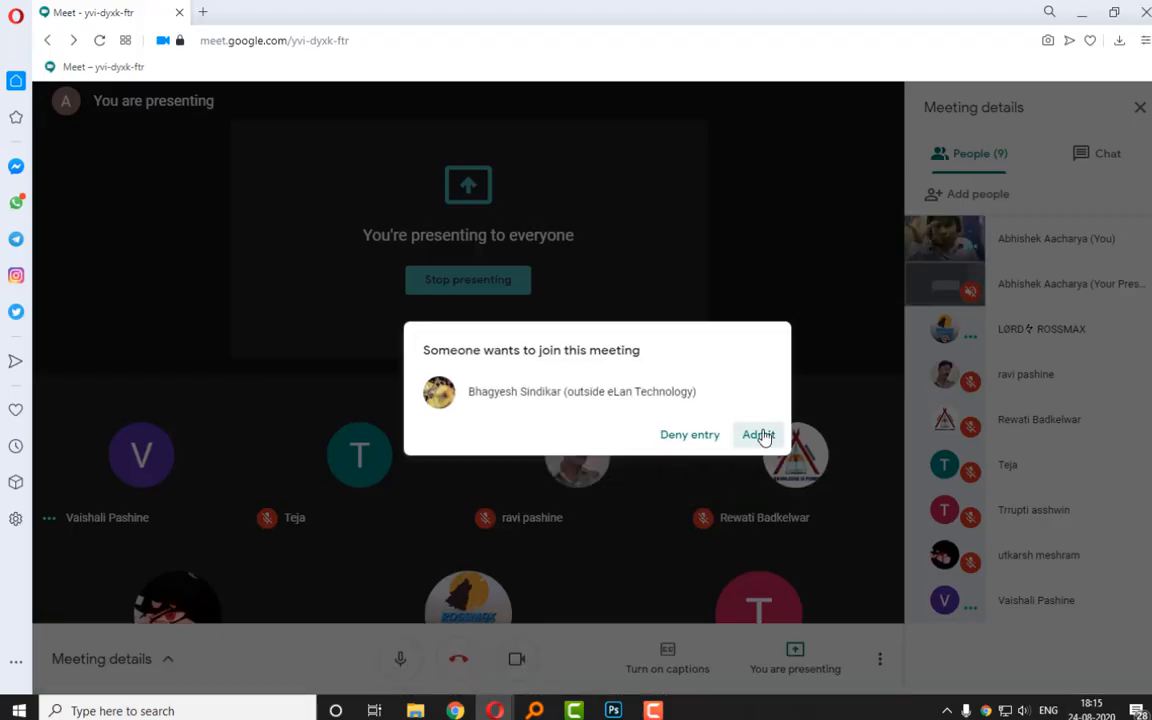
click(752, 462)
click(613, 710)
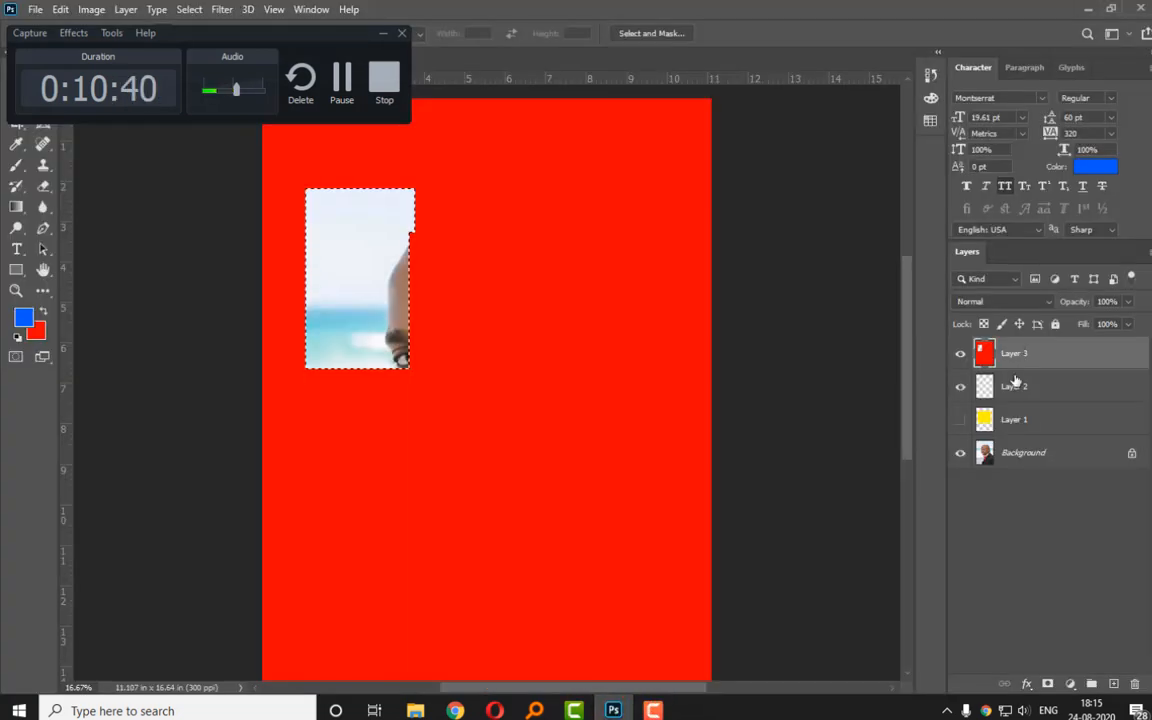
Add a new layer above Layer 3, fill the selection with the blue foreground color, and minimize the screen recorder window.
click(1113, 683)
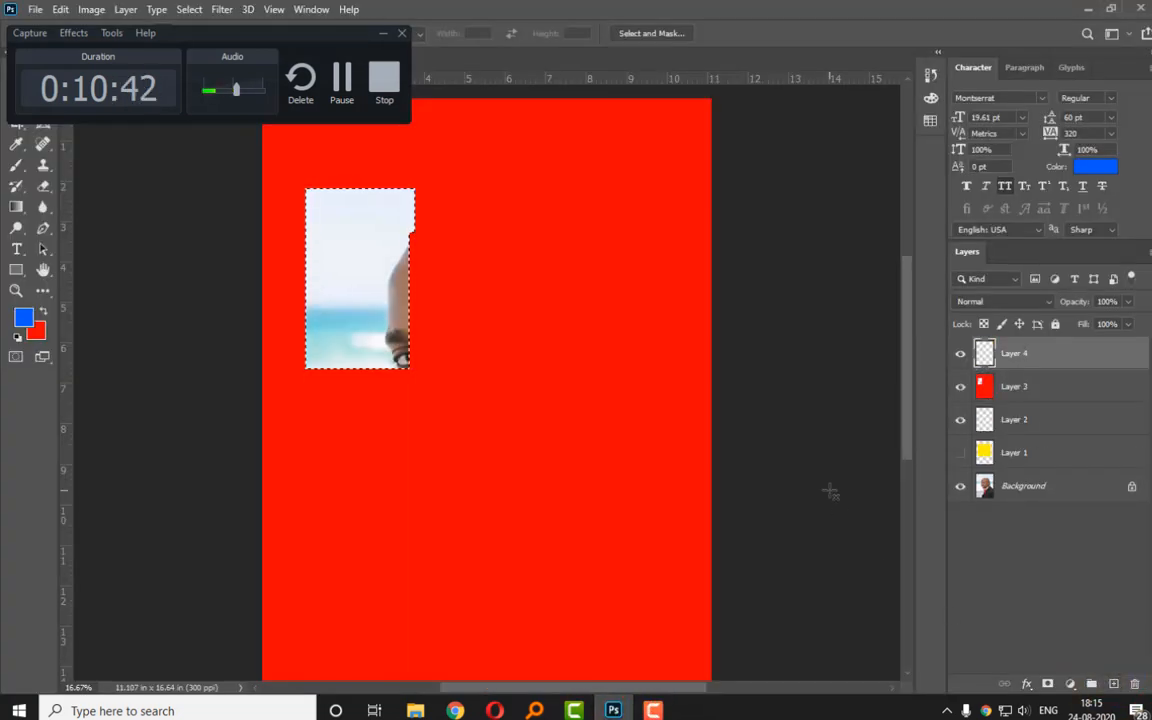
key(alt+BackSpace)
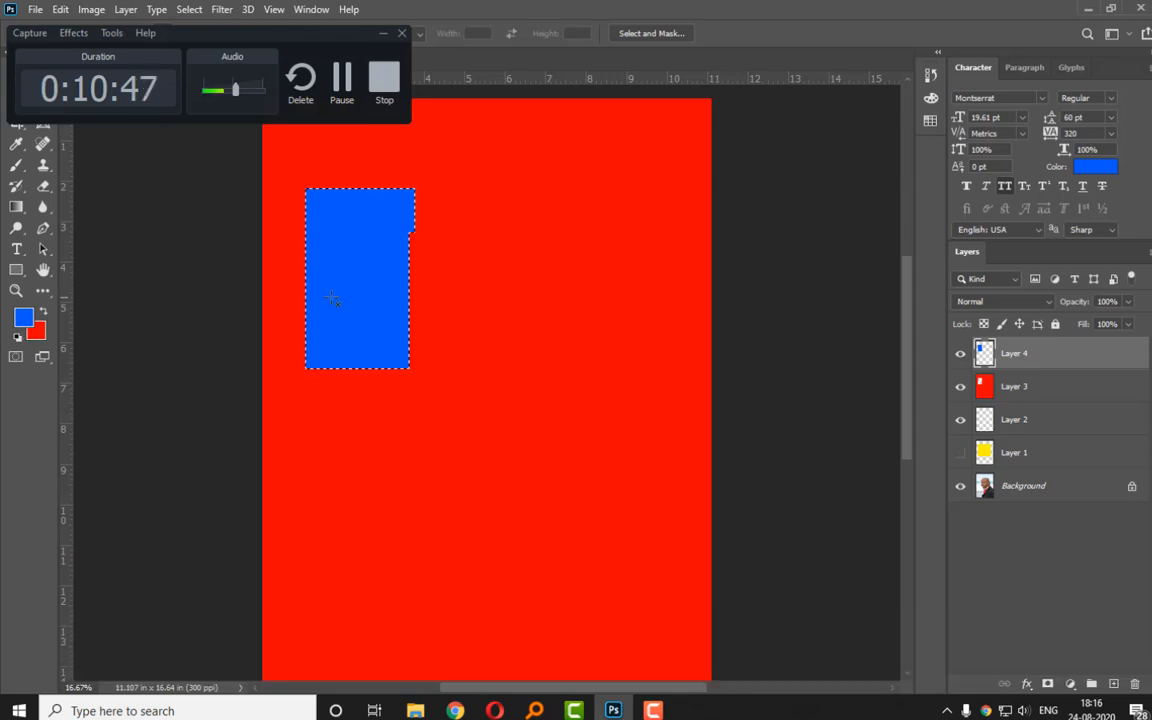
click(383, 33)
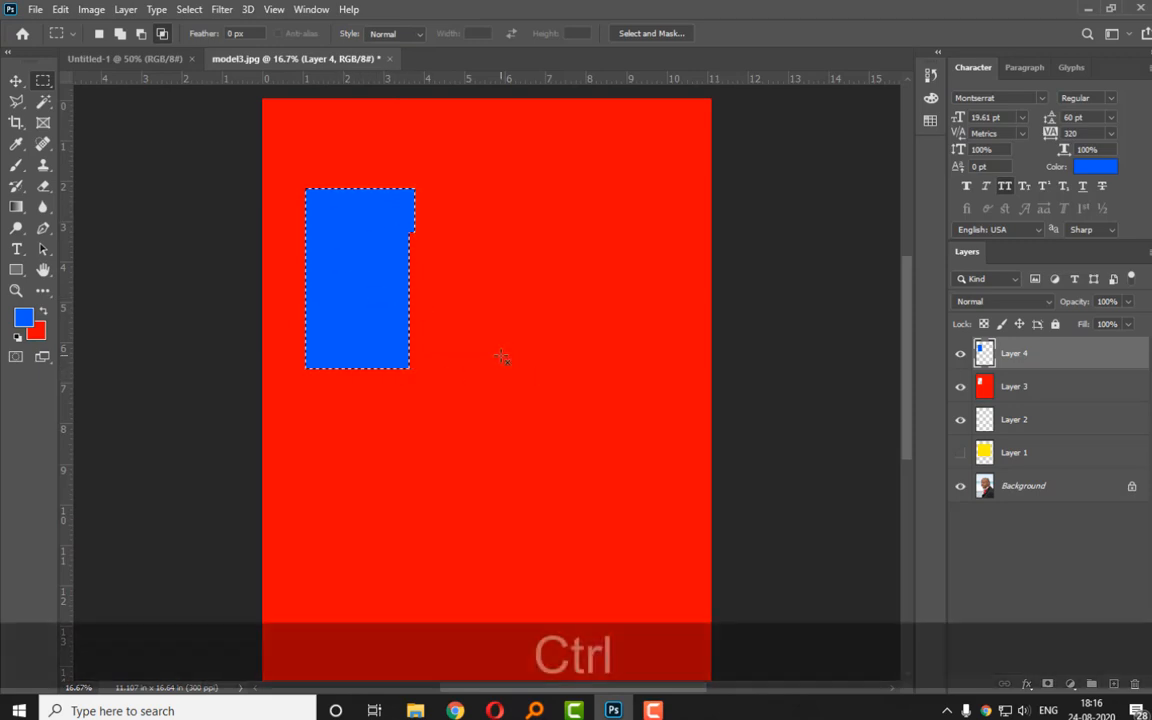
Clear the selection and hide Layers 4, 3 and 2 so only the Background is shown.
key(ctrl+d)
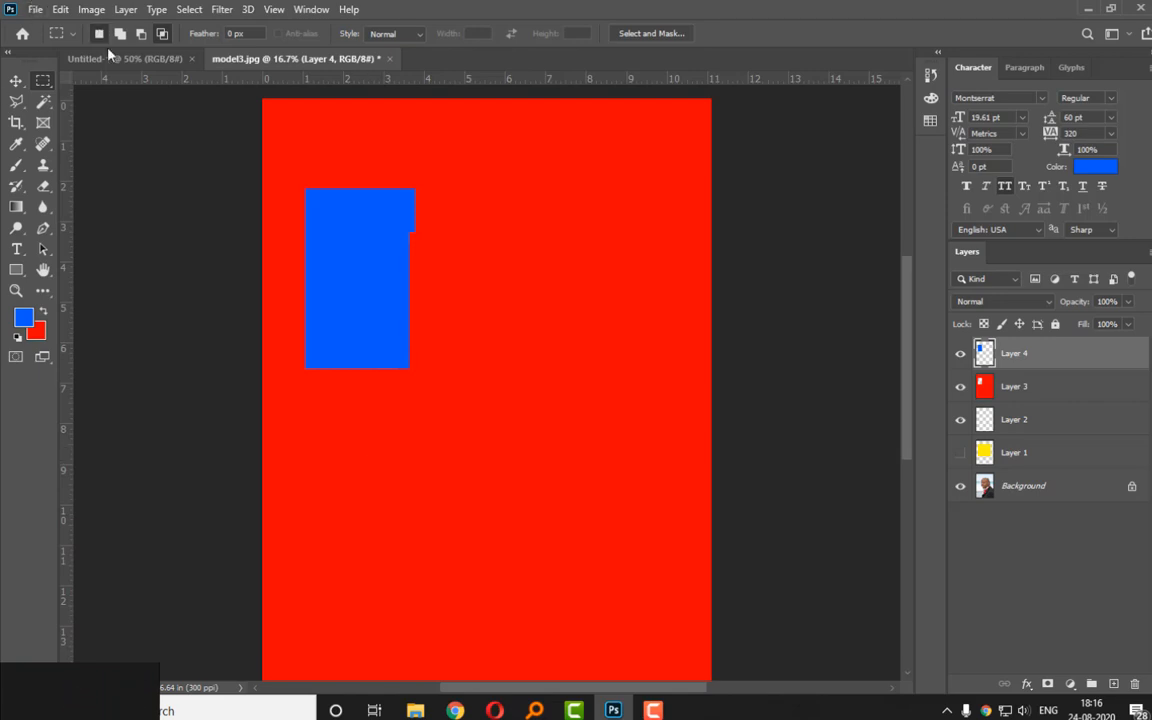
click(959, 356)
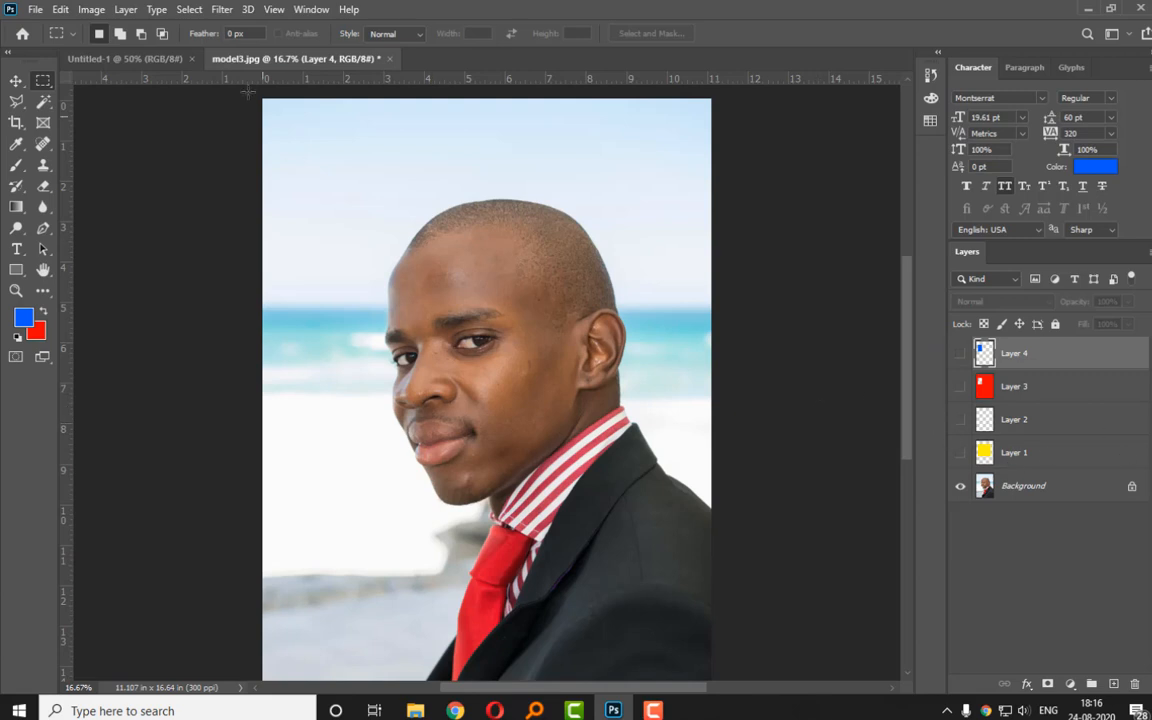
Draw a marquee beside the forehead in New selection mode, replace it with one over the back of the head, and clear it.
drag(294, 151, 443, 347)
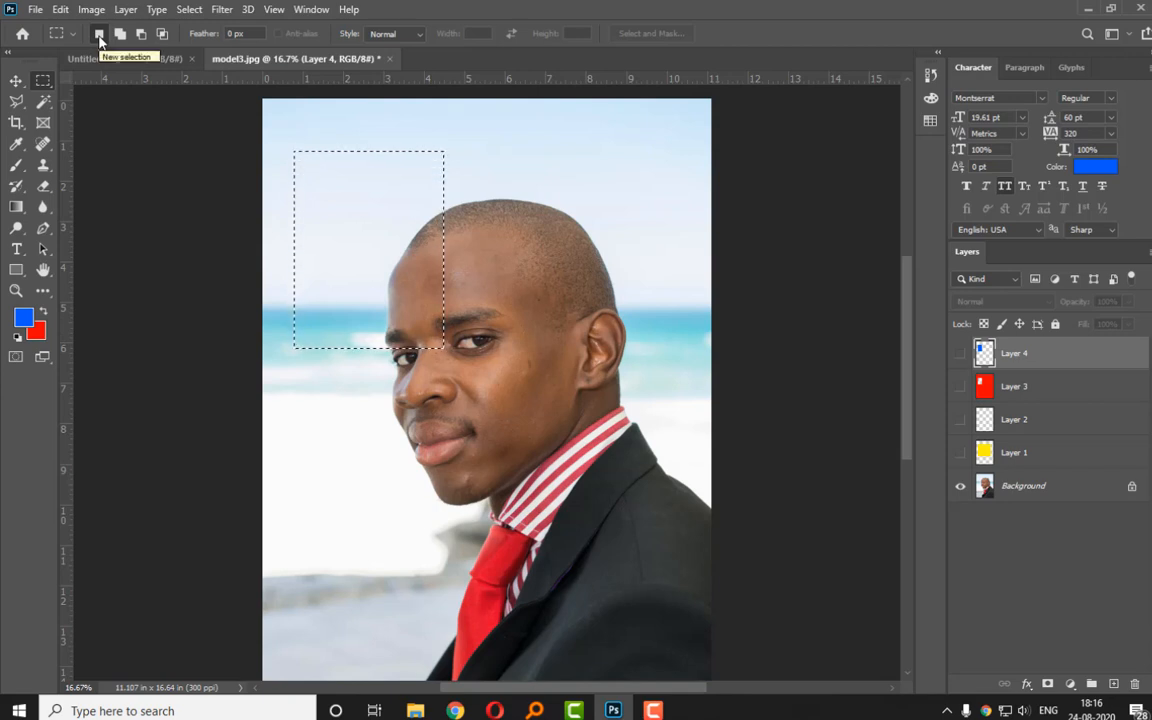
drag(482, 184, 622, 341)
click(514, 656)
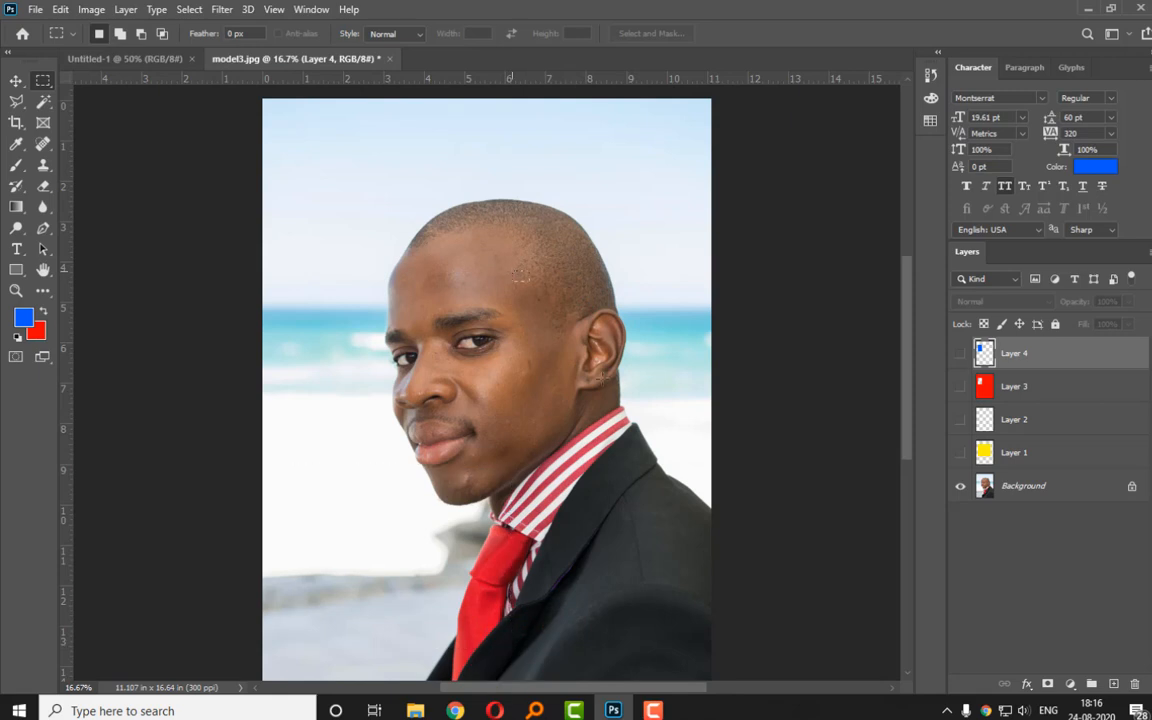
In New selection mode, select a rectangle over the ear, add rectangles at the forehead, face and sky, and subtract the ear rectangle.
drag(512, 270, 616, 406)
drag(407, 170, 481, 257)
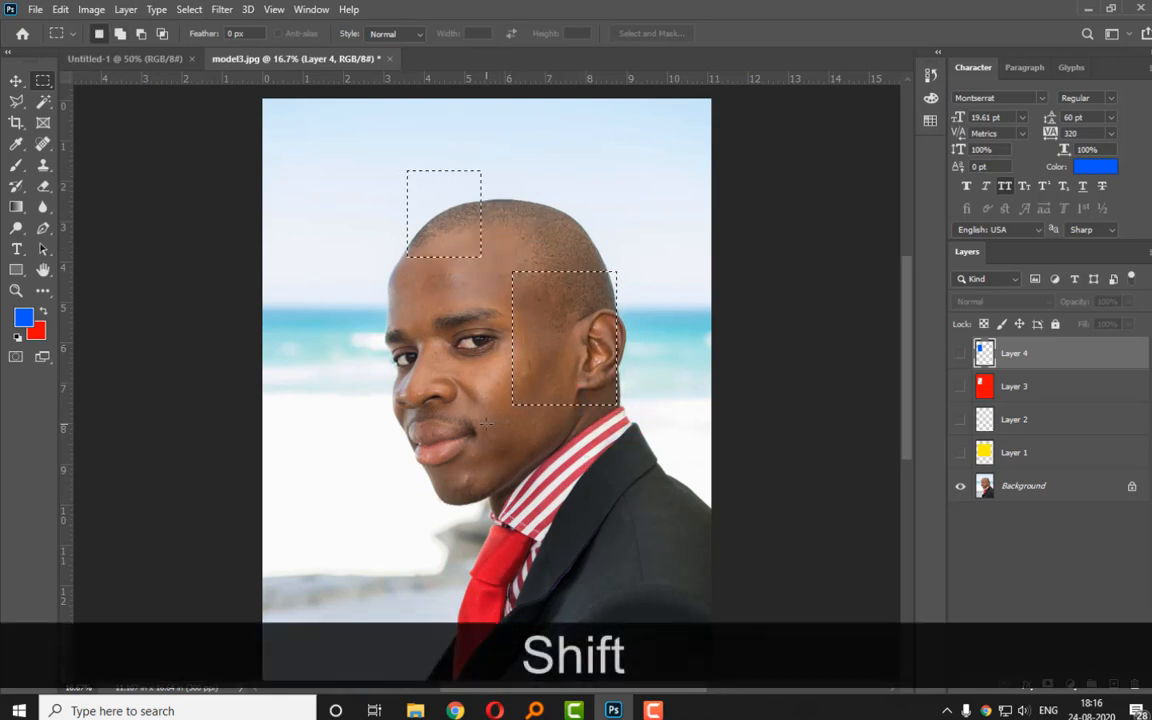
drag(311, 325, 441, 478)
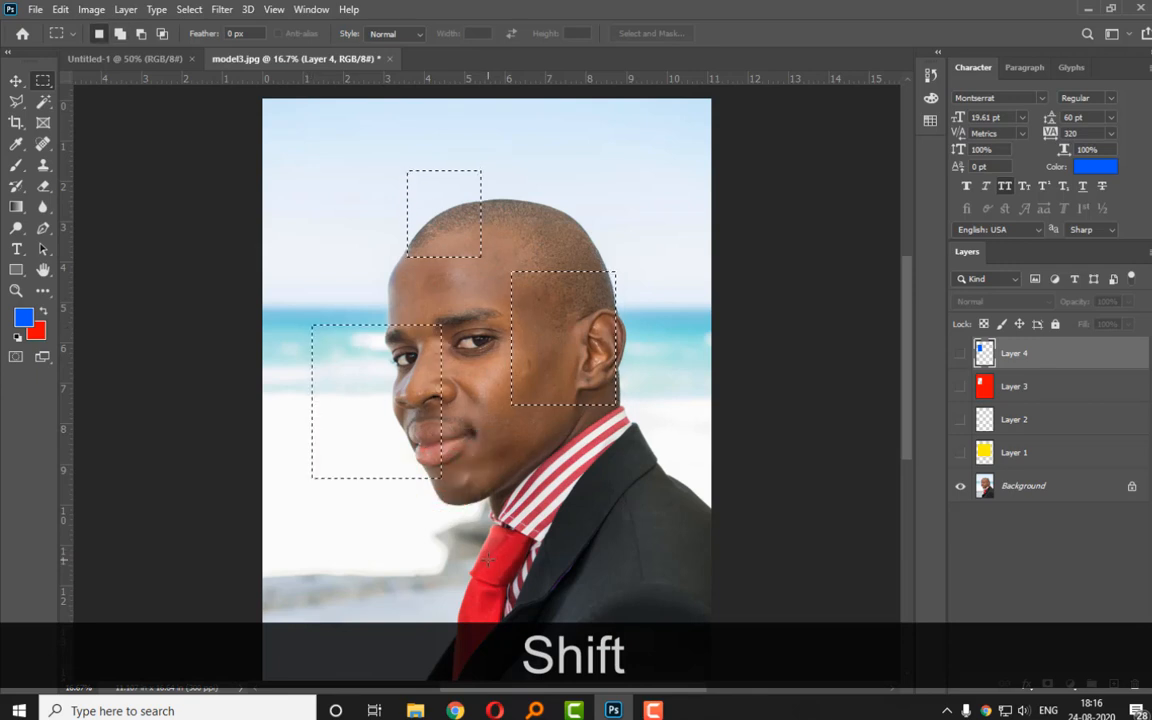
drag(563, 130, 647, 213)
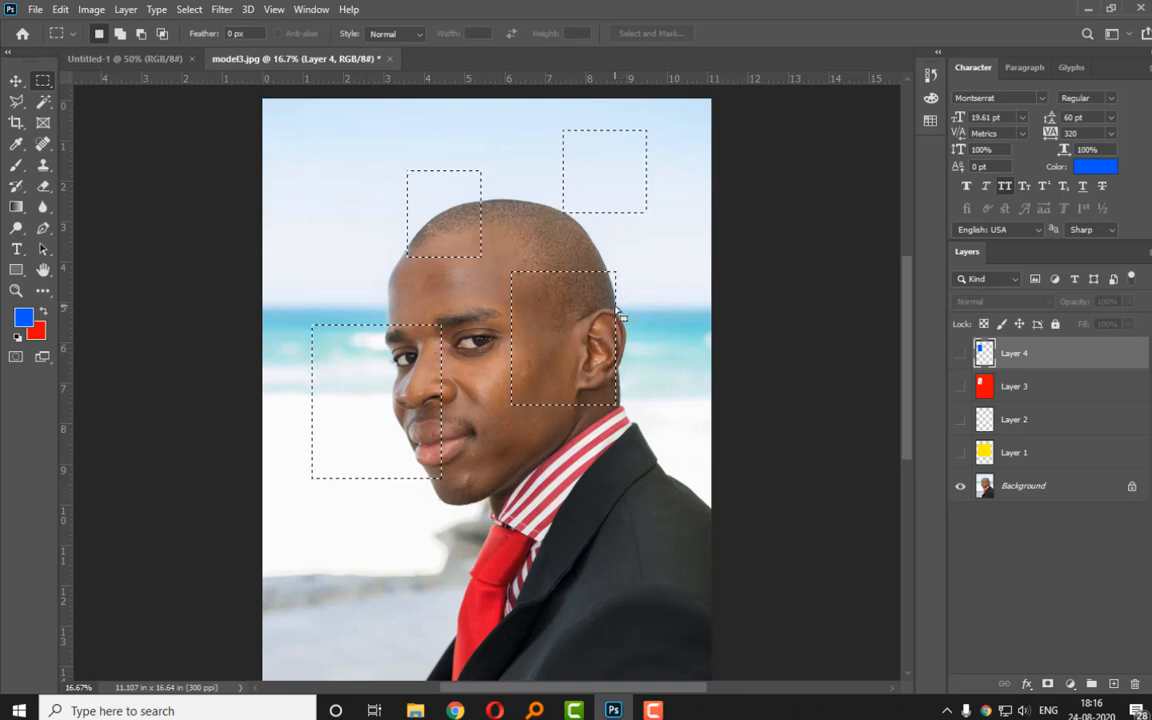
drag(652, 250, 490, 476)
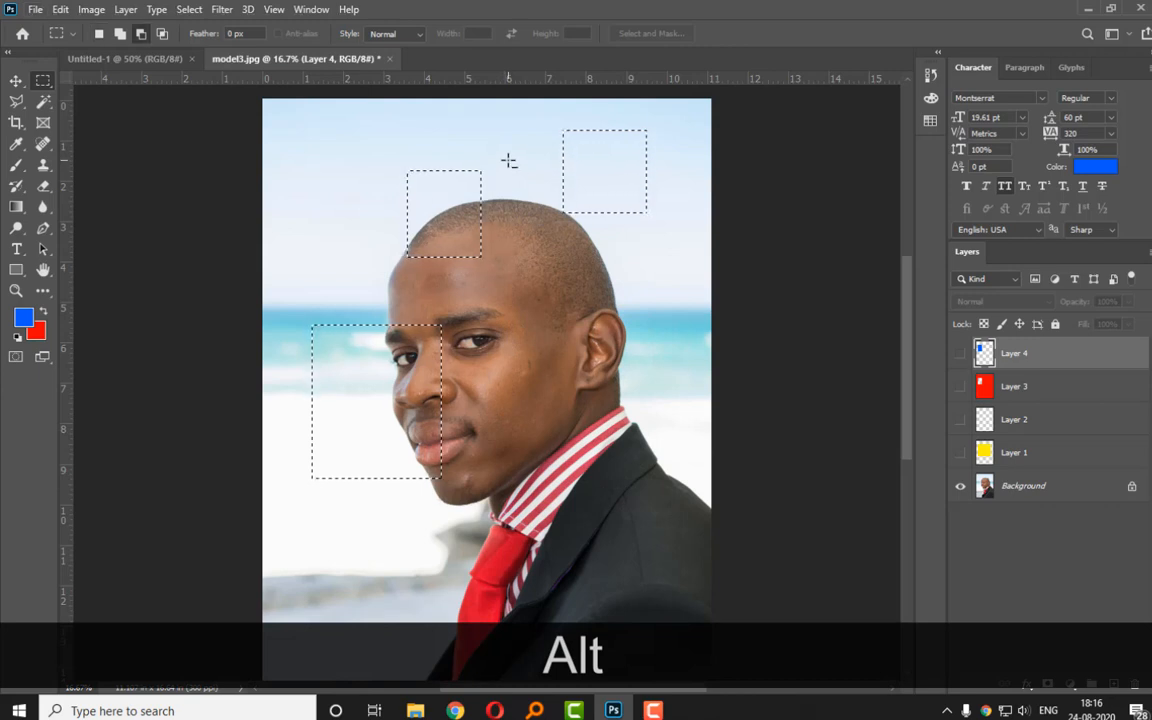
Subtract a large rectangle over the head from the selection, and add rectangles over the face and the back of the head.
key(shift)
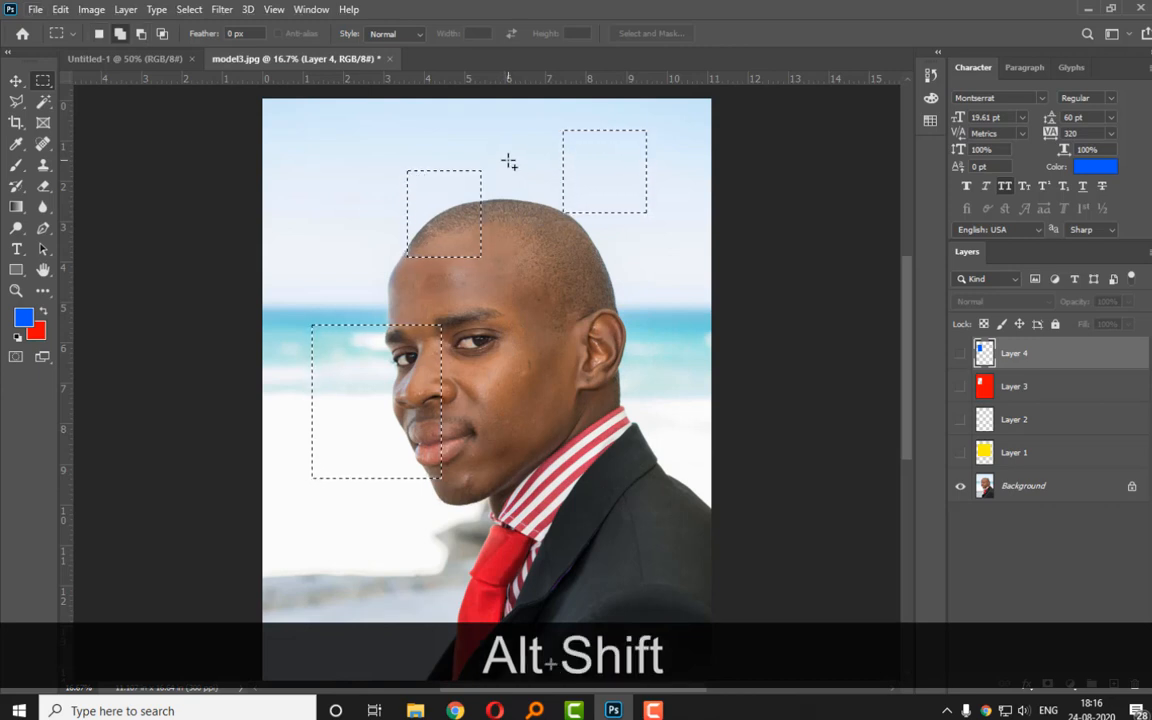
key(alt)
drag(362, 152, 633, 478)
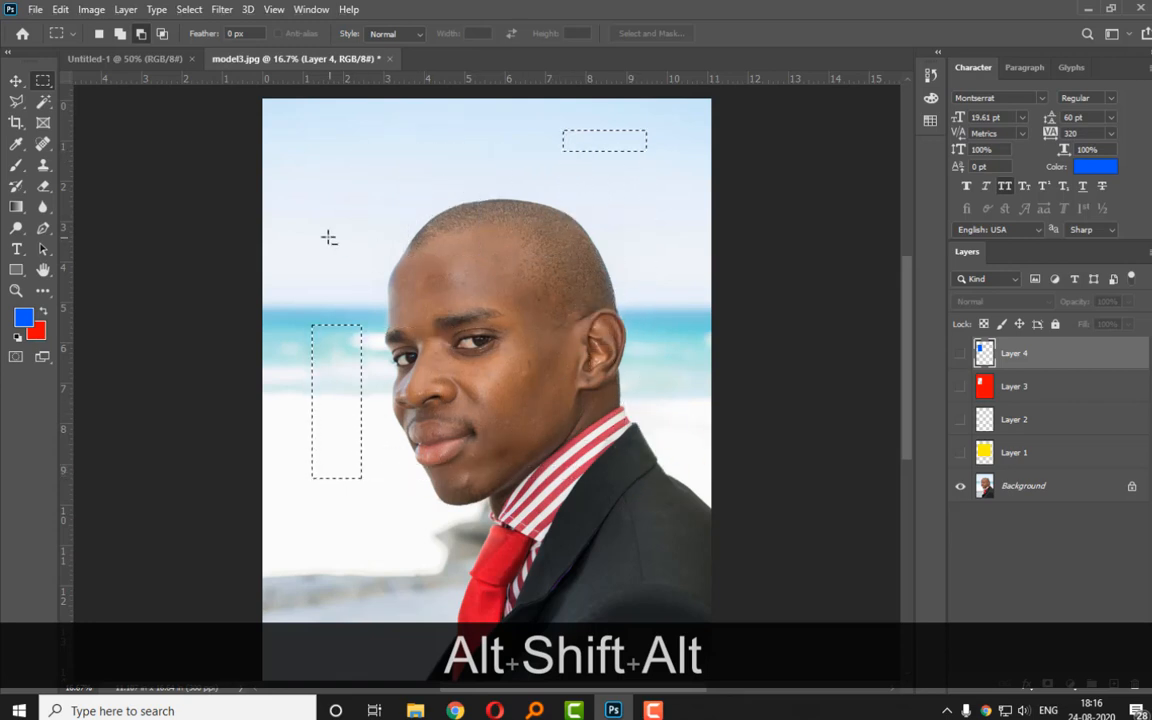
key(shift)
drag(285, 206, 530, 603)
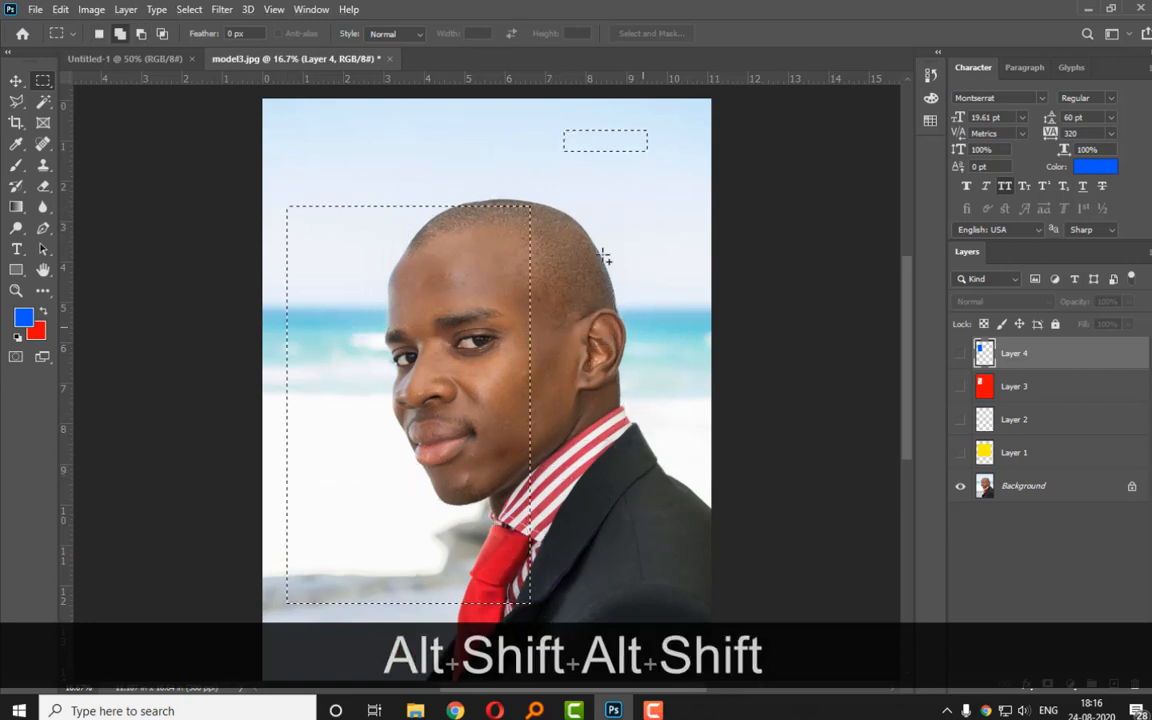
drag(468, 155, 636, 345)
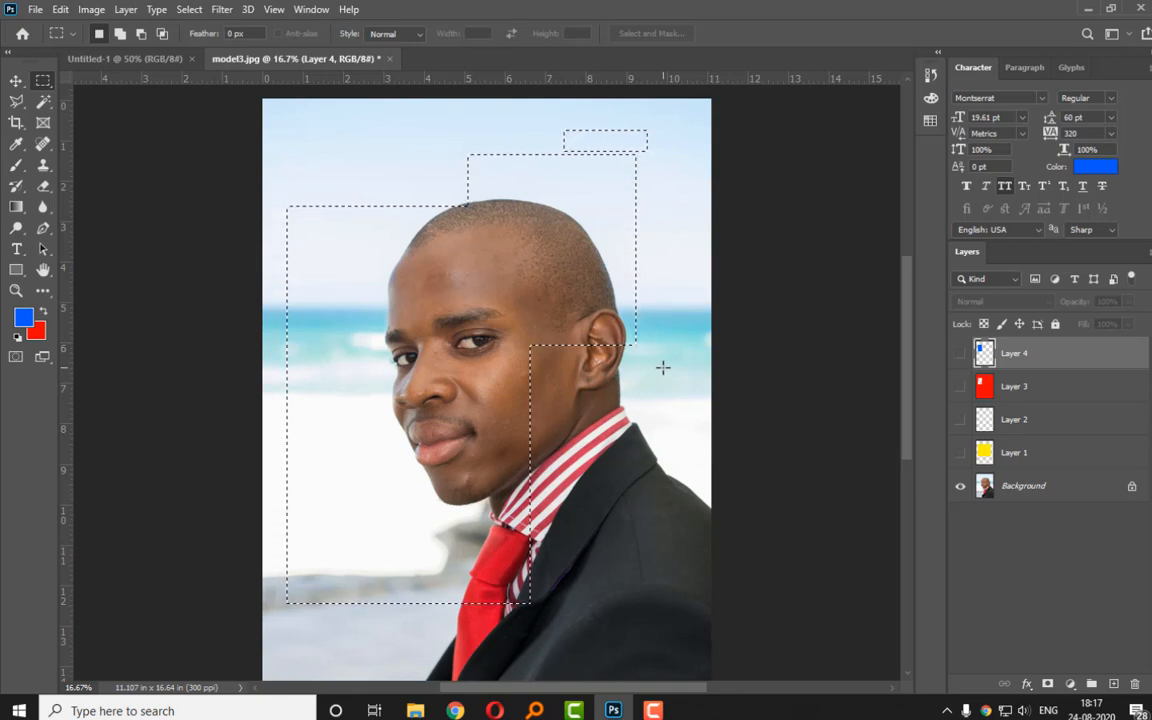
Switch to SwordSoft Mousetrack, set the keystroke fade-out time to 0.2 seconds, and return to Photoshop.
click(948, 710)
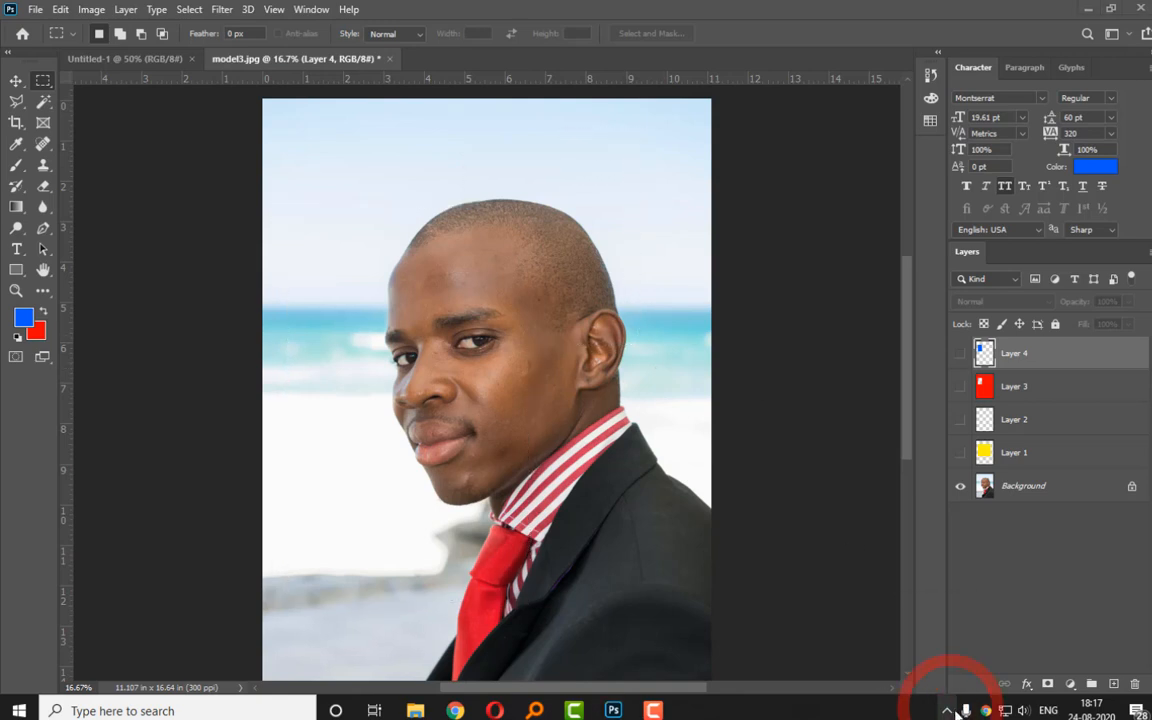
click(915, 678)
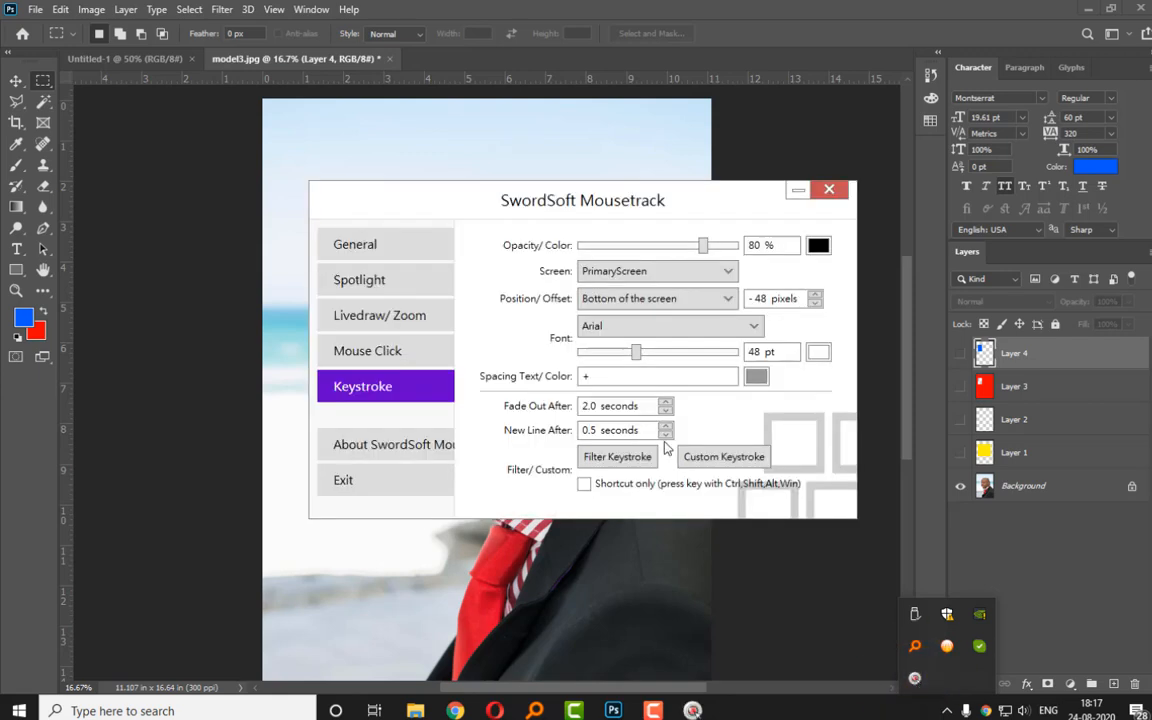
click(535, 387)
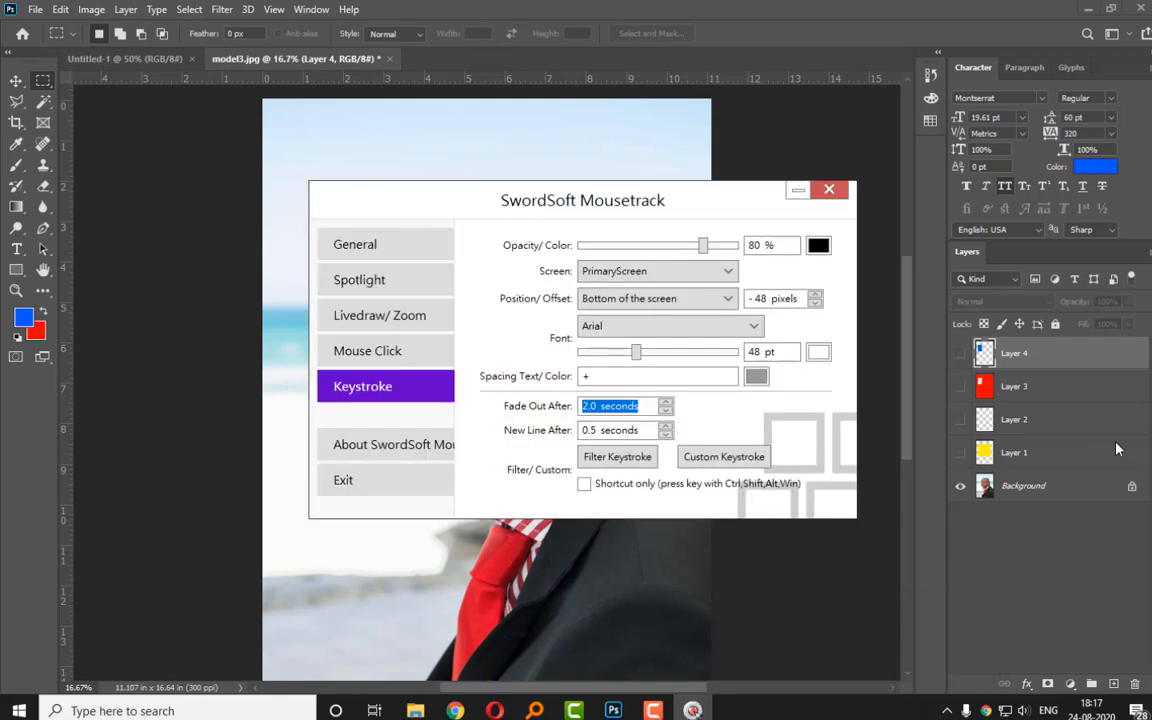
text(.2)
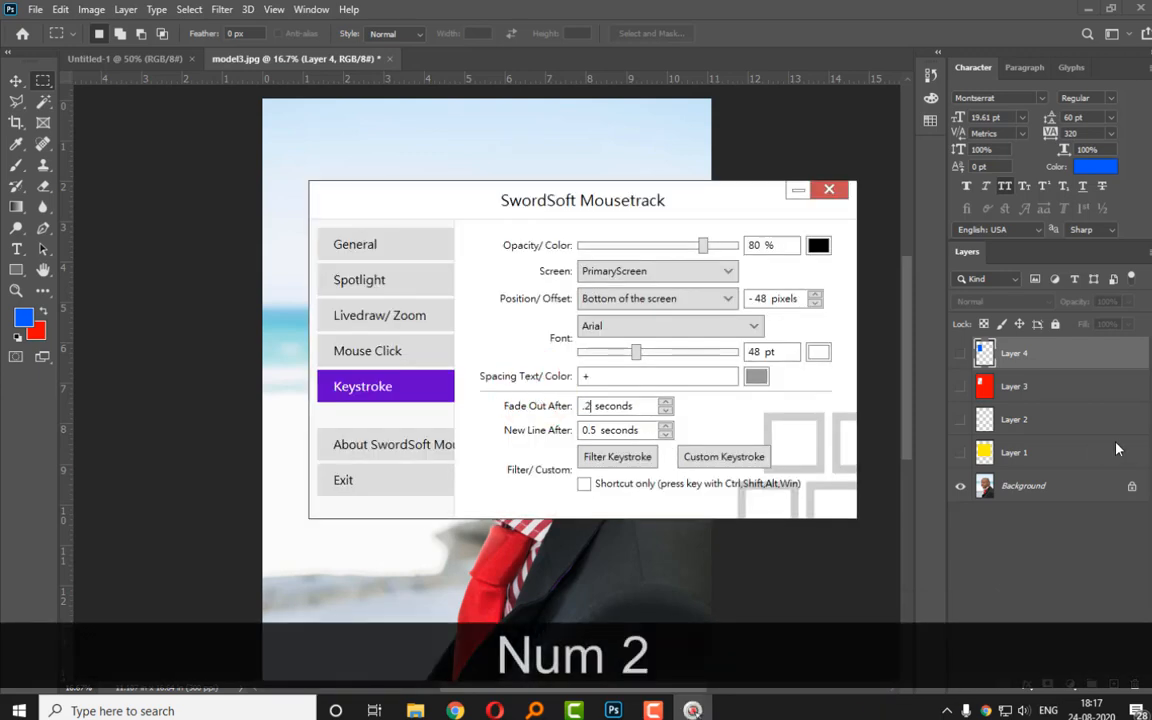
key(Tab)
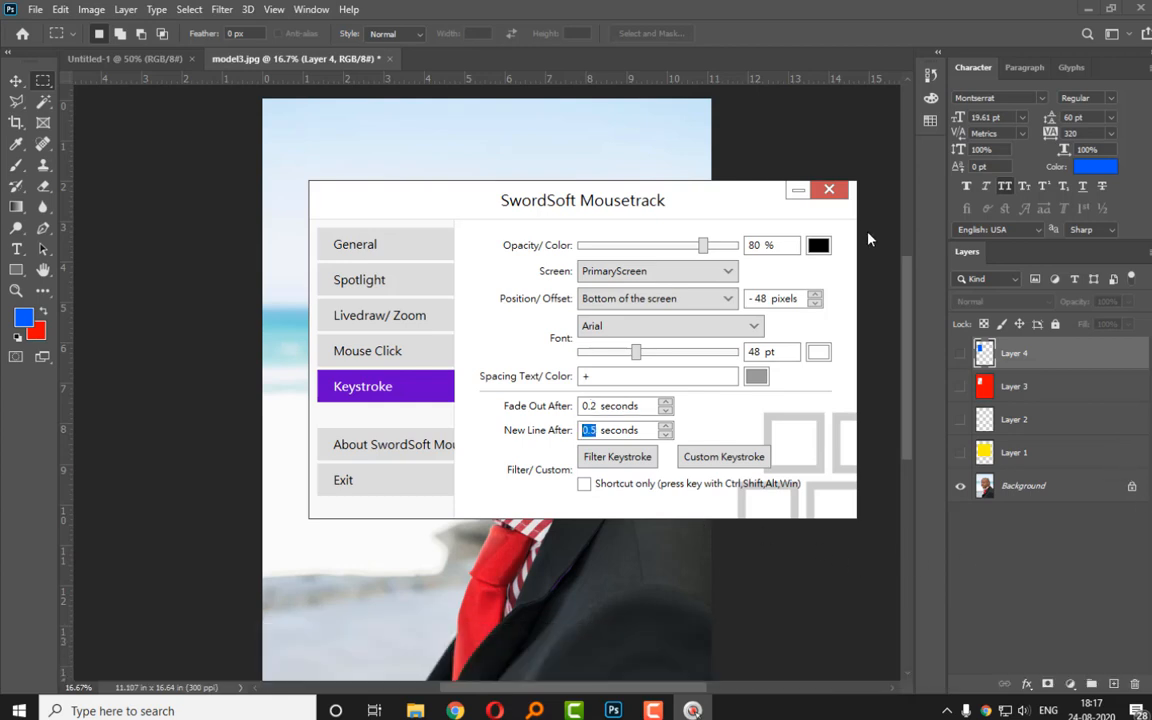
click(797, 189)
key(space)
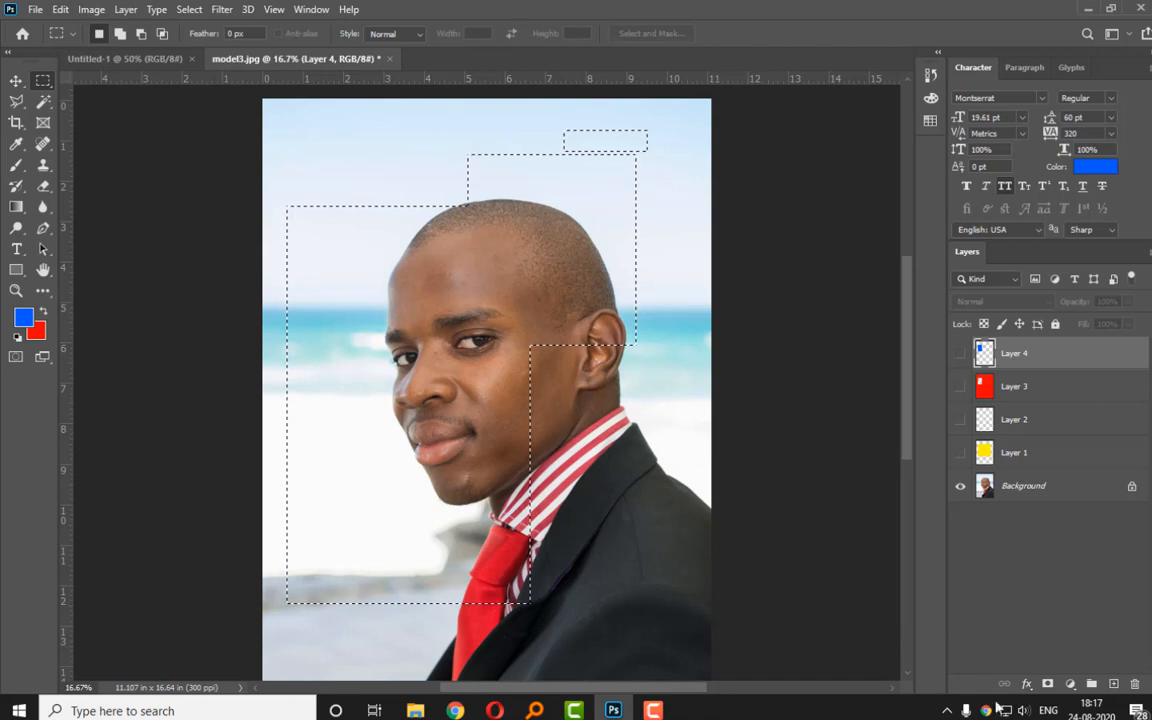
Reopen the SwordSoft Mousetrack settings, set the keystroke fade-out time to 0.3 seconds, and return to Photoshop.
click(947, 710)
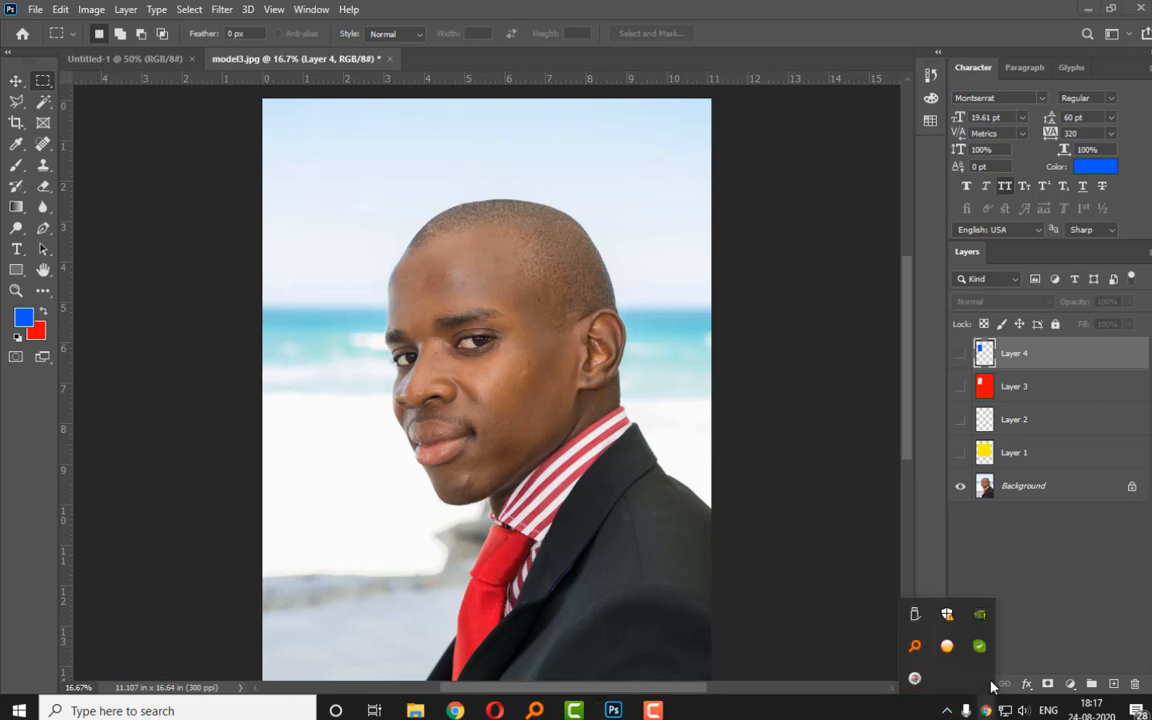
click(914, 679)
click(596, 406)
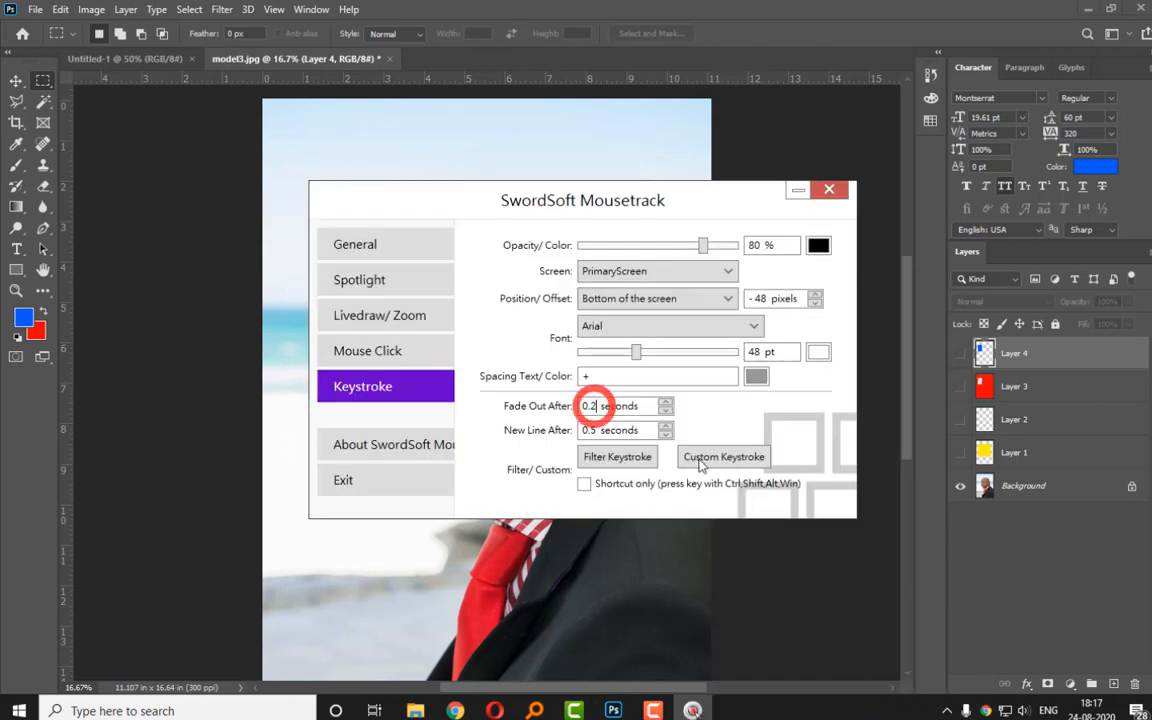
key(BackSpace)
text(3)
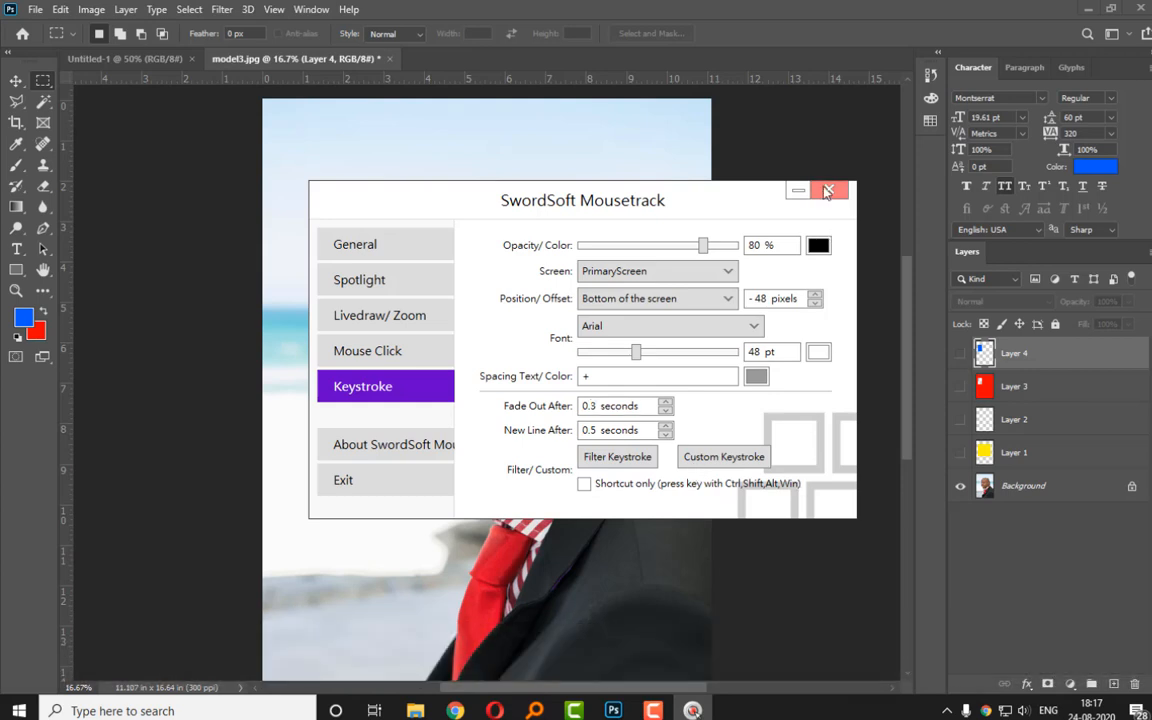
click(829, 189)
key(space)
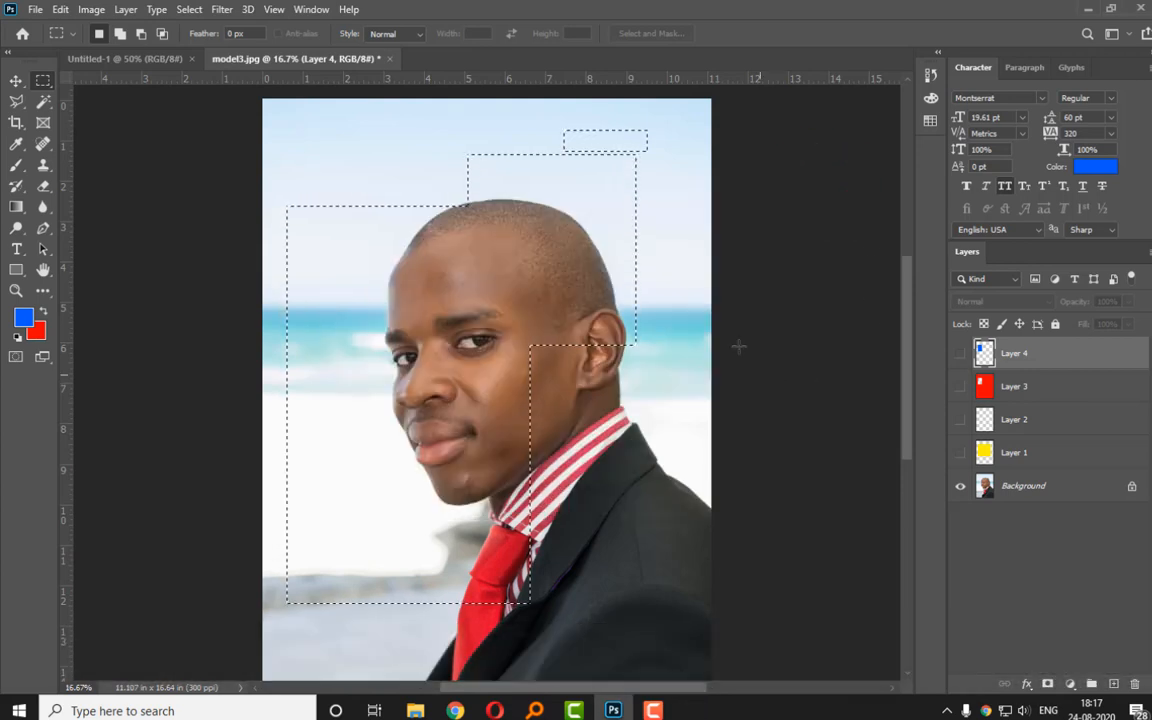
key(space)
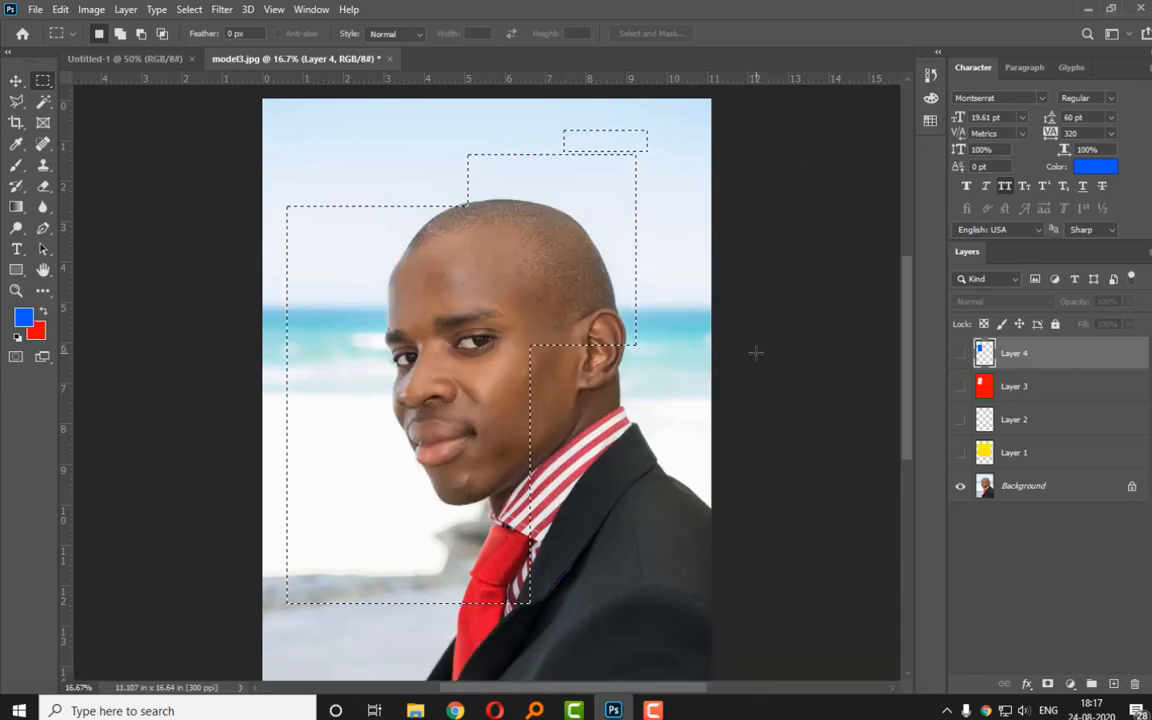
Try to fill hidden Layer 4, add a new layer above it, fill the selection with the blue foreground color, and deselect.
key(alt+BackSpace)
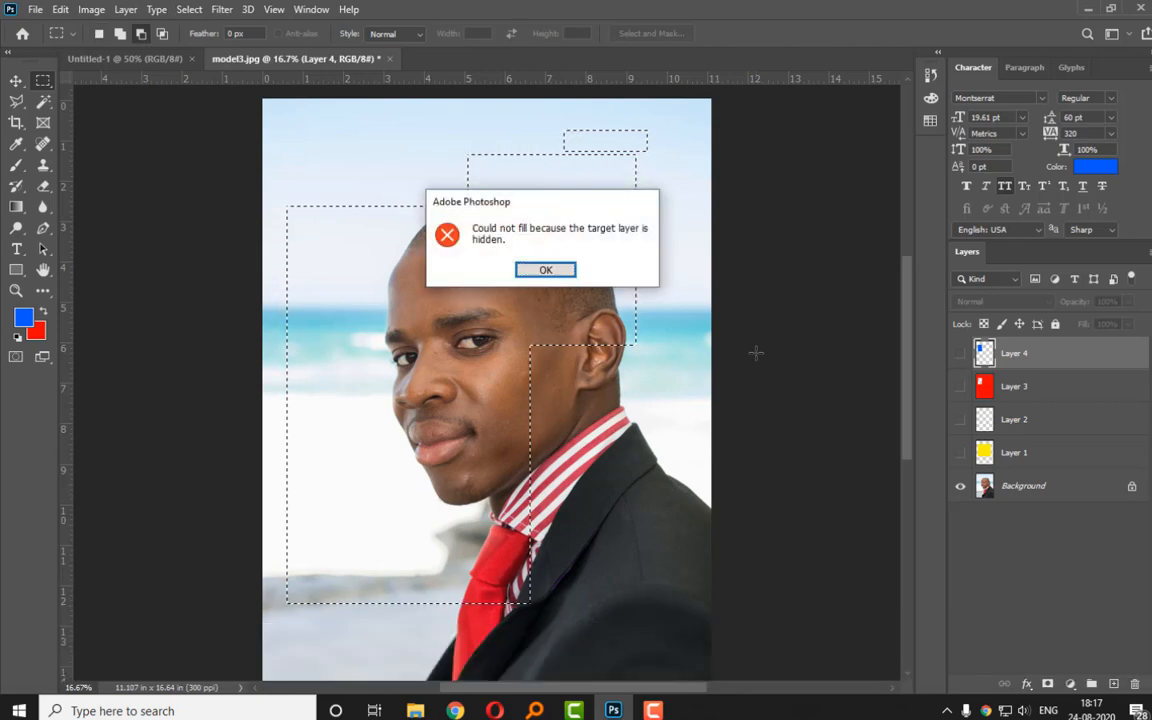
click(548, 270)
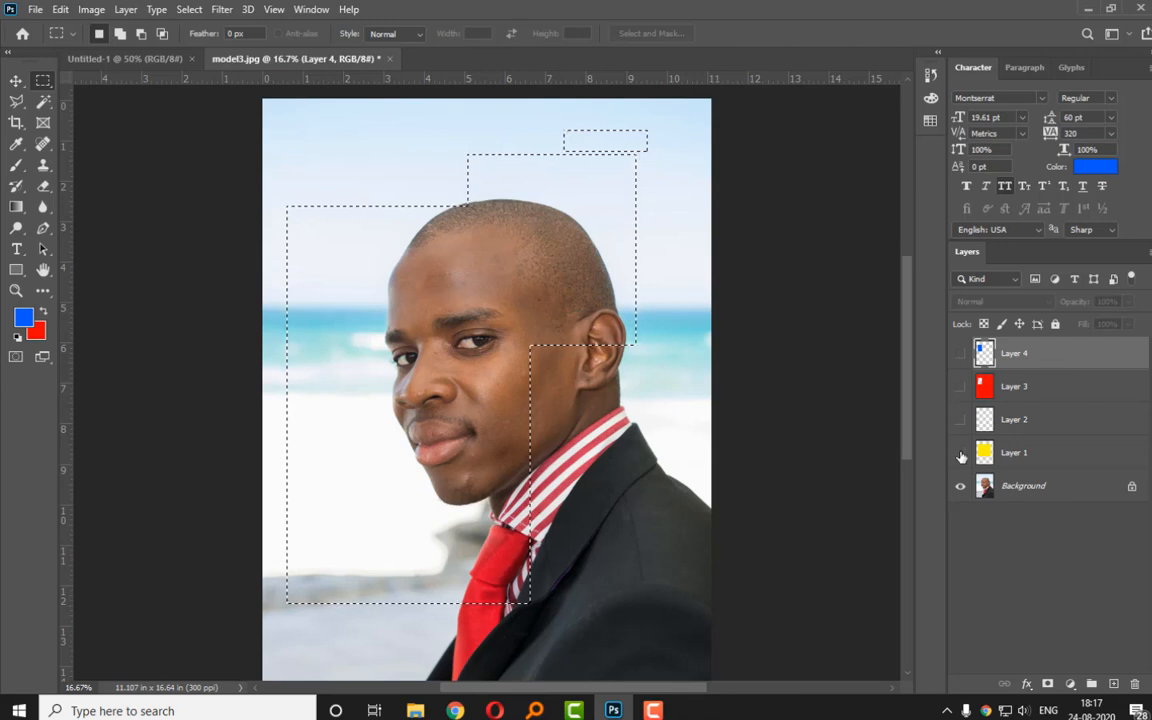
click(1111, 684)
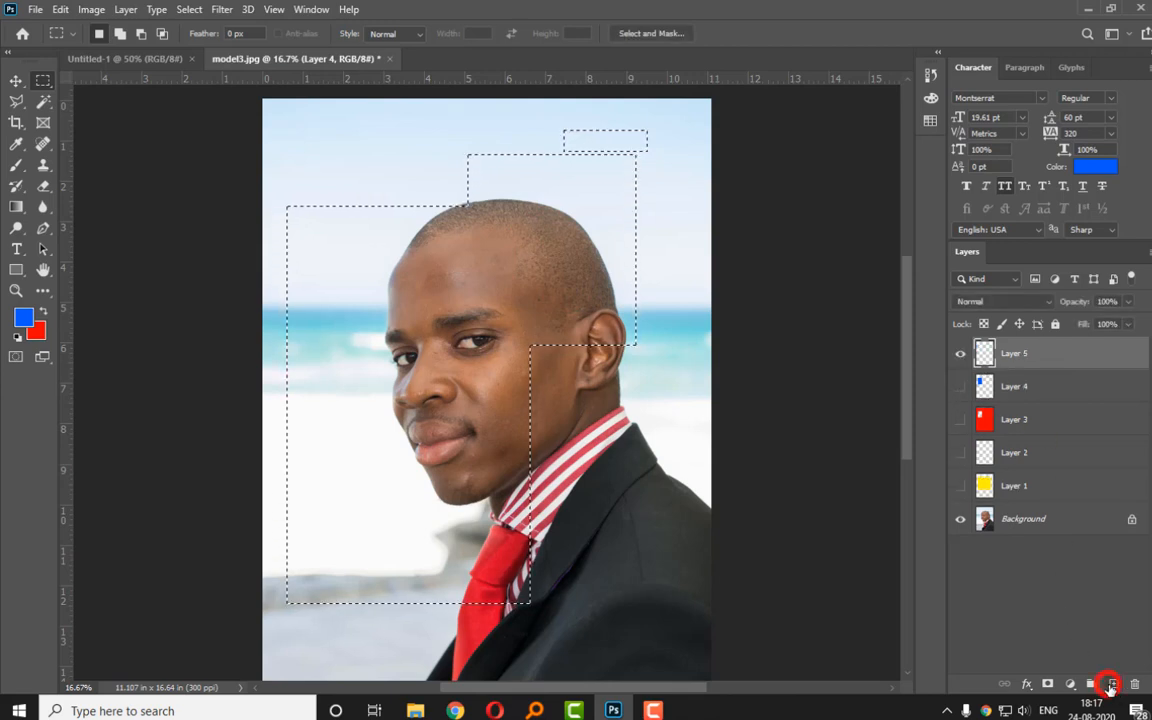
key(alt+BackSpace)
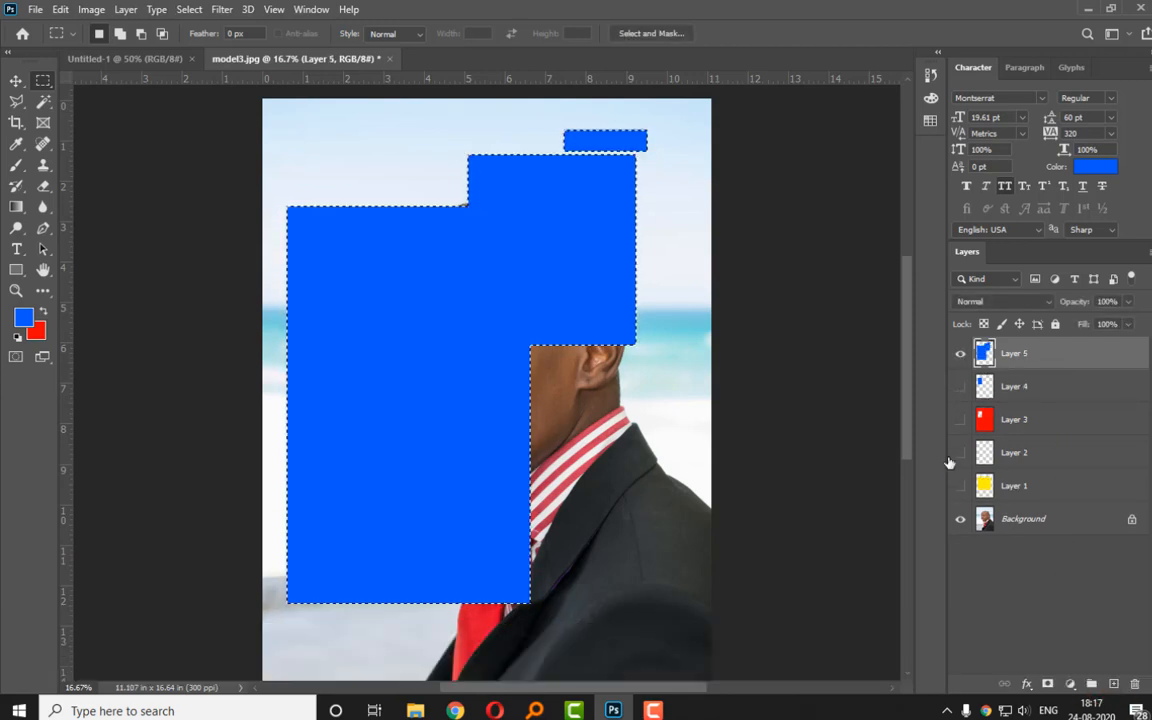
key(ctrl+d)
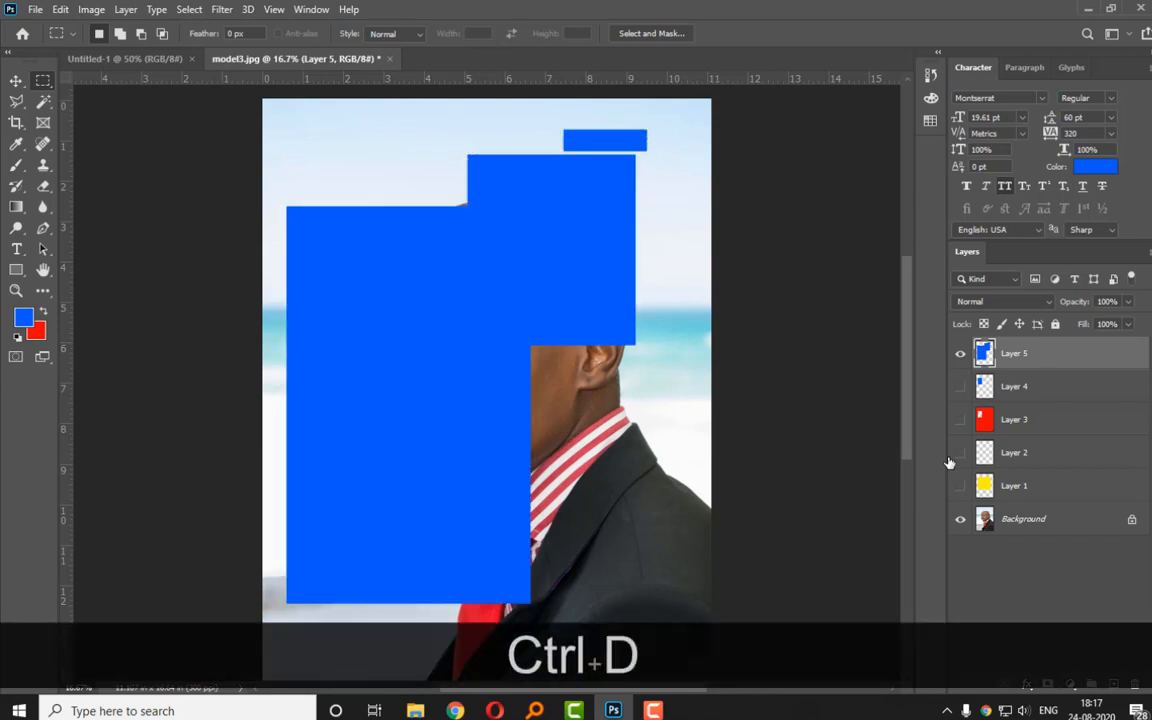
Select Layers 1 through 5 together with the Move tool active and delete them, leaving only the Background.
click(10, 79)
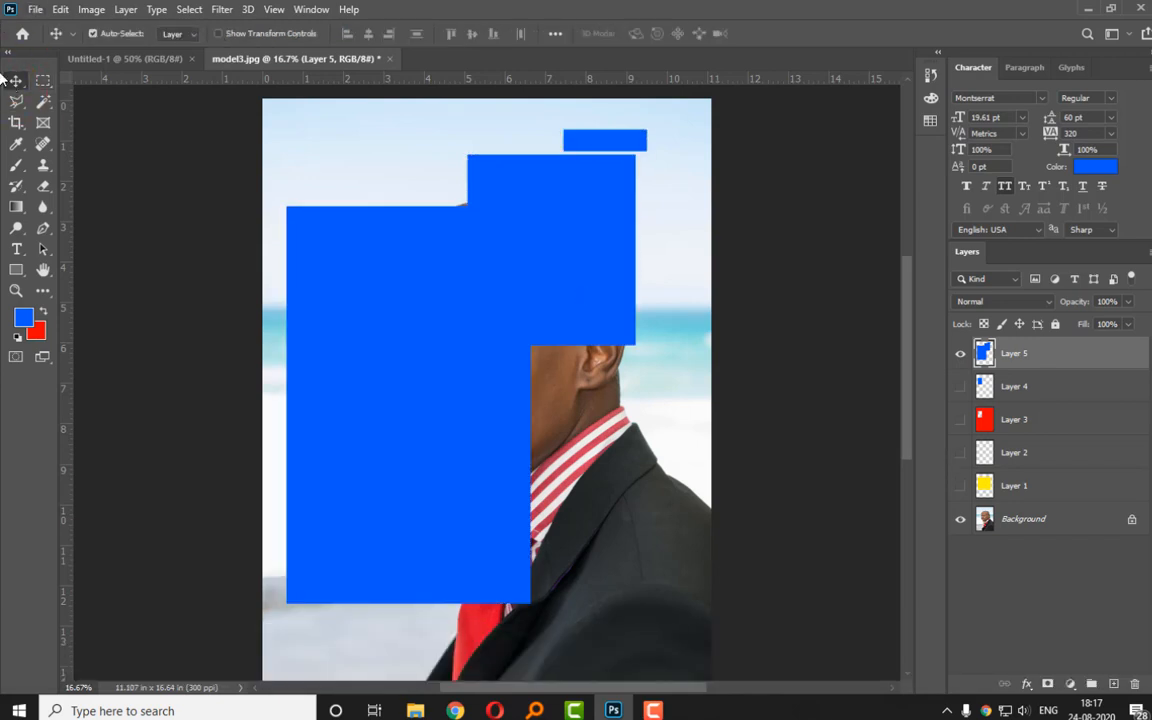
shift+click(1038, 483)
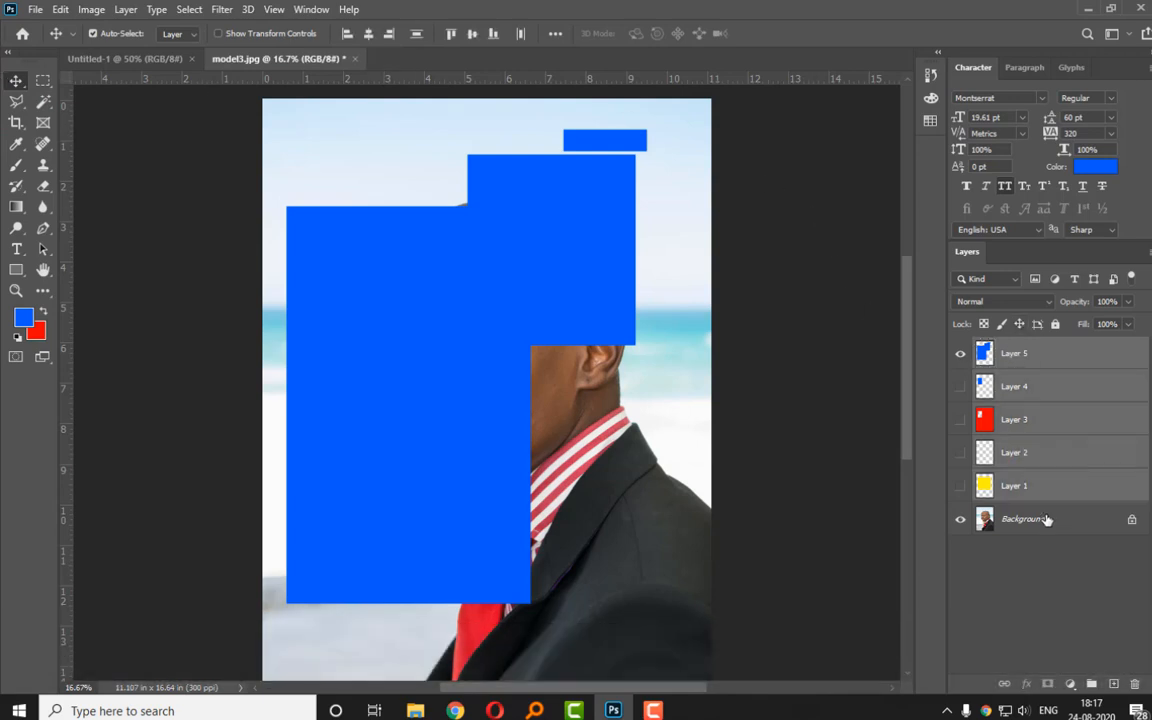
click(1042, 348)
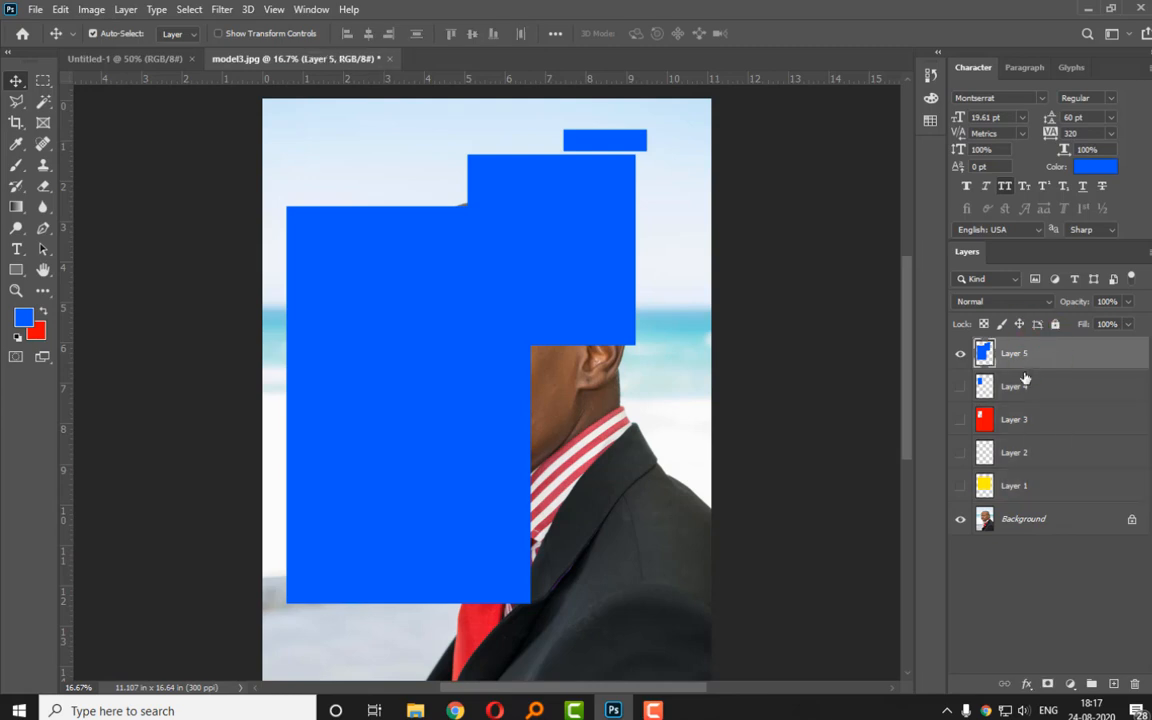
shift+click(1040, 487)
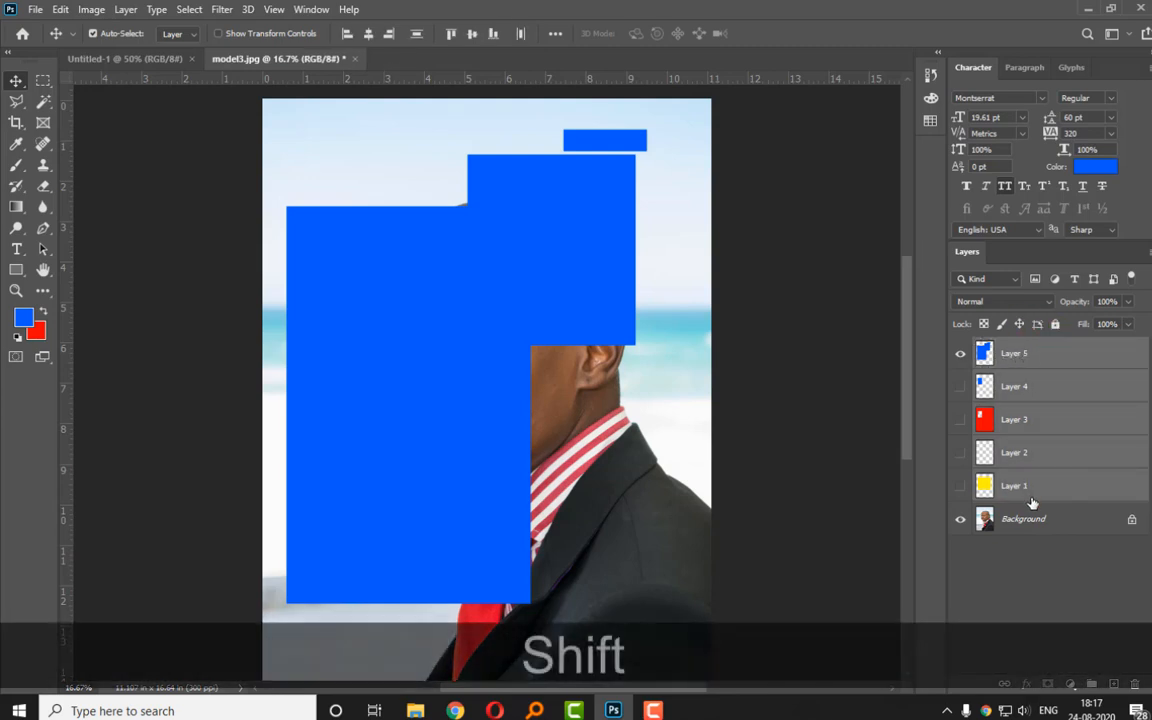
key(Delete)
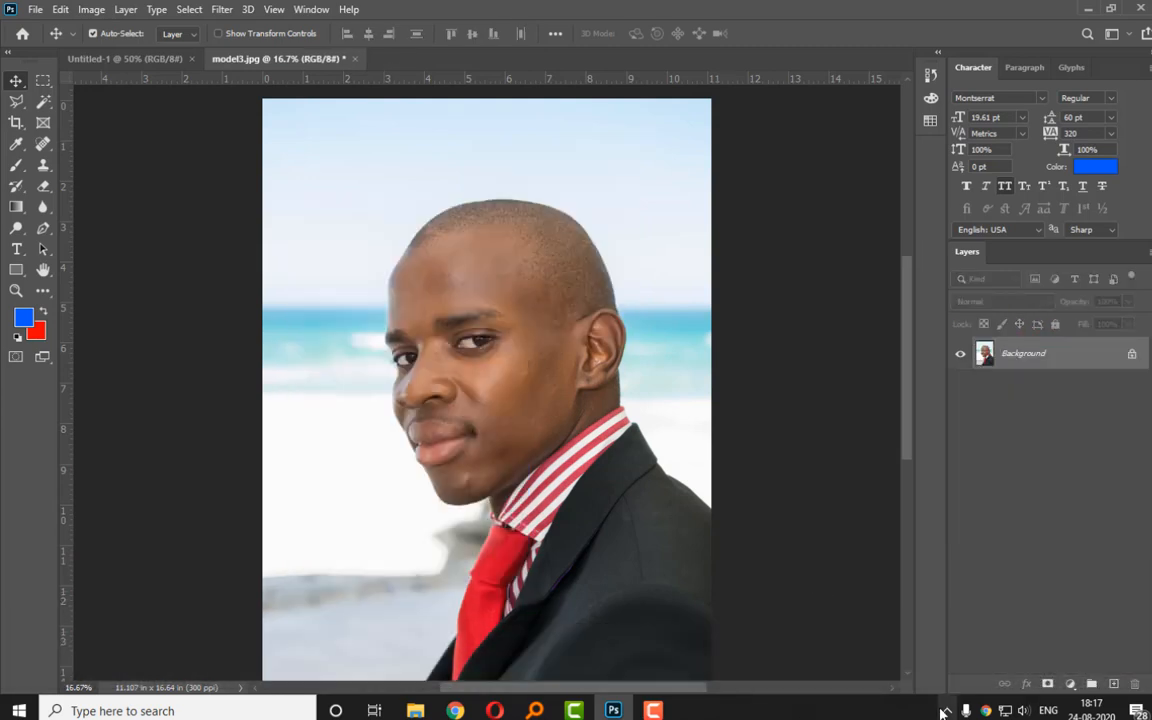
Check the keystroke fade-out setting in SwordSoft Mousetrack and return to Photoshop.
click(946, 710)
click(947, 647)
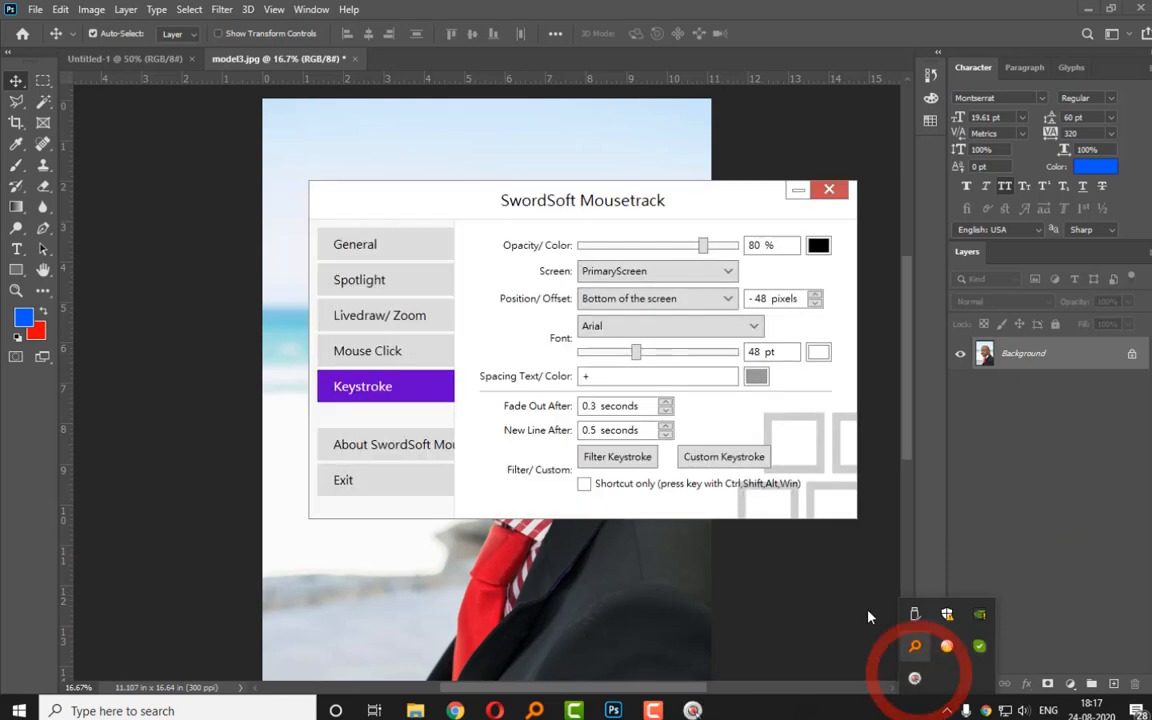
click(596, 406)
key(BackSpace)
text(5)
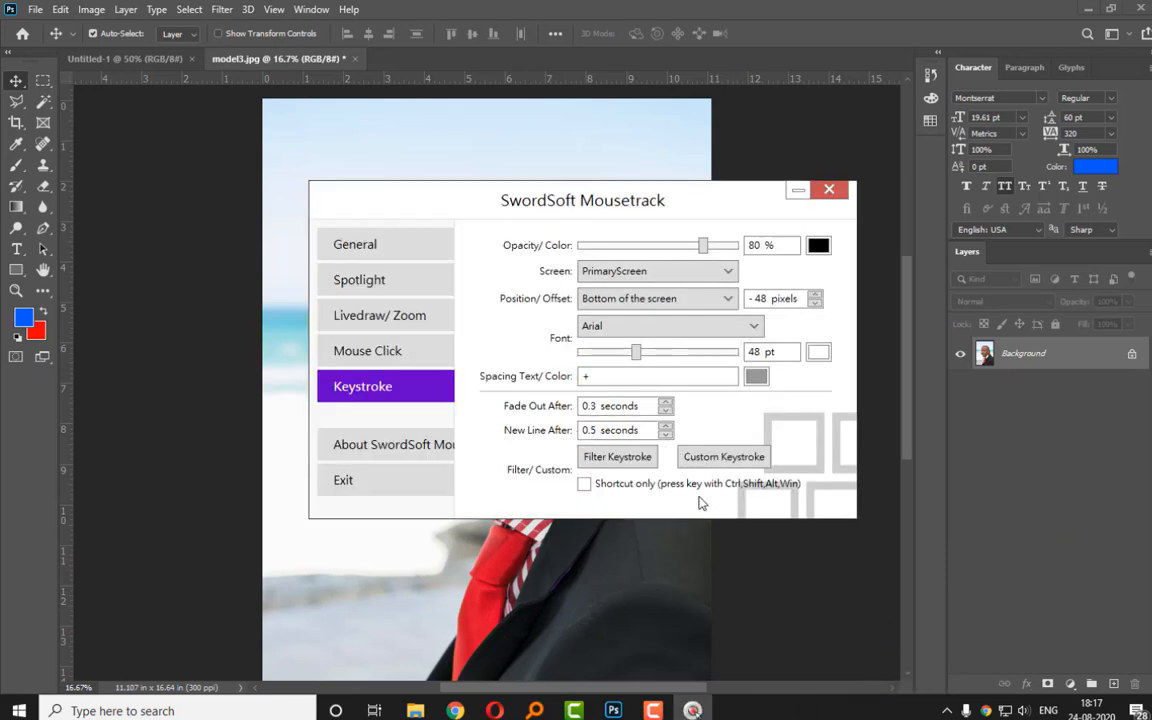
click(829, 189)
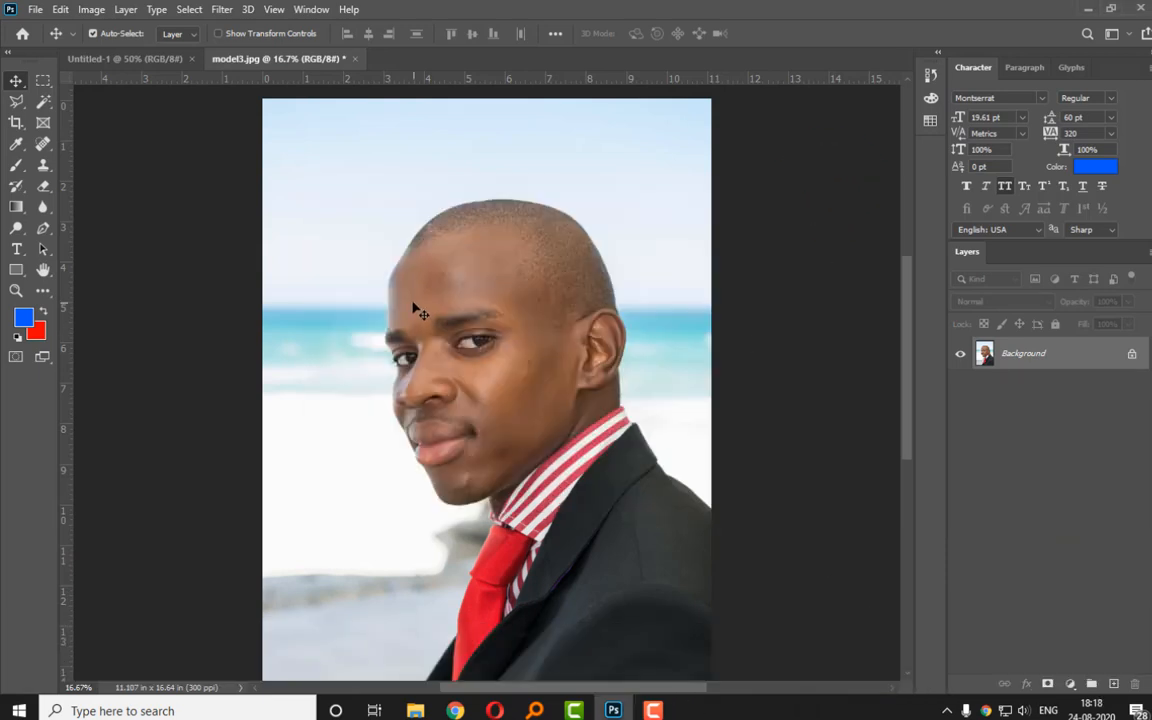
key(space)
Draw a tall elliptical selection over the front of the face with the Elliptical Marquee tool and clear it.
click(42, 79)
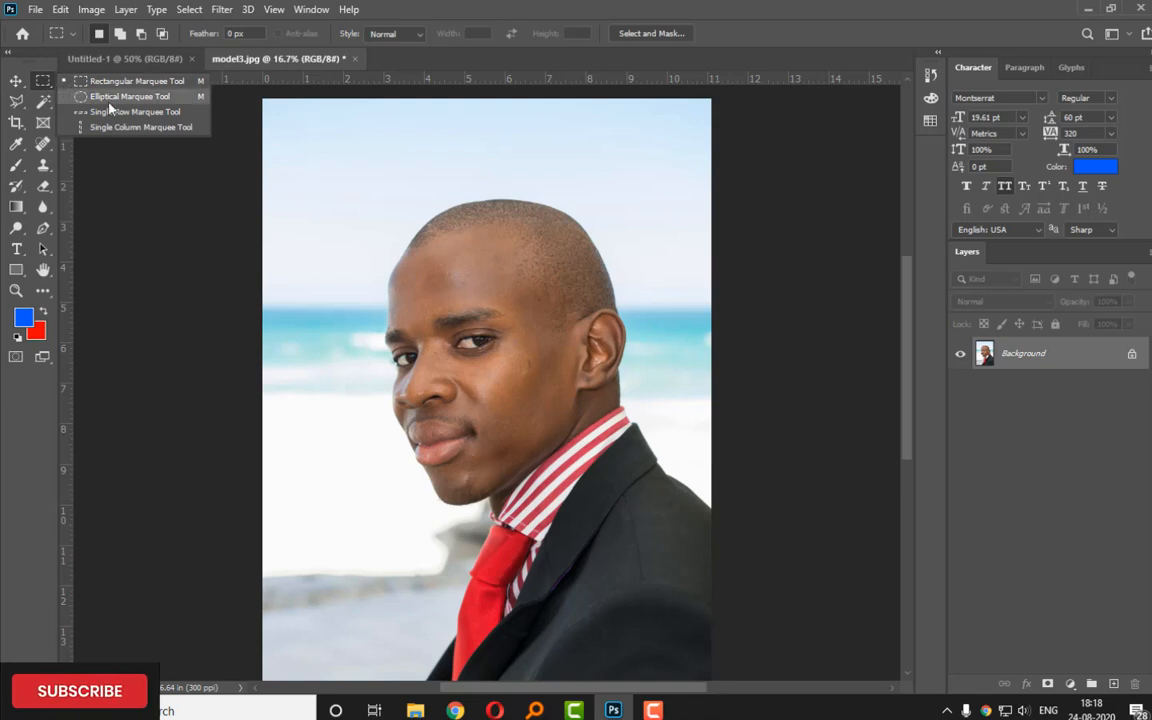
click(110, 99)
drag(322, 195, 495, 432)
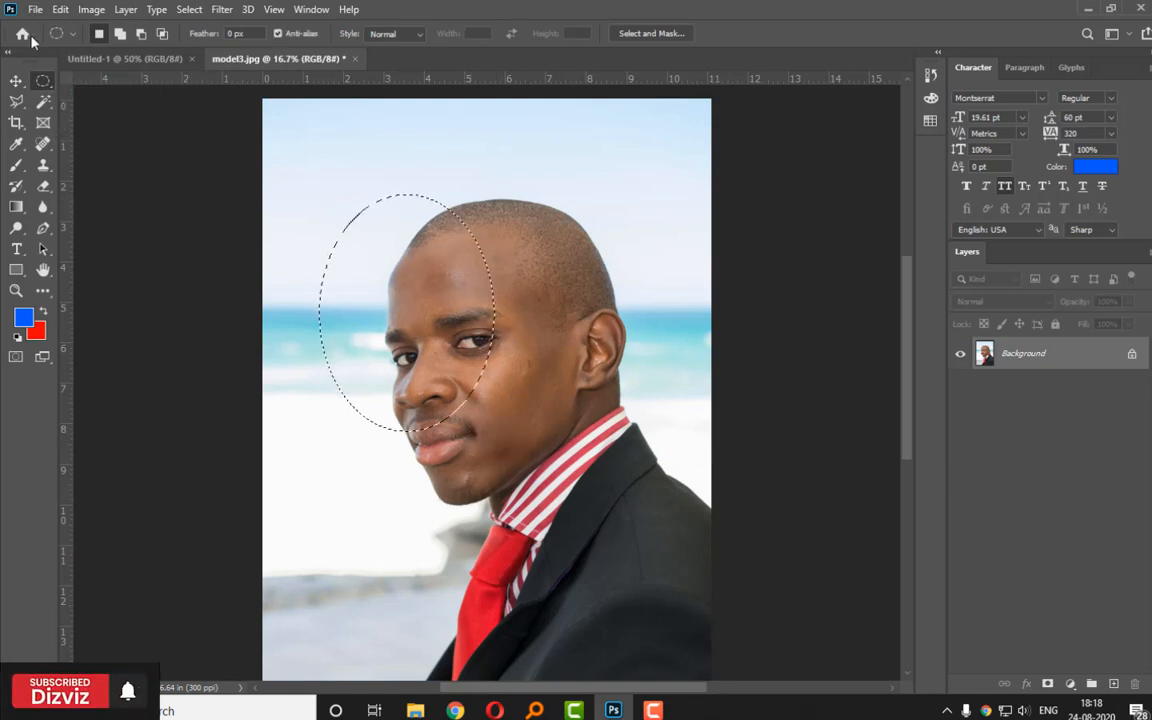
key(ctrl+d)
Select a single pixel row across the upper forehead with the Single Row Marquee tool.
click(42, 82)
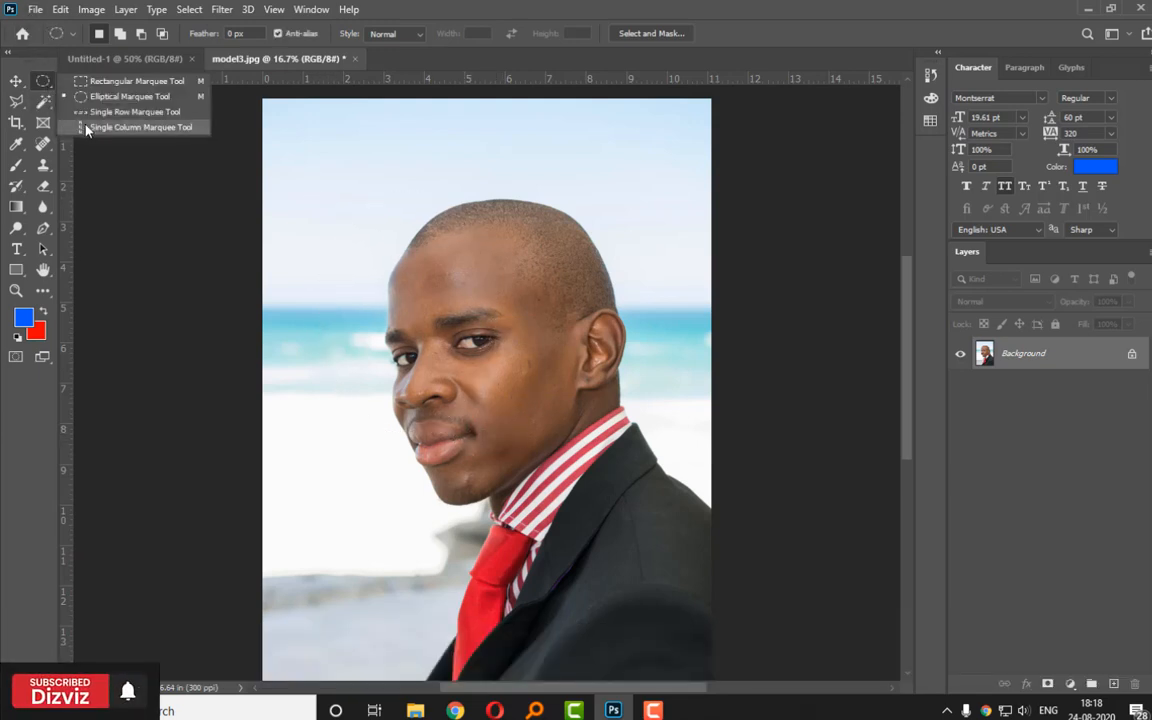
click(100, 114)
click(421, 249)
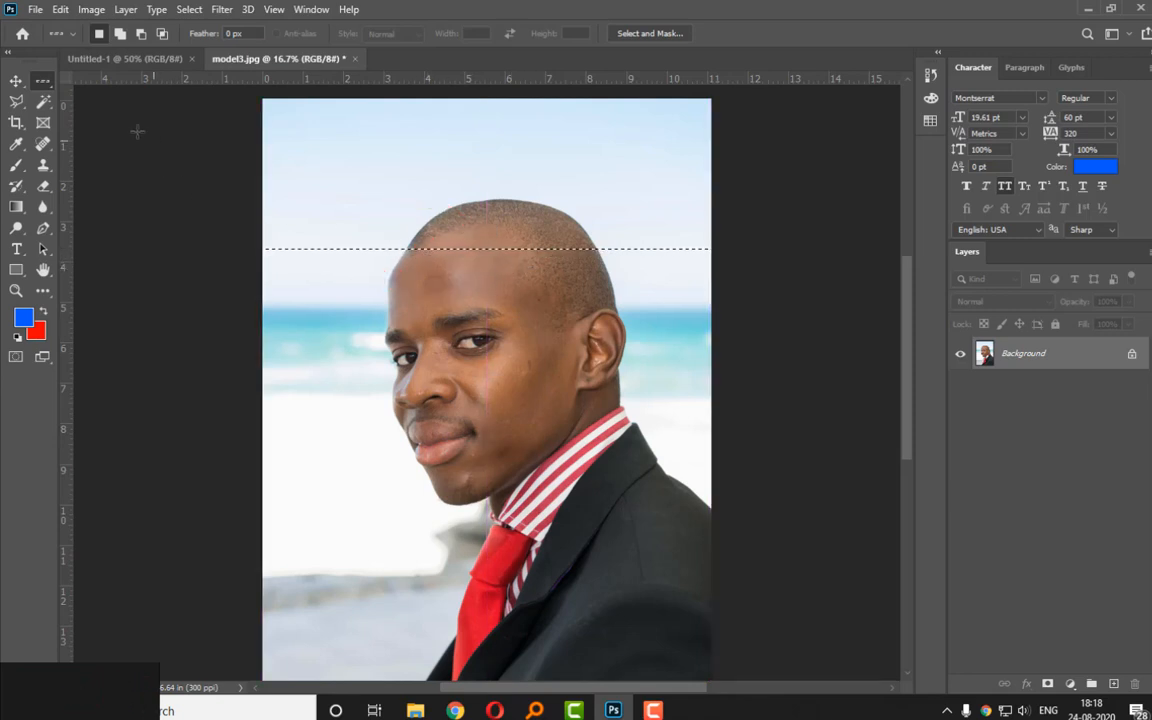
Select a pixel column through the face with the Single Column Marquee tool, and replace it with one farther back through the head.
click(42, 82)
click(86, 128)
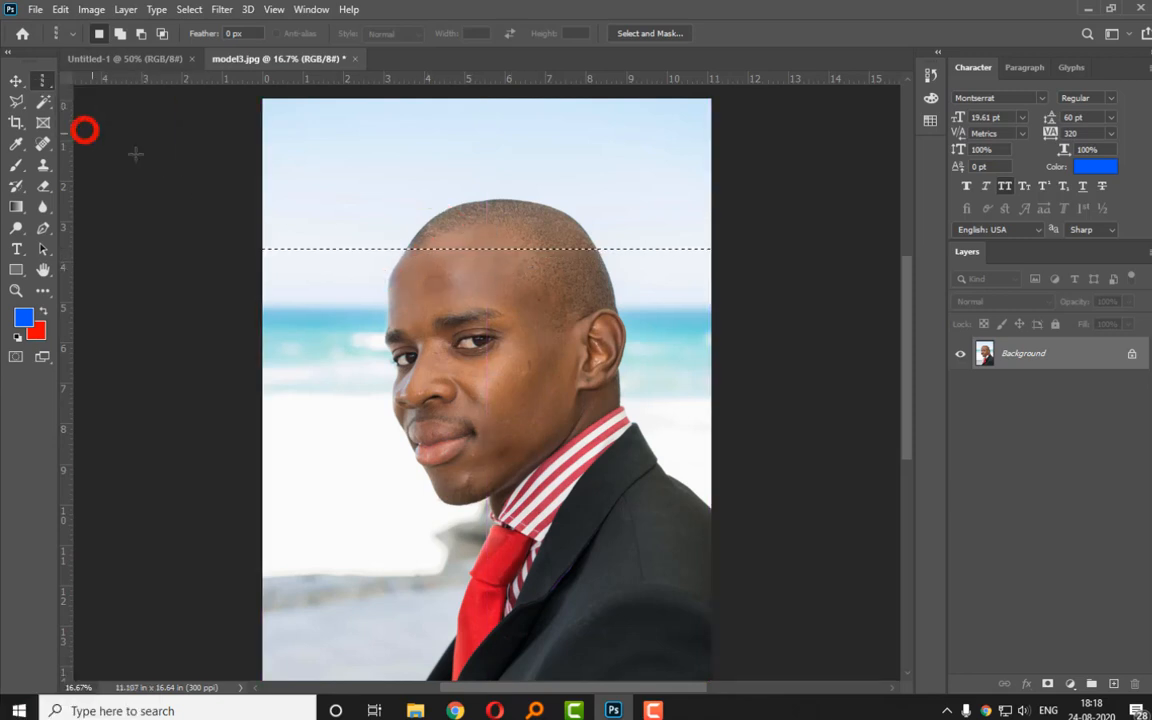
drag(430, 282, 452, 302)
drag(537, 219, 532, 267)
Clear the selection and switch back to the Rectangular Marquee tool.
click(17, 80)
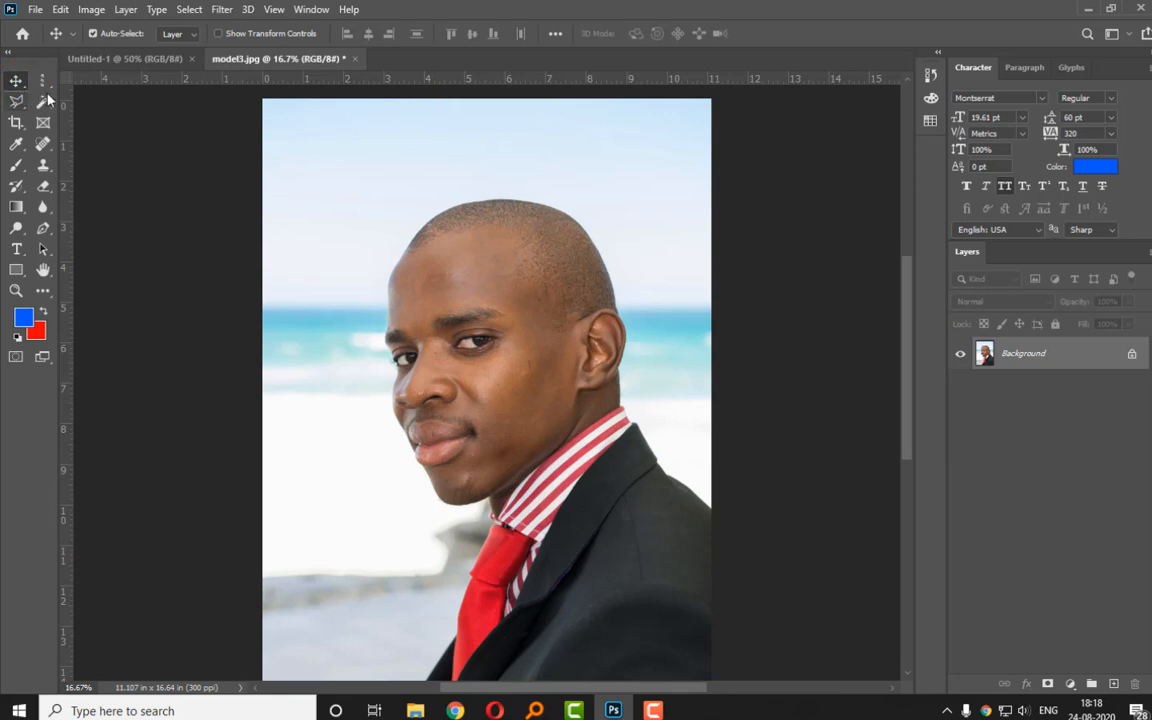
click(42, 80)
click(97, 82)
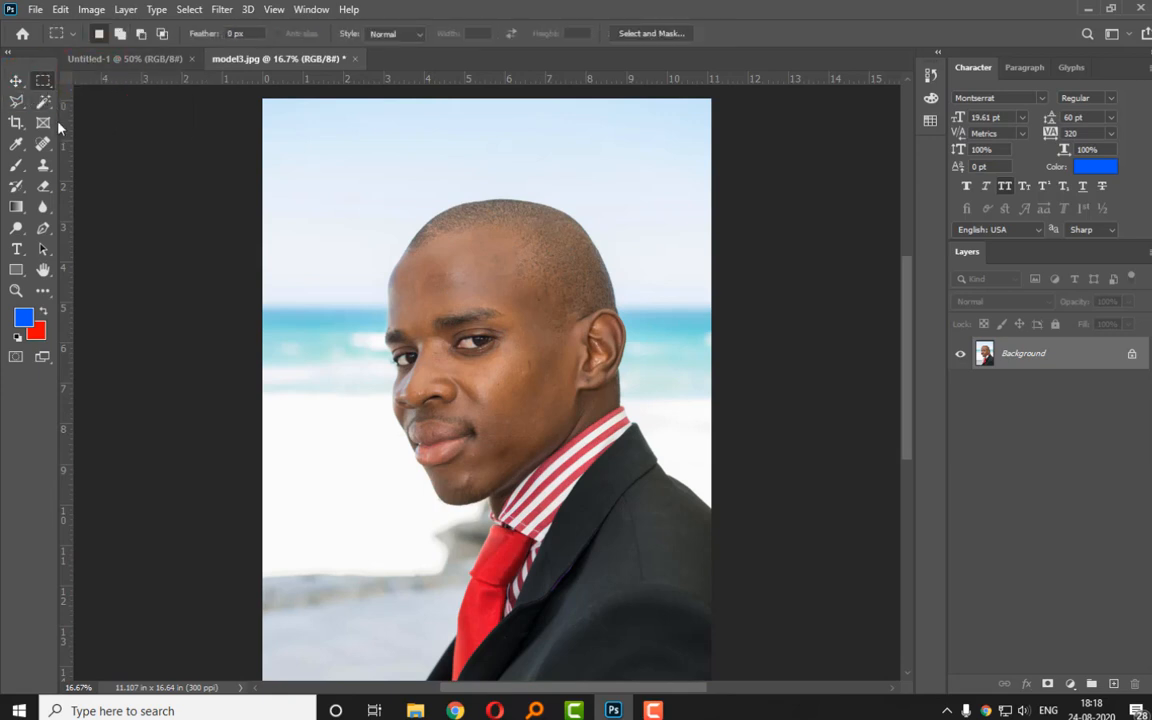
Draw a freehand selection loop around the head with the Lasso tool and clear it.
click(16, 101)
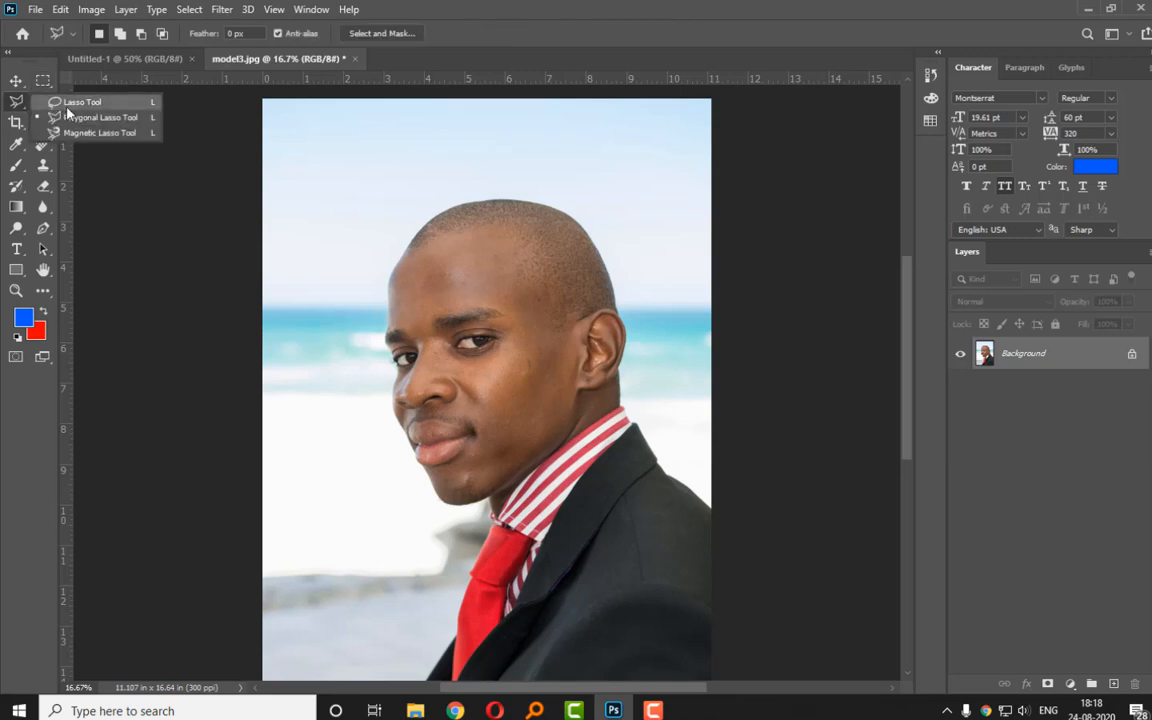
click(91, 106)
mouse_move(363, 278)
mouse_down()
mouse_move(594, 177)
mouse_move(393, 380)
mouse_move(360, 277)
mouse_up()
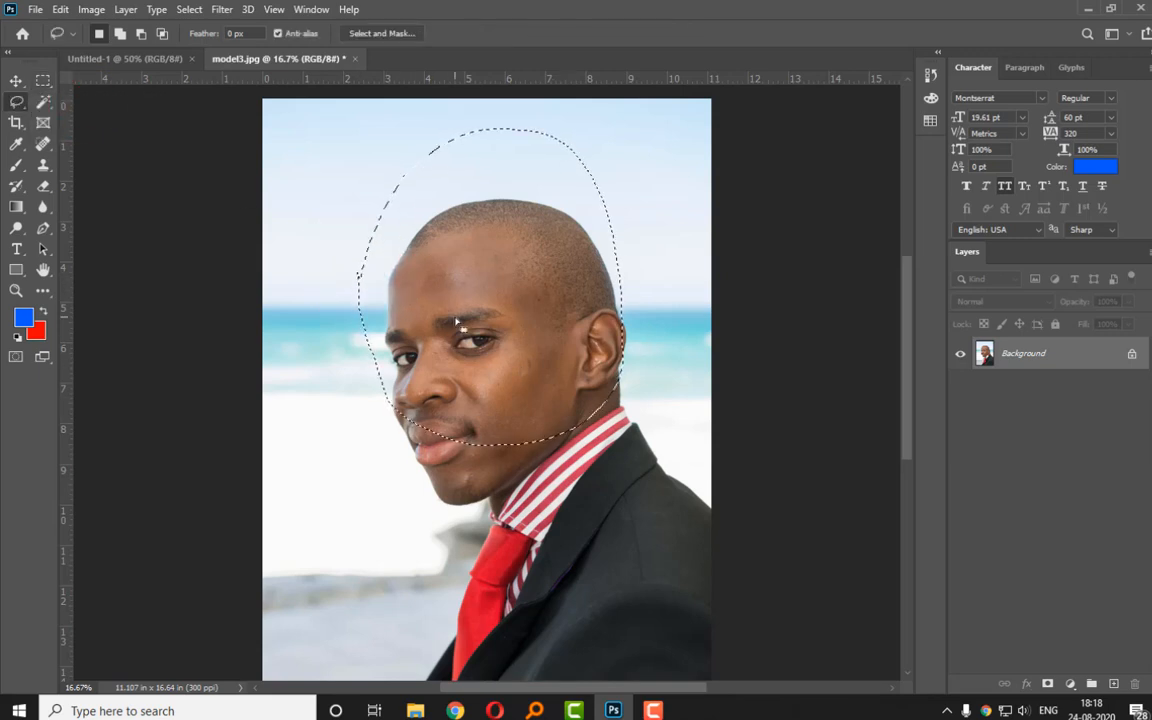
key(ctrl+d)
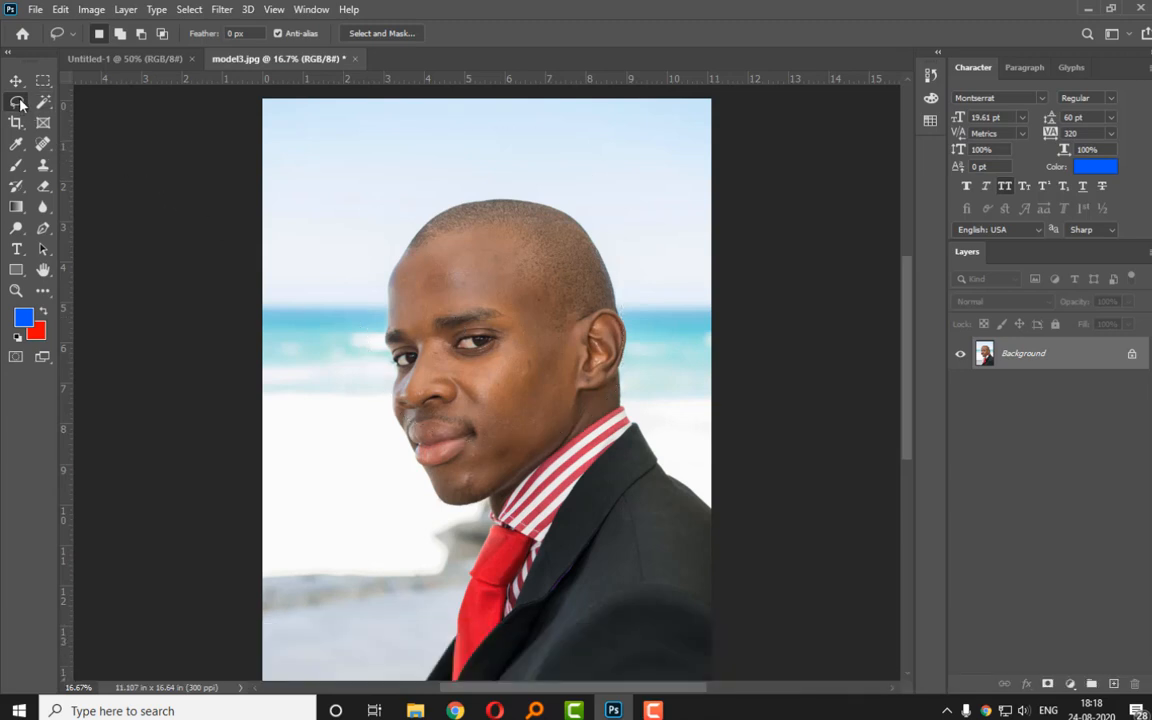
Trace the man with the Magnetic Lasso from the forehead around the head, jacket and image edges, removing misplaced anchor points along the bottom edge.
right_click(20, 104)
click(91, 134)
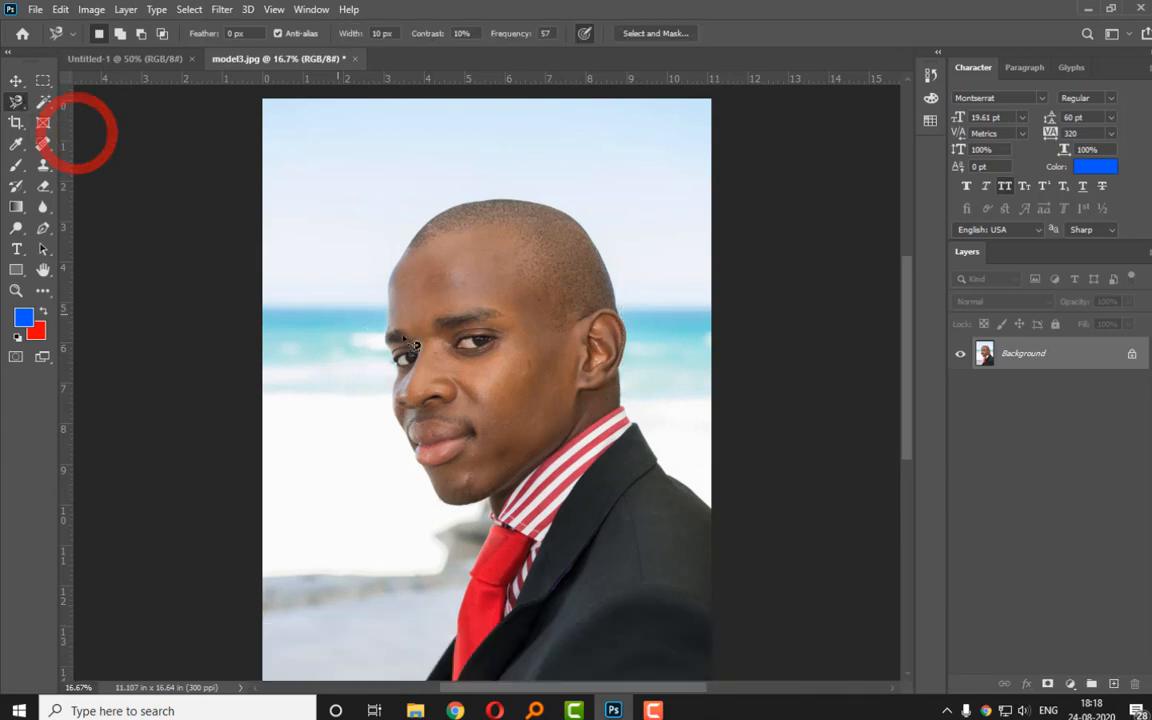
click(401, 251)
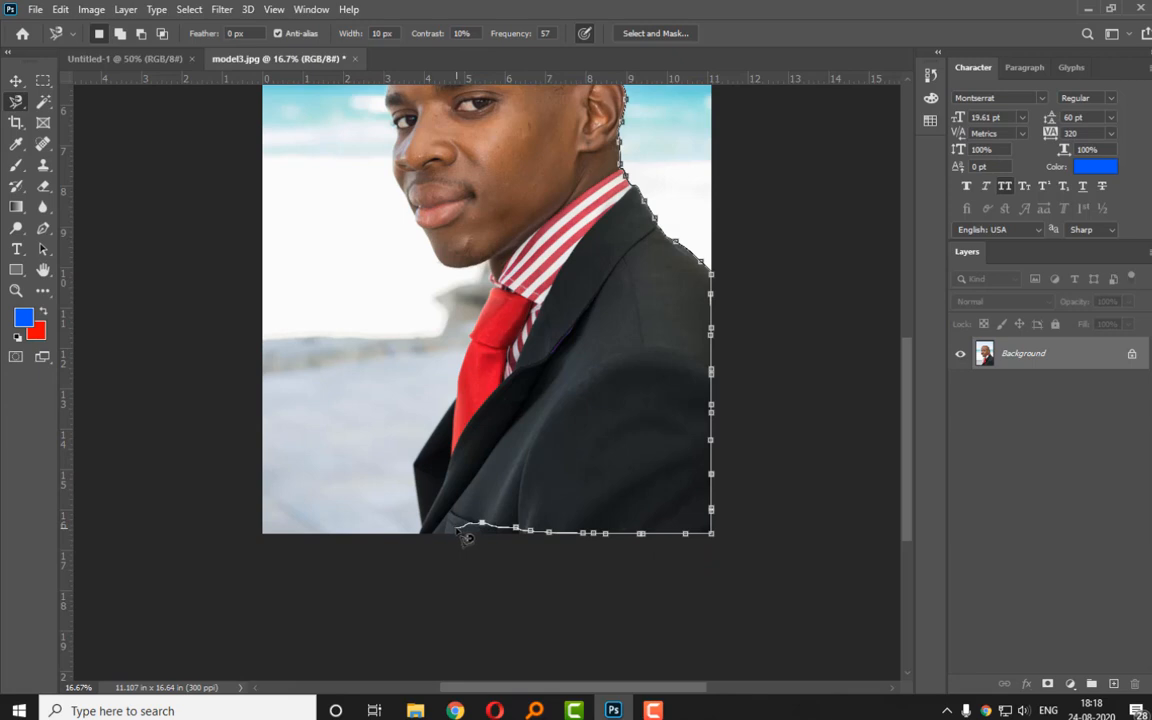
key(BackSpace)
key(BackSpace)
key(BackSpace)
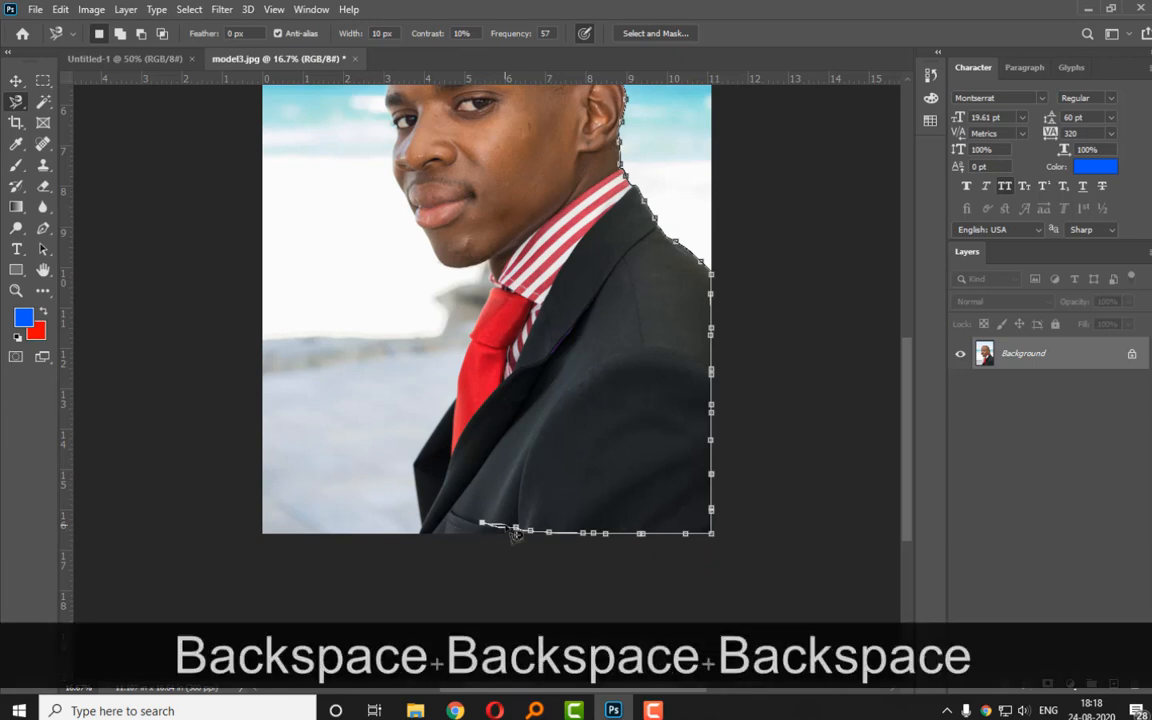
key(BackSpace)
key(BackSpace)
key(Delete)
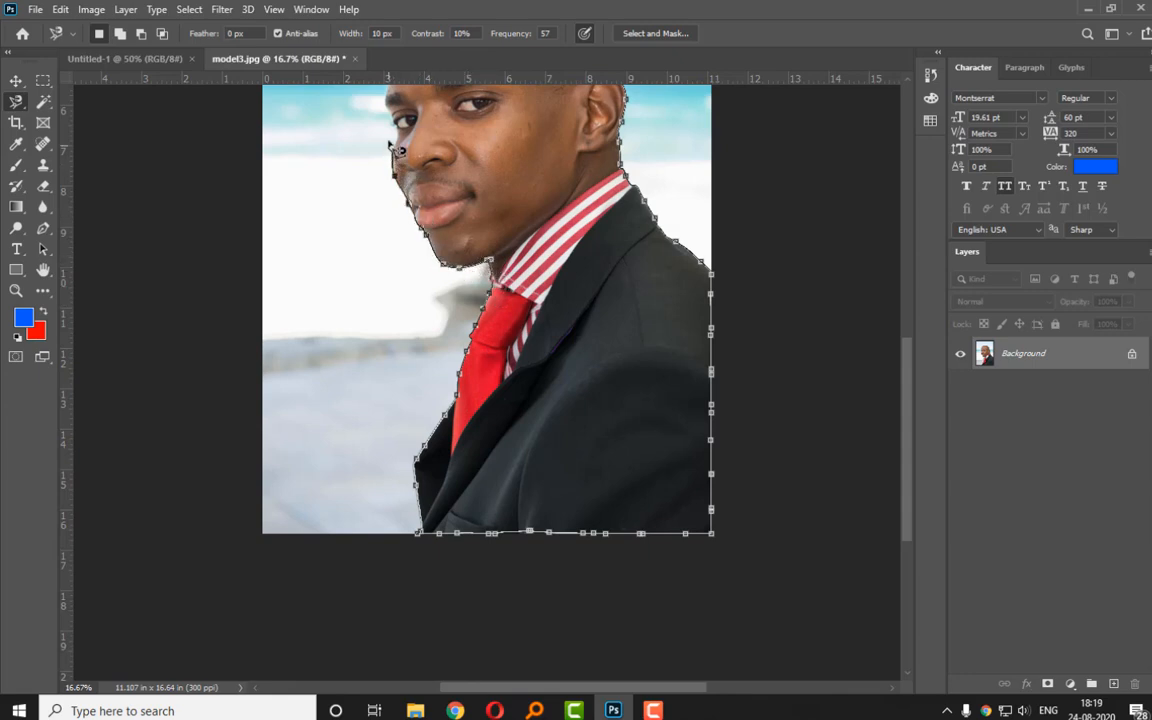
Remove the stray Magnetic Lasso anchor points above the forehead and close the outline into a selection of the man.
scroll(398, 146, up, 3)
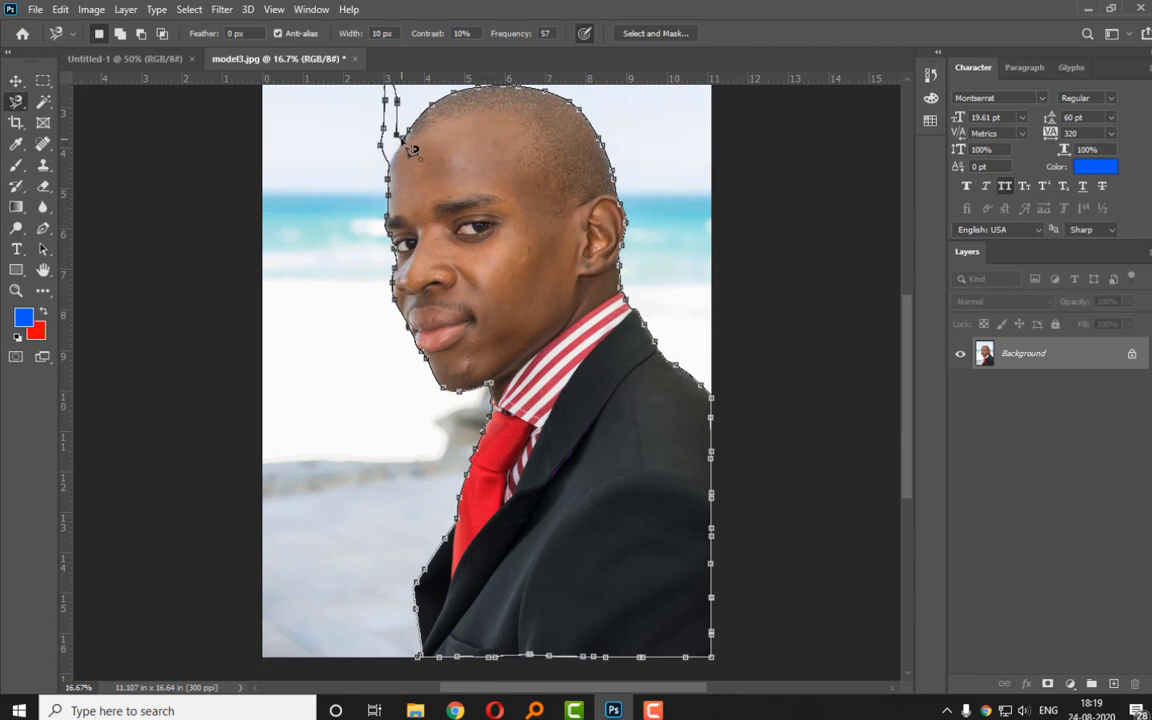
key(Delete)
key(Delete)
key(Delete)
key(Delete)
key(Delete)
key(Delete)
key(Delete)
key(Delete)
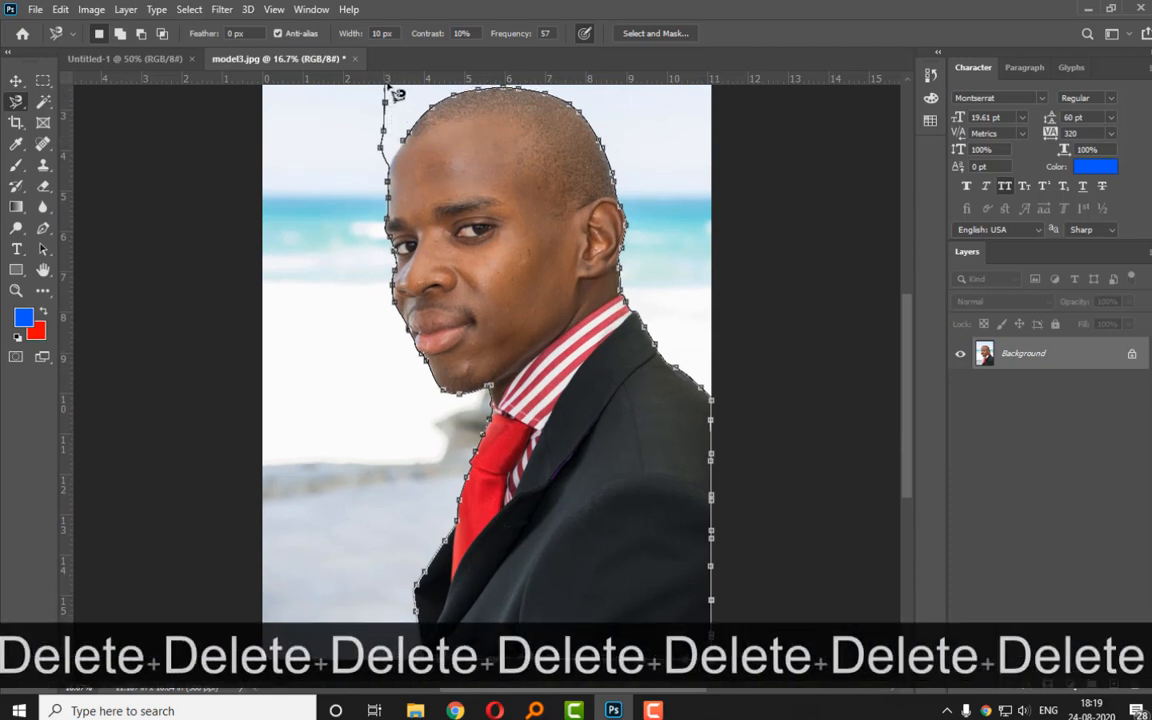
scroll(394, 104, up, 1)
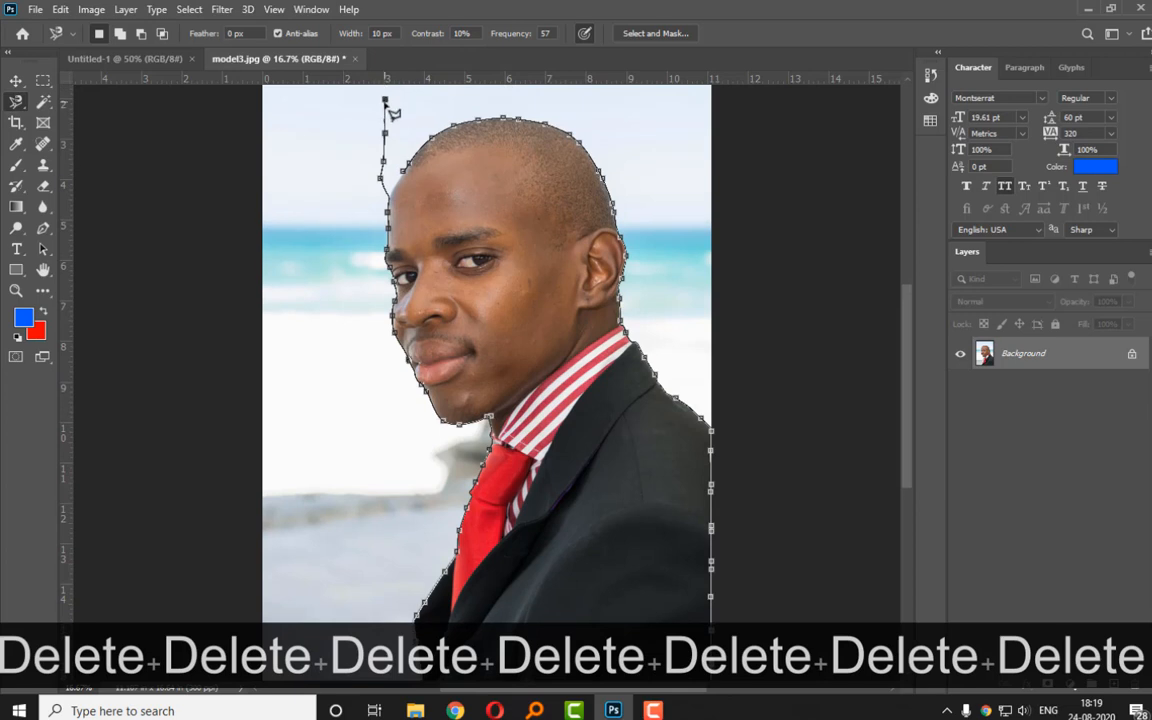
key(Delete)
key(Delete)
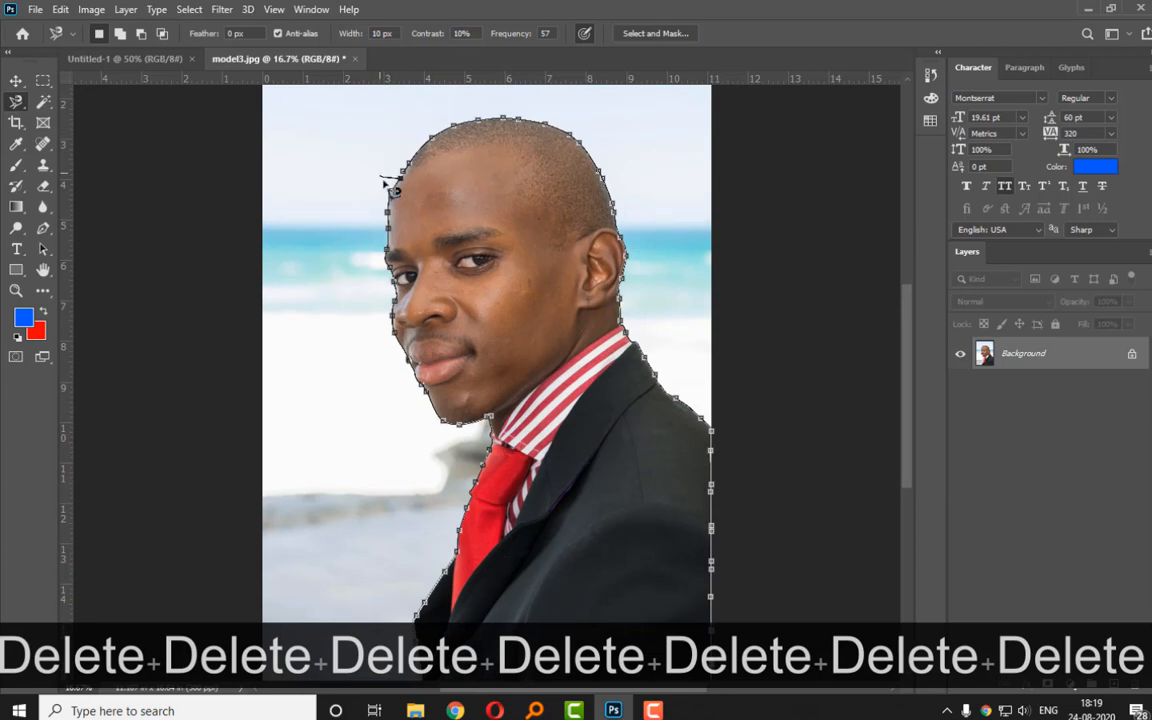
double_click(413, 180)
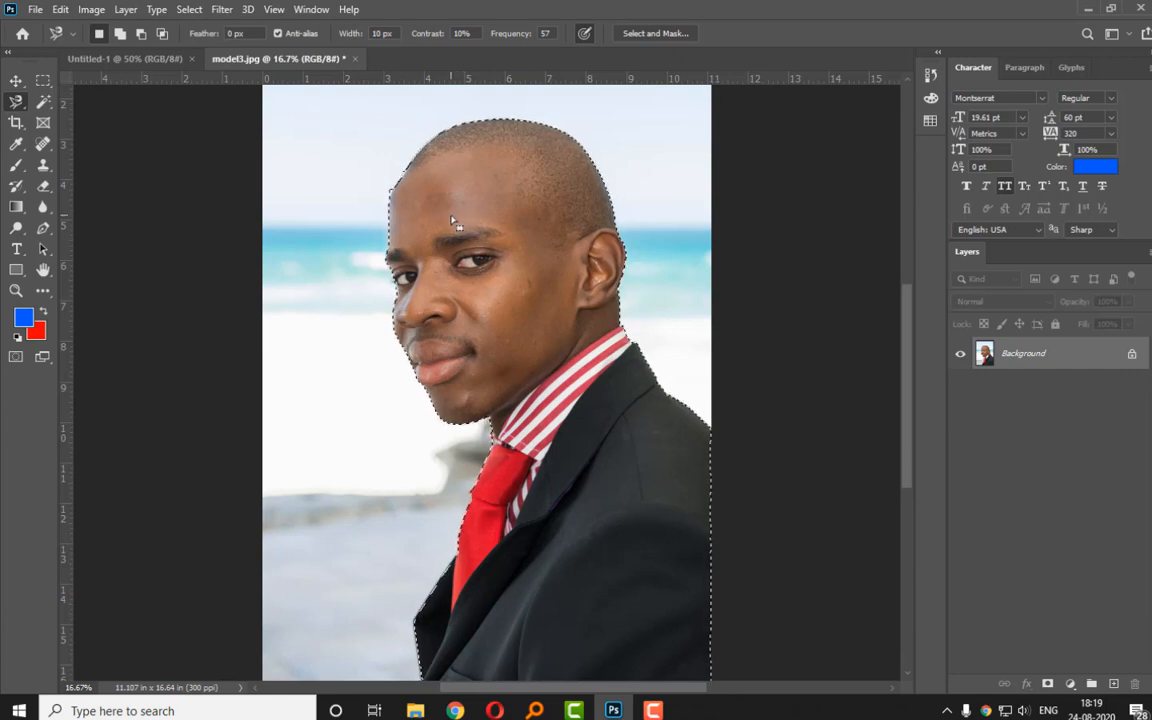
Subtract the excess selection corner beside the forehead using the Polygonal Lasso tool.
key(ctrl+equal)
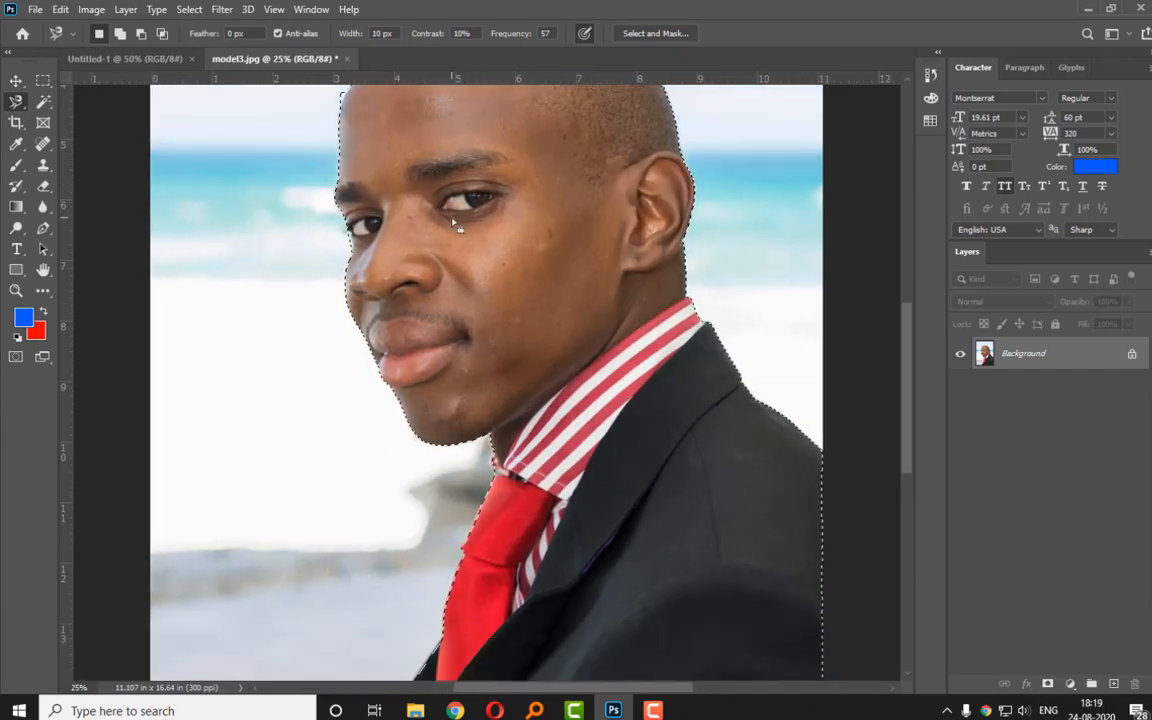
key(space)
drag(357, 139, 425, 289)
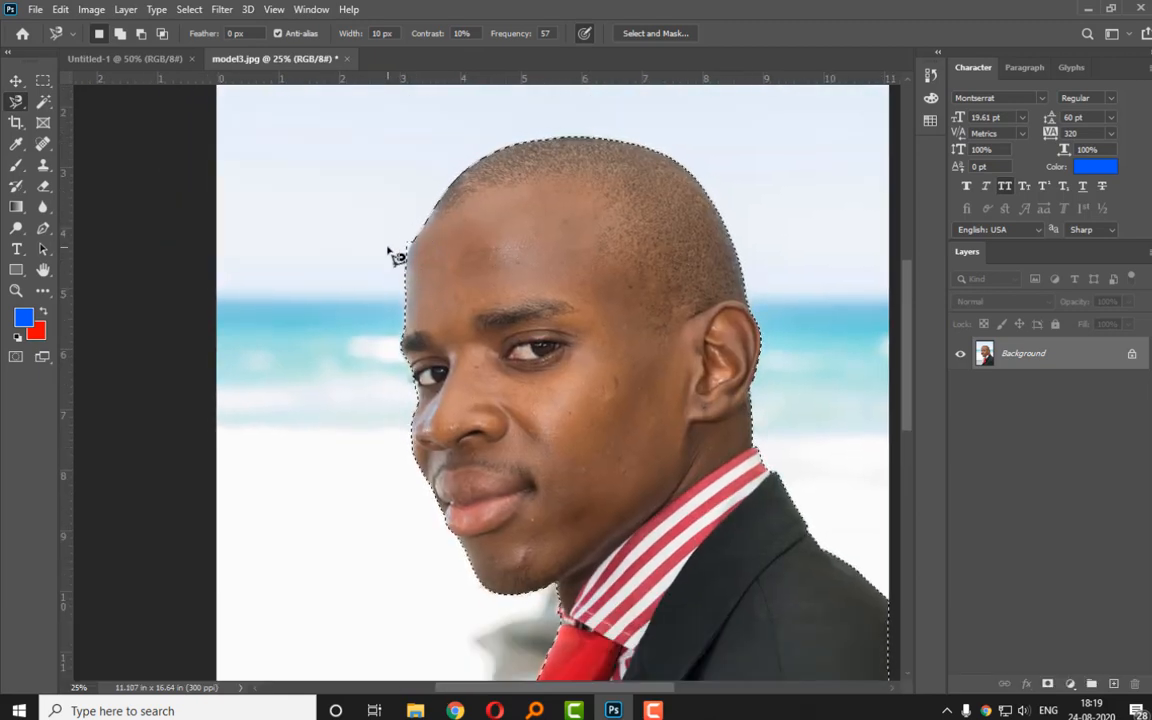
key(ctrl+equal)
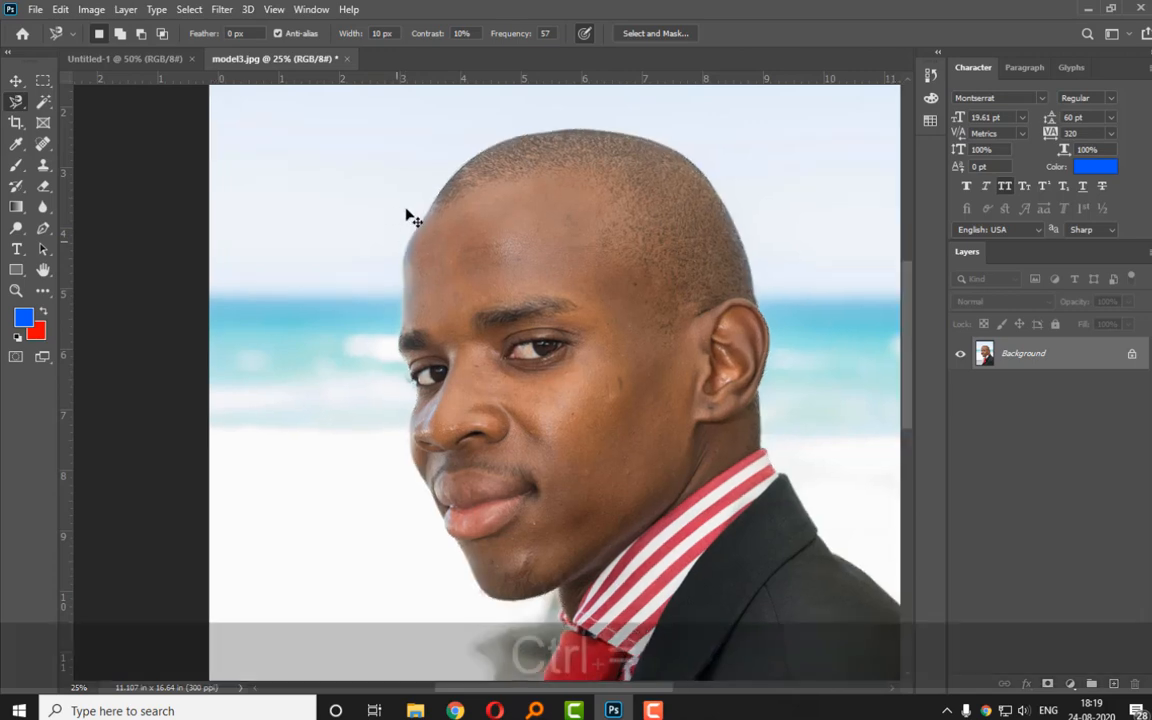
key(ctrl+equal)
key(space)
drag(360, 121, 370, 258)
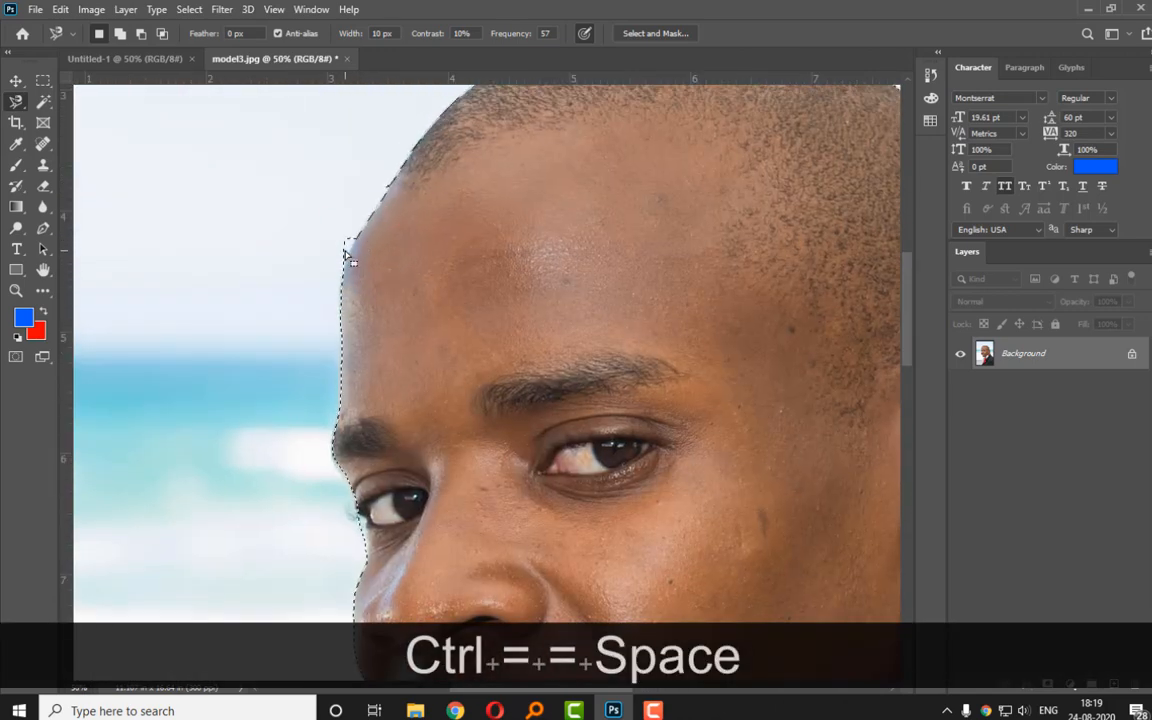
right_click(16, 101)
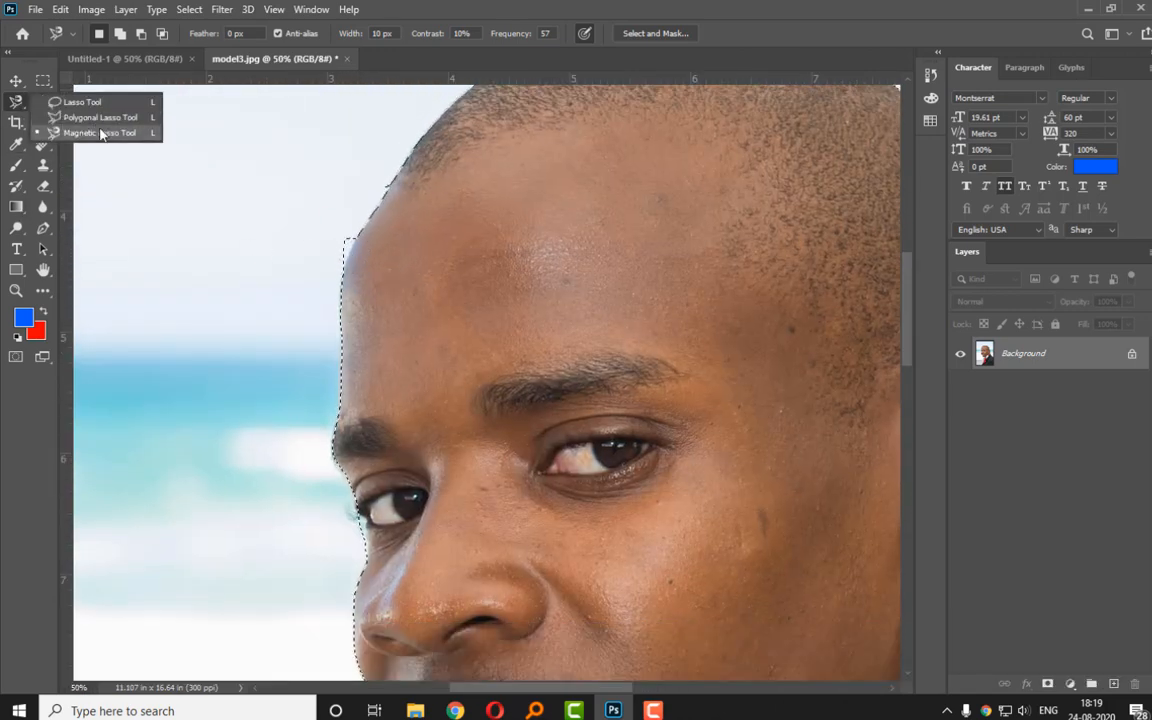
click(80, 117)
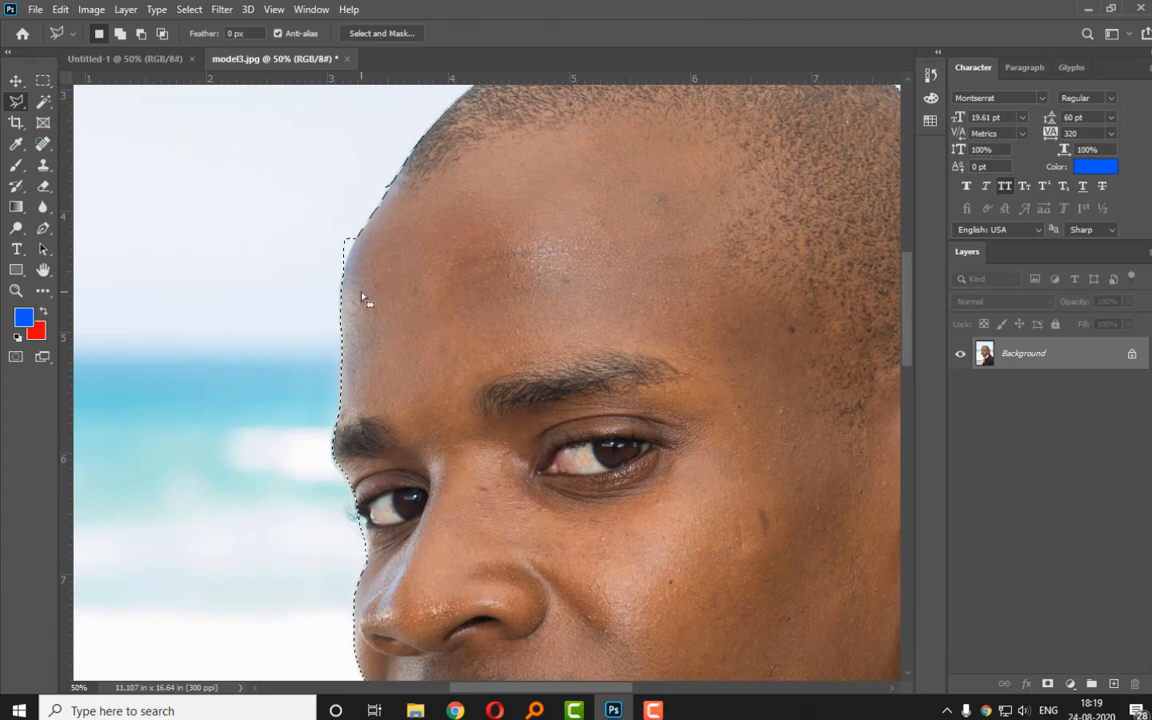
key(alt)
click(340, 274)
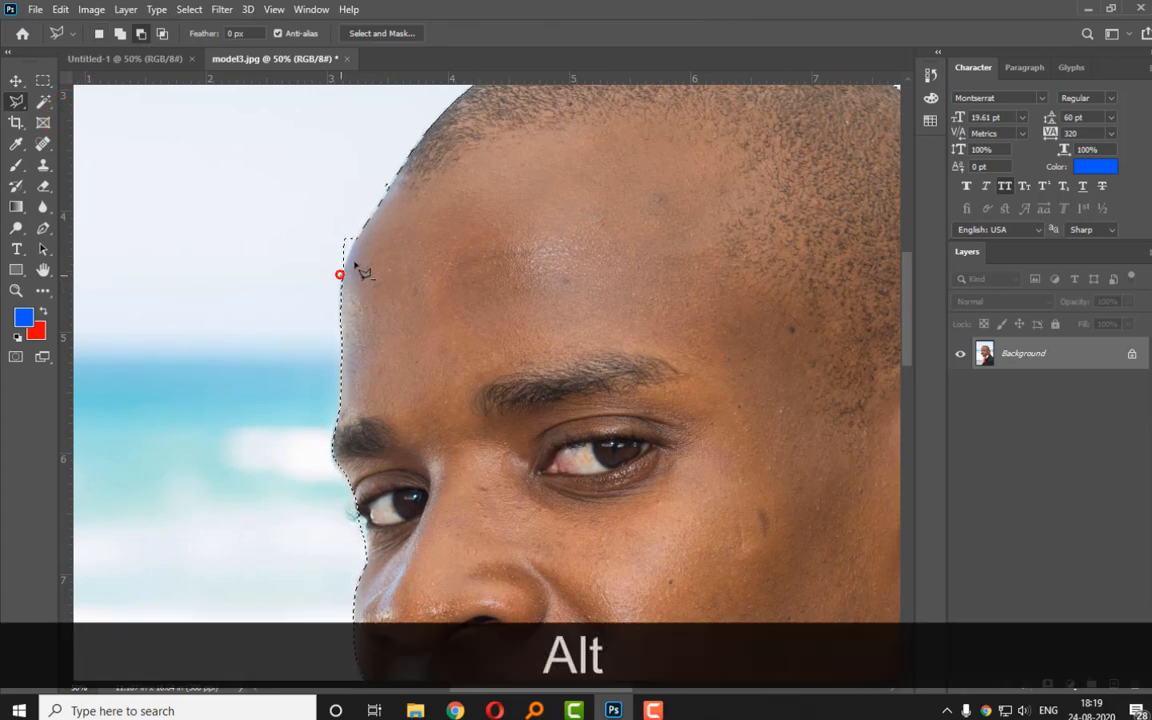
click(350, 245)
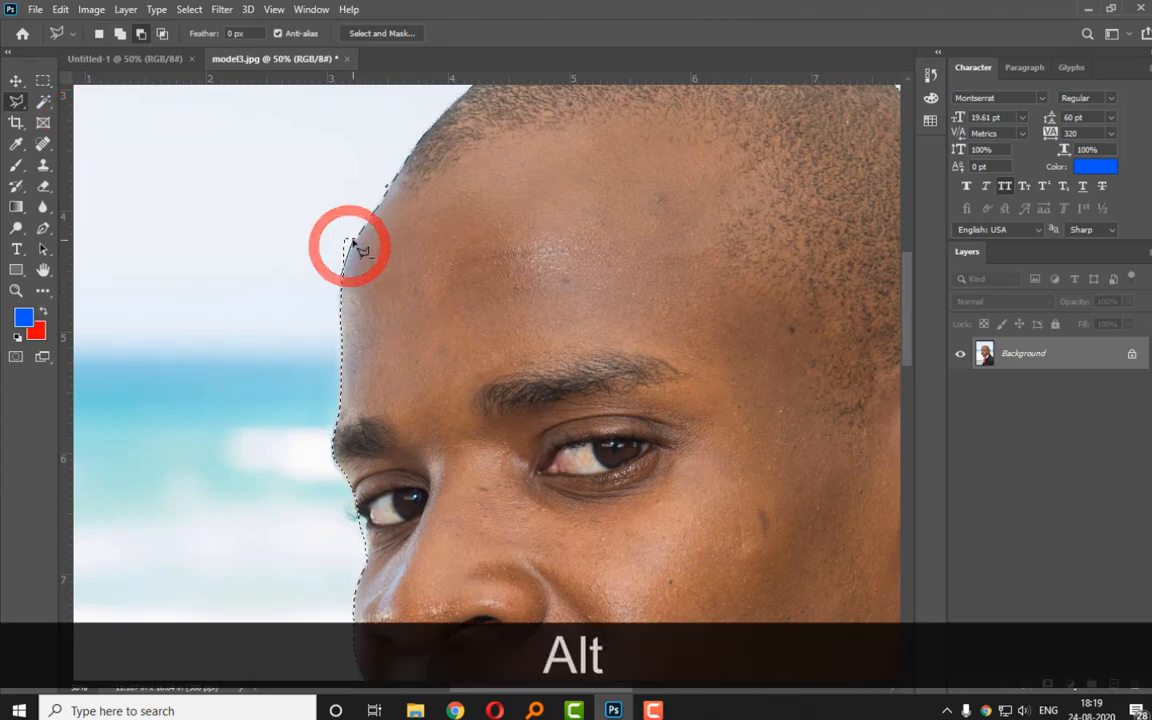
click(348, 207)
click(291, 208)
click(301, 286)
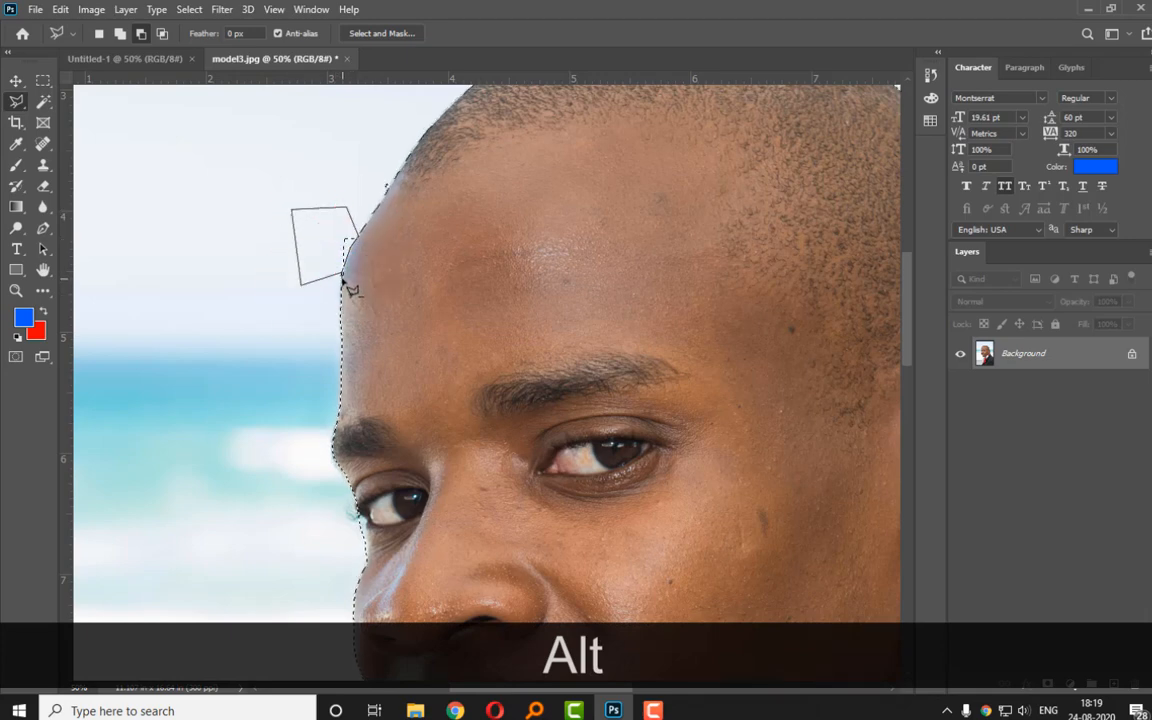
key(alt+Return)
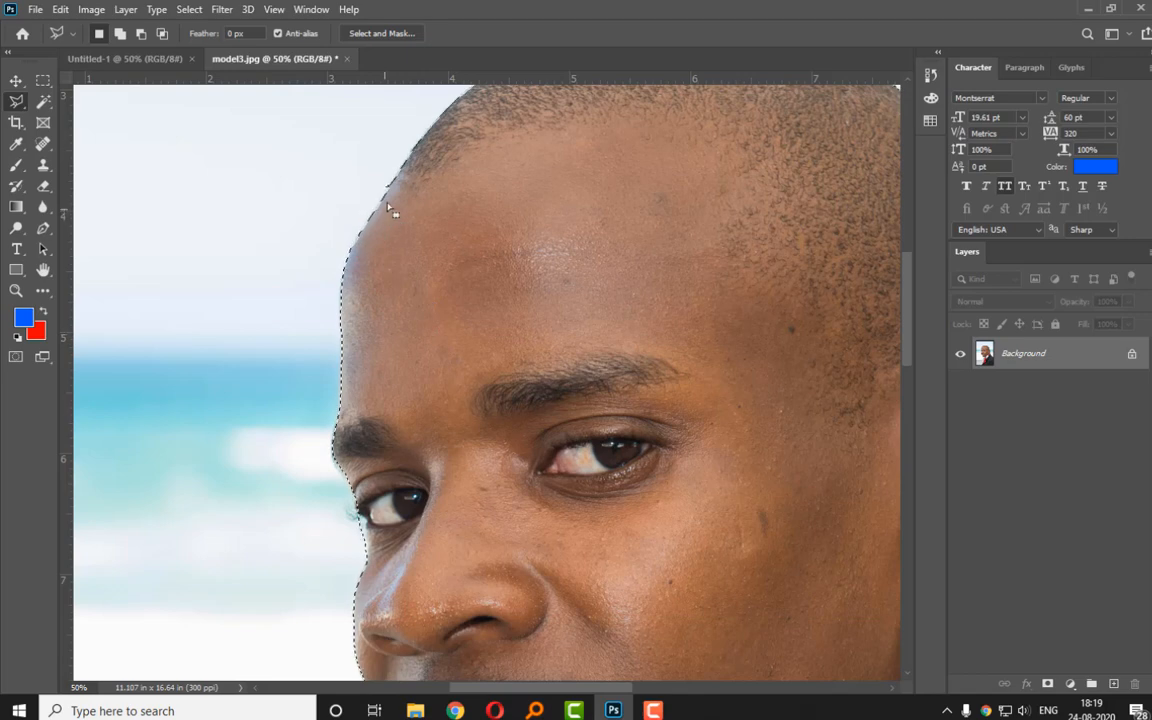
Subtract the small stray bump at the front hairline from the selection with the Polygonal Lasso.
key(alt)
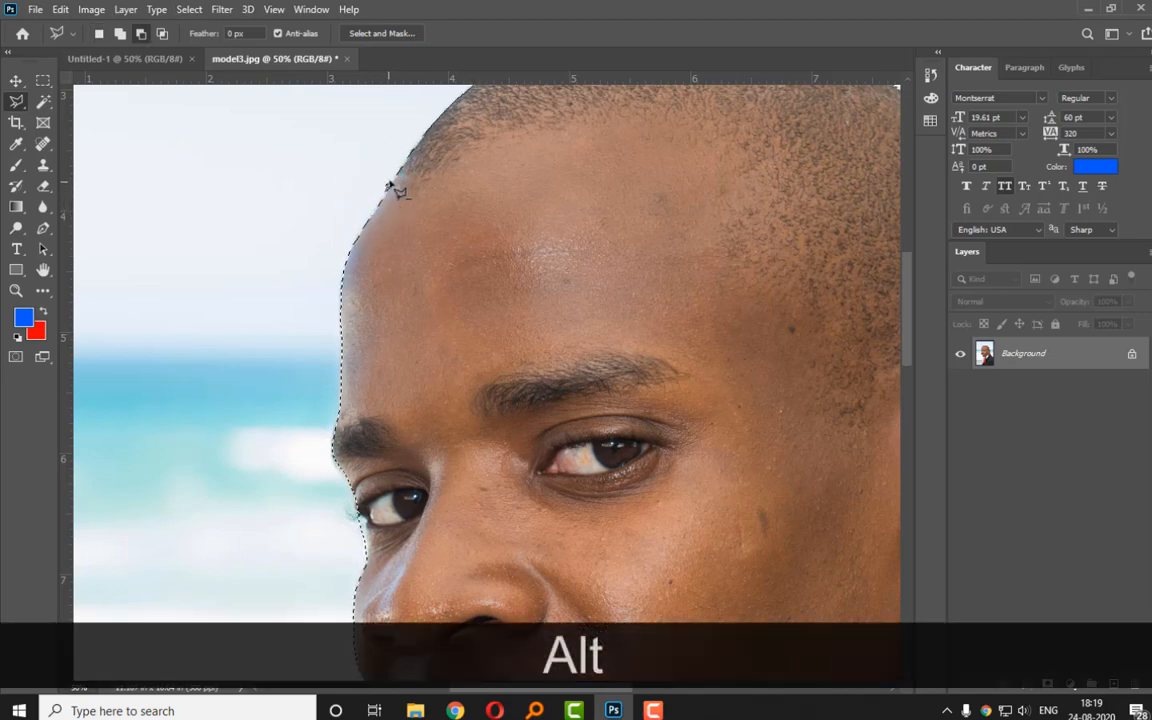
click(397, 179)
click(378, 148)
click(341, 161)
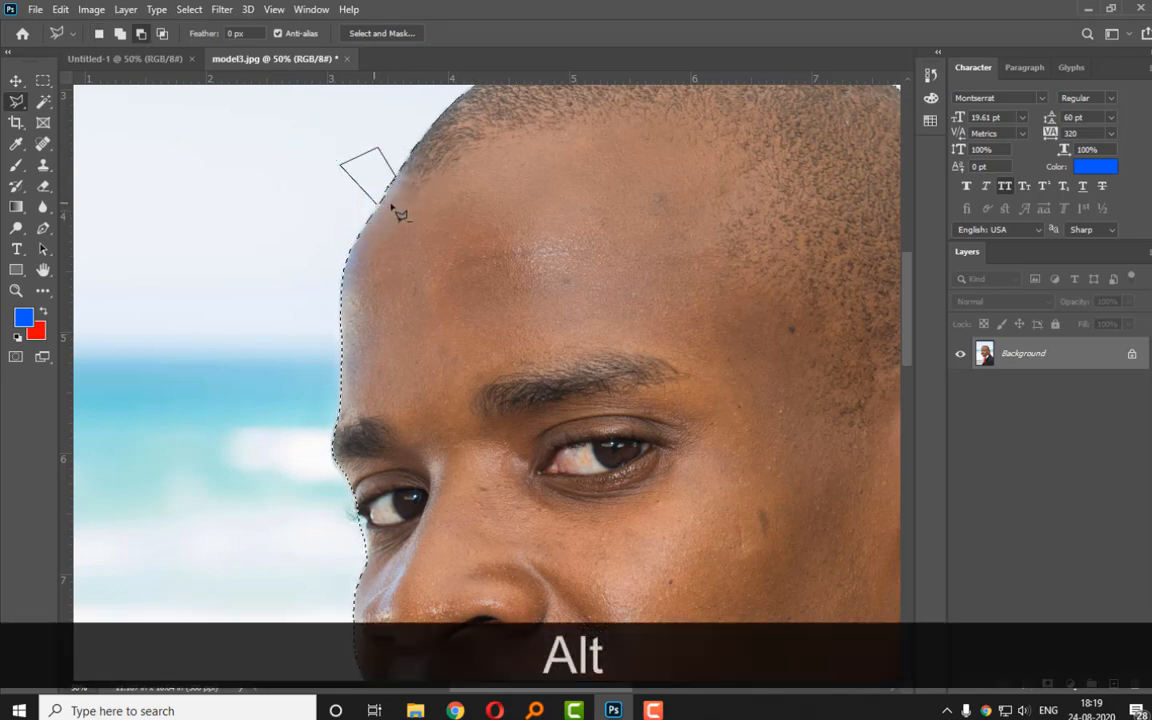
click(388, 187)
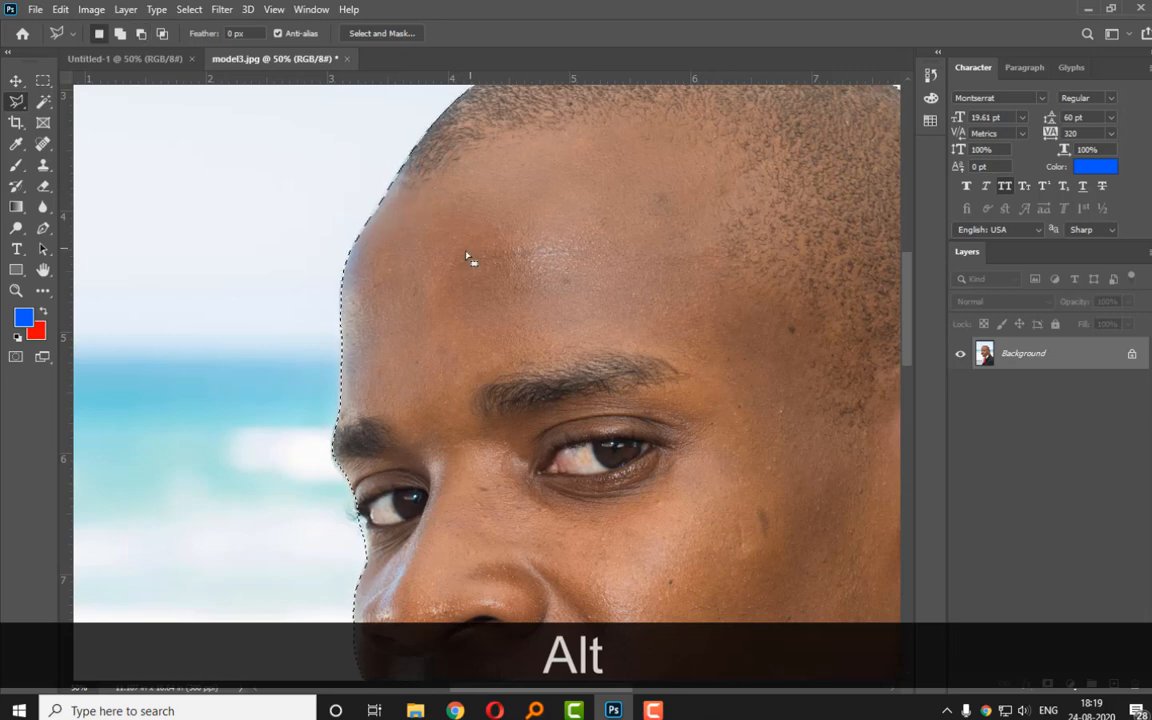
Review the selection outline around the head, collar and jacket, and look briefly at the blank Untitled-1 document.
key(ctrl+minus)
key(ctrl+minus)
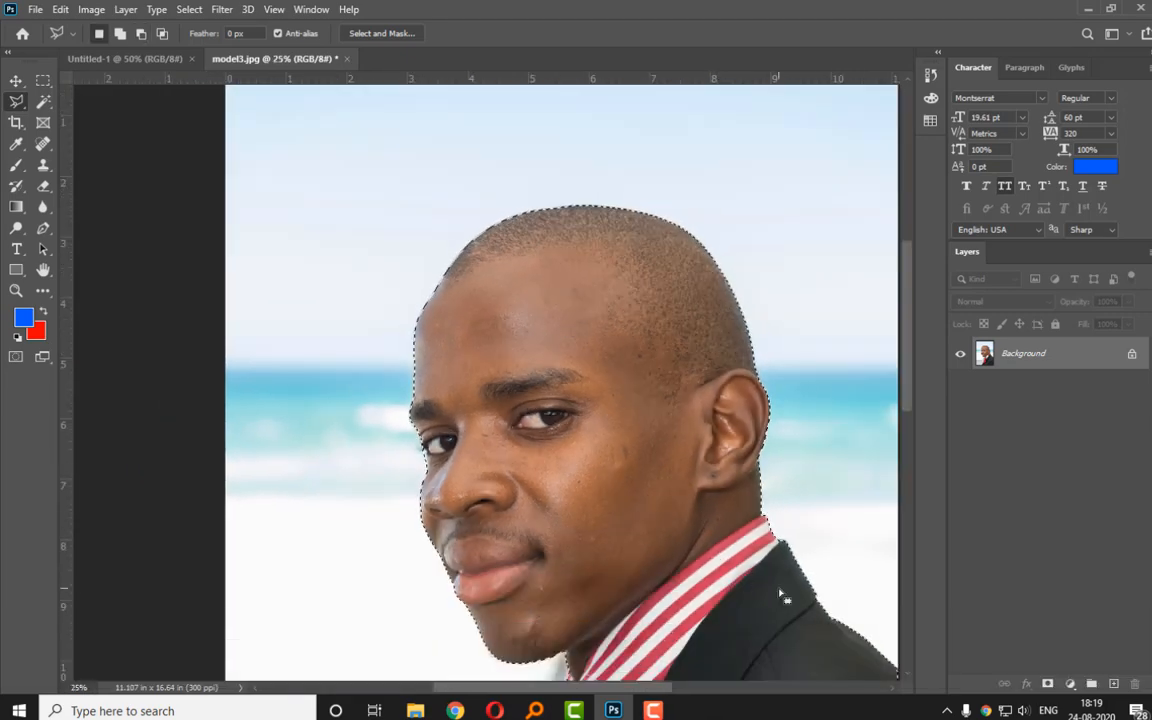
drag(795, 585, 675, 135)
drag(640, 437, 681, 566)
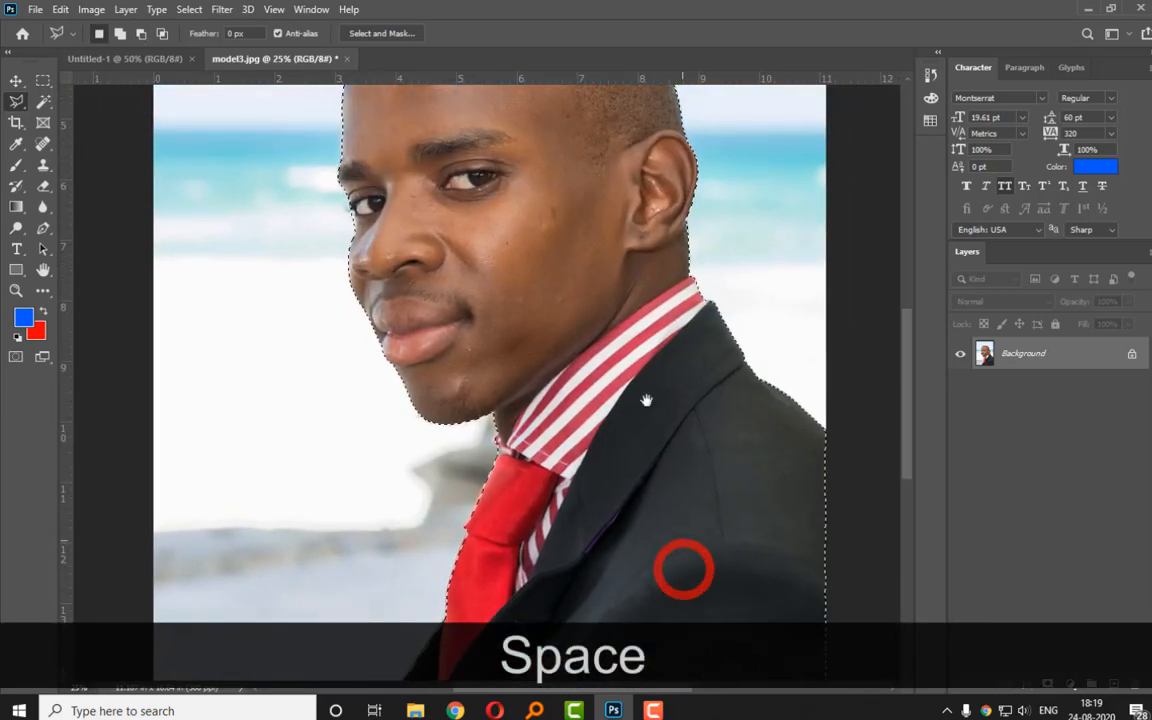
drag(596, 131, 617, 291)
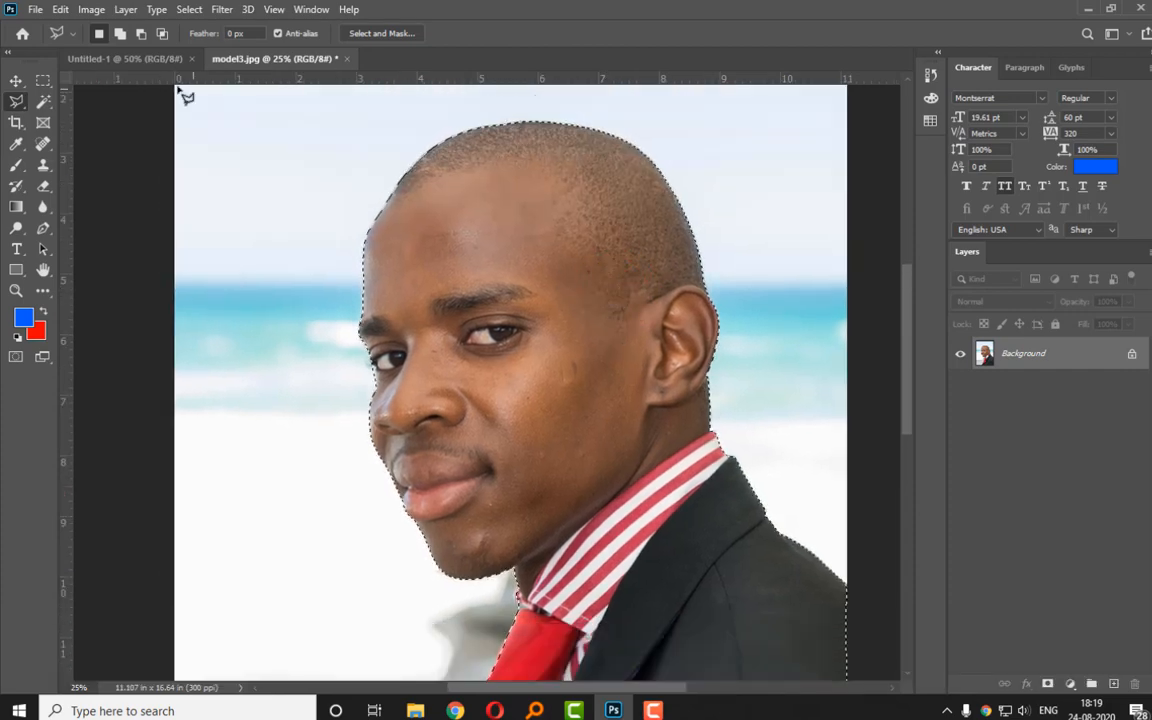
click(118, 59)
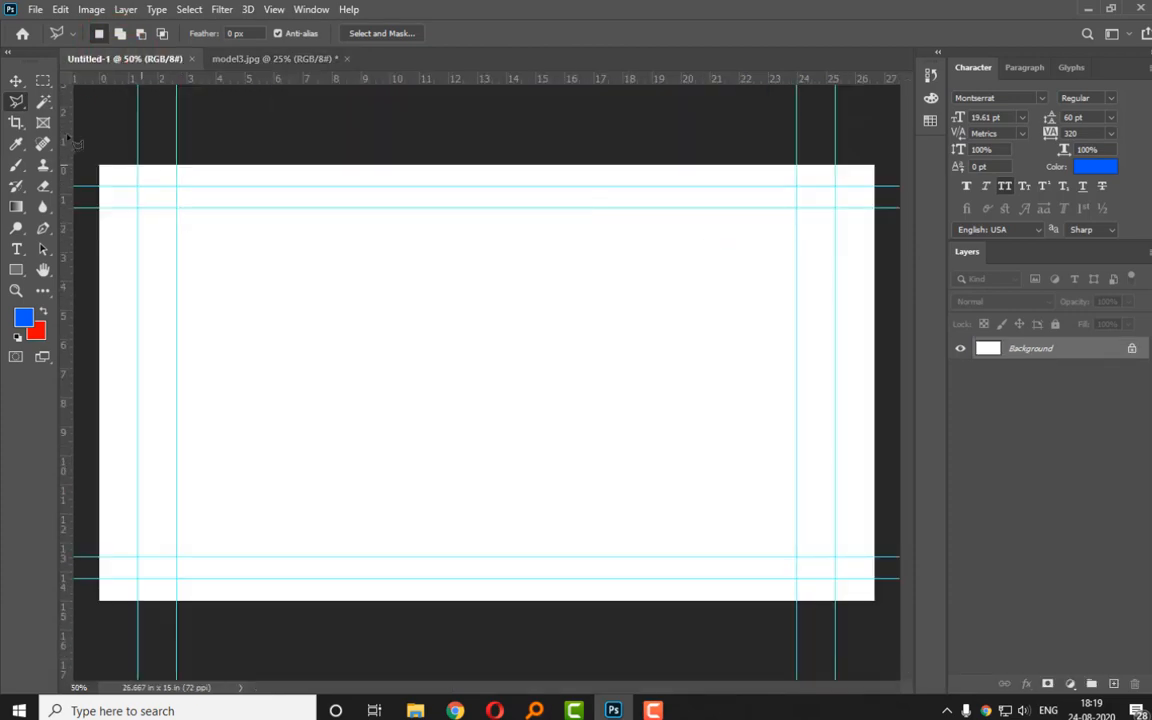
click(236, 58)
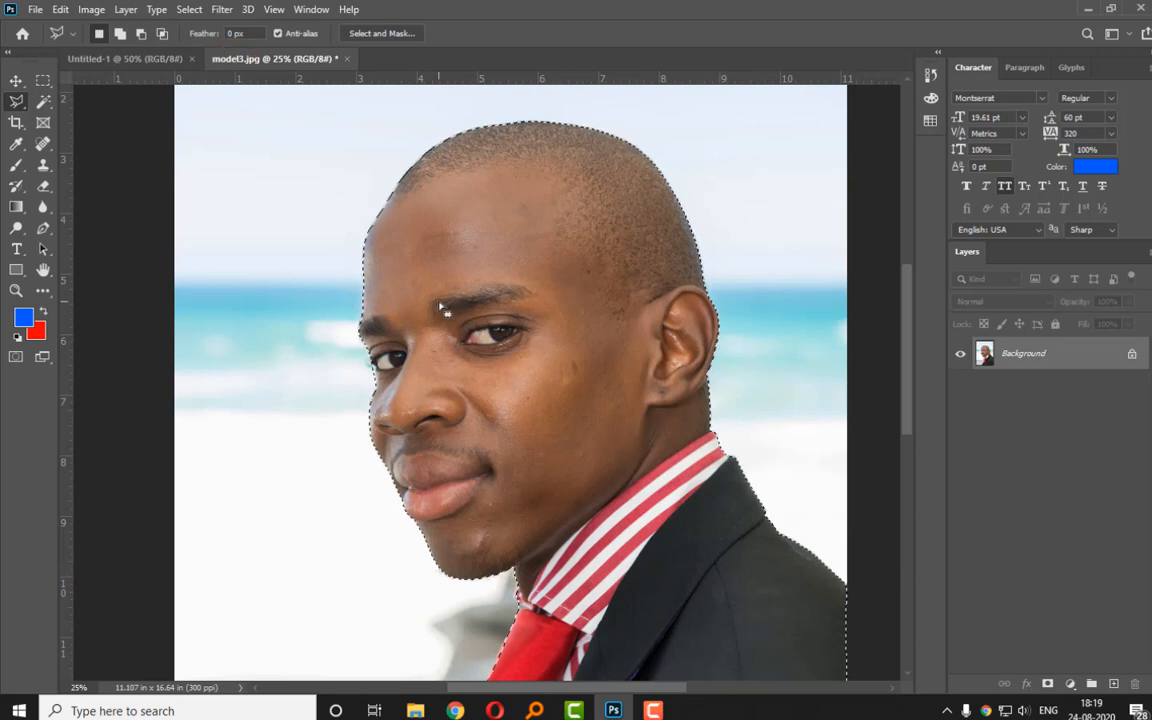
Try moving the selection outline off the man three times, undo each move, and return to the Polygonal Lasso tool.
drag(472, 305, 278, 244)
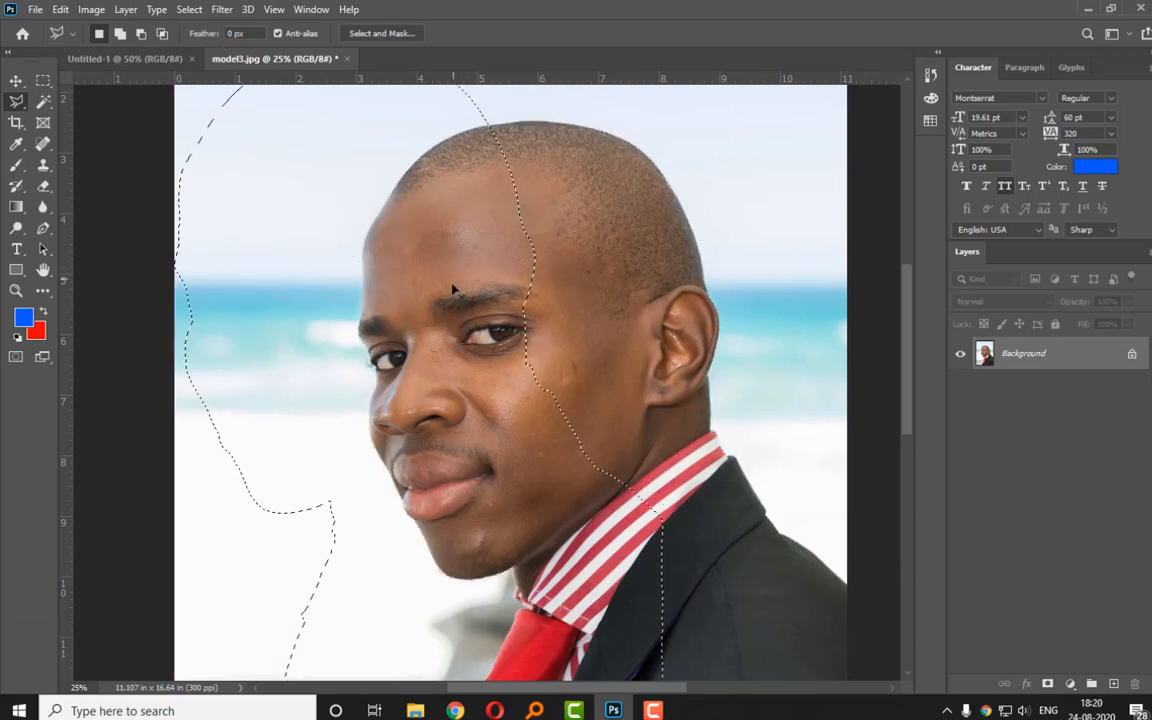
key(ctrl+z)
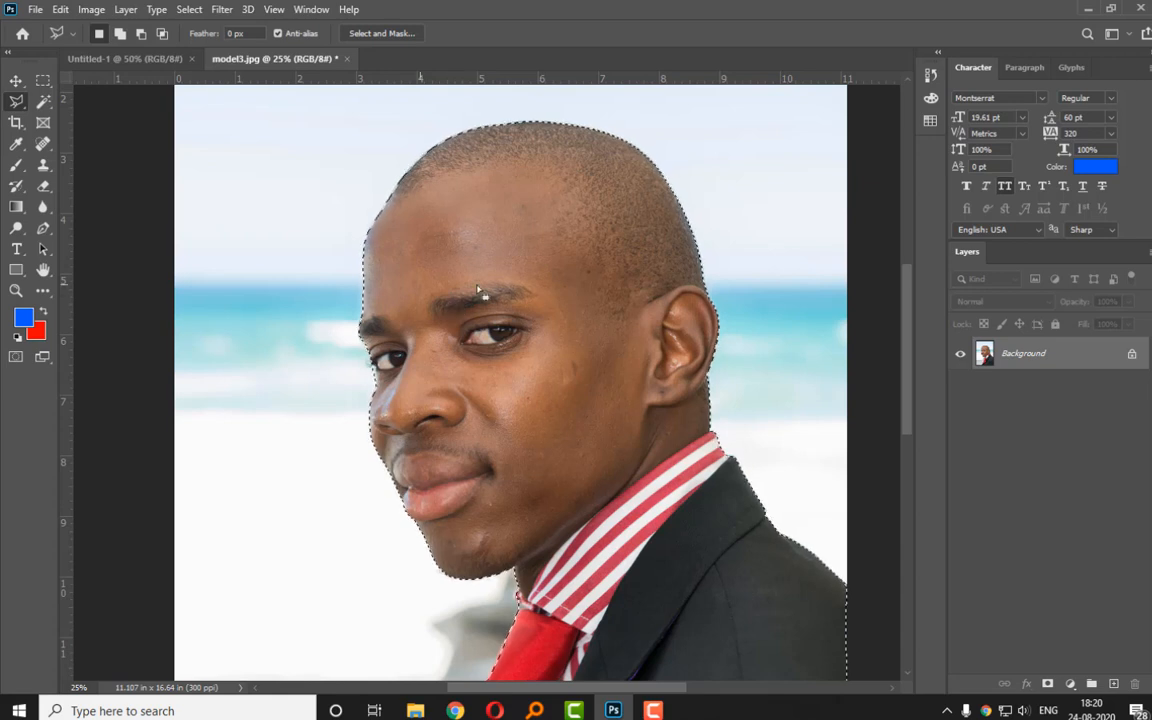
drag(477, 291, 234, 206)
key(ctrl+z)
drag(490, 205, 256, 166)
key(ctrl+z)
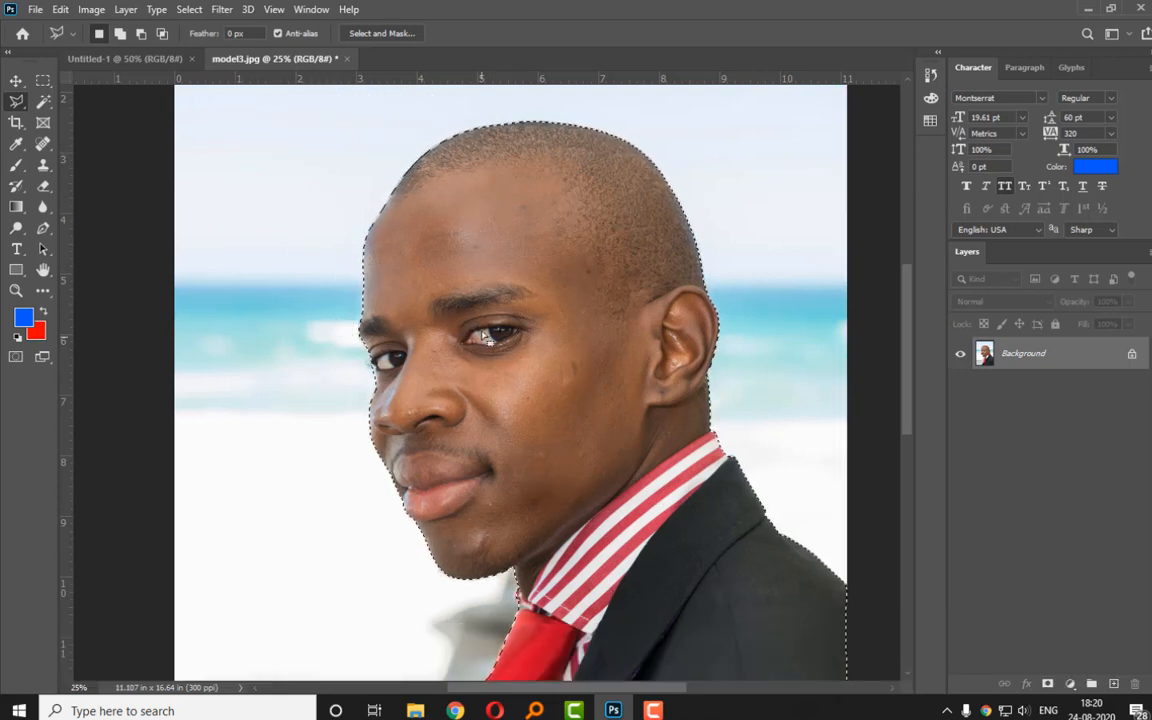
click(18, 84)
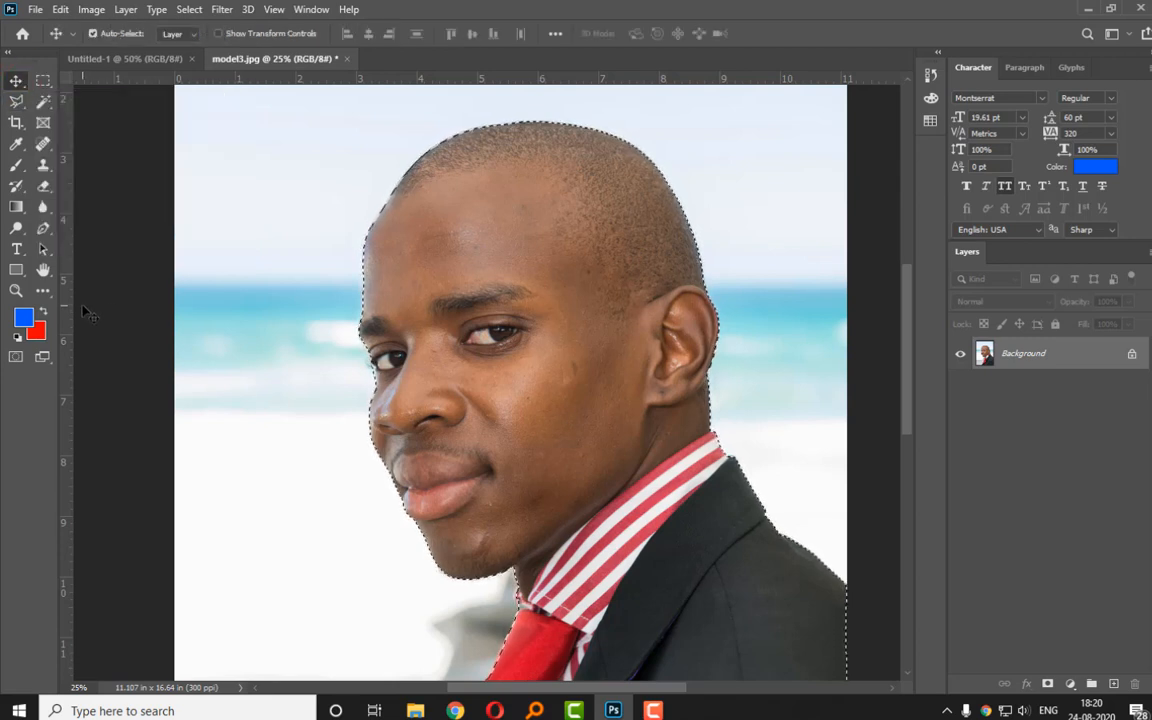
click(17, 103)
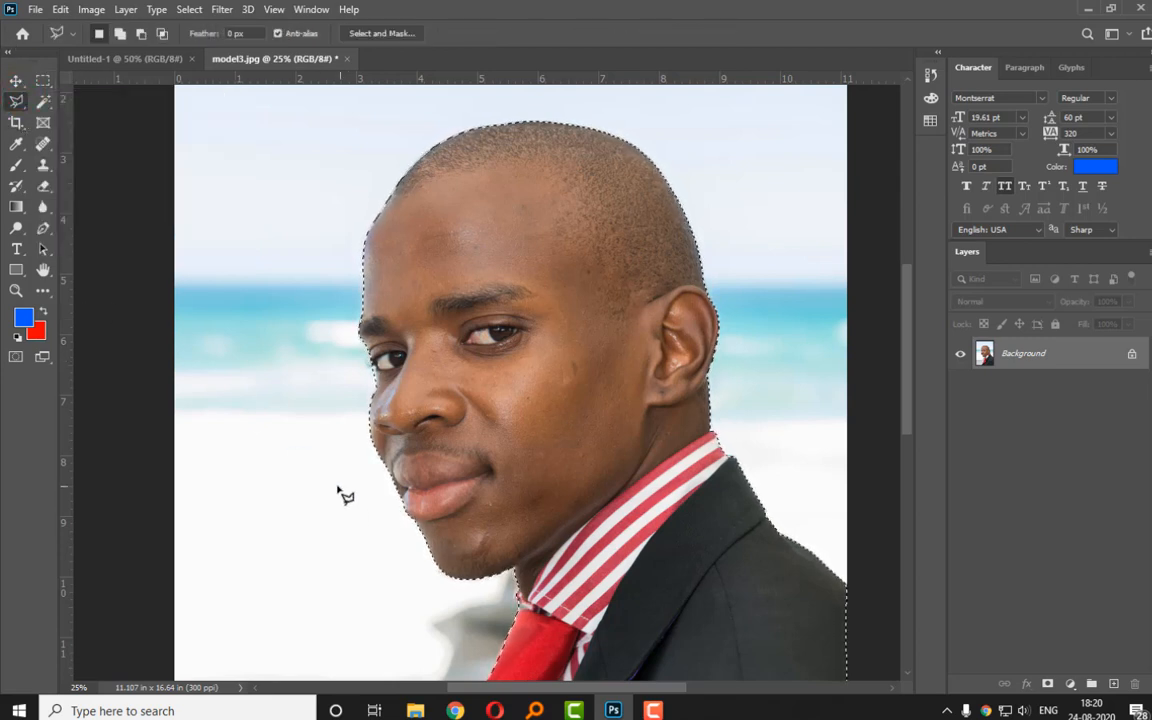
Copy the selected man from model3.jpg into the Untitled-1 document with the Move tool and position the cutout on the canvas.
key(v)
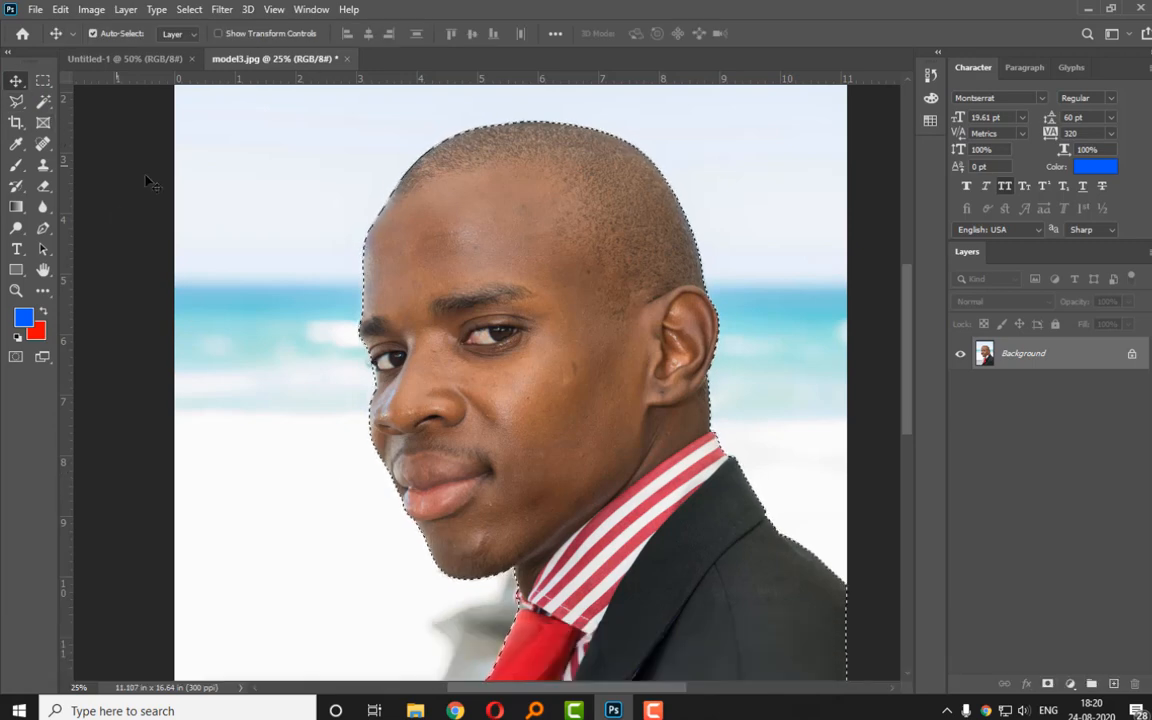
drag(484, 258, 463, 445)
drag(481, 342, 486, 379)
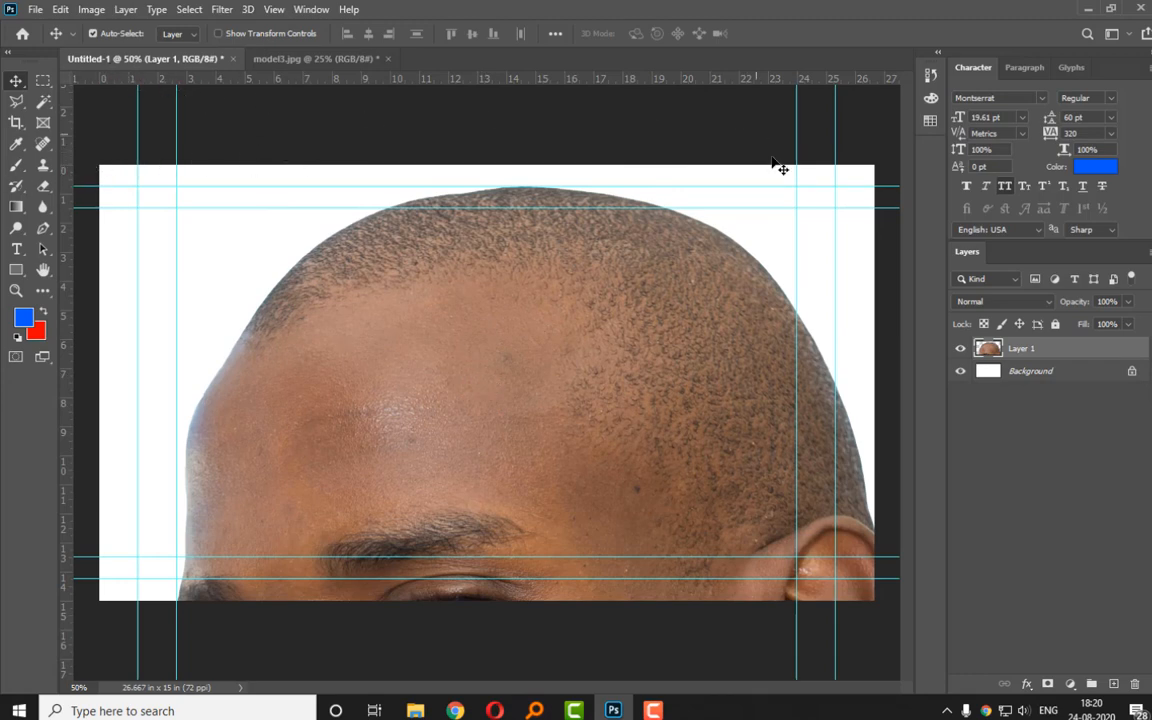
Check the pixel dimensions and resolution of model3.jpg in Image Size, and close the dialog without changes.
click(290, 58)
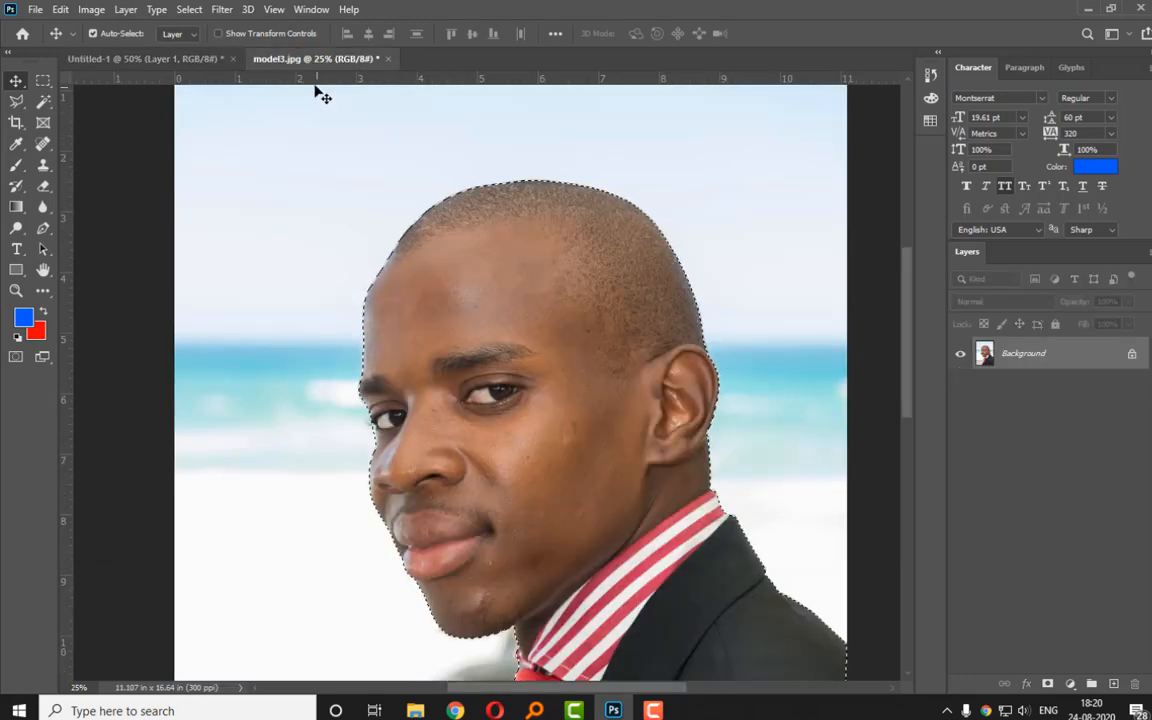
click(92, 10)
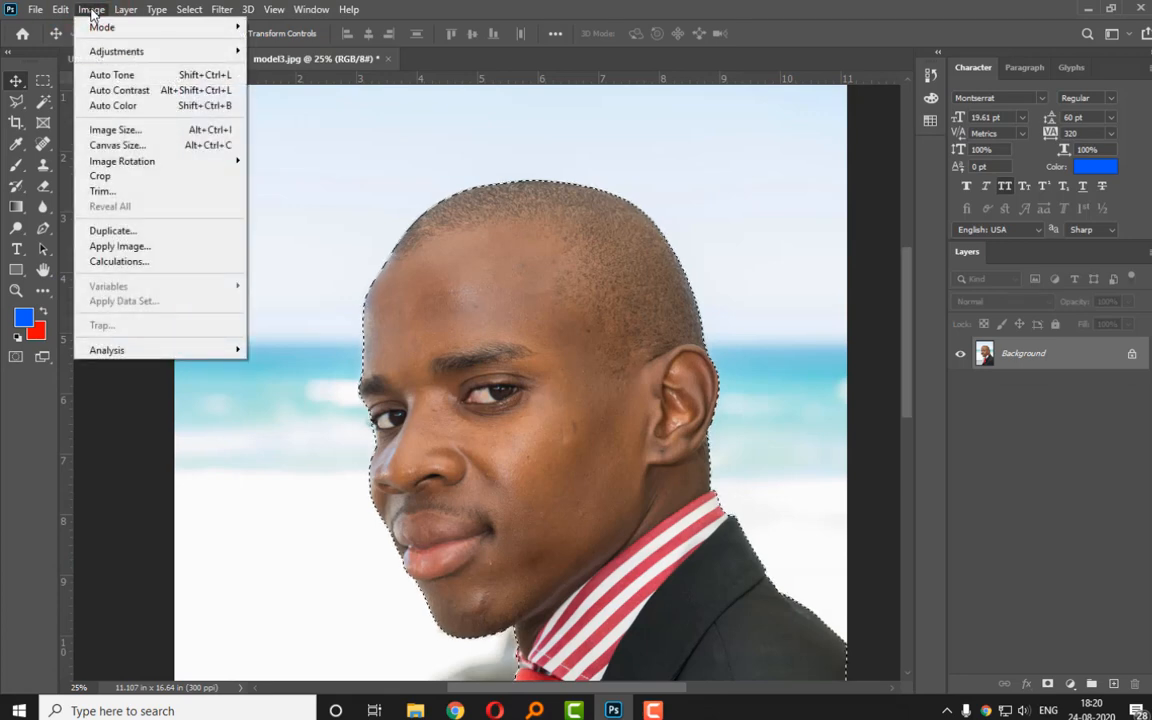
click(116, 129)
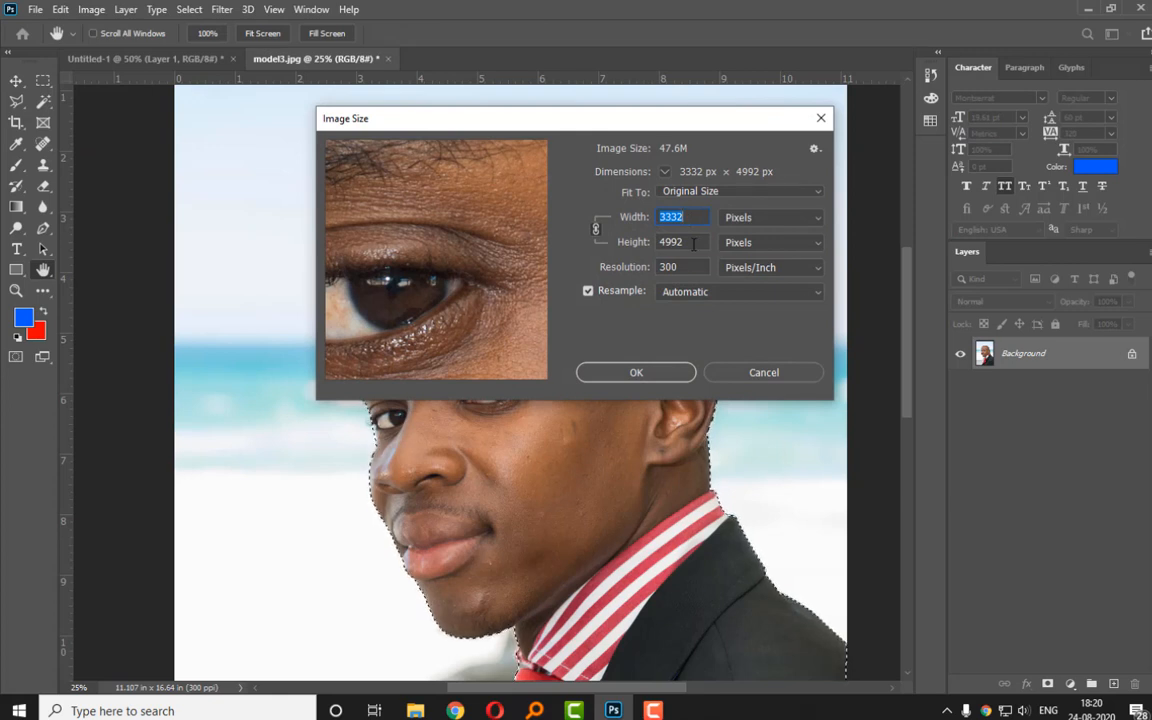
key(Tab)
key(Tab)
click(776, 371)
key(v)
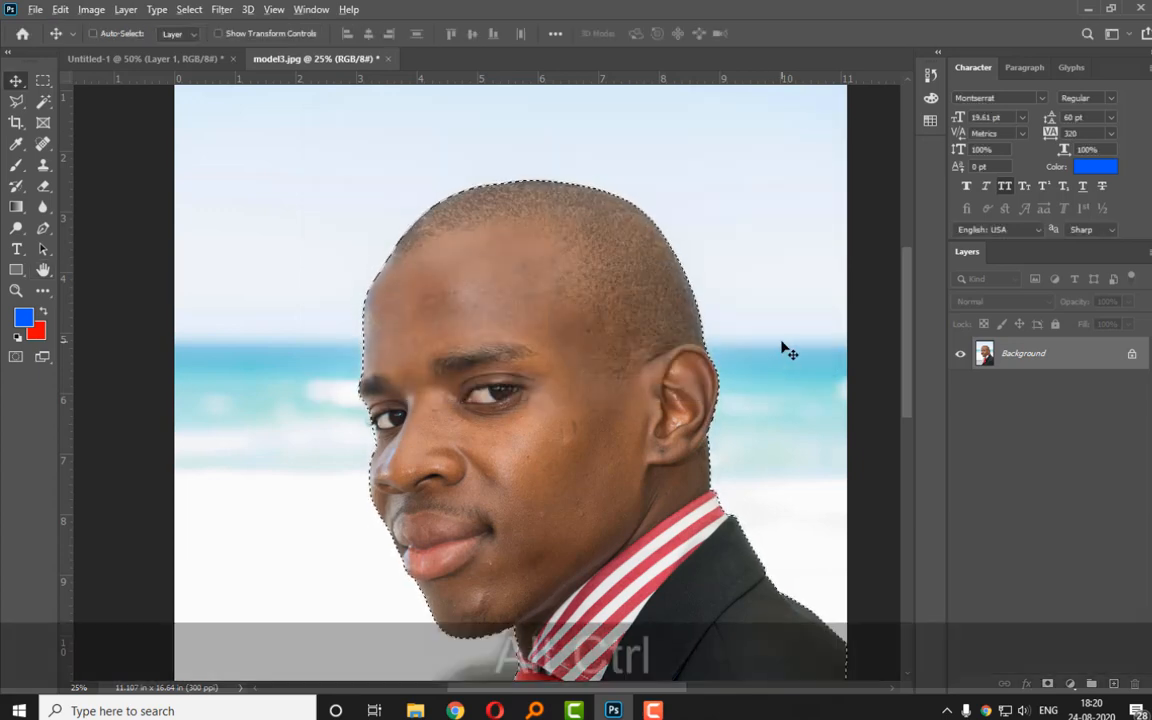
View the top of the man's head in model3.jpg at 100% zoom and deselect the selection.
key(ctrl+alt+KP_0)
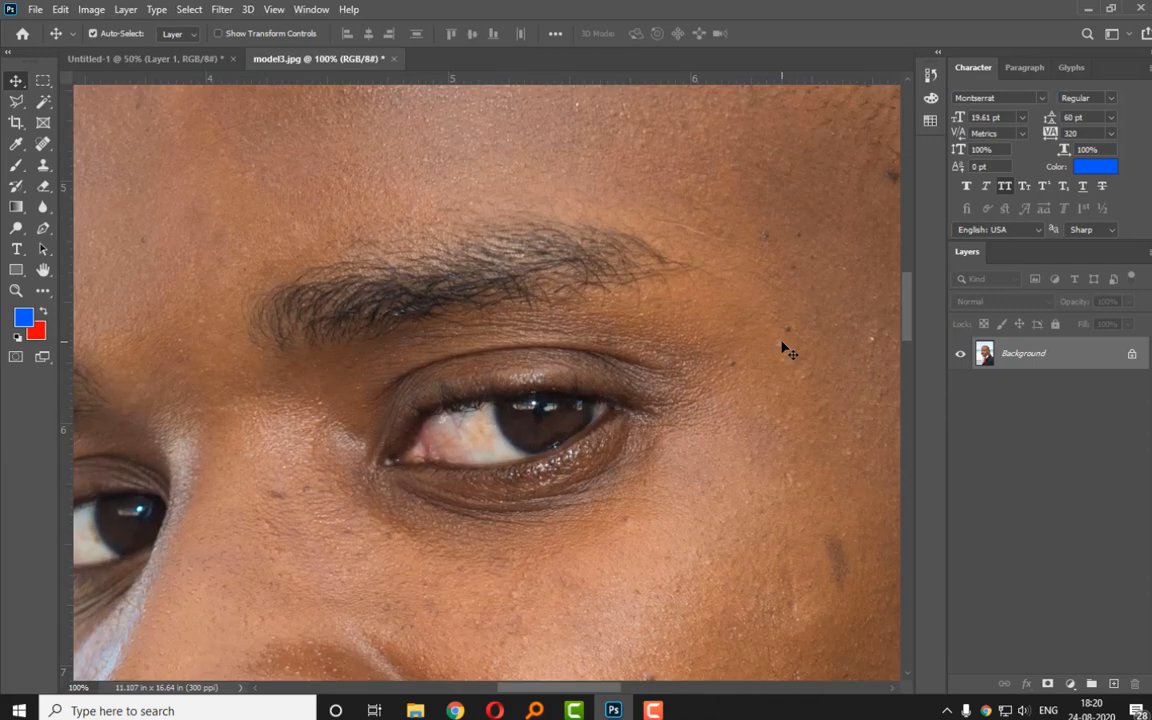
key(space)
drag(380, 159, 357, 414)
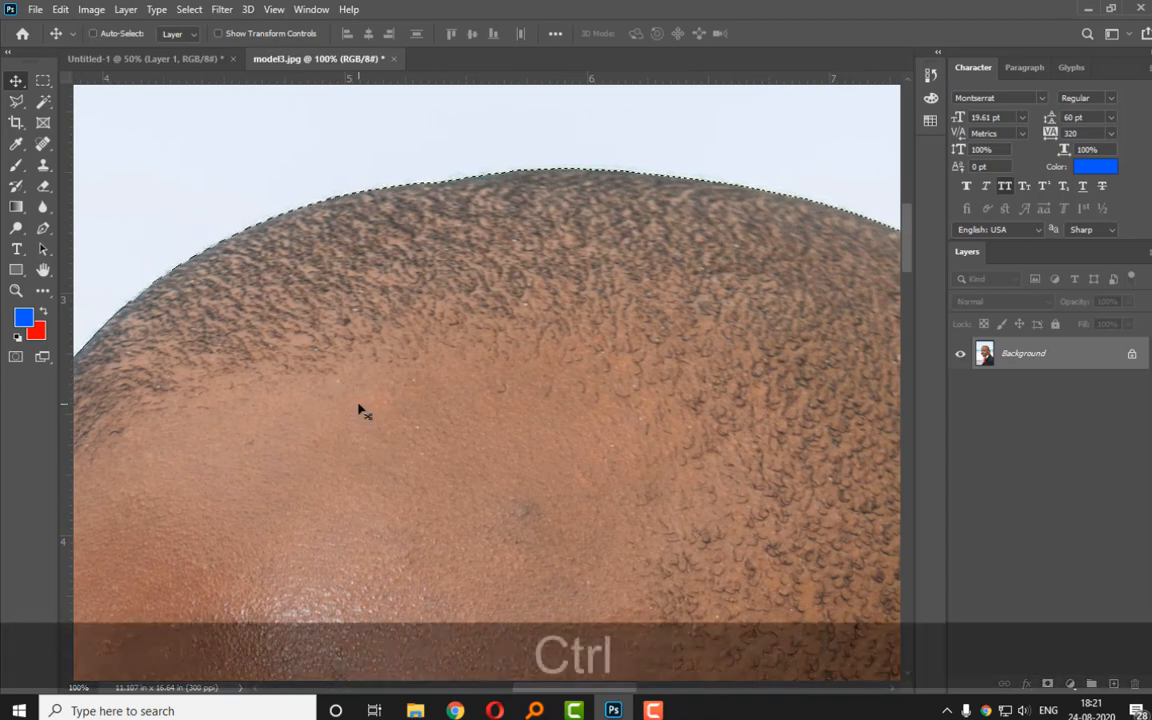
key(ctrl+d)
Move the man's cutout layer around the Untitled-1 canvas to show the collar and jacket, and bring the head back into the frame.
click(185, 58)
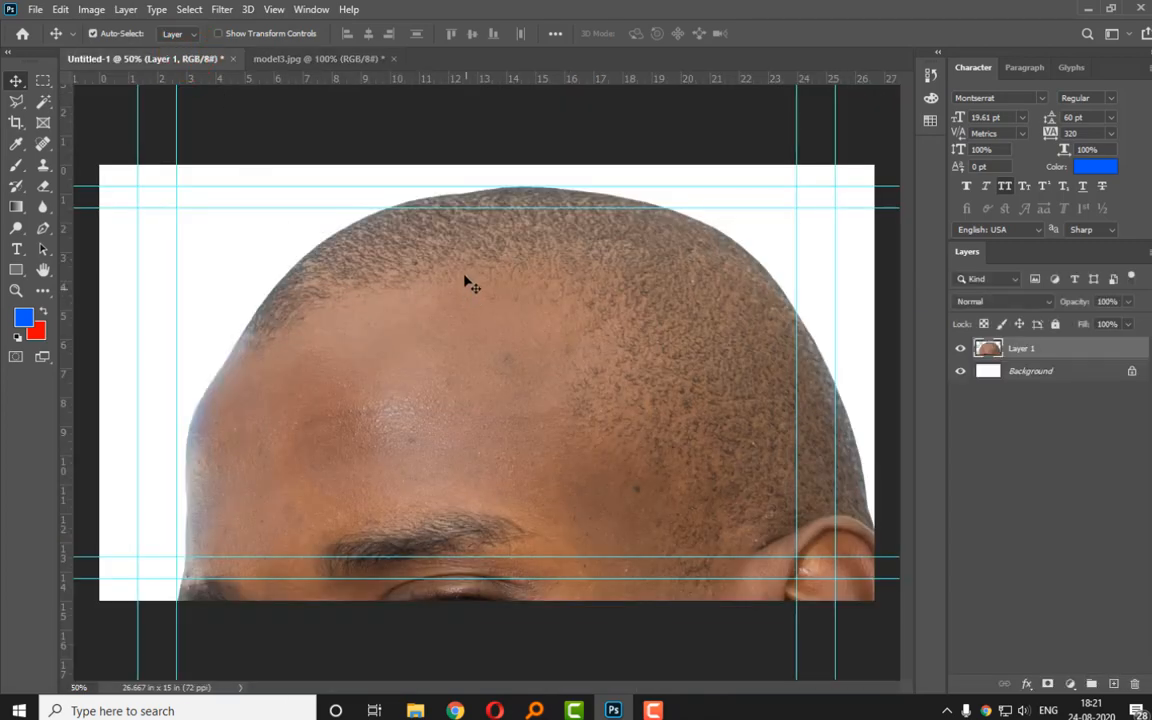
drag(352, 397, 273, 408)
drag(652, 437, 461, 105)
drag(553, 404, 470, 172)
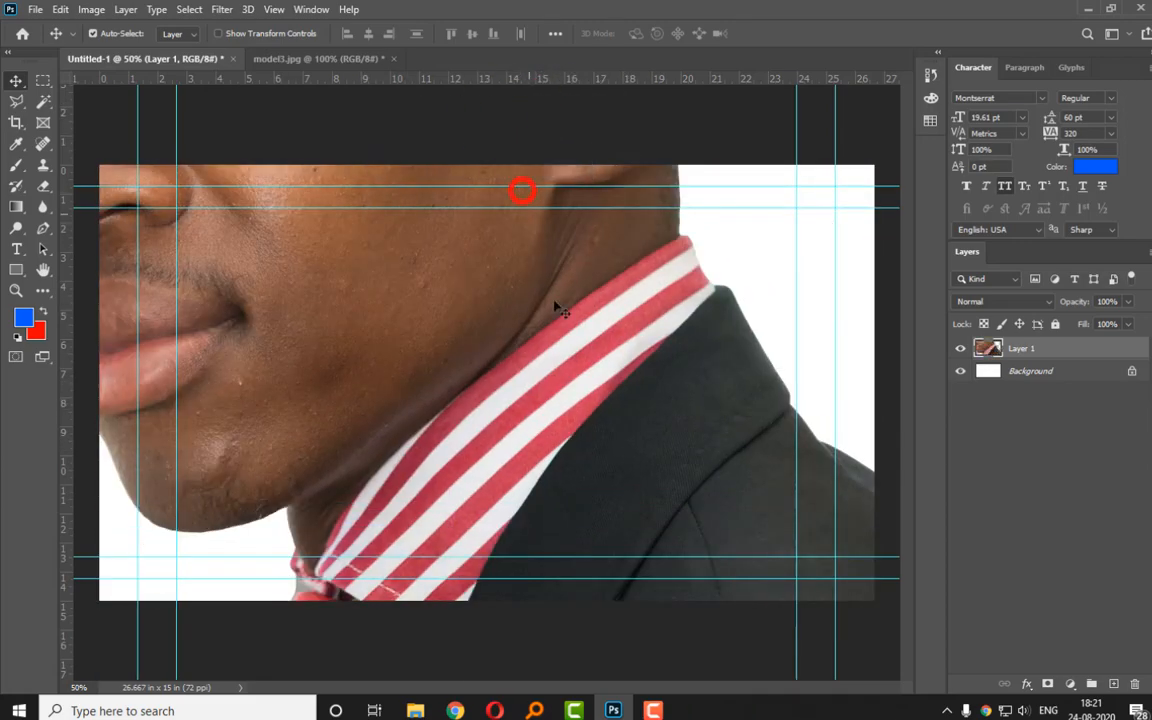
drag(527, 417, 556, 212)
mouse_move(392, 452)
mouse_down()
mouse_move(432, 290)
mouse_move(555, 185)
mouse_move(525, 195)
mouse_move(533, 511)
mouse_move(581, 524)
mouse_move(514, 576)
mouse_move(501, 514)
mouse_up()
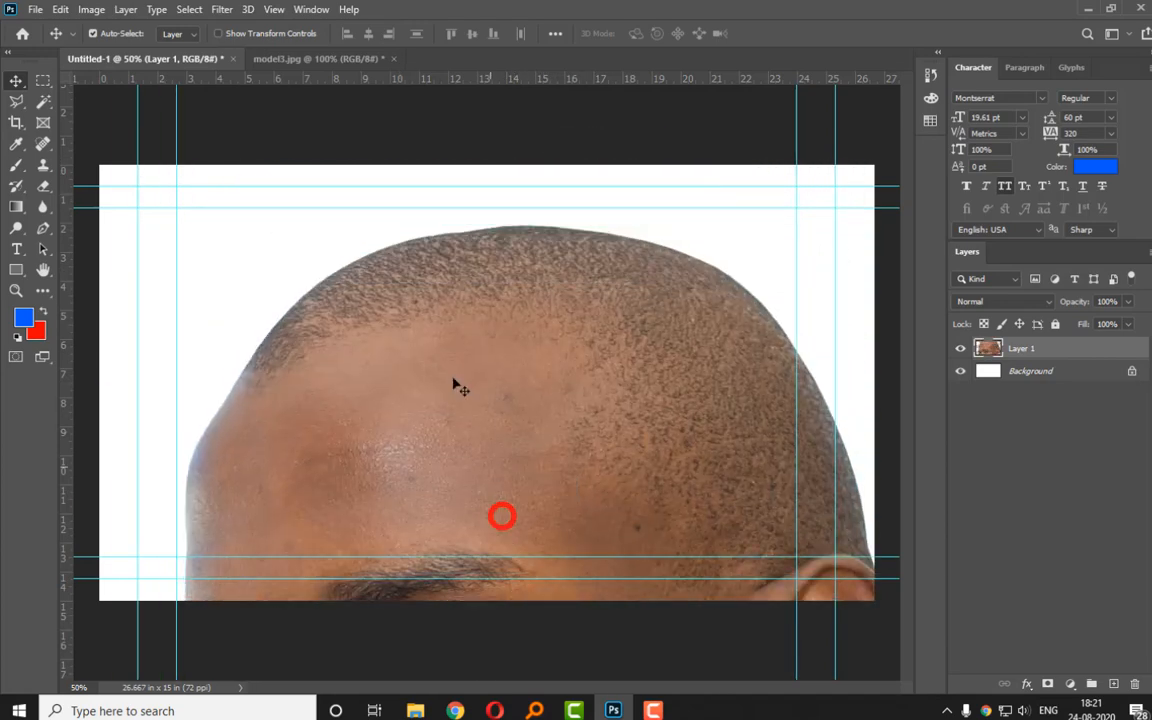
Return to model3.jpg and undo the deselection so the man's outline is selected again.
click(282, 59)
key(ctrl+z)
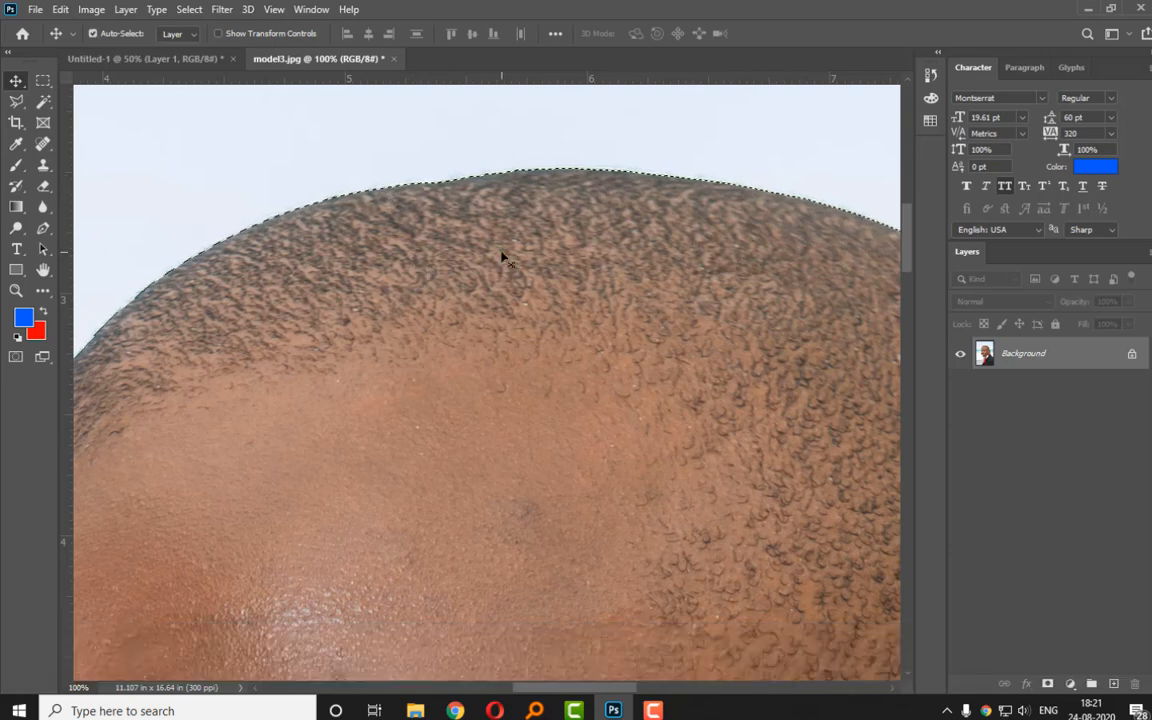
key(ctrl+minus)
key(ctrl+minus)
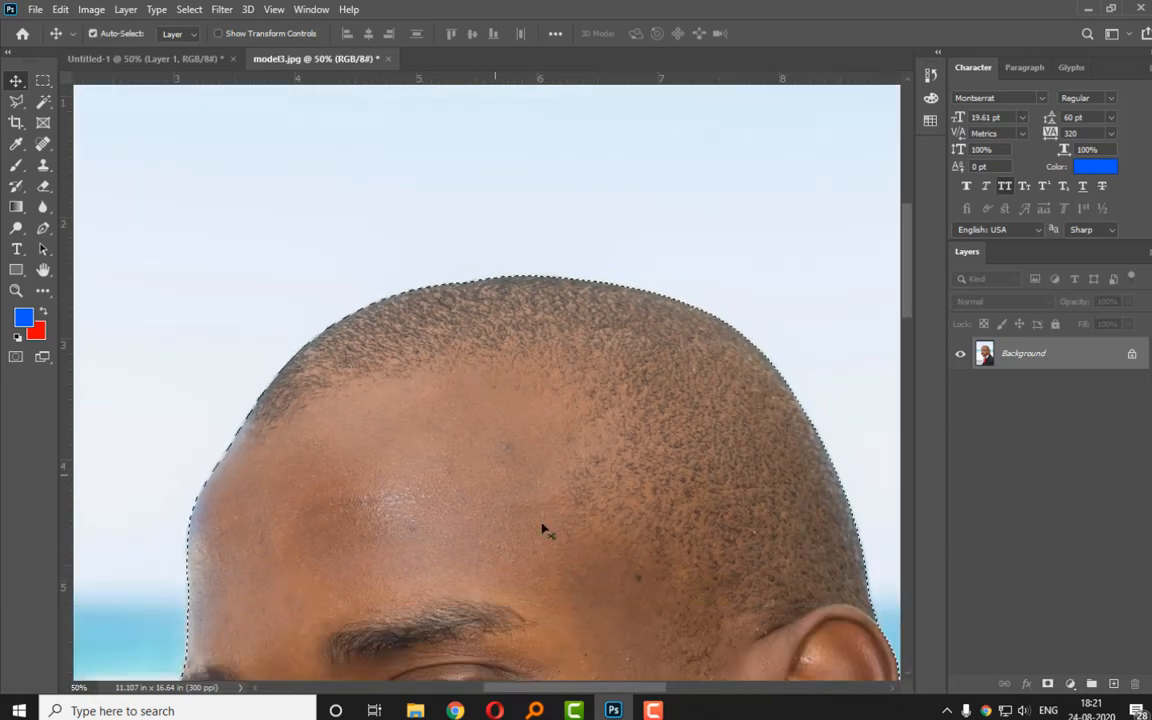
key(space)
drag(671, 532, 622, 270)
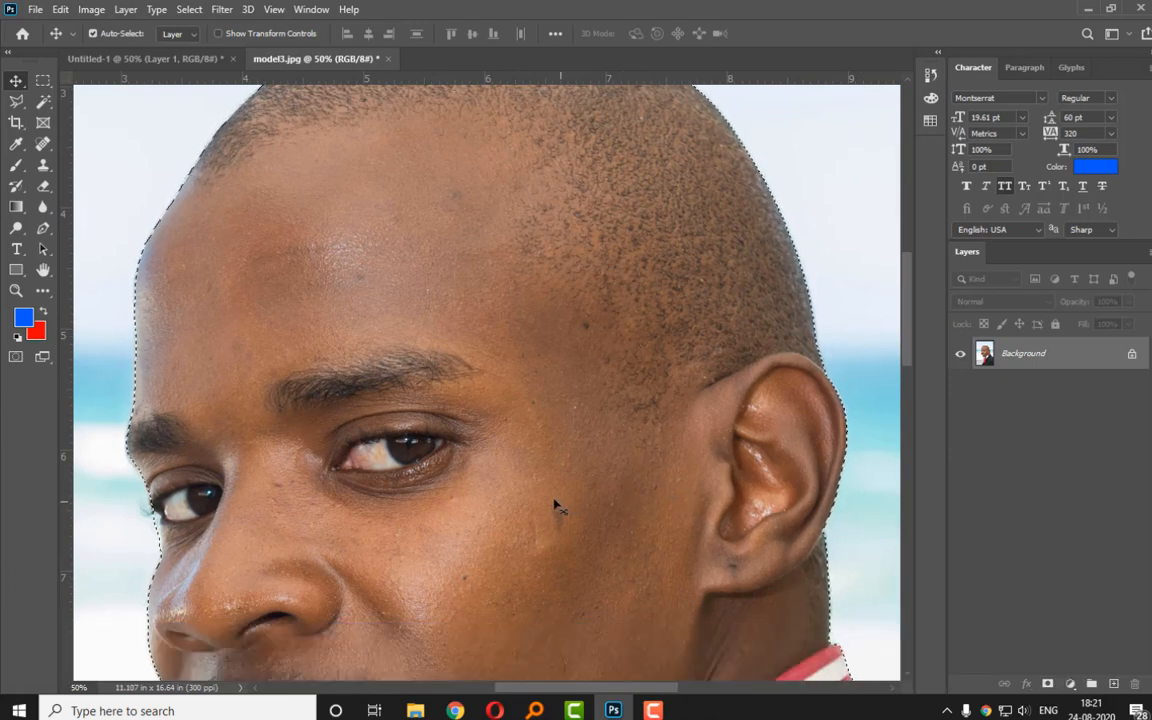
Subtract the background sliver along the face edge just below the far eye from the selection with the Polygonal Lasso.
key(ctrl+equal)
key(ctrl+equal)
key(ctrl+equal)
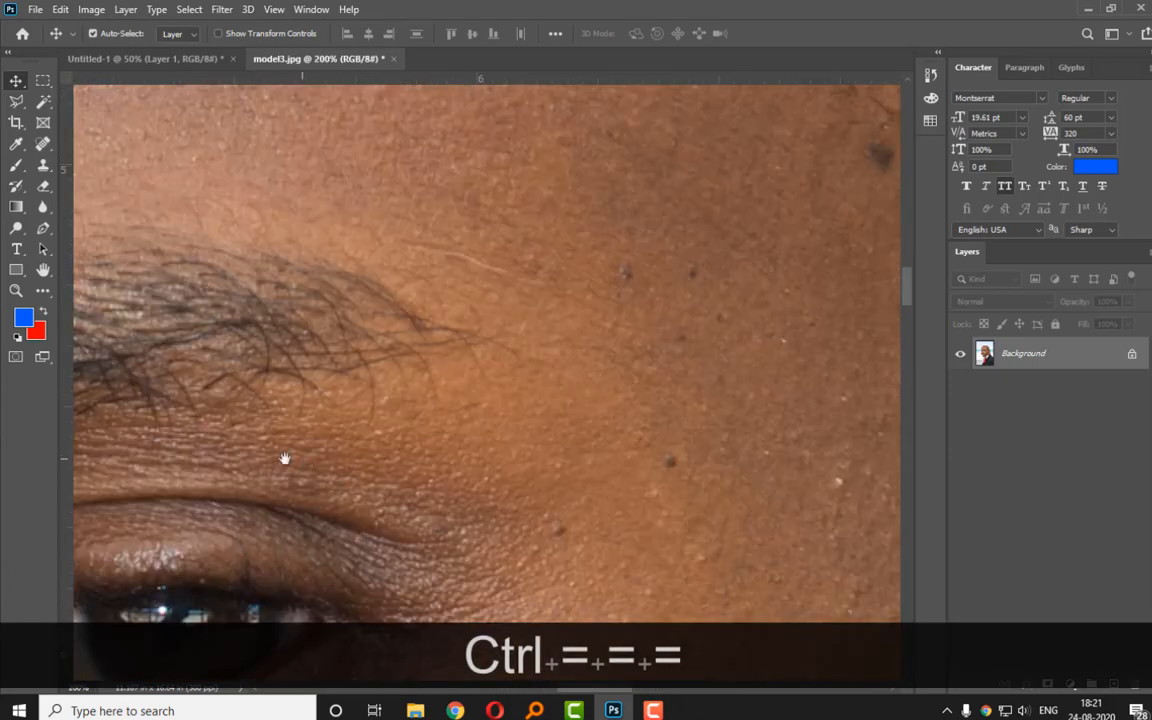
key(space)
drag(285, 458, 683, 99)
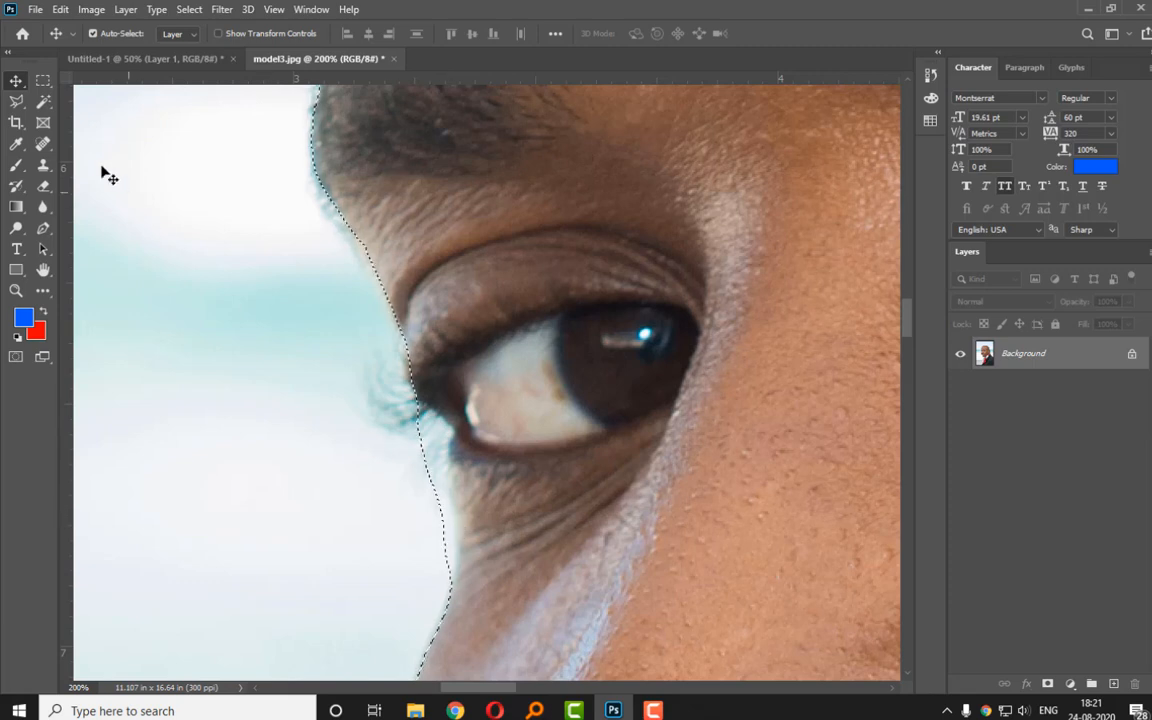
click(18, 104)
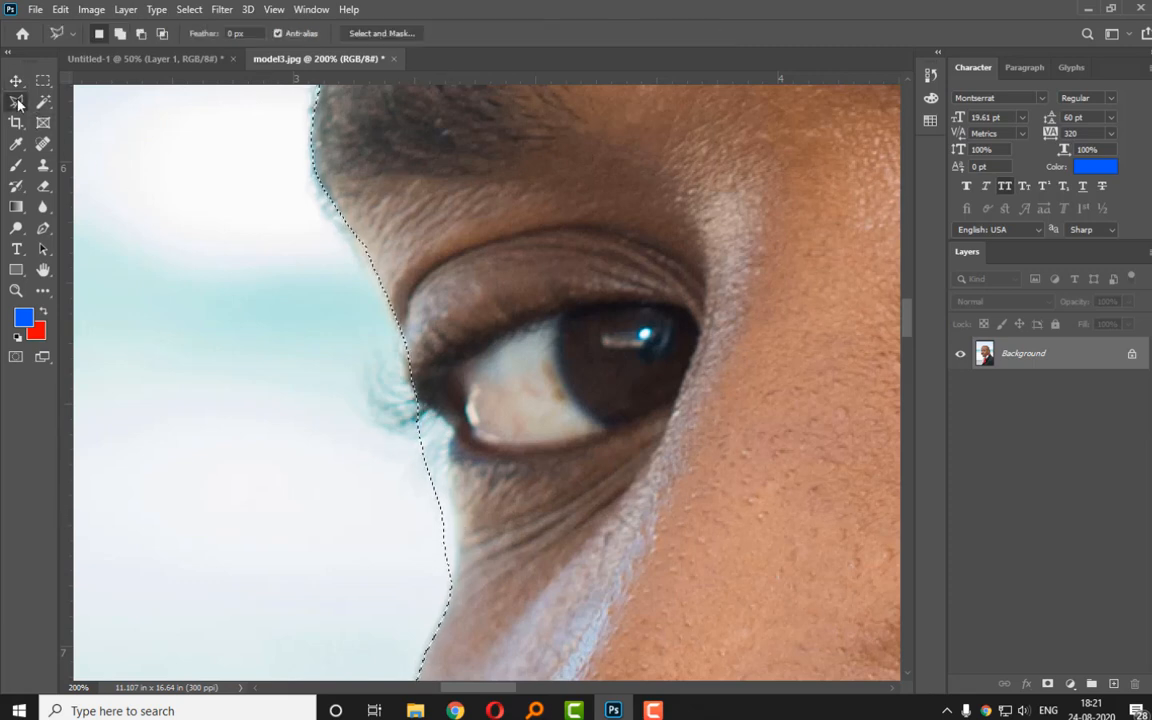
right_click(18, 104)
click(95, 118)
key(alt)
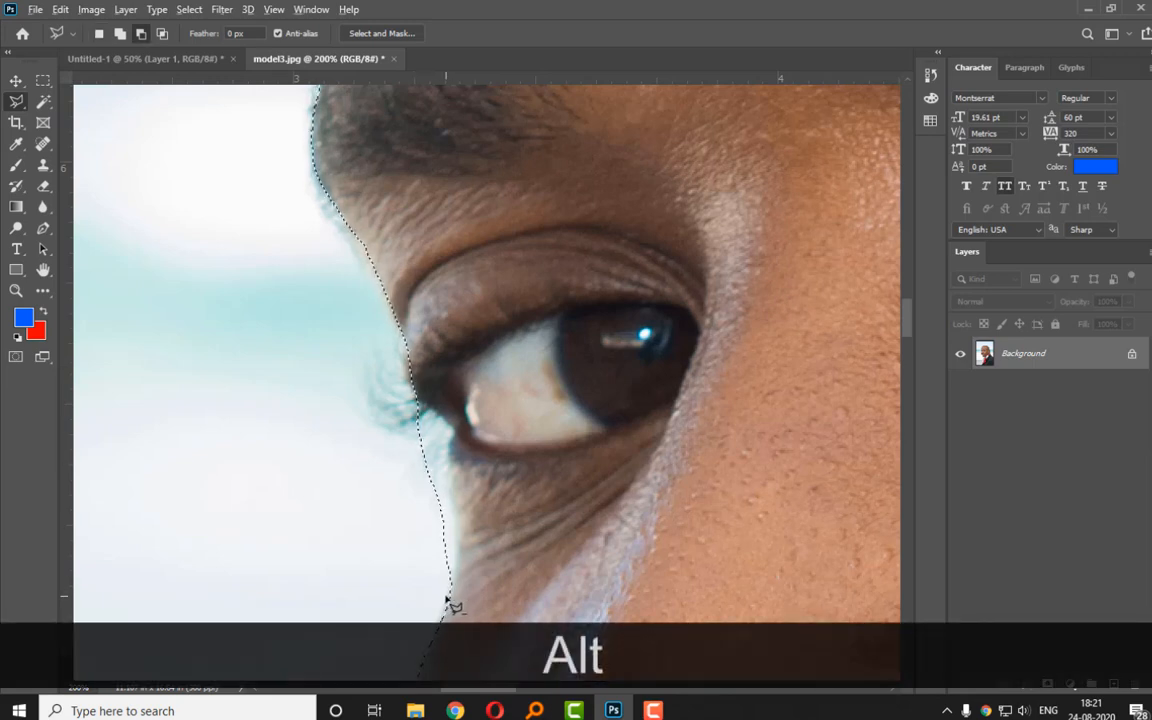
key(alt)
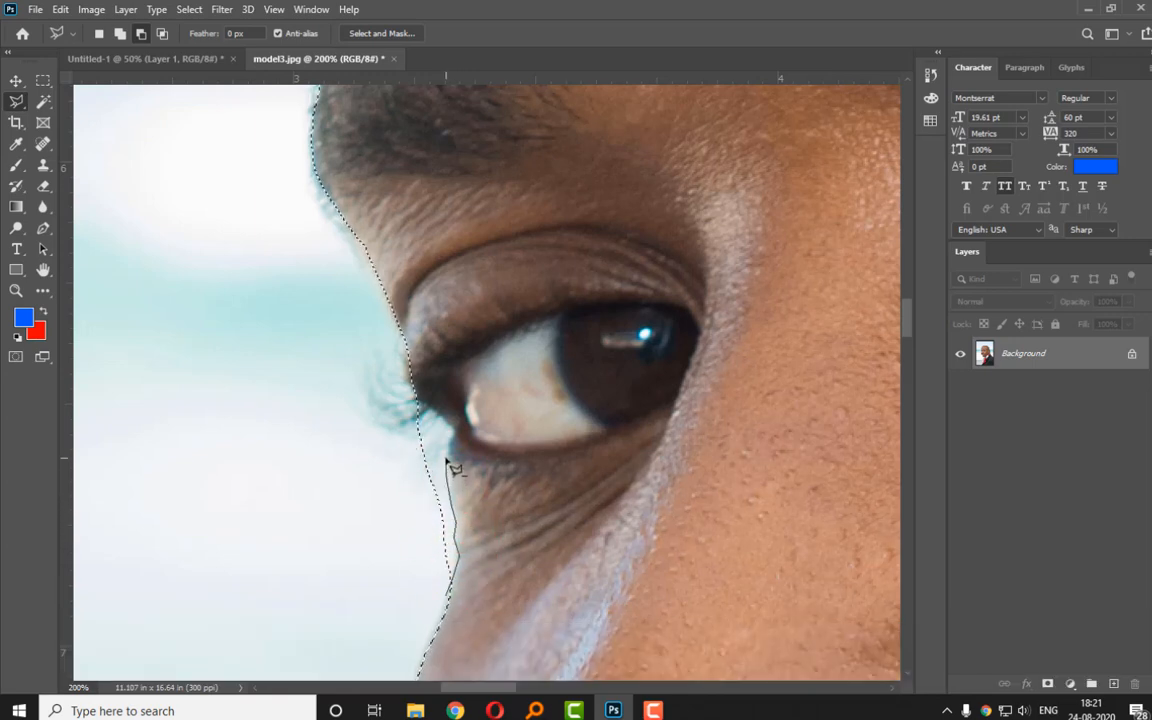
click(424, 405)
click(396, 524)
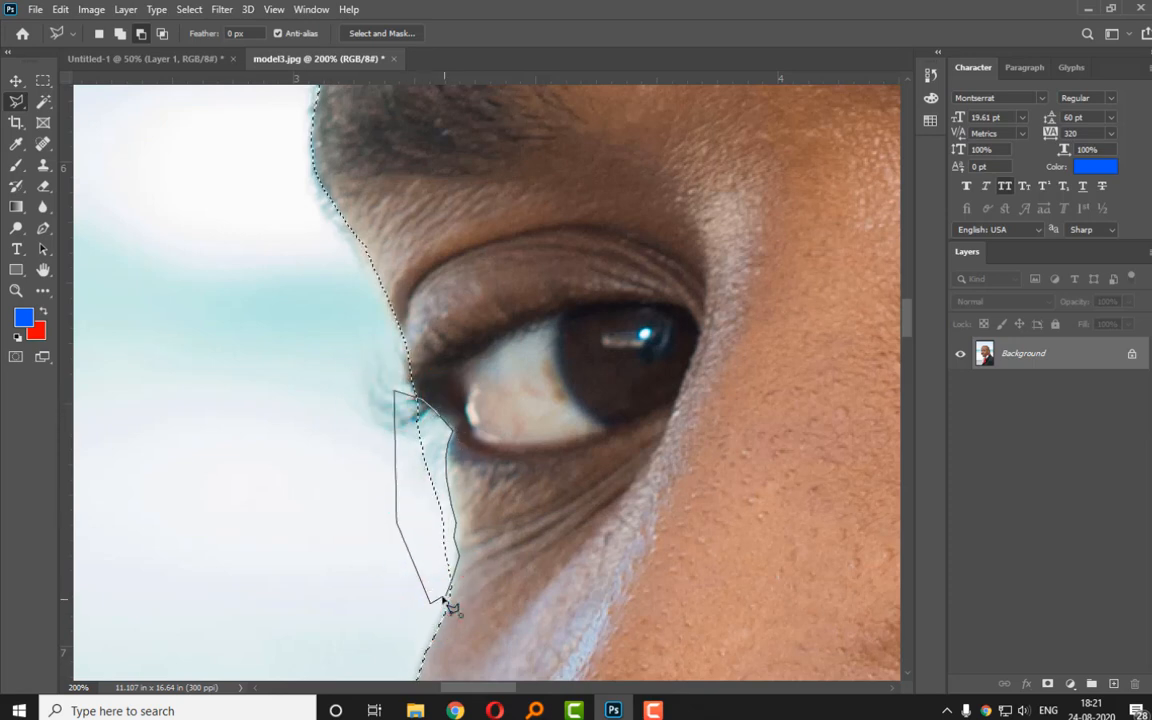
click(447, 599)
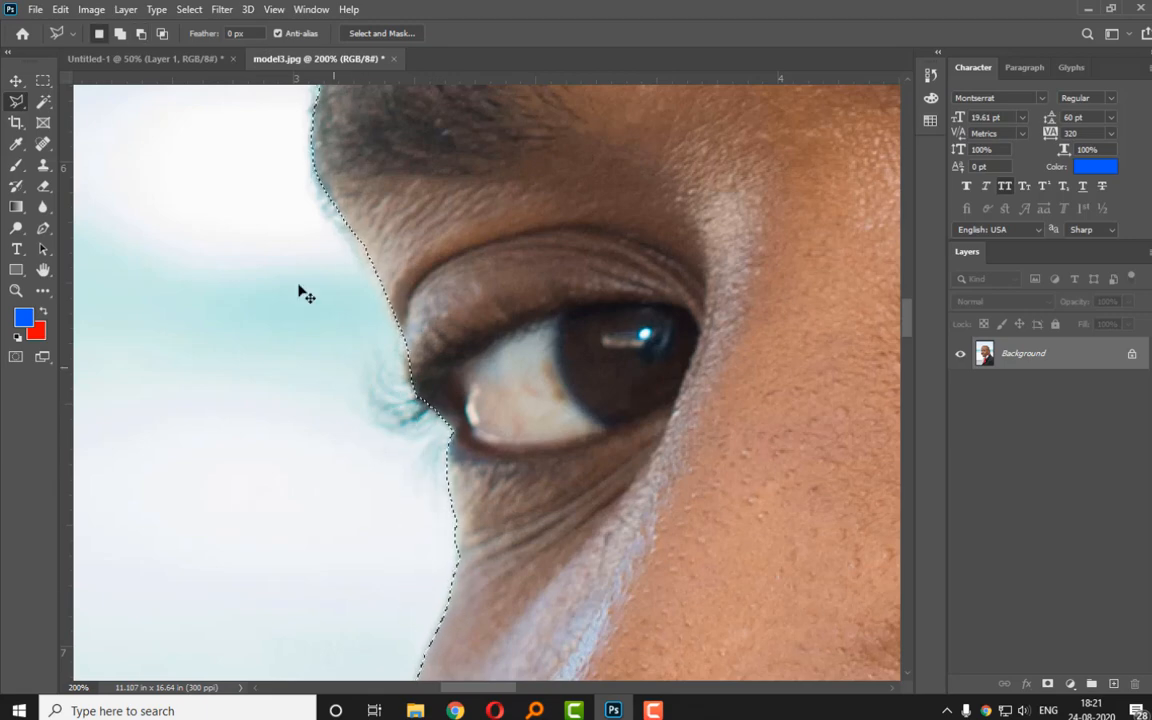
Add the missed edge of the far eye's upper eyelid to the selection with the Polygonal Lasso.
key(ctrl+equal)
key(ctrl+equal)
key(shift)
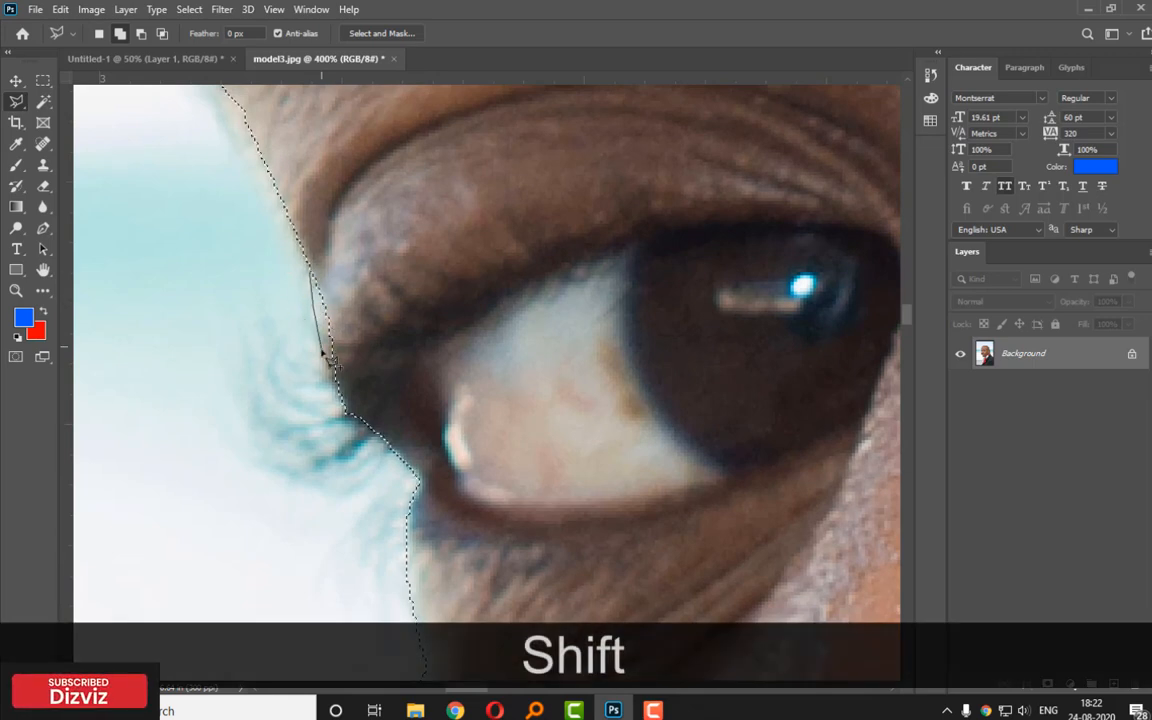
click(319, 360)
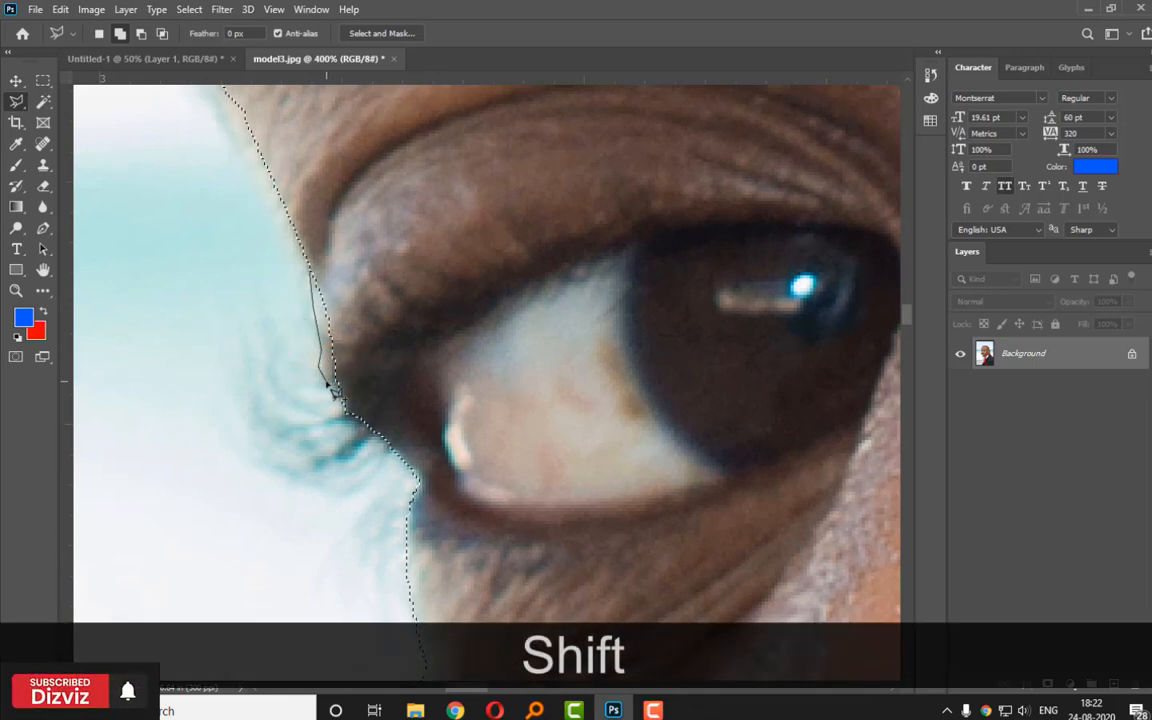
click(367, 407)
click(472, 370)
click(444, 284)
click(362, 219)
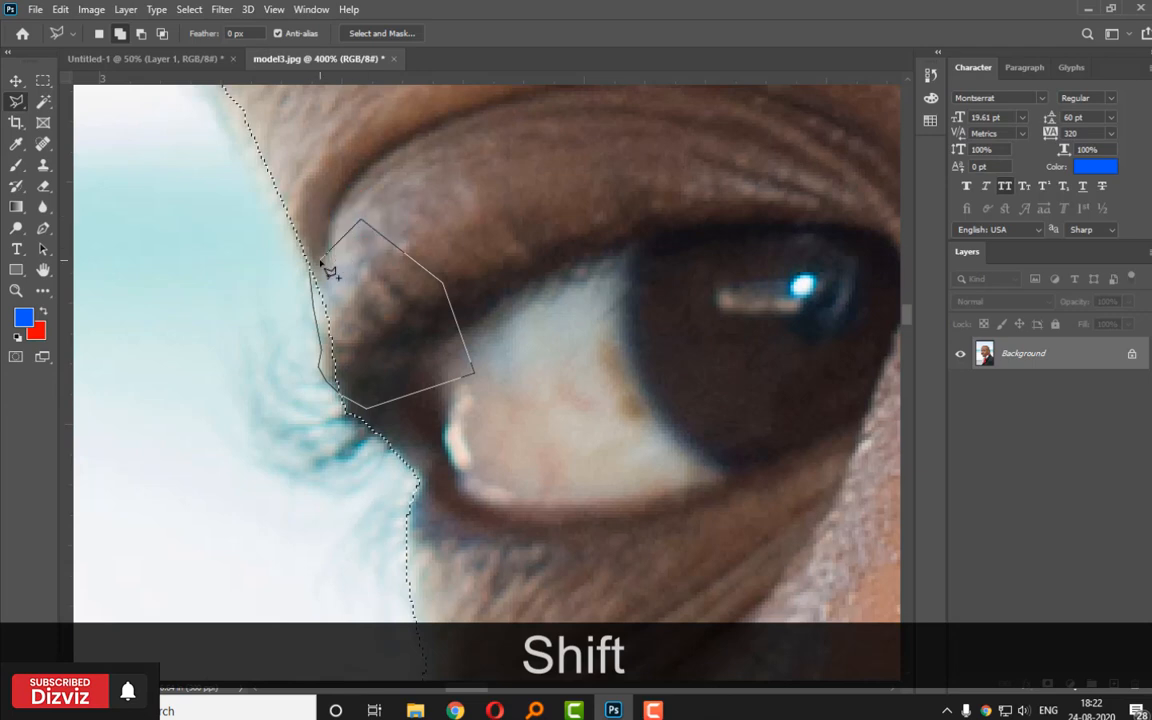
click(308, 264)
click(308, 264)
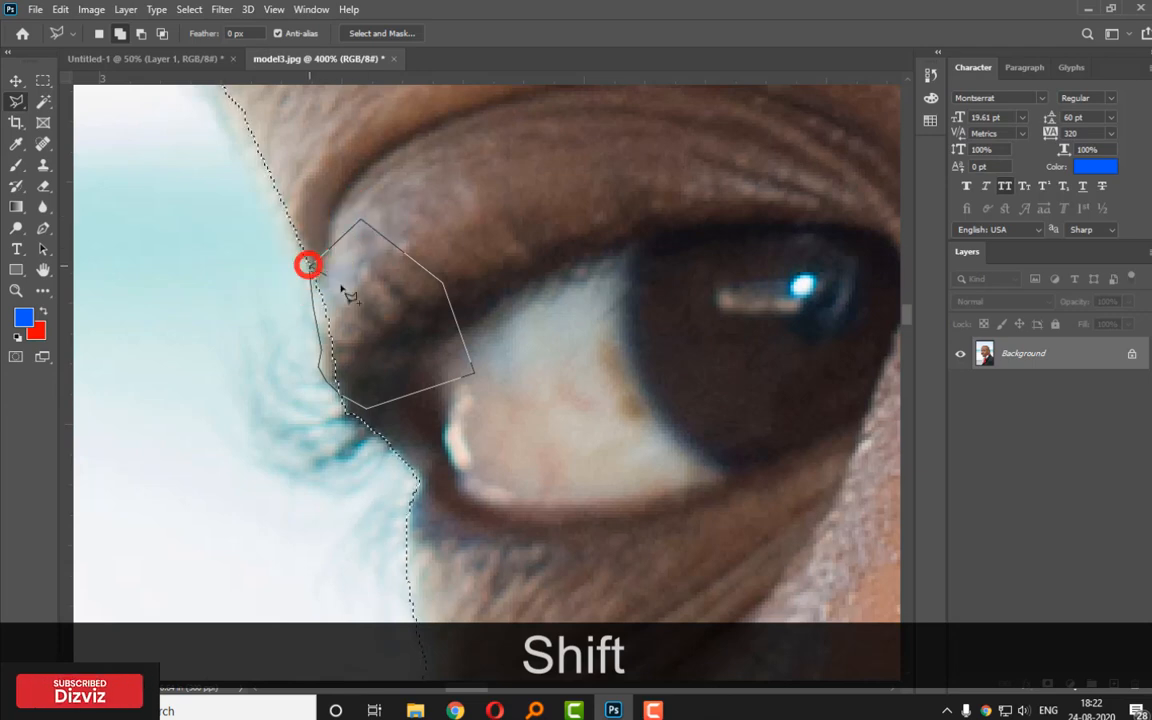
key(Return)
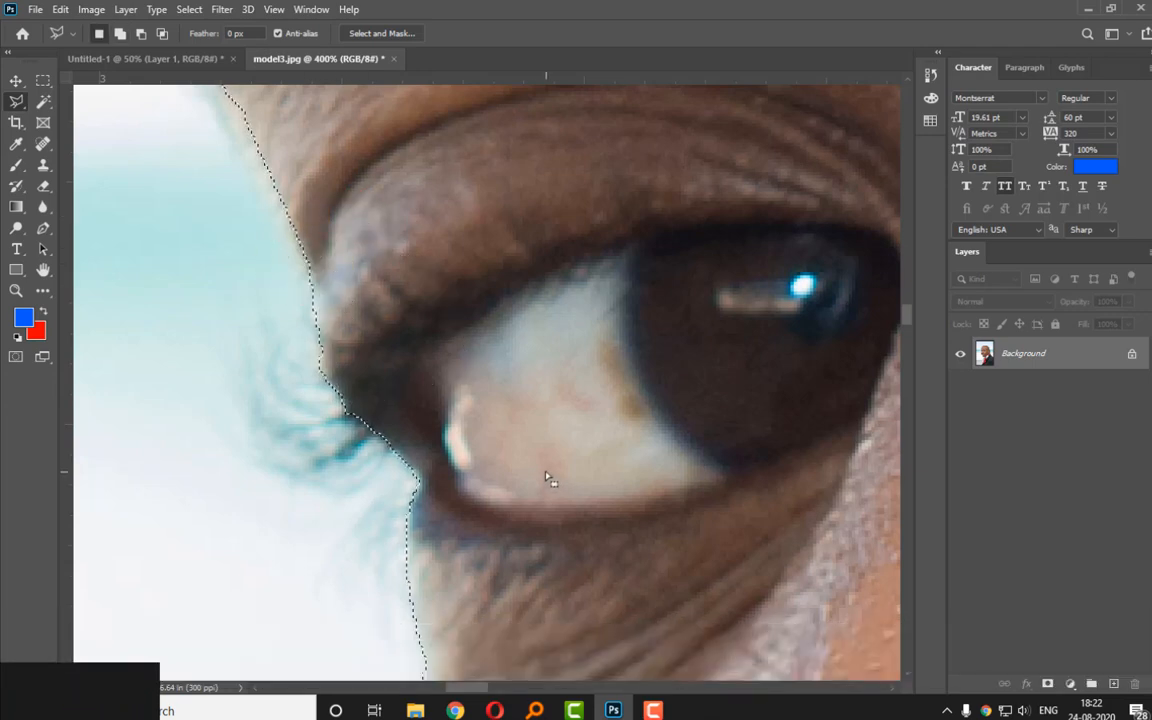
Review the refined selection with the whole portrait in view, and look at the earlier cutout in the Untitled-1 document.
key(ctrl+0)
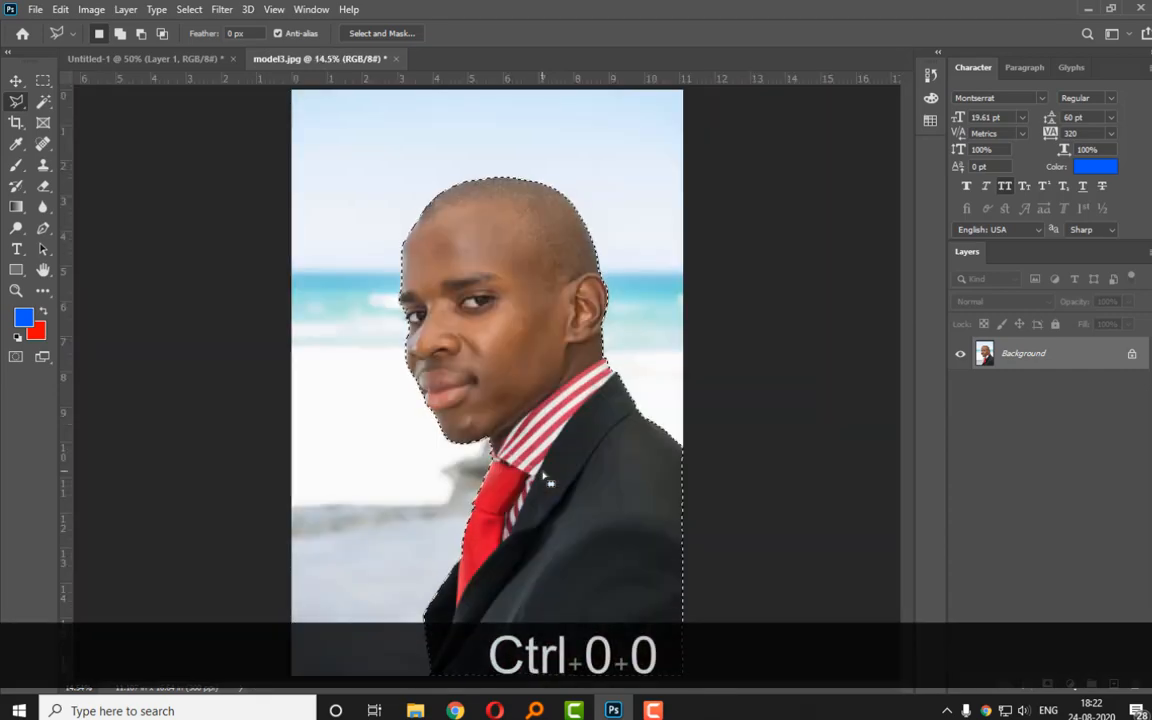
click(16, 80)
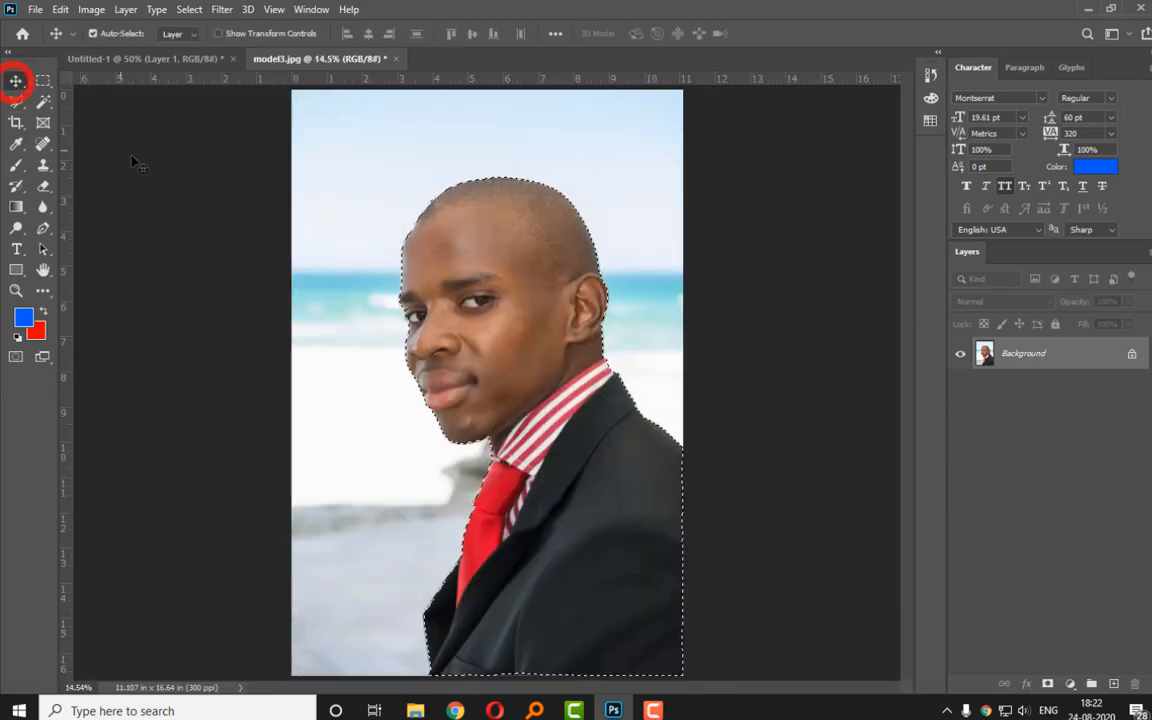
drag(133, 162, 428, 258)
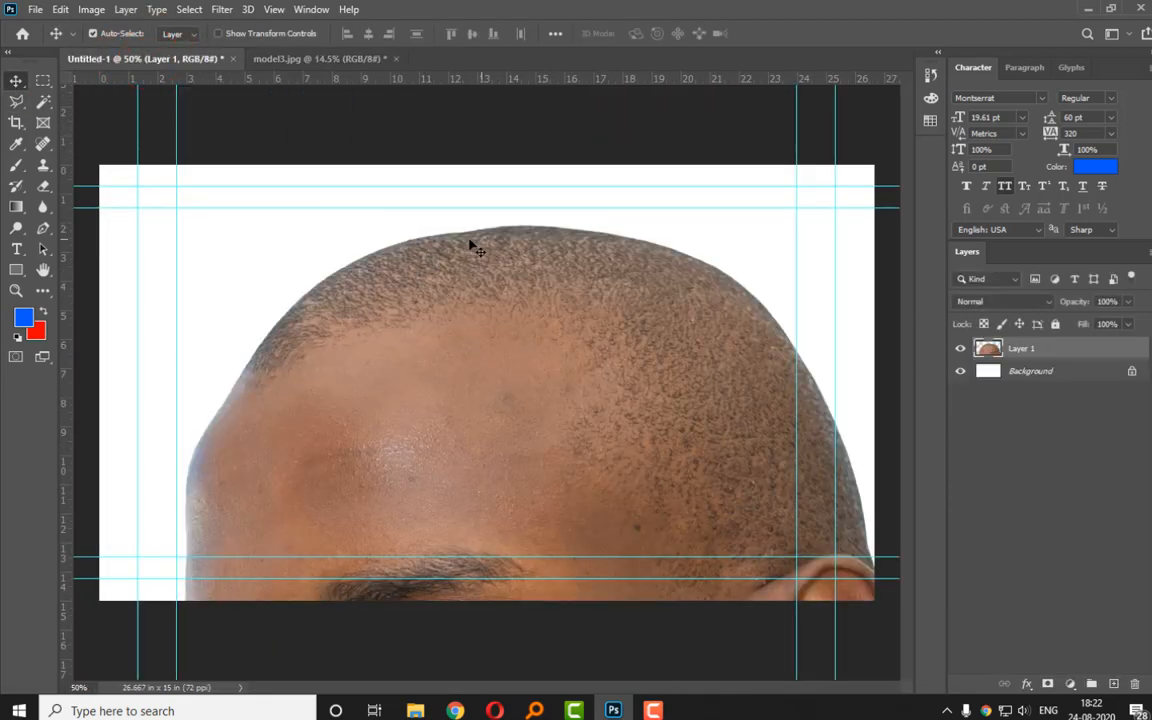
click(342, 57)
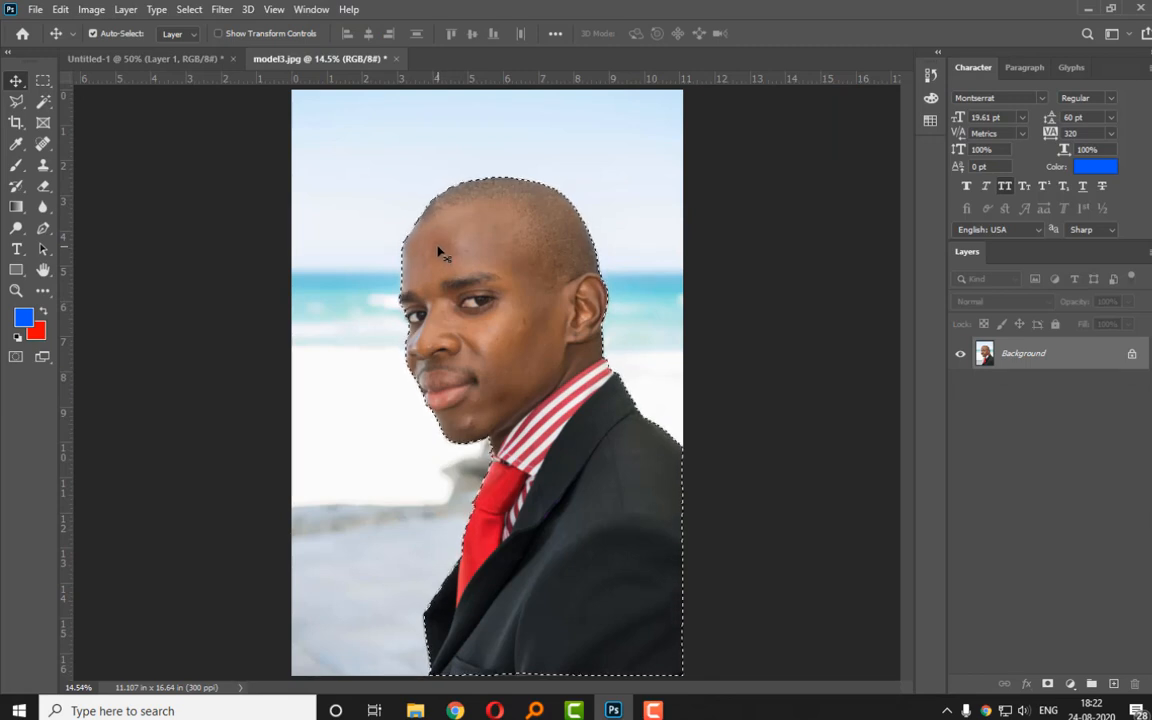
Feather the selection around the man by a radius of 10 pixels.
key(ctrl)
key(ctrl+equal)
key(ctrl+equal)
key(ctrl+equal)
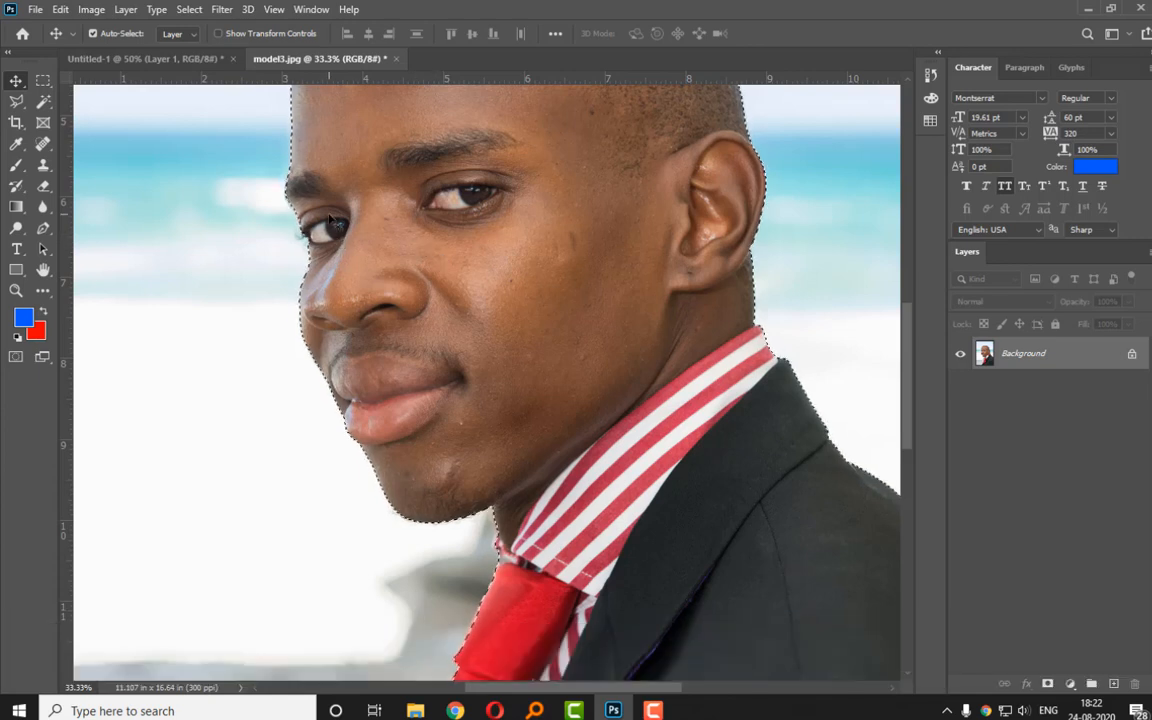
click(330, 217)
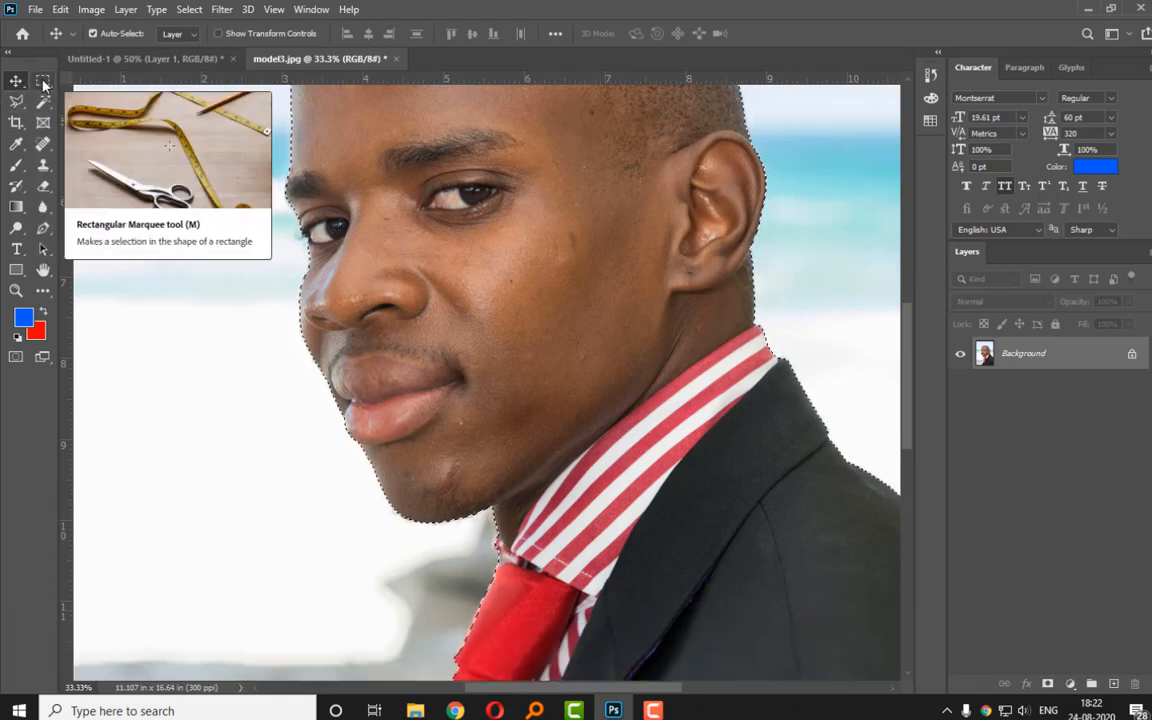
key(m)
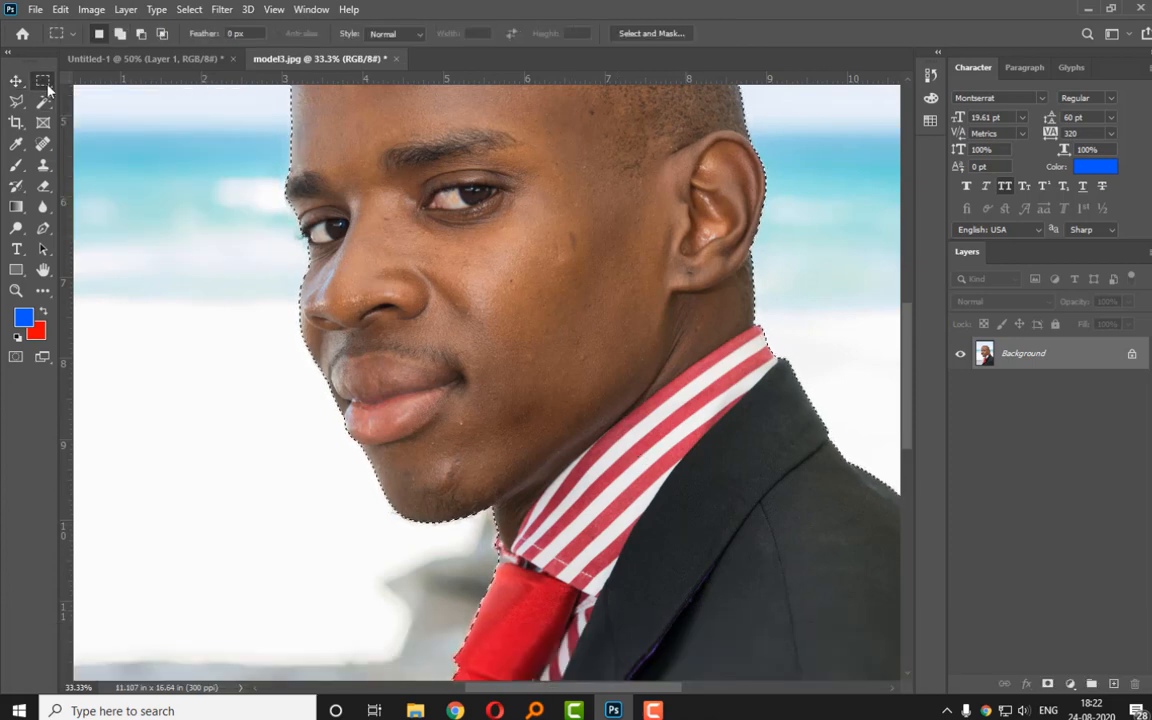
click(16, 101)
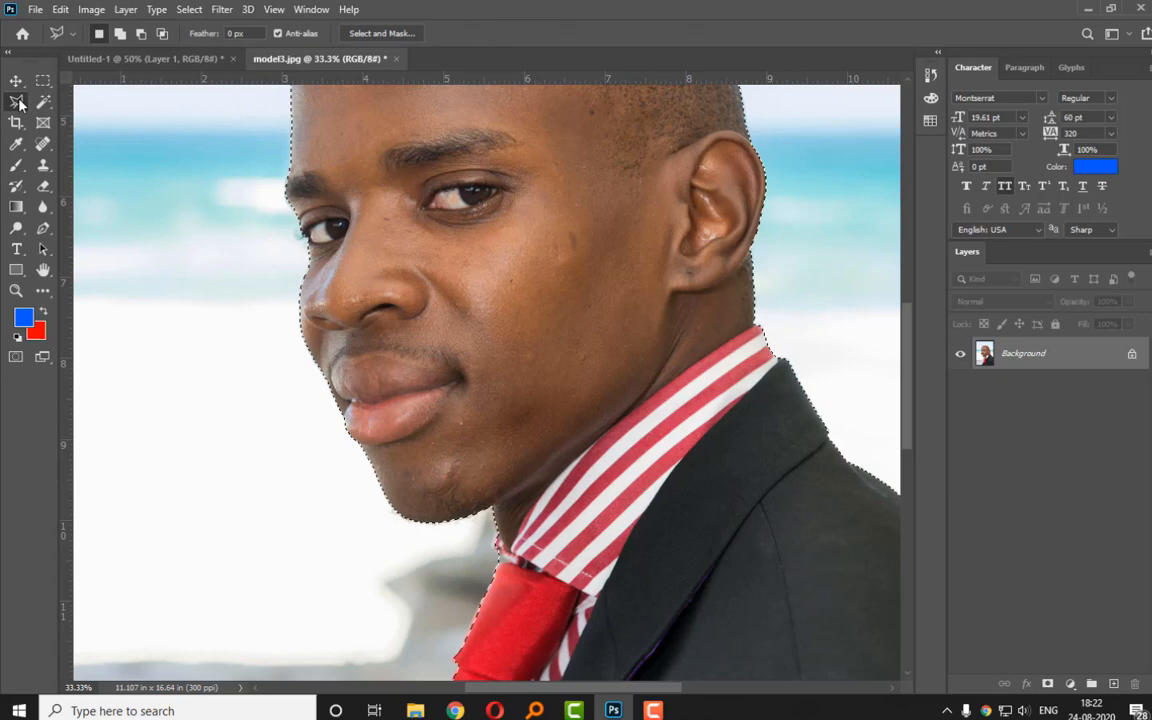
right_click(513, 235)
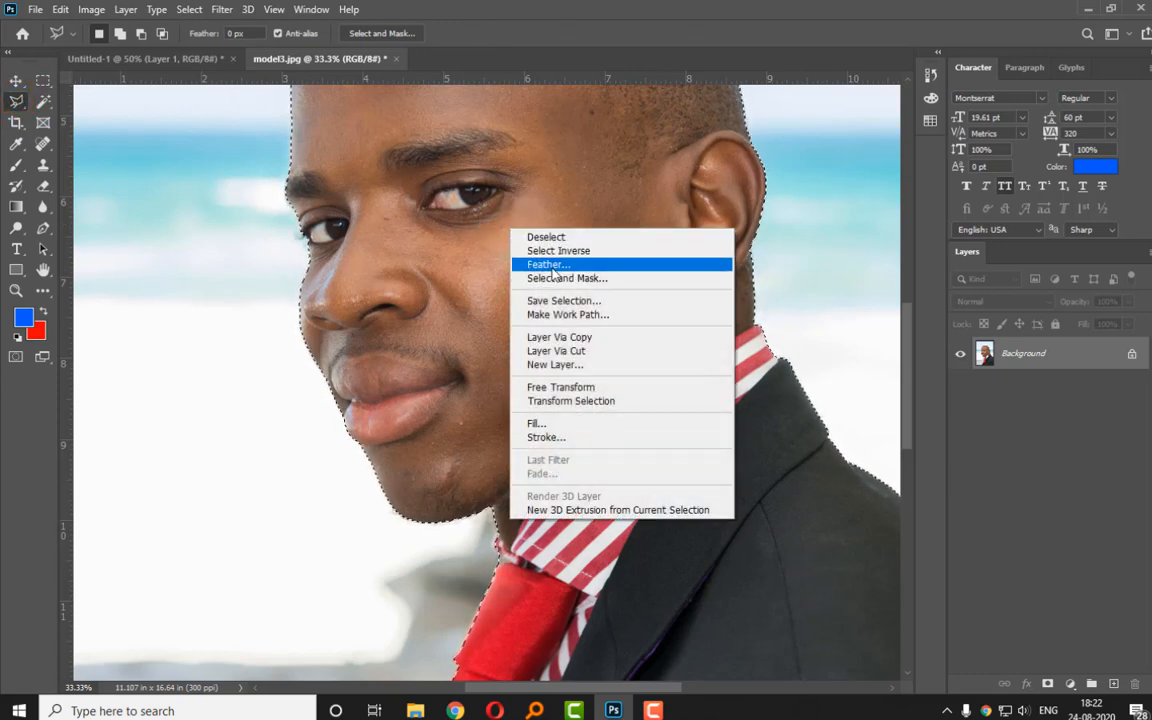
click(548, 265)
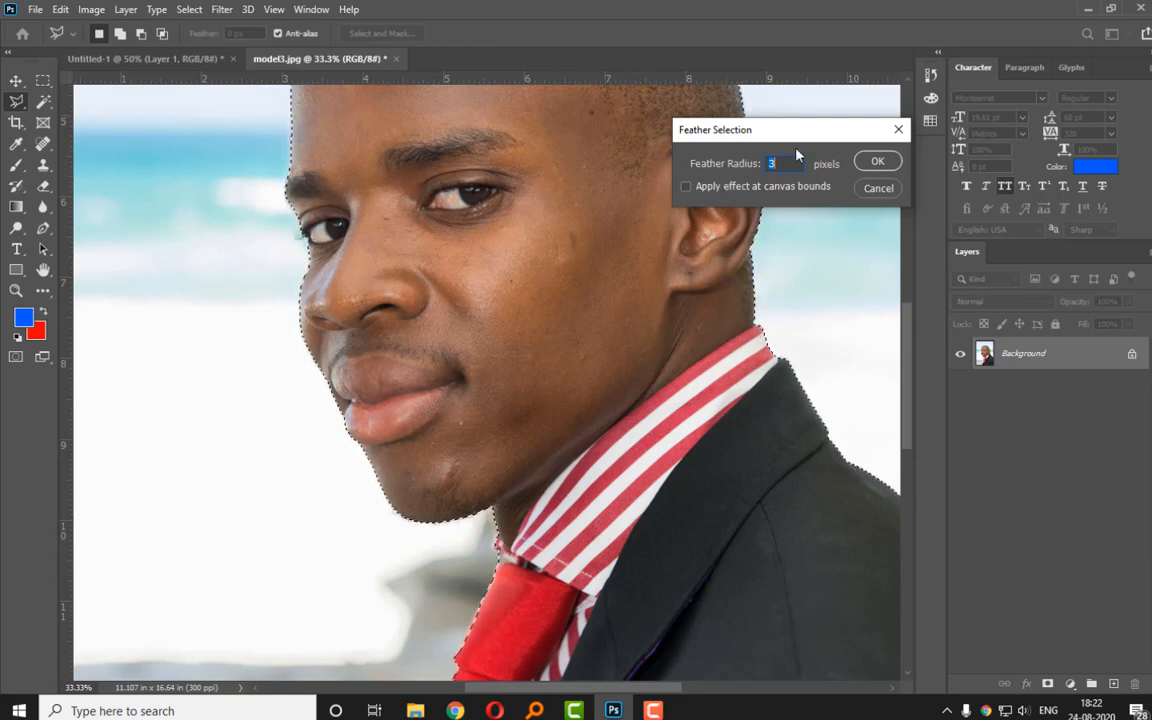
text(1)
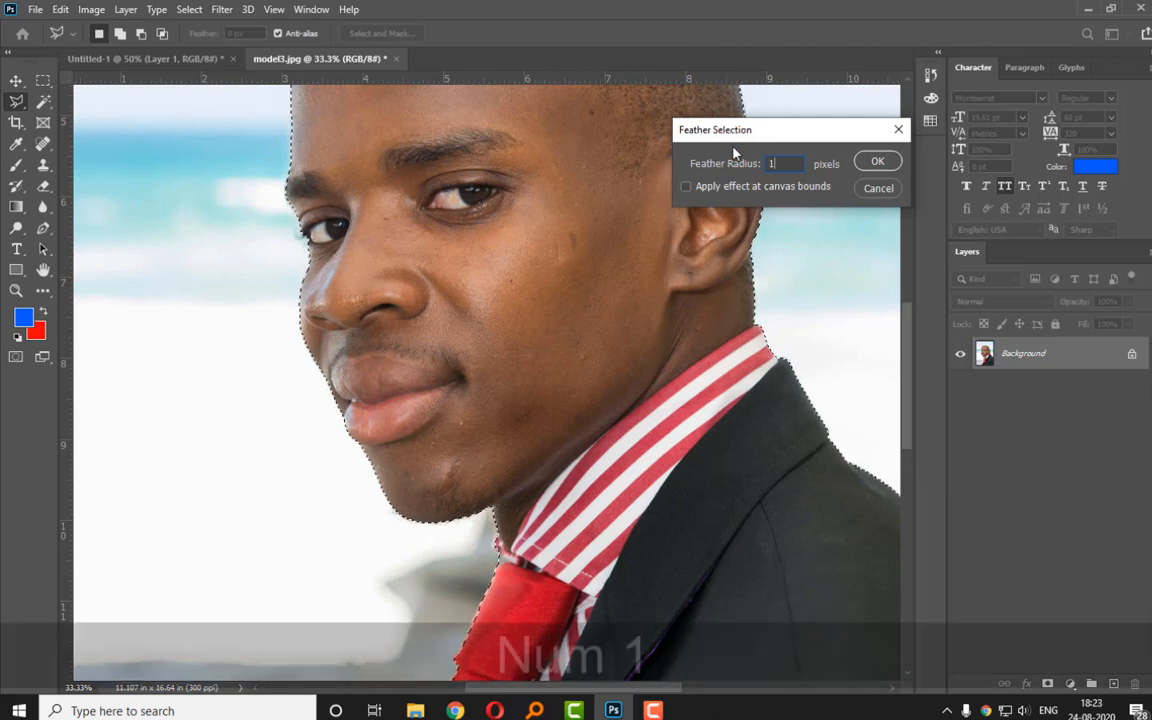
text(0)
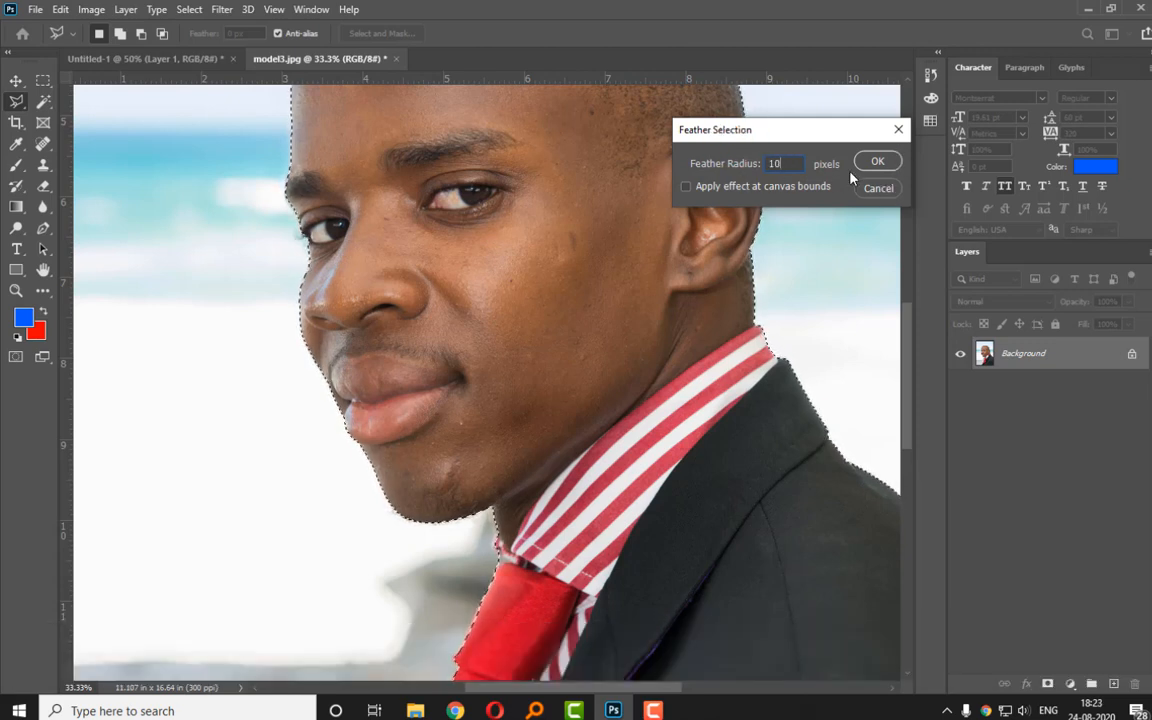
click(866, 161)
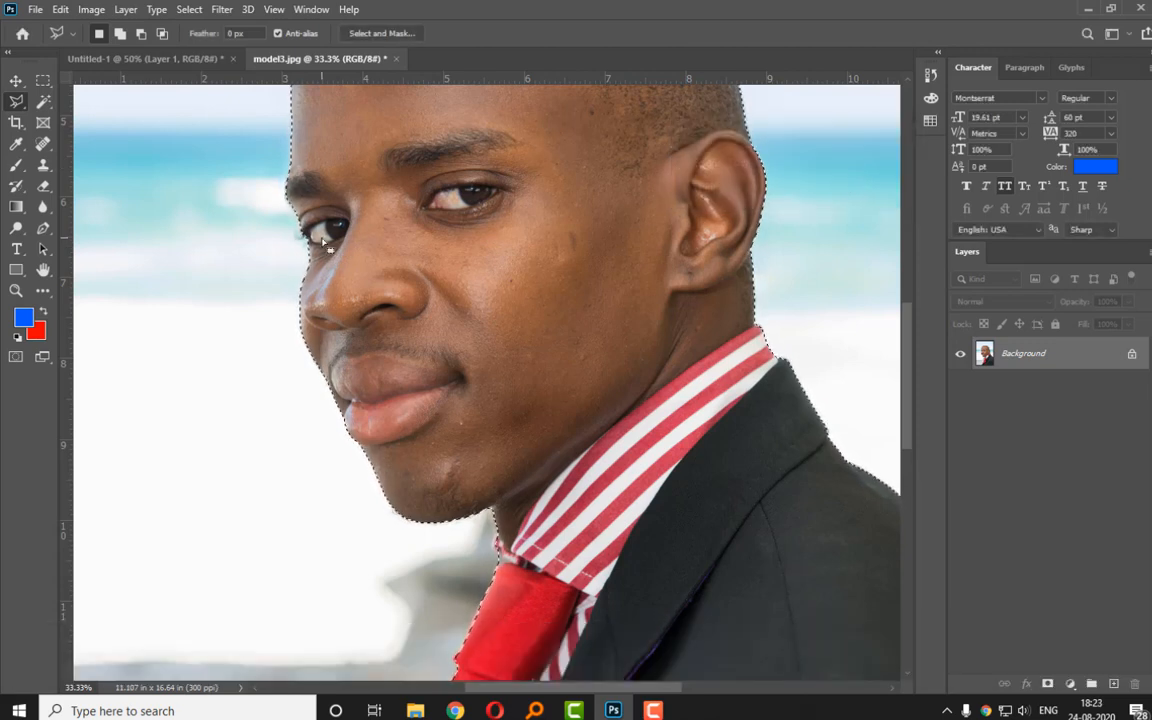
Copy the feathered selection of the man into the Untitled-1 document with the Move tool and return to model3.jpg.
click(16, 80)
drag(375, 240, 473, 265)
click(303, 59)
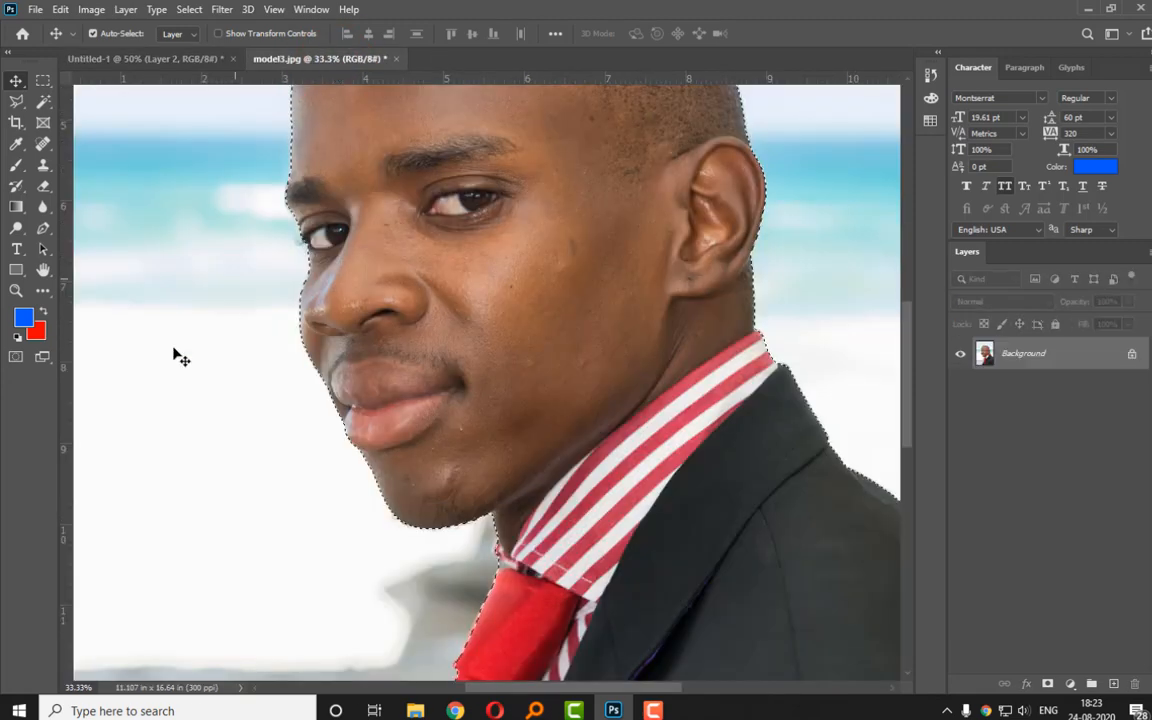
Set the background colour to white, and try moving the selected man sideways within model3.jpg, undoing the move.
click(37, 332)
drag(667, 80, 655, 22)
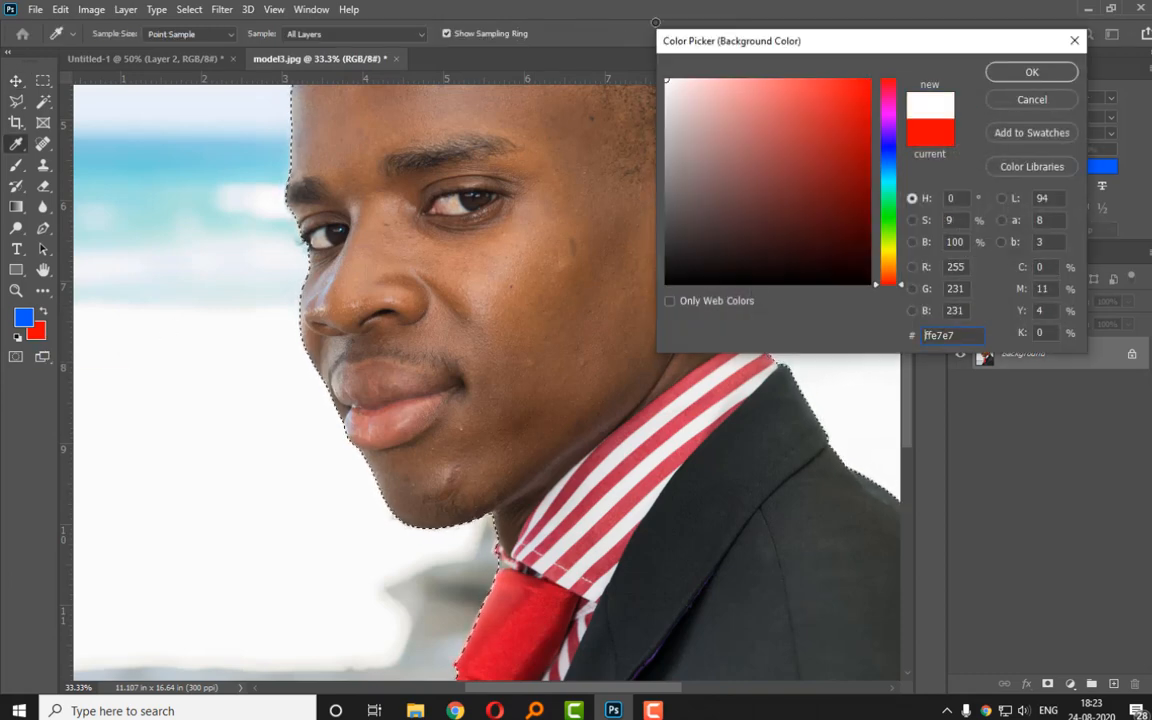
click(1031, 72)
key(v)
drag(630, 235, 361, 229)
key(ctrl+z)
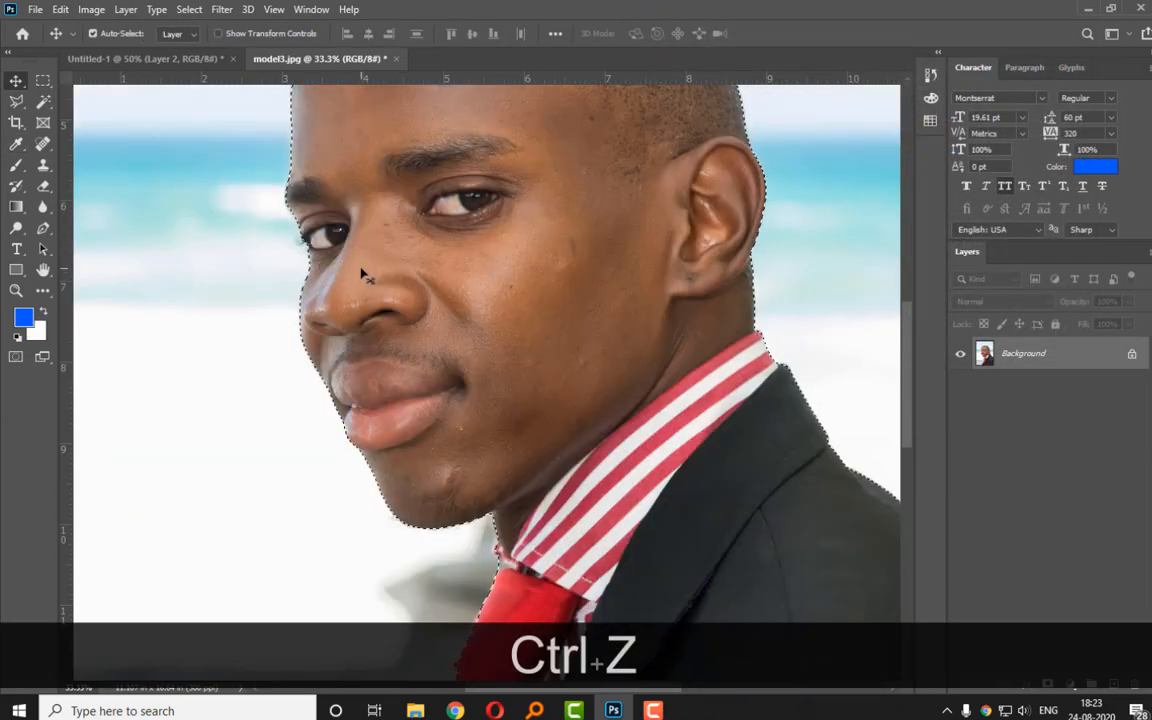
Swap the foreground and background colours, and test moving the feathered man leftward with blue filling the gap, undoing each move.
key(x)
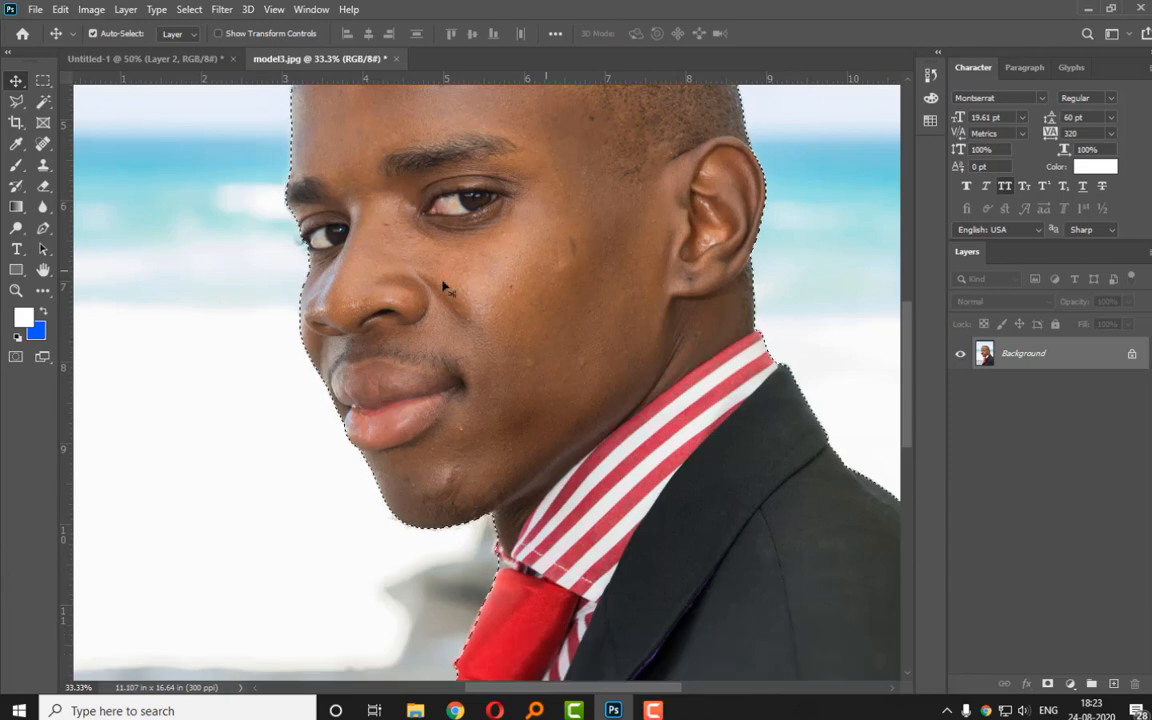
drag(444, 287, 333, 300)
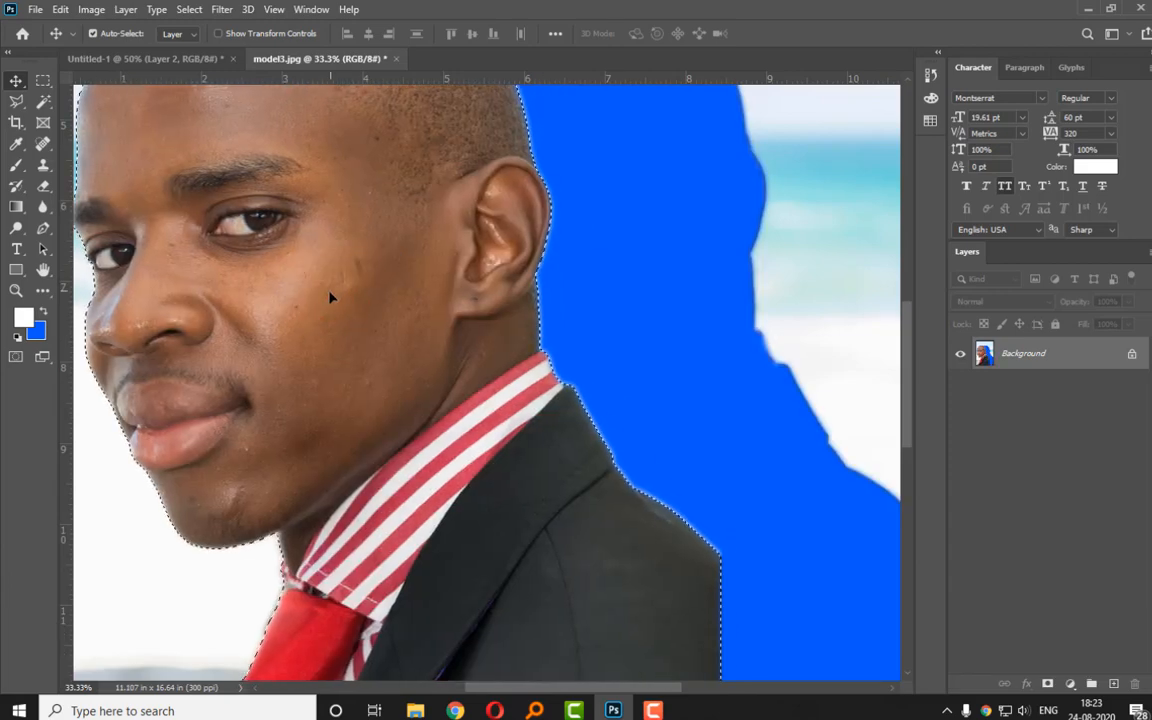
key(ctrl+z)
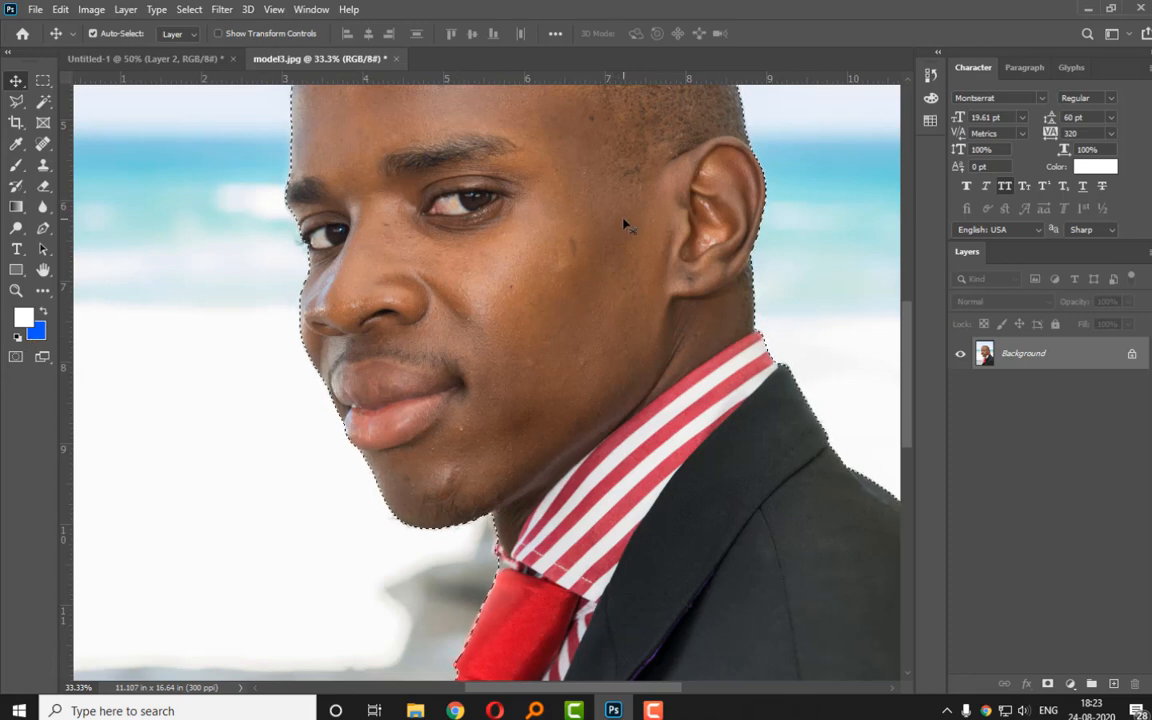
drag(622, 226, 424, 321)
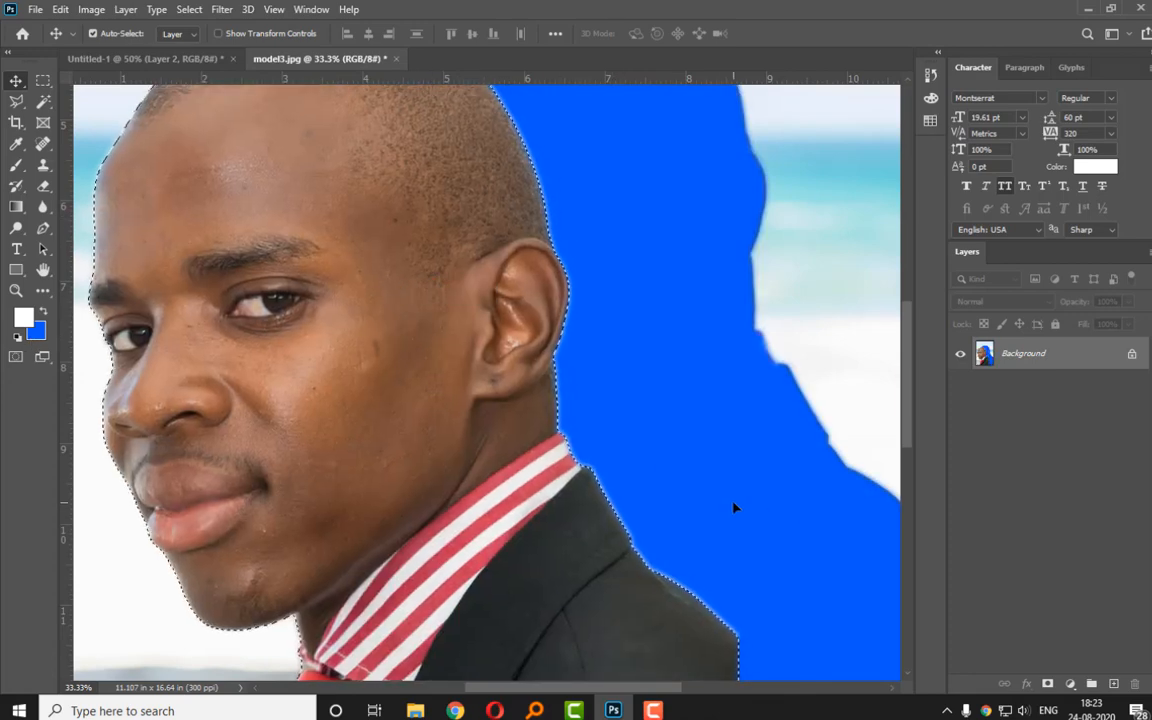
key(ctrl+z)
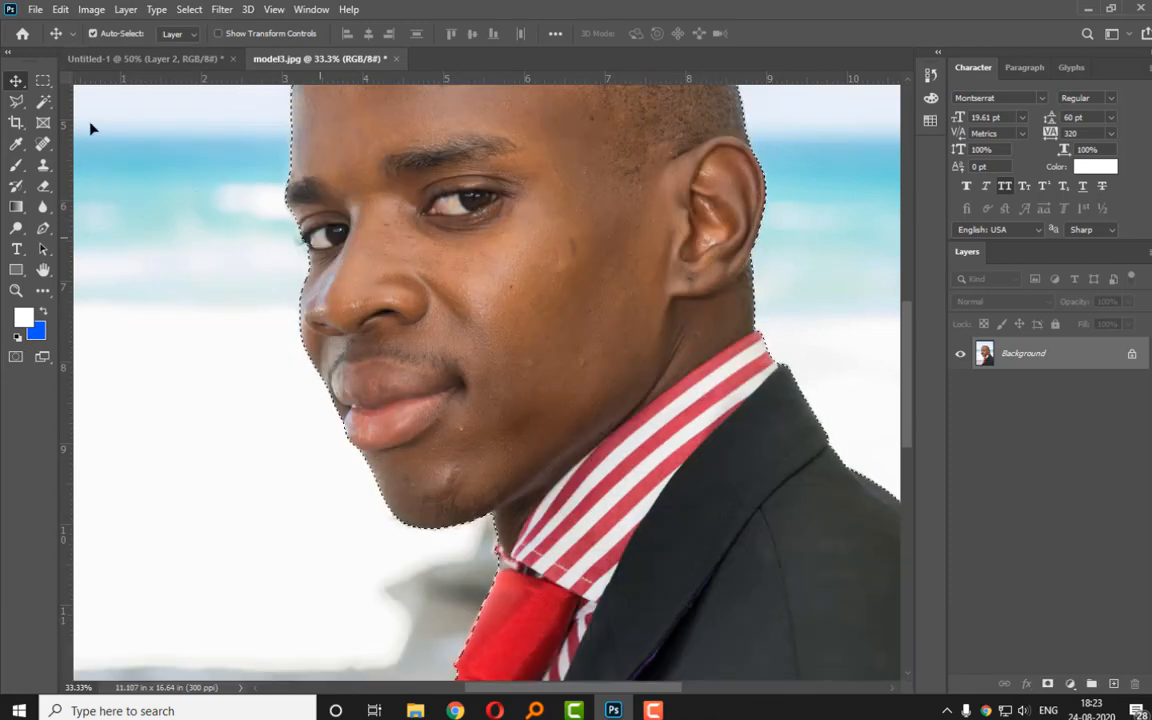
Try copying the selected man into Untitled-1 once more, delete that new layer and return to model3.jpg.
drag(590, 322, 445, 383)
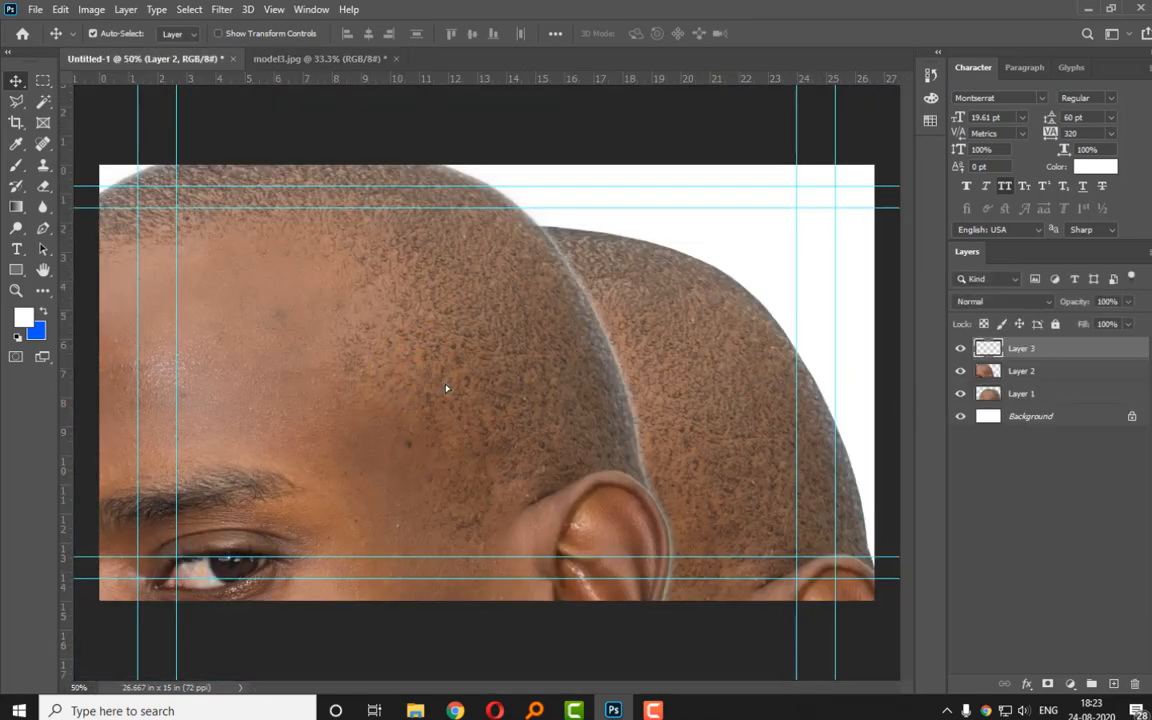
key(Delete)
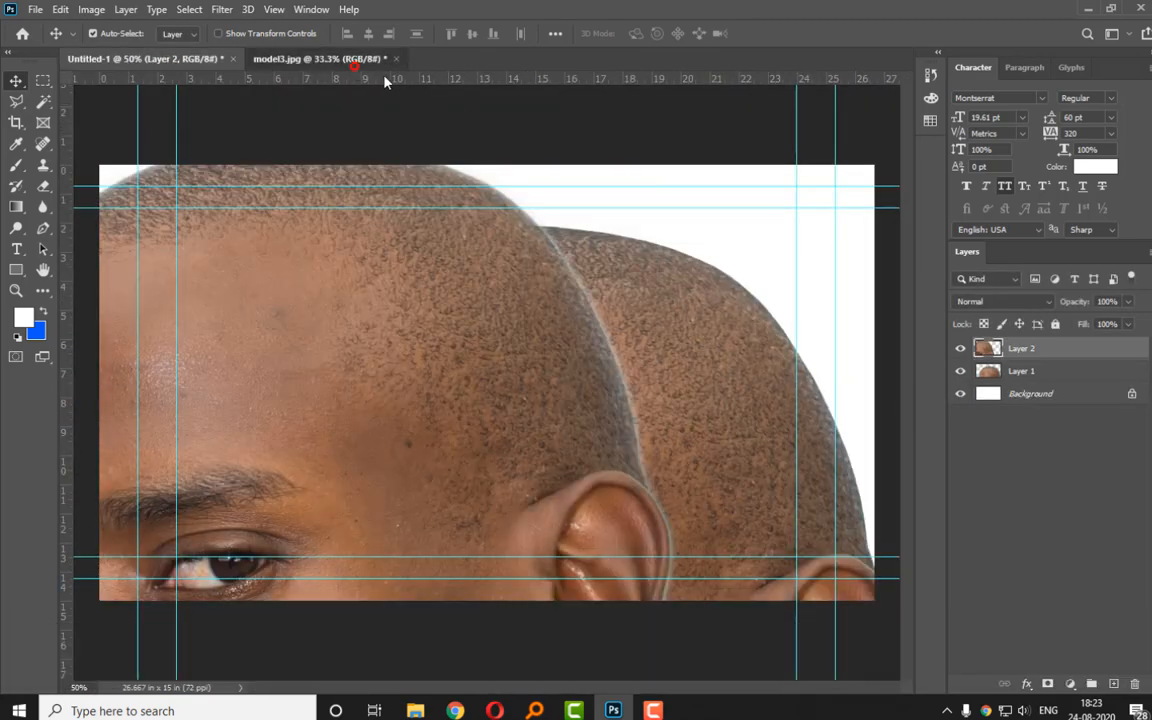
click(335, 59)
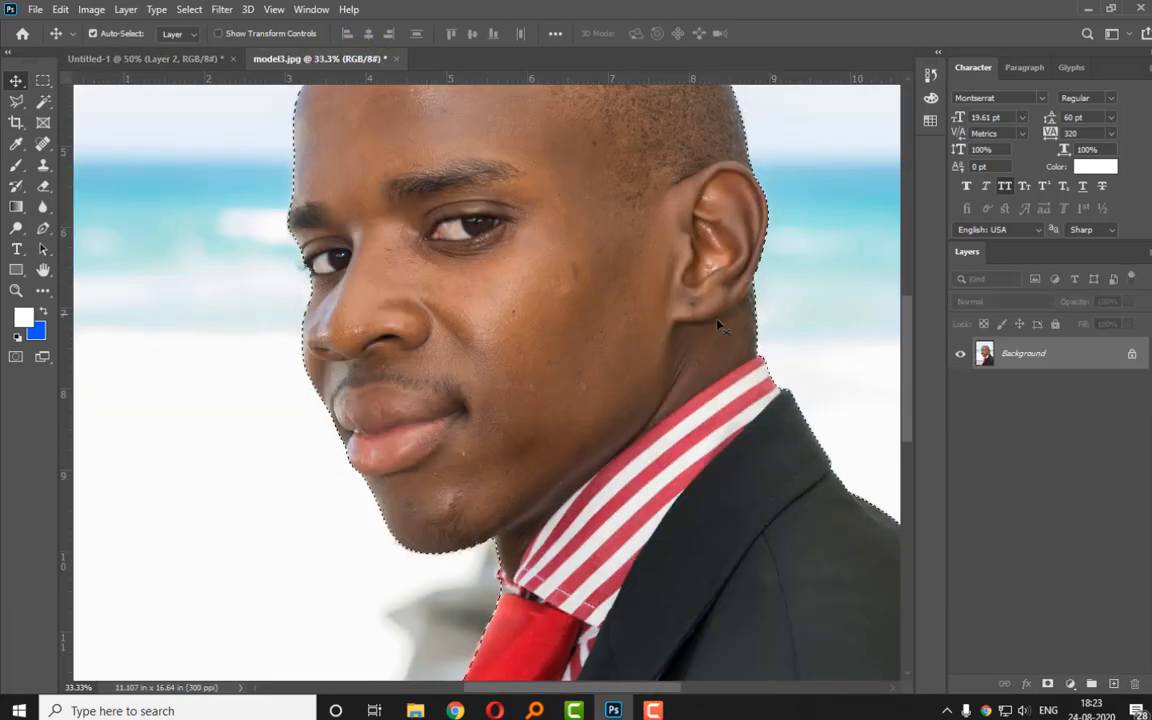
Move the feathered cutout on Layer 2 of Untitled-1 slightly left across the Layer 1 cutout.
click(170, 58)
drag(567, 297, 497, 290)
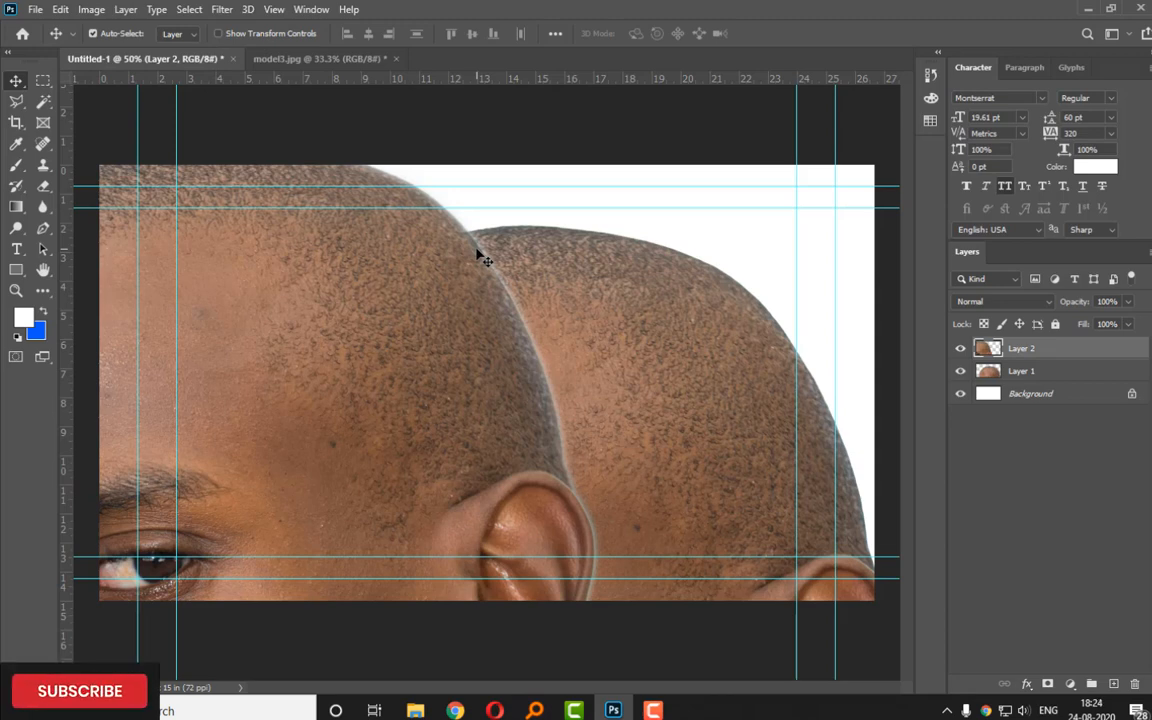
Choose the Polygonal Lasso tool and deselect the man's outline in model3.jpg.
click(15, 106)
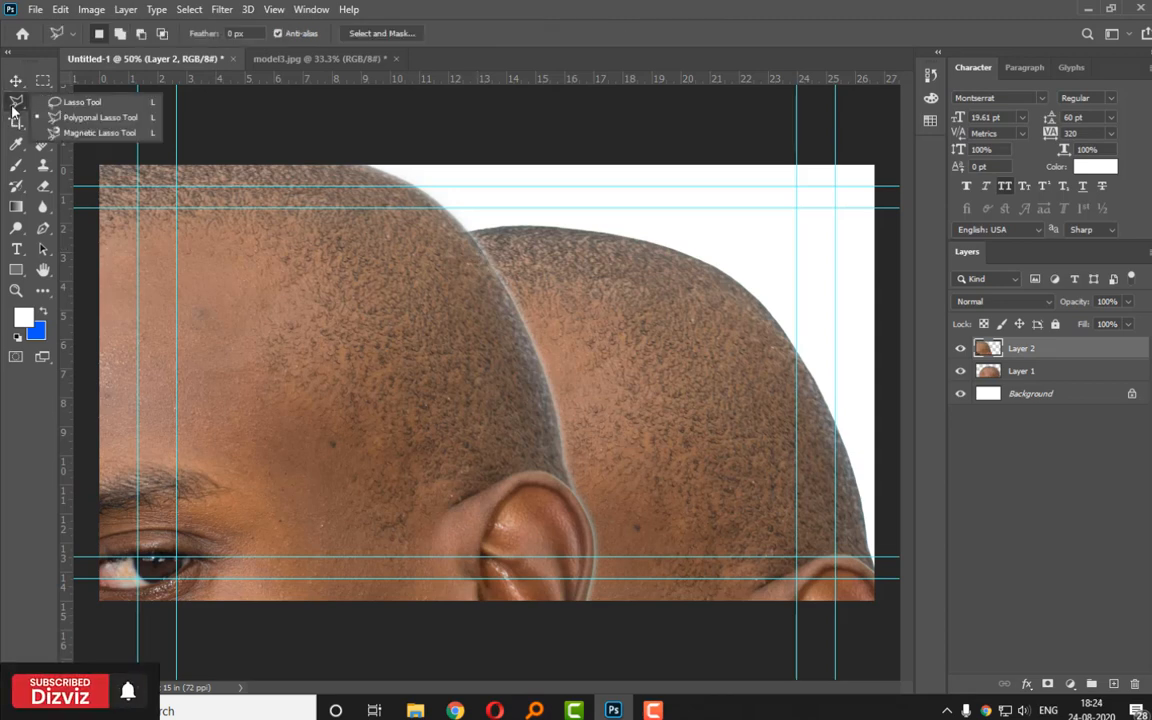
click(110, 118)
click(278, 59)
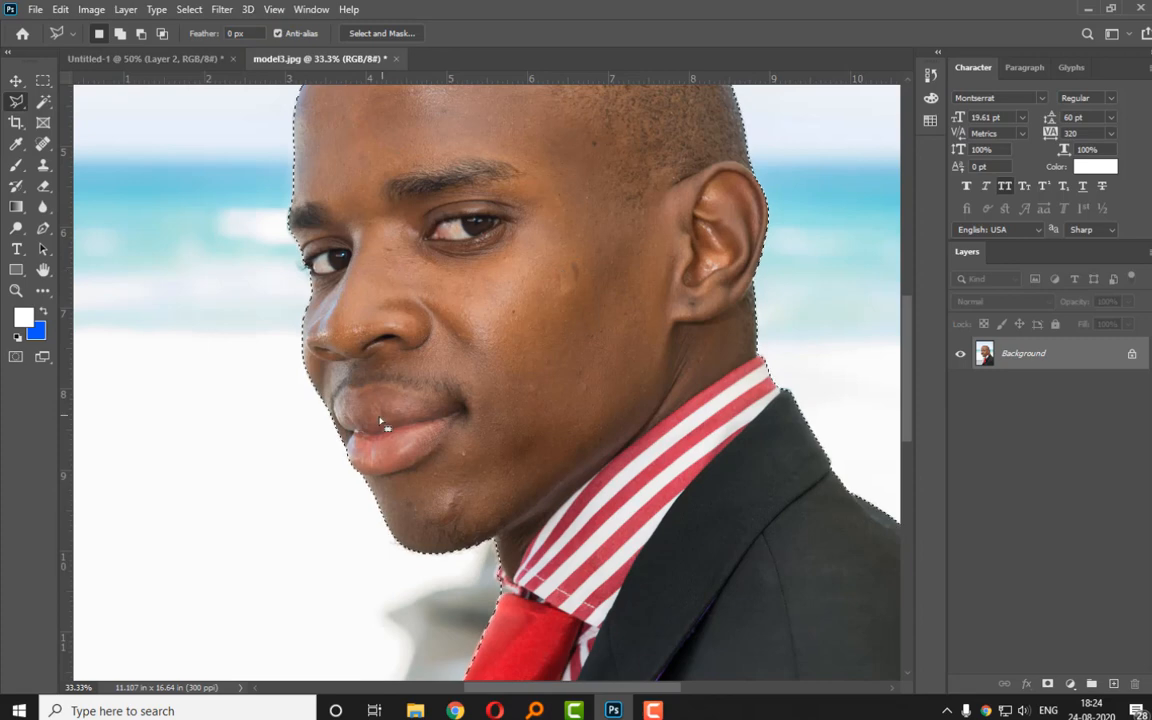
key(ctrl+d)
Draw a rough polygonal selection over the man's forehead and scalp, and clear it.
key(space)
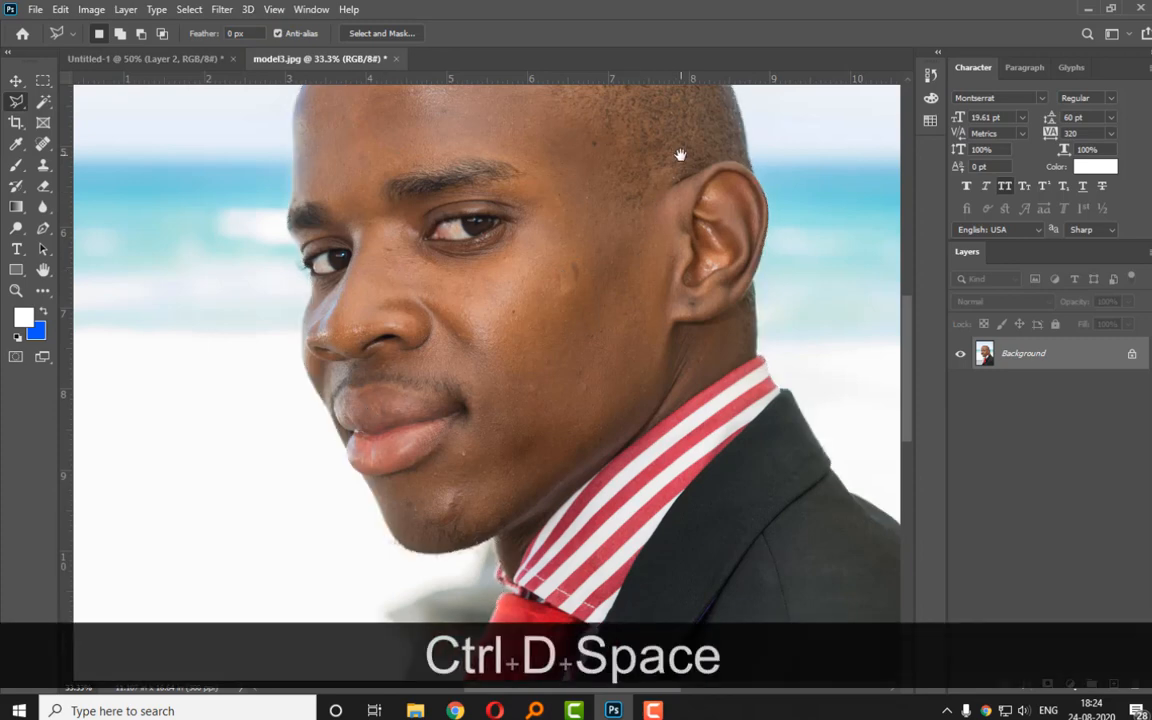
drag(680, 155, 602, 380)
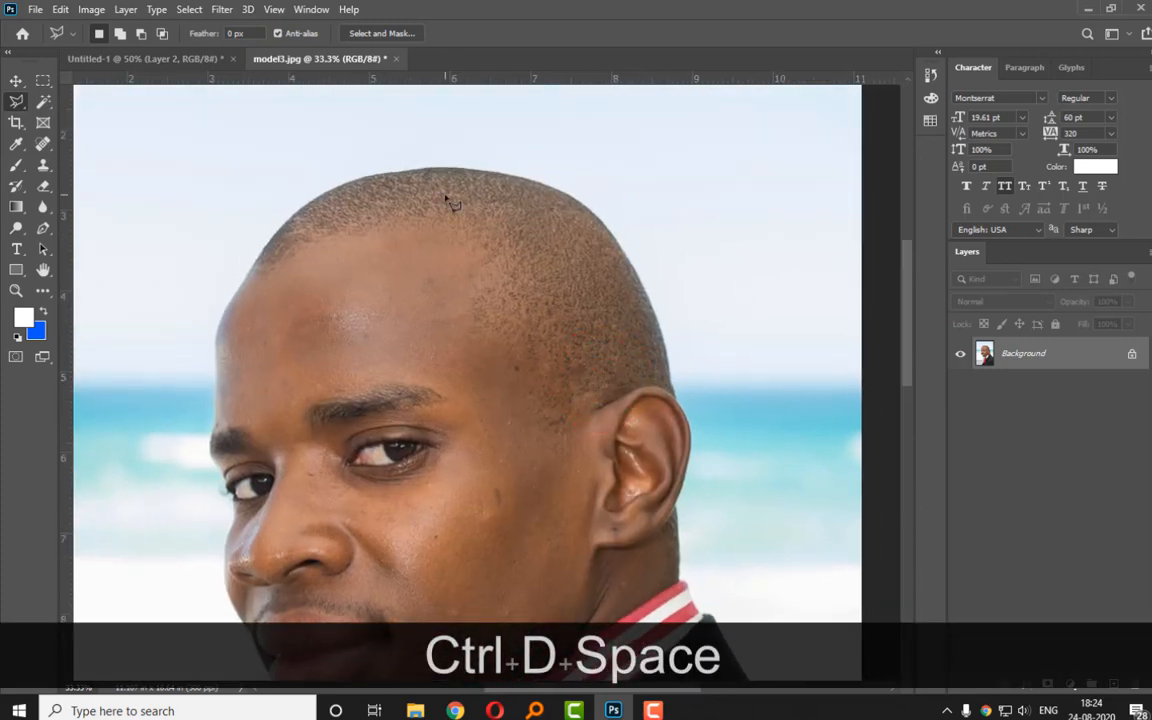
mouse_move(432, 165)
mouse_down()
mouse_move(502, 172)
mouse_move(560, 200)
mouse_move(556, 408)
mouse_move(368, 373)
mouse_move(436, 170)
mouse_up()
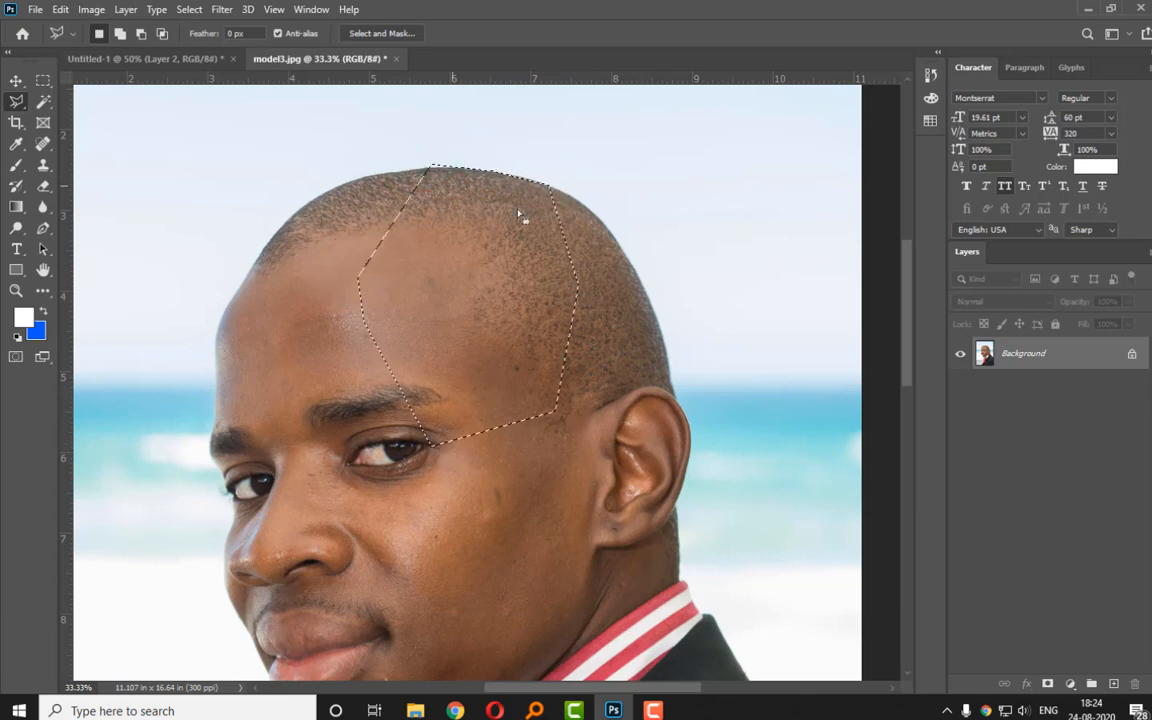
key(ctrl)
key(ctrl+d)
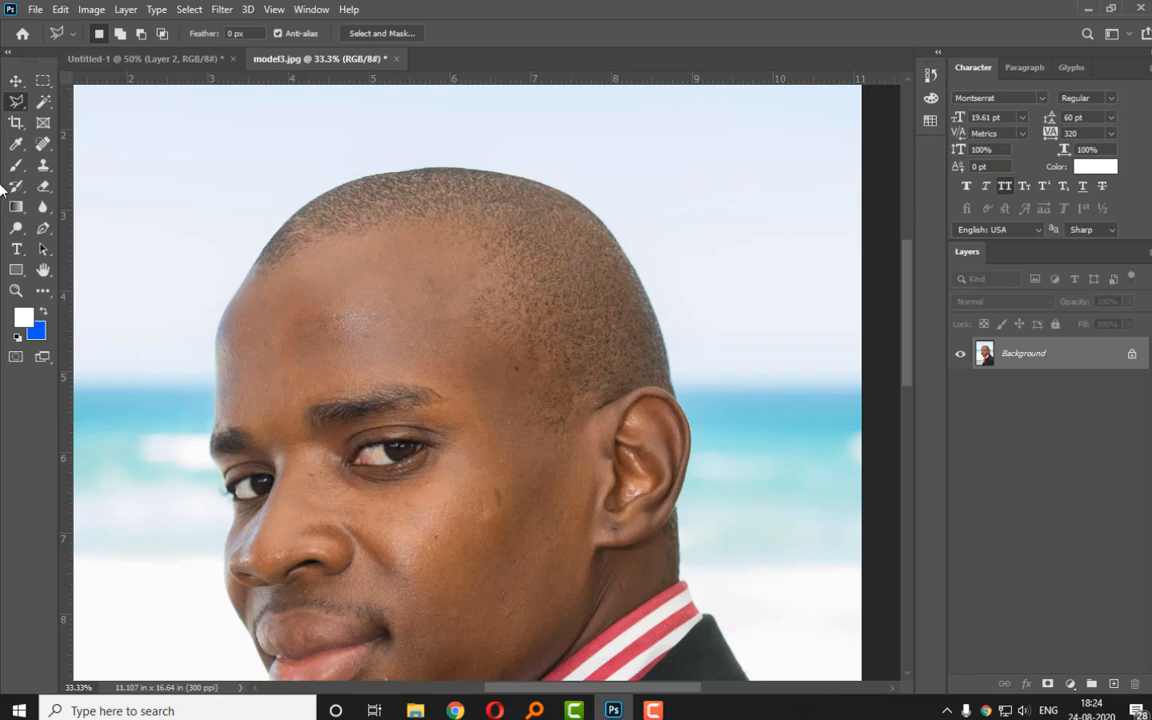
Look through the tools grouped with Quick Selection and activate the Magic Wand tool for the portrait.
click(46, 103)
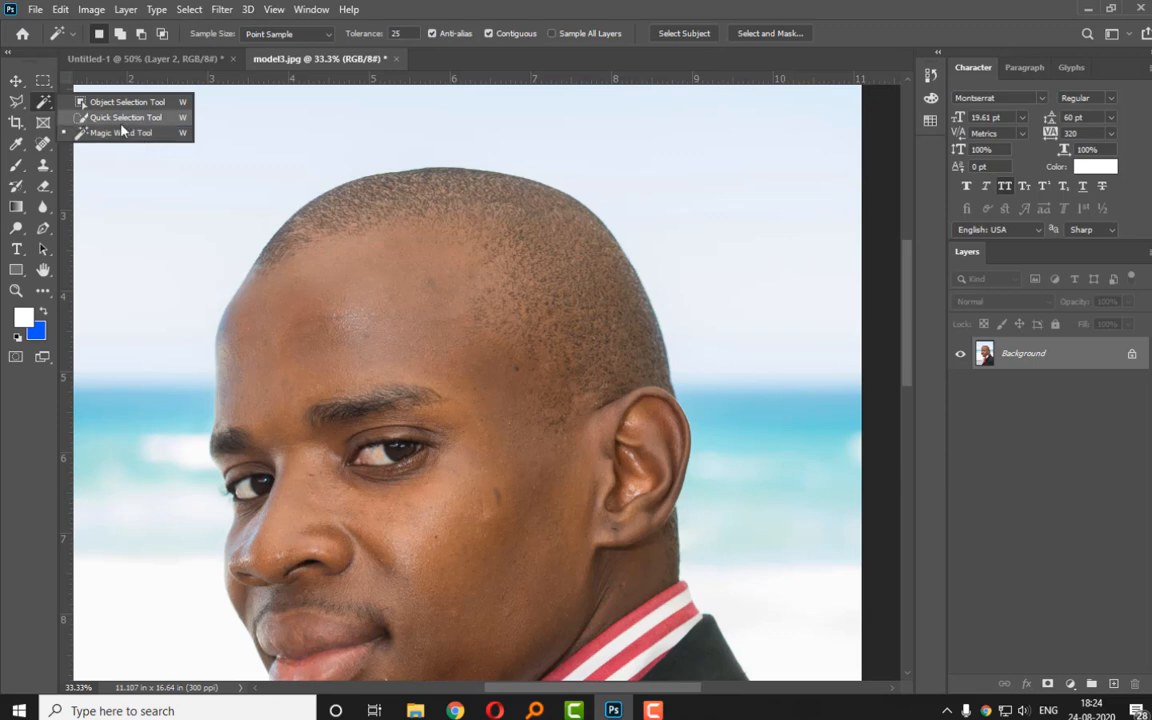
click(462, 6)
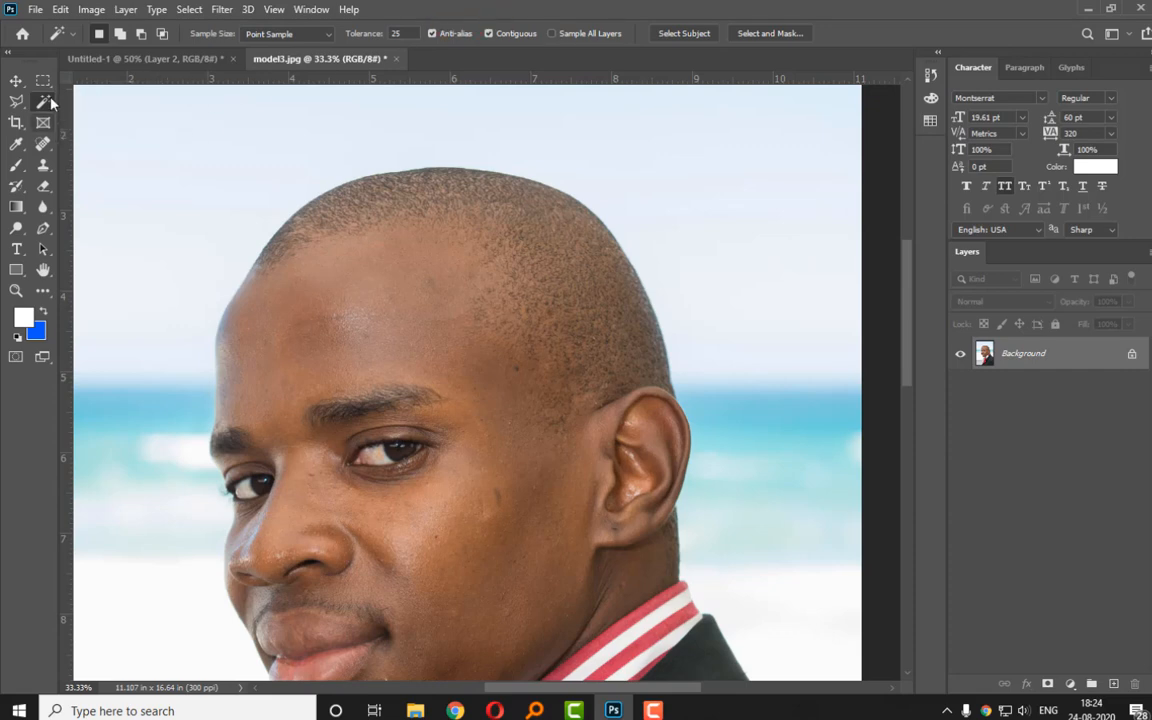
right_click(52, 102)
click(100, 136)
key(ctrl+minus)
key(ctrl+minus)
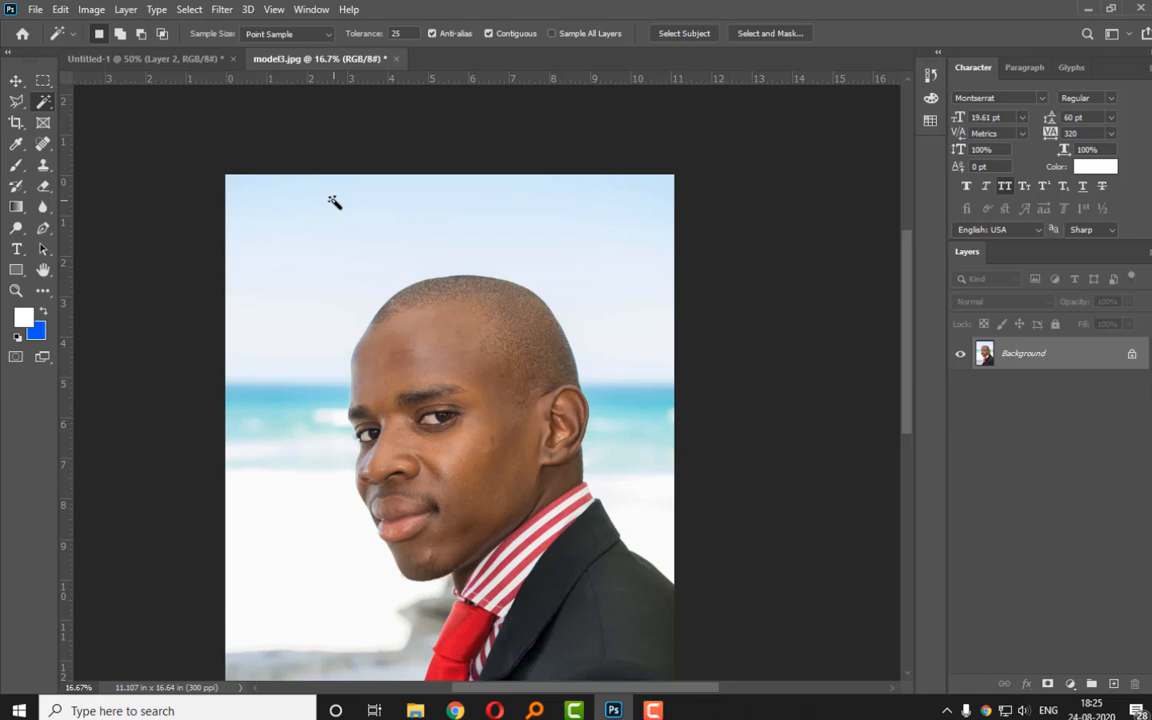
Show only the Background layer in Untitled-1 and make it the active layer.
click(92, 58)
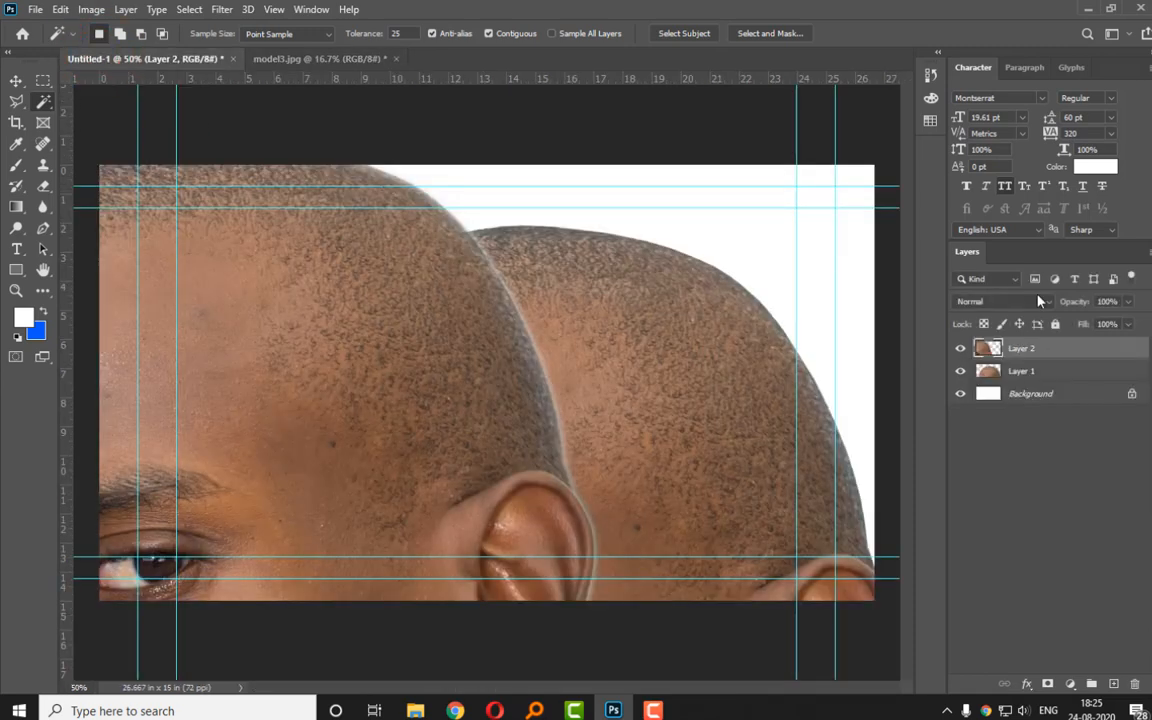
alt+click(960, 393)
click(1030, 393)
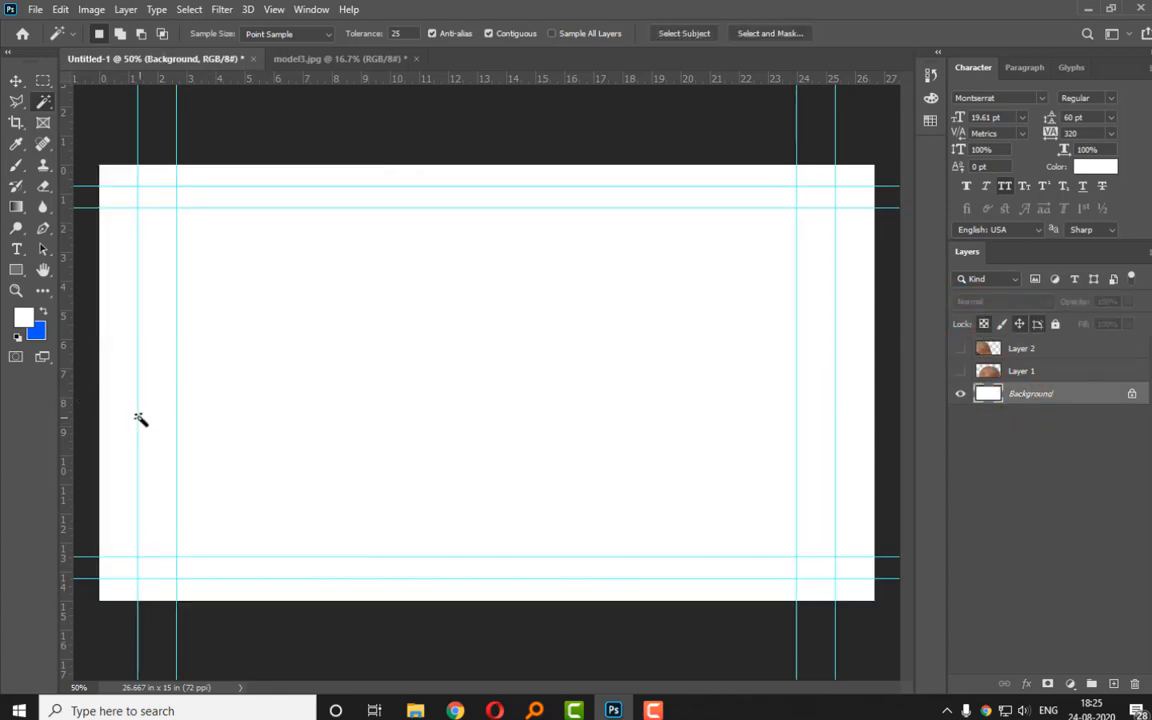
Fill the Background layer with a linear black-to-white gradient running from its left edge to its right edge.
click(16, 206)
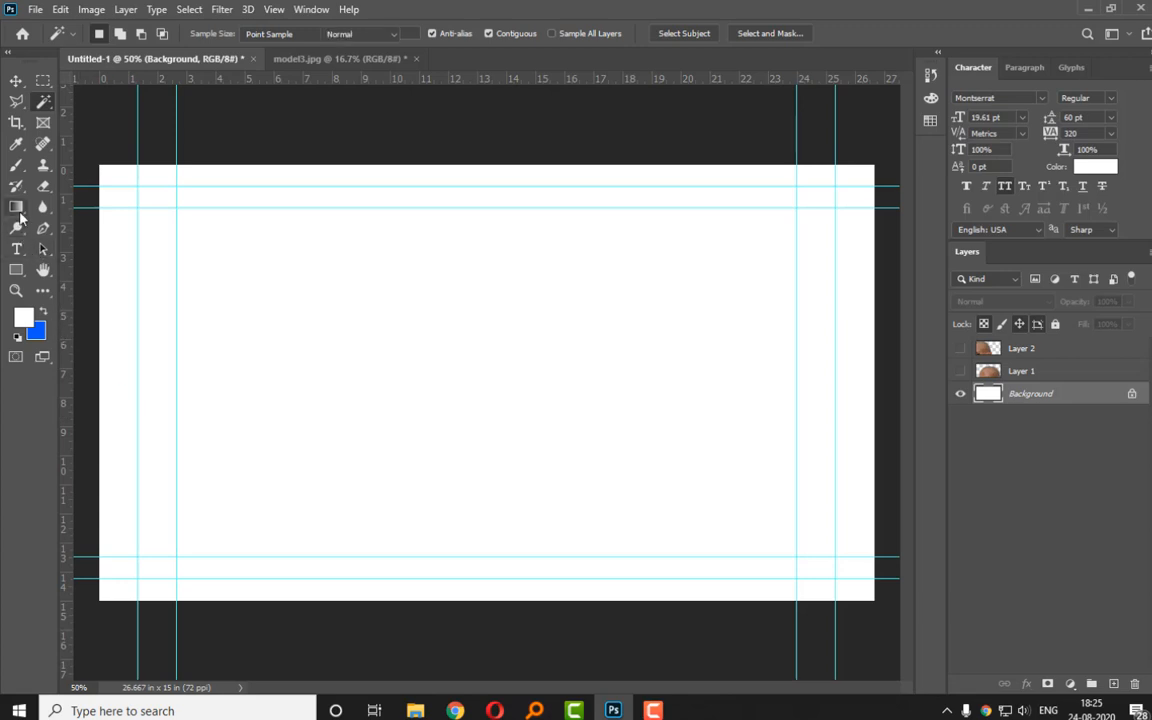
right_click(16, 206)
click(77, 200)
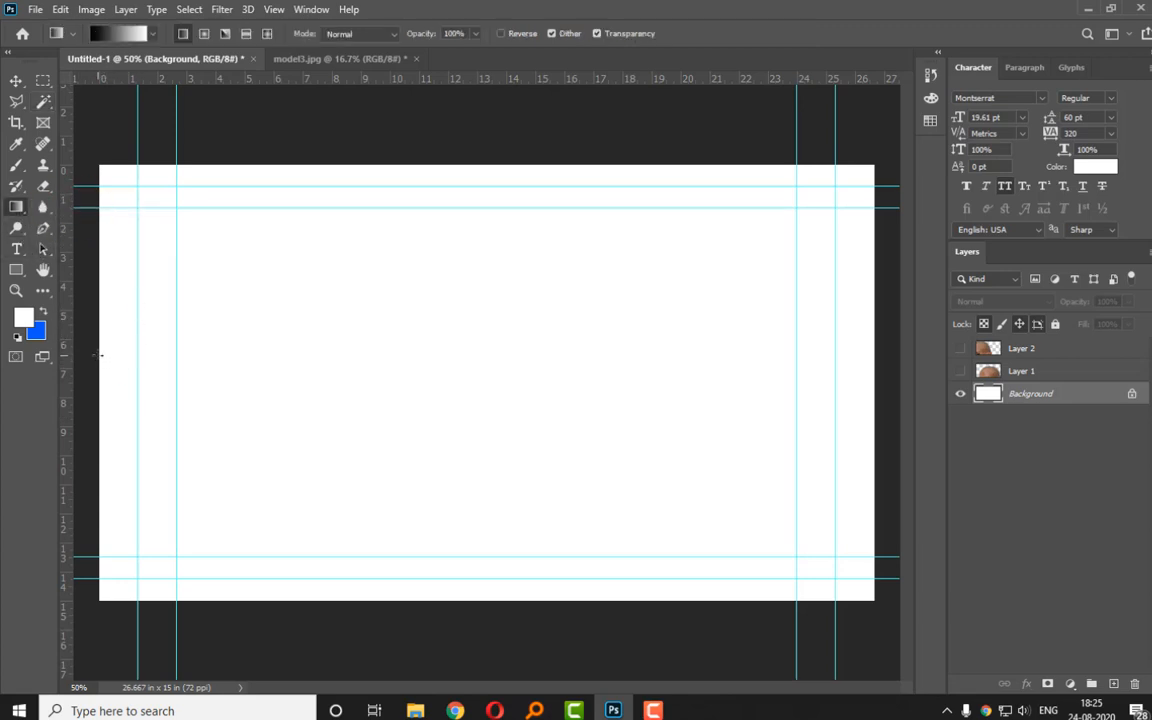
drag(97, 355, 884, 363)
drag(868, 356, 867, 353)
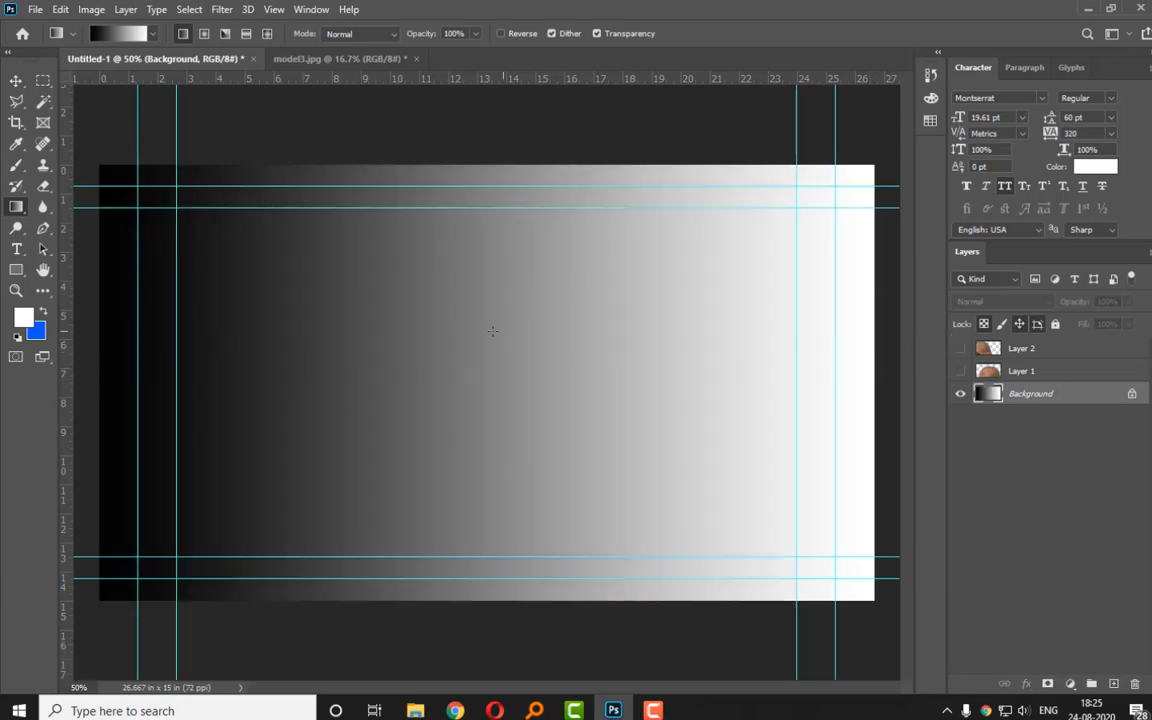
Activate the Magic Wand tool for use on the gradient background.
click(42, 103)
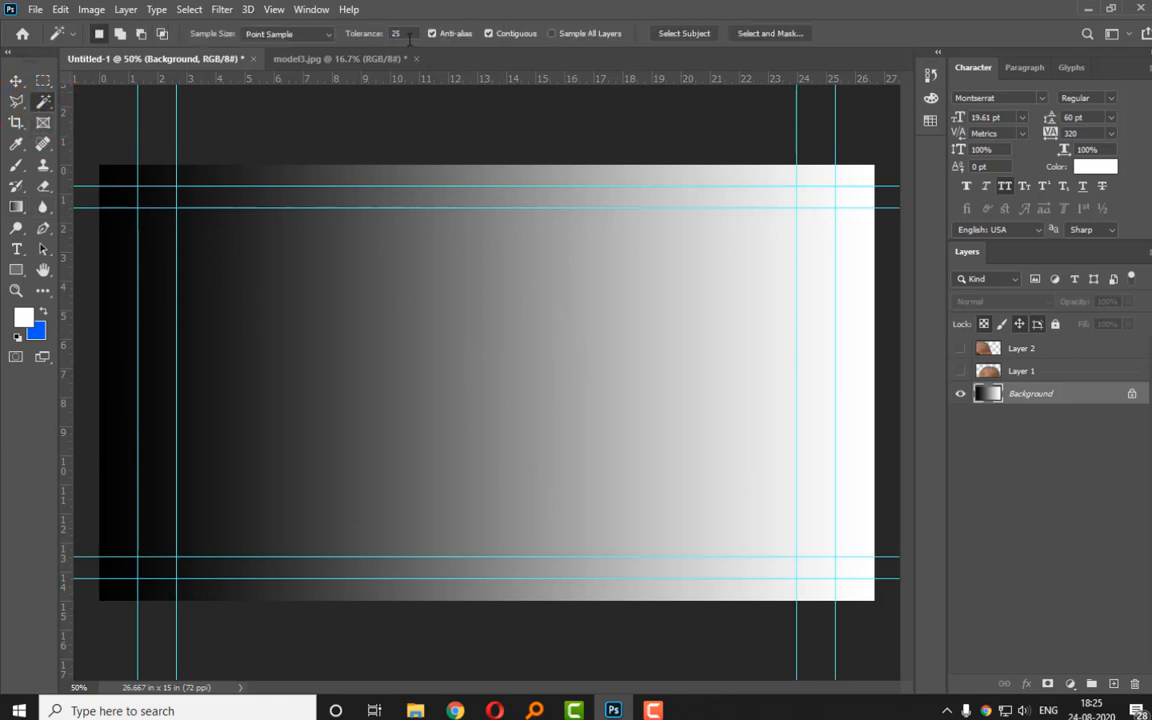
Set the Magic Wand tolerance to 120, select from the gradient's black end, and clear the selection.
click(346, 36)
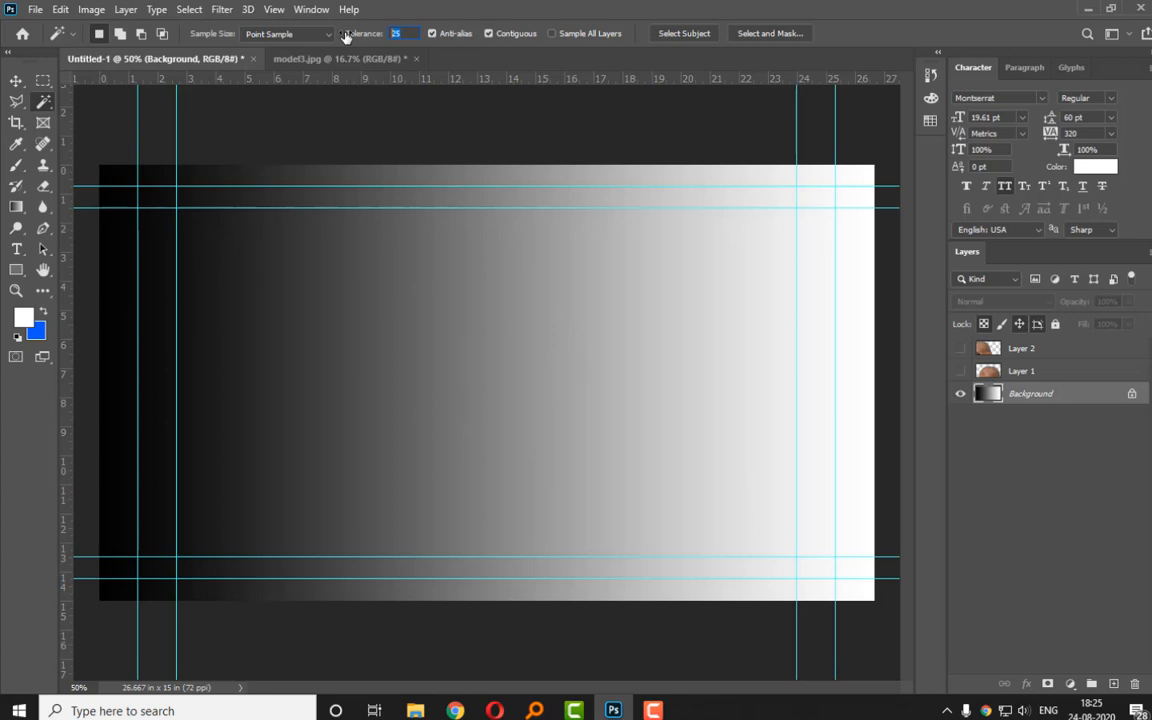
text(120)
key(Return)
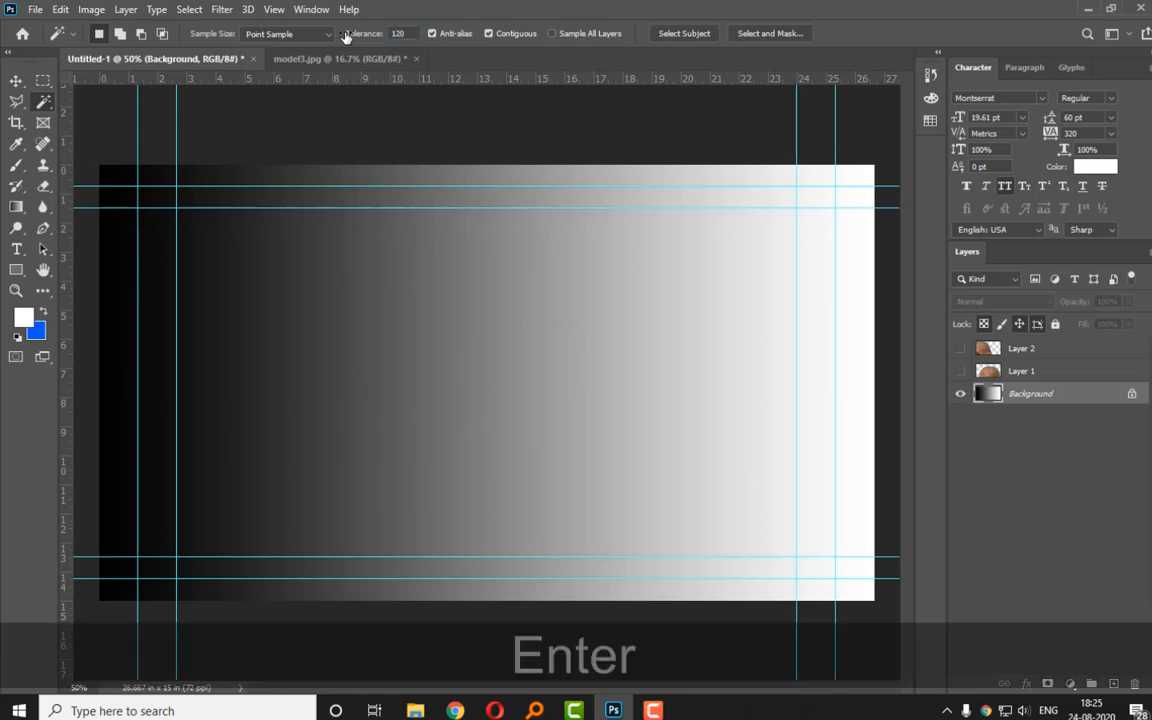
click(114, 314)
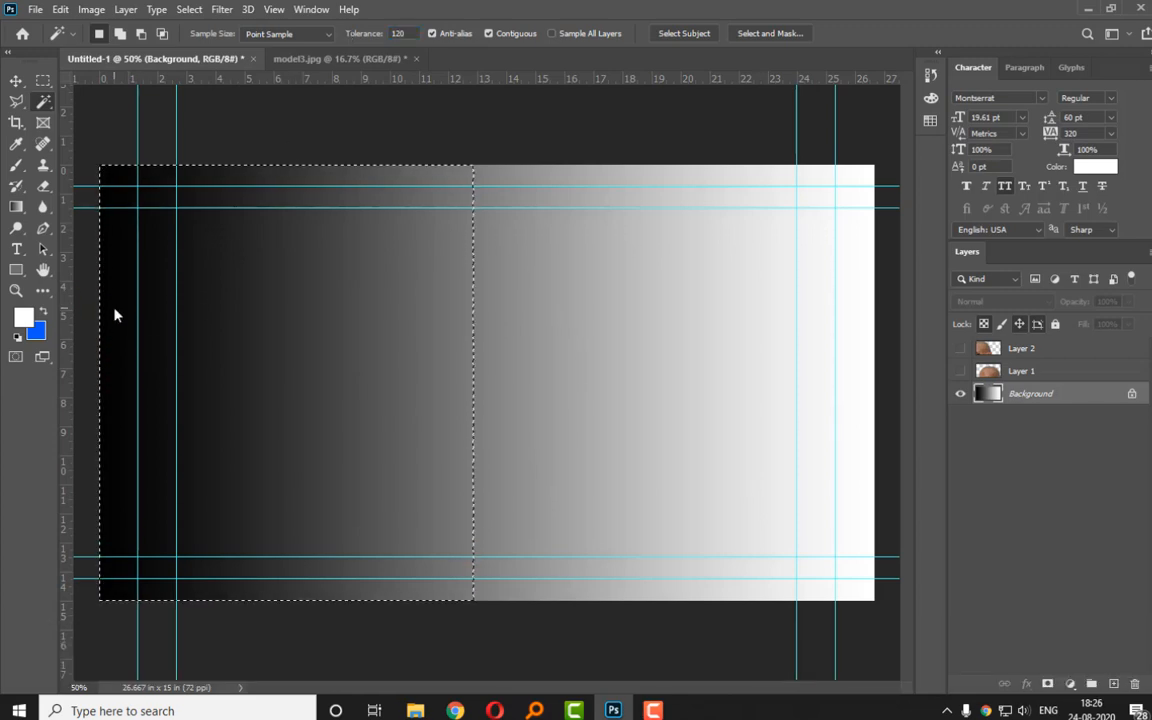
key(ctrl+d)
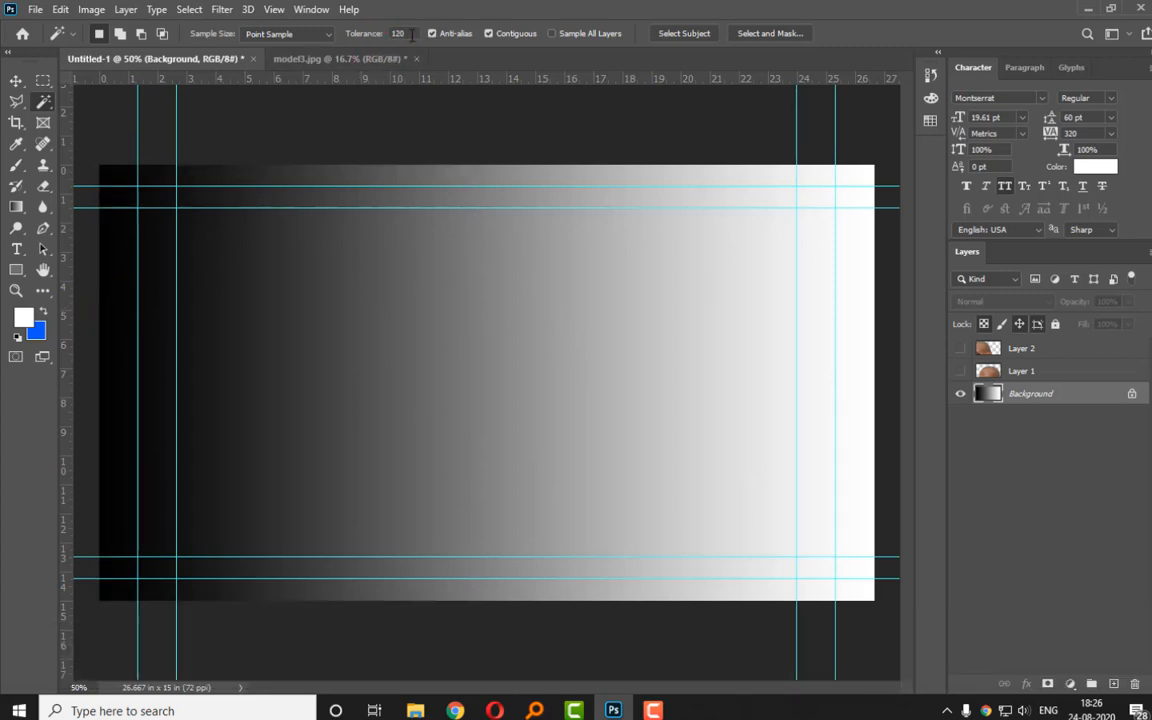
Raise the Magic Wand tolerance to 200, sample the gradient's black end again, and deselect.
click(350, 34)
text(200)
key(Return)
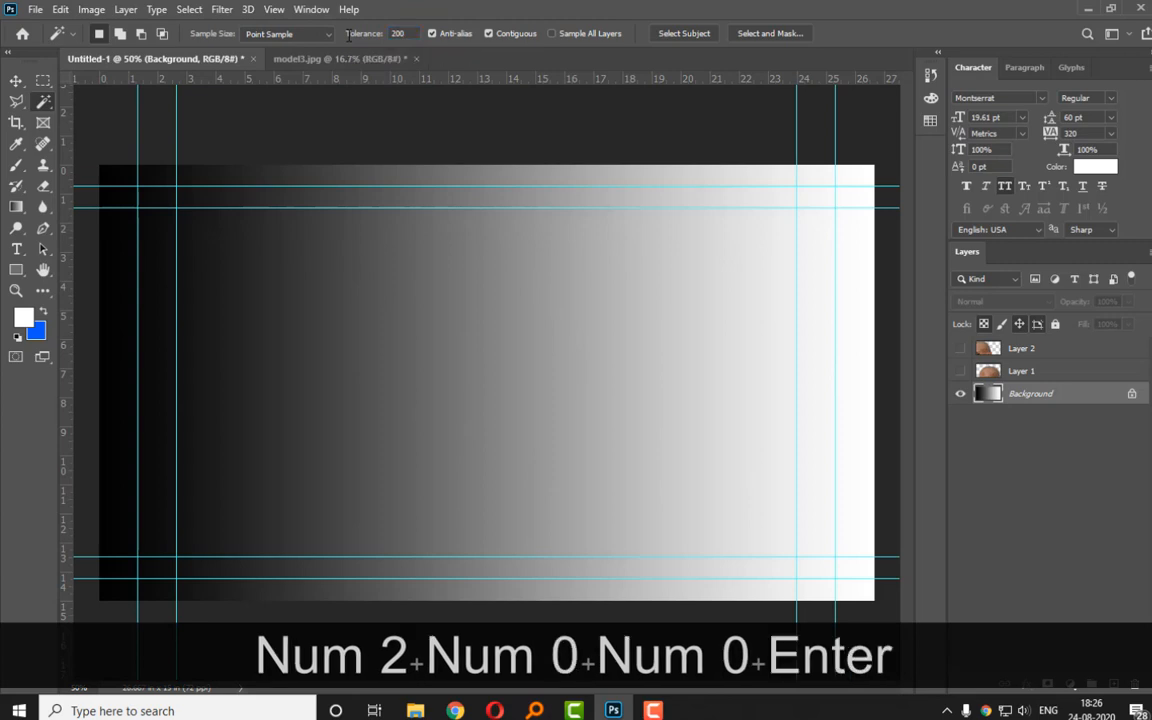
click(128, 377)
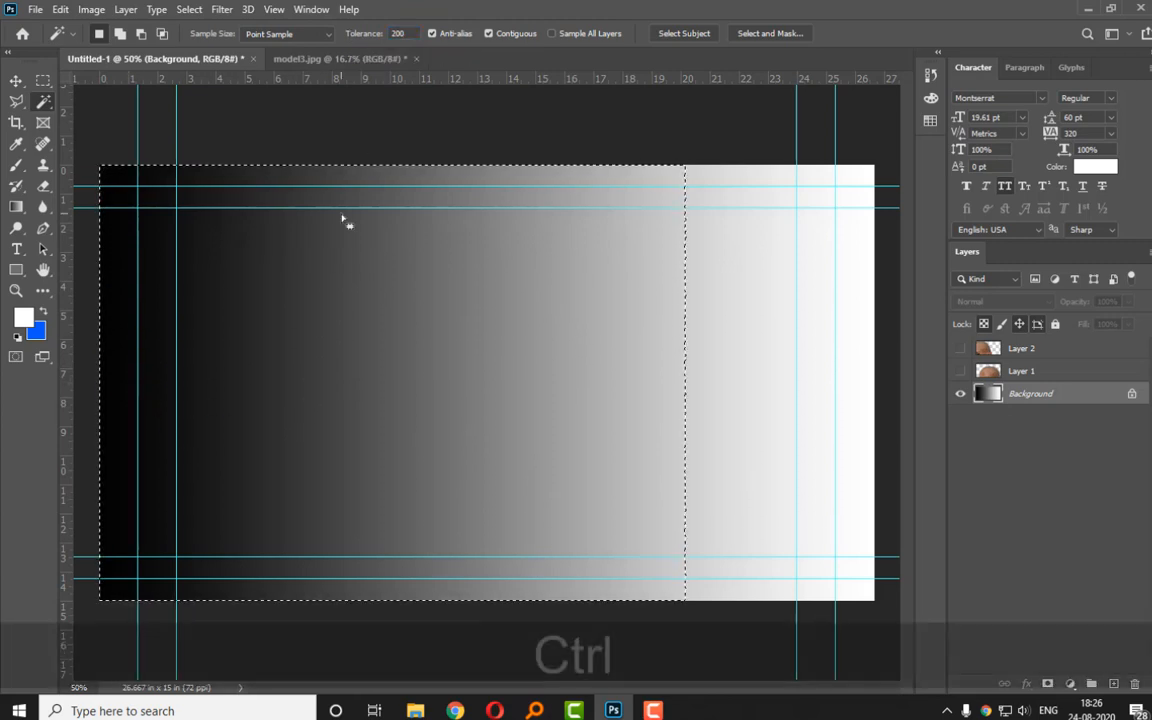
key(ctrl+d)
Try a Magic Wand selection from the gradient's black end at a tolerance of 250 and deselect it.
click(350, 34)
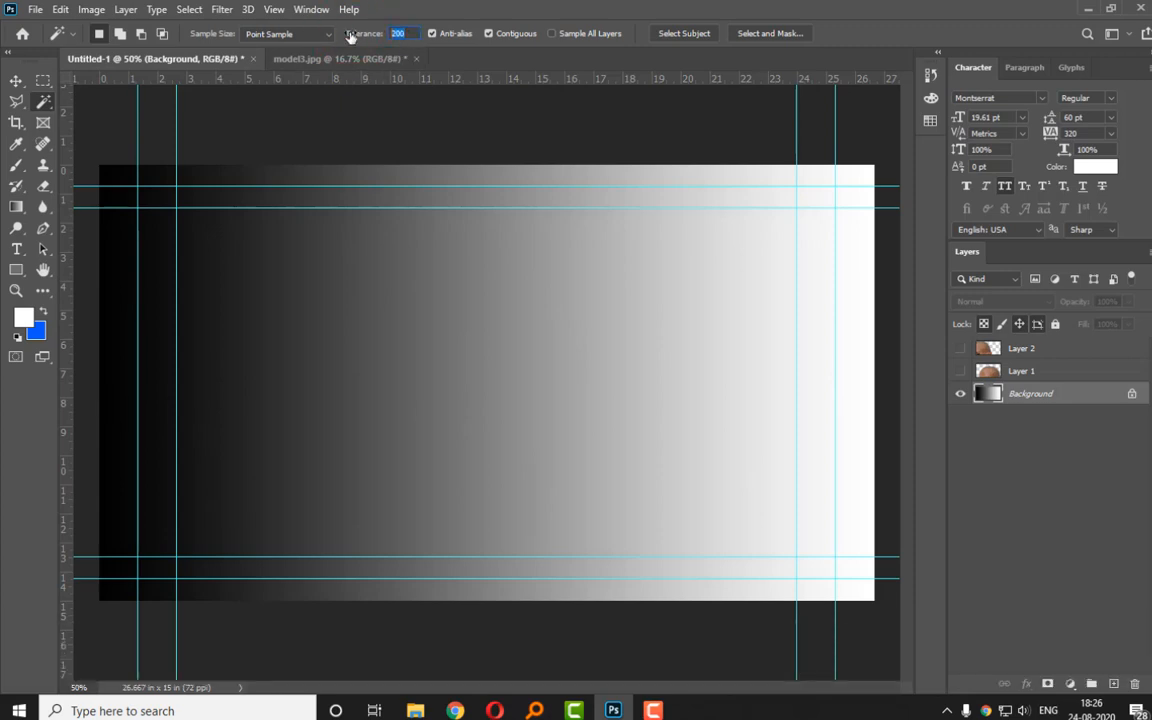
text(250)
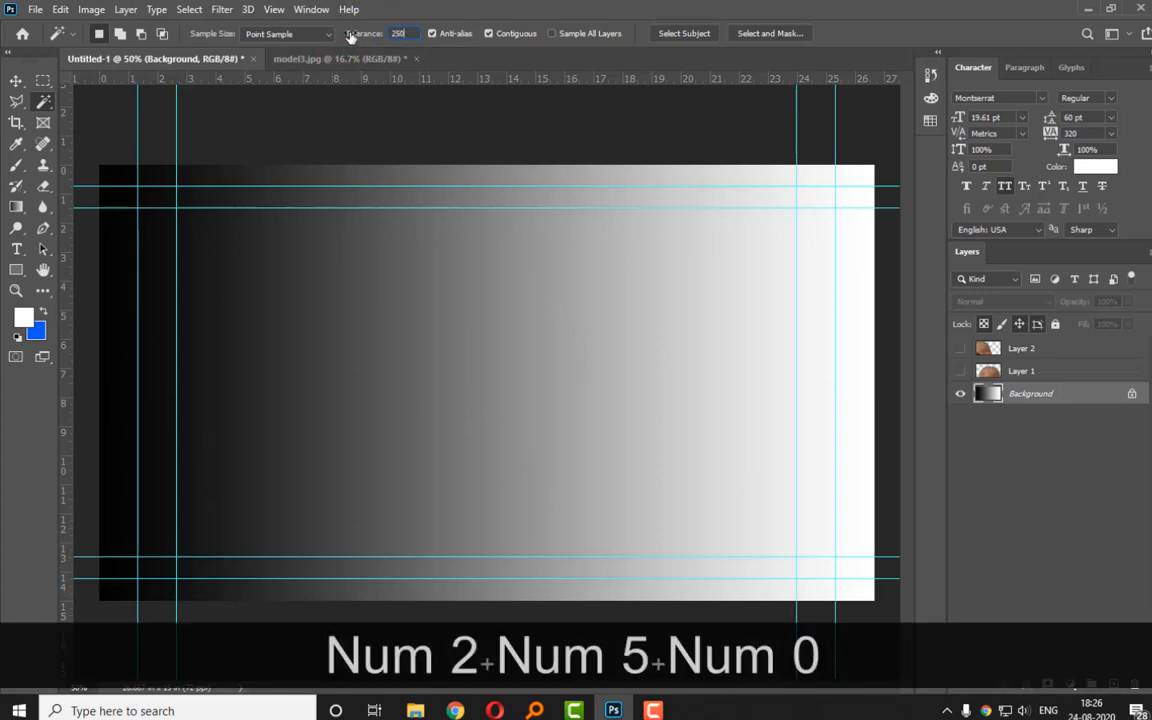
key(Return)
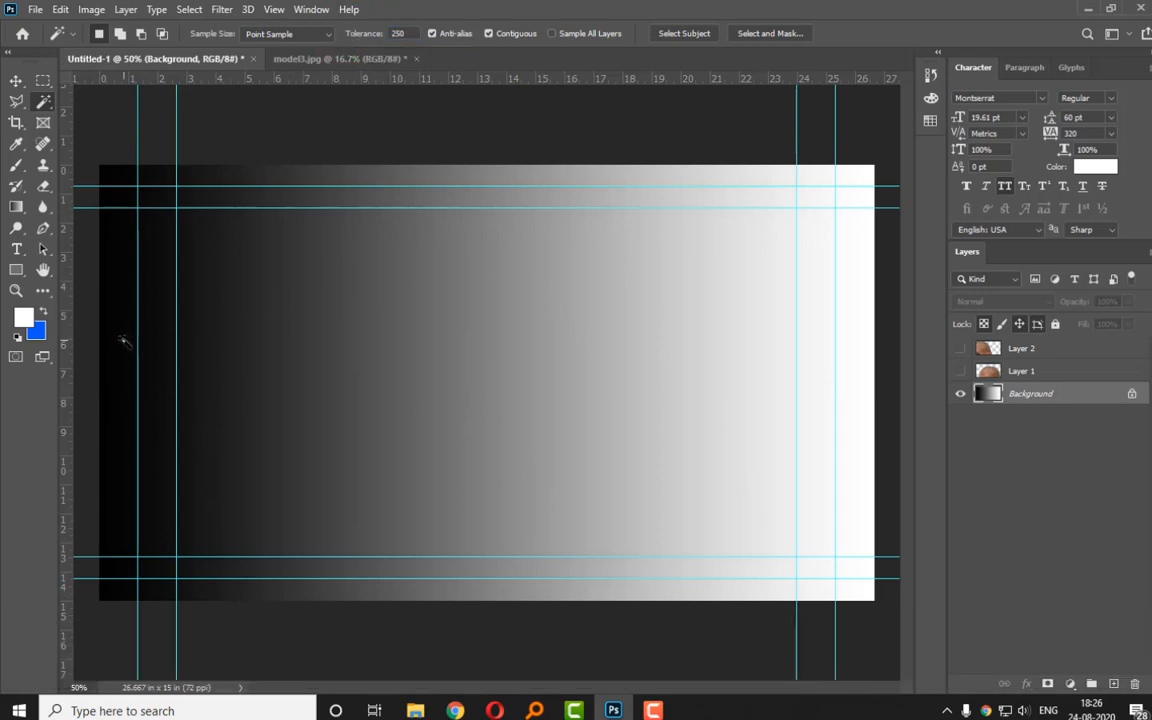
click(111, 305)
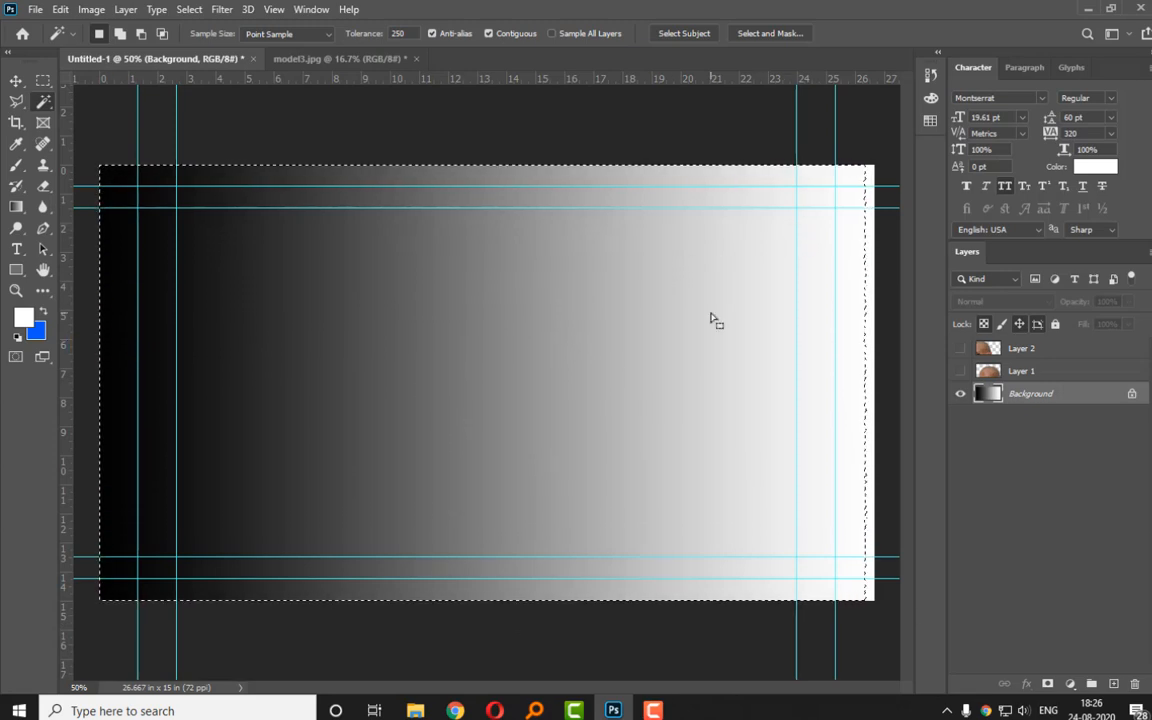
key(ctrl)
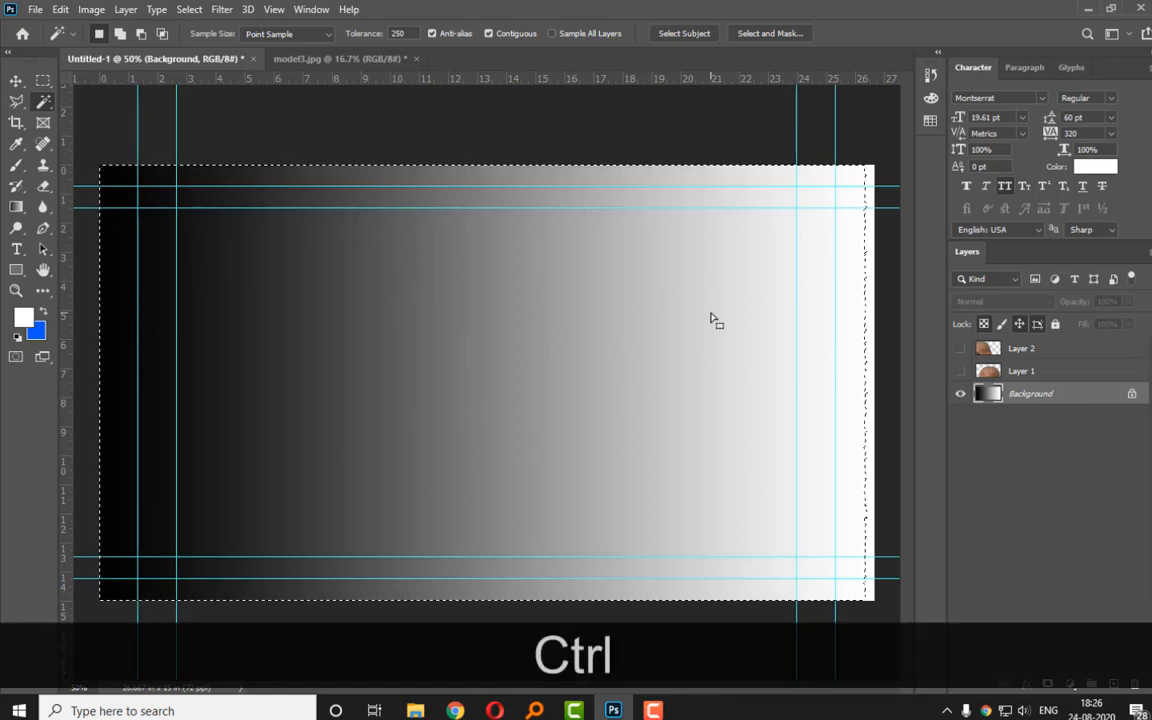
key(ctrl+d)
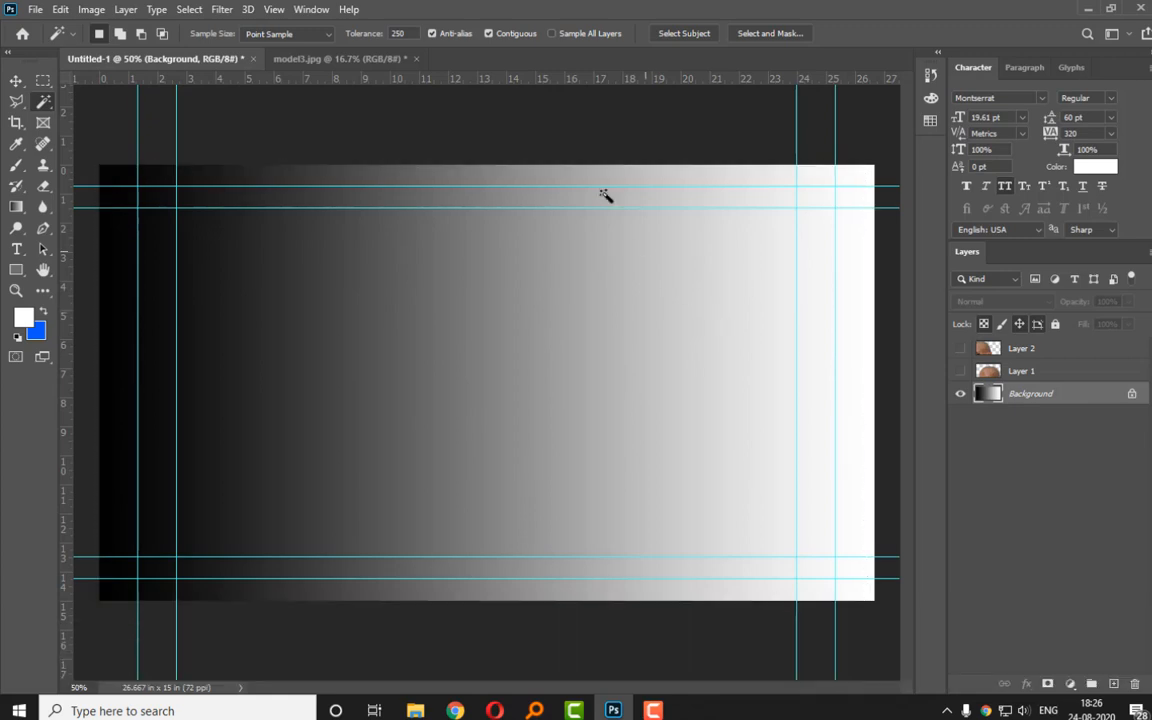
Set the Magic Wand tolerance to 10 and select four gray tones one after another, from the gradient's middle towards white.
click(393, 33)
text(10)
key(Return)
click(475, 313)
click(589, 324)
click(640, 309)
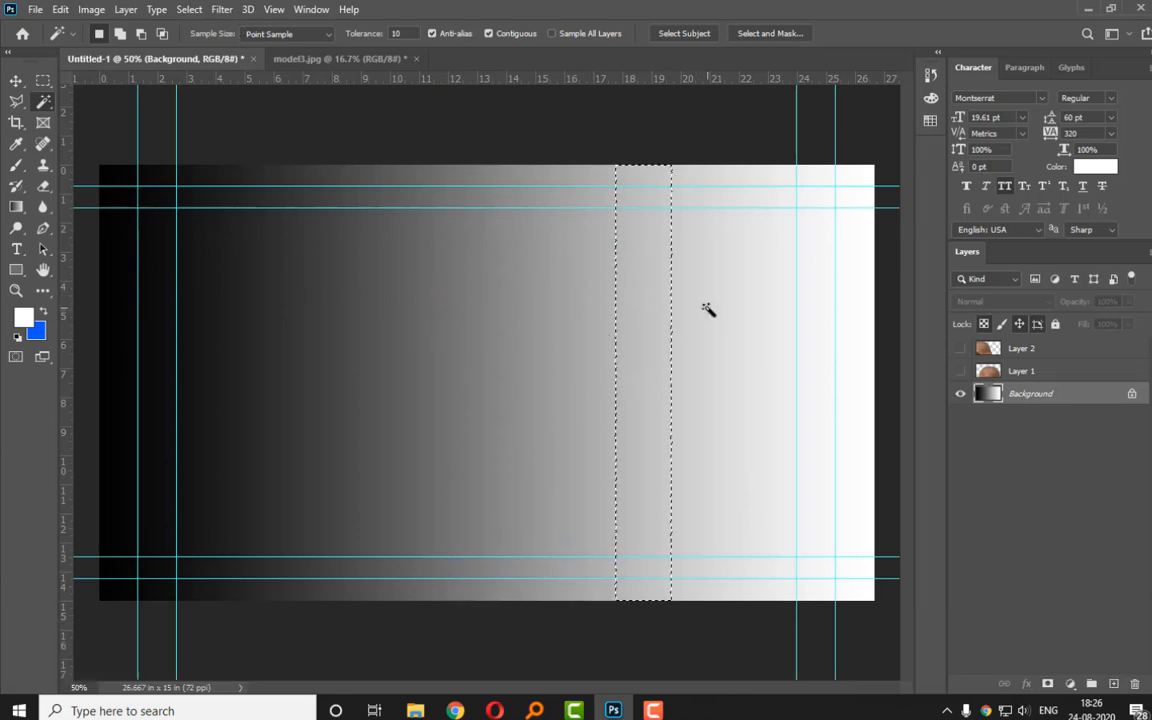
click(707, 310)
Set the Magic Wand tolerance to 5 and build one combined selection of seven separate tone bands across the gradient.
click(395, 33)
text(5)
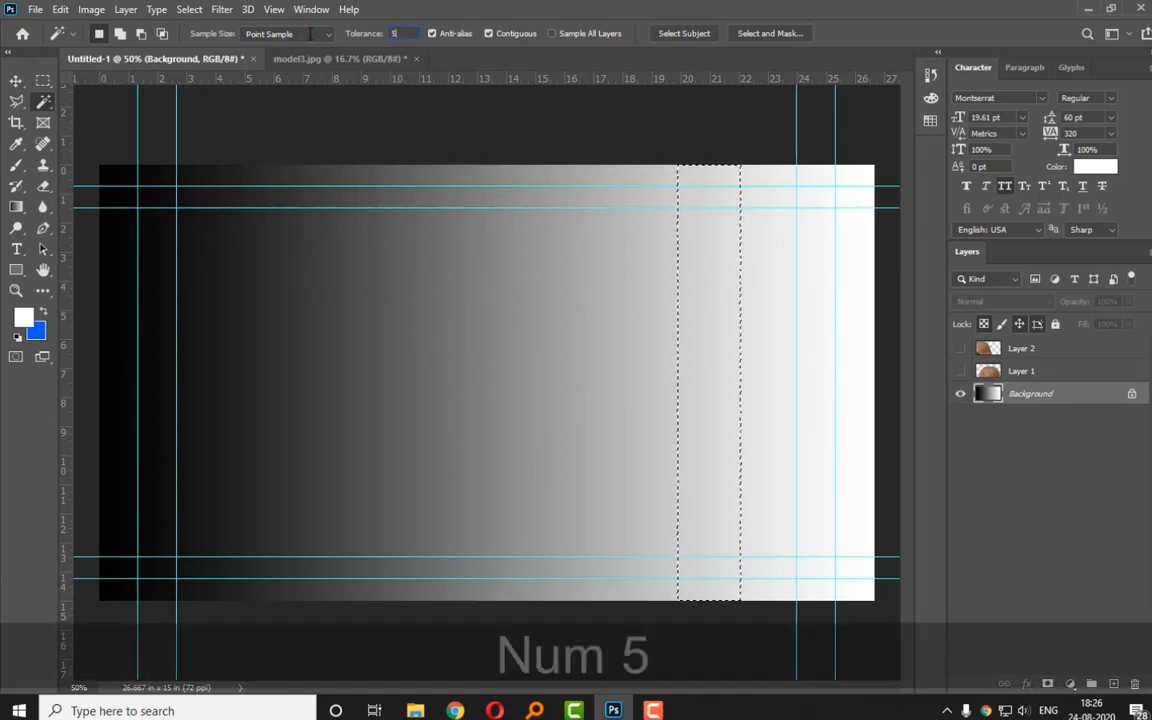
key(Return)
click(290, 345)
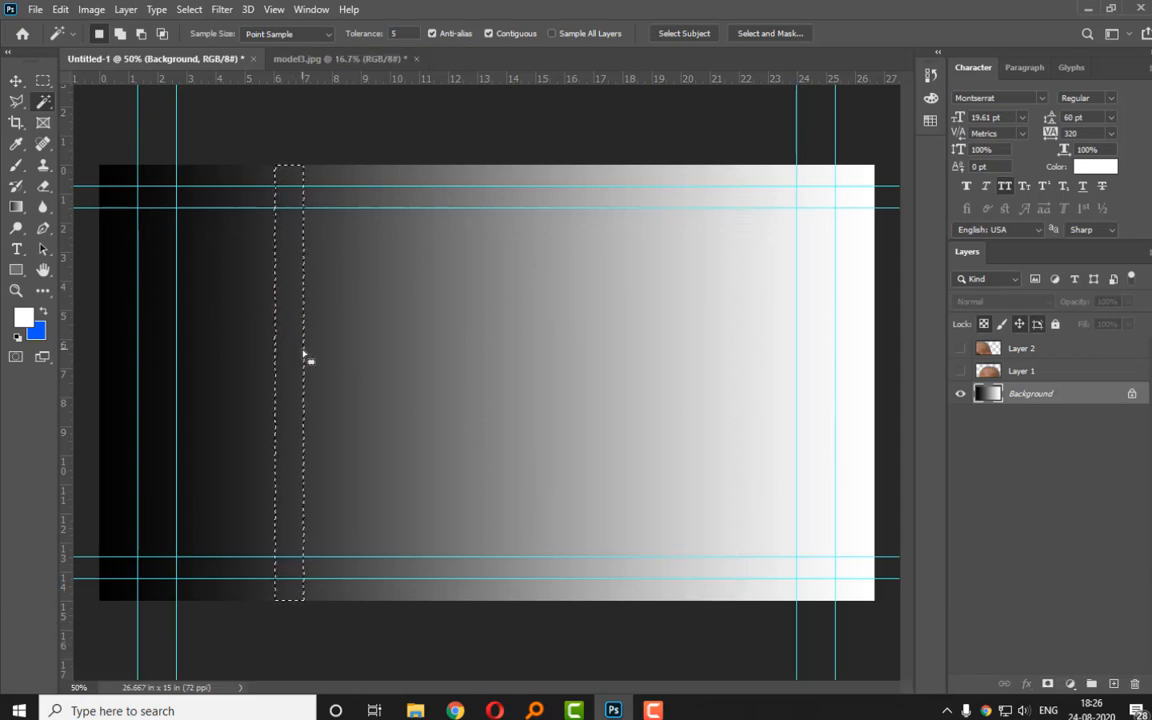
shift+click(530, 385)
shift+click(700, 402)
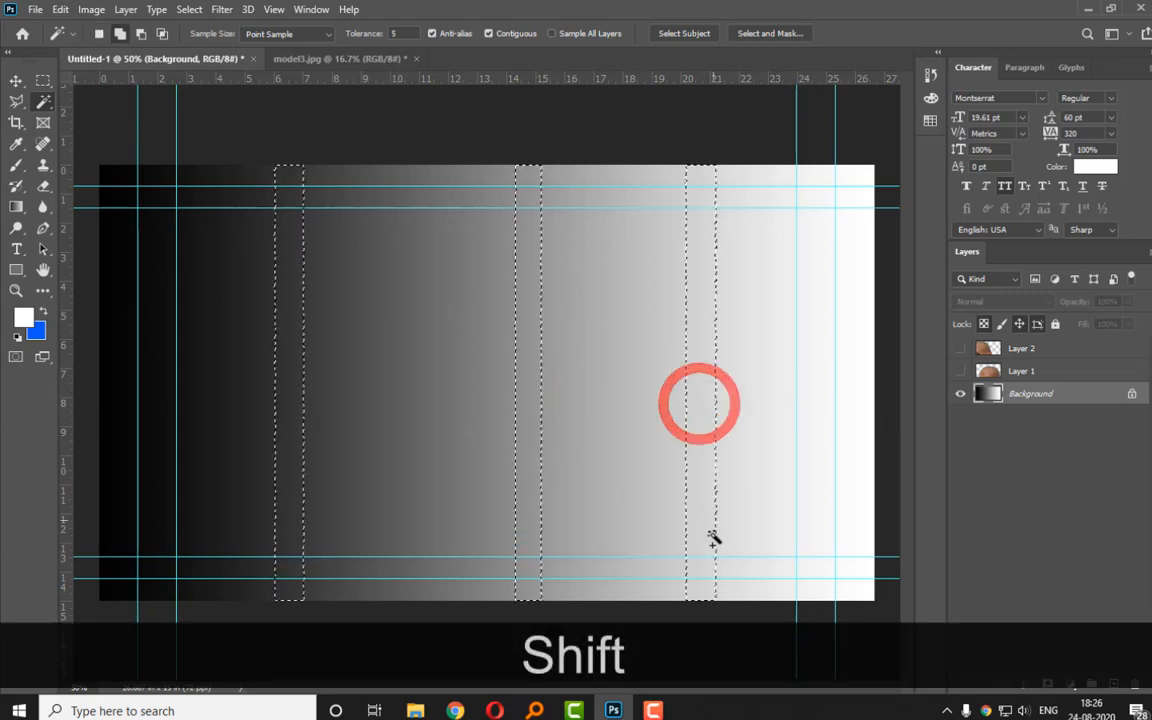
shift+click(828, 411)
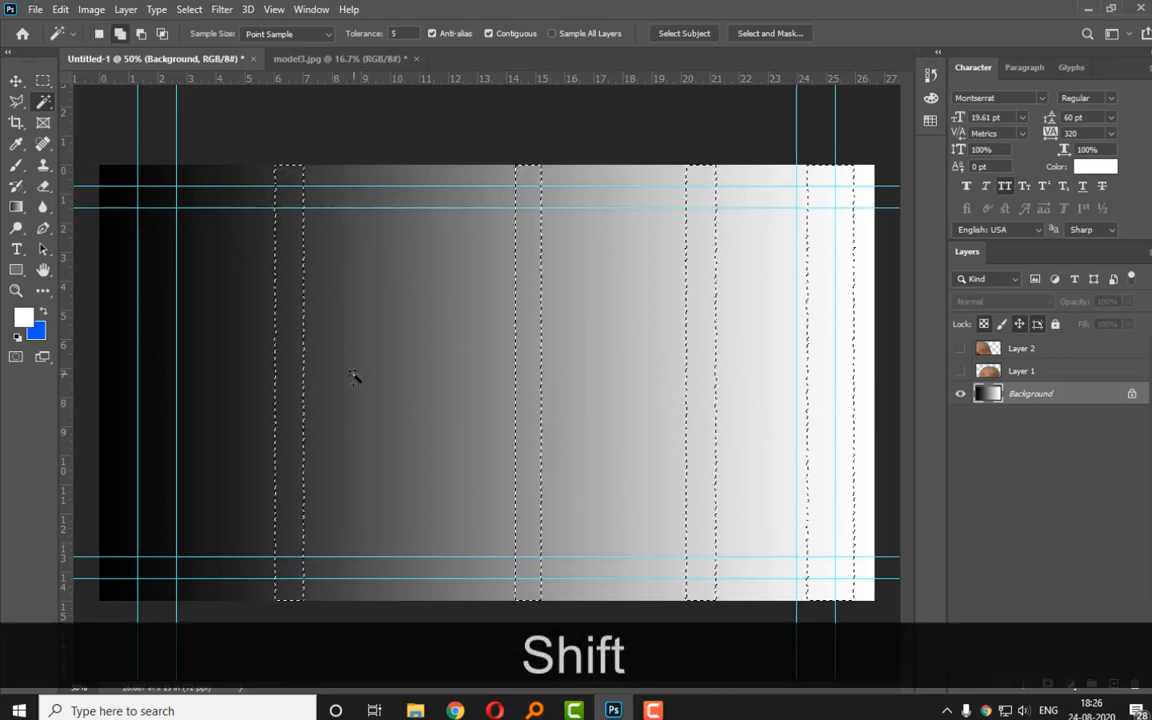
shift+click(364, 455)
shift+click(172, 378)
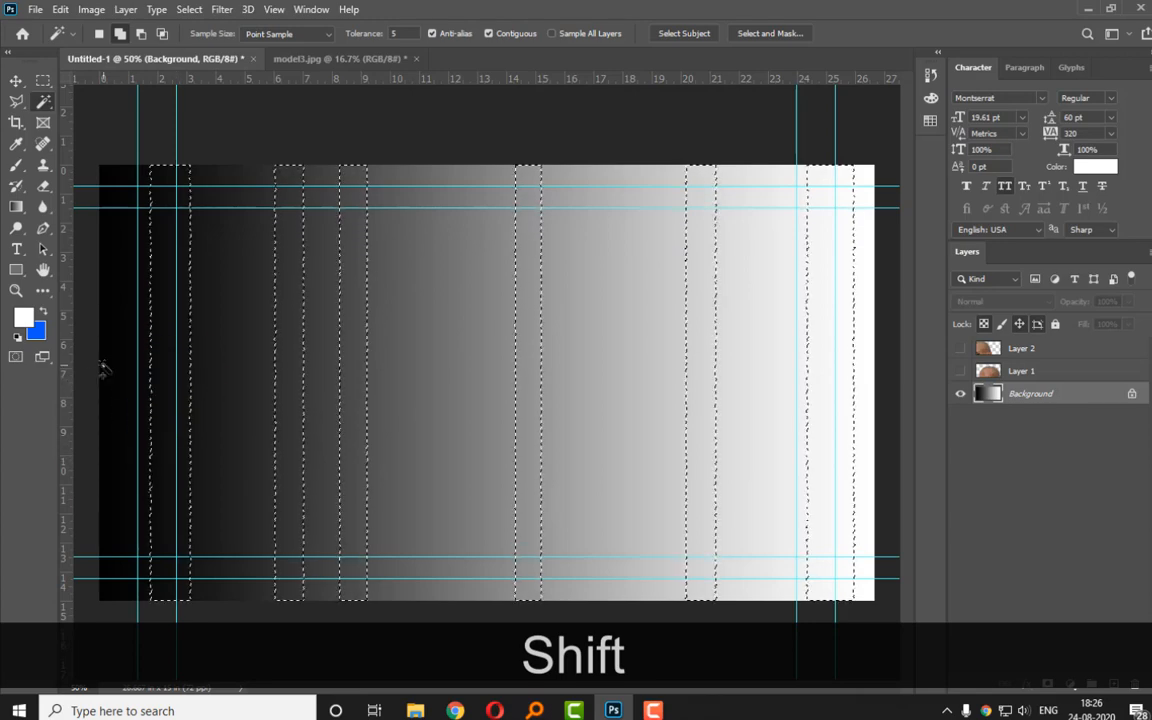
shift+click(115, 393)
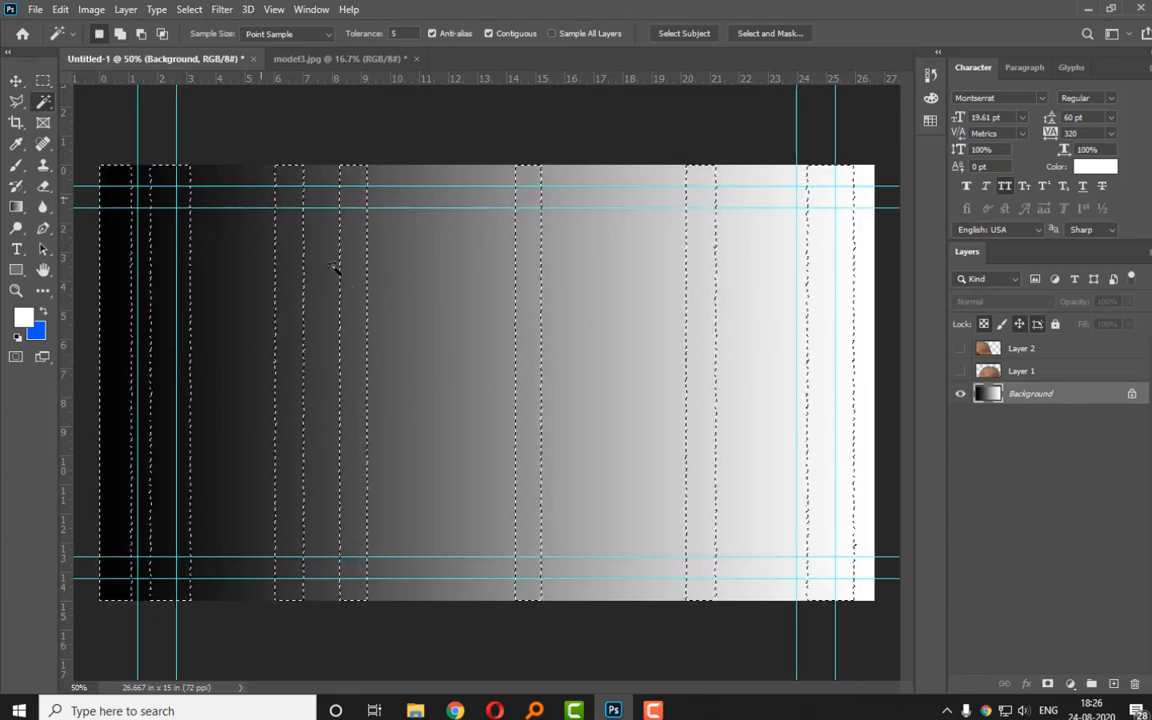
Subtract dark and mid-gray bands from the combined gradient selection, checking the Google Meet window in between.
key(alt)
alt+click(360, 278)
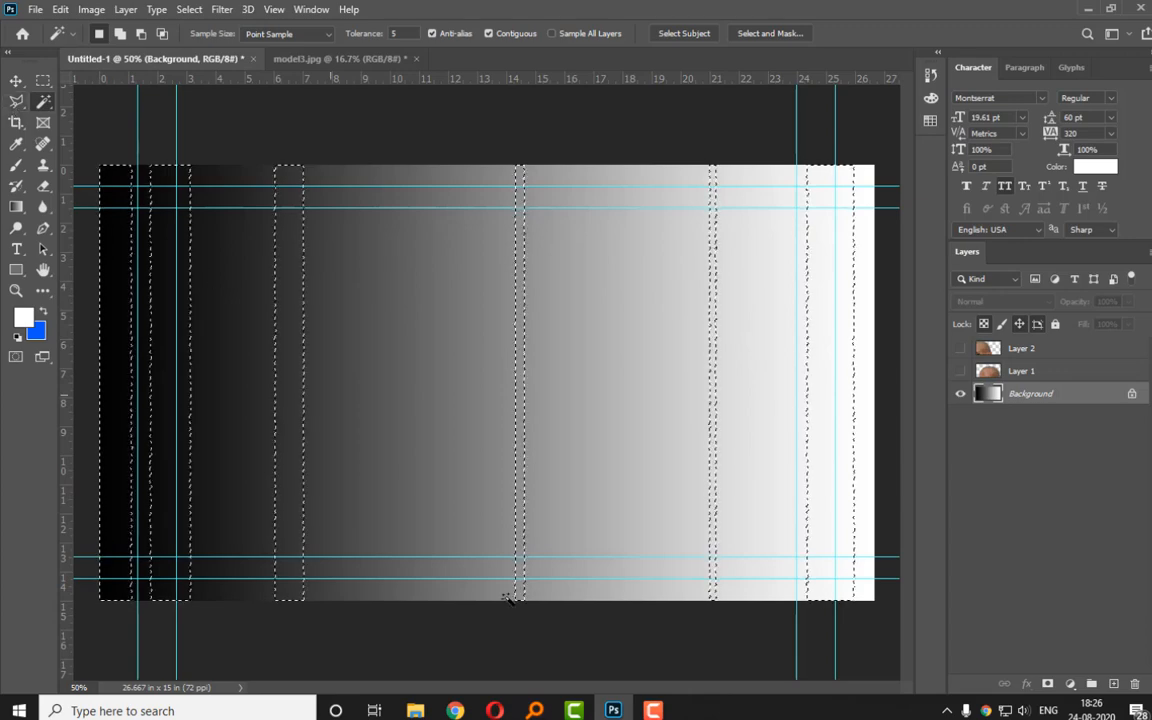
mouse_move(505, 712)
click(440, 640)
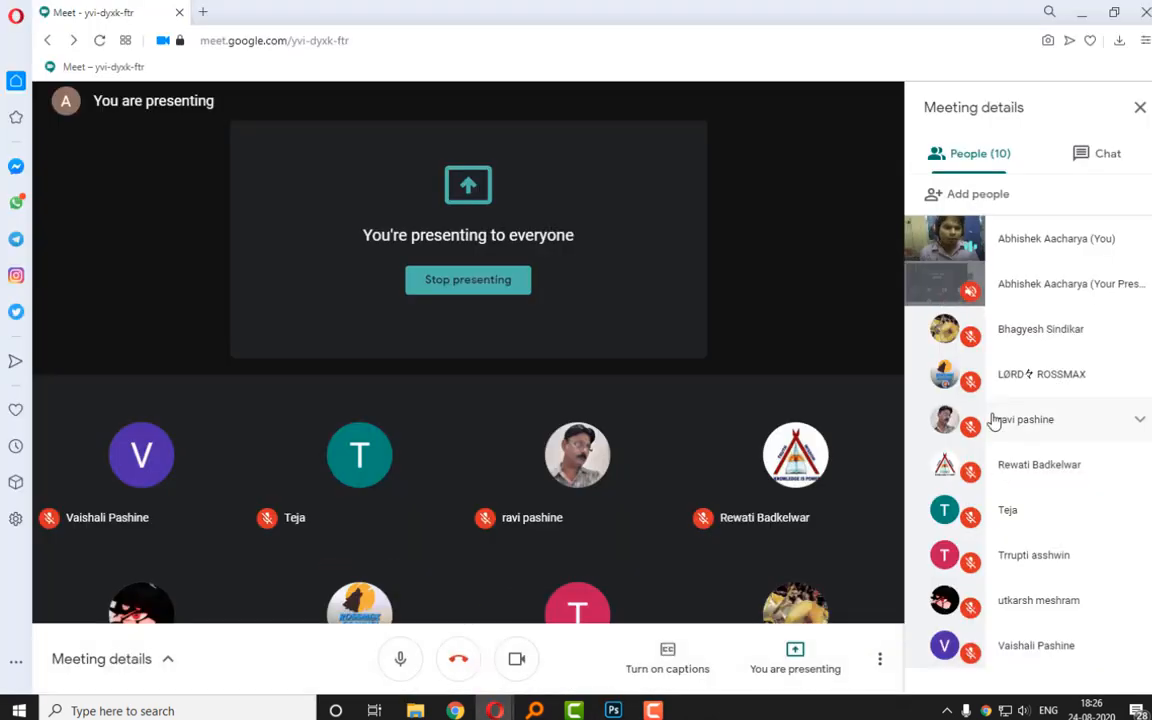
click(616, 710)
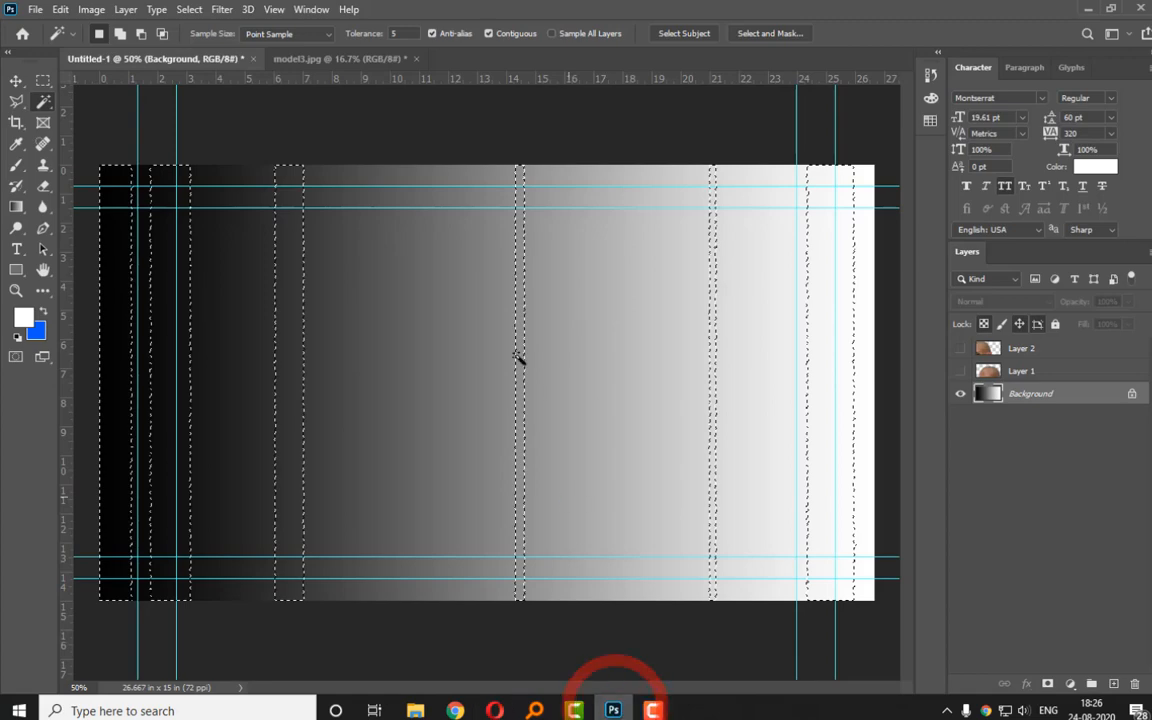
alt+click(290, 305)
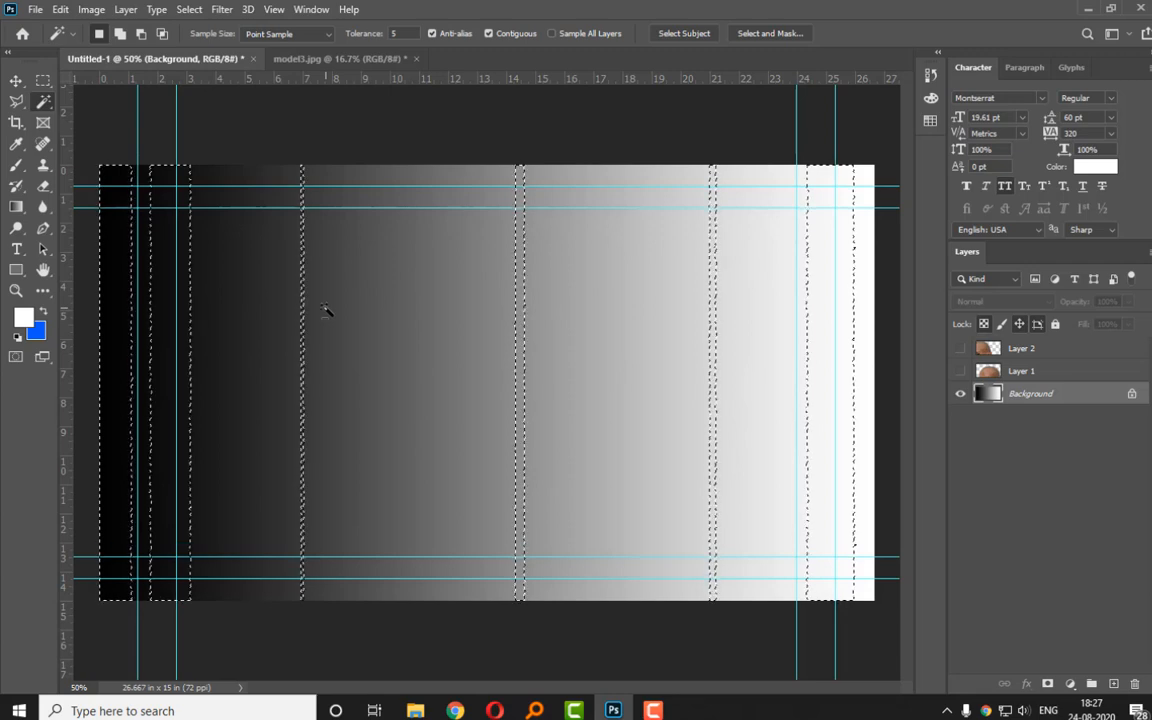
Switch to the Google Meet window to check the participants, dismiss the mail notification, and return to Photoshop.
click(495, 710)
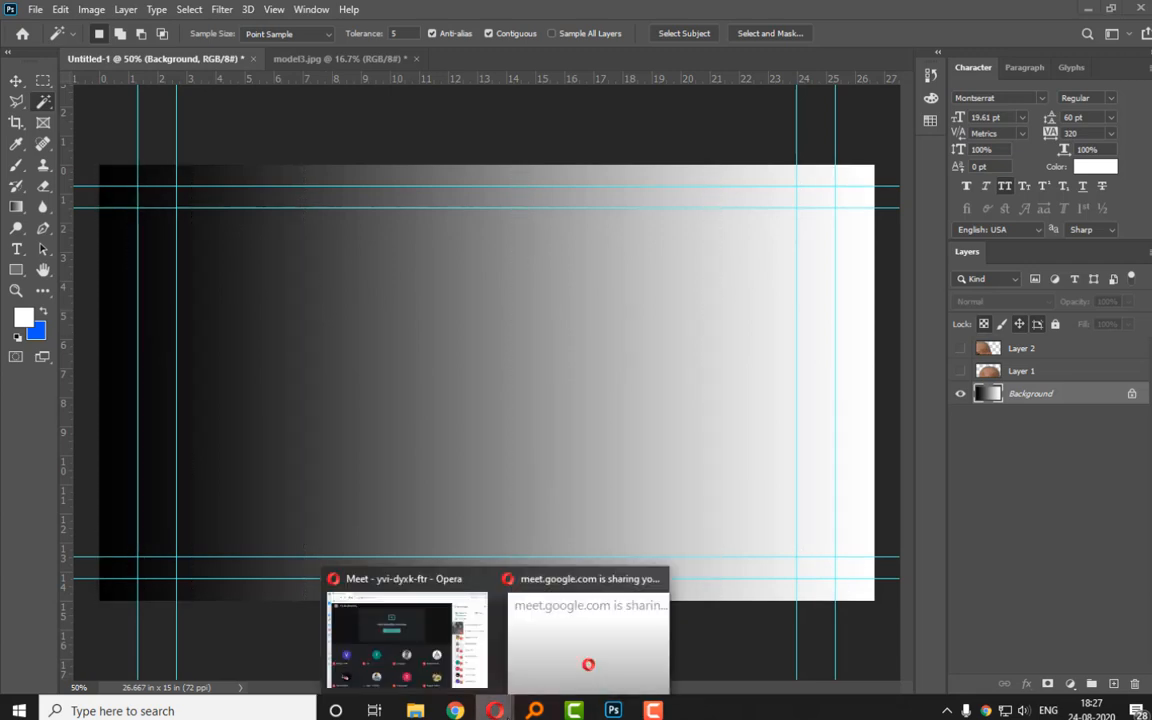
click(432, 632)
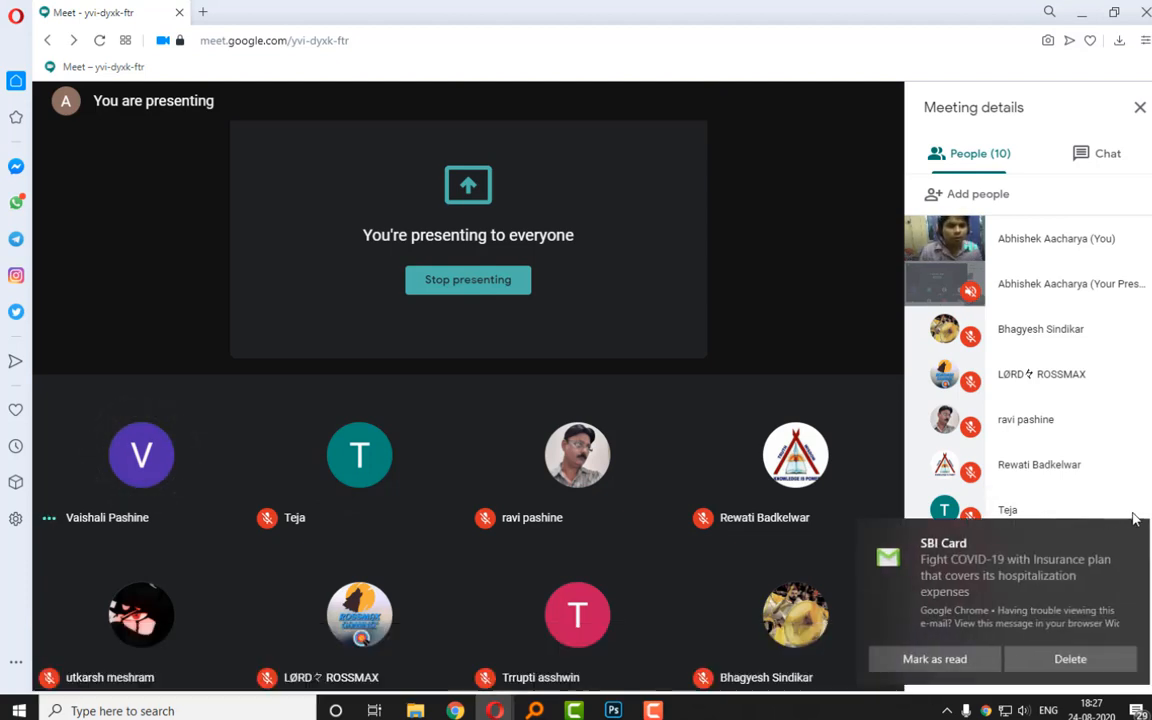
click(1135, 535)
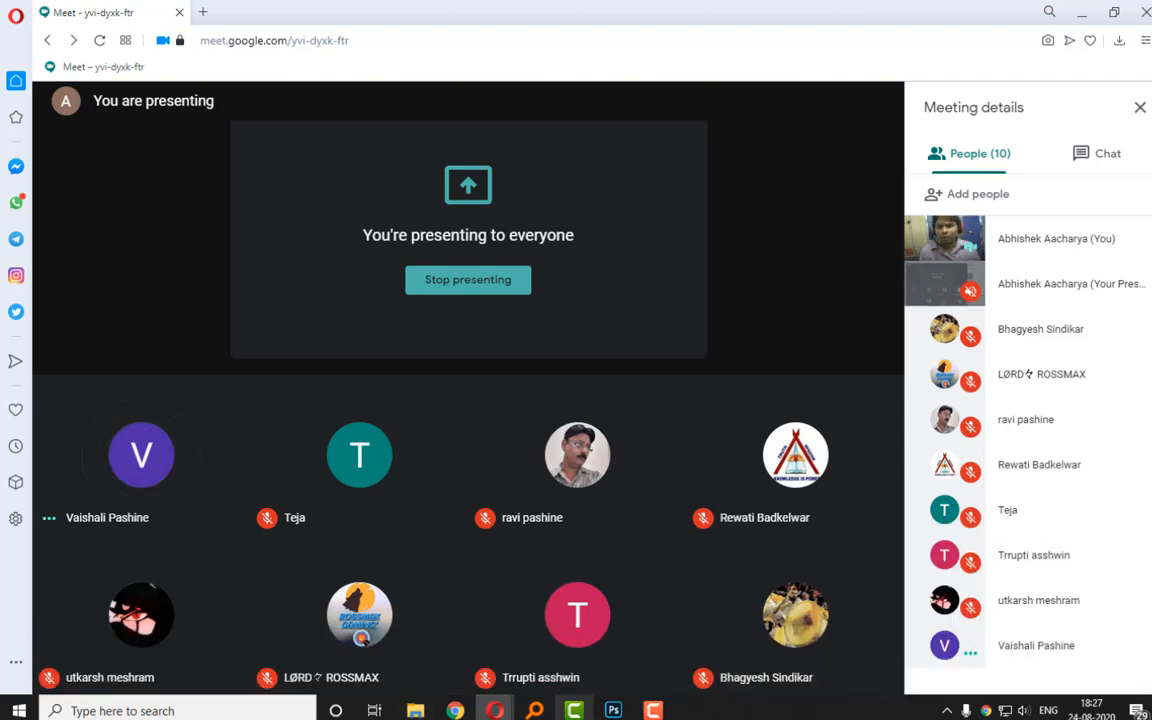
click(653, 710)
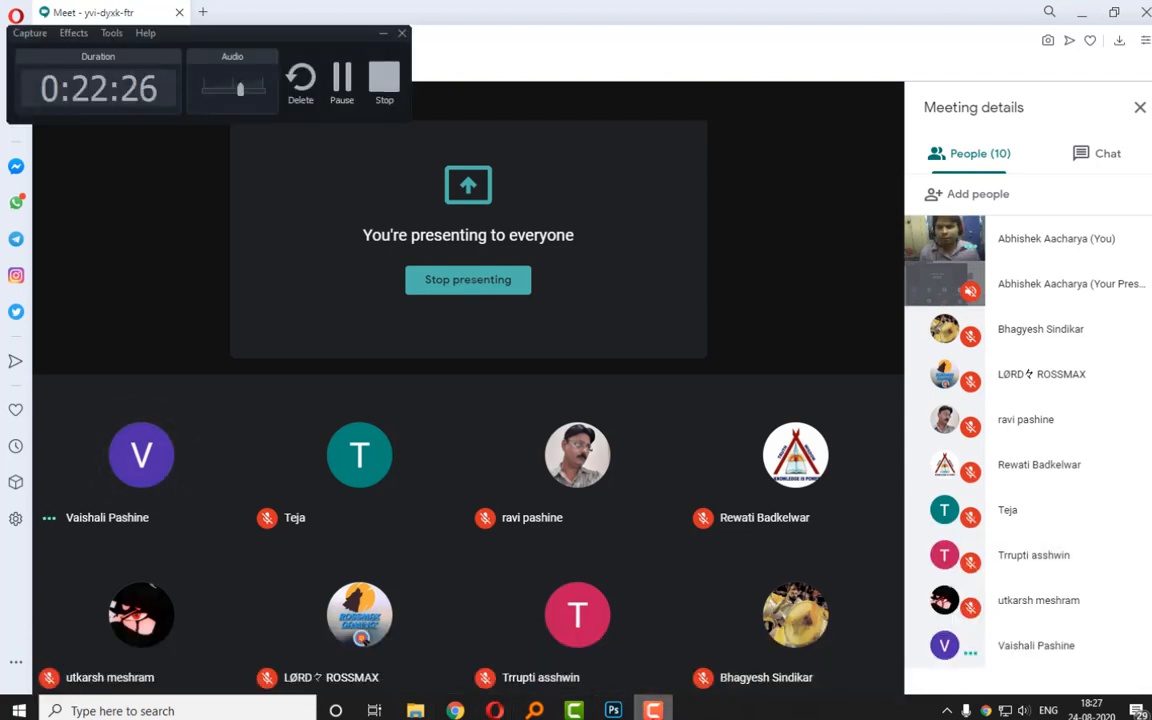
click(653, 710)
click(613, 710)
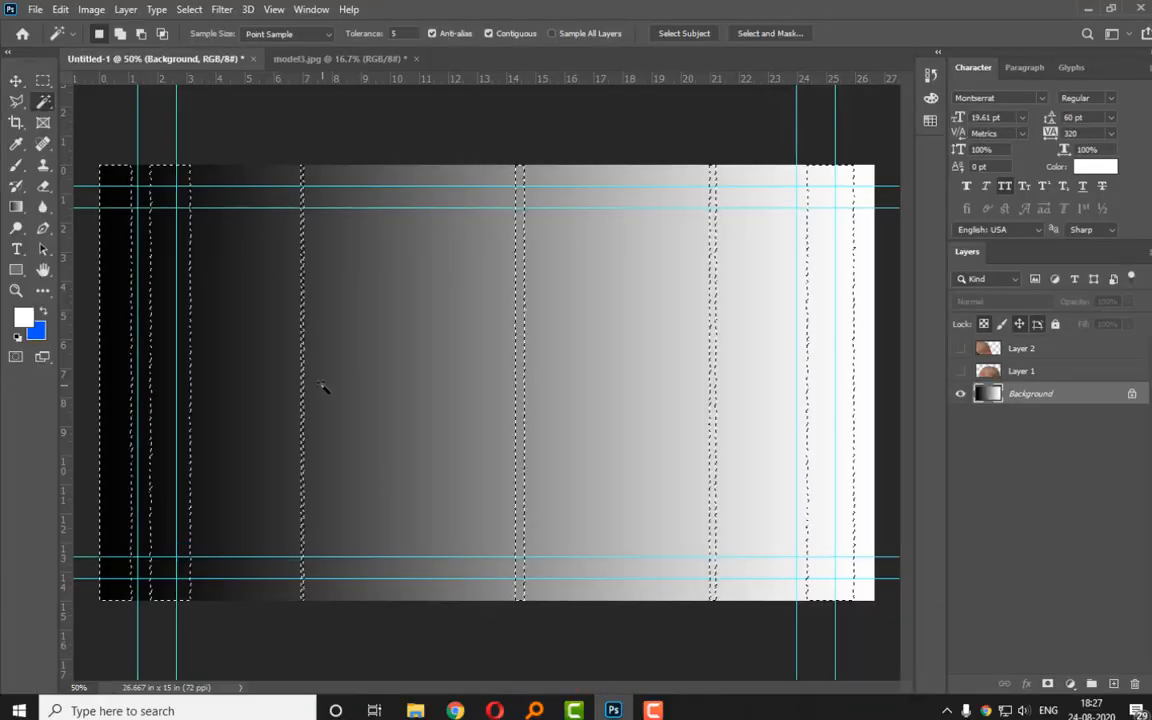
Clear the gradient selection and sample the red tie's knot in model3.jpg with the Magic Wand.
key(ctrl+d)
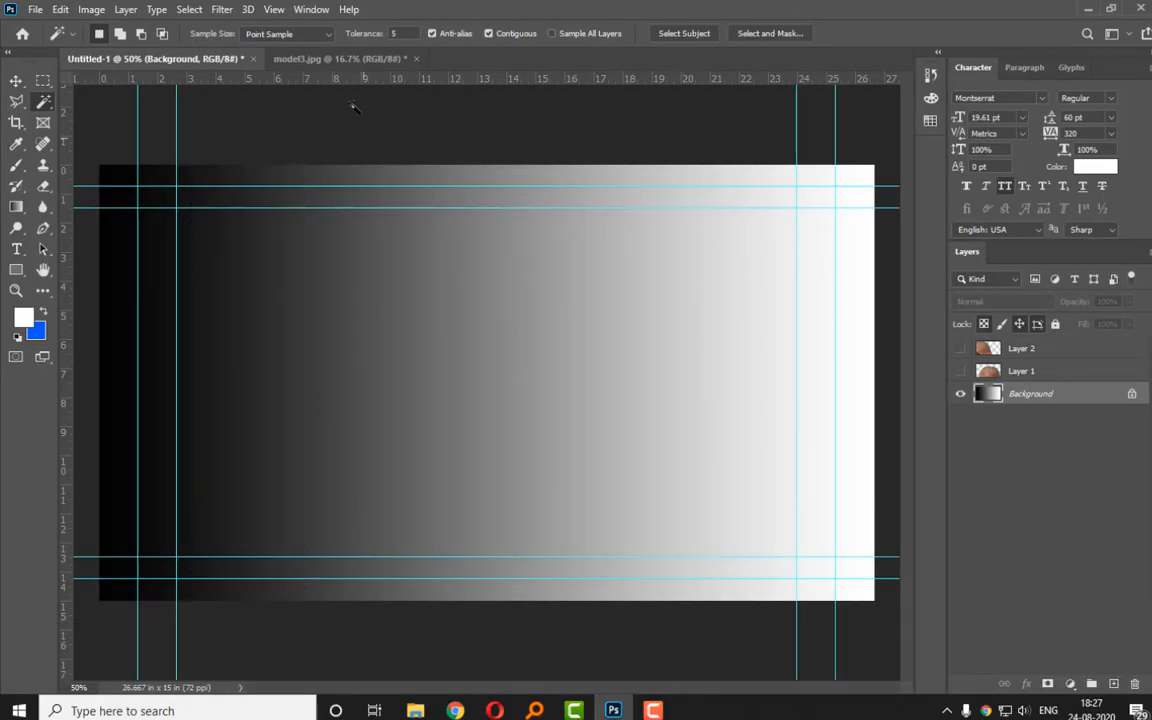
click(310, 59)
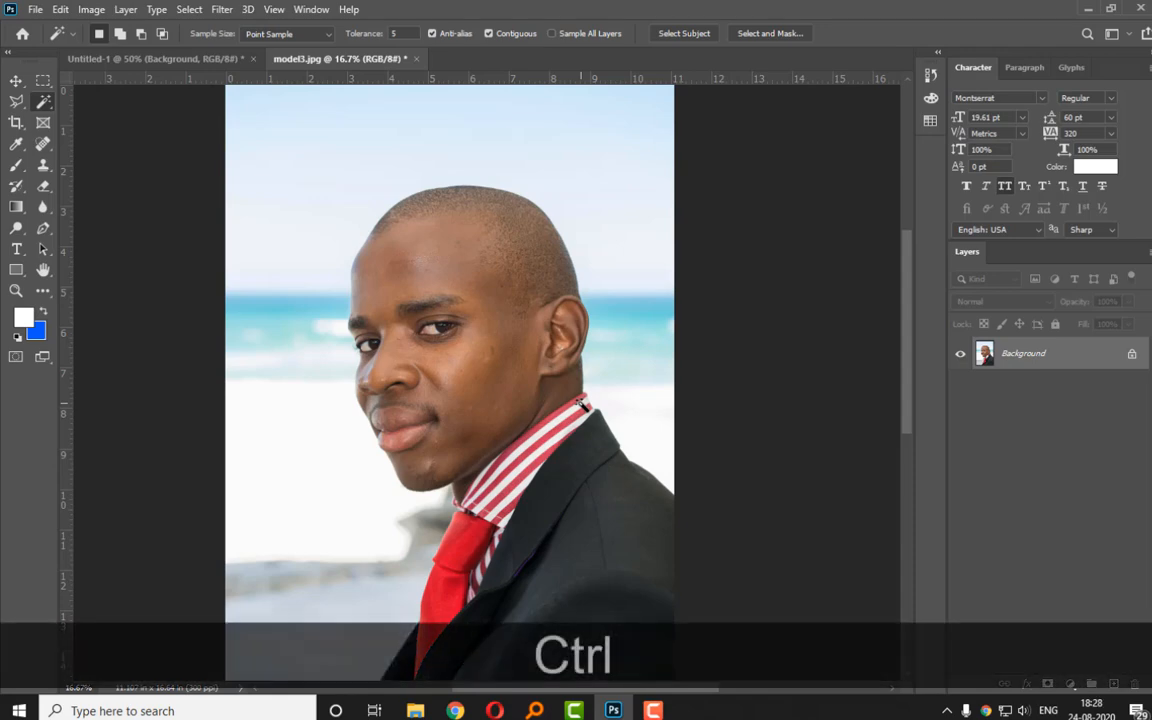
key(ctrl+=)
key(ctrl+=)
drag(534, 517, 520, 275)
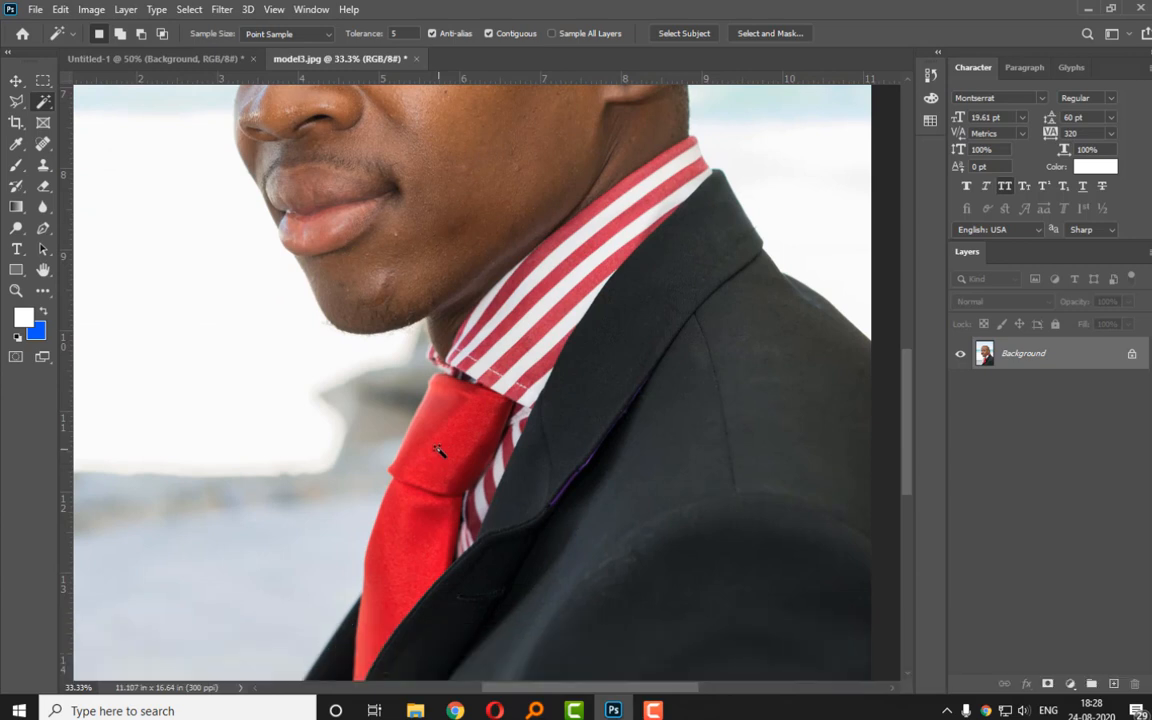
click(447, 452)
Change the Magic Wand sample size to 5 by 5 Average.
click(278, 36)
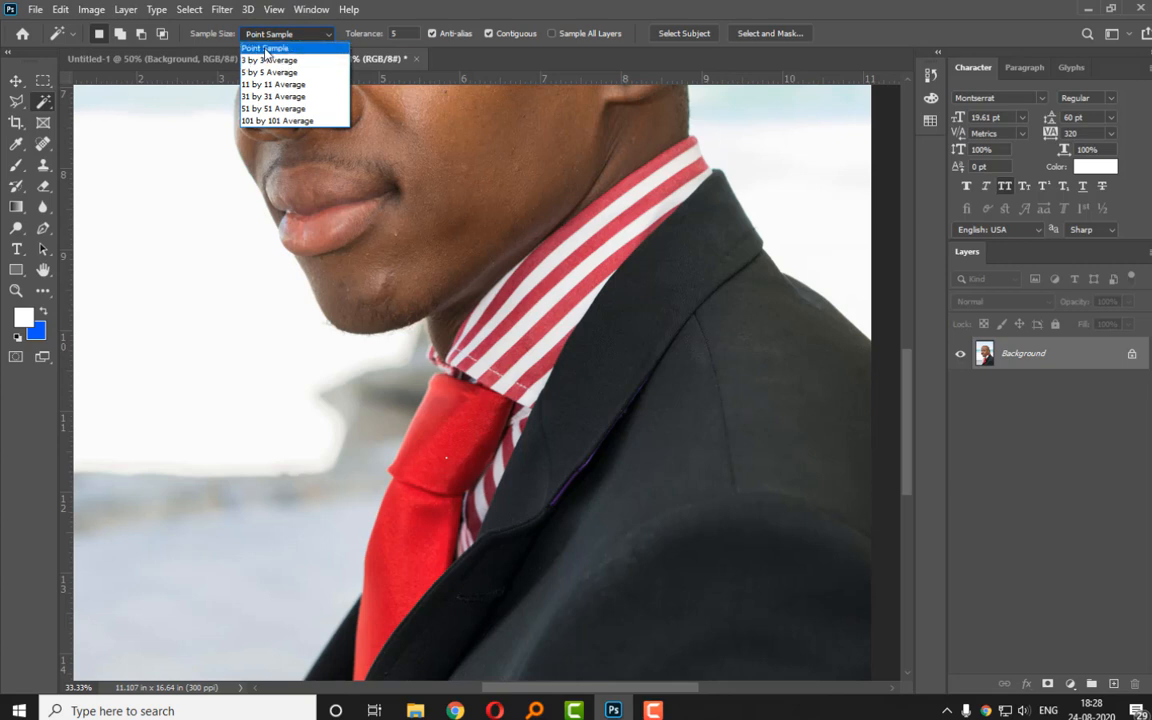
click(266, 50)
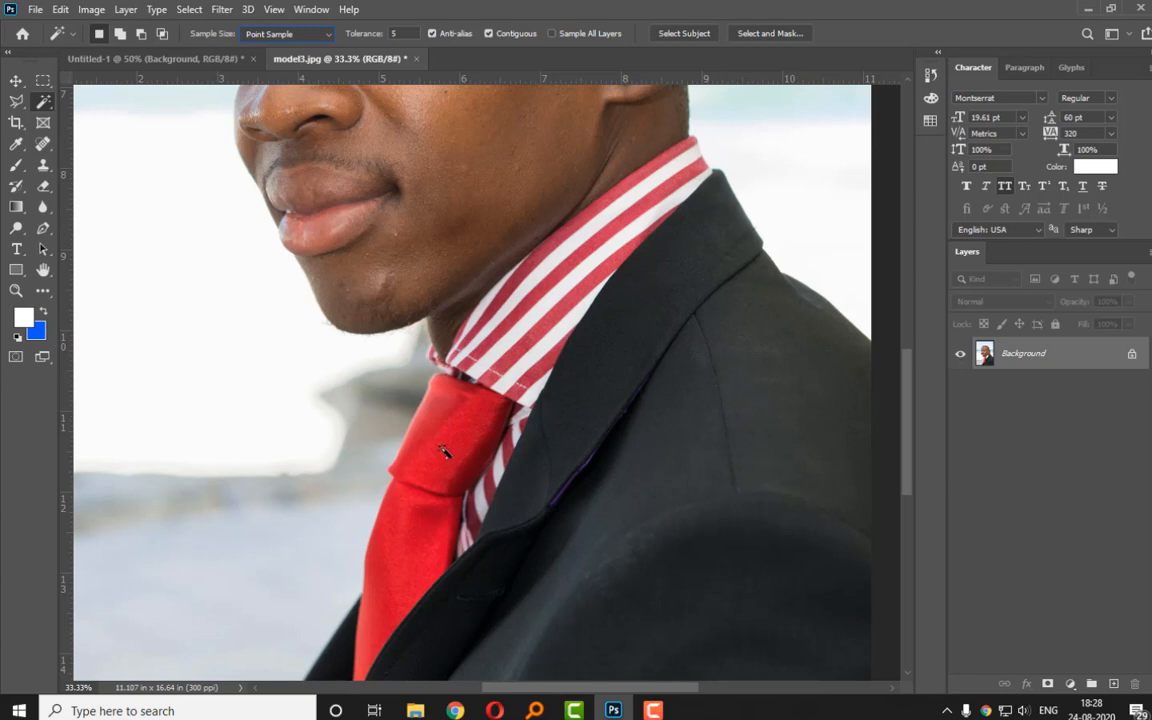
click(268, 34)
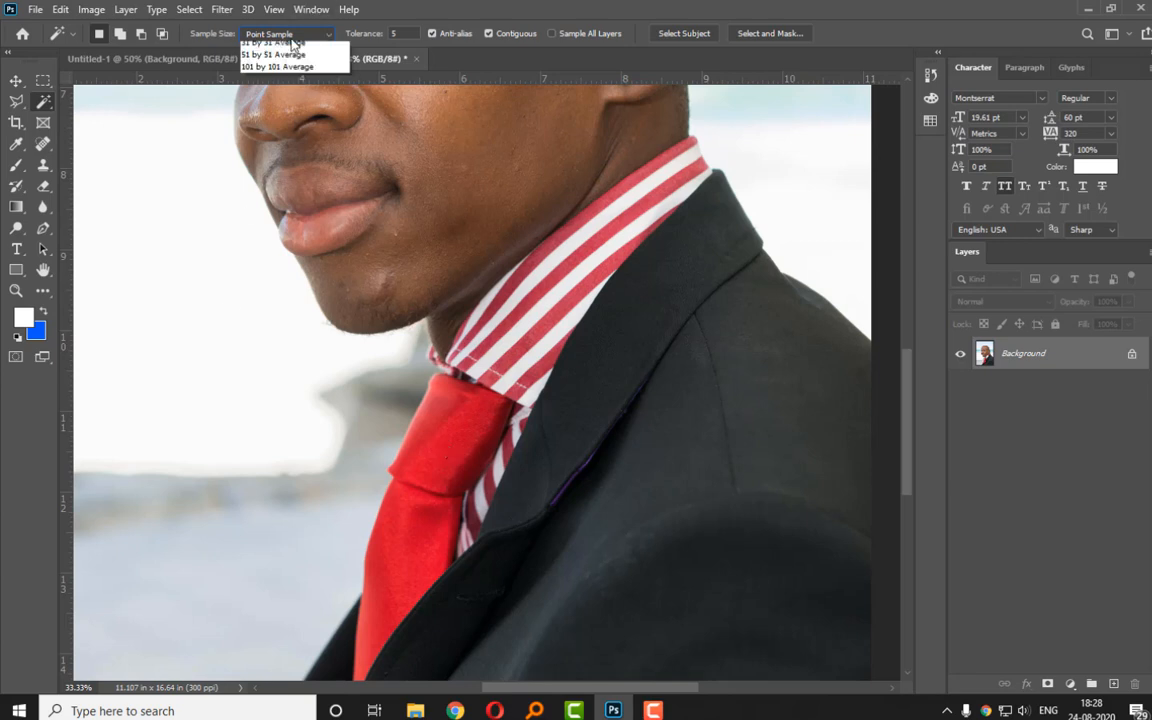
click(268, 72)
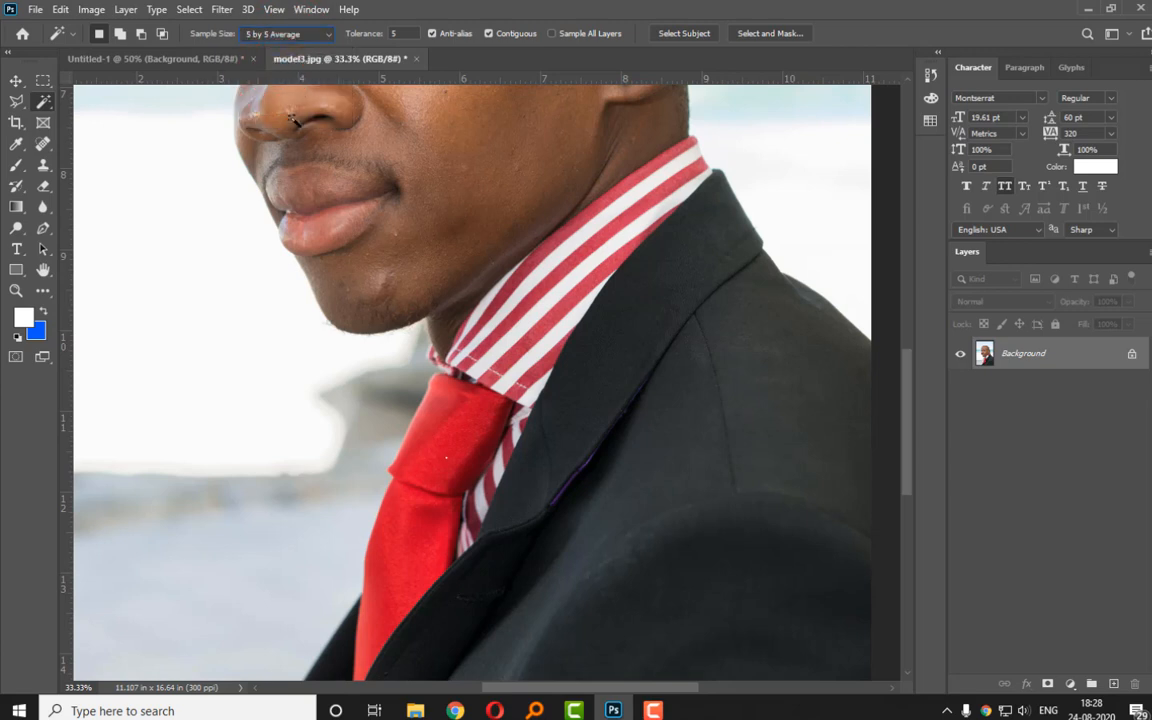
Select the red tie's knot with the Magic Wand using 5 by 5 Average sampling at tolerance 5.
click(460, 440)
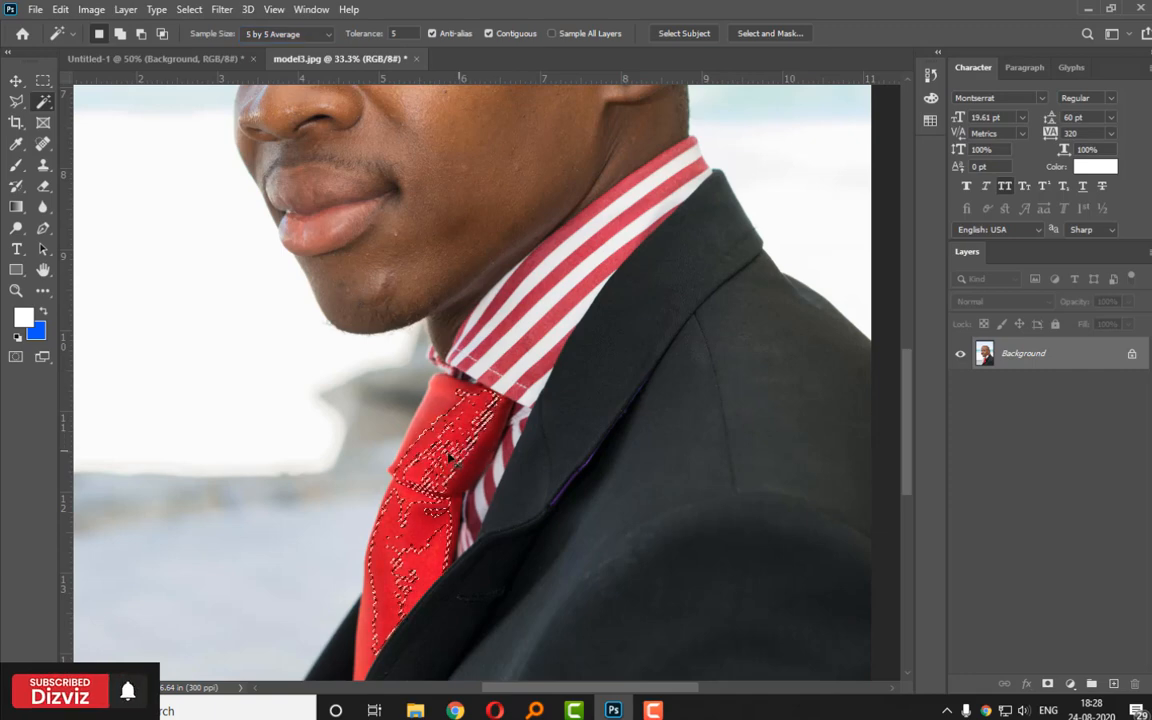
key(ctrl+equal)
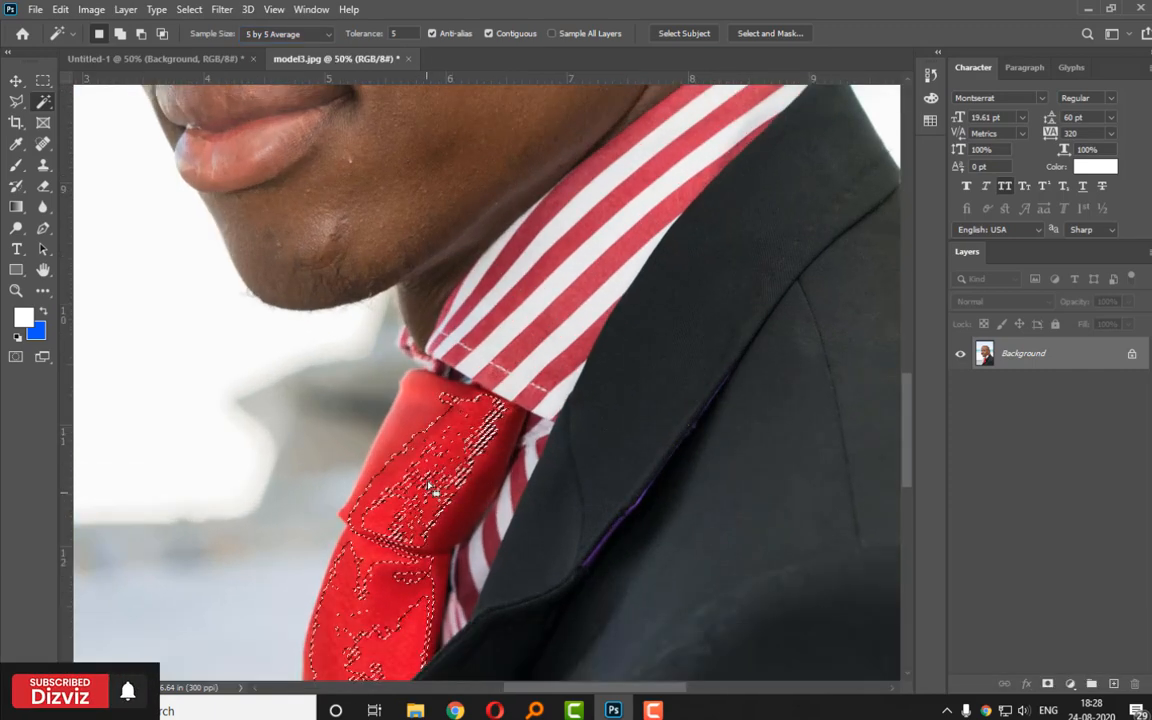
drag(481, 489, 489, 334)
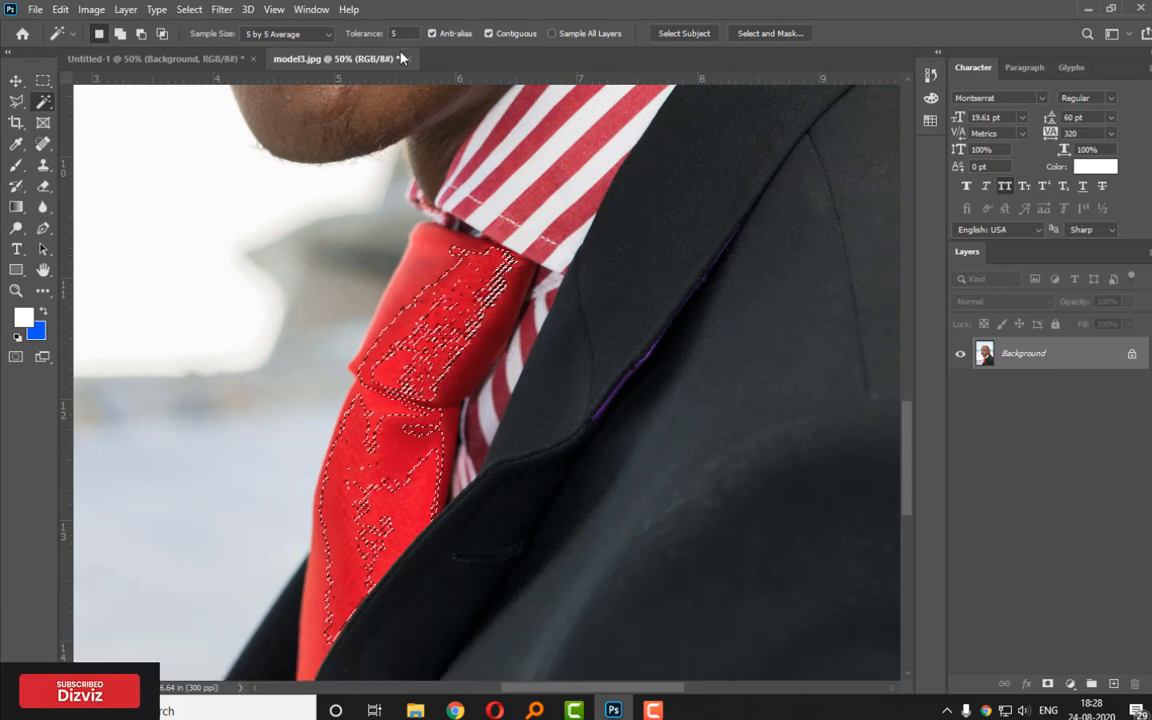
Set the Magic Wand tolerance to 20 and reselect the red area in the middle of the tie's knot.
click(394, 33)
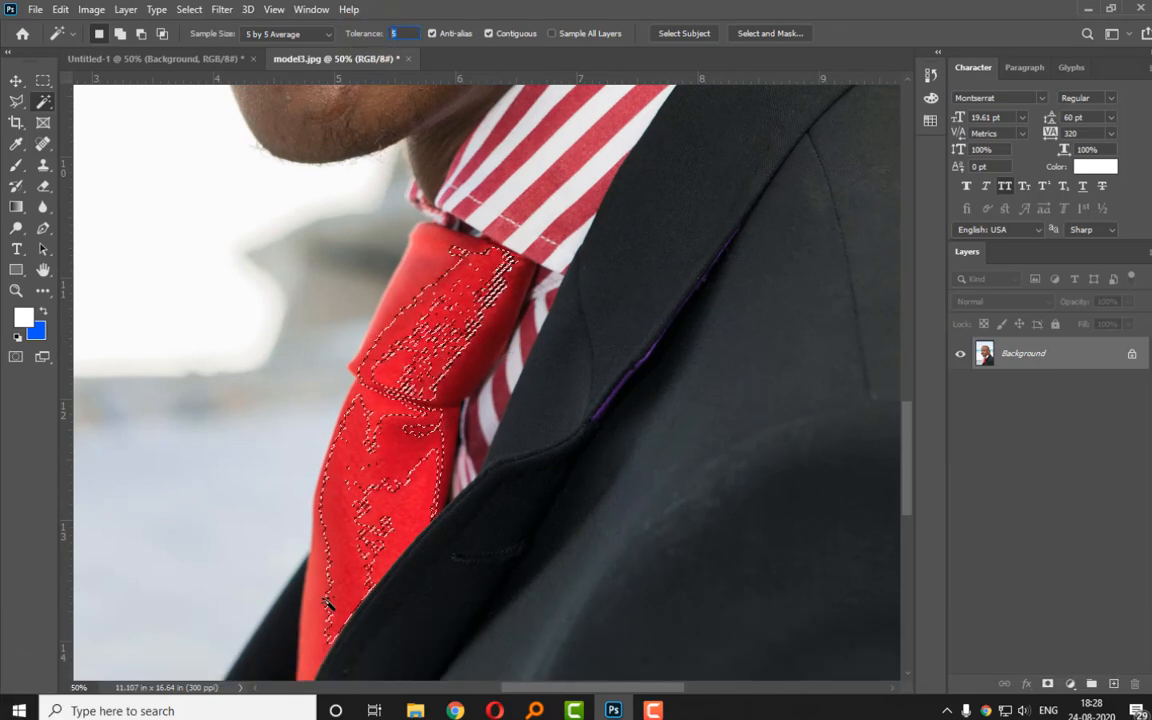
text(20)
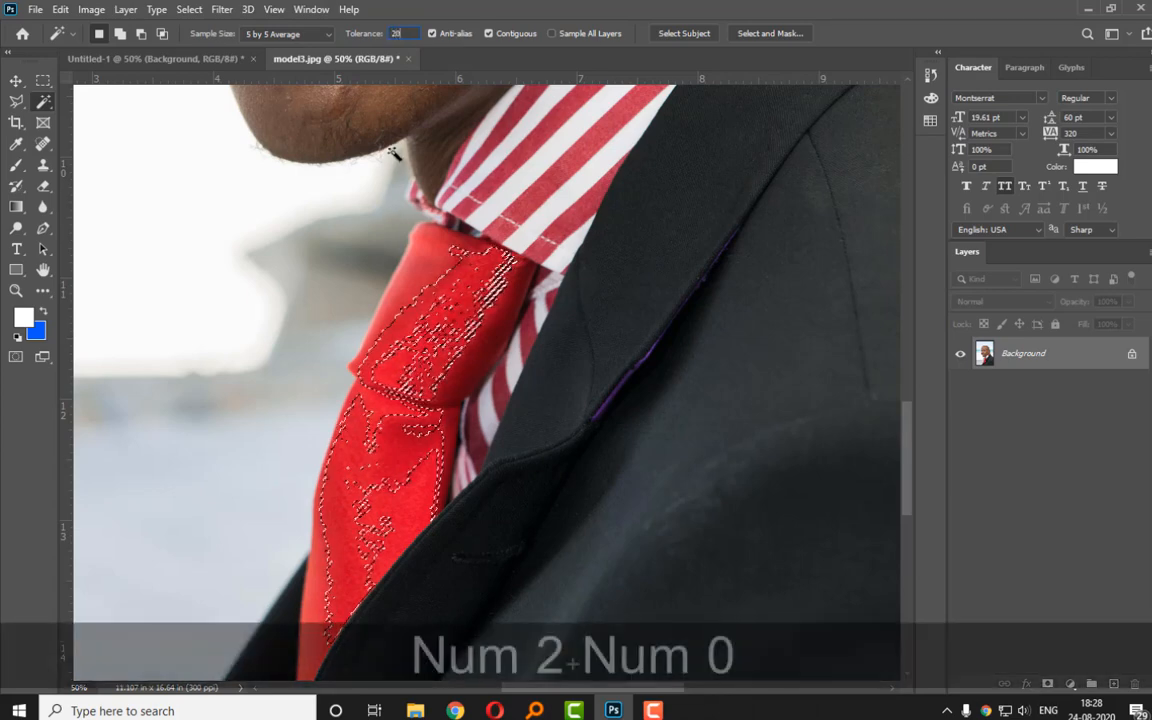
key(Return)
click(457, 257)
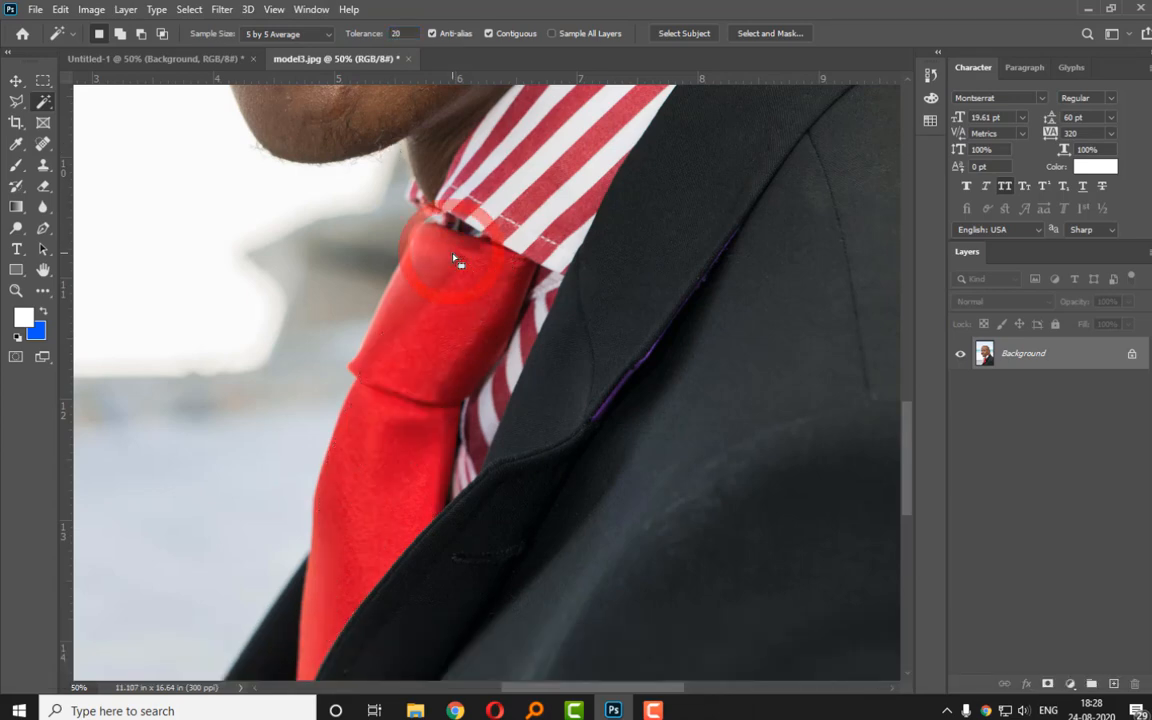
click(467, 320)
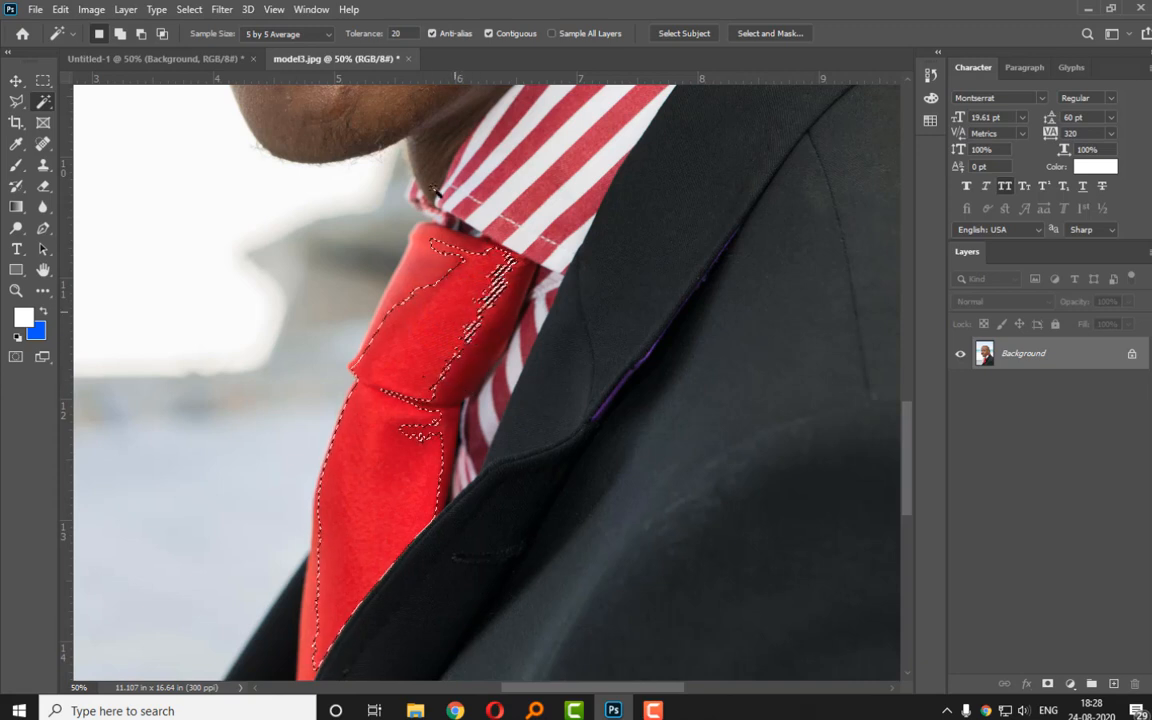
Set the Magic Wand tolerance to 25 and select the lighter strip along the tie's outer edge.
key(Return)
text(25)
key(Return)
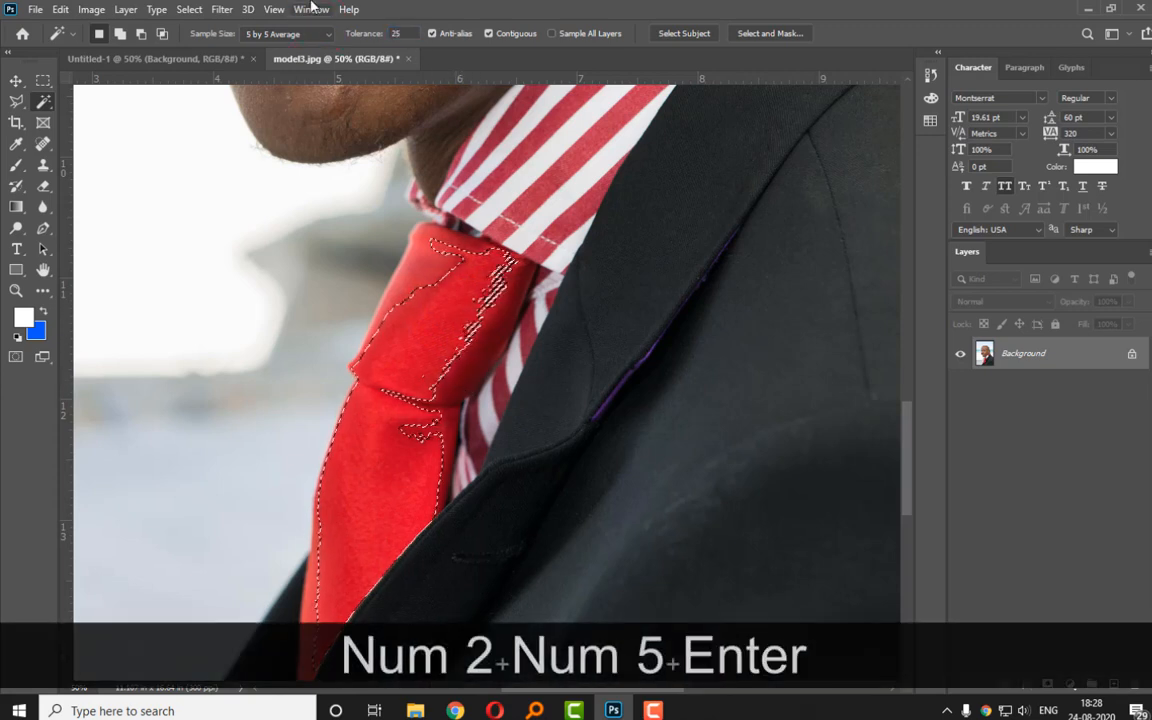
click(437, 258)
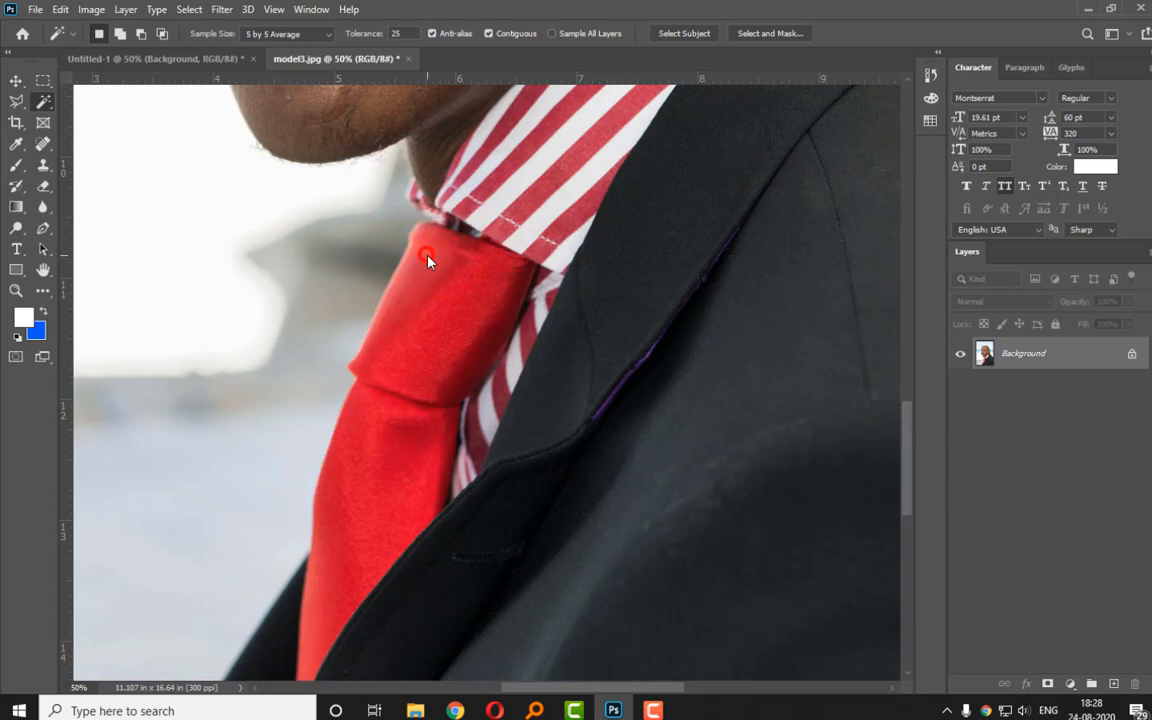
key(shift)
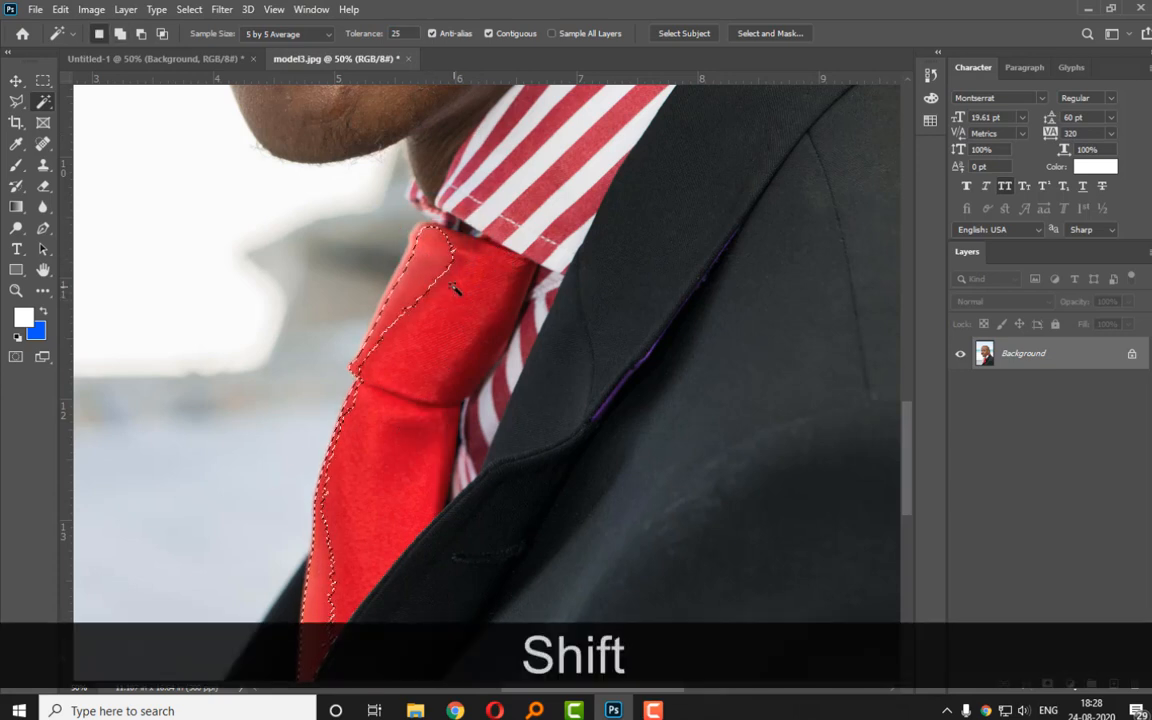
Build up the tie selection by adding the knot's light, middle and darker red areas with the Magic Wand.
key(ctrl+shift+d)
key(ctrl+equal)
key(ctrl+equal)
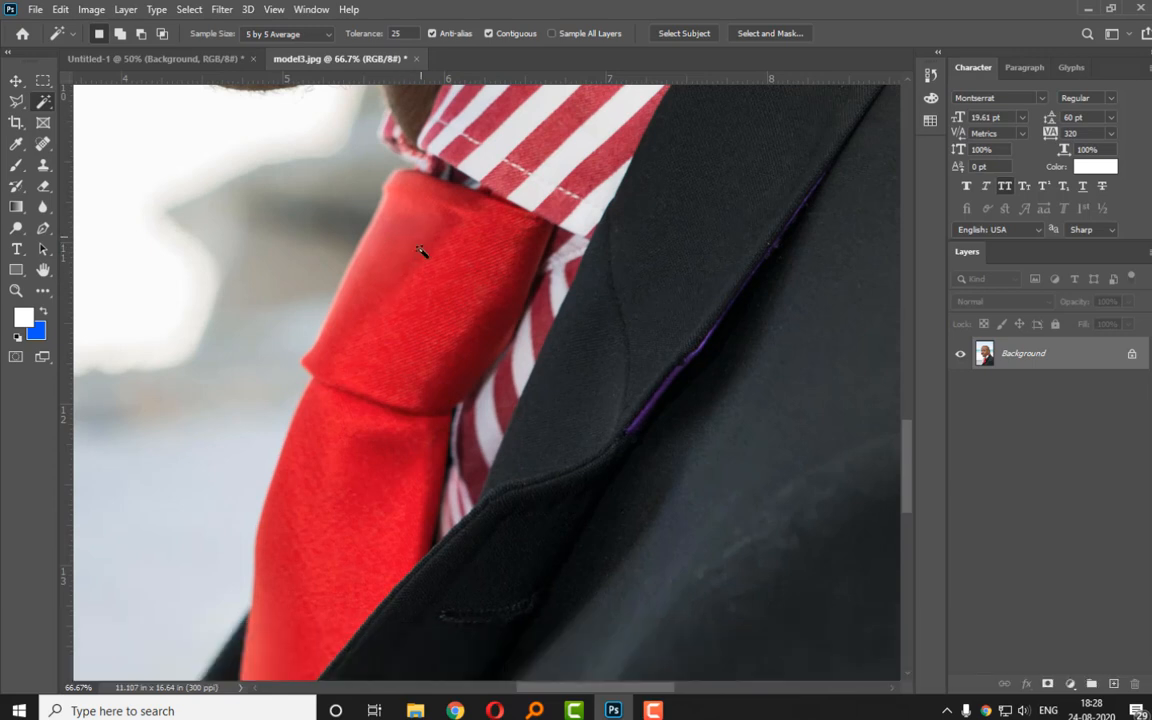
click(390, 225)
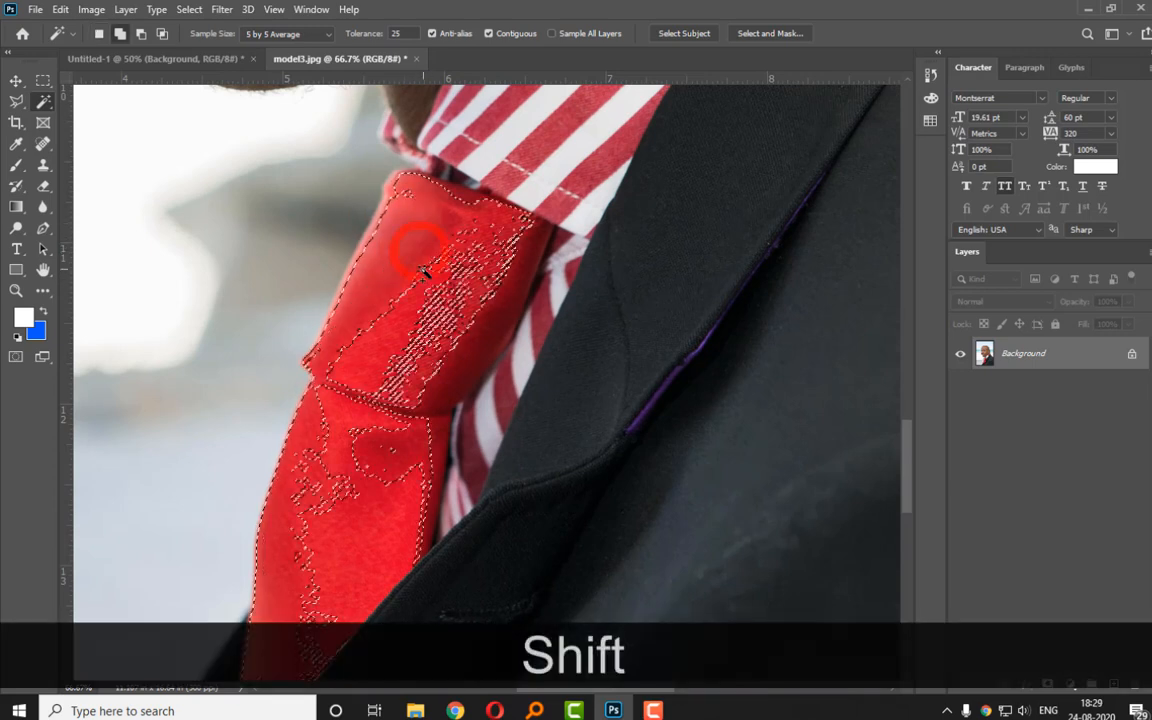
shift+click(430, 318)
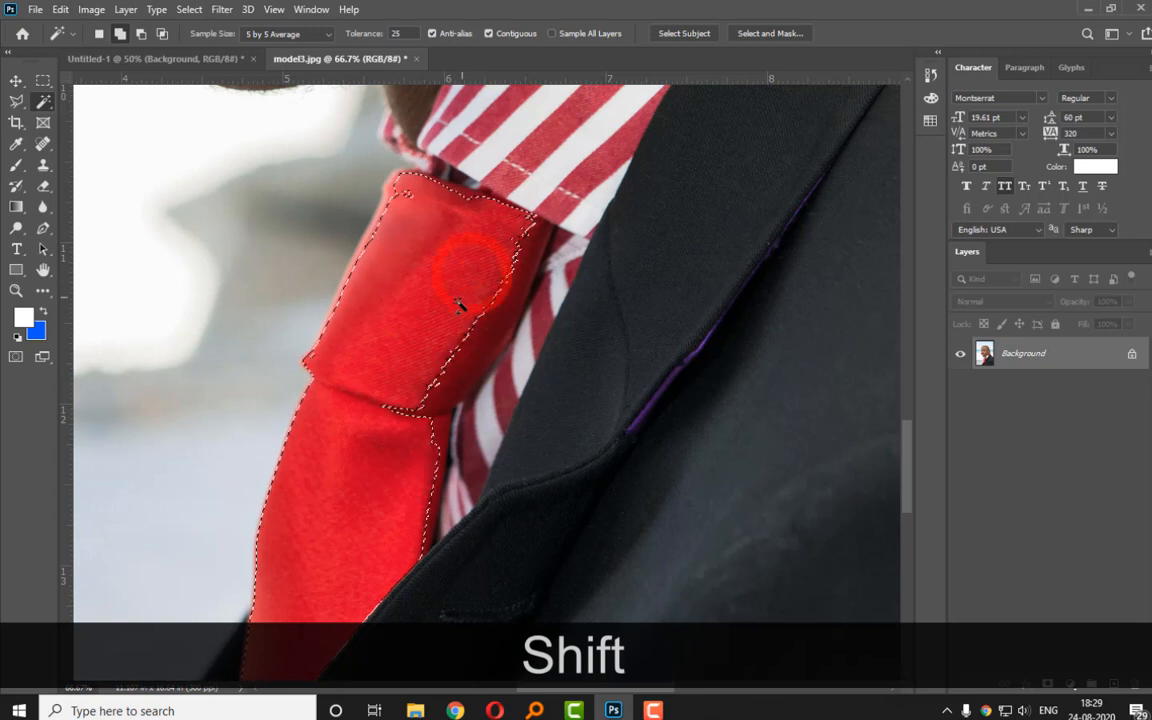
shift+click(463, 303)
shift+click(450, 373)
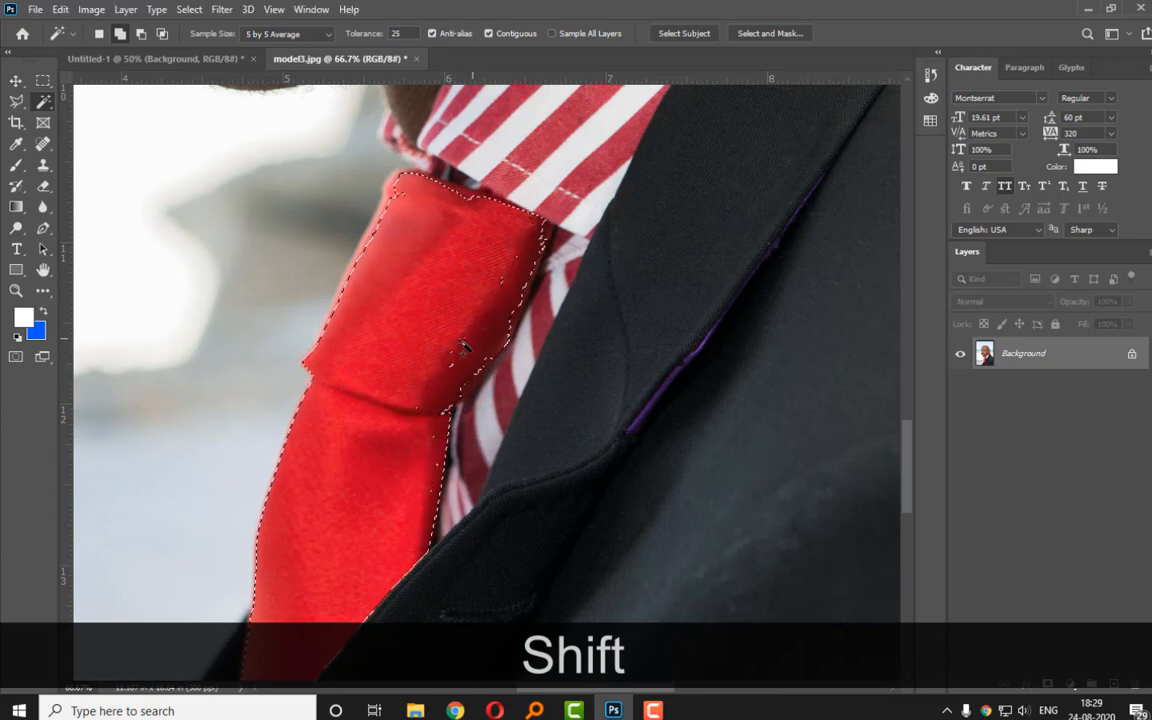
Add the remaining gaps along the knot's edges and in the tie's body to the selection.
shift+click(381, 233)
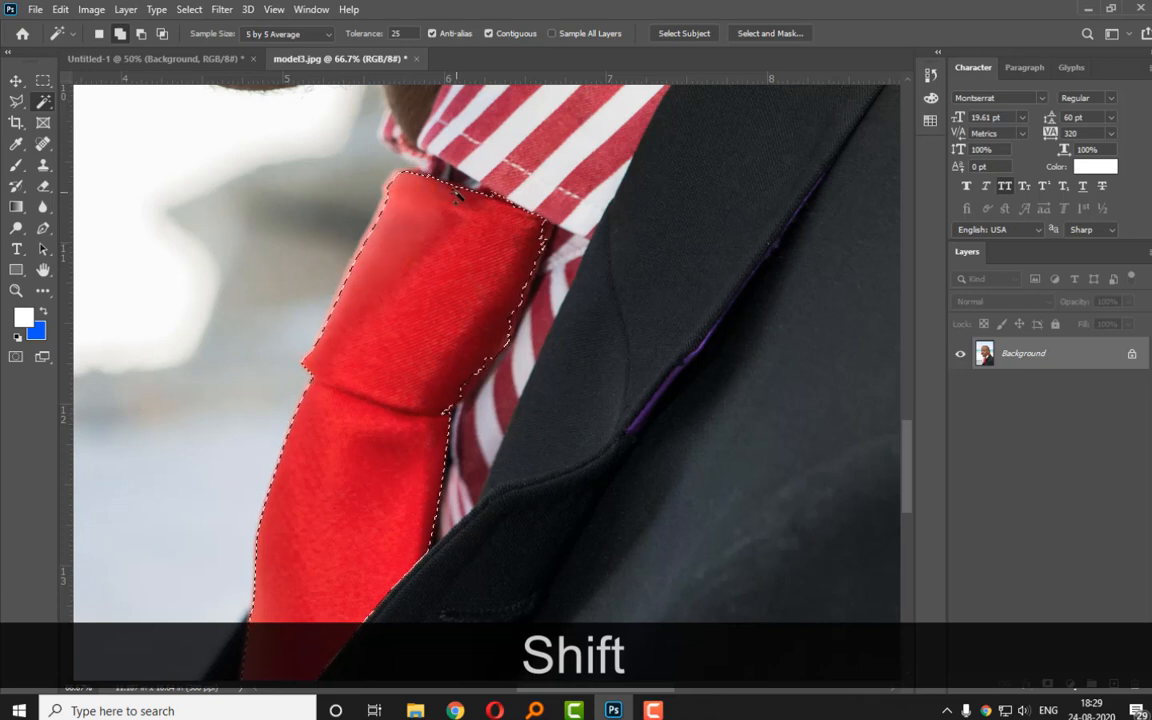
shift+click(478, 200)
shift+click(515, 306)
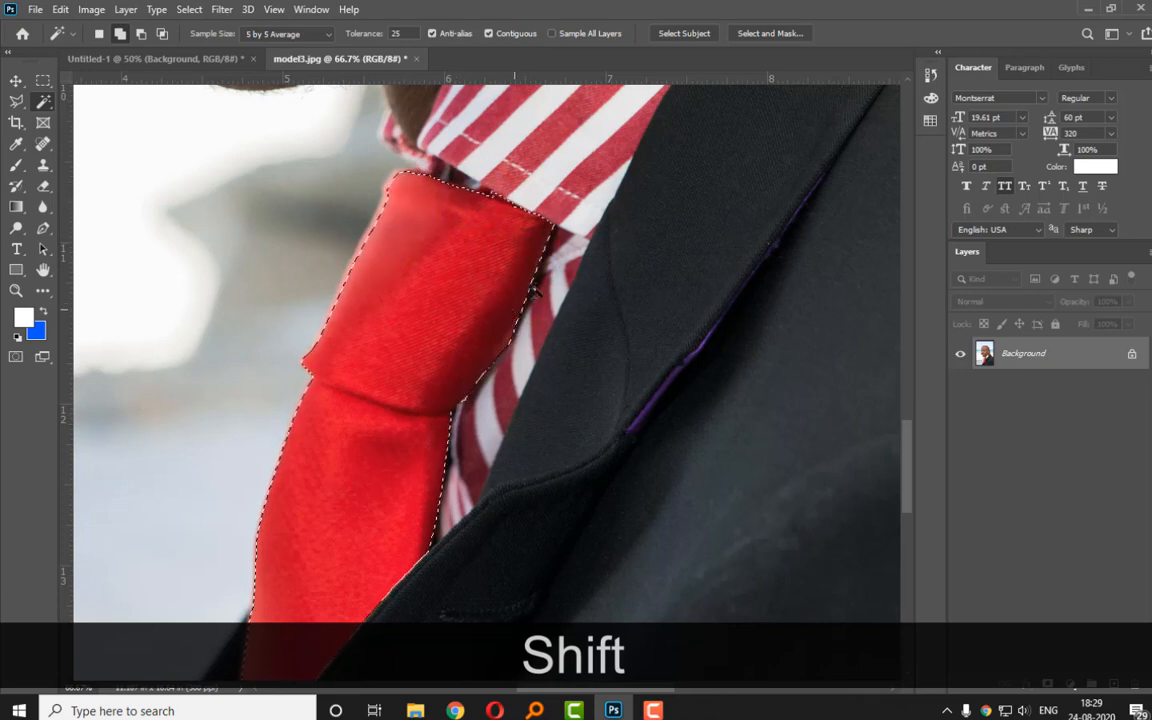
shift+click(440, 335)
shift+click(424, 419)
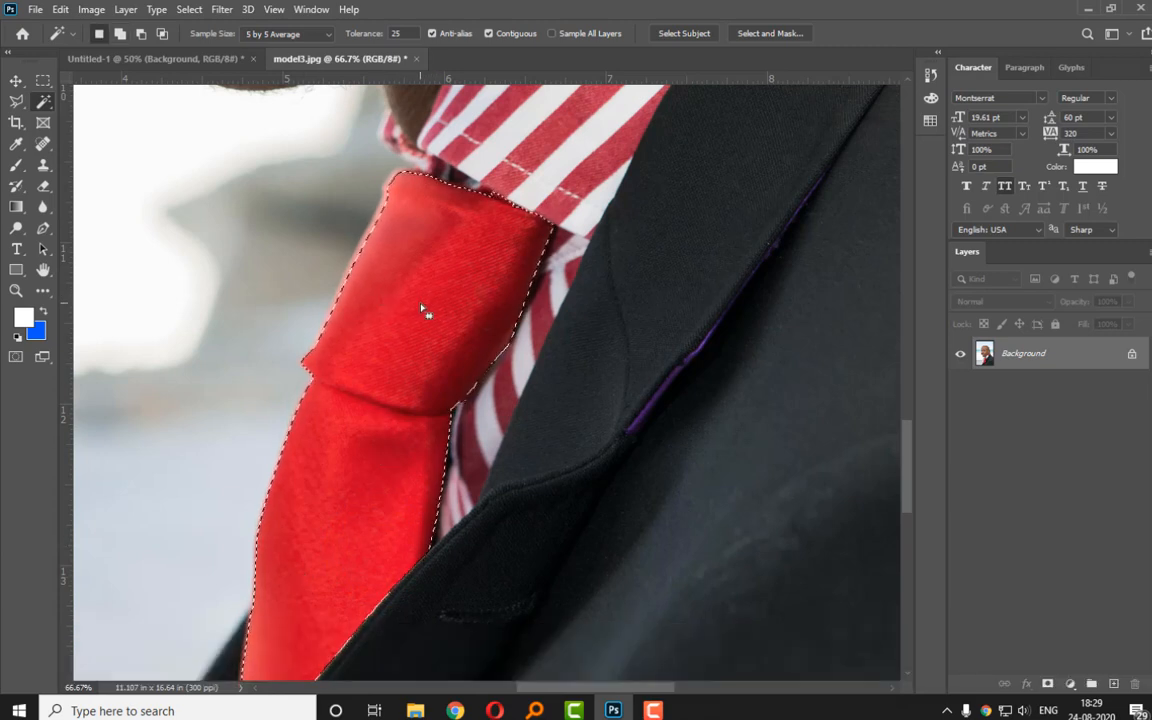
Replace the tie selection with the black jacket at tolerance 25, adding its sleeve and lapel areas.
key(ctrl+minus)
key(ctrl+minus)
key(ctrl+minus)
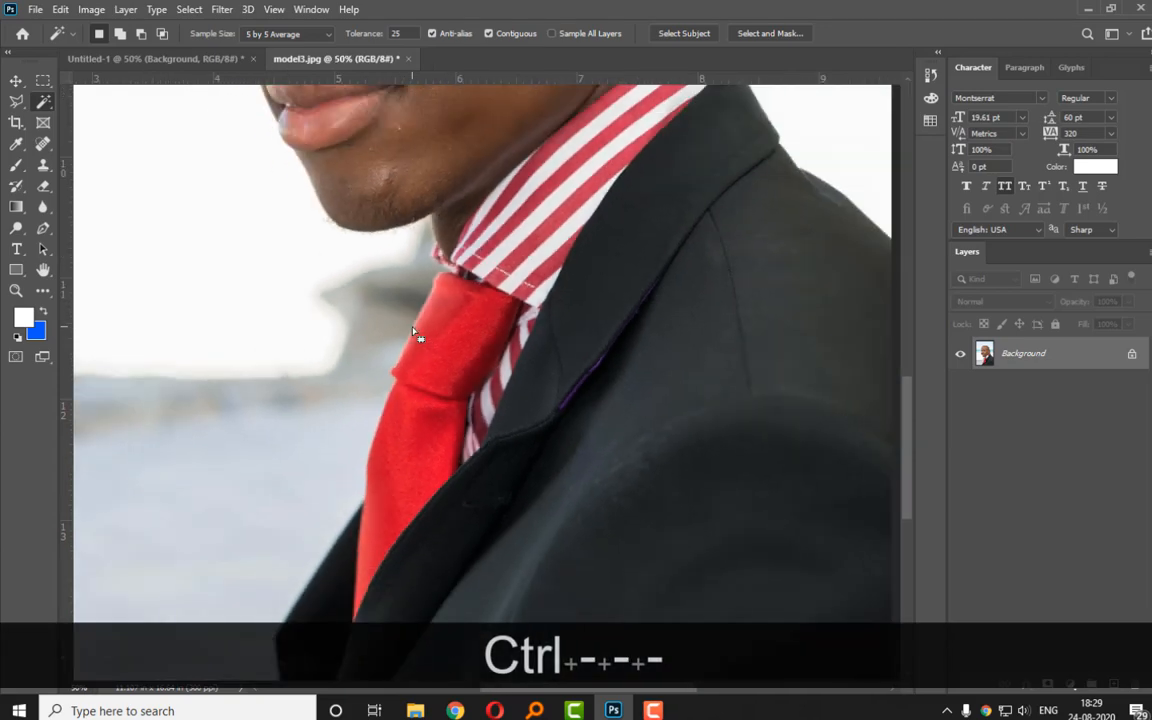
click(645, 322)
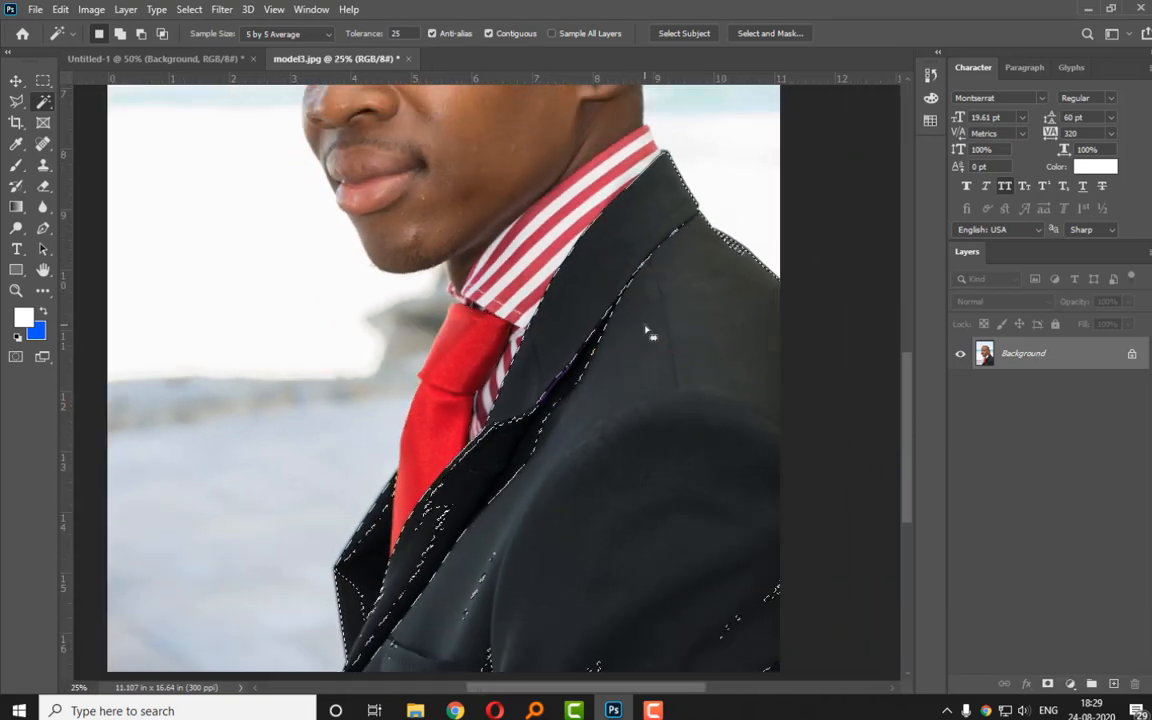
key(shift)
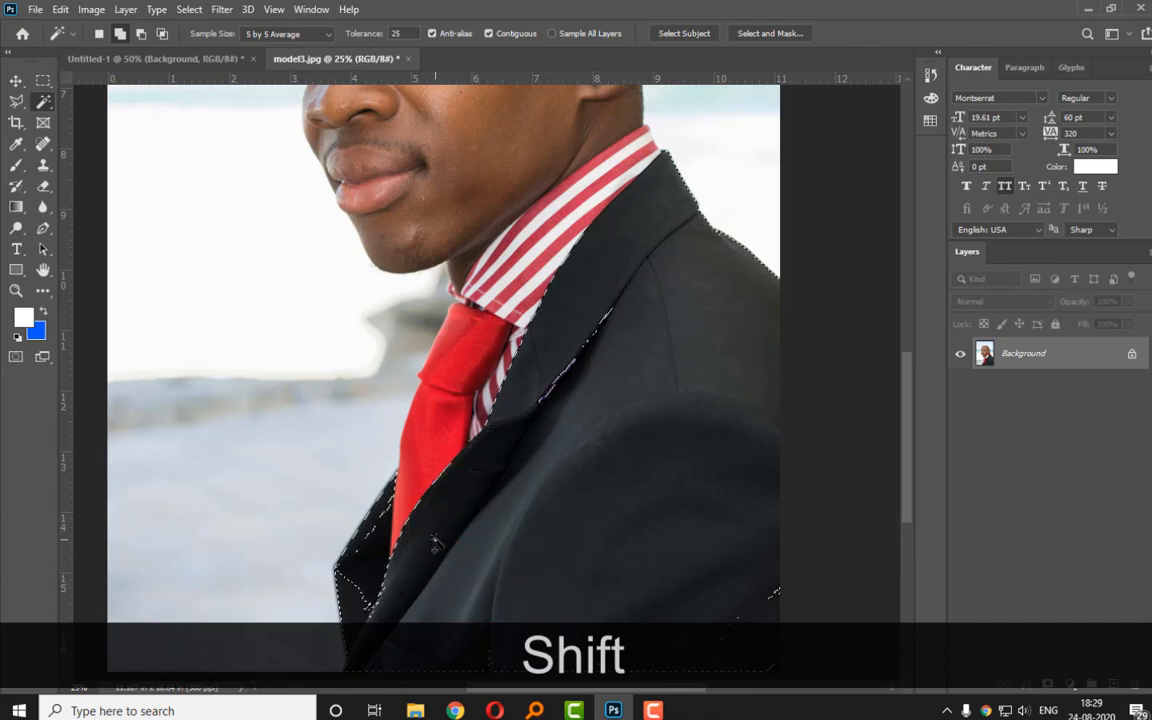
key(shift)
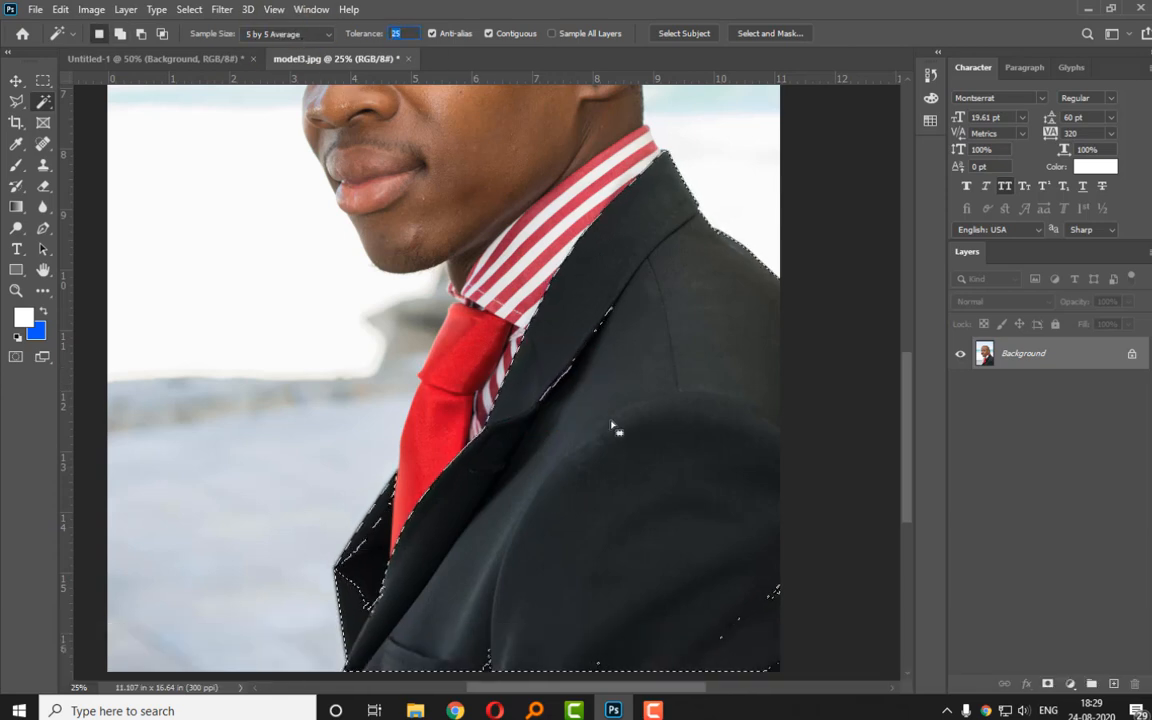
Add the unselected spots along the lapel edge, inner lapel and lower hem to the jacket selection.
key(shift)
shift+click(606, 319)
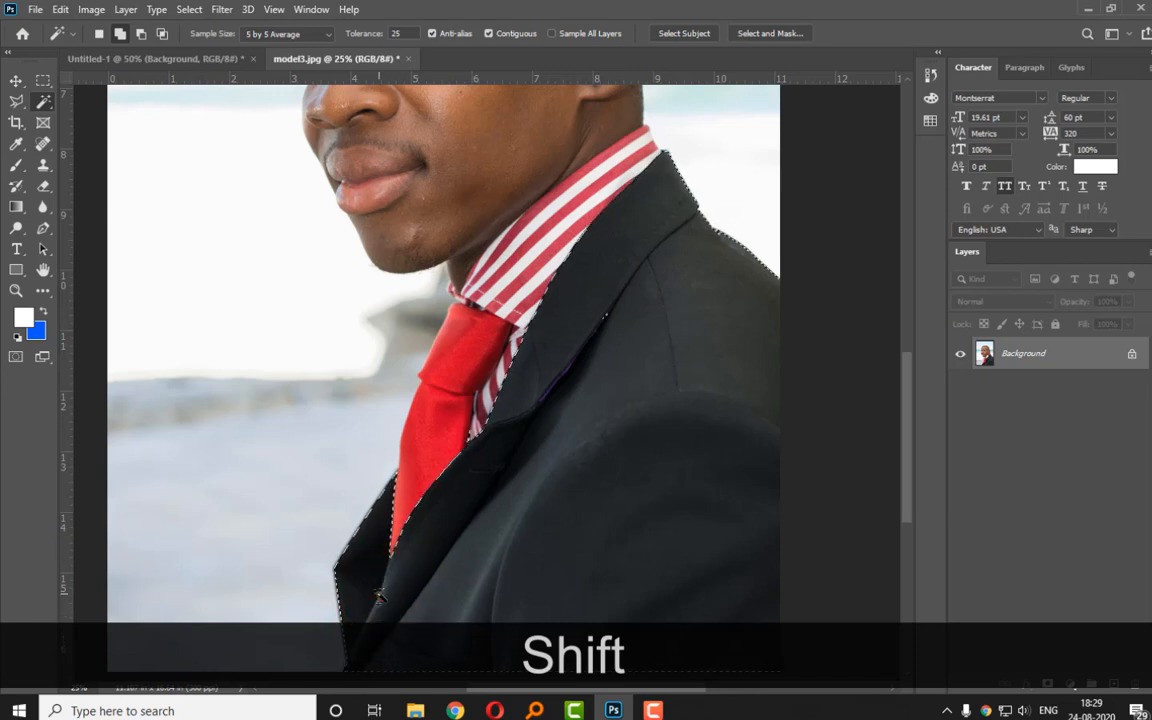
shift+click(411, 665)
scroll(621, 604, down, 3)
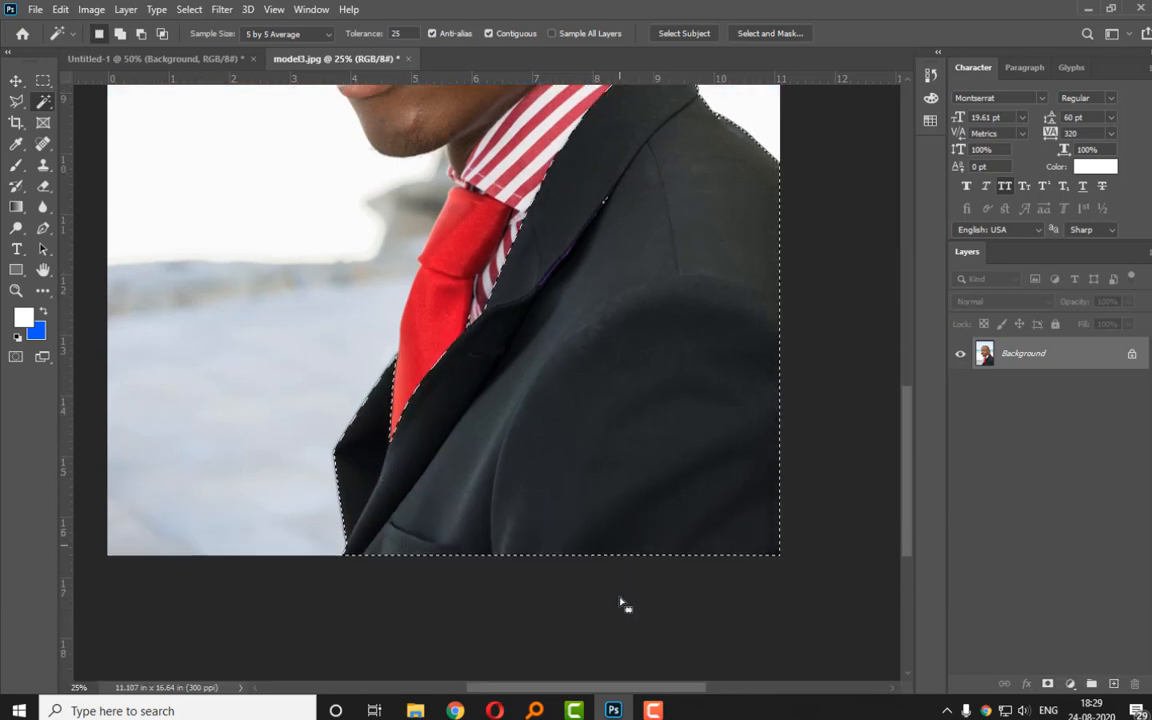
shift+click(607, 184)
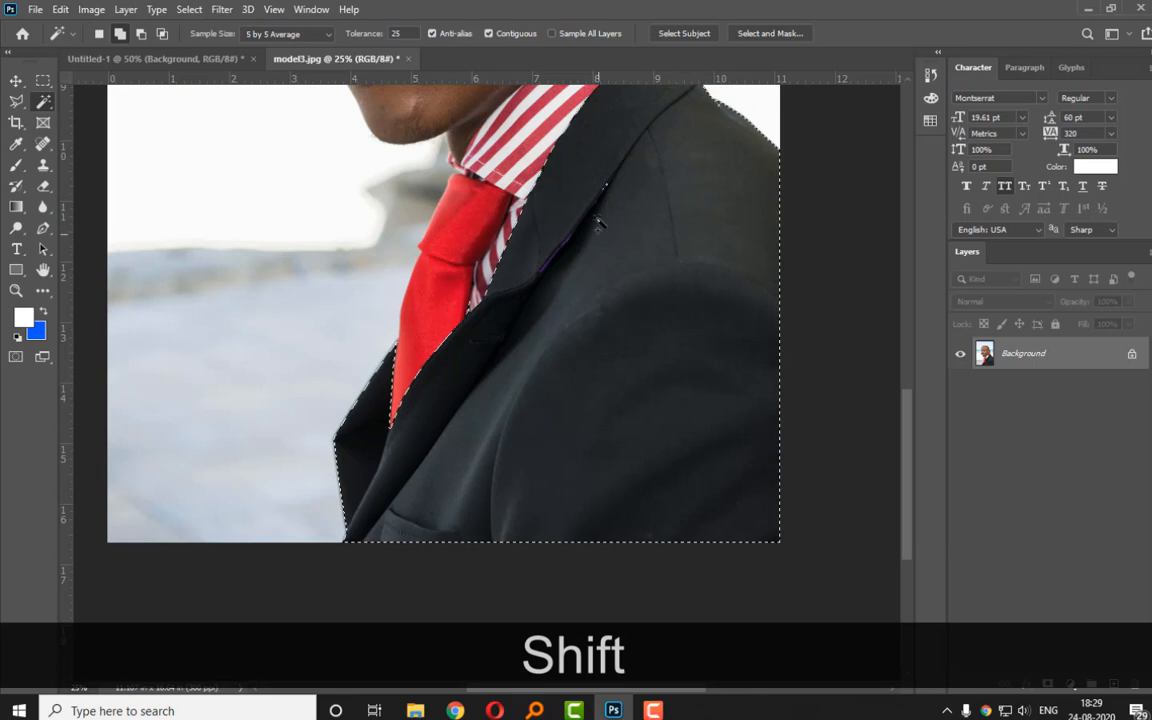
shift+click(609, 183)
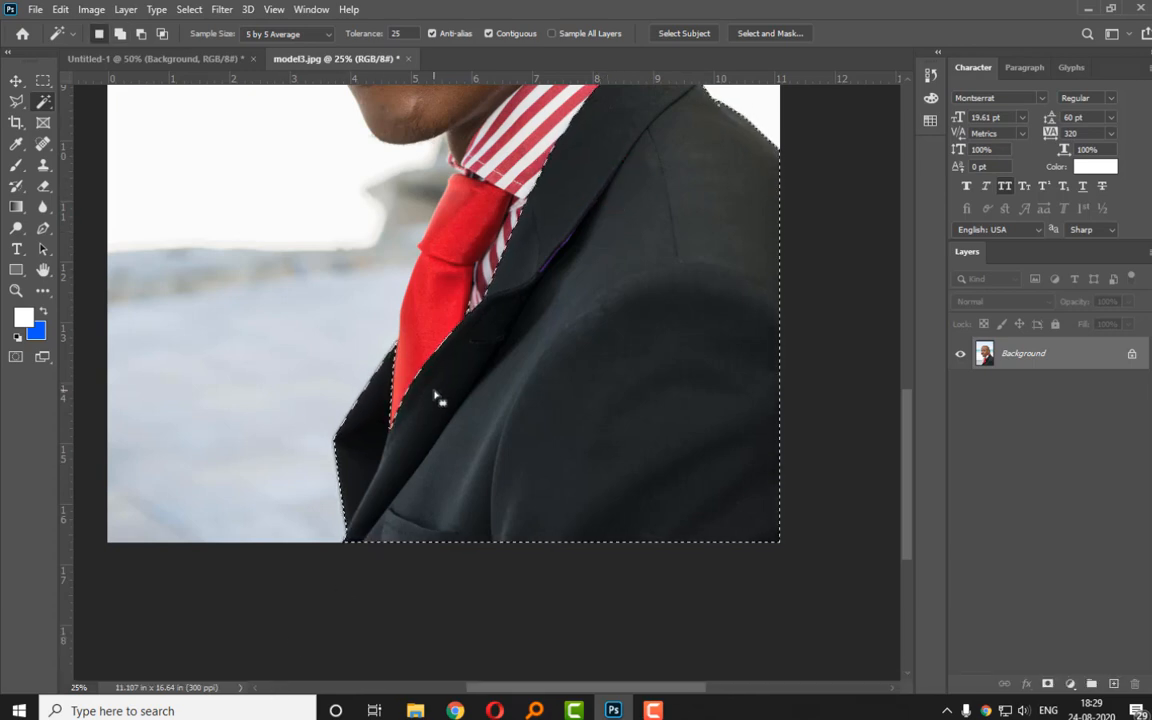
Try to subtract the stray sliver between the tie and the lapel with the Magic Wand, and undo the change.
key(ctrl+equal)
key(ctrl+equal)
key(alt)
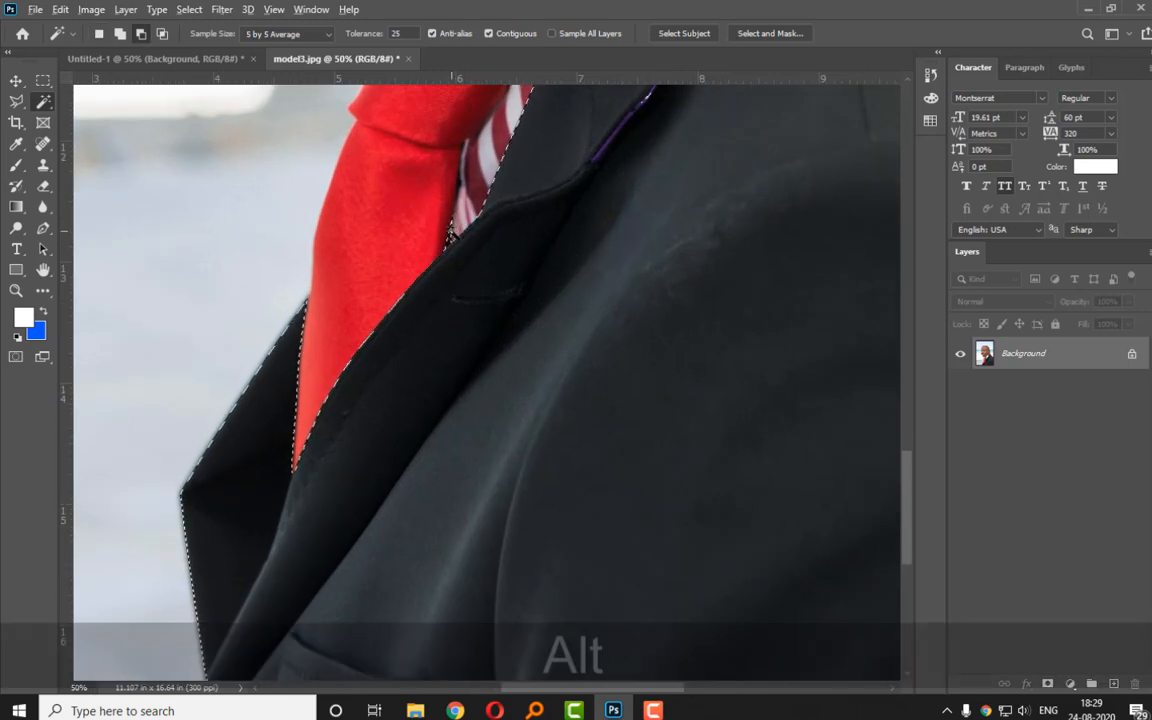
alt+click(452, 231)
key(ctrl+alt+z)
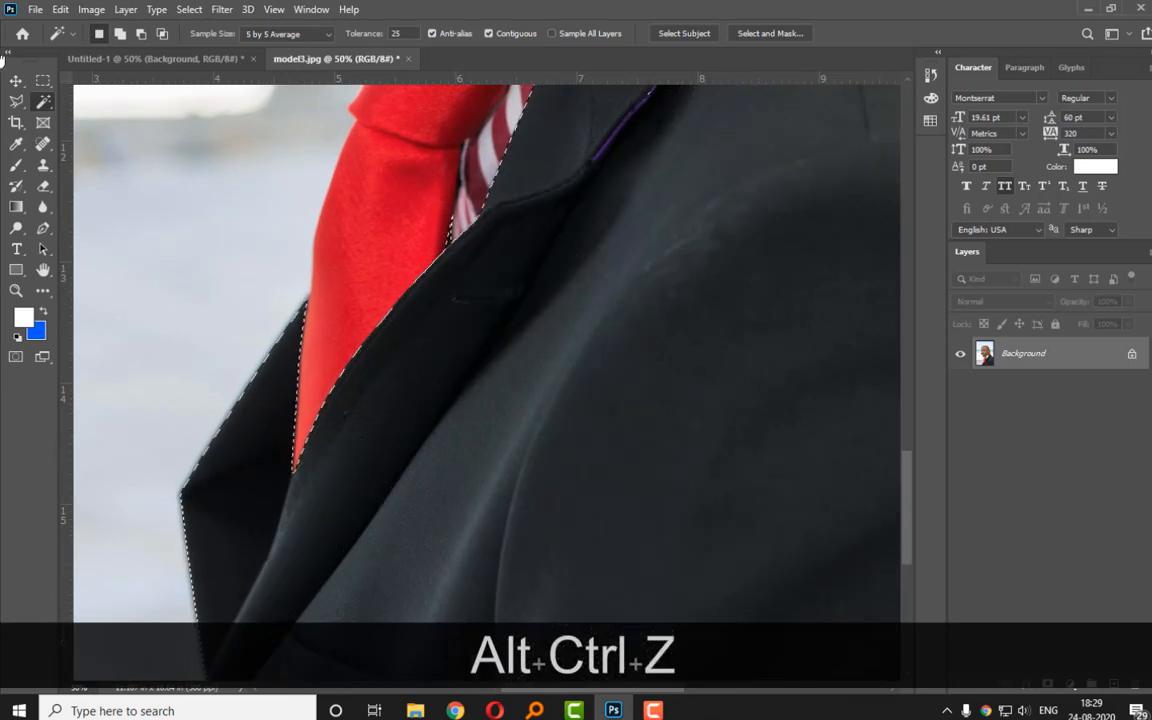
Subtract the stray sliver between the tie and the lapel from the jacket selection with the Polygonal Lasso.
click(16, 103)
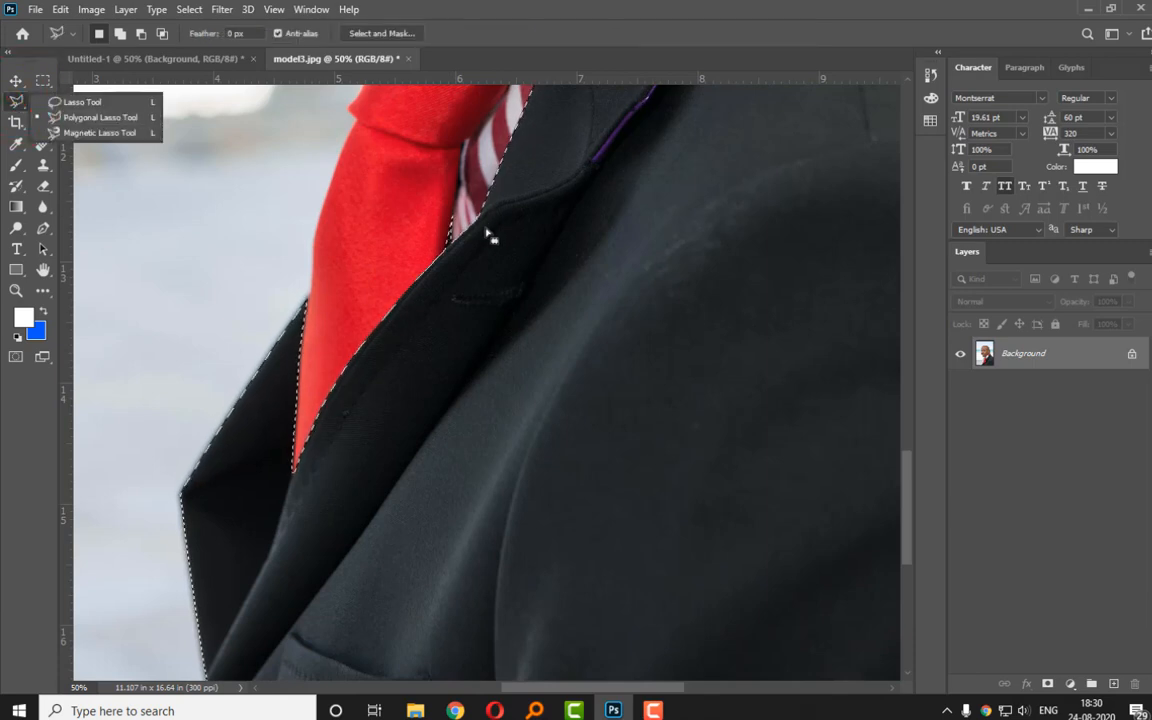
alt+click(430, 188)
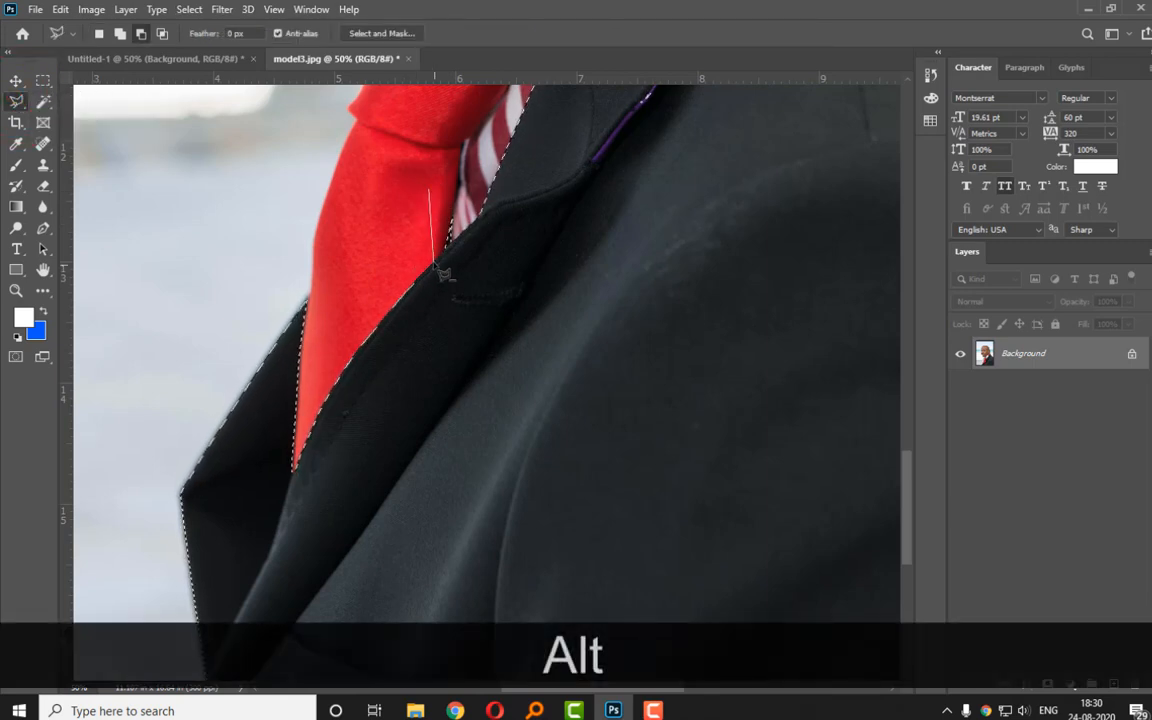
alt+click(437, 262)
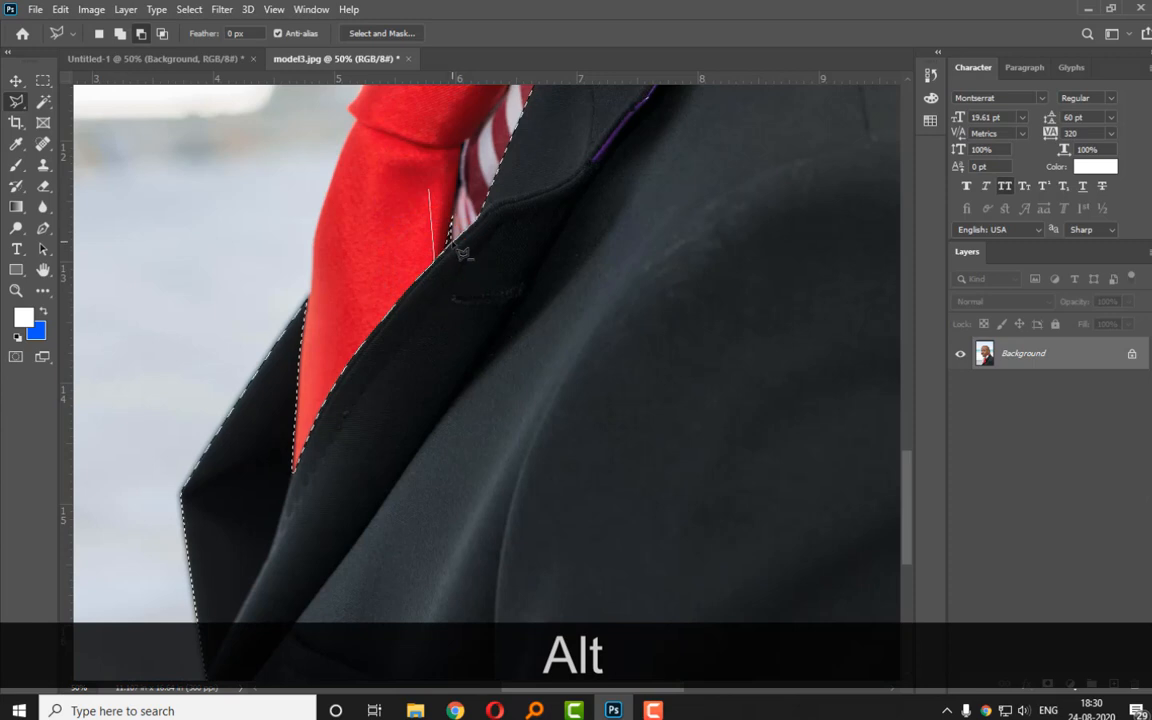
alt+click(452, 239)
alt+click(462, 204)
alt+click(453, 183)
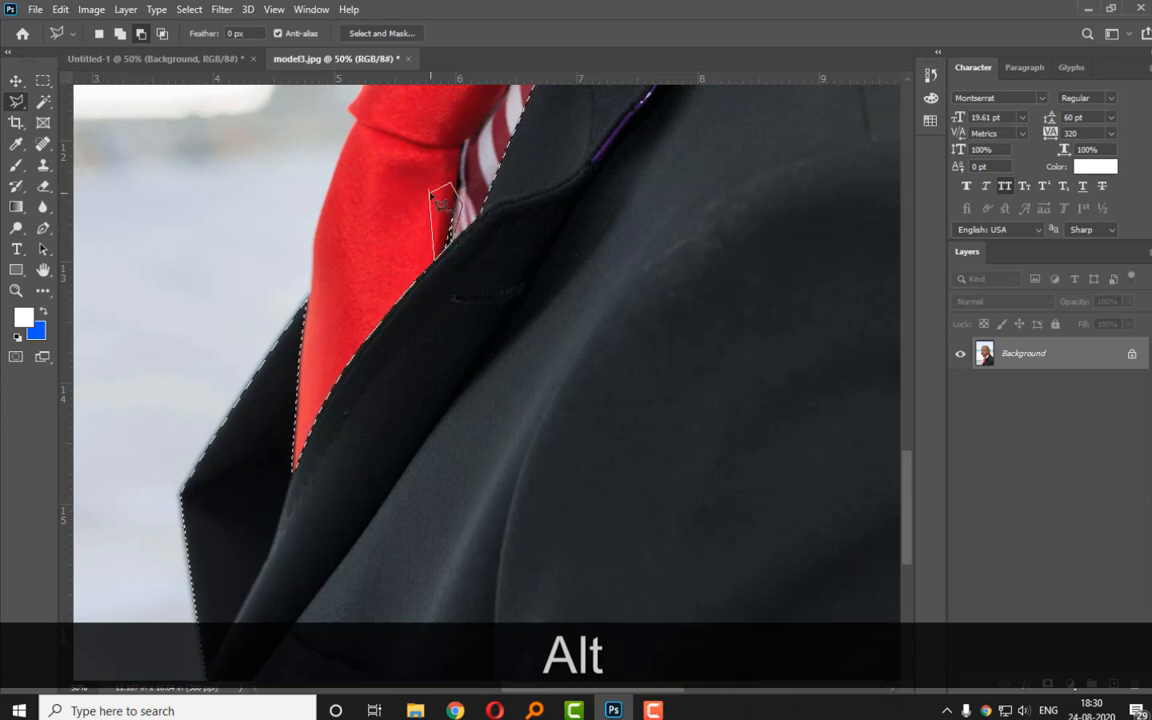
double_click(401, 133)
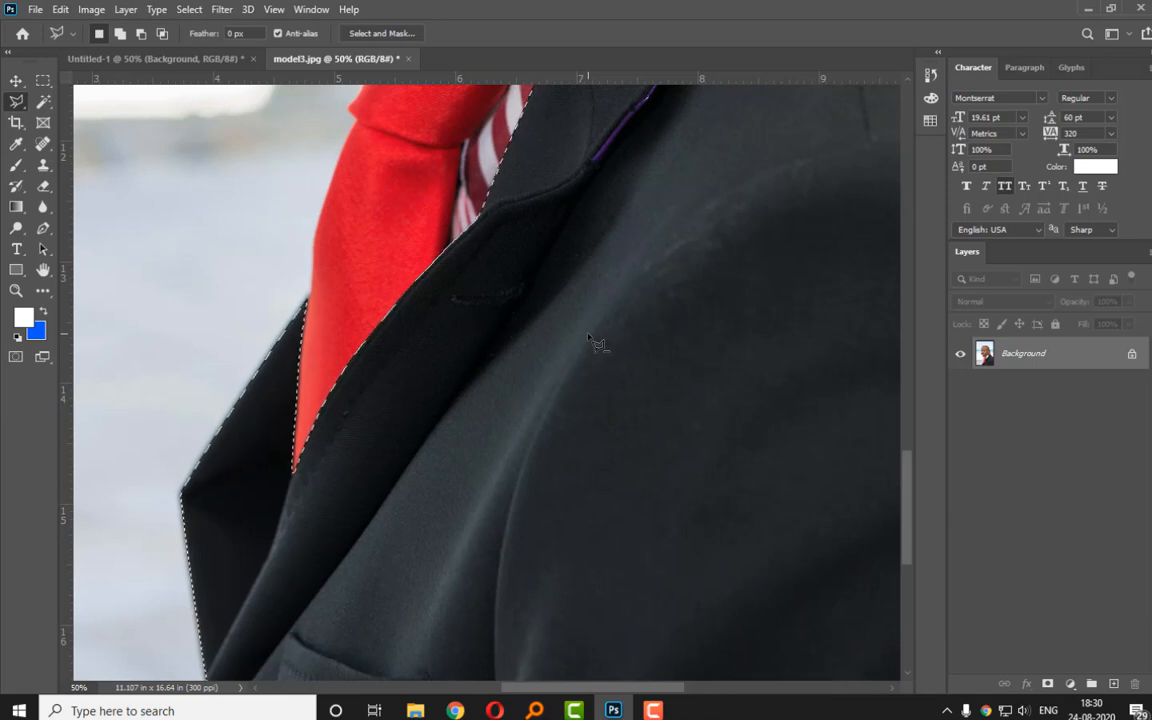
Add a small area at the shoulder just below the collar to the jacket selection with the Polygonal Lasso.
key(ctrl+minus)
key(ctrl+minus)
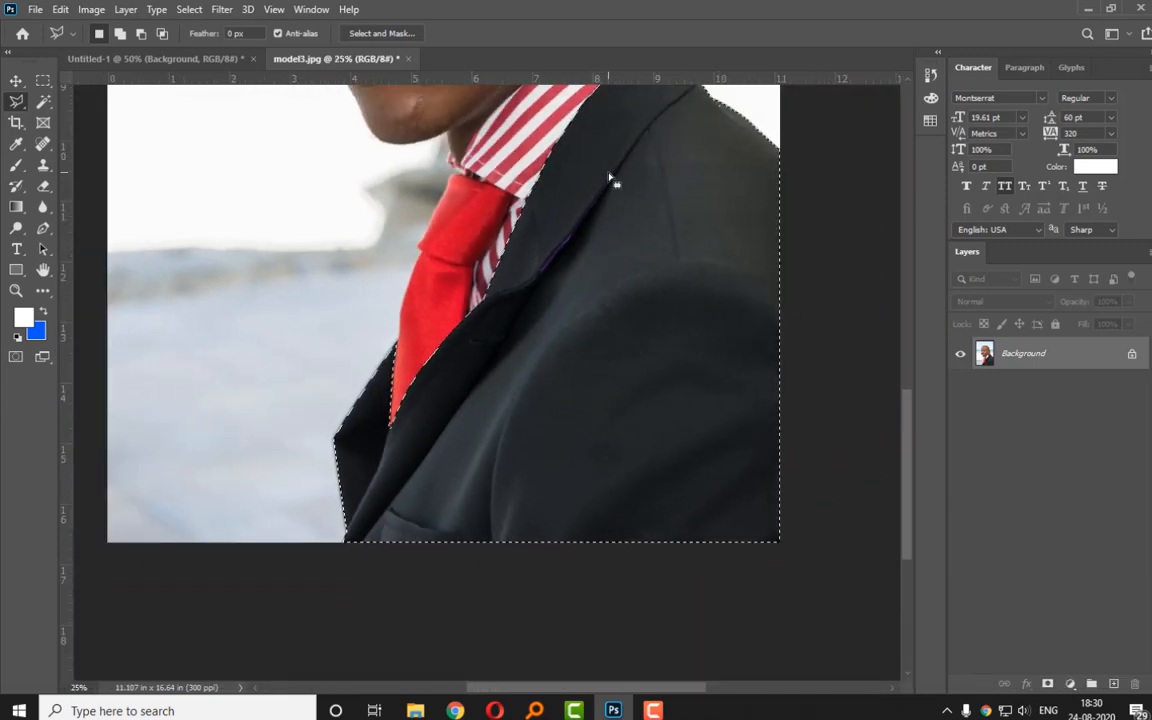
drag(609, 205, 604, 352)
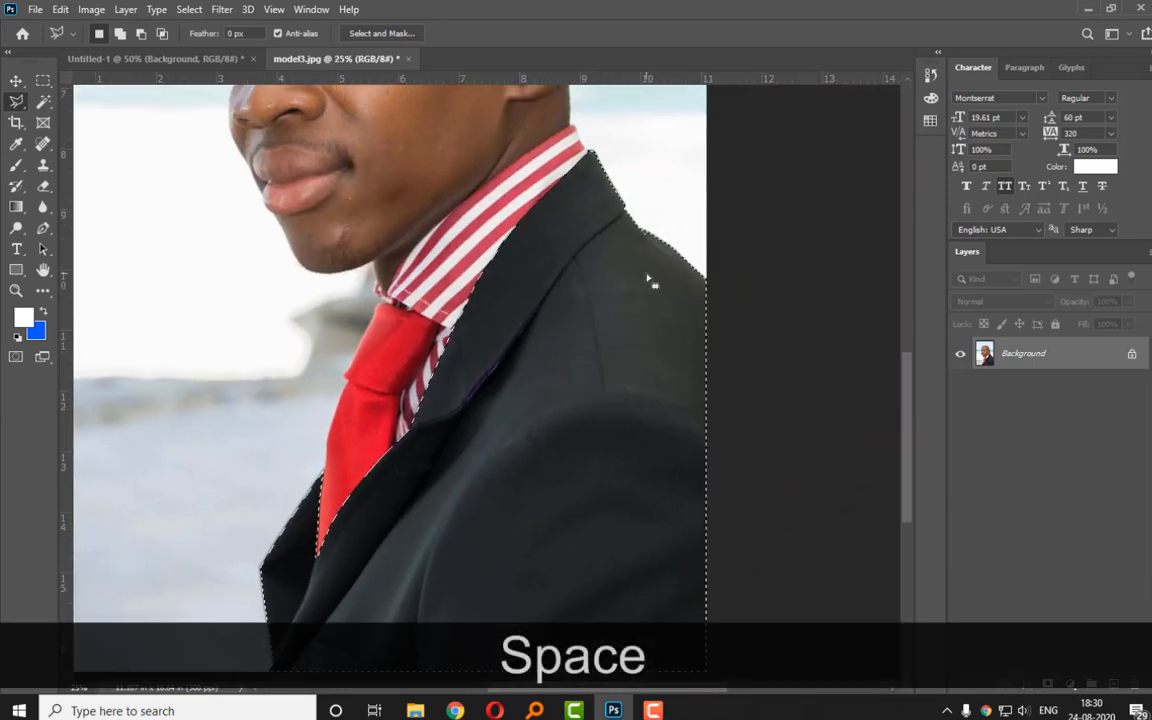
key(alt)
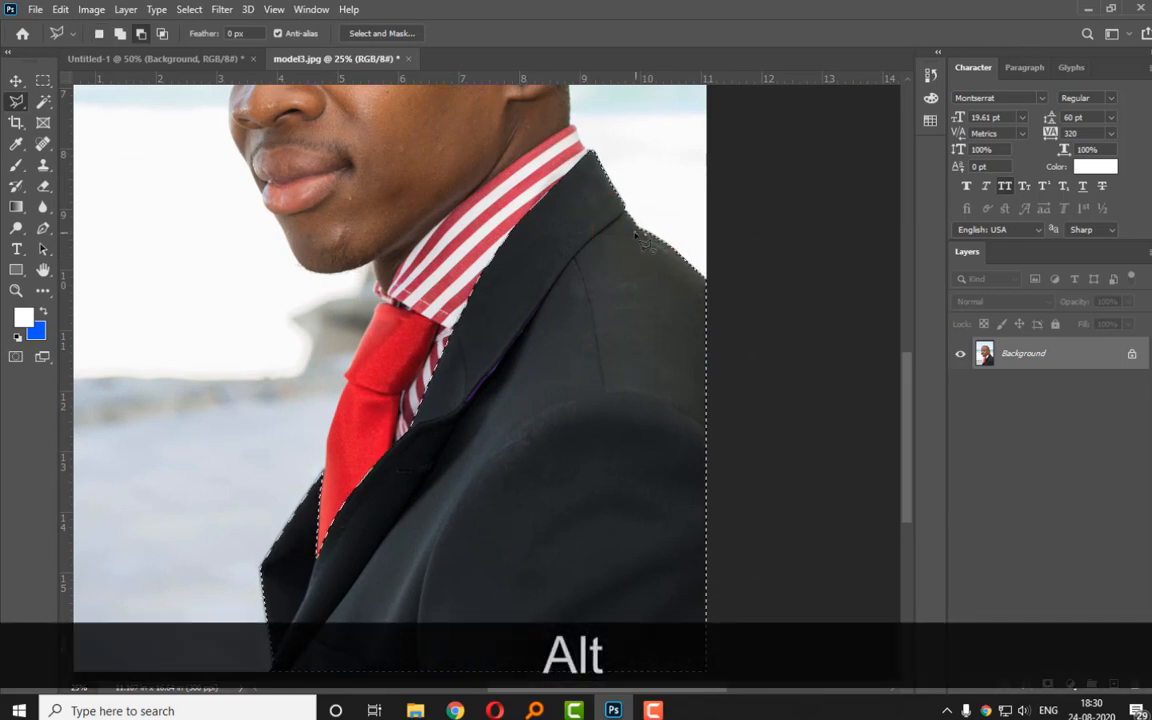
key(shift)
key(alt+shift+BackSpace)
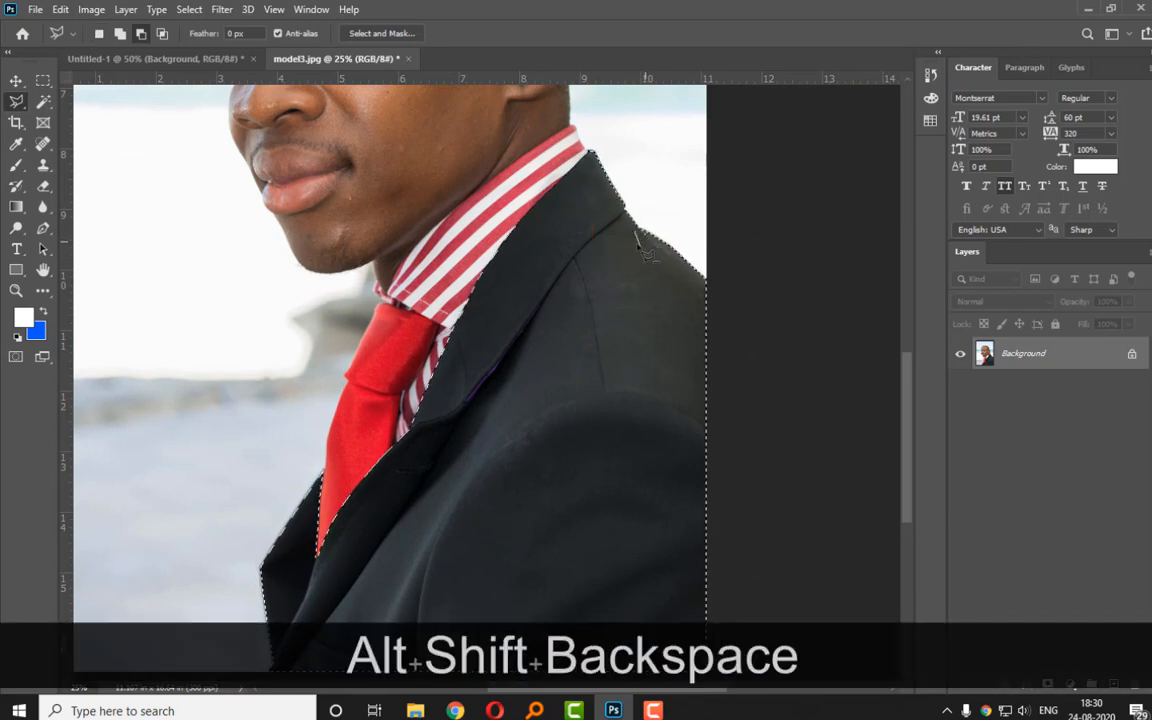
key(BackSpace)
key(shift)
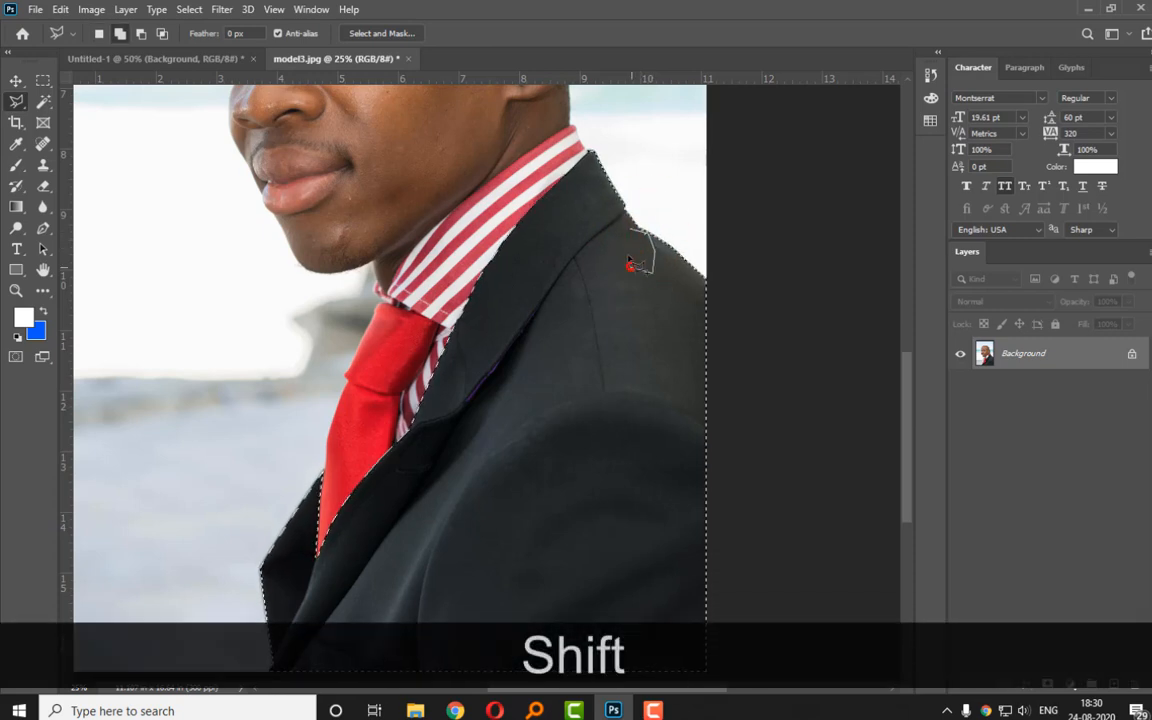
click(628, 225)
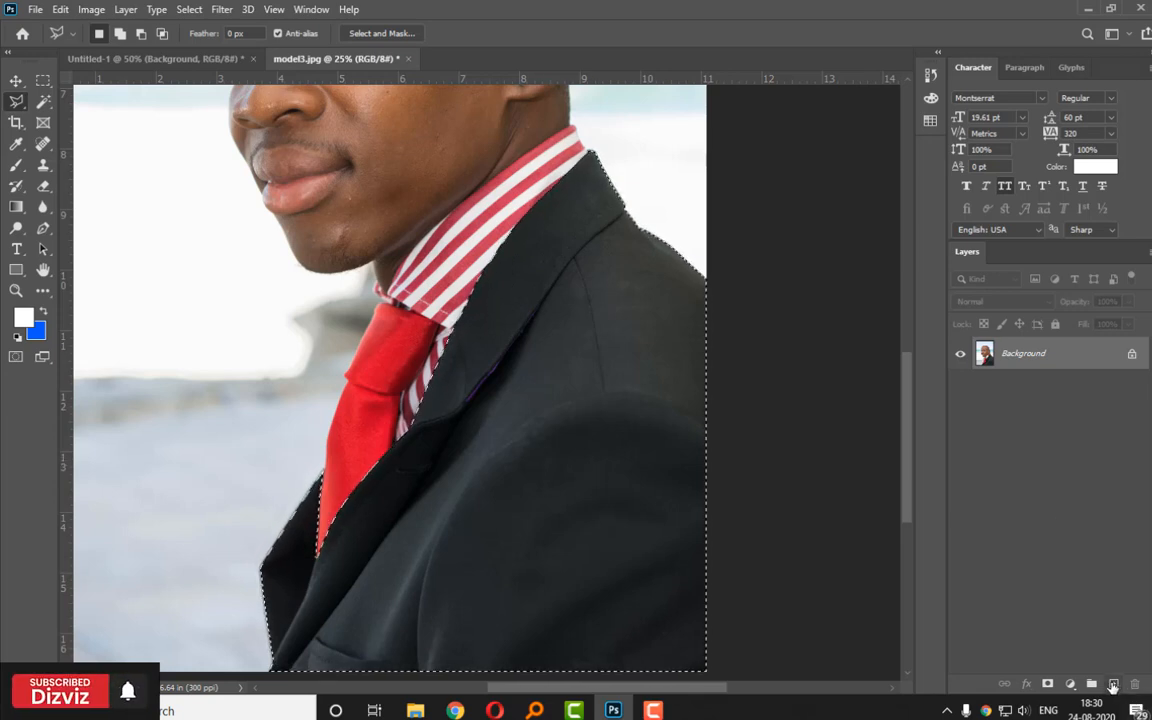
Create a new layer above the portrait and set the background color to dark navy, hex 001231.
click(1114, 686)
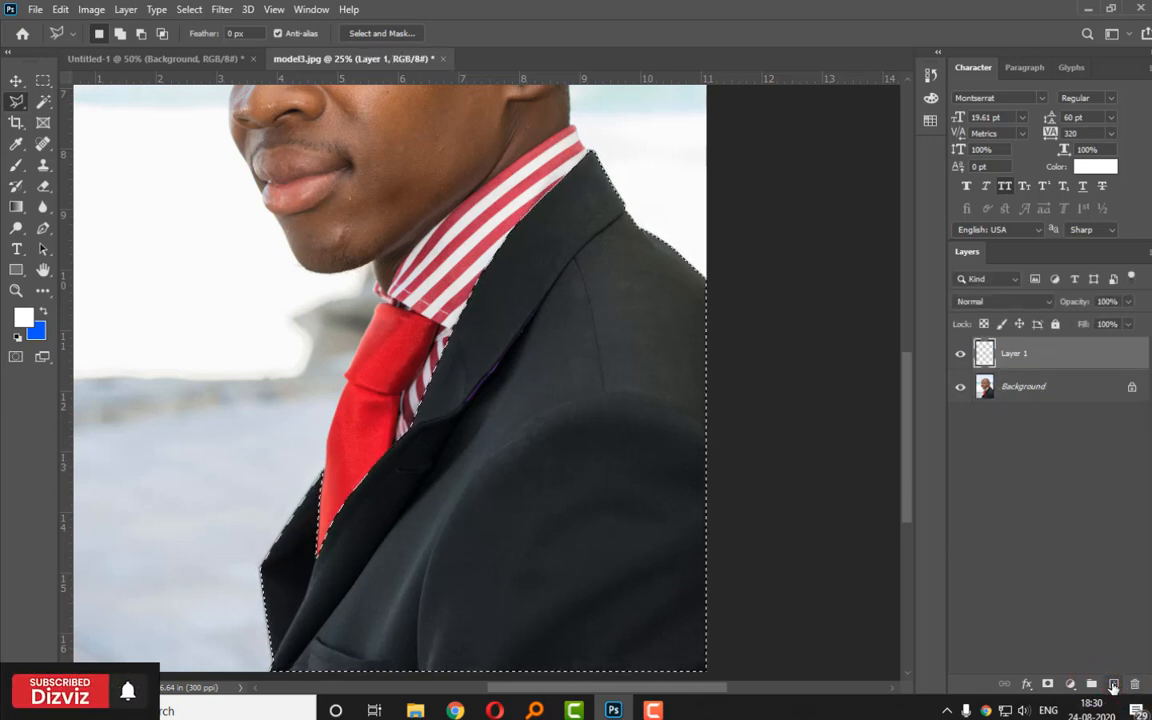
click(36, 330)
click(866, 239)
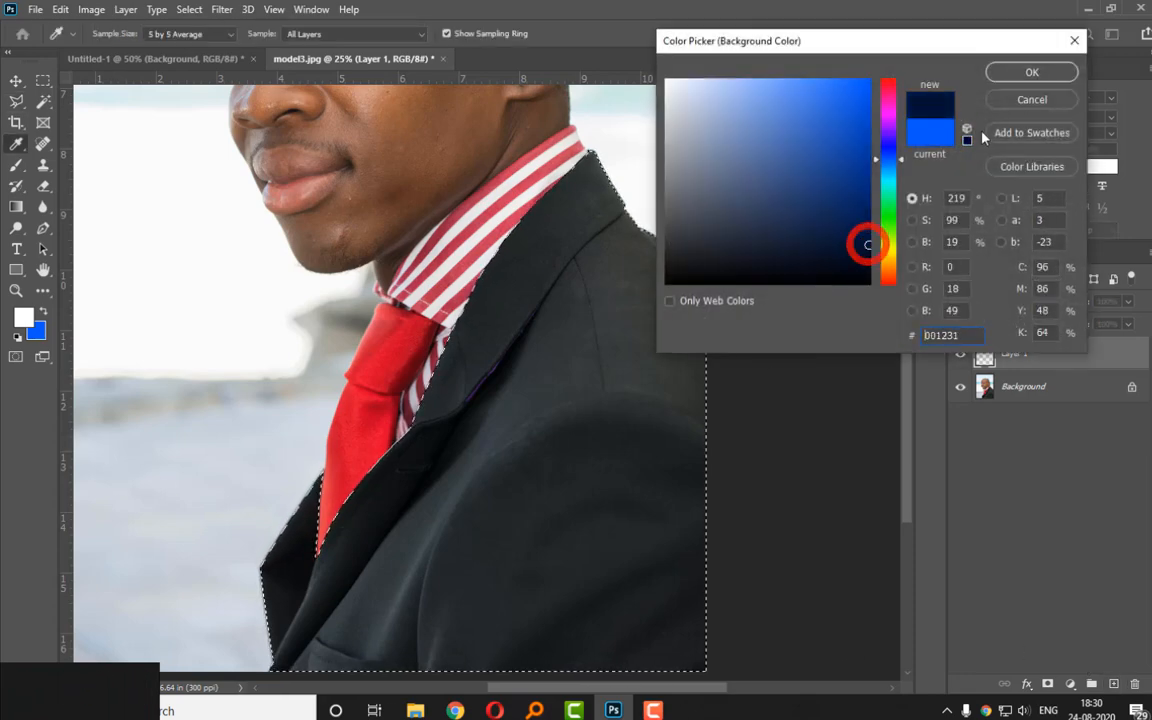
click(1040, 72)
key(l)
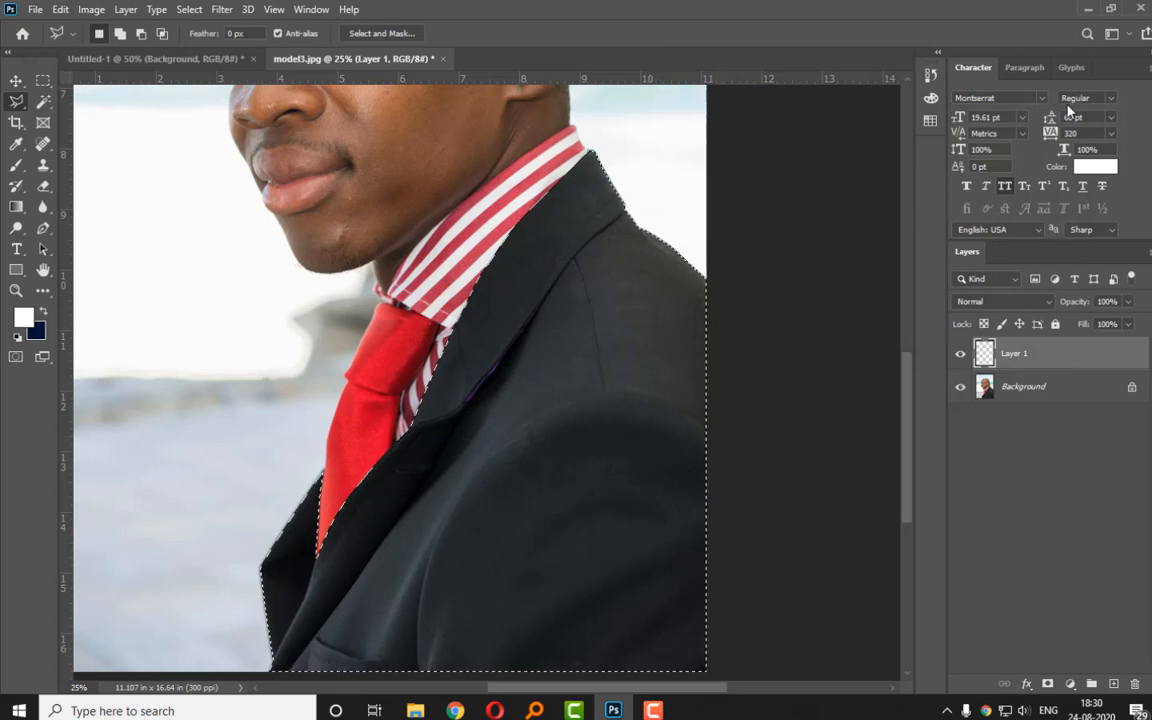
key(alt+BackSpace)
key(ctrl+z)
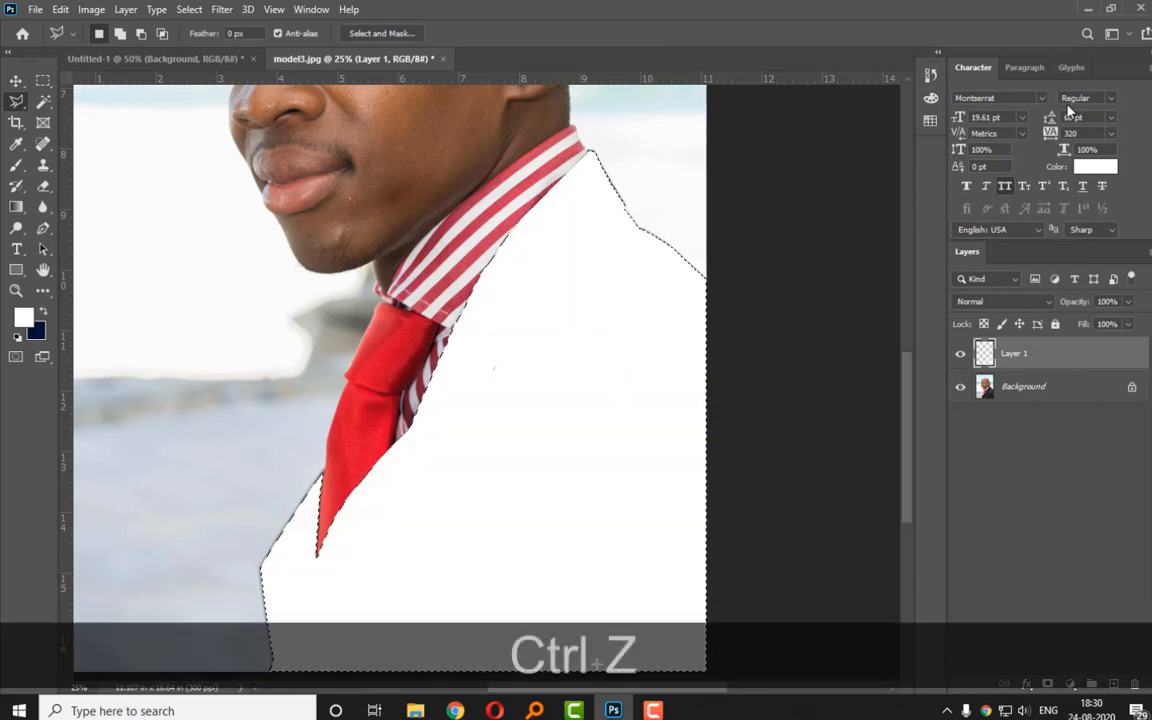
key(alt+BackSpace)
key(ctrl+z)
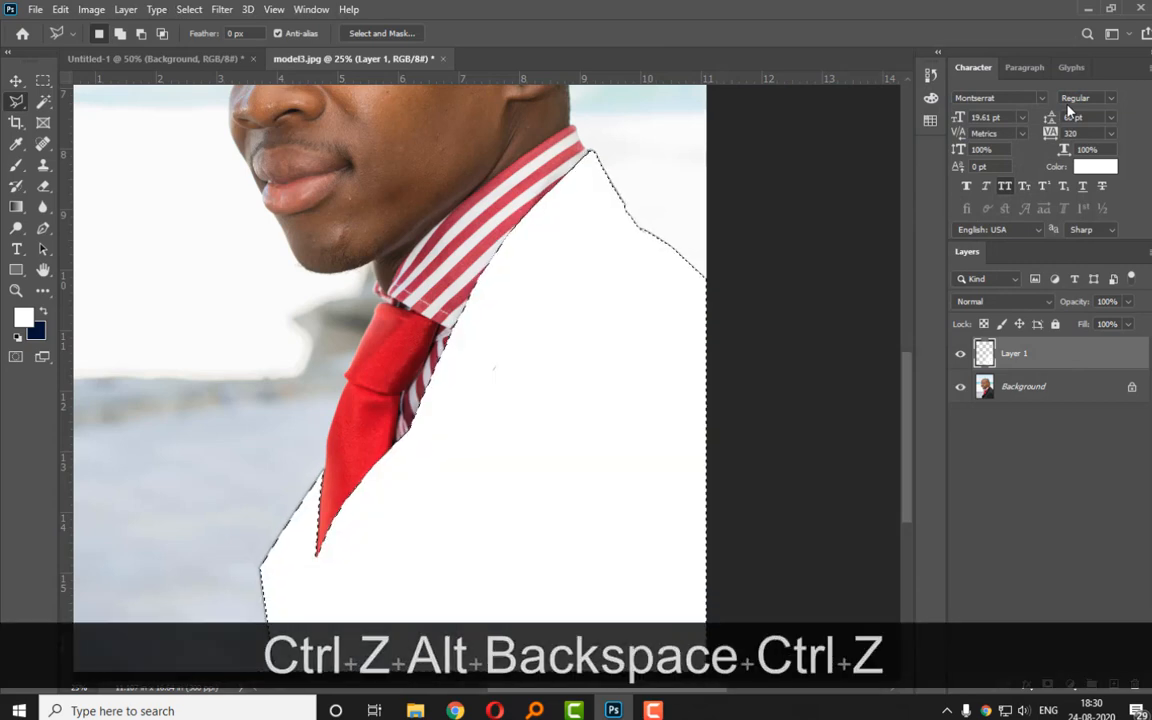
Fill the jacket selection on the new layer with the navy background color and switch to the Move tool.
key(ctrl+BackSpace)
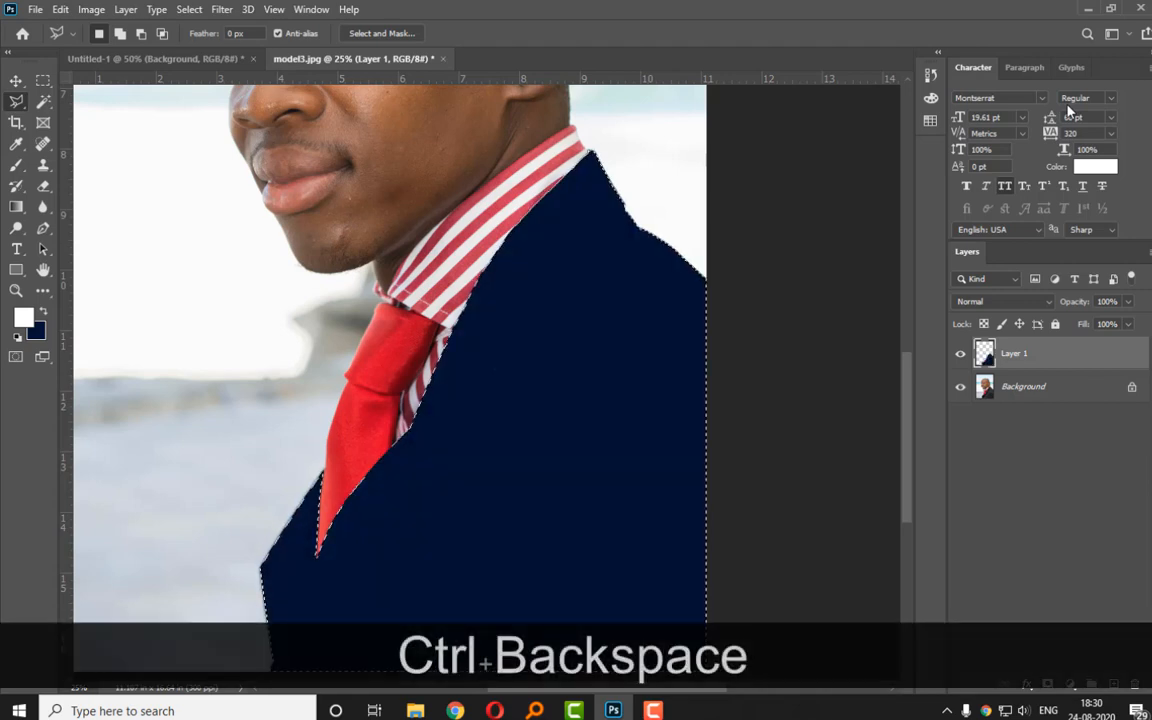
click(16, 82)
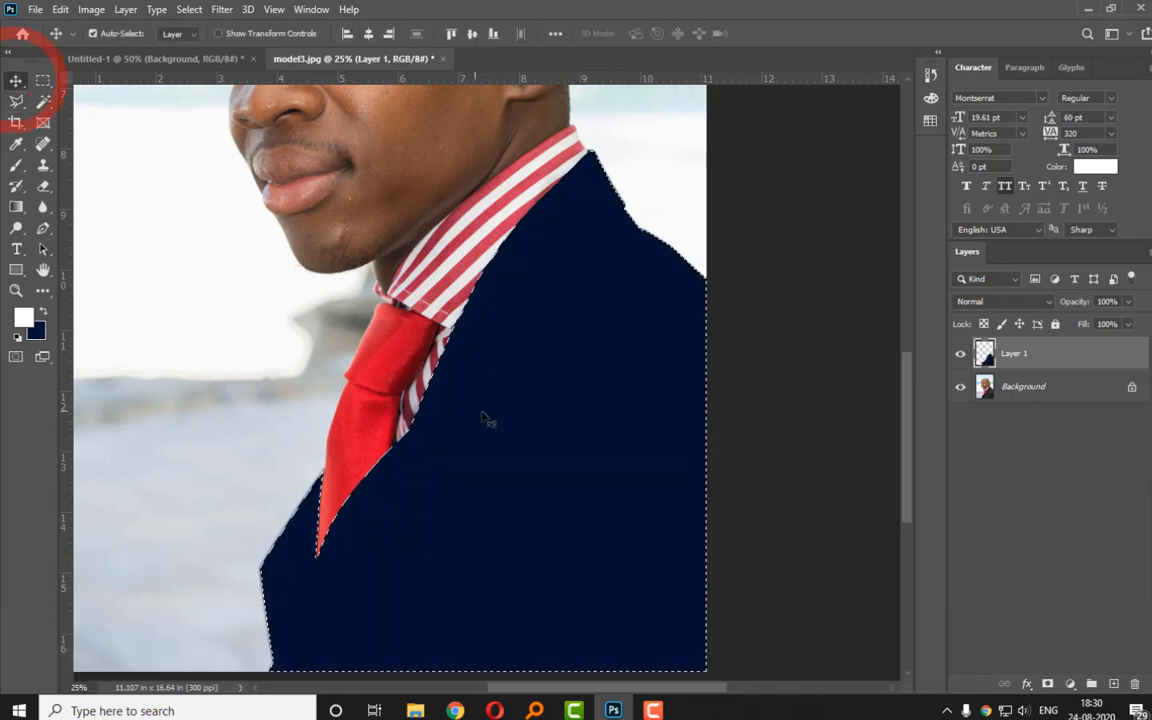
key(ctrl)
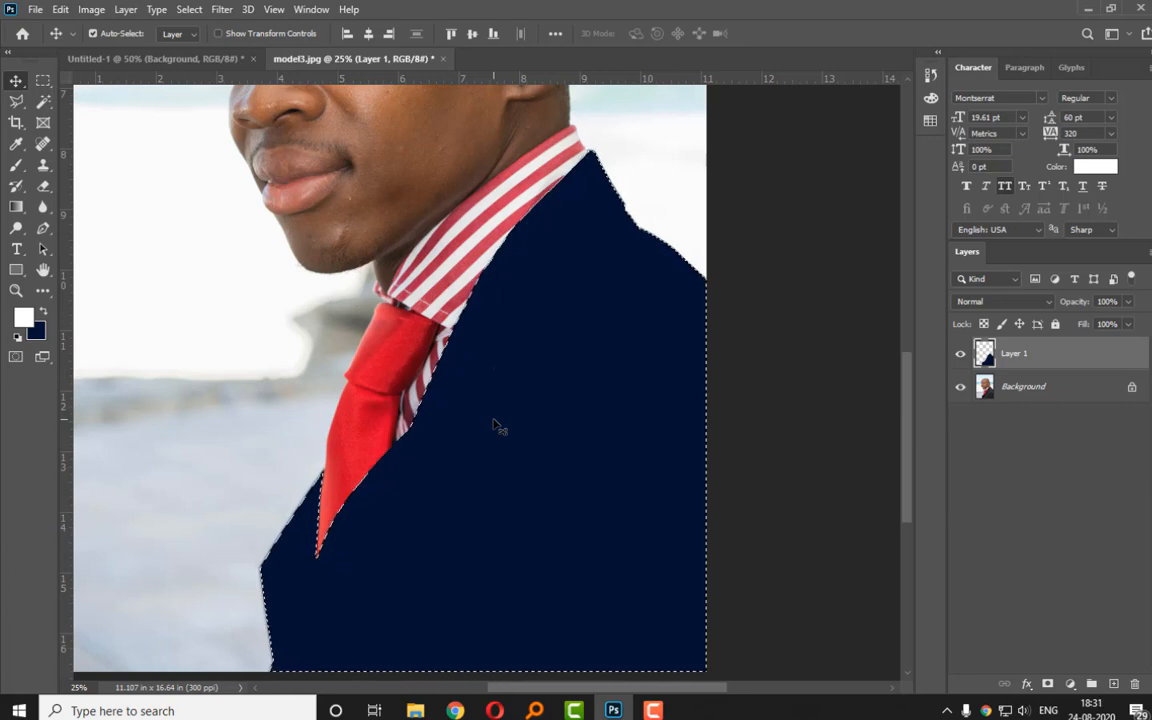
Try the Multiply blend mode on the navy jacket fill layer and undo the change.
click(1003, 301)
click(980, 360)
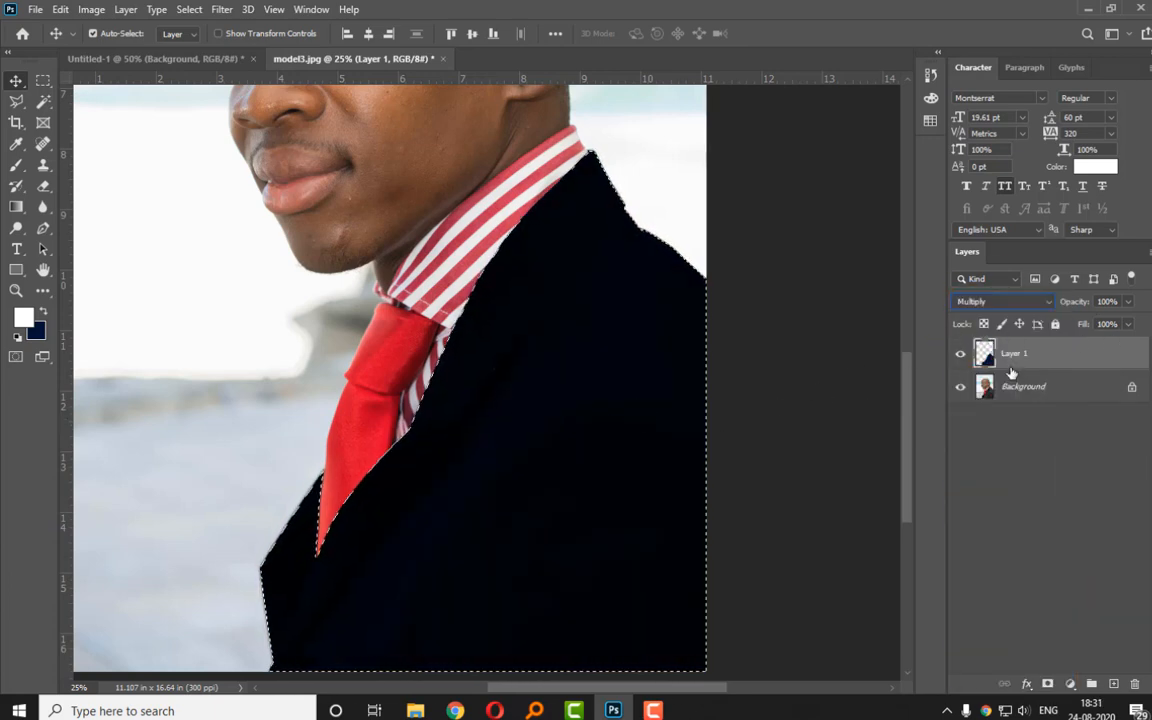
key(ctrl+z)
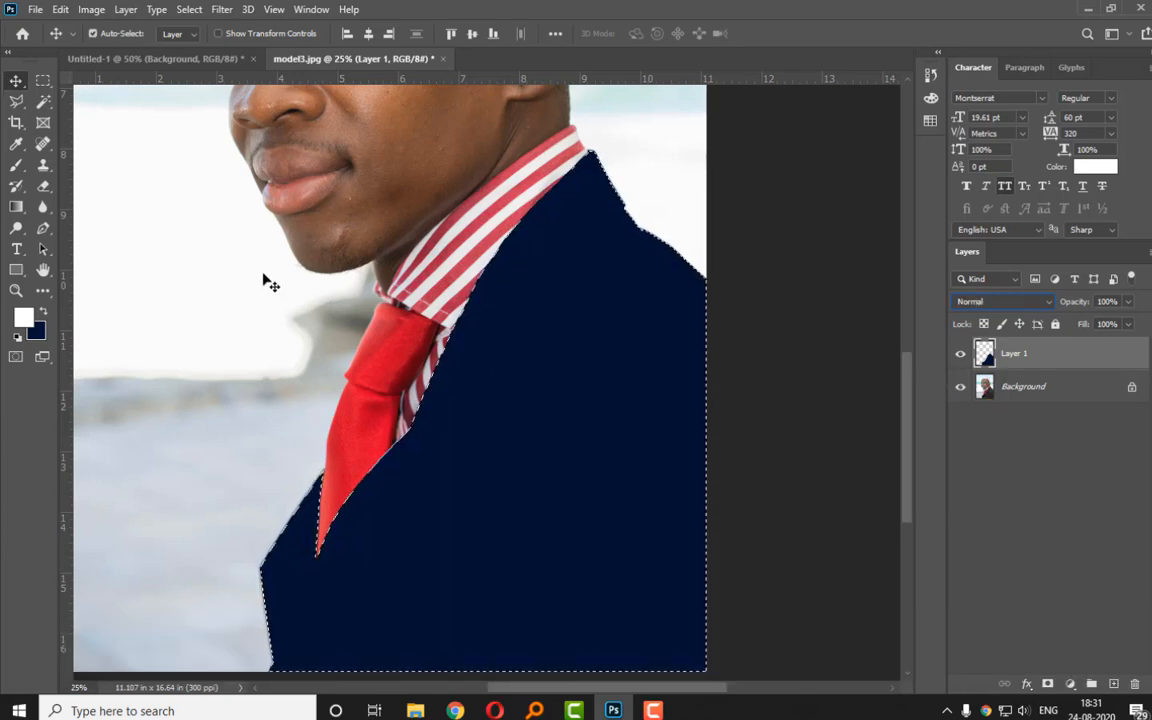
click(44, 100)
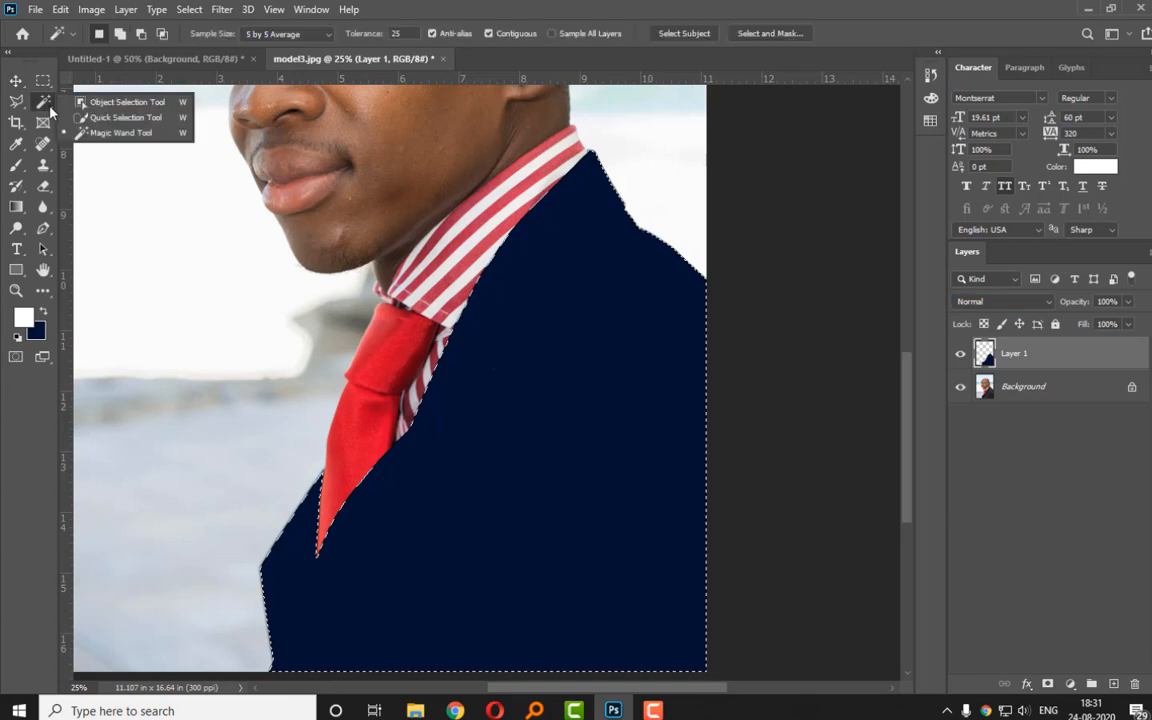
click(120, 133)
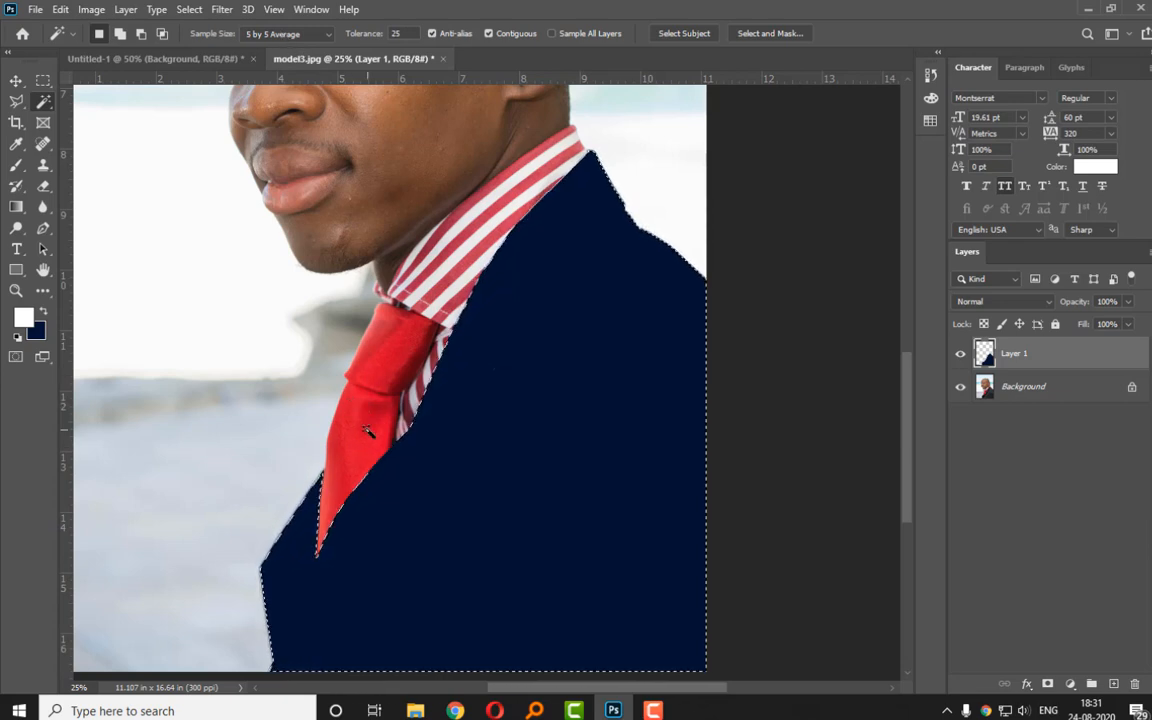
click(278, 36)
click(531, 8)
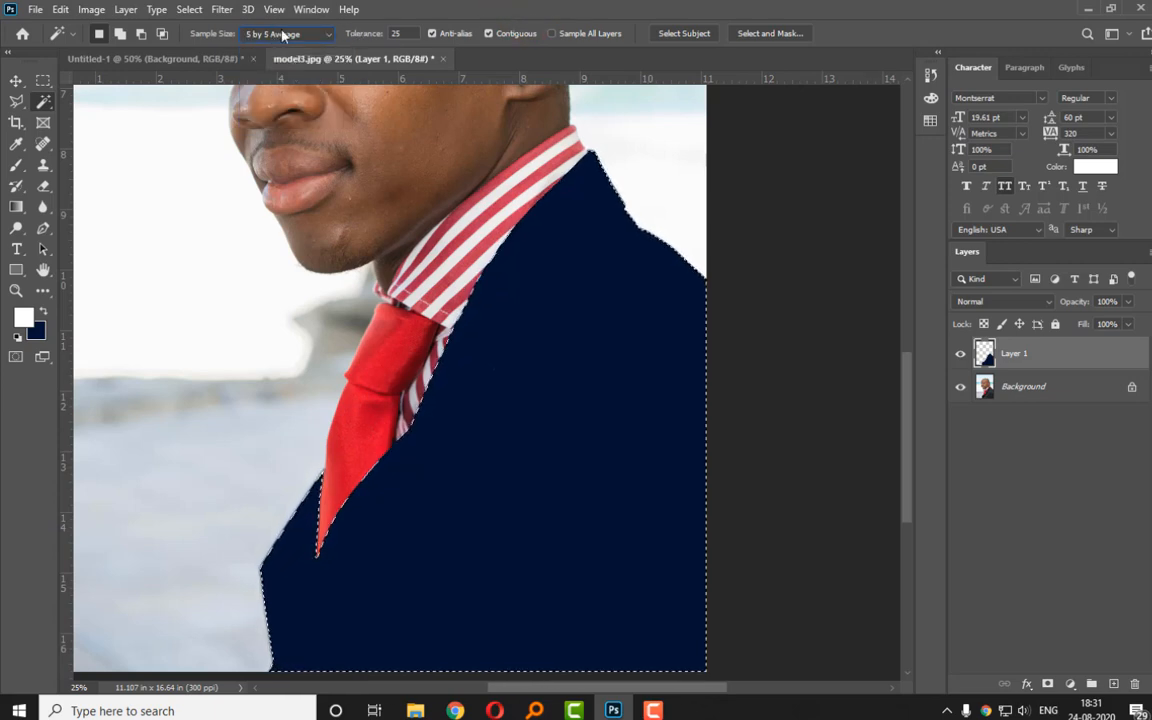
Hide the navy jacket fill layer and clear the jacket selection.
key(ctrl)
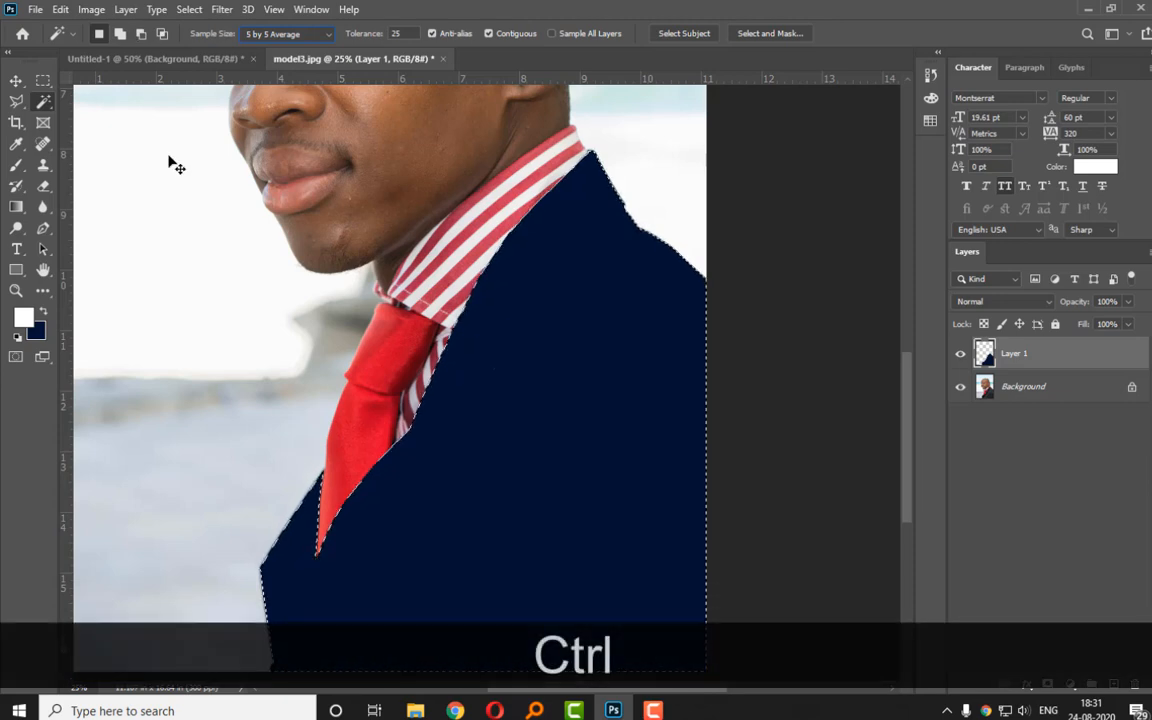
click(960, 353)
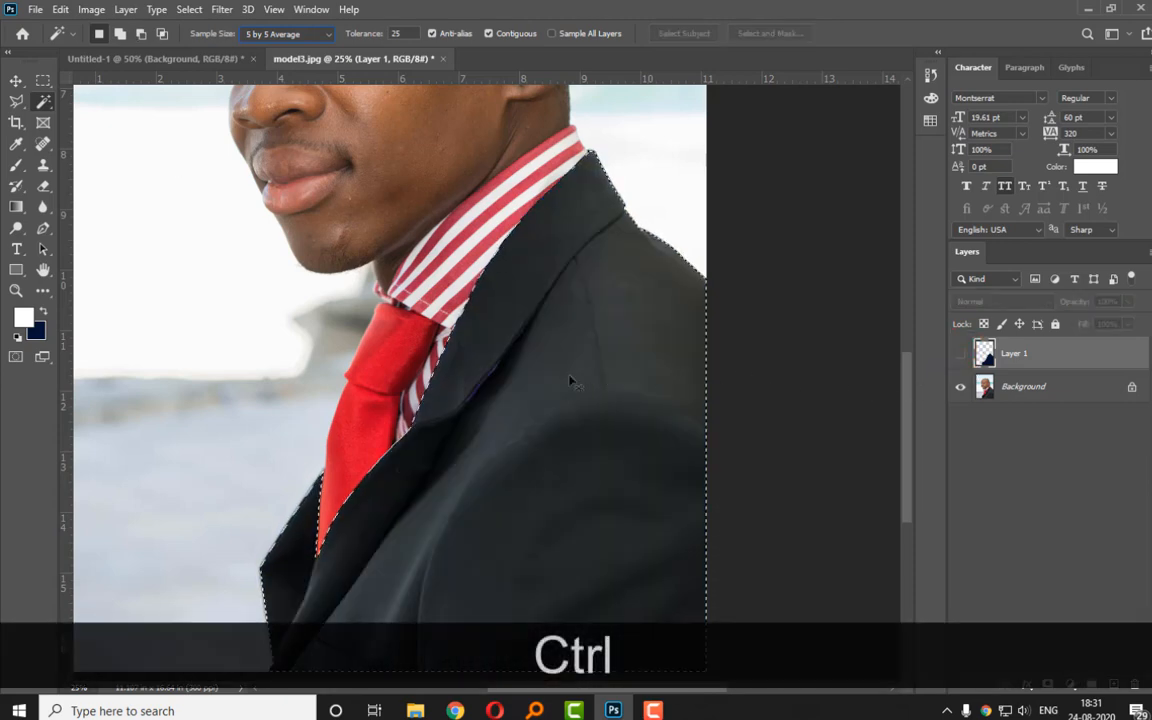
key(ctrl+d)
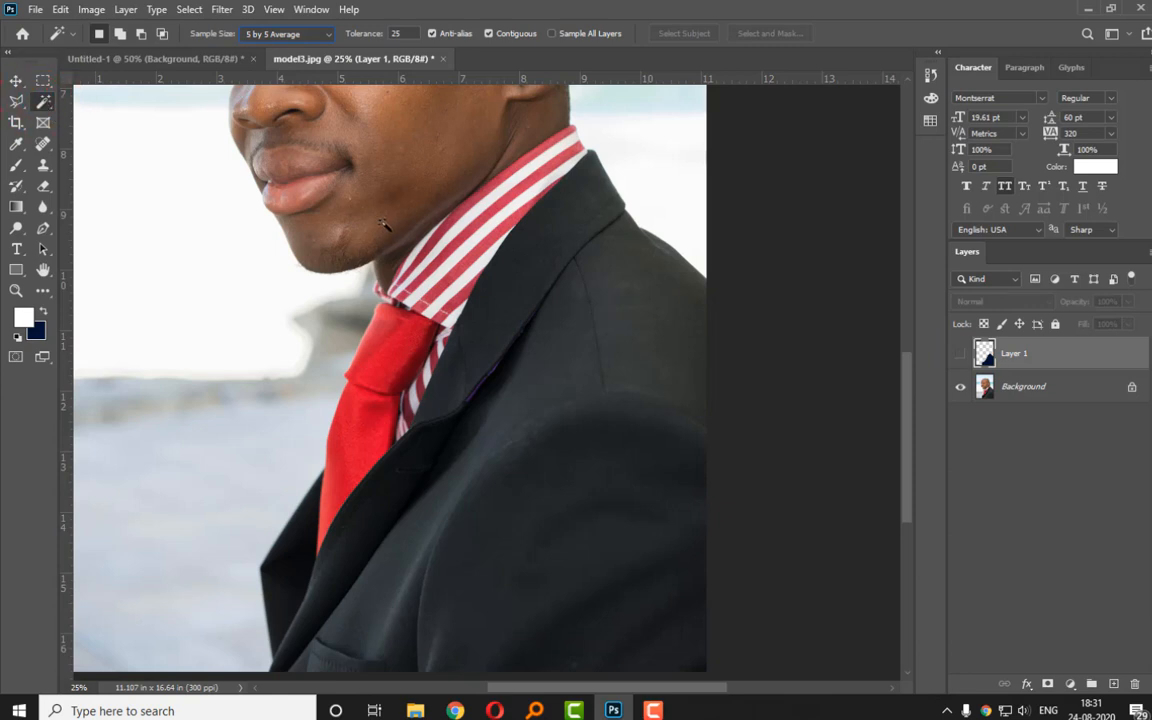
Select the man's head and face on the Background layer with the Quick Selection tool.
click(43, 101)
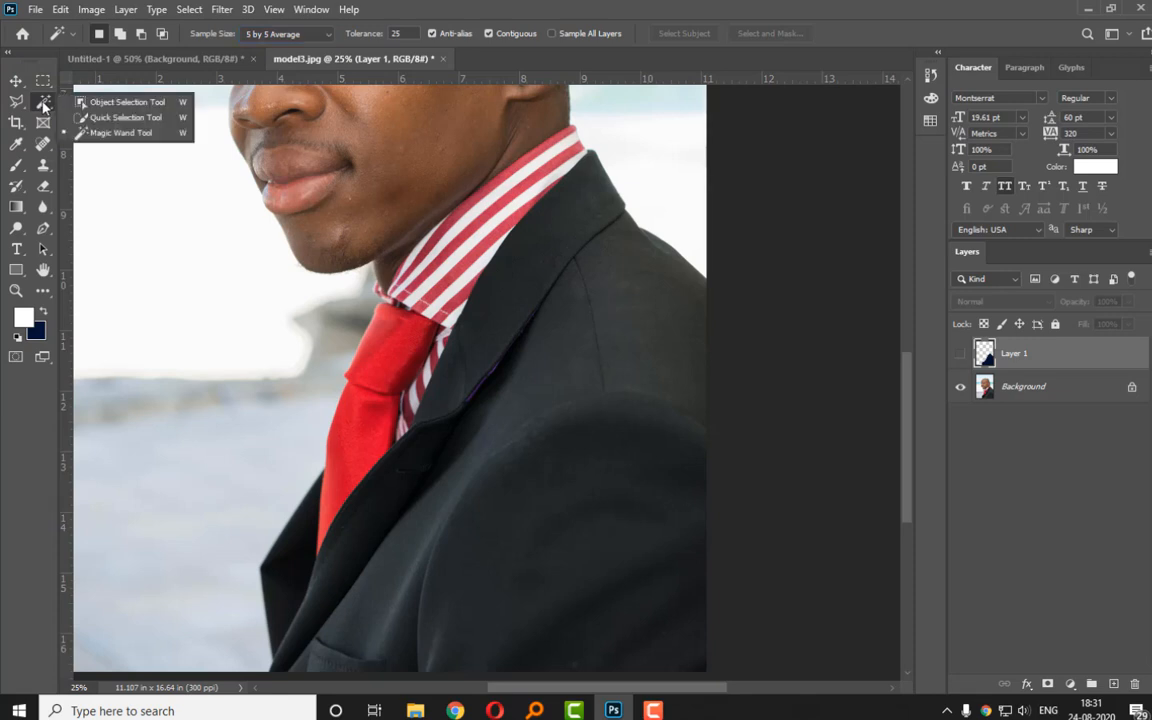
click(112, 120)
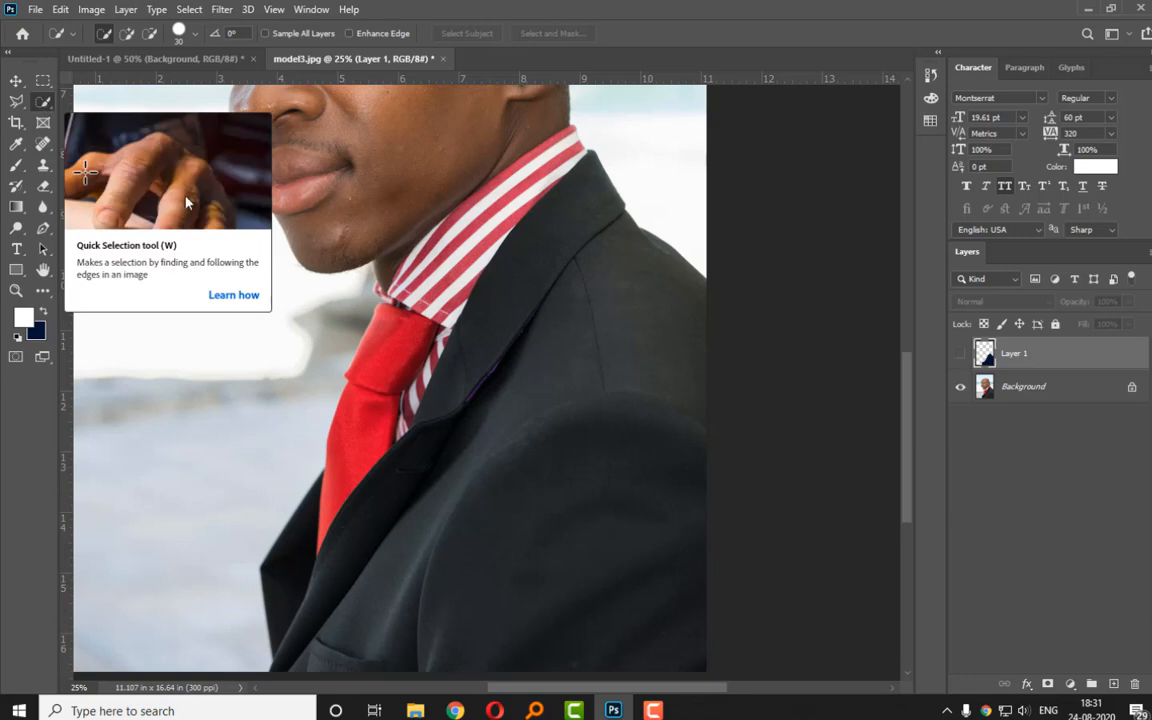
click(58, 33)
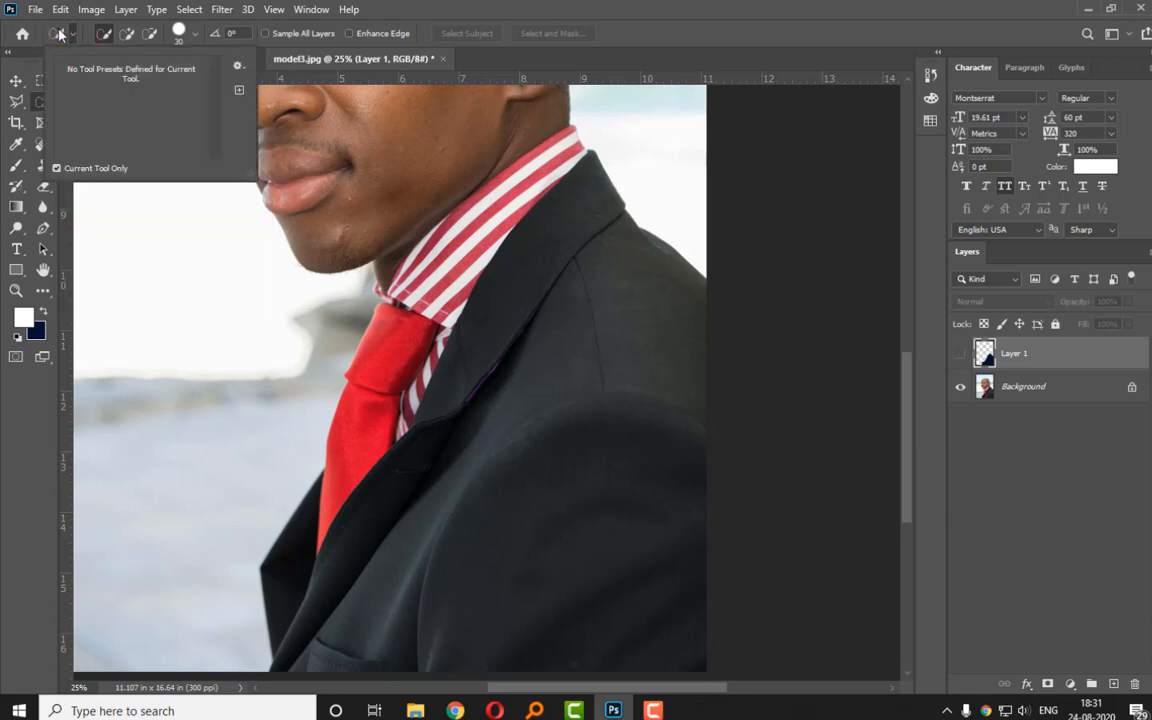
click(497, 12)
scroll(589, 411, up, 5)
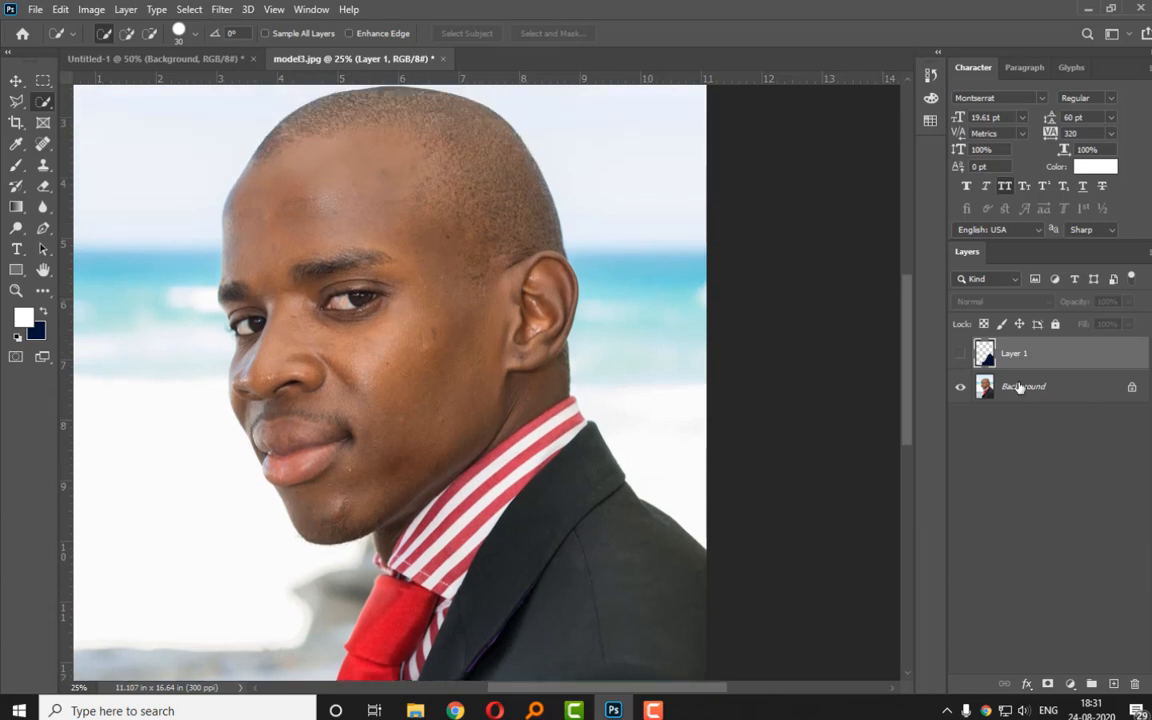
click(1020, 388)
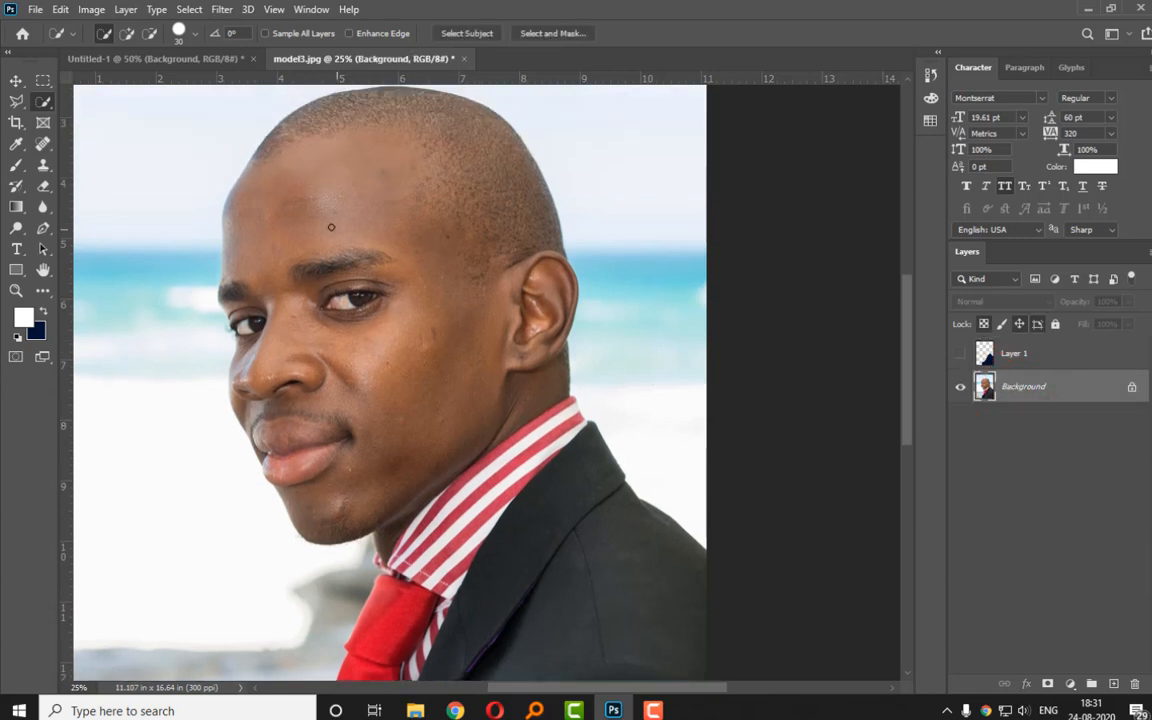
mouse_move(380, 213)
mouse_down()
mouse_move(415, 167)
mouse_move(443, 231)
mouse_move(467, 412)
mouse_up()
Extend the Quick Selection over the striped shirt, the tie and the whole jacket, including the far lapel.
scroll(508, 532, down, 5)
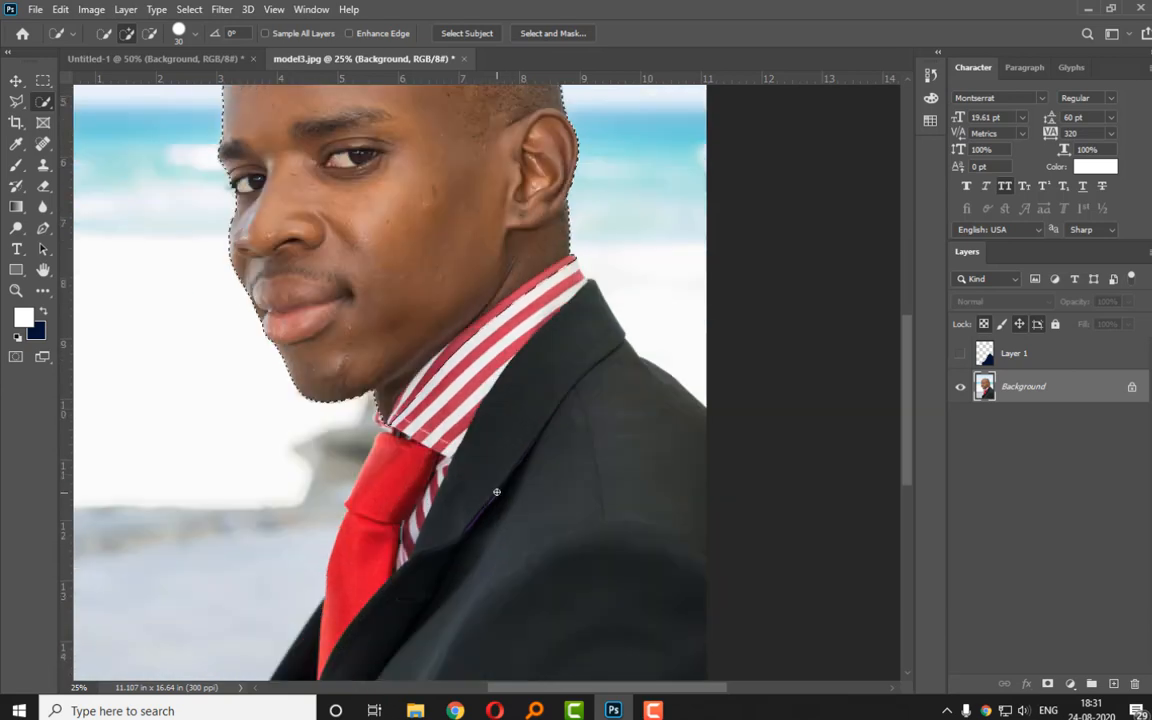
drag(483, 368, 495, 410)
click(505, 578)
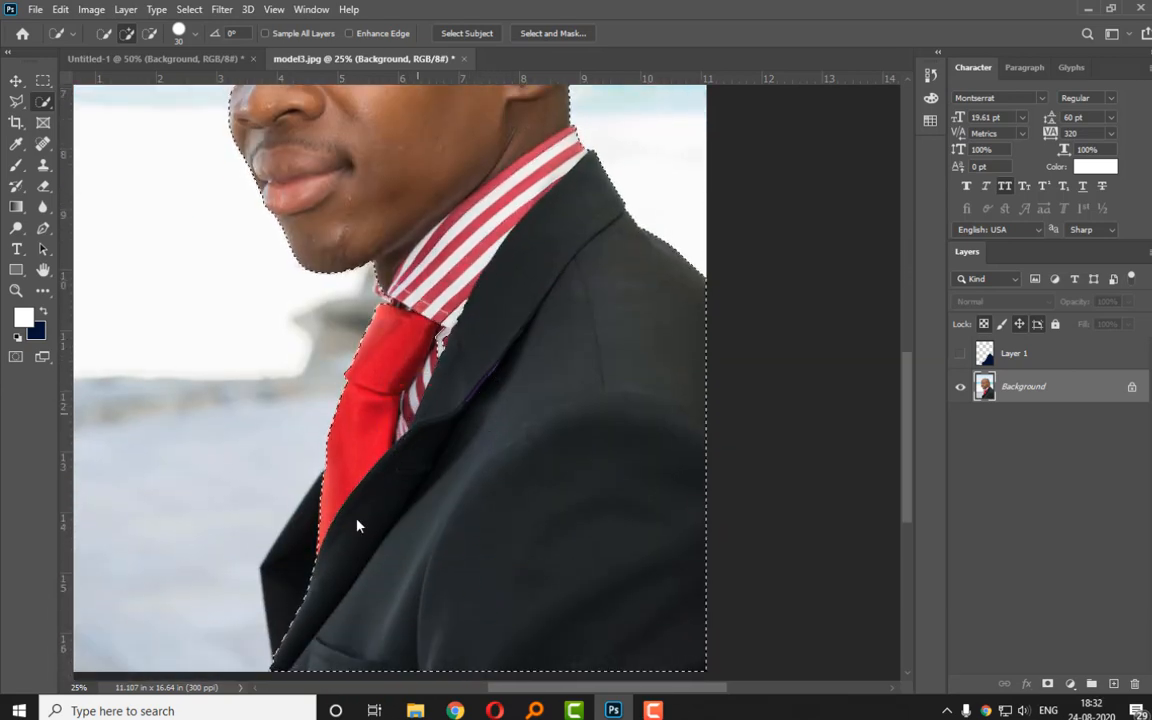
click(296, 584)
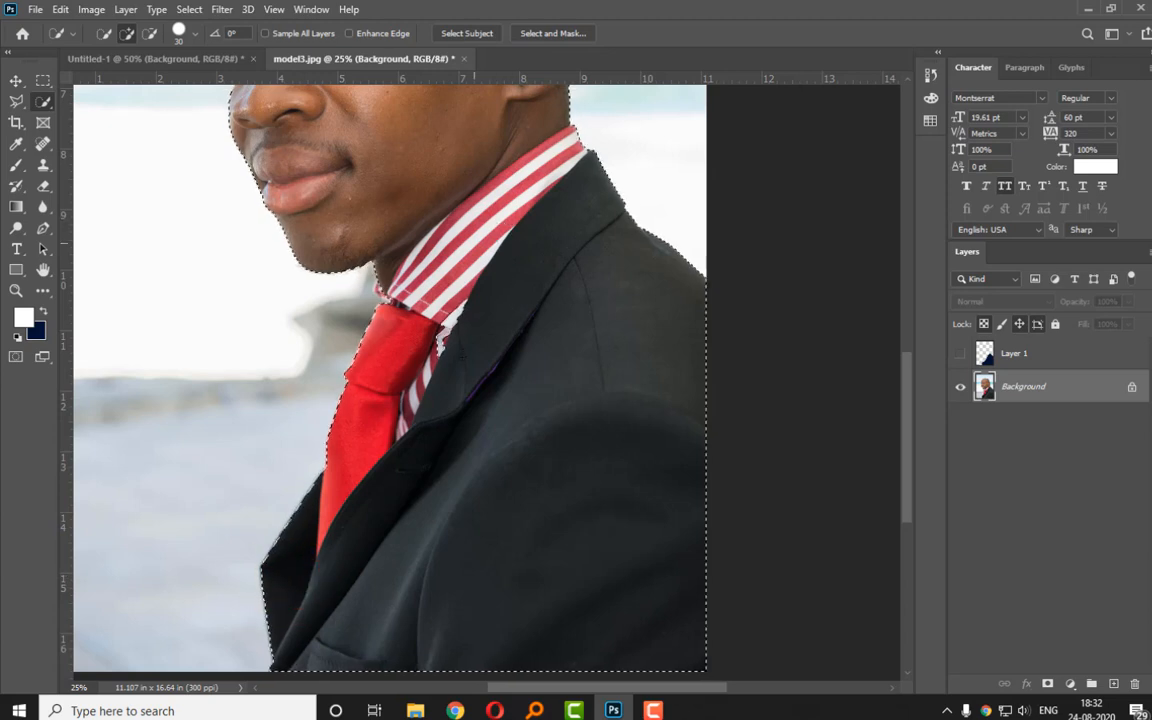
click(458, 355)
scroll(551, 230, up, 1)
scroll(553, 323, up, 3)
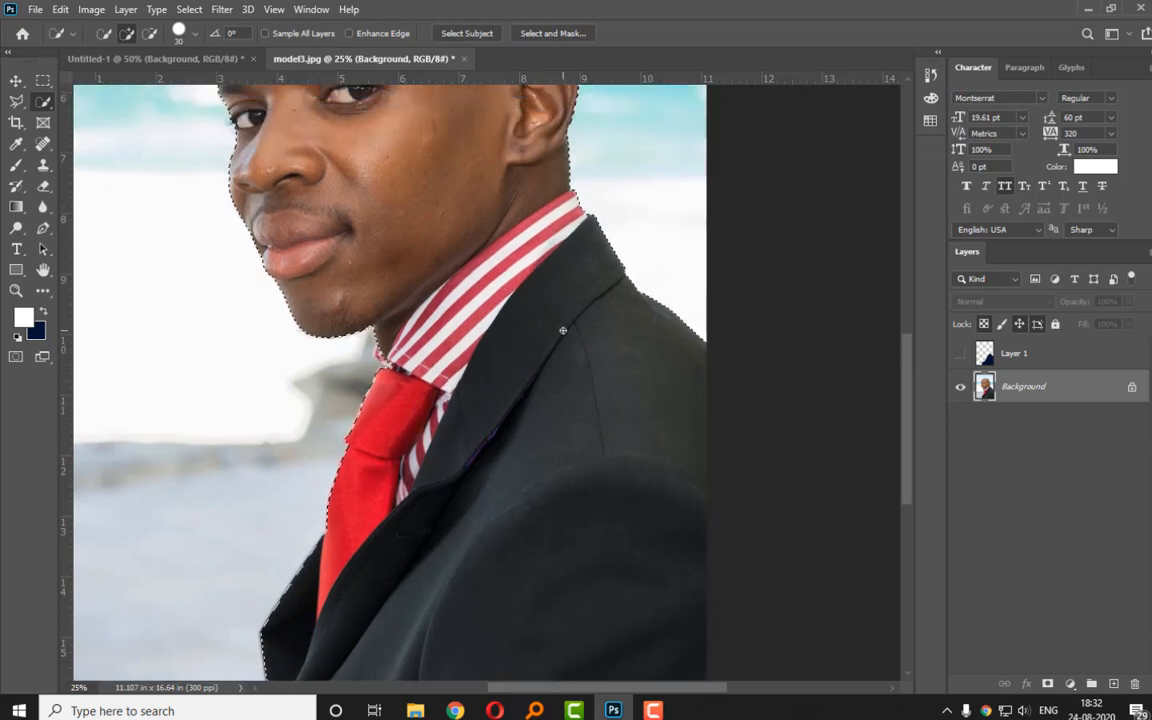
scroll(553, 323, down, 1)
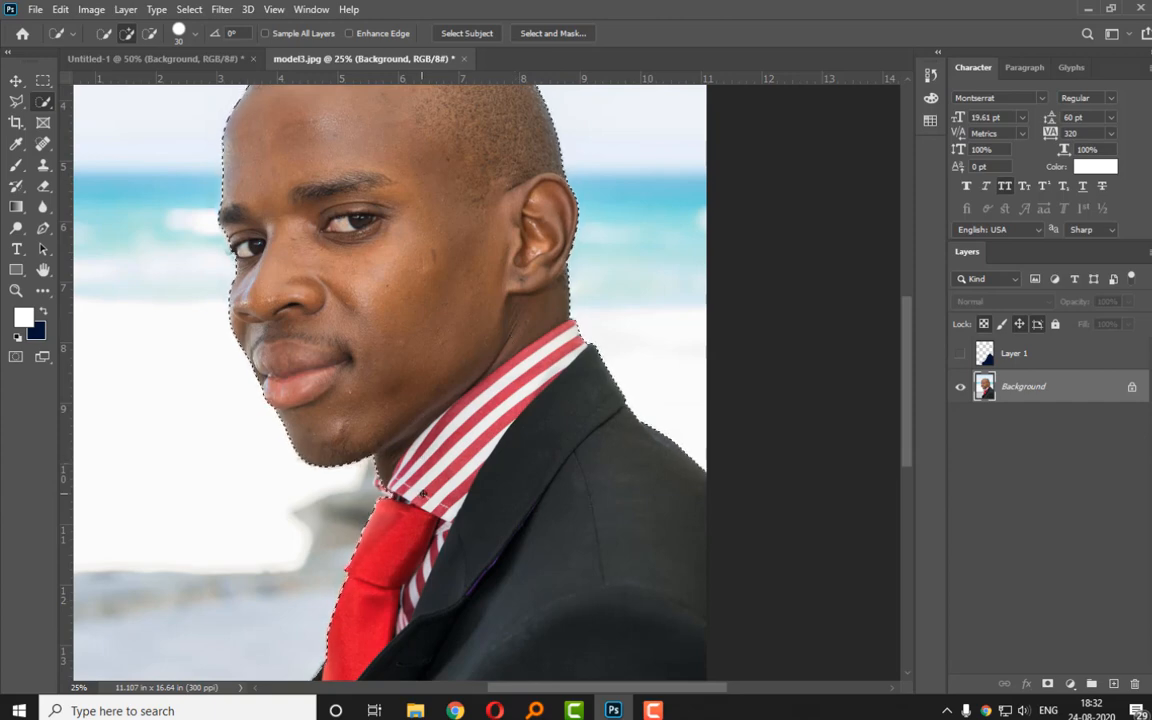
Refine the Quick Selection edge below the chin so it includes the small striped collar tip above the tie knot.
key(ctrl+equal)
key(ctrl+equal)
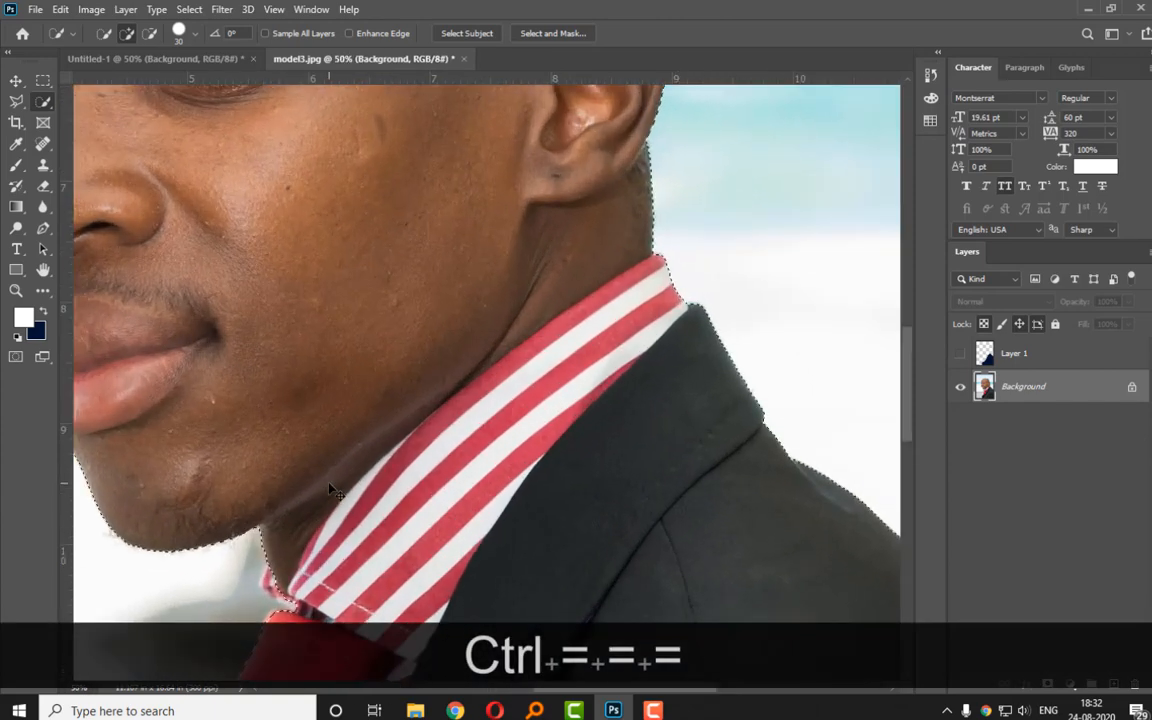
key(ctrl+equal)
drag(319, 535, 506, 259)
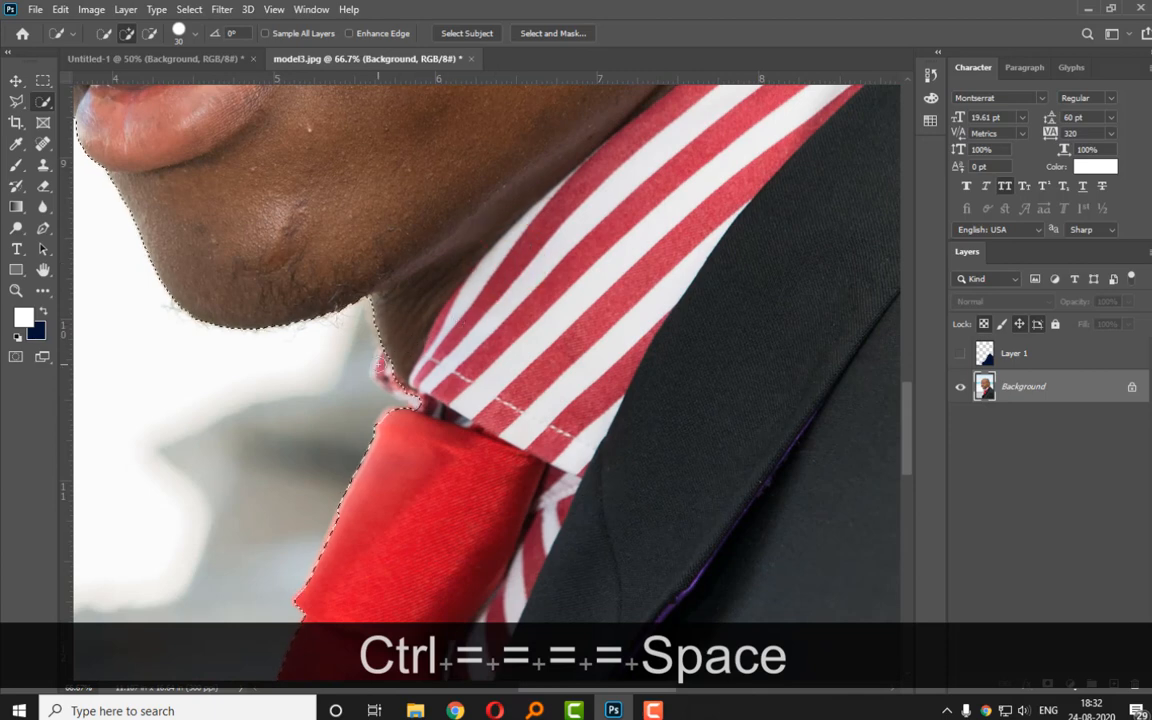
alt+click(390, 360)
key(shift)
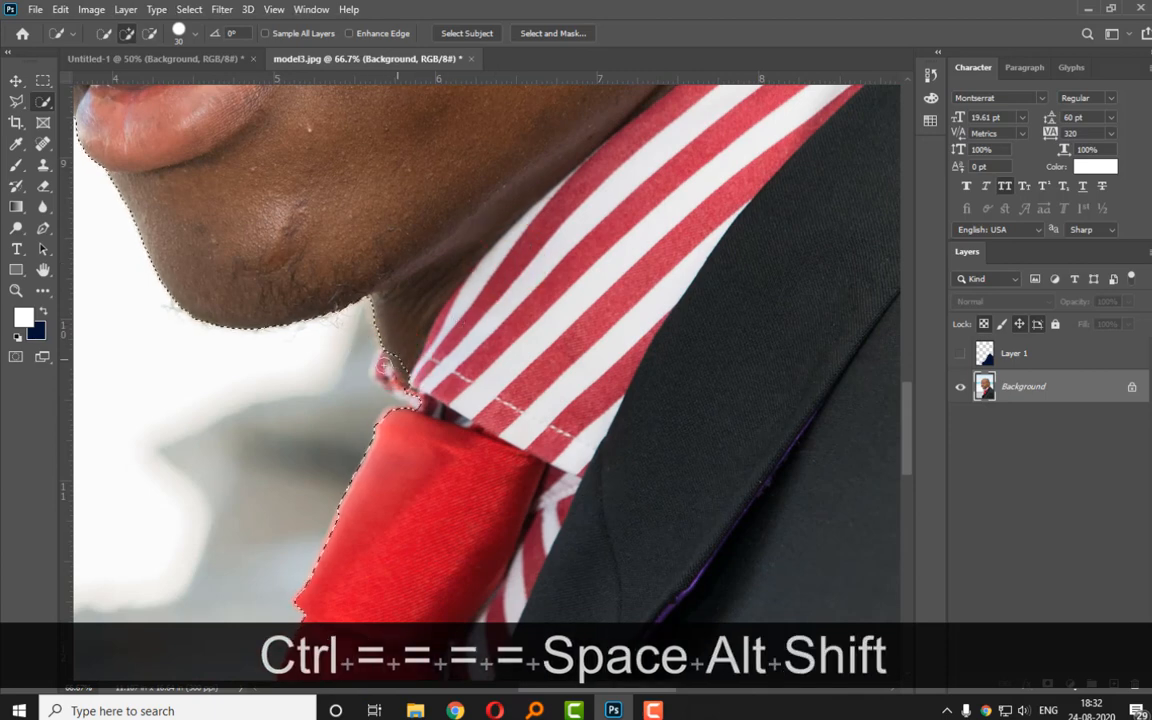
shift+click(383, 362)
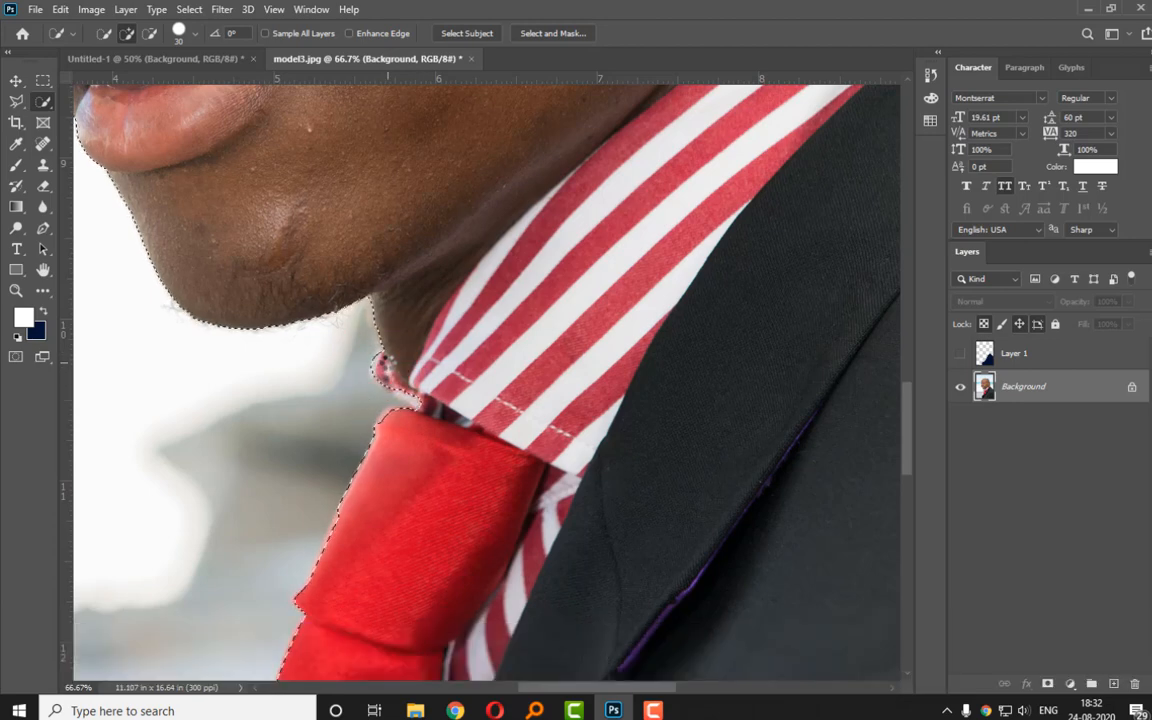
key(shift)
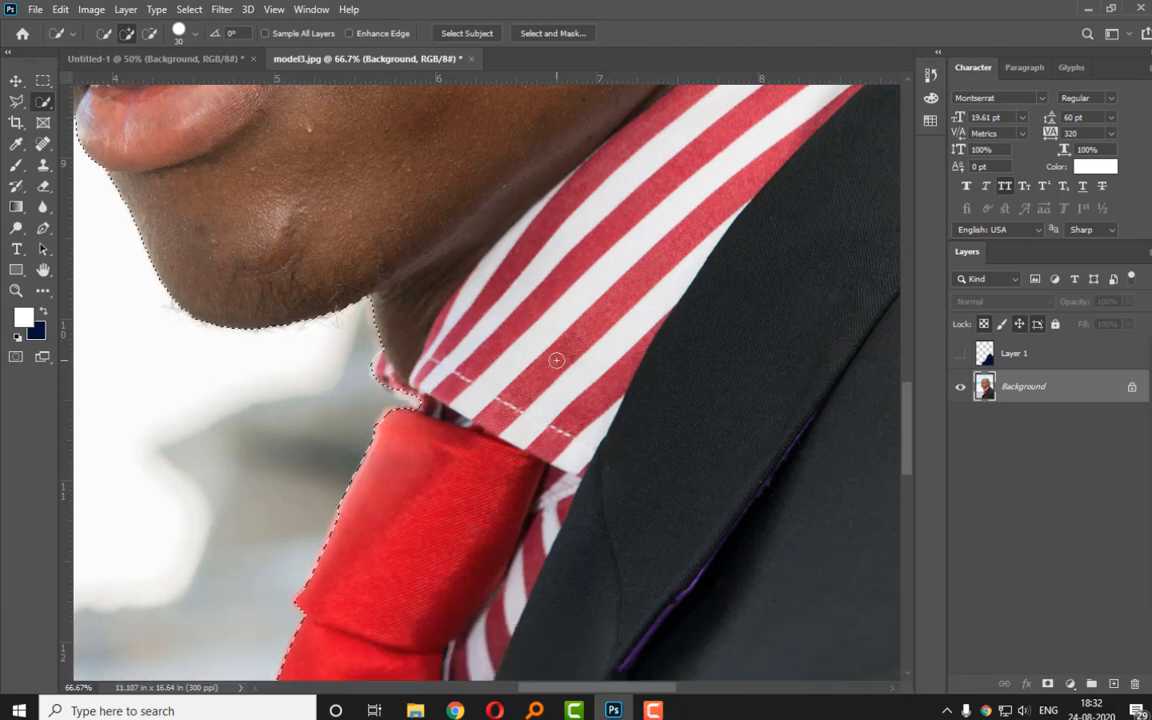
Add a new layer above the Background and set the foreground color to dark red.
scroll(584, 497, down, 10)
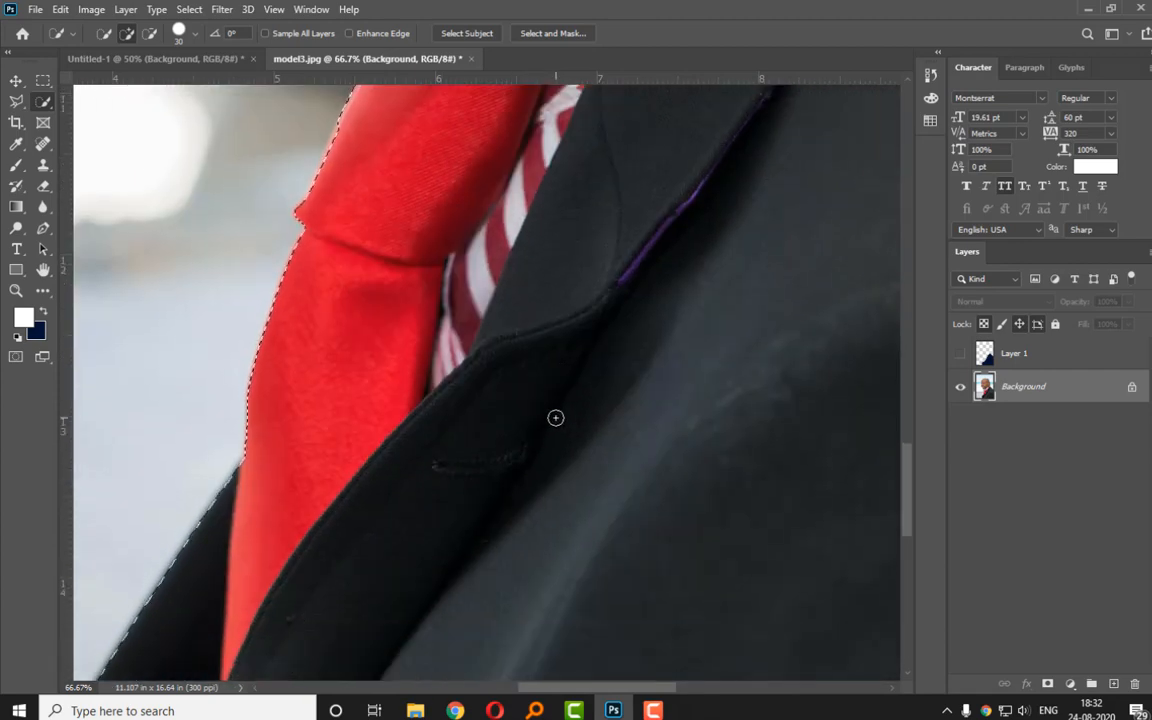
key(ctrl+minus)
key(ctrl+minus)
key(ctrl+minus)
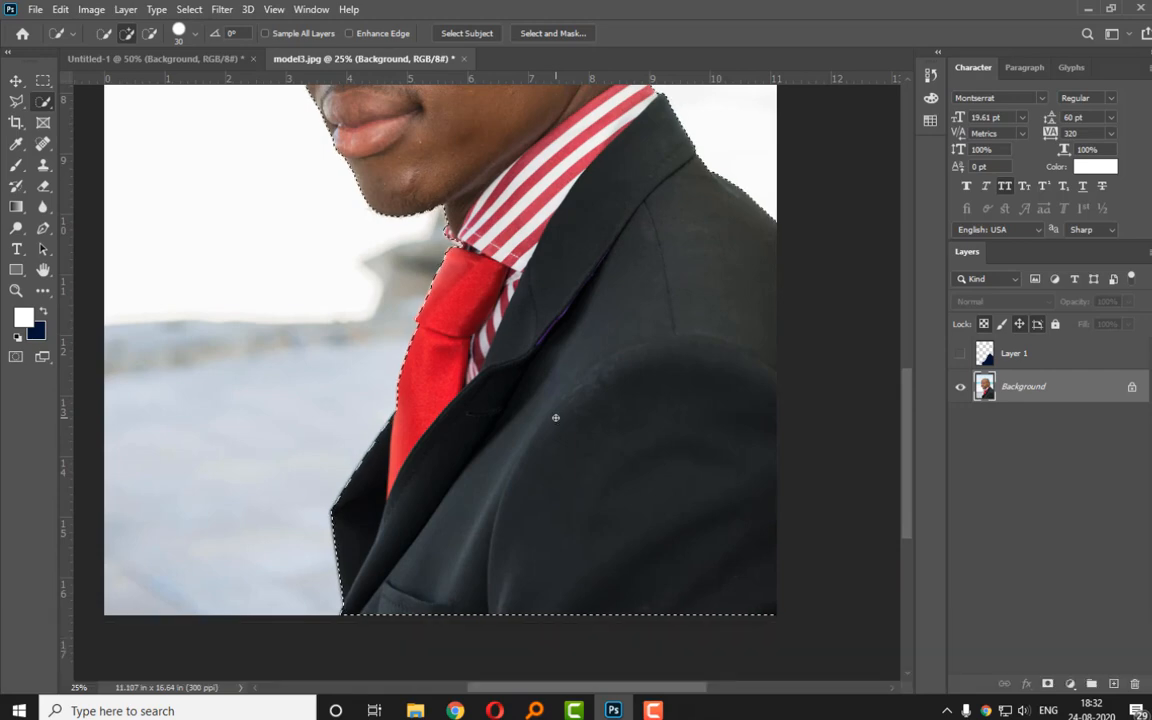
scroll(556, 417, up, 10)
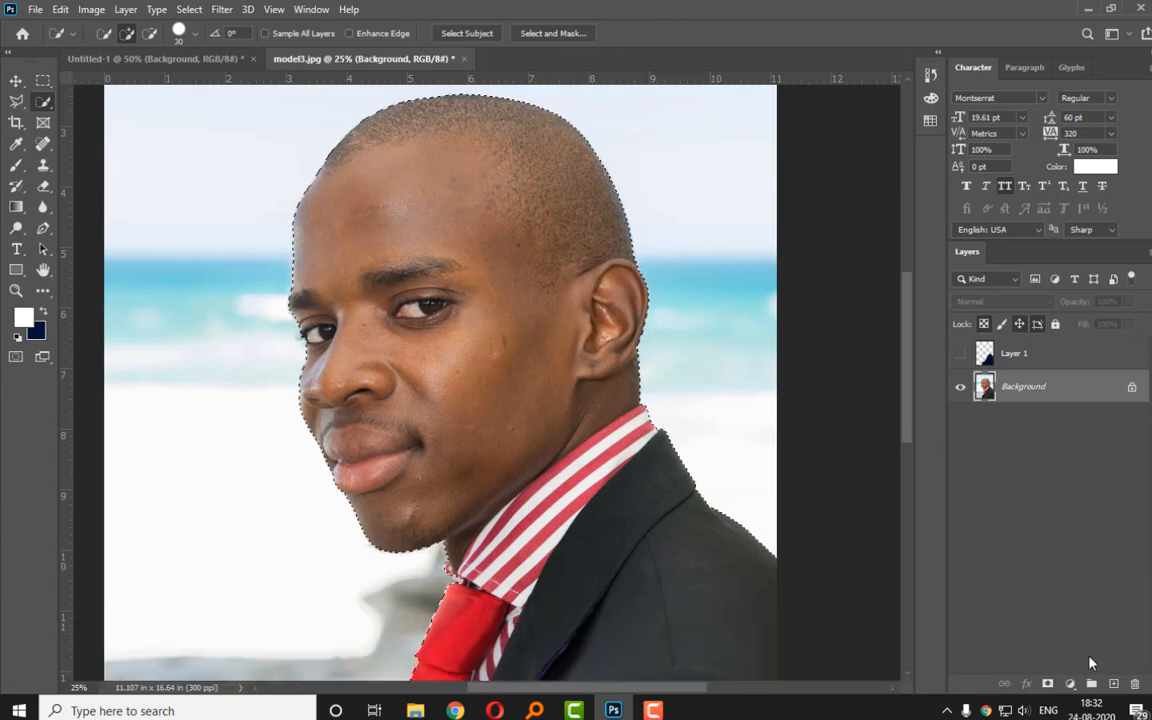
click(1113, 683)
click(23, 317)
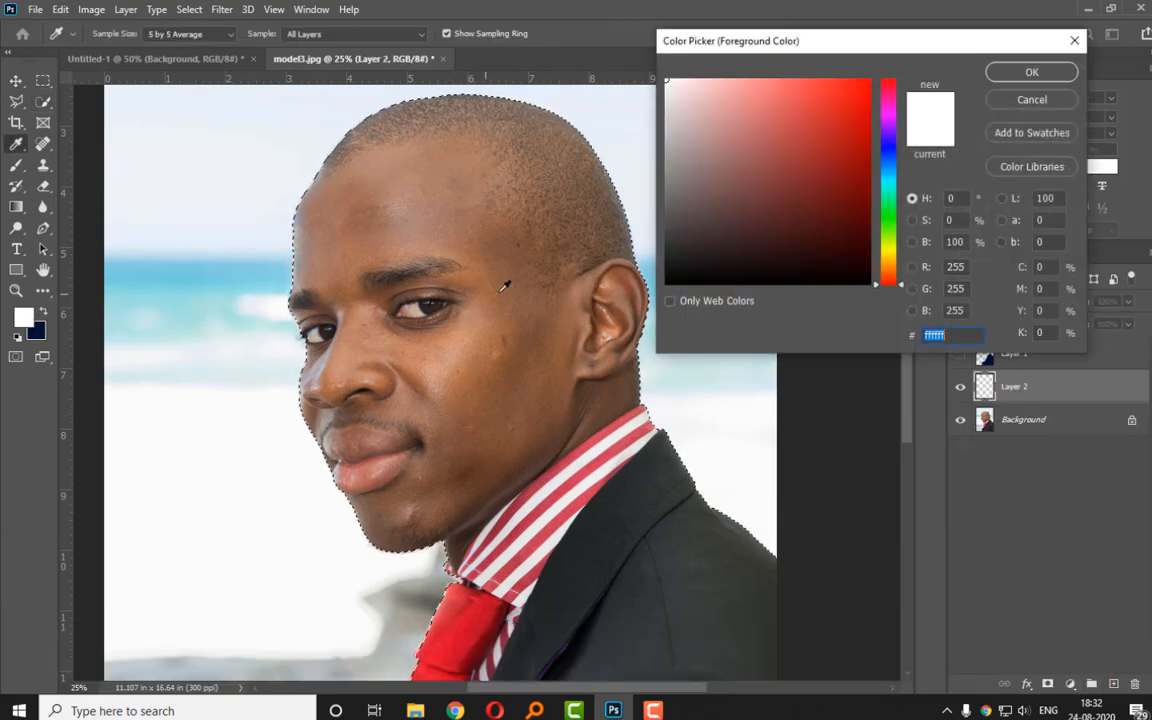
click(761, 231)
click(804, 220)
click(1022, 74)
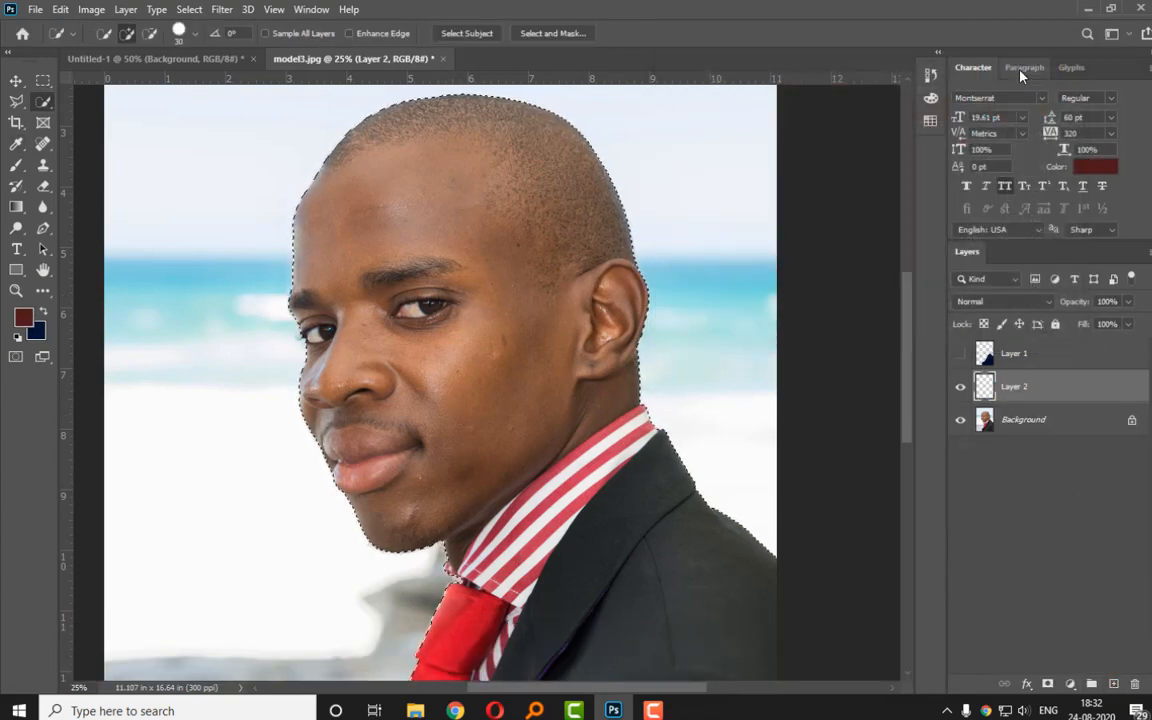
Fill the selected man with the dark red foreground color on the new layer and deselect.
key(alt+BackSpace)
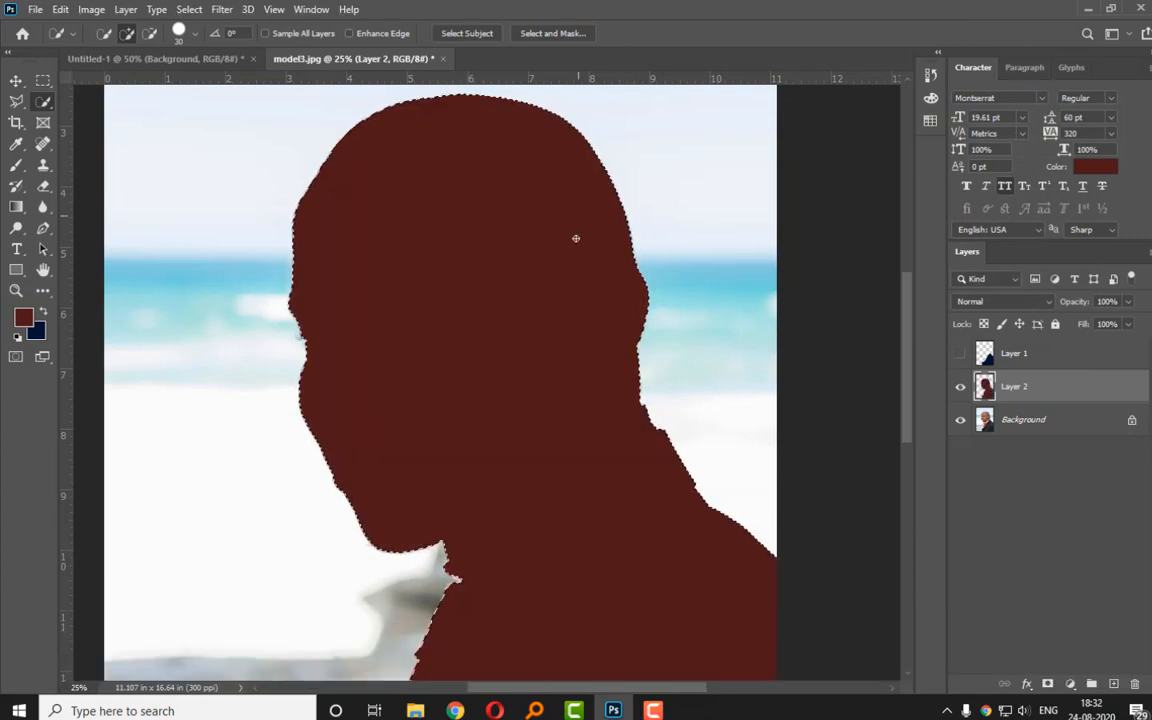
scroll(479, 363, down, 3)
key(ctrl+d)
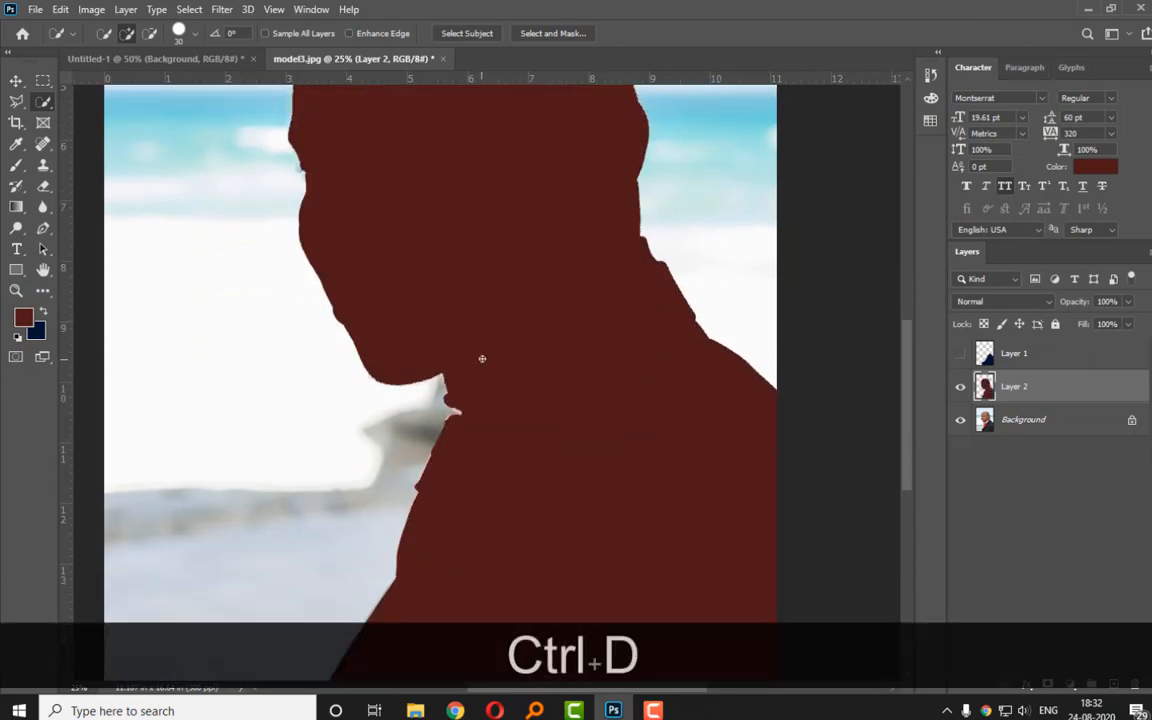
scroll(481, 368, up, 3)
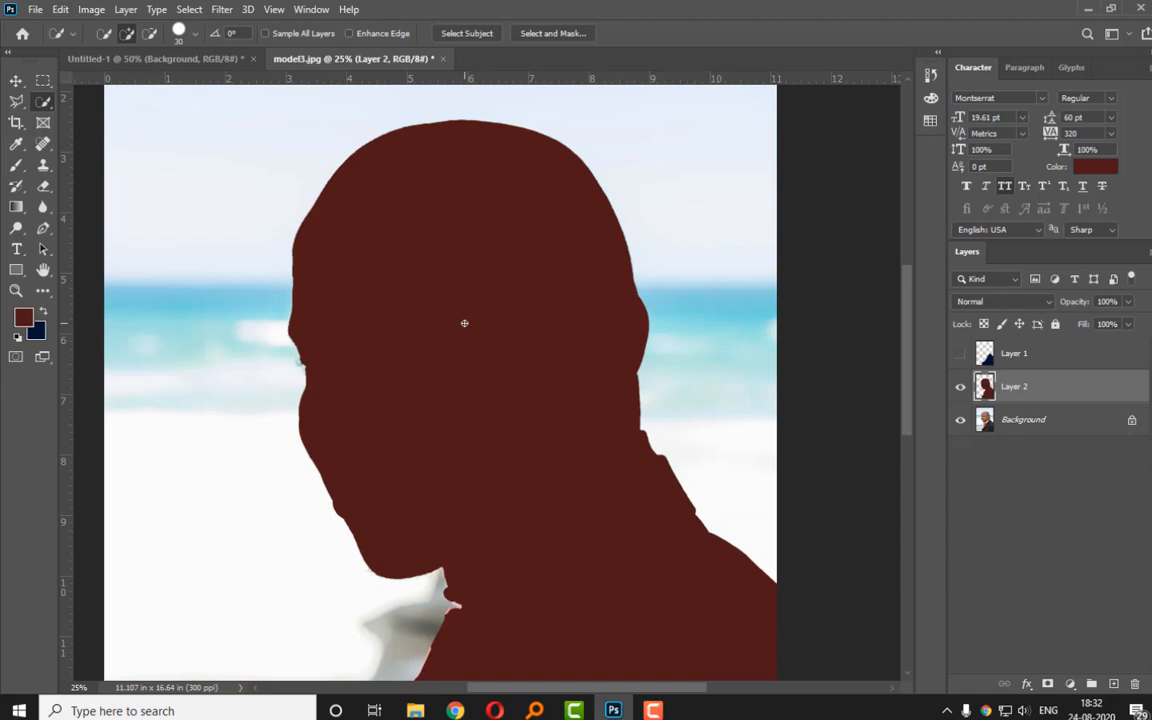
Keep the Quick Selection tool active and hide the dark red fill layer.
right_click(44, 102)
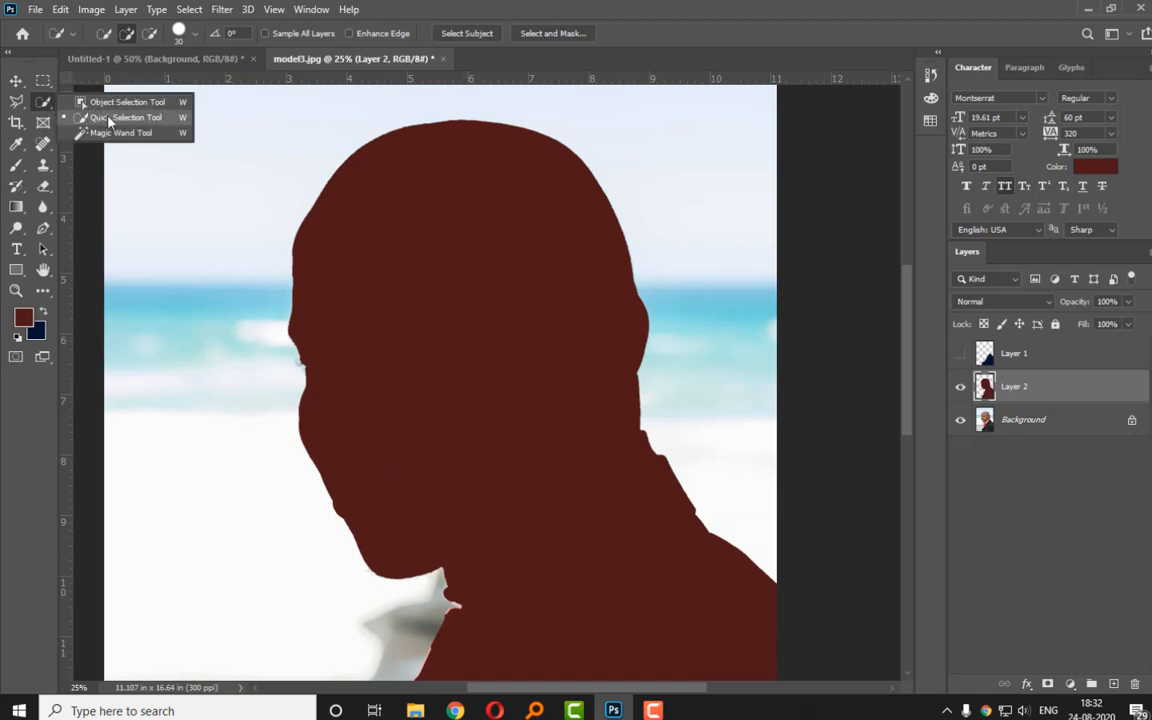
click(144, 120)
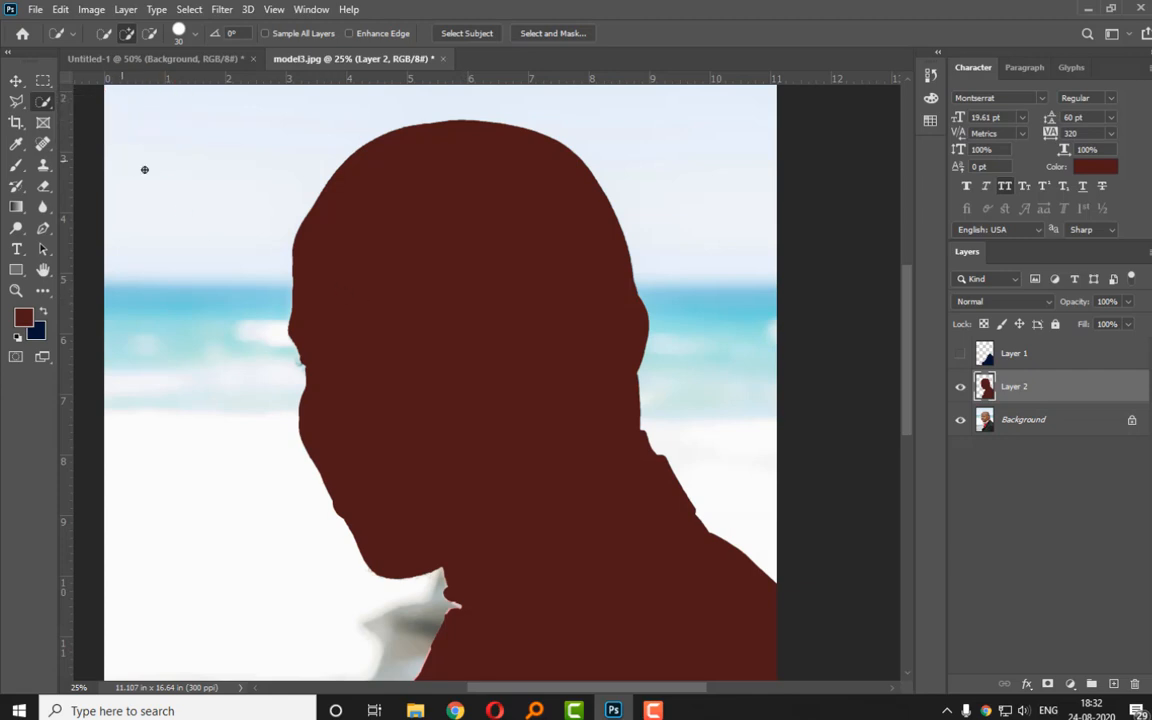
click(961, 387)
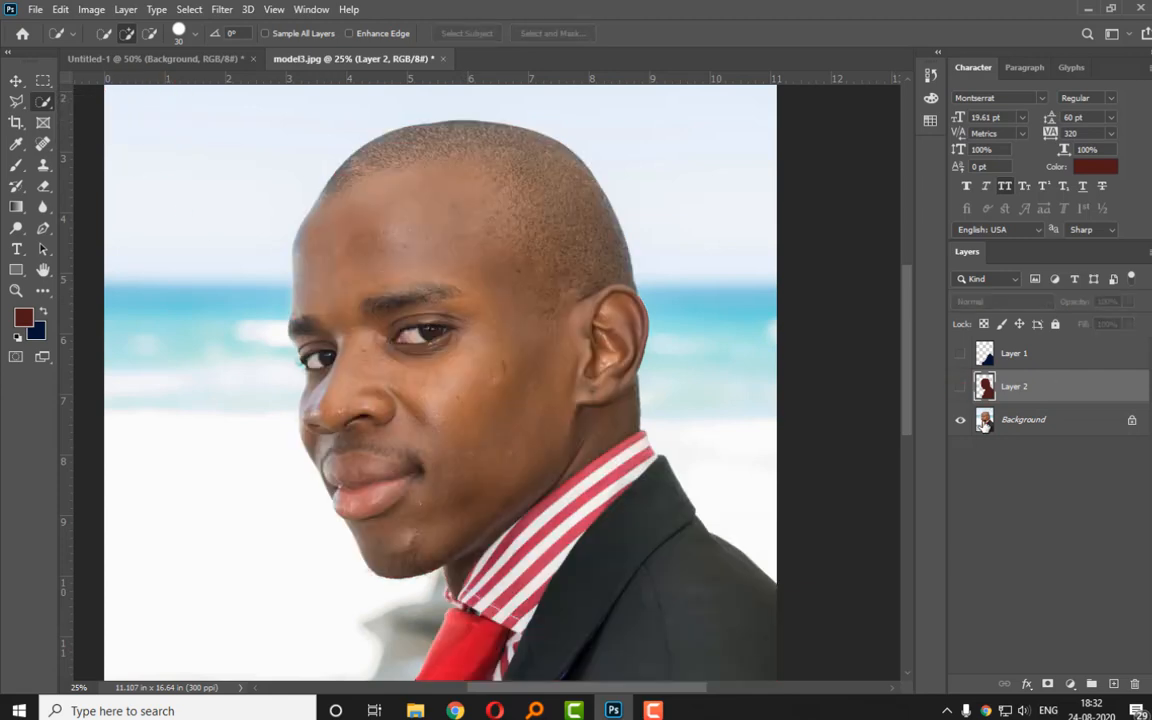
Switch to the Magnetic Lasso and the Object Selection tool, and return to the Quick Selection tool.
click(16, 101)
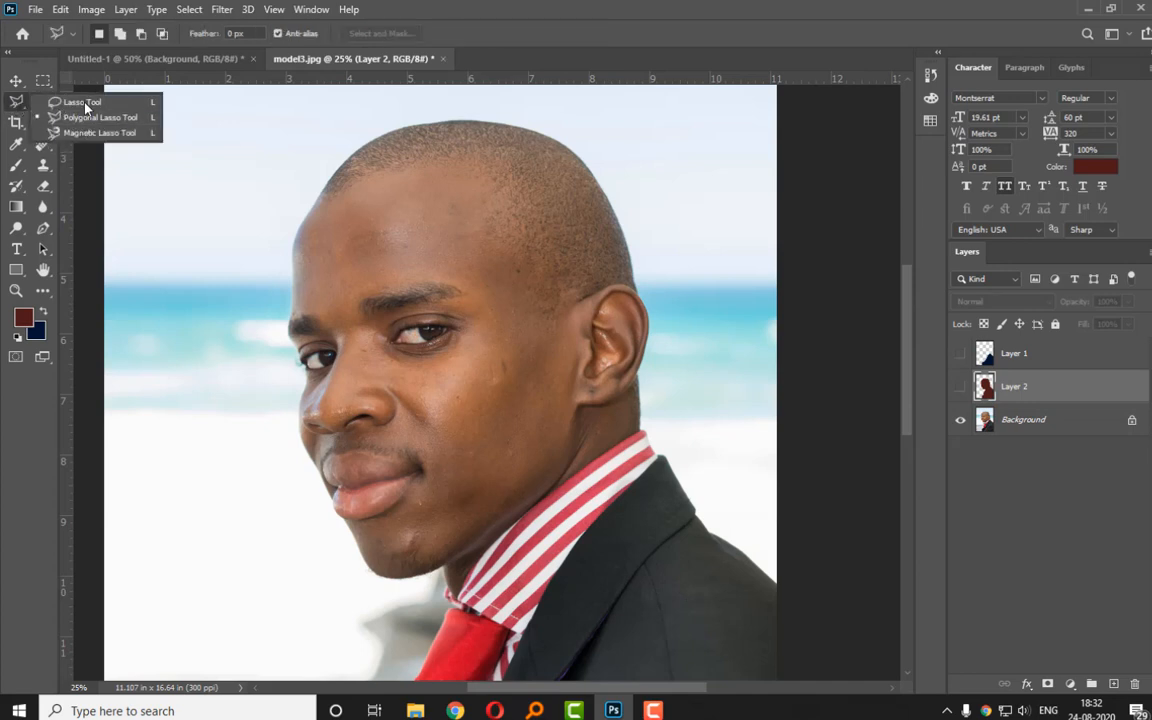
click(55, 136)
click(43, 101)
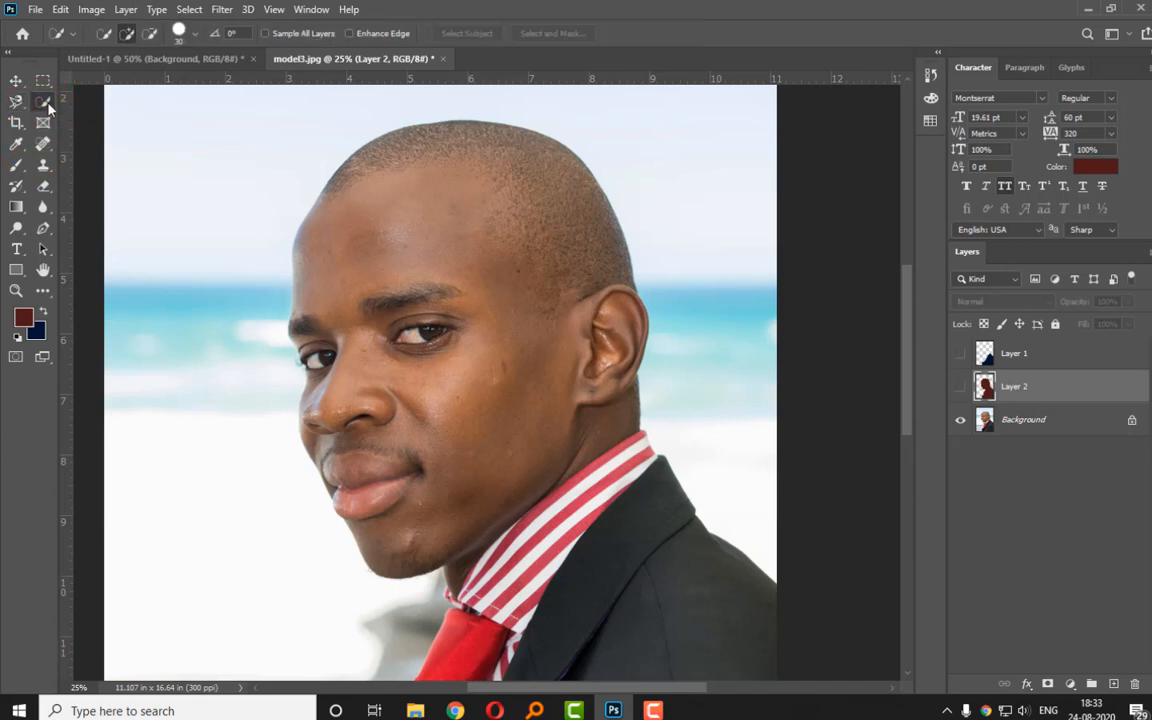
click(87, 103)
click(43, 101)
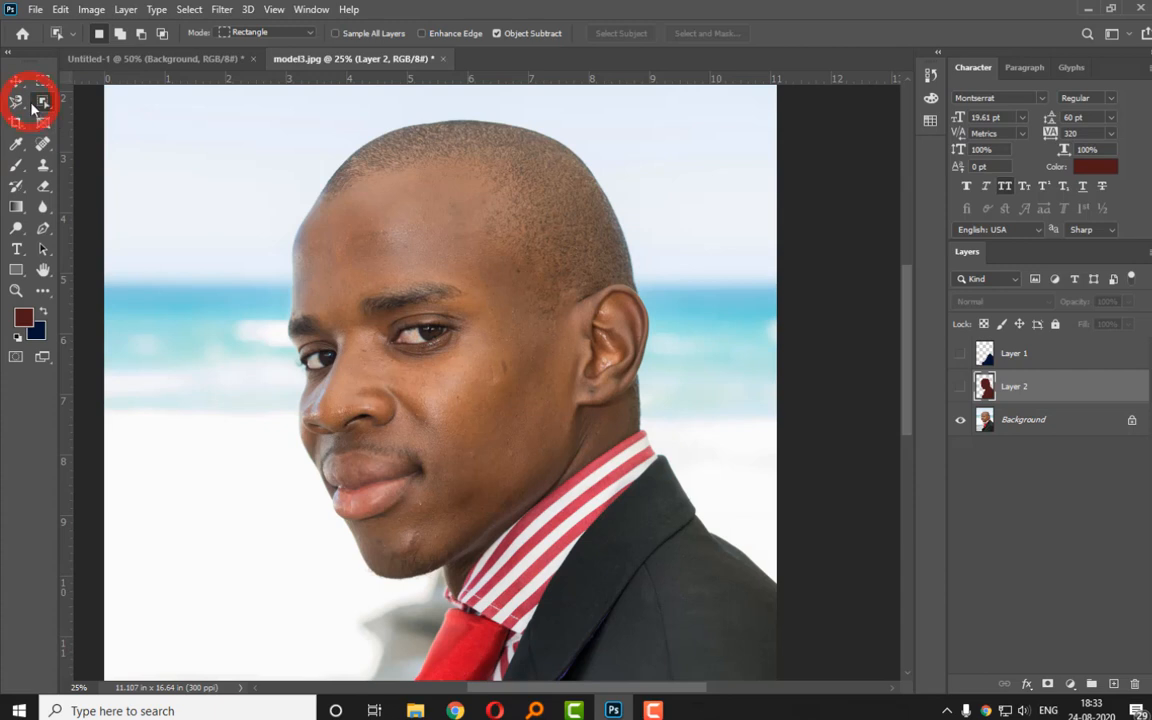
click(110, 117)
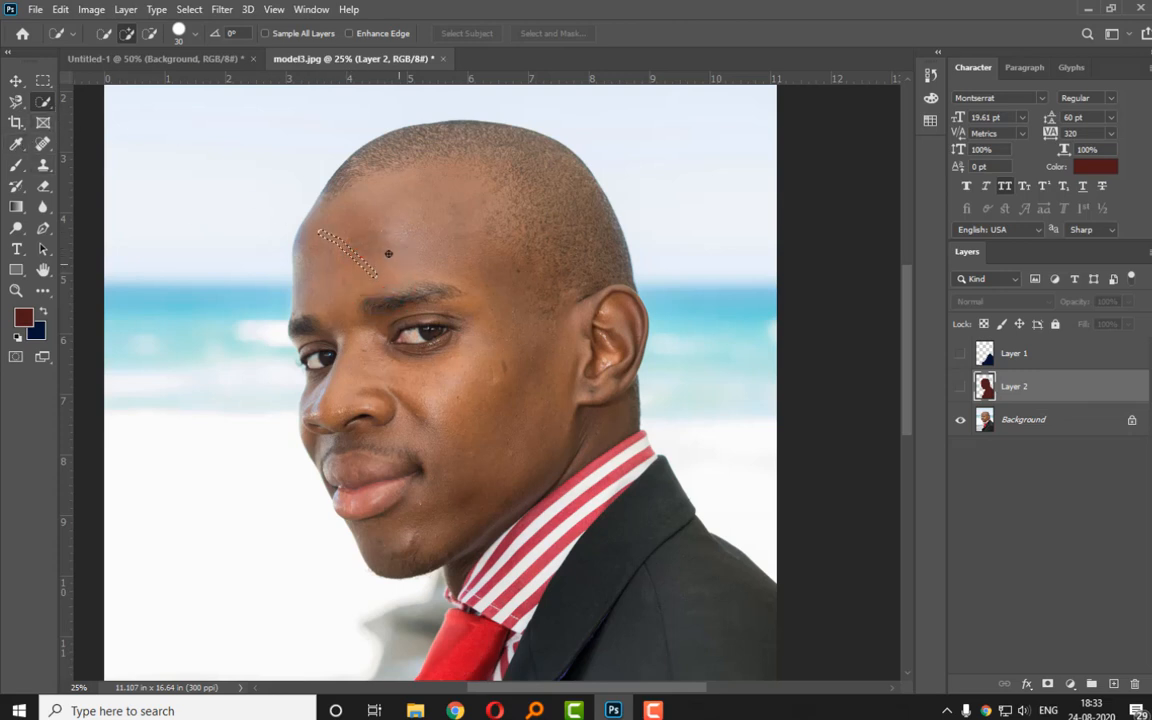
Quick-select a patch of the man's forehead and set the selection brush size to 358 px.
mouse_move(370, 216)
mouse_down()
mouse_move(300, 228)
mouse_move(385, 240)
mouse_up()
click(126, 35)
click(197, 35)
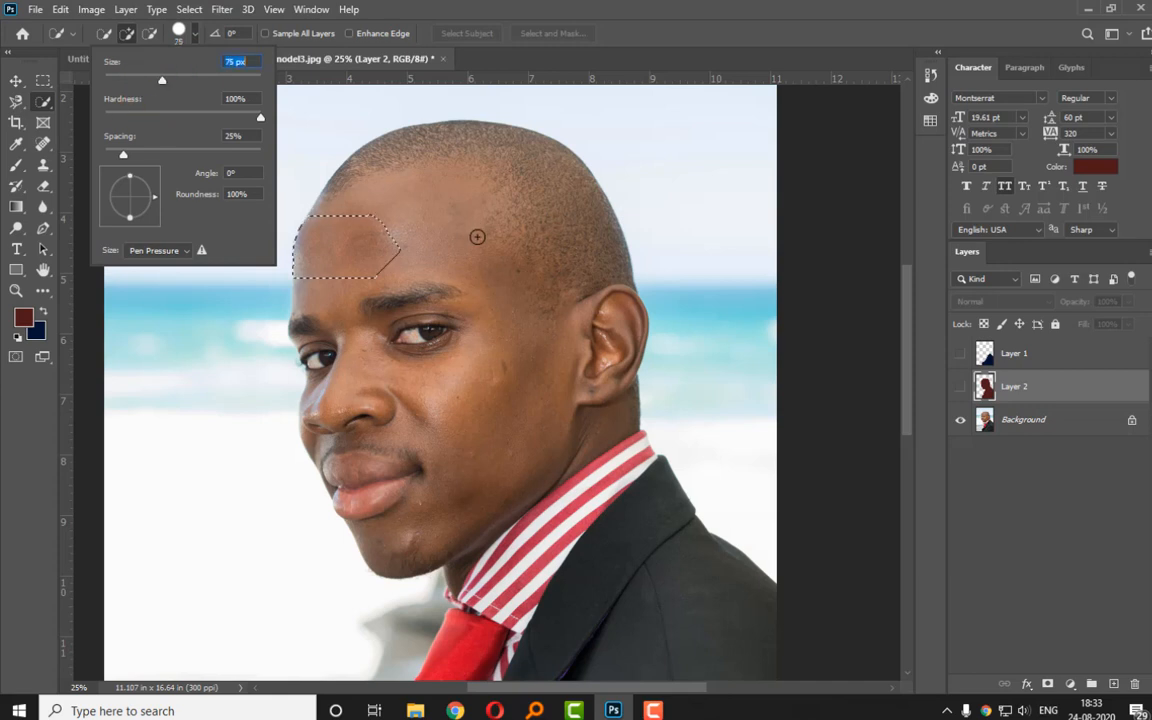
drag(247, 100, 258, 92)
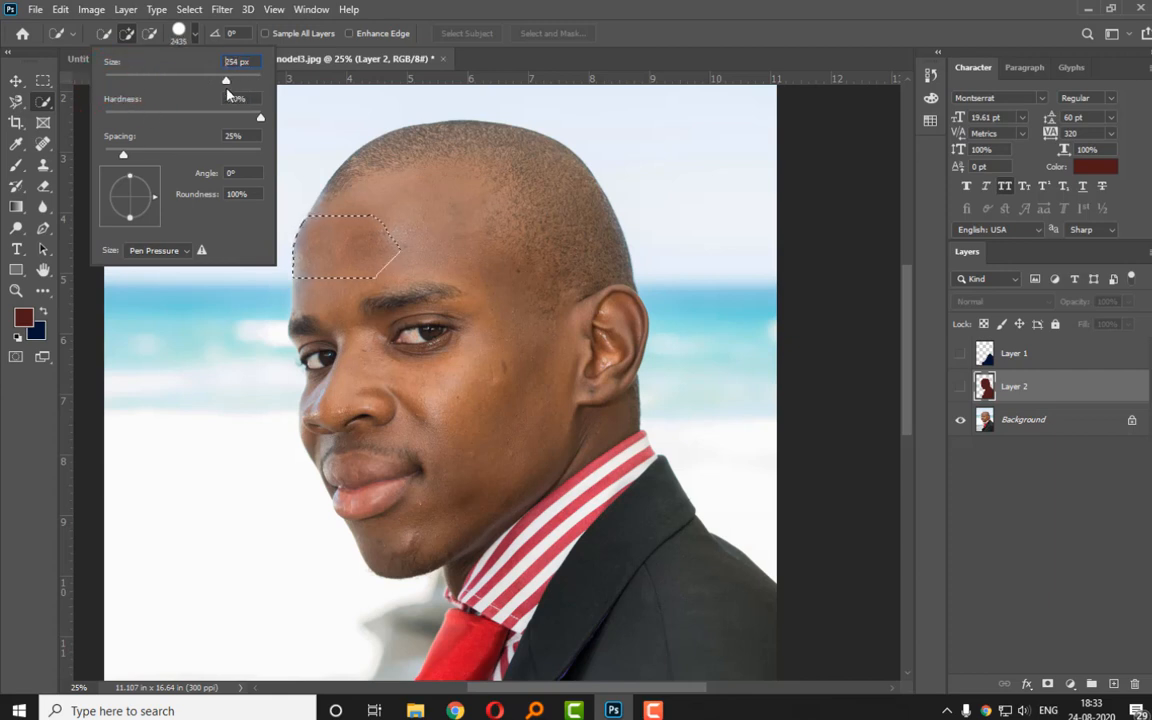
drag(235, 94, 237, 93)
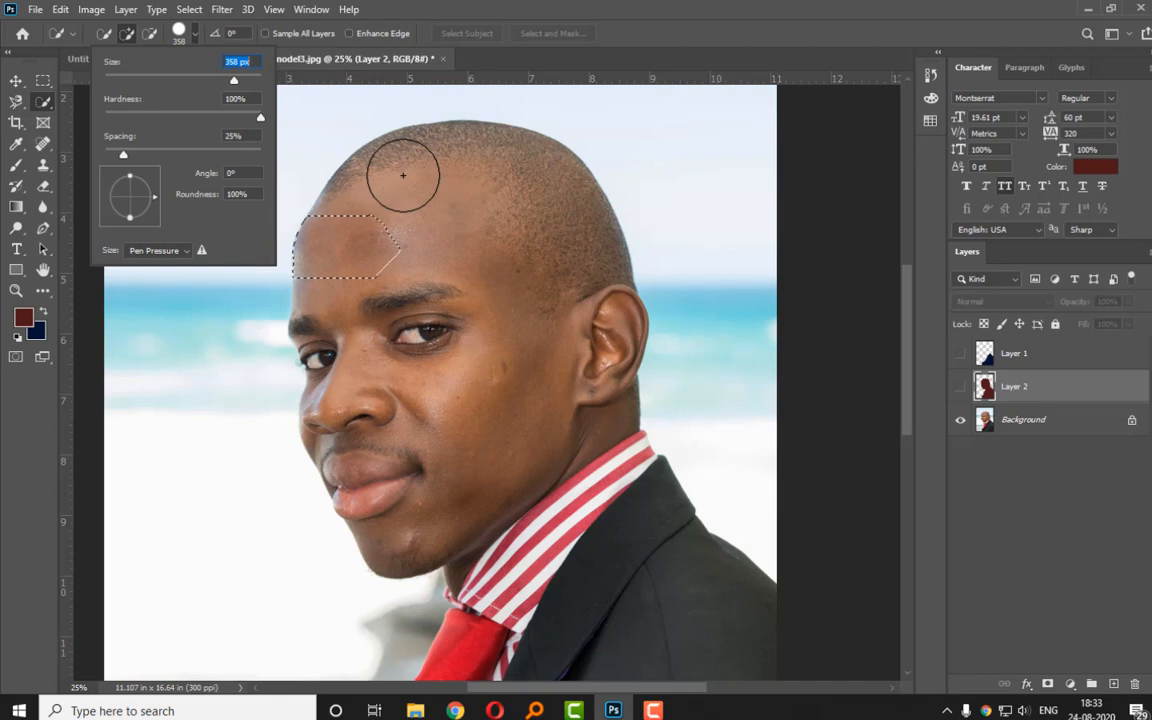
Extend the Quick Selection from the forehead over the whole head, striped shirt, tie and jacket with the larger brush.
mouse_move(403, 175)
mouse_down()
mouse_move(453, 283)
mouse_move(540, 403)
mouse_move(526, 424)
mouse_move(551, 521)
mouse_up()
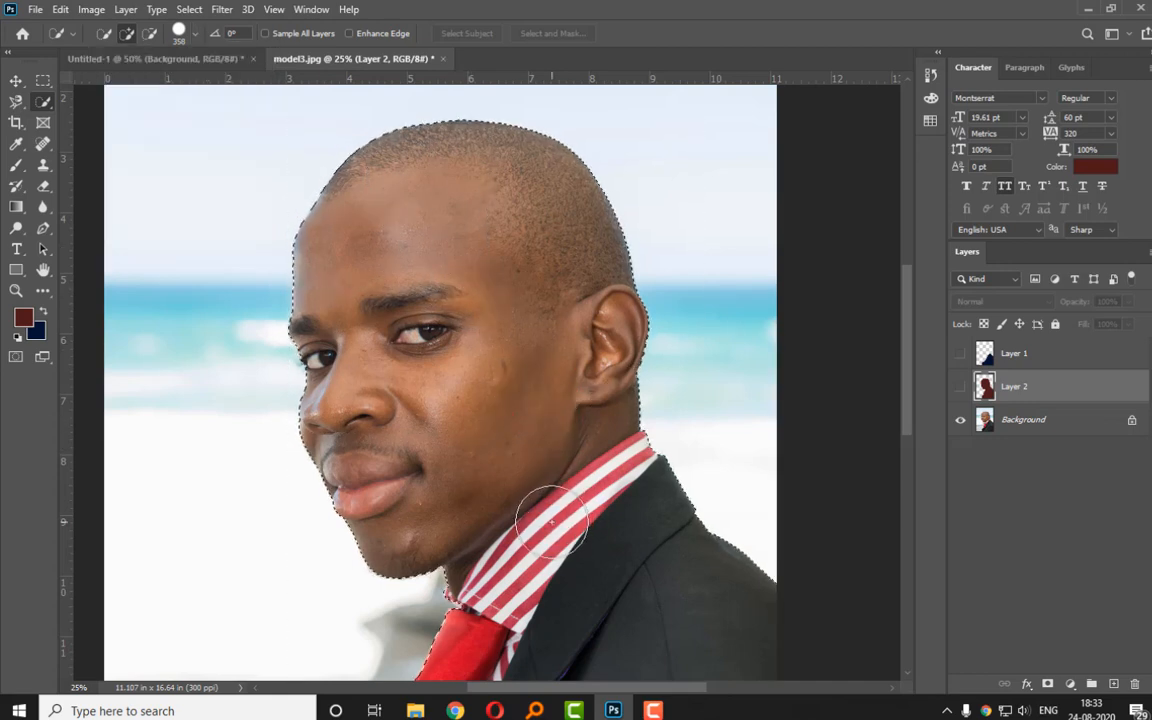
scroll(551, 515, down, 3)
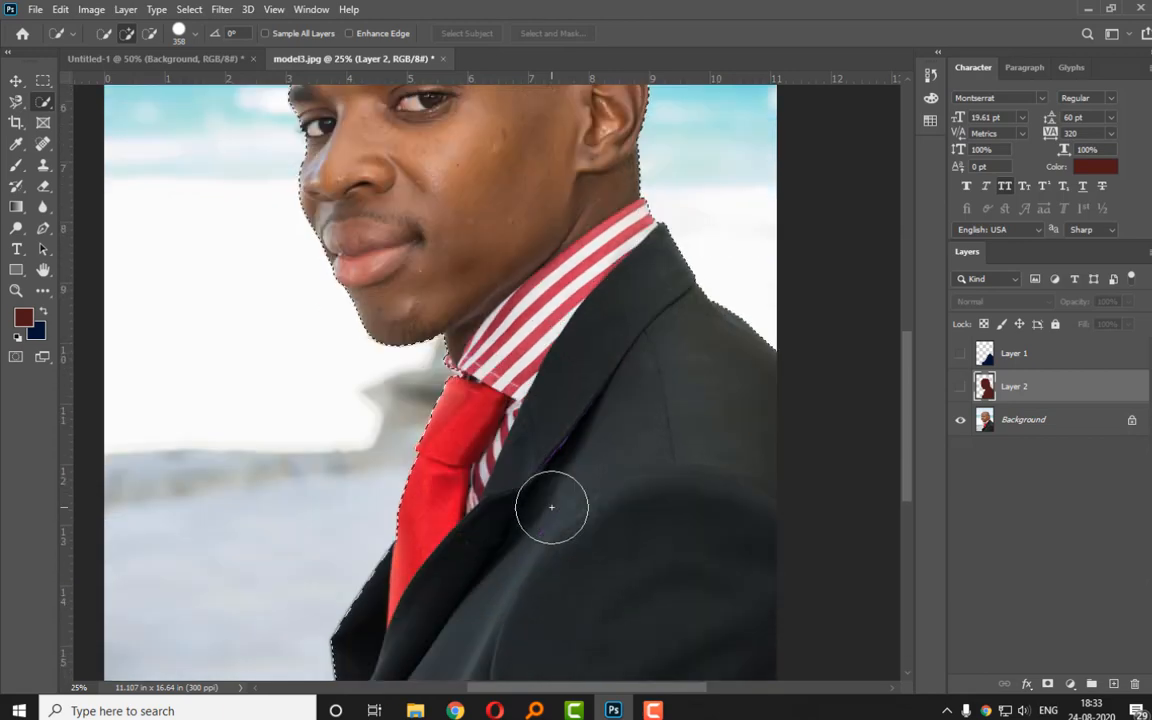
scroll(551, 508, down, 1)
scroll(551, 508, up, 2)
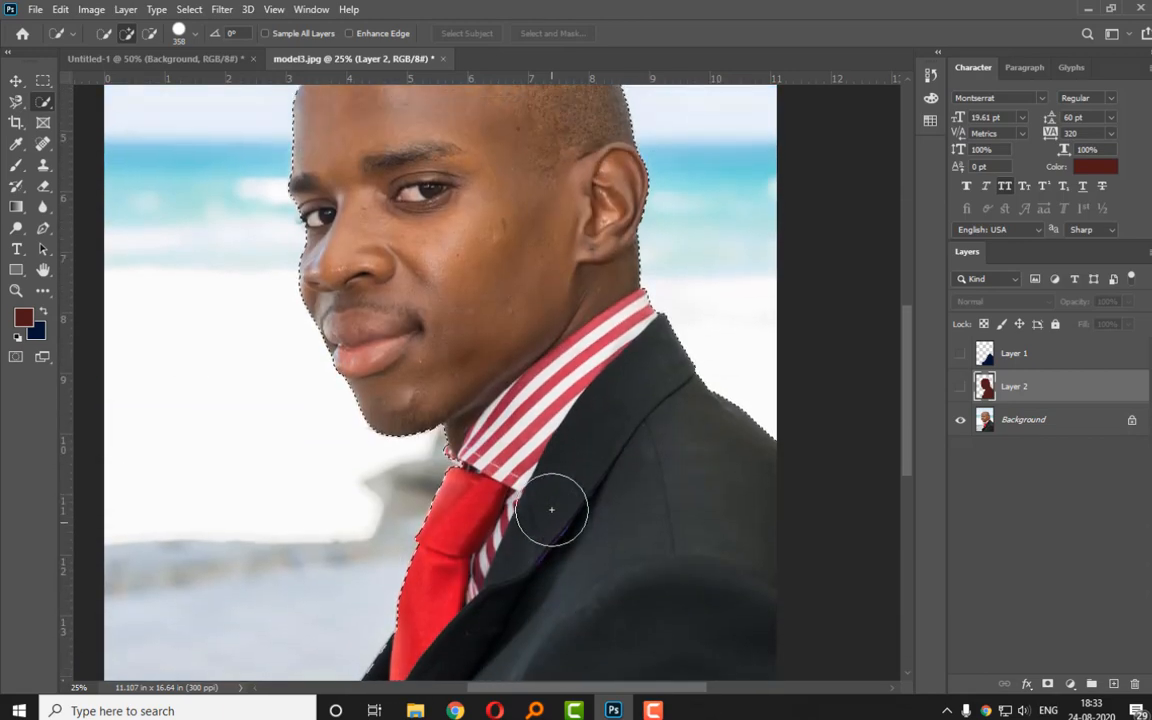
scroll(551, 509, up, 2)
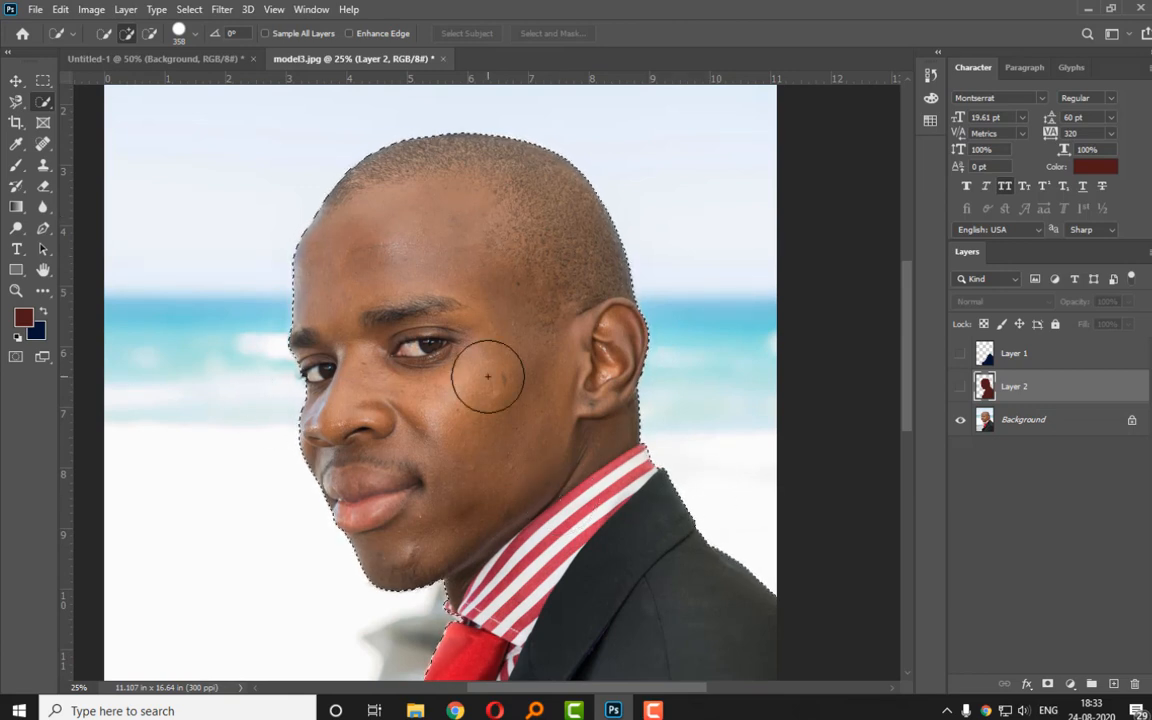
Activate the Background layer, try another Quick Selection stroke on the face and undo it, leaving nothing selected.
click(1040, 416)
click(490, 336)
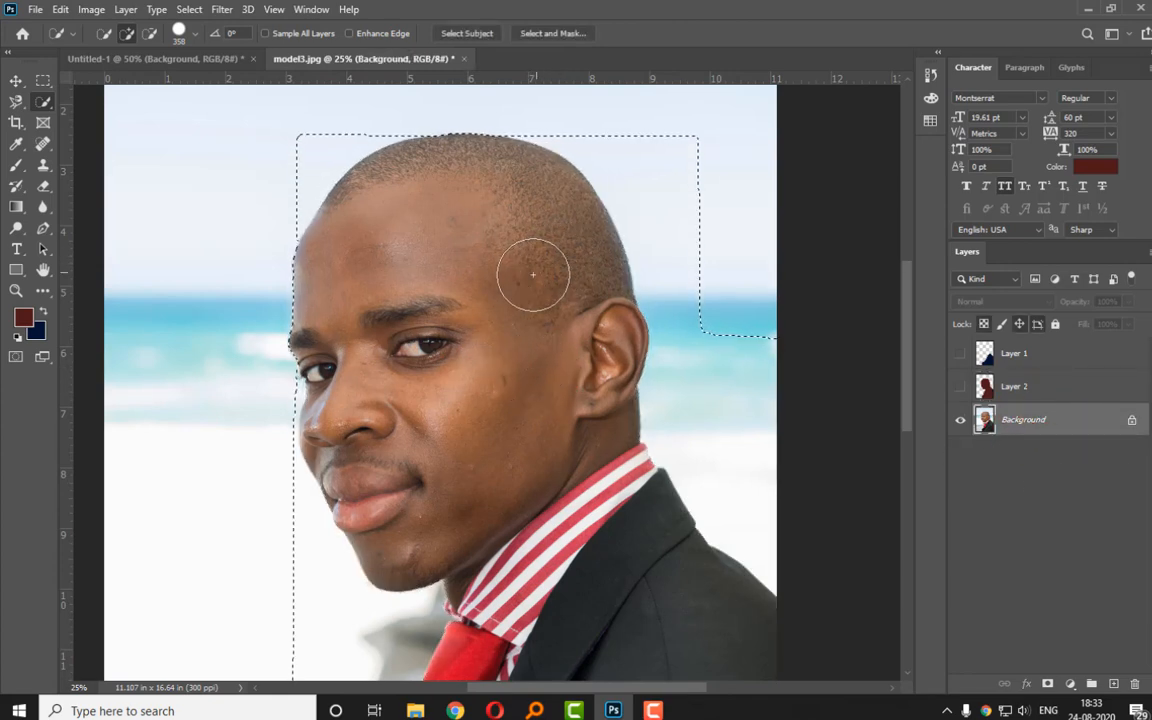
key(ctrl+z)
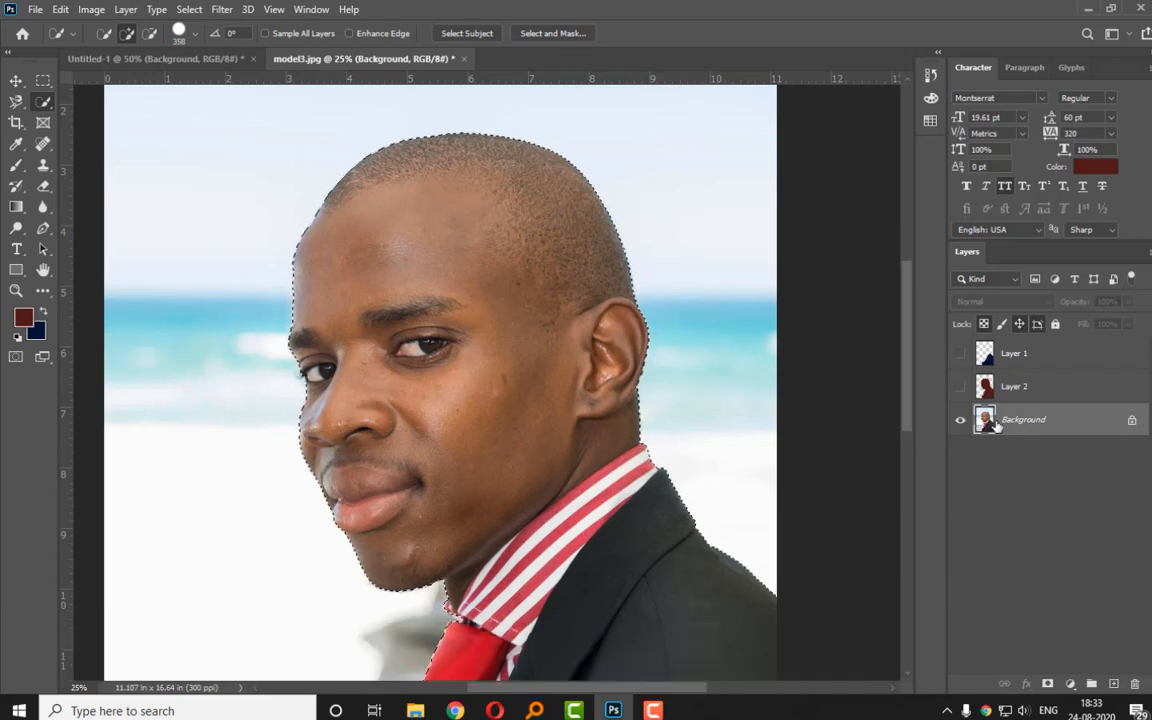
key(ctrl+d)
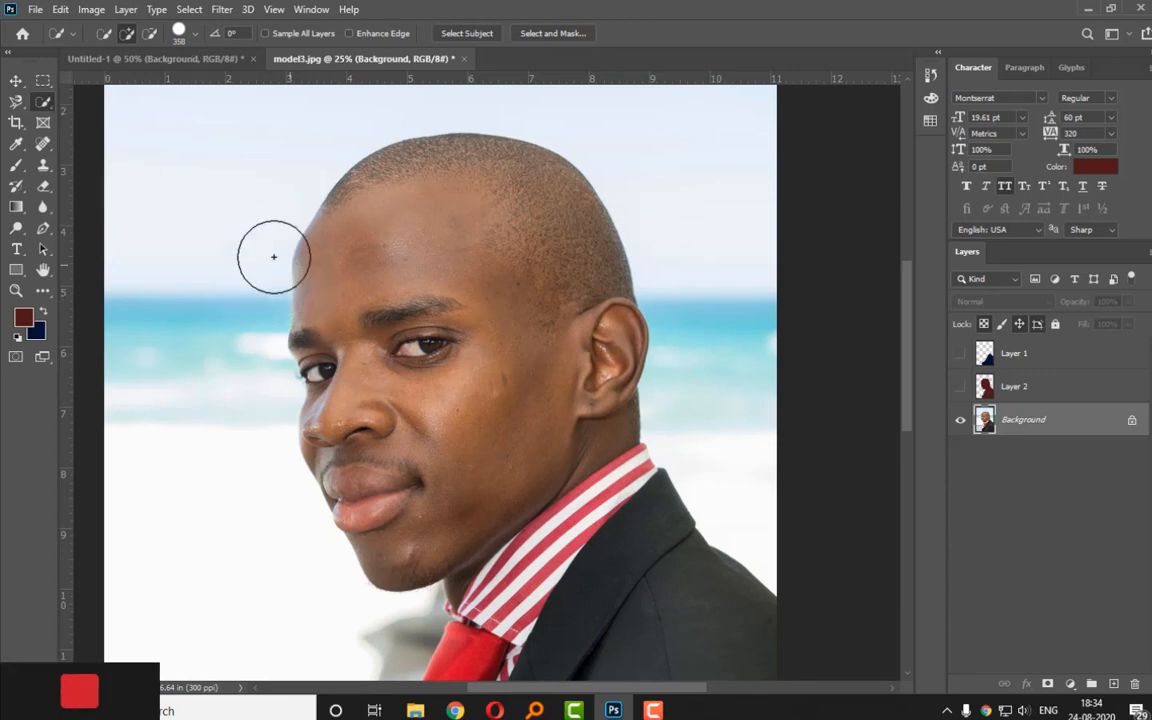
Reduce the Quick Selection brush size in increments, and enlarge it to 600 px.
click(193, 34)
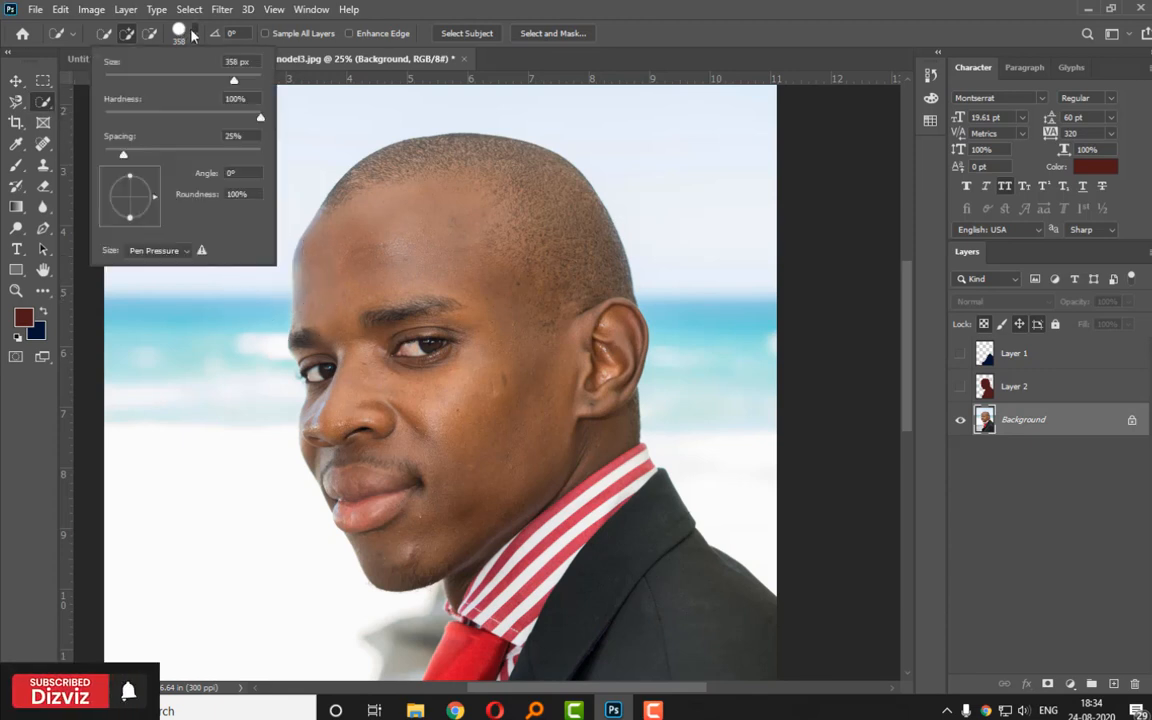
key(Return)
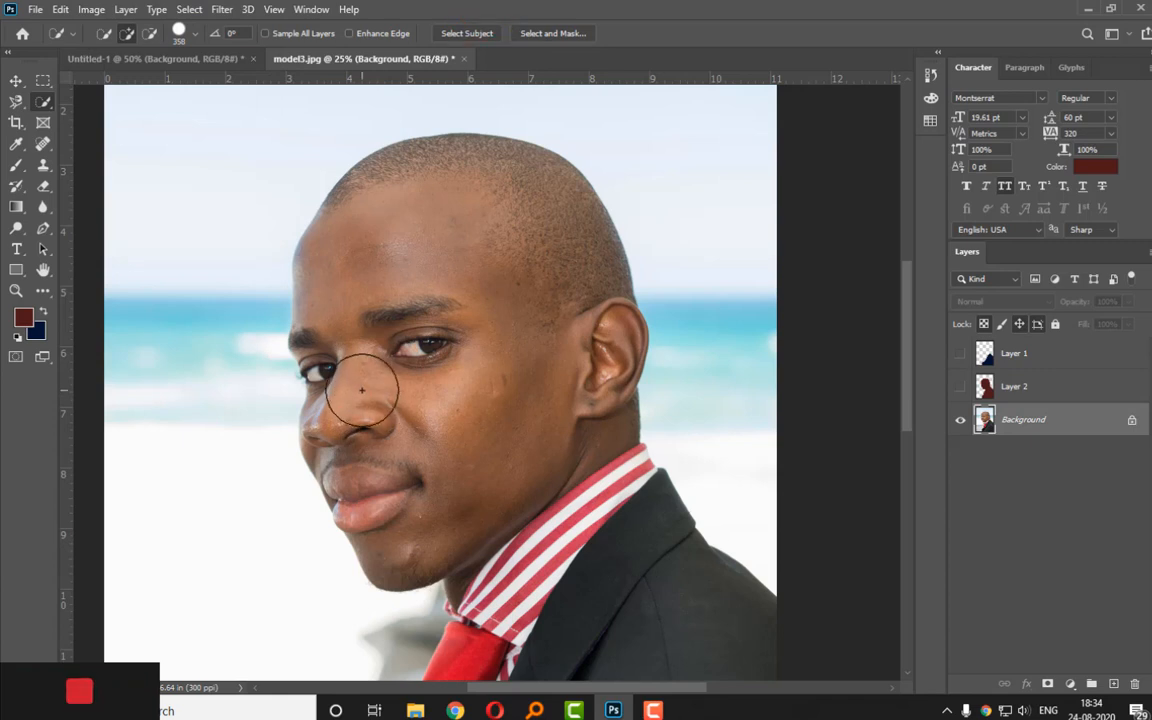
key(bracketleft)
key(bracketleft)
key(bracketleft)
key(bracketleft)
key(bracketleft)
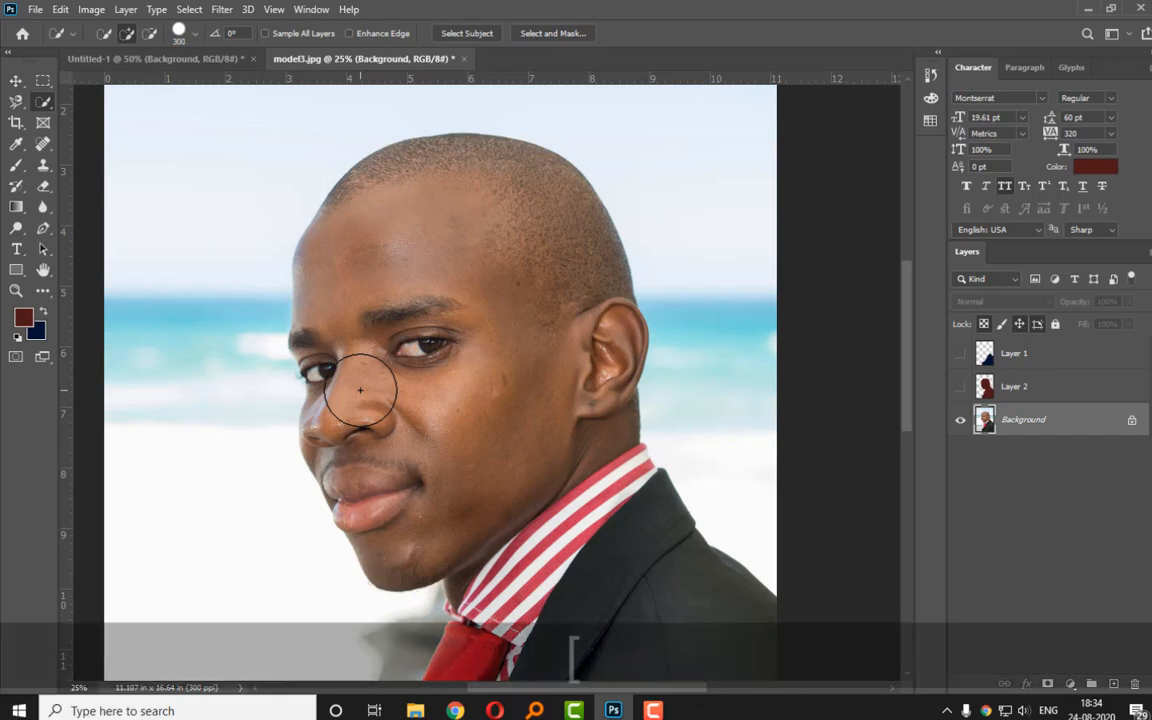
key(bracketleft)
key(bracketright)
key(bracketright)
key(bracketright)
key(bracketright)
key(bracketright)
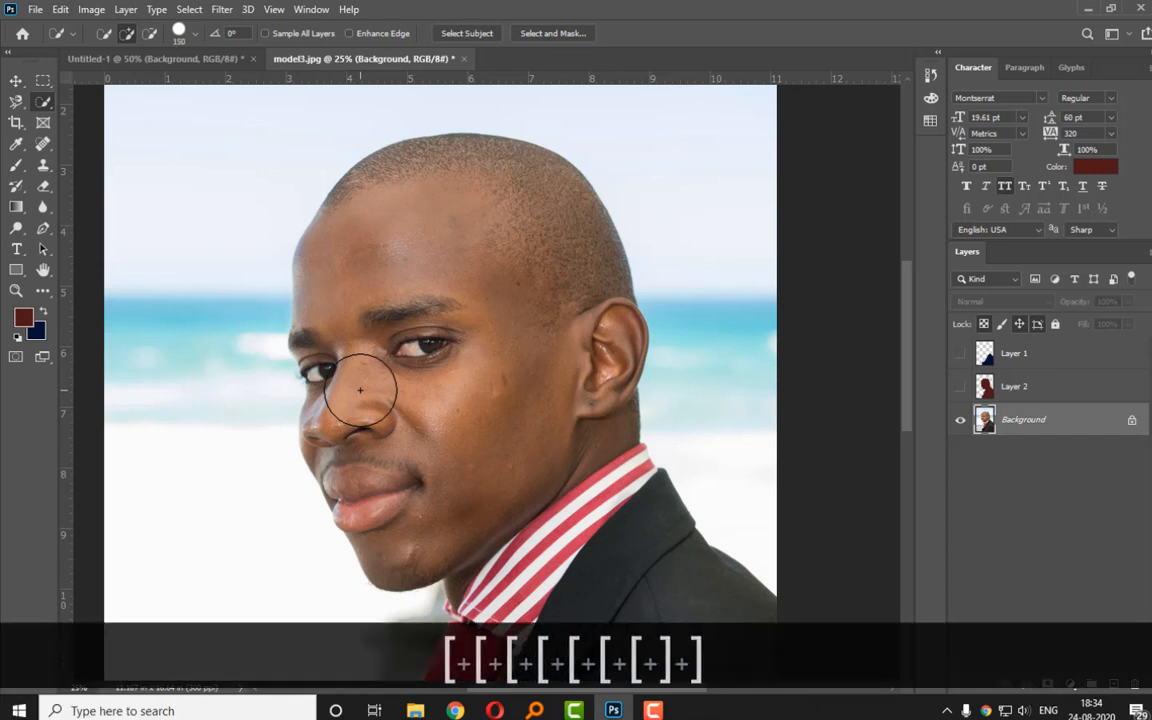
key(bracketright)
key(bracketright)
key(bracketright)
key(bracketright)
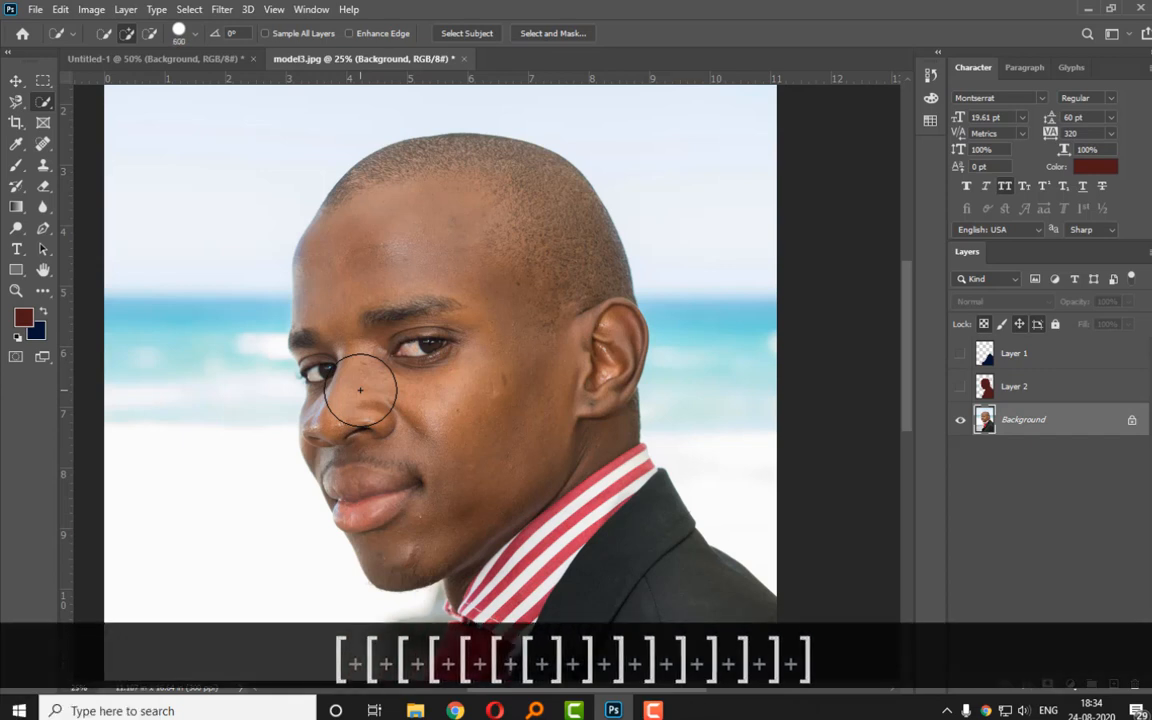
Demonstrate brush size control by reducing the Quick Selection brush to 150 px and enlarging it to 600 px.
key(bracketleft)
key(bracketleft)
key(bracketleft)
key(bracketleft)
key(bracketleft)
key(bracketleft)
key(bracketleft)
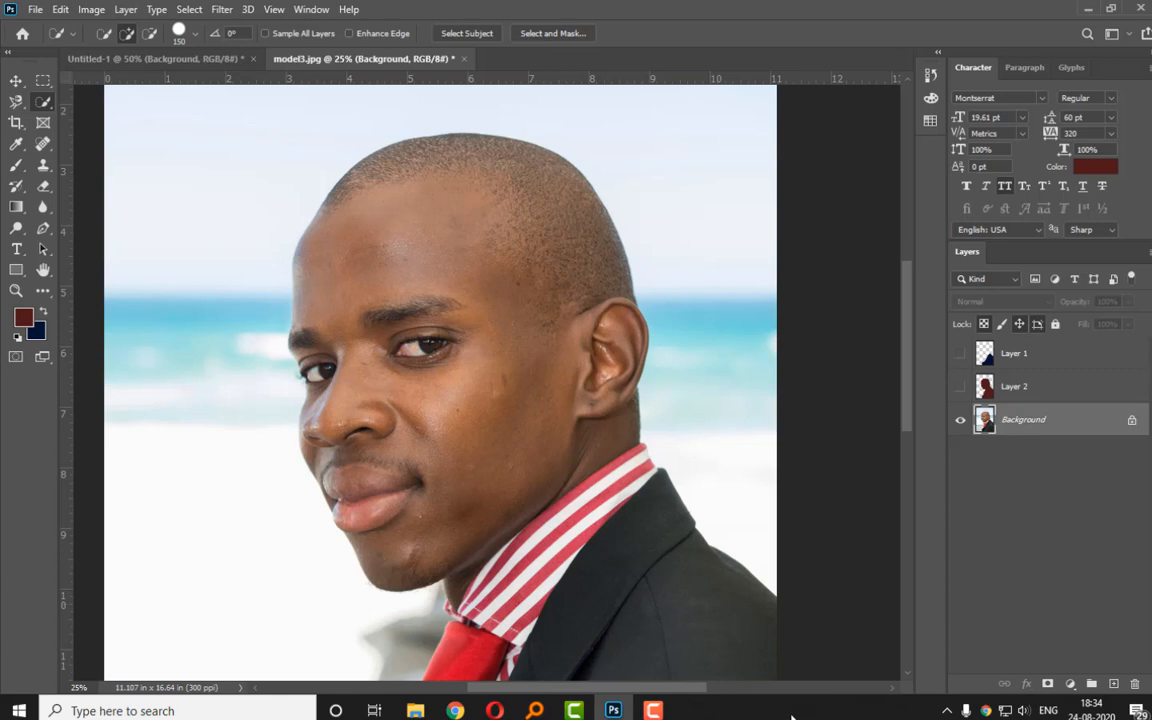
key(bracketright)
key(bracketright)
key(bracketright)
key(bracketright)
key(bracketright)
key(bracketright)
key(bracketright)
key(bracketright)
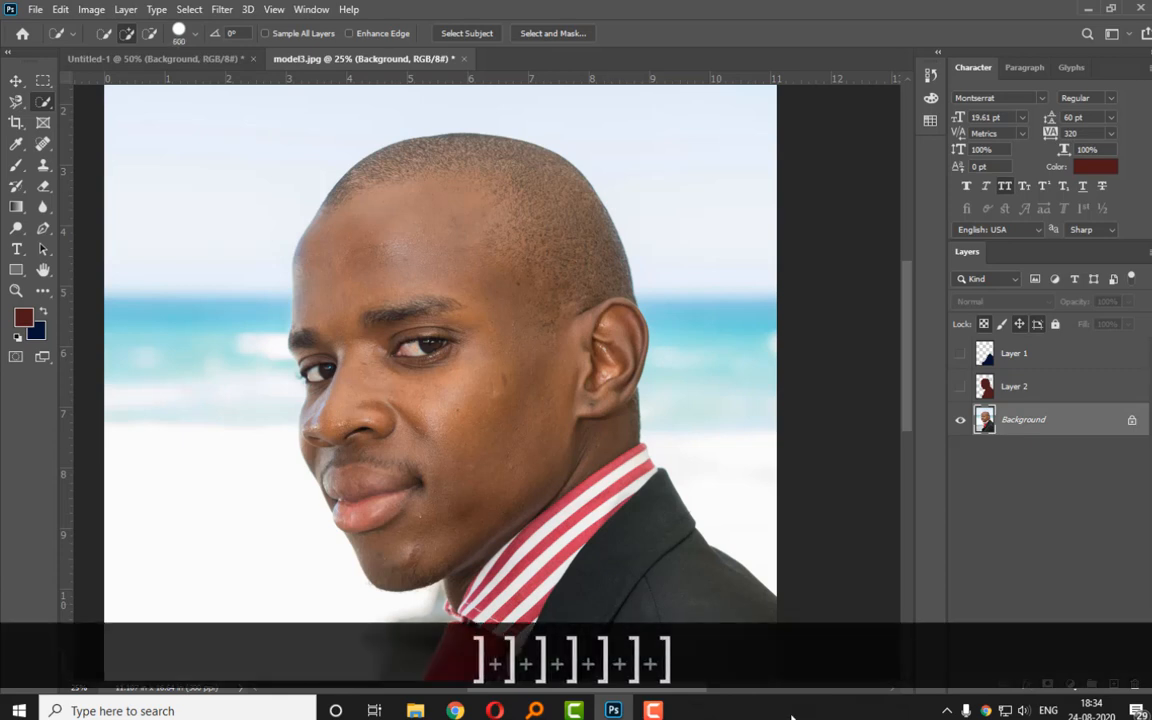
Set the Quick Selection brush size to 175 px, and try a stroke down the forehead before clearing the selection.
key(bracketleft)
key(bracketleft)
key(bracketleft)
key(bracketleft)
key(bracketleft)
key(bracketleft)
key(bracketleft)
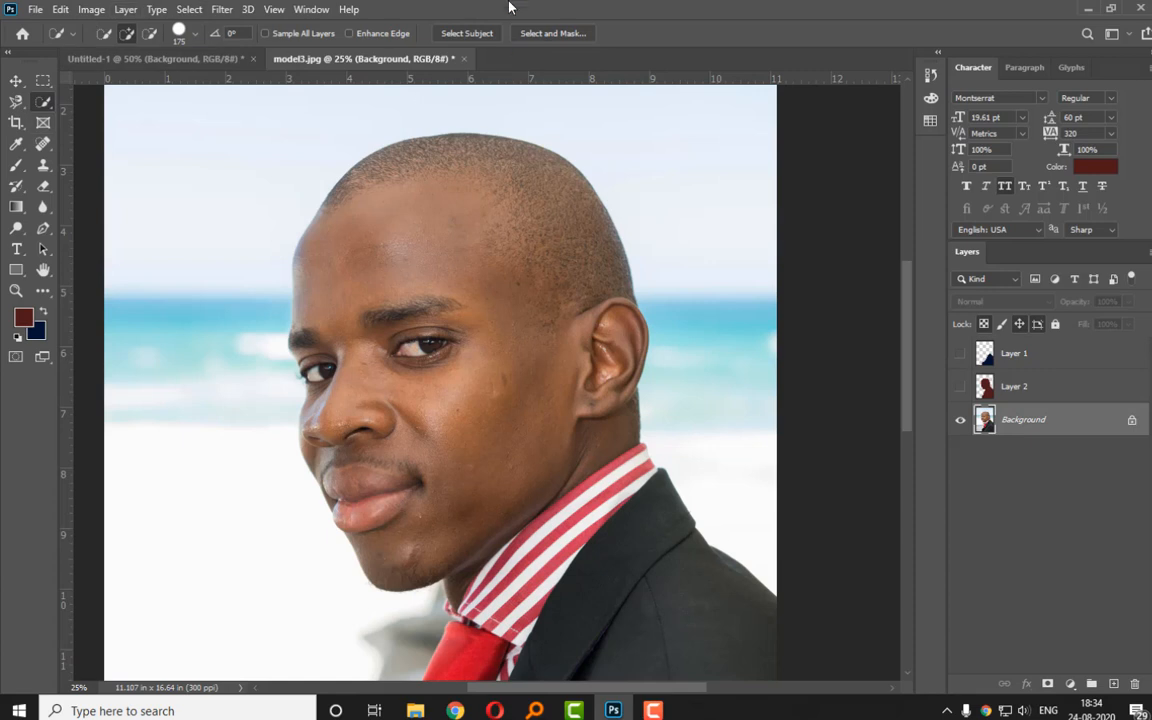
drag(408, 206, 455, 309)
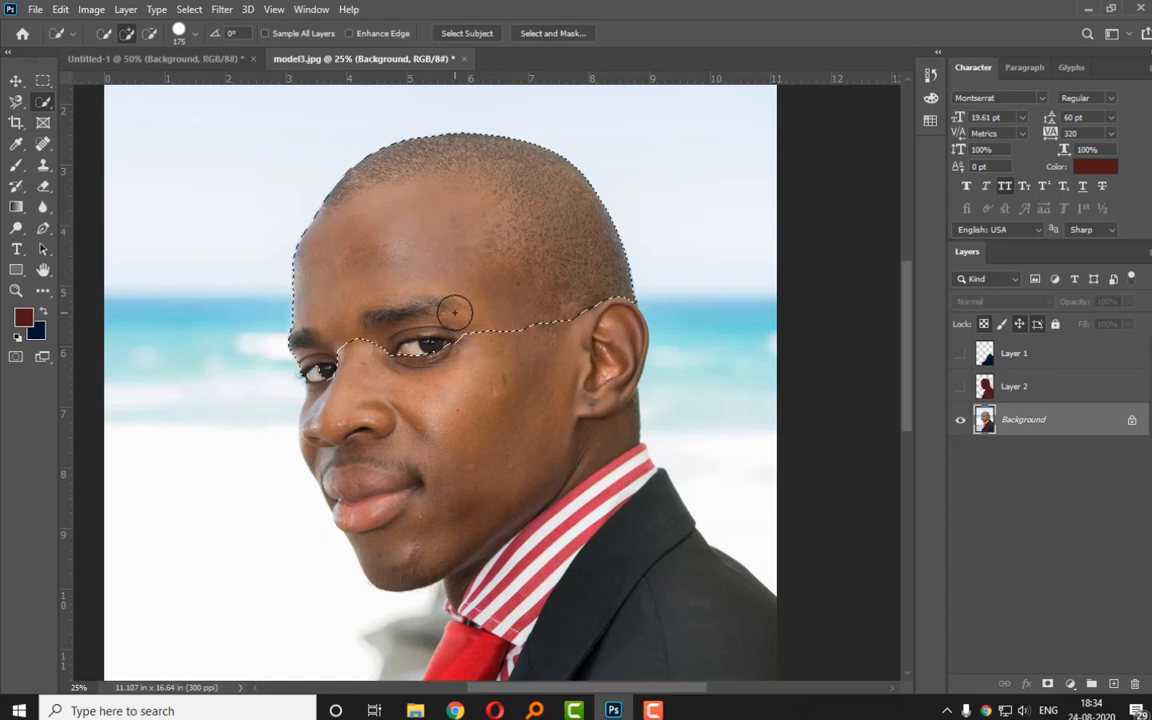
key(ctrl+d)
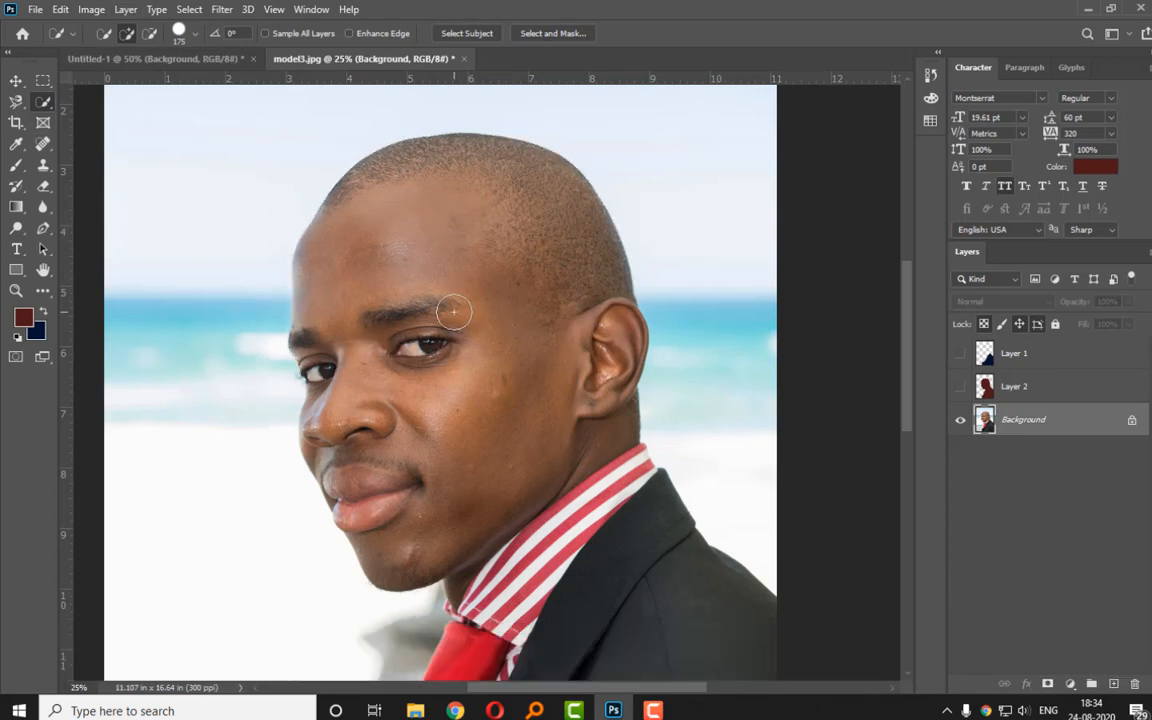
Select the whole man in the portrait automatically with Select Subject and check the selection down to the jacket.
click(455, 34)
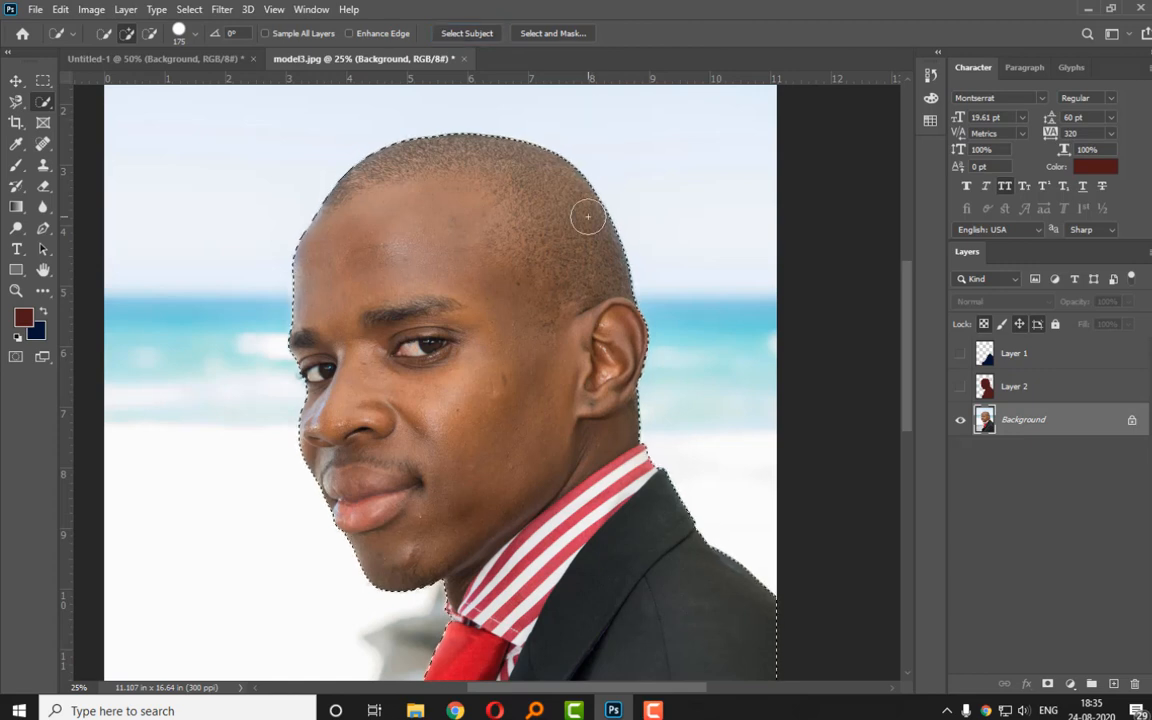
scroll(587, 215, down, 4)
scroll(587, 215, down, 4)
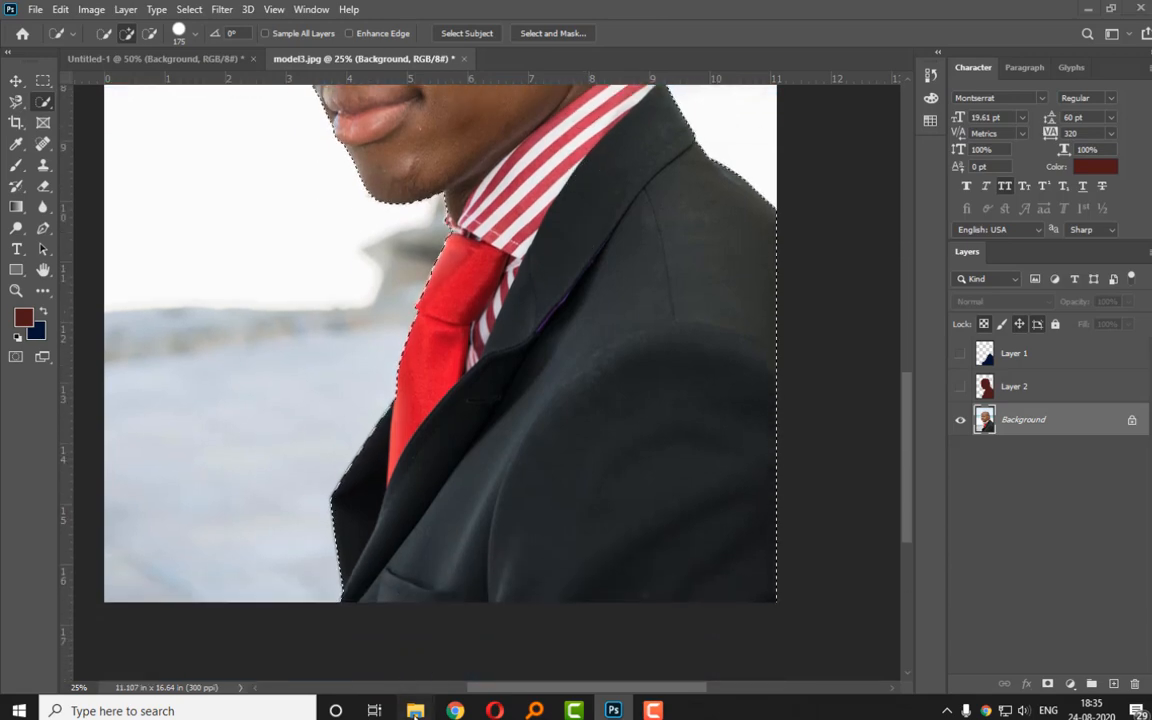
Open aamir.jpg from the For selection folder in File Explorer as a new Photoshop document and run Select Subject on it.
mouse_move(415, 710)
click(535, 632)
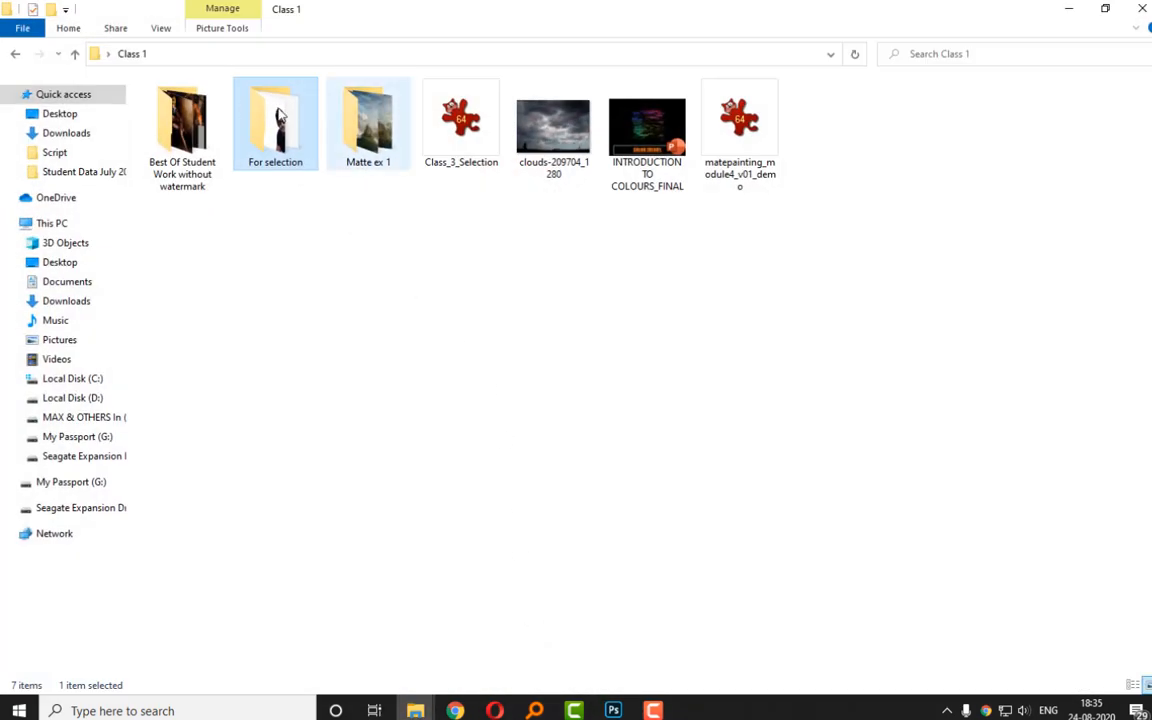
double_click(237, 114)
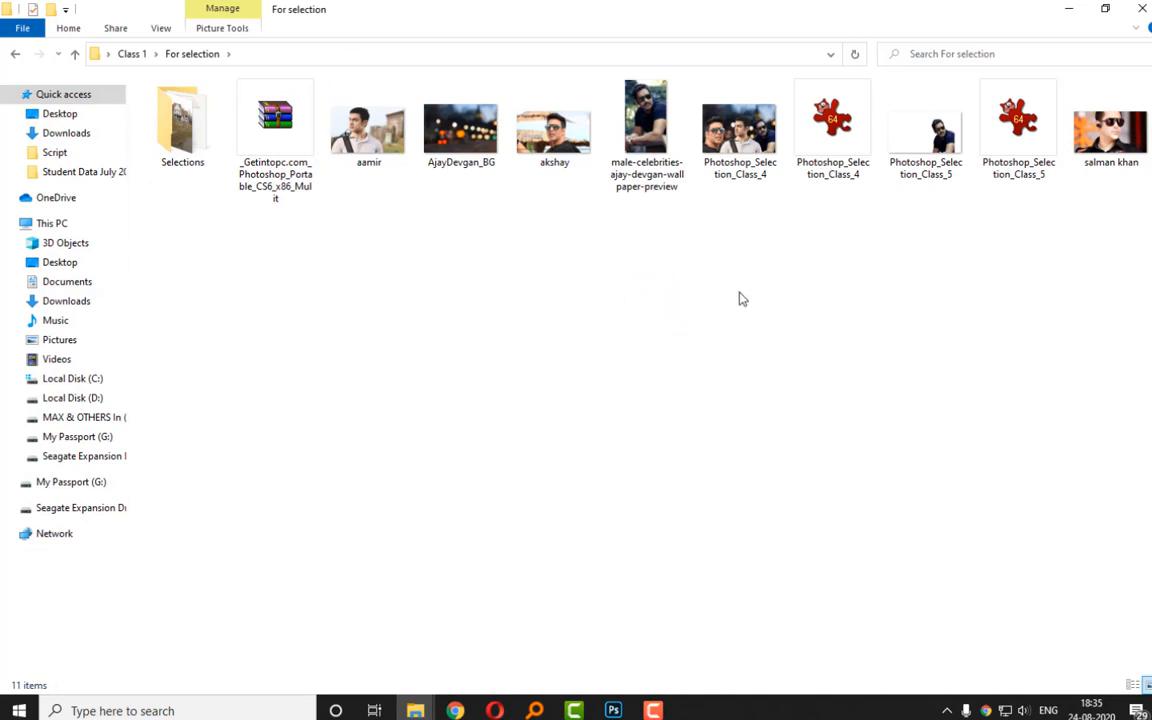
drag(370, 160, 590, 60)
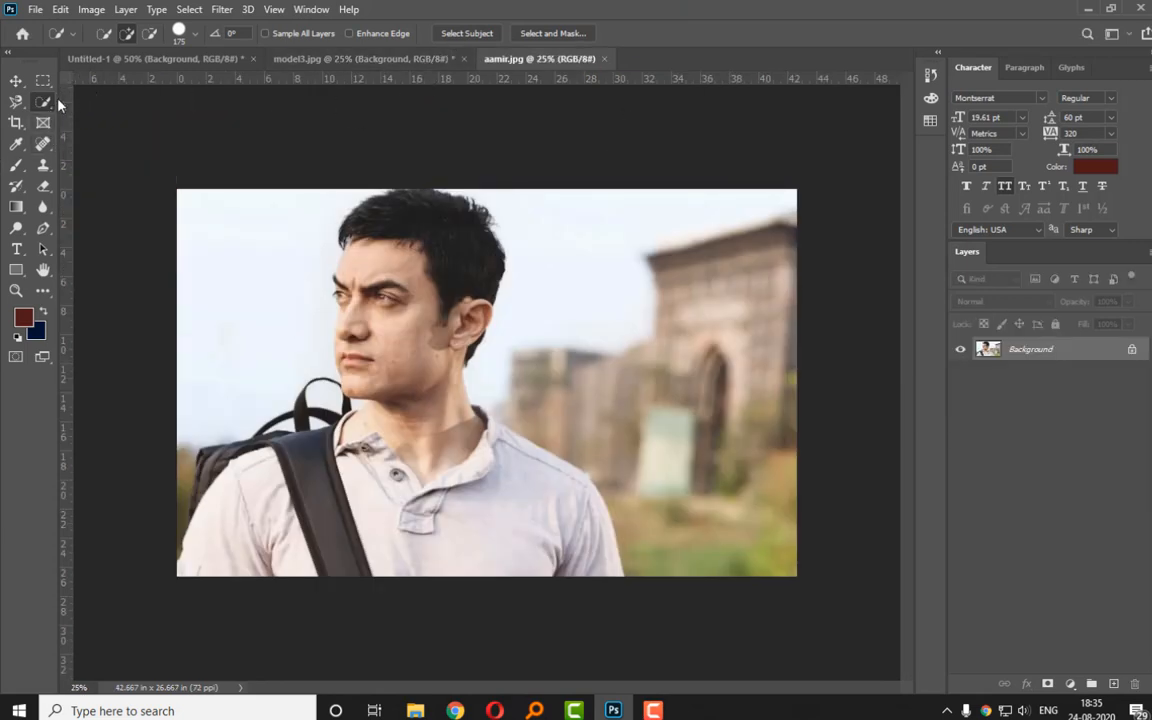
click(478, 33)
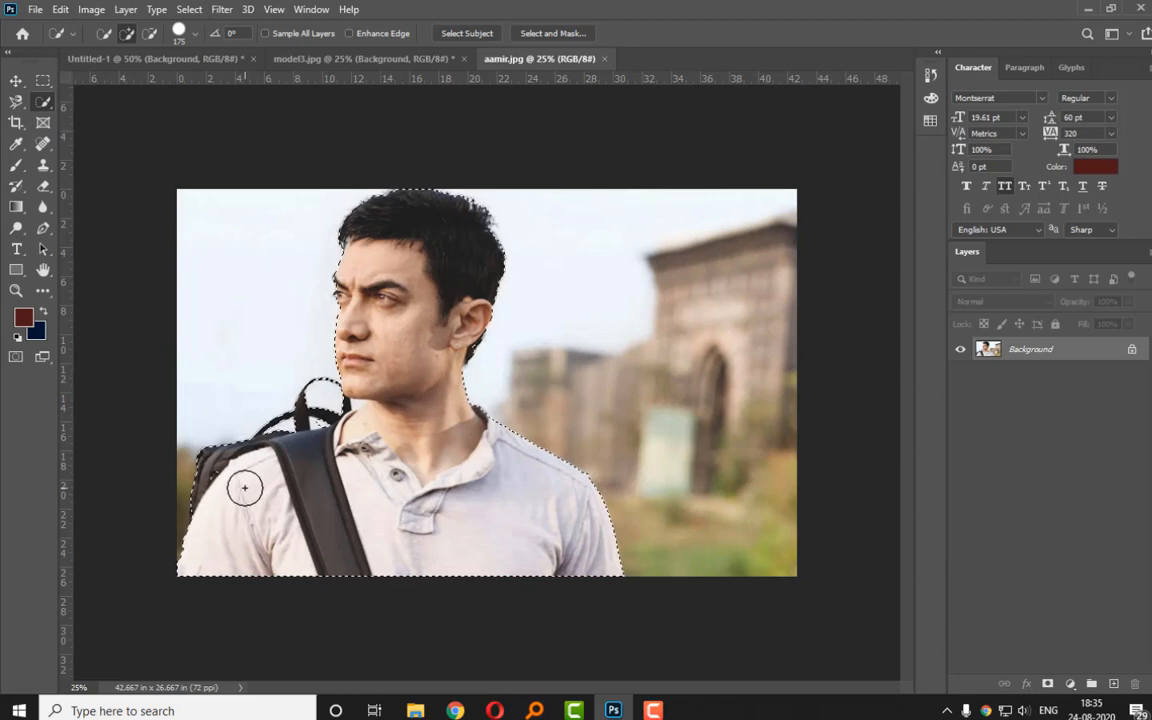
Reduce the Quick Selection brush to 40 px and add the missed hair patch below the man's ear to the selection.
key(ctrl+equal)
key(ctrl+equal)
key(ctrl+equal)
key(ctrl+equal)
key(ctrl+equal)
key(ctrl+equal)
key(ctrl+equal)
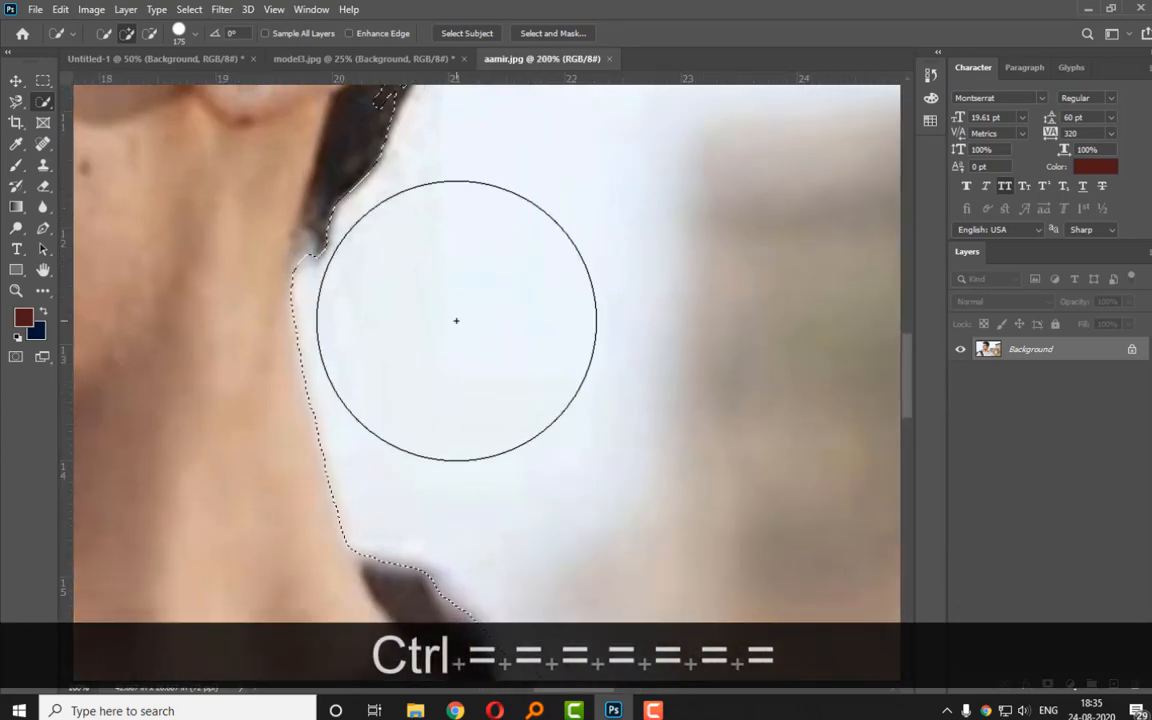
key(space)
drag(522, 252, 601, 573)
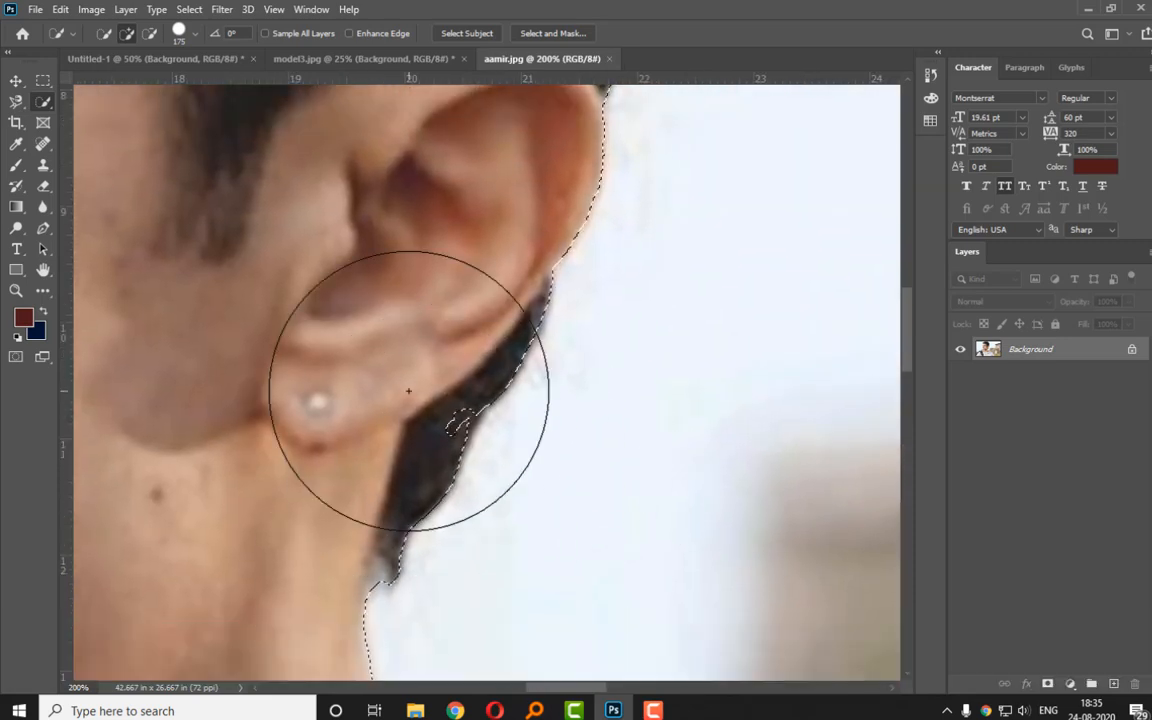
key(bracketleft)
key(bracketleft)
key(bracketleft)
key(bracketleft)
key(bracketleft)
key(bracketleft)
key(bracketleft)
key(bracketleft)
key(bracketleft)
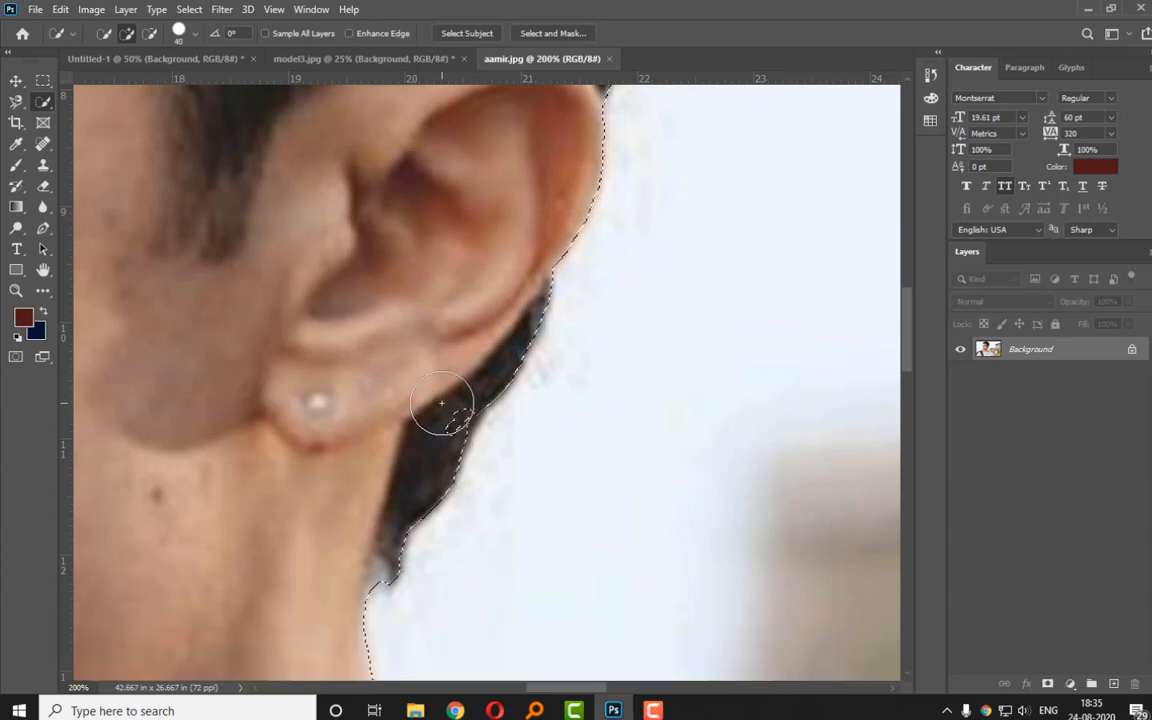
key(shift)
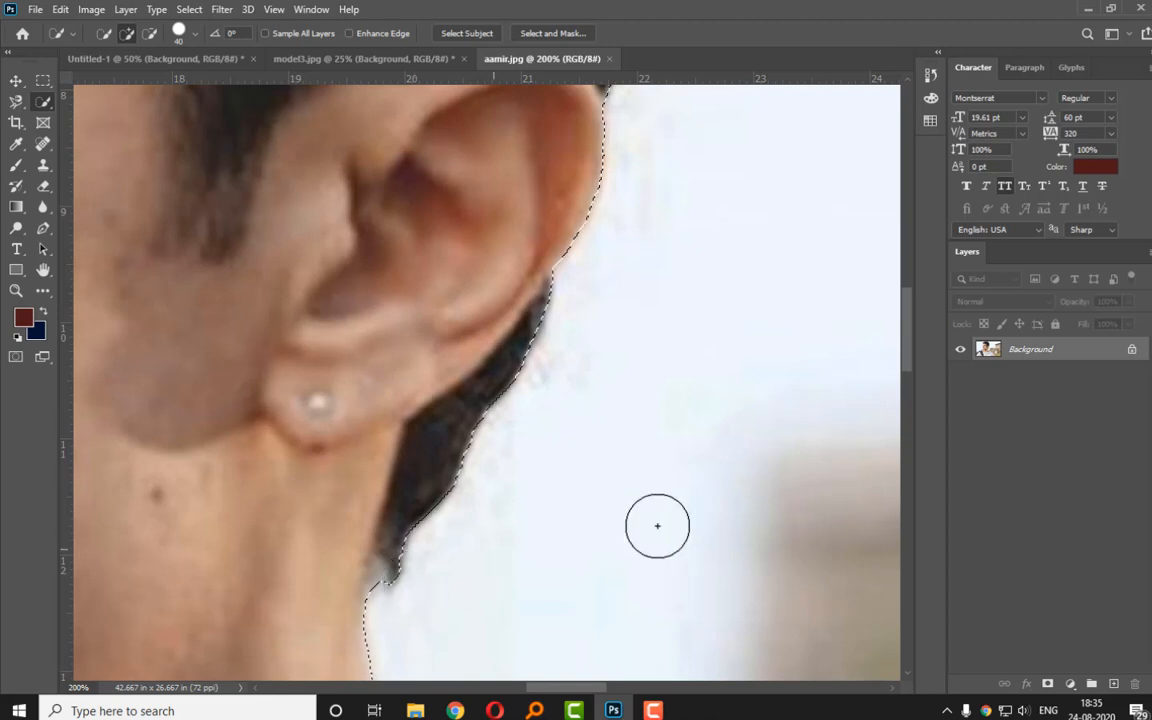
Reduce the brush to 8 px and subtract the bright gap between the hair strands on top of the head.
key(space)
drag(643, 244, 599, 499)
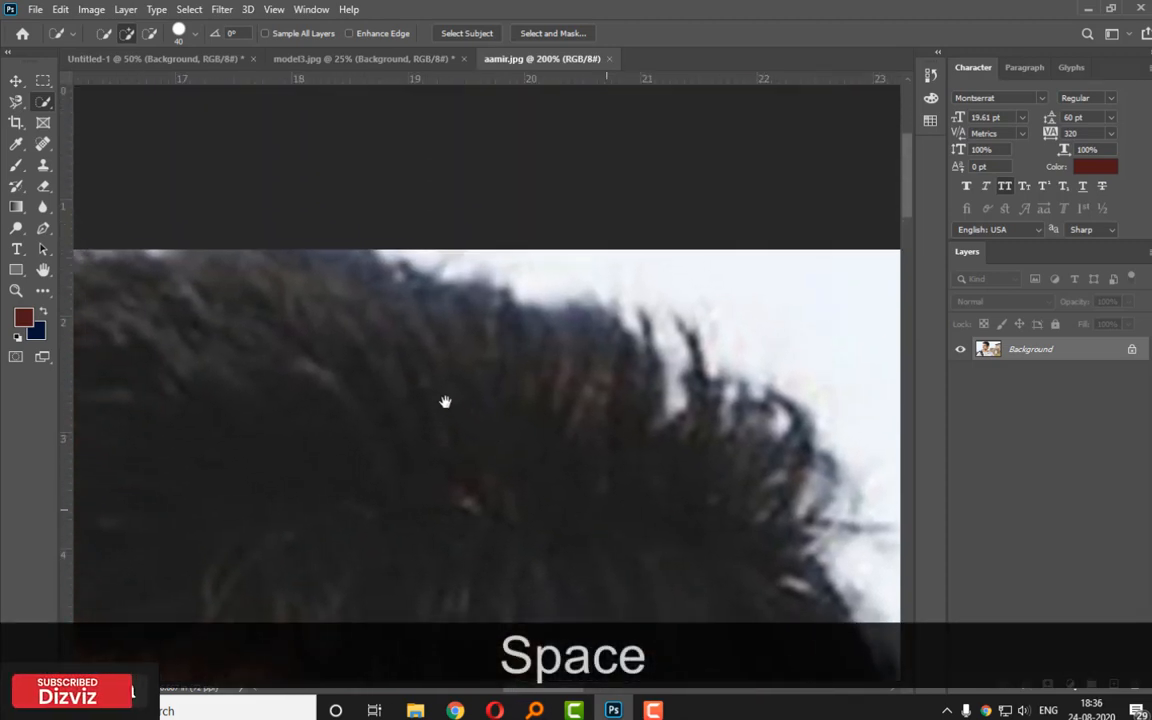
click(445, 401)
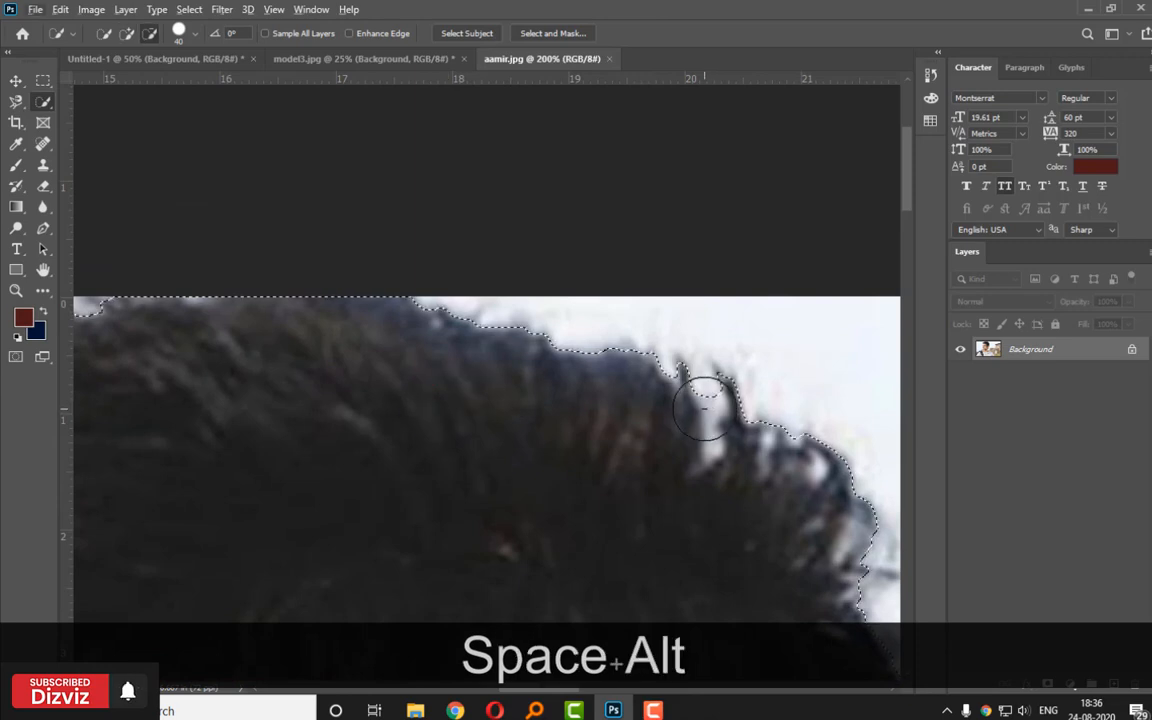
key(bracketleft)
key(bracketleft)
key(bracketleft)
key(bracketleft)
key(bracketleft)
key(bracketleft)
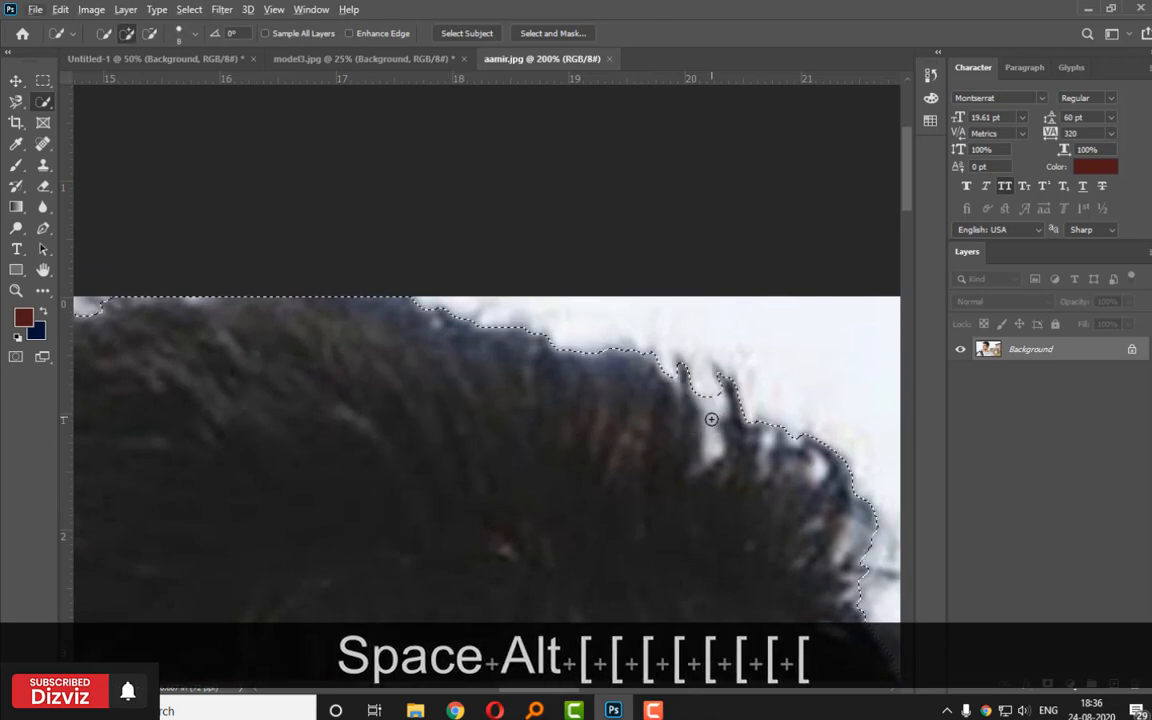
mouse_move(710, 417)
mouse_down()
mouse_move(710, 393)
mouse_move(711, 434)
mouse_up()
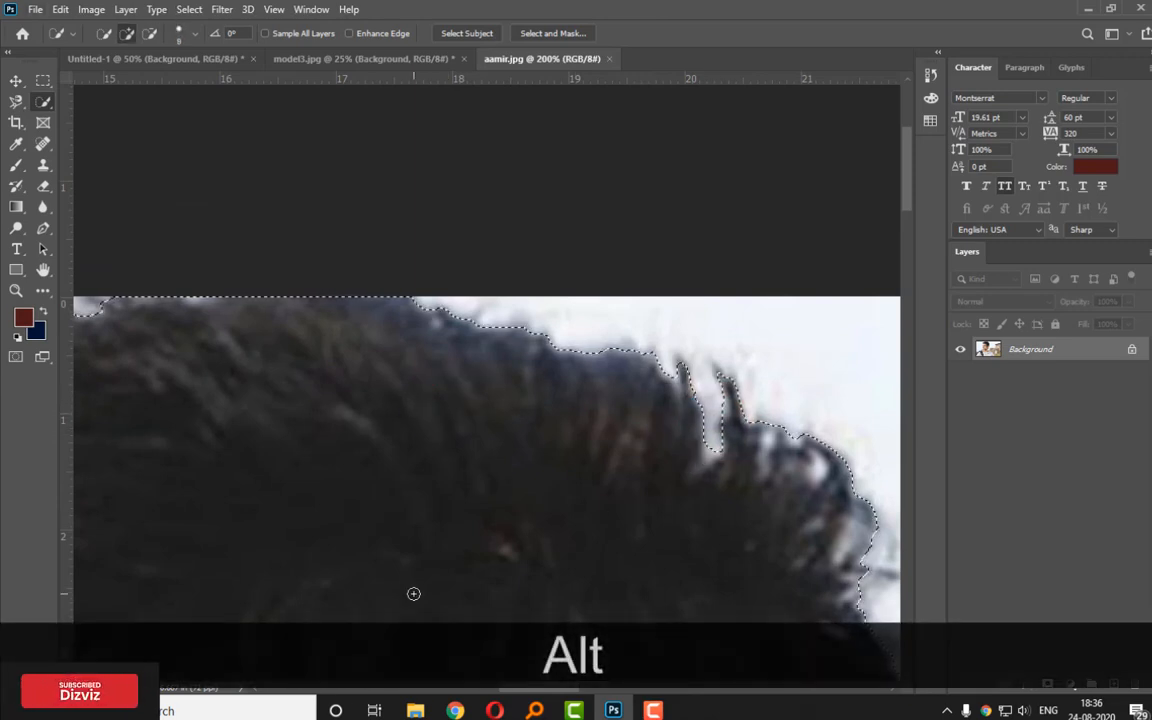
alt+click(708, 449)
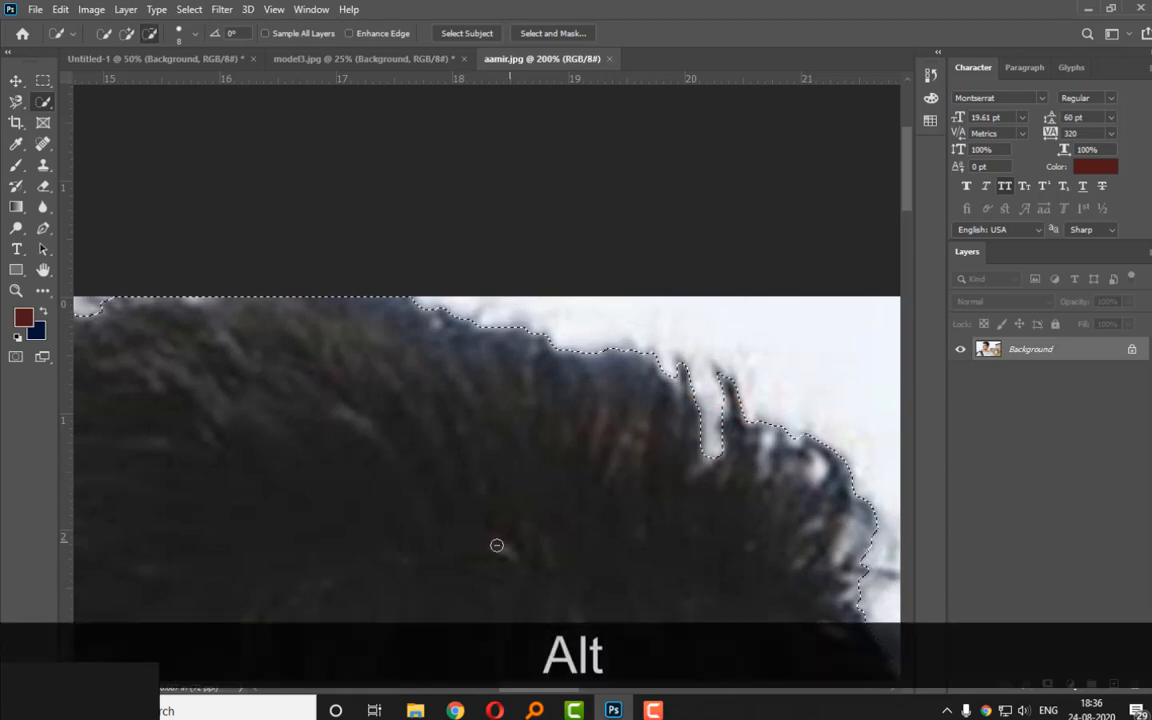
Examine the selection edge along the man's face, chin and backpack handle for wrongly included background.
key(alt+space)
drag(206, 535, 814, 326)
drag(534, 582, 645, 158)
drag(615, 521, 586, 238)
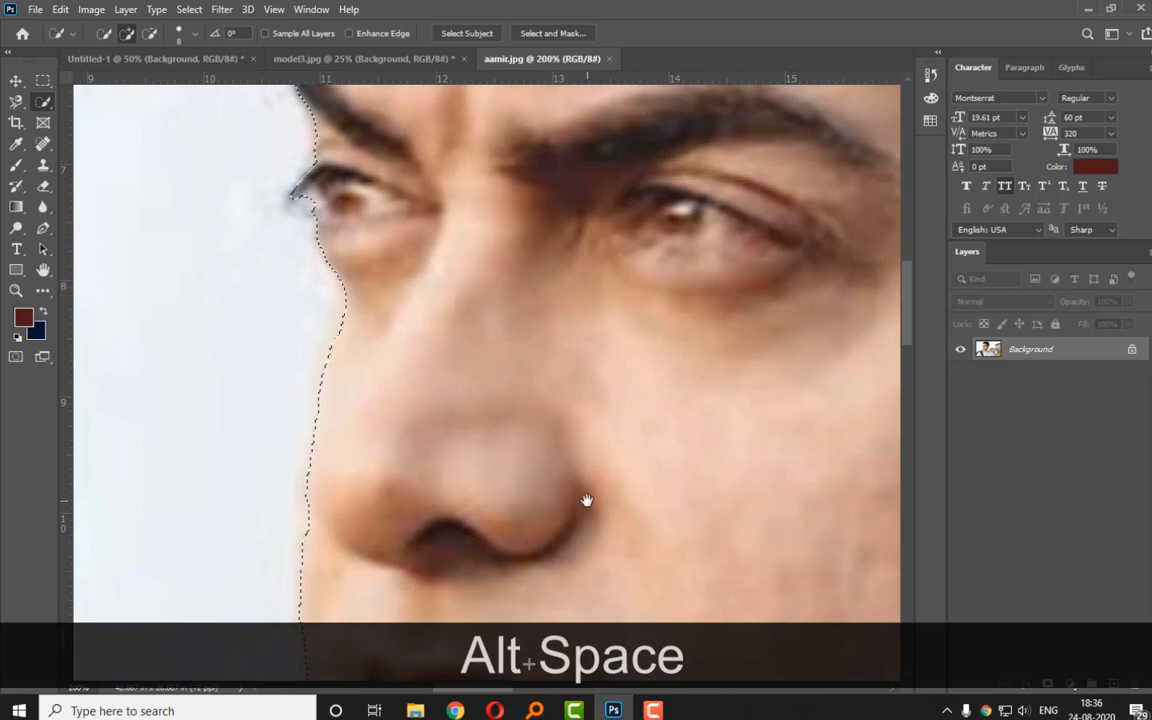
drag(589, 496, 517, 257)
drag(519, 383, 752, 310)
drag(642, 332, 792, 302)
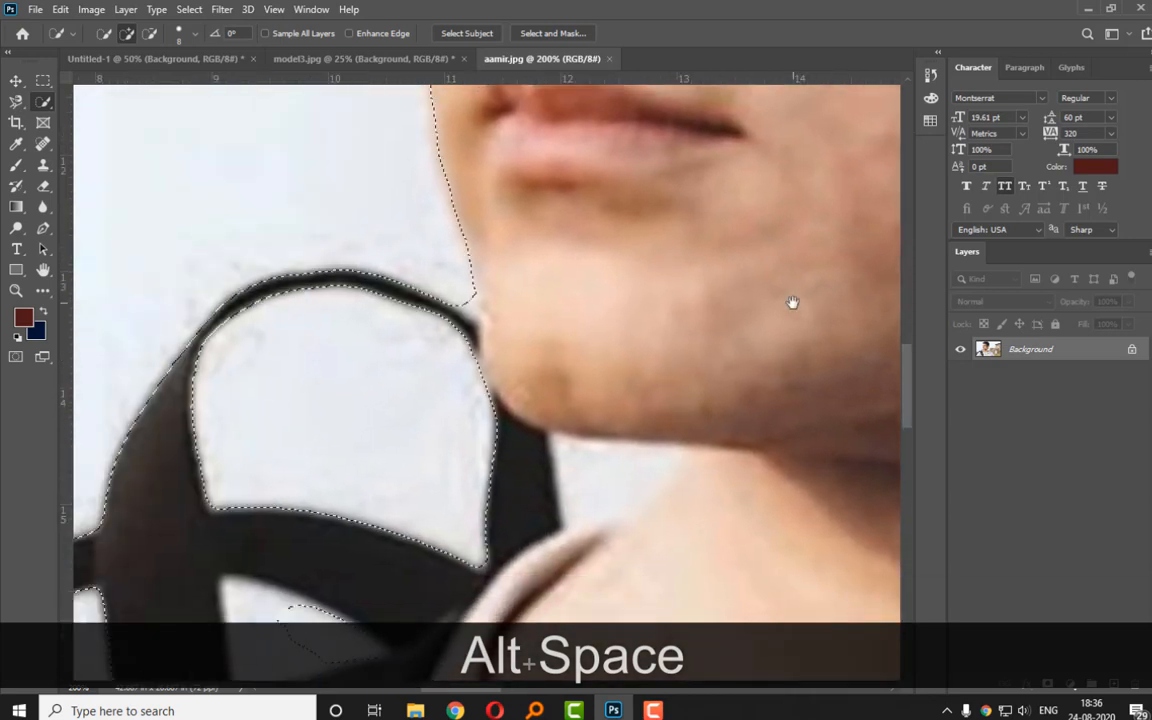
key(alt)
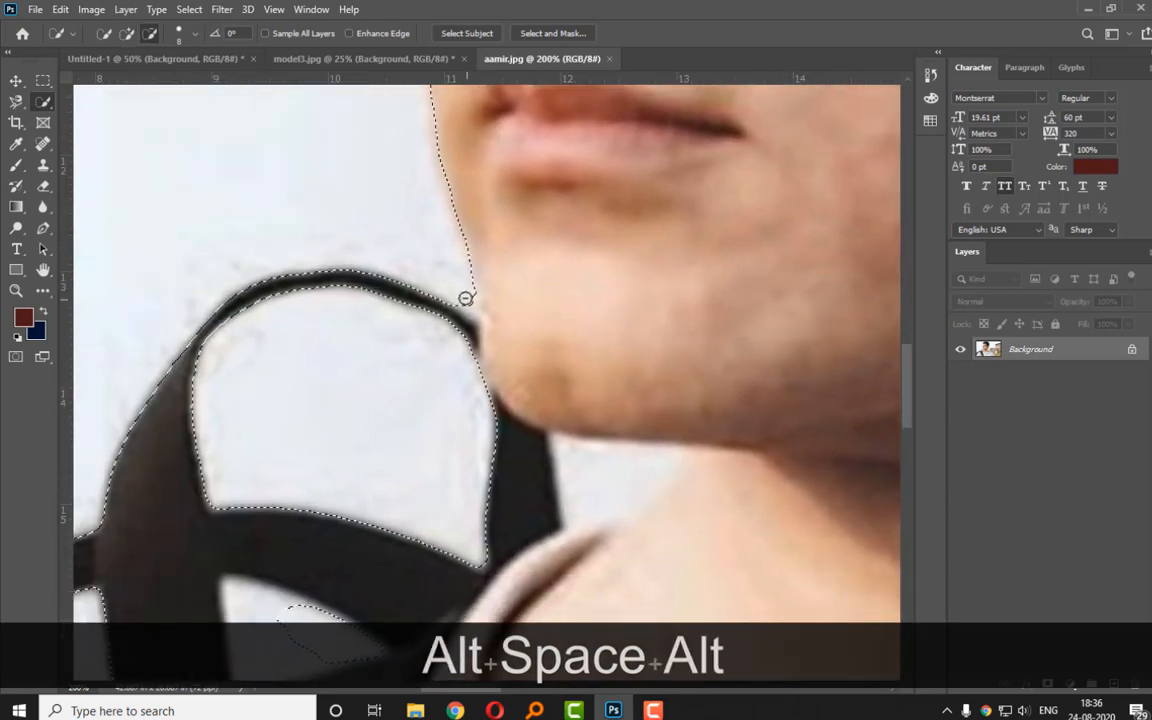
key(space)
drag(648, 481, 597, 368)
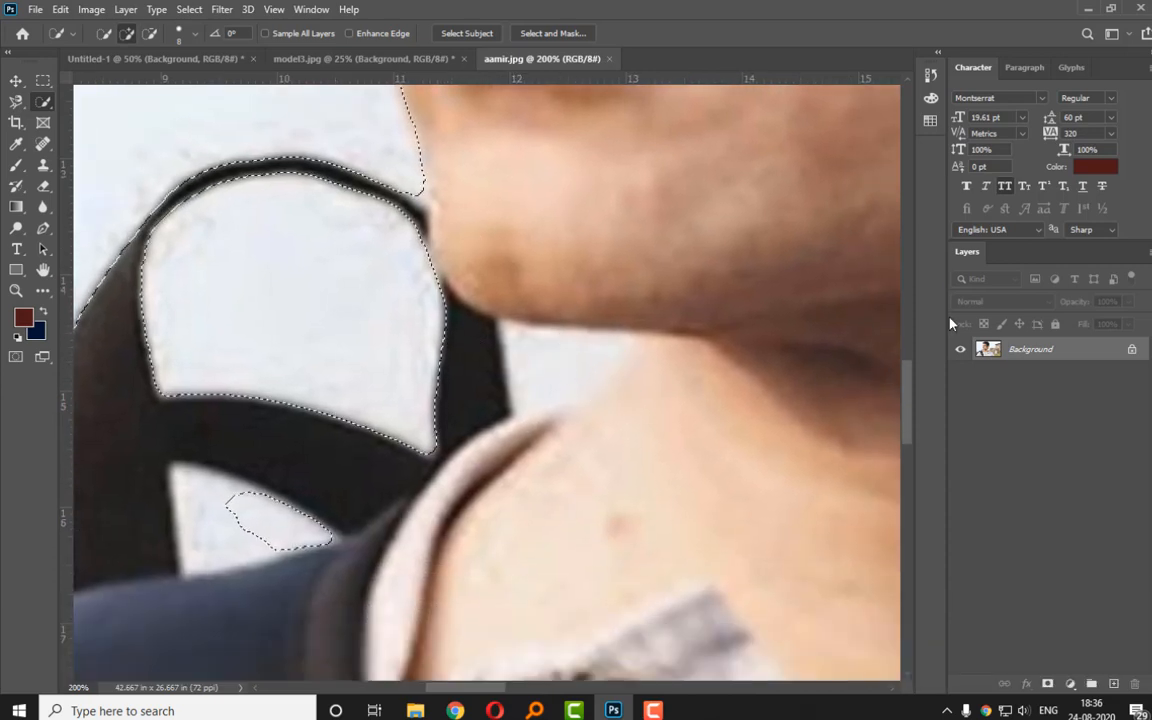
Add a new layer, try filling the selection with the dark red foreground color, and undo the fill.
click(1115, 684)
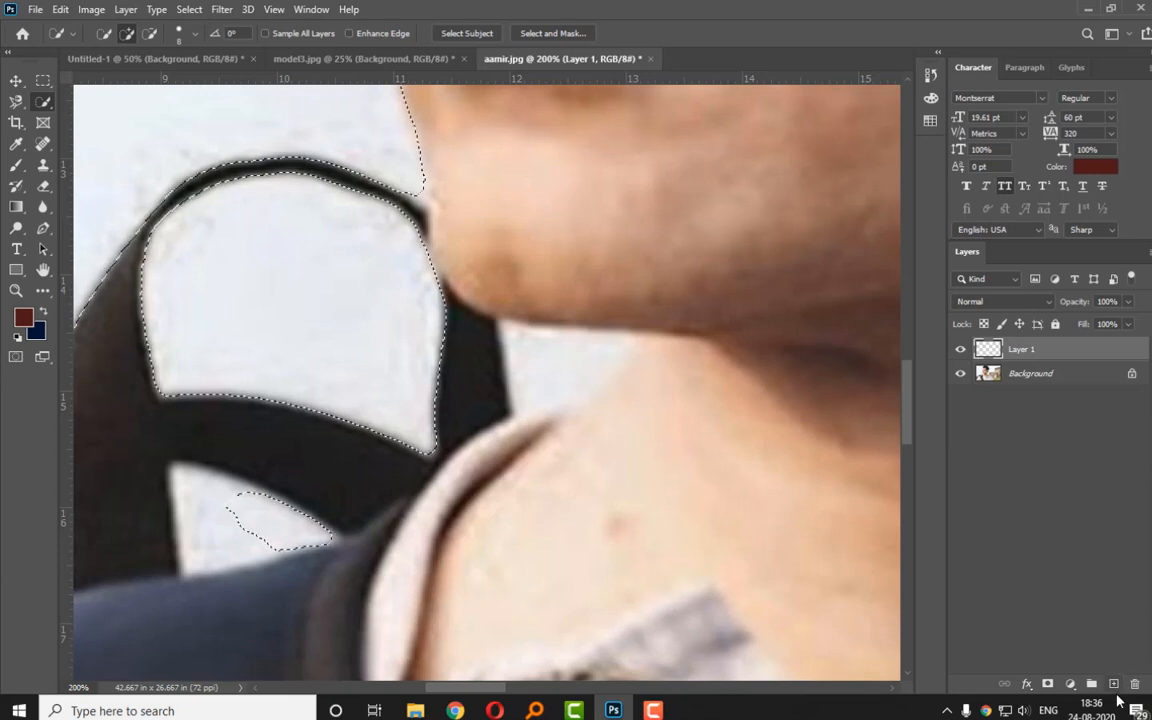
key(alt+BackSpace)
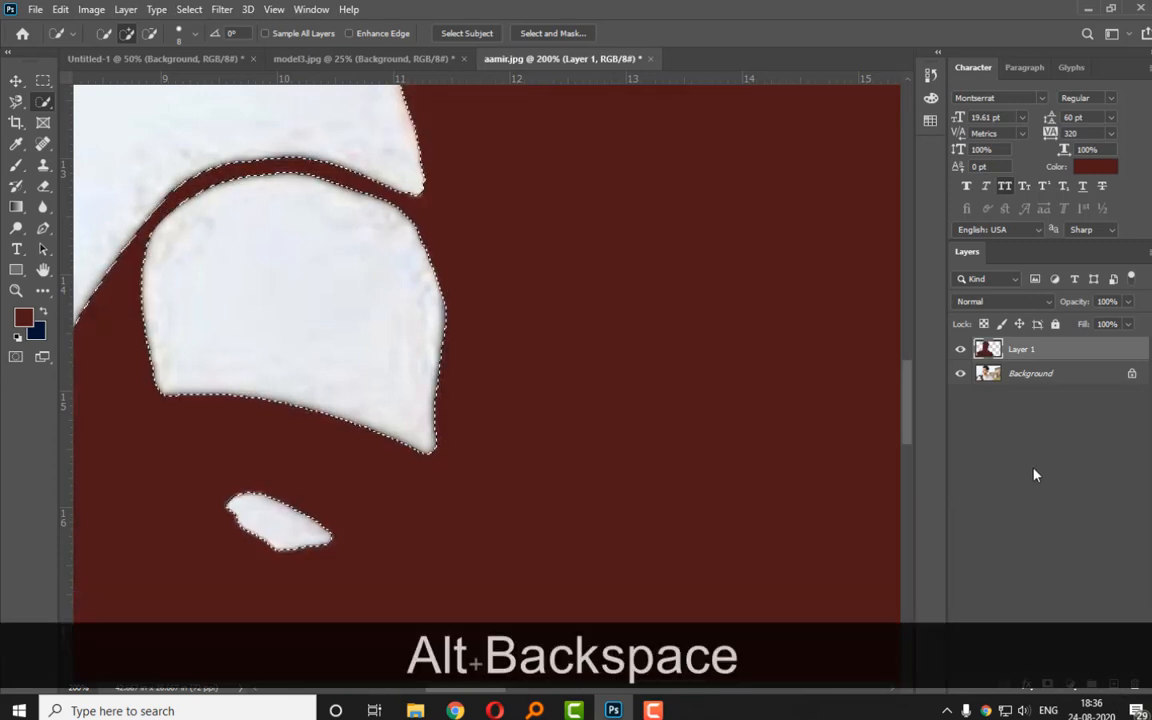
key(ctrl+z)
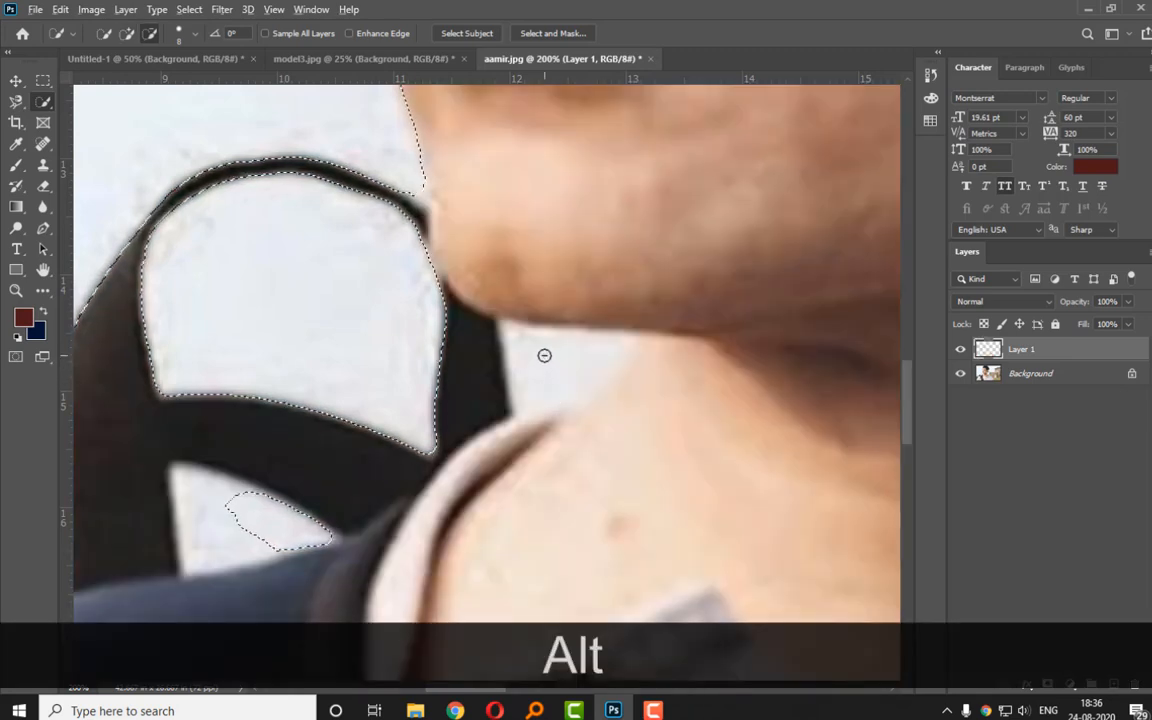
On the Background layer, subtract the background gaps between chin and collar and beneath the backpack handle from the selection.
alt+click(1018, 378)
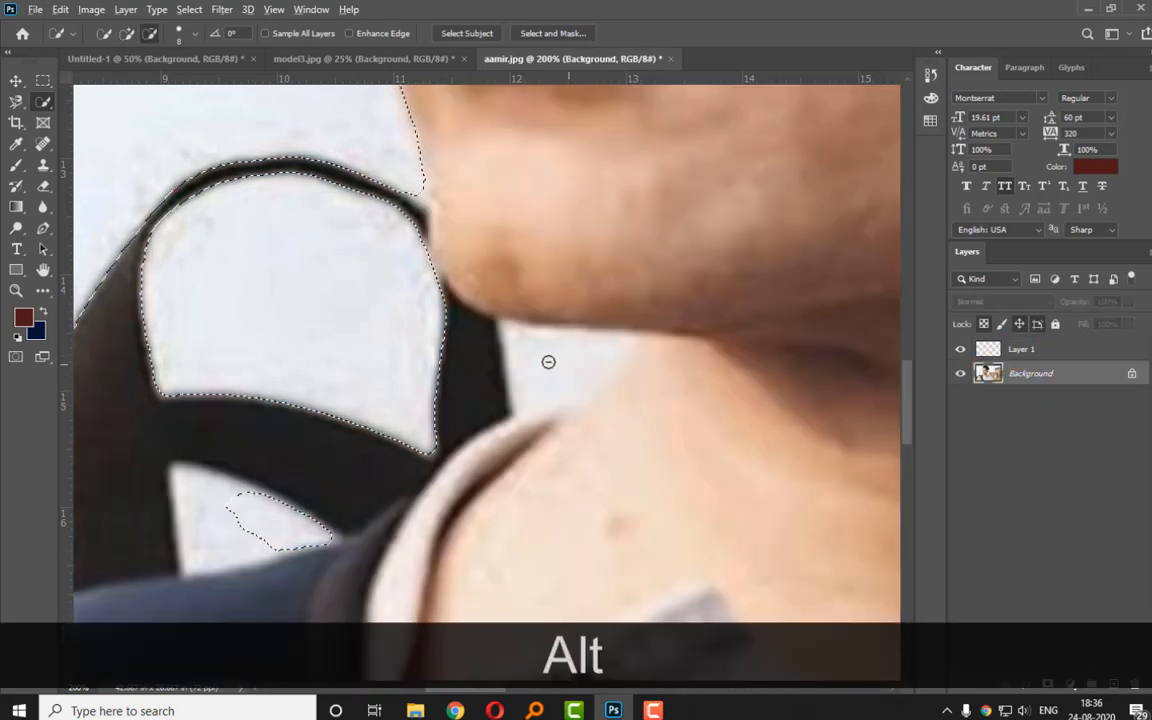
mouse_move(546, 358)
mouse_down()
mouse_move(555, 391)
mouse_move(535, 352)
mouse_up()
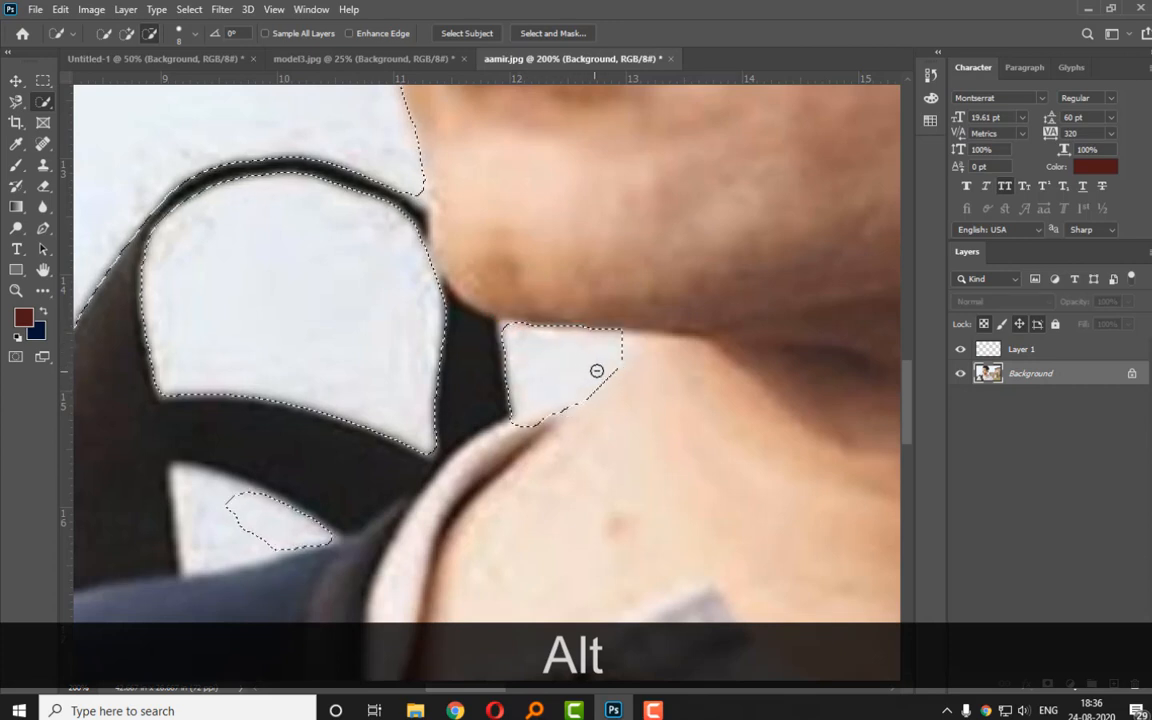
drag(620, 327, 547, 410)
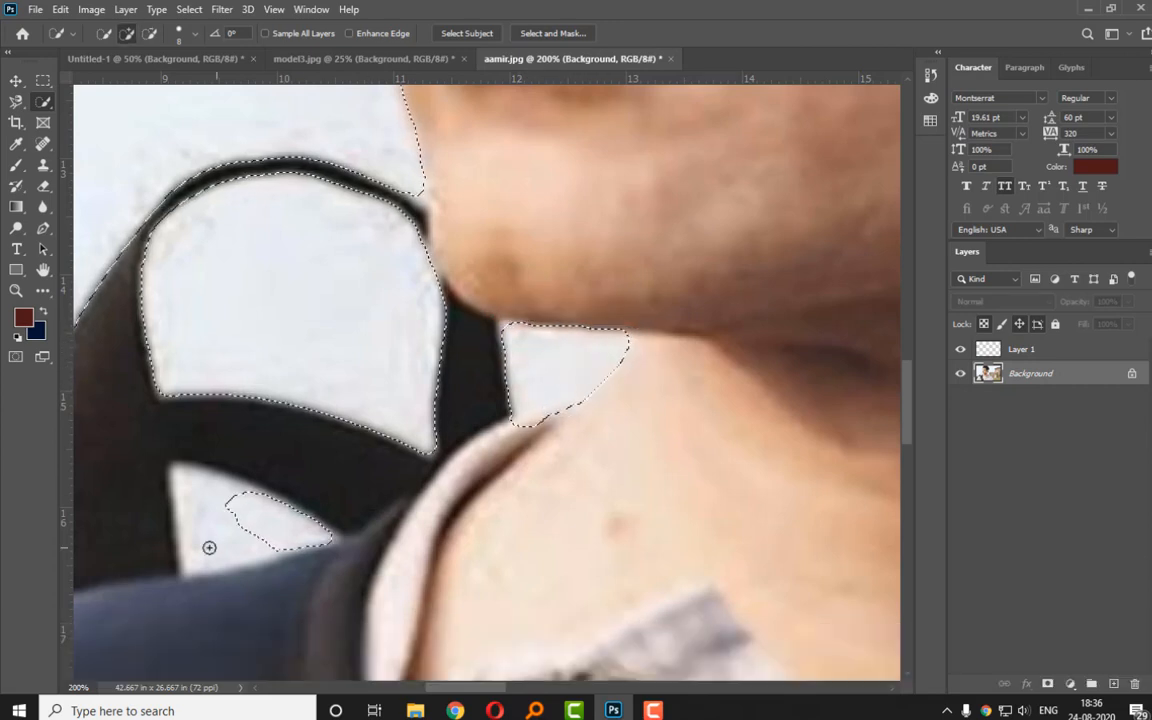
key(alt)
drag(210, 518, 229, 552)
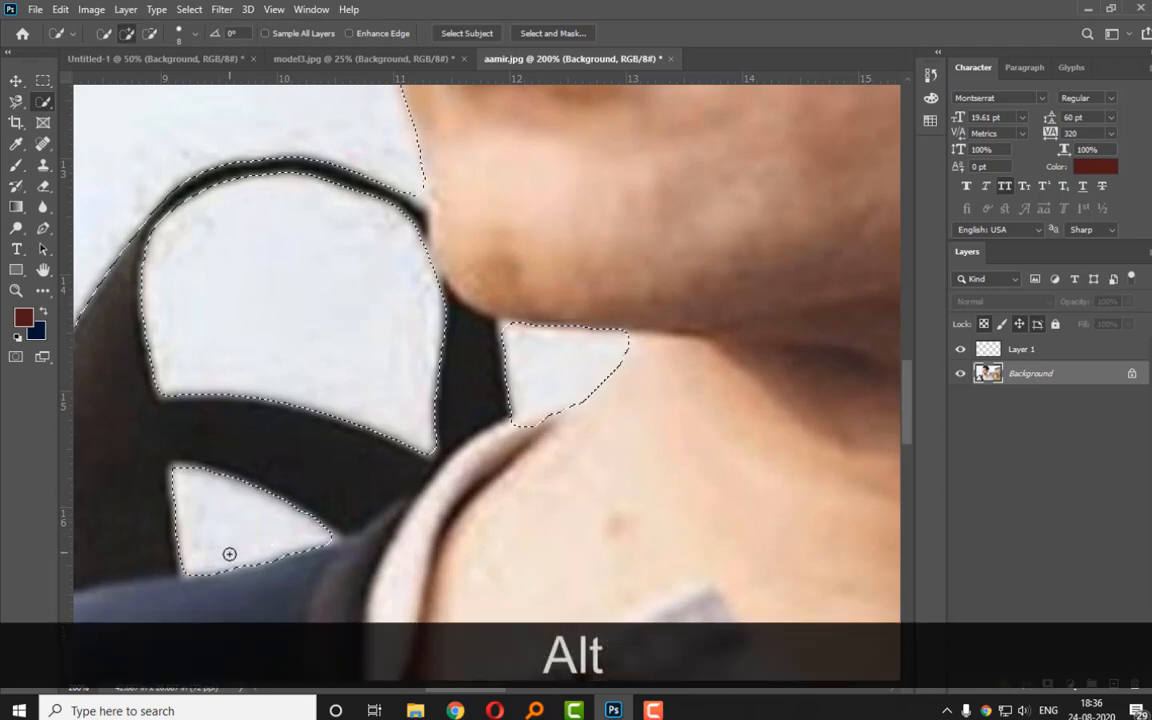
Try to add the missing backpack edge beside the sleeve with the Quick Selection tool, and undo the additions.
scroll(232, 545, down, 5)
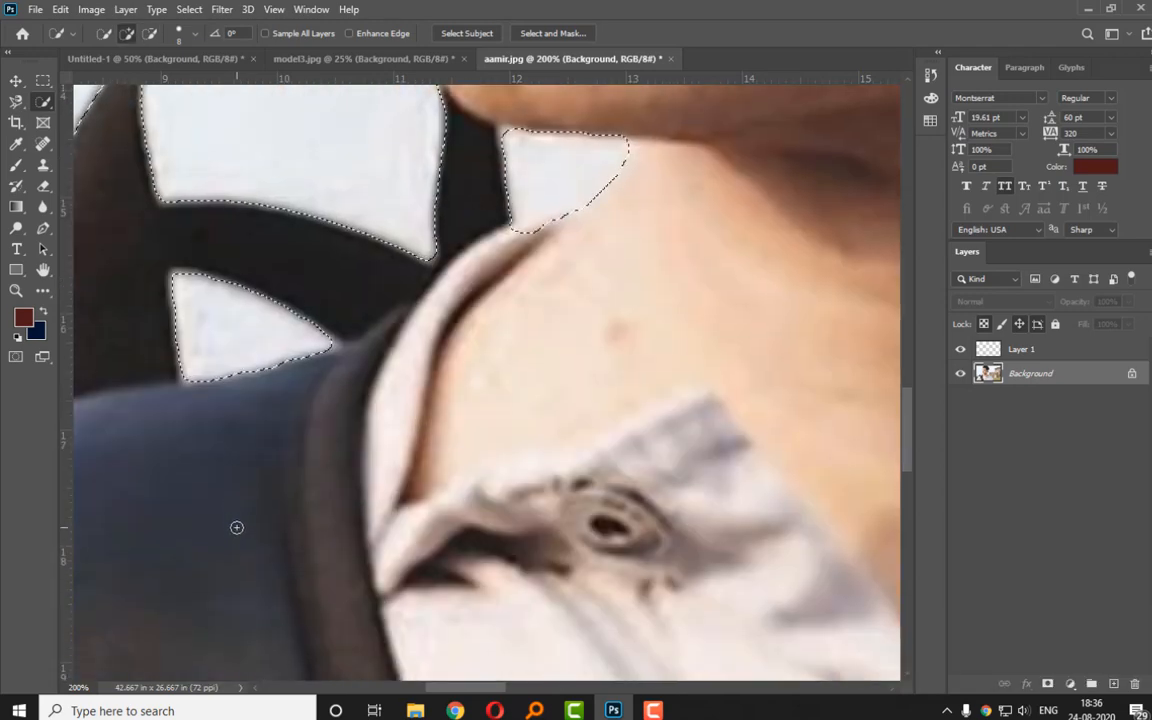
key(ctrl+minus)
key(ctrl+minus)
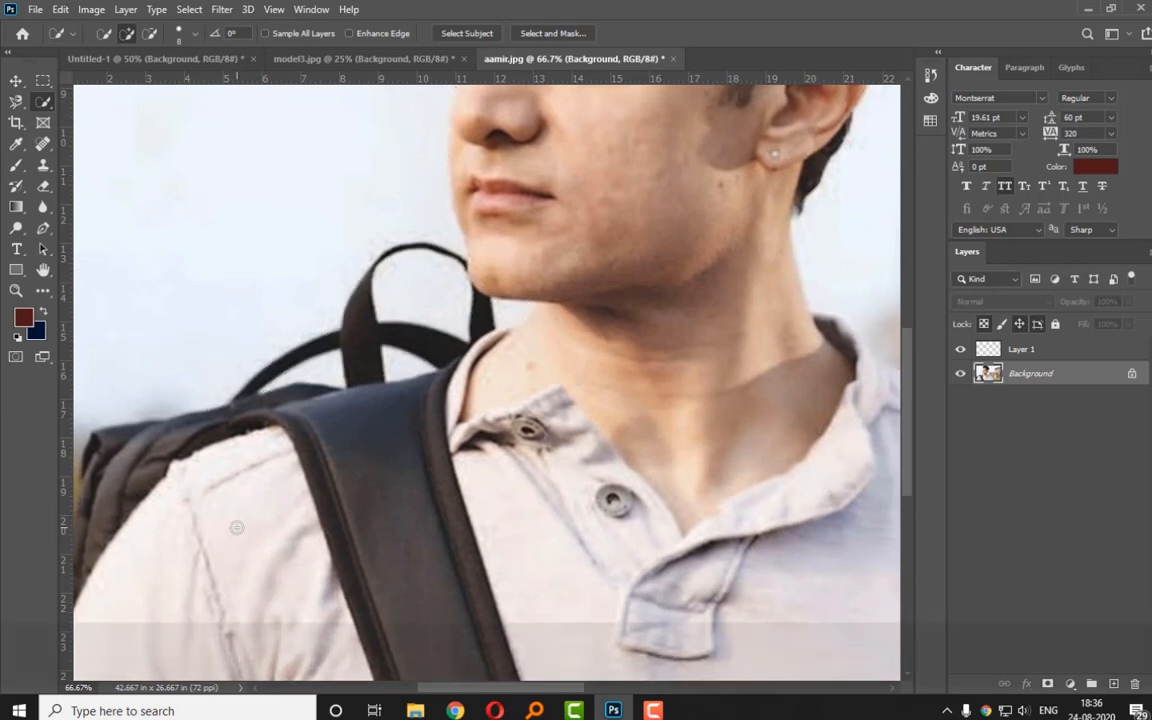
key(ctrl+minus)
key(shift)
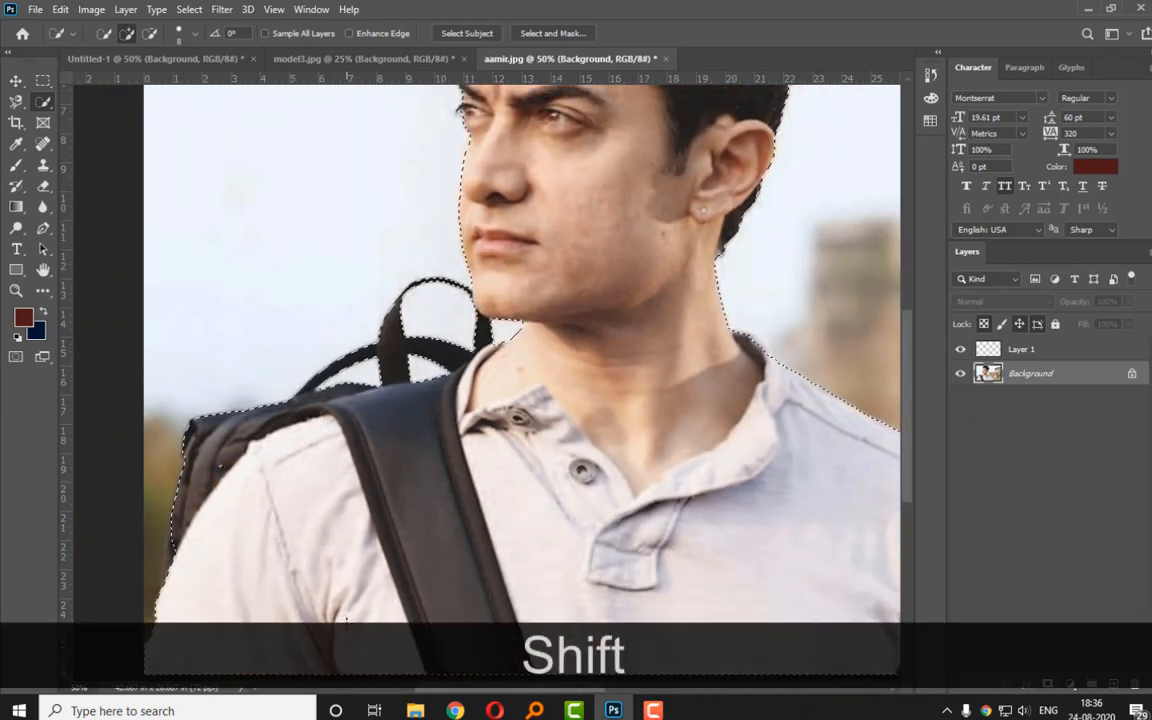
key(space)
drag(277, 557, 588, 392)
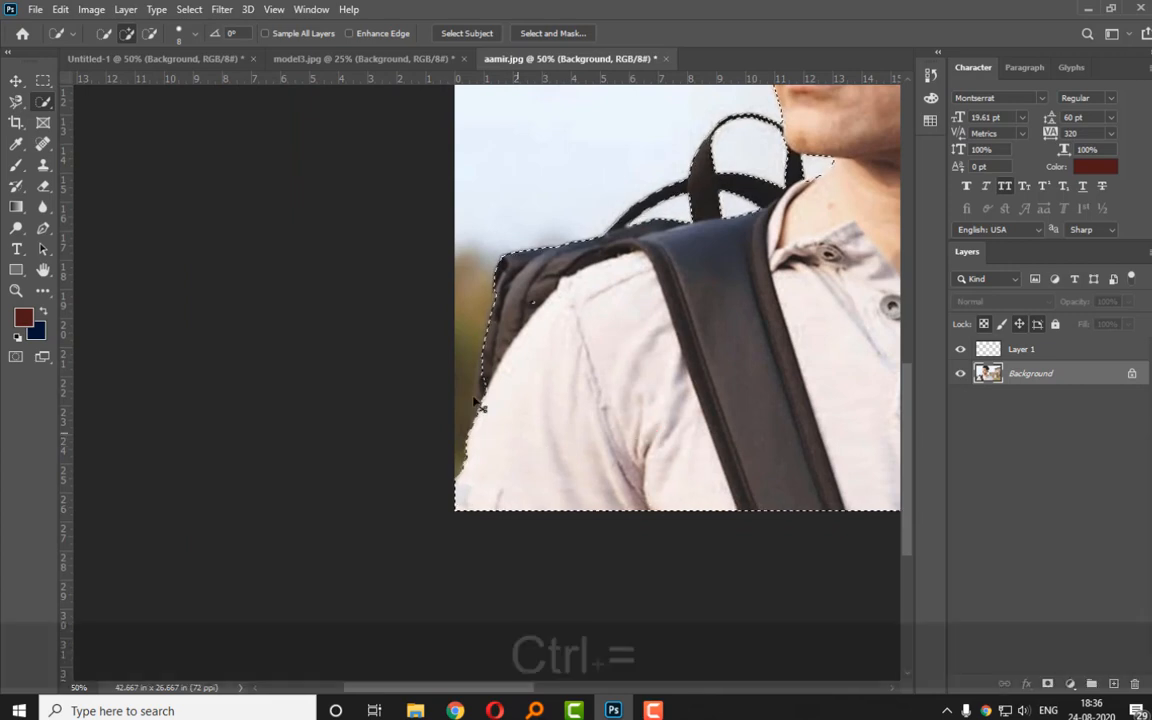
key(ctrl+equal)
key(ctrl+equal)
key(ctrl+equal)
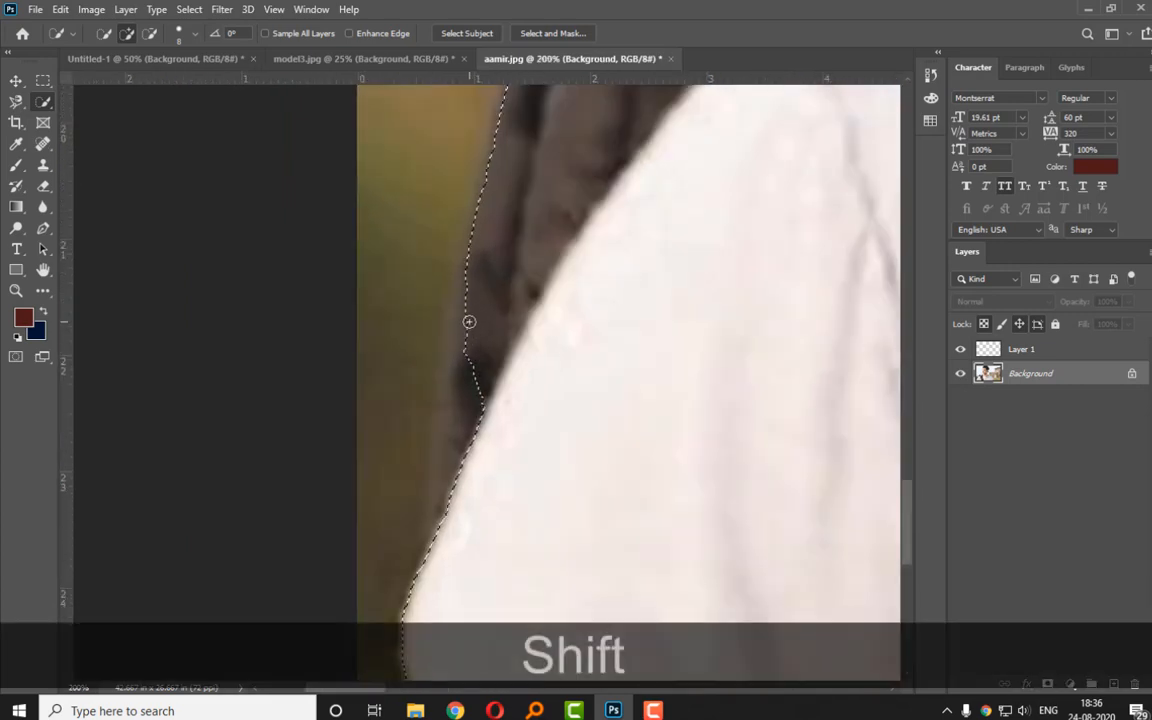
shift+click(455, 487)
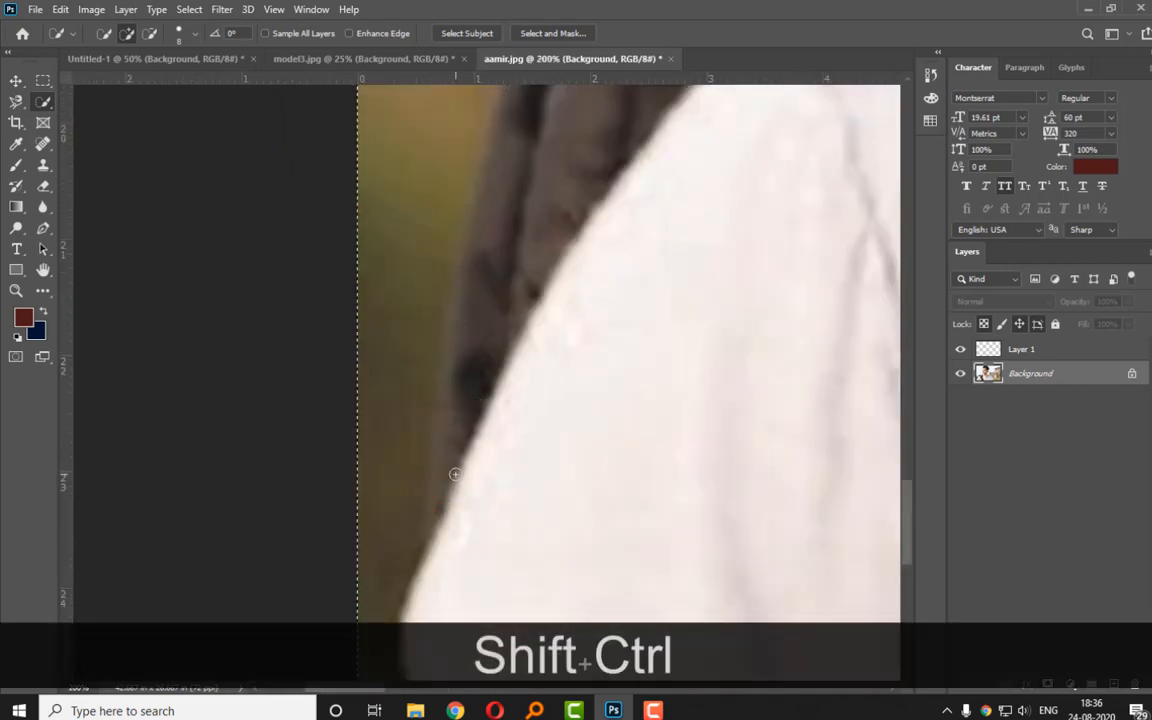
key(ctrl+shift+z)
click(482, 326)
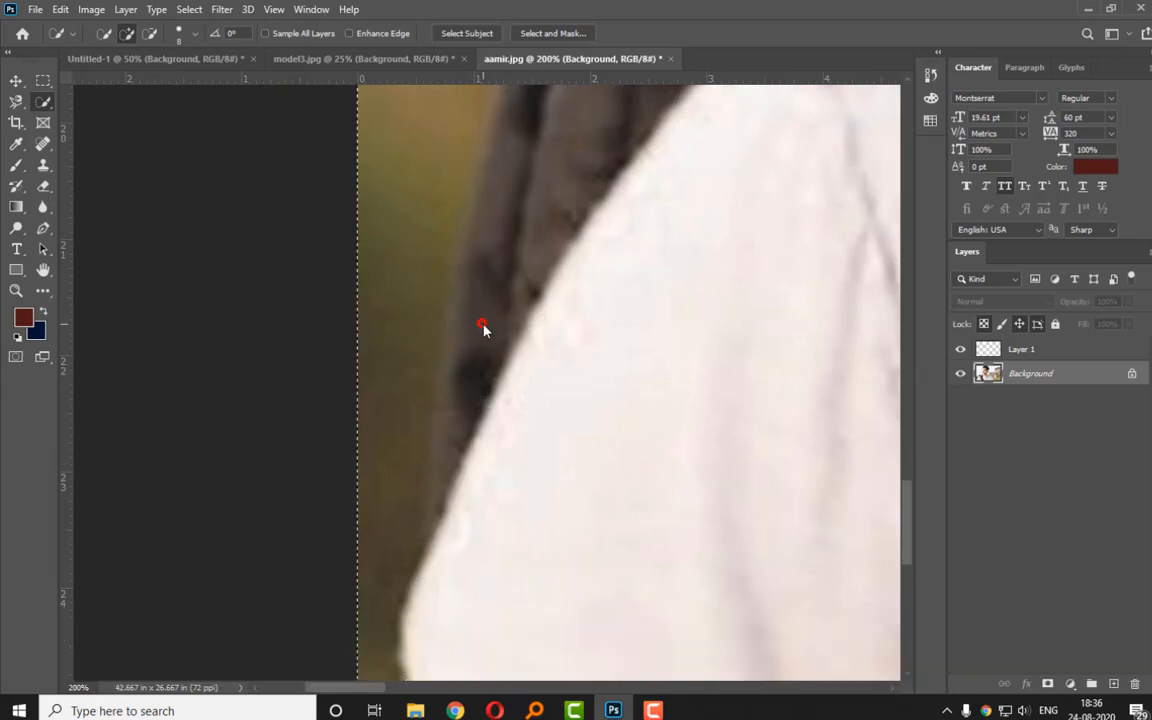
key(ctrl+z)
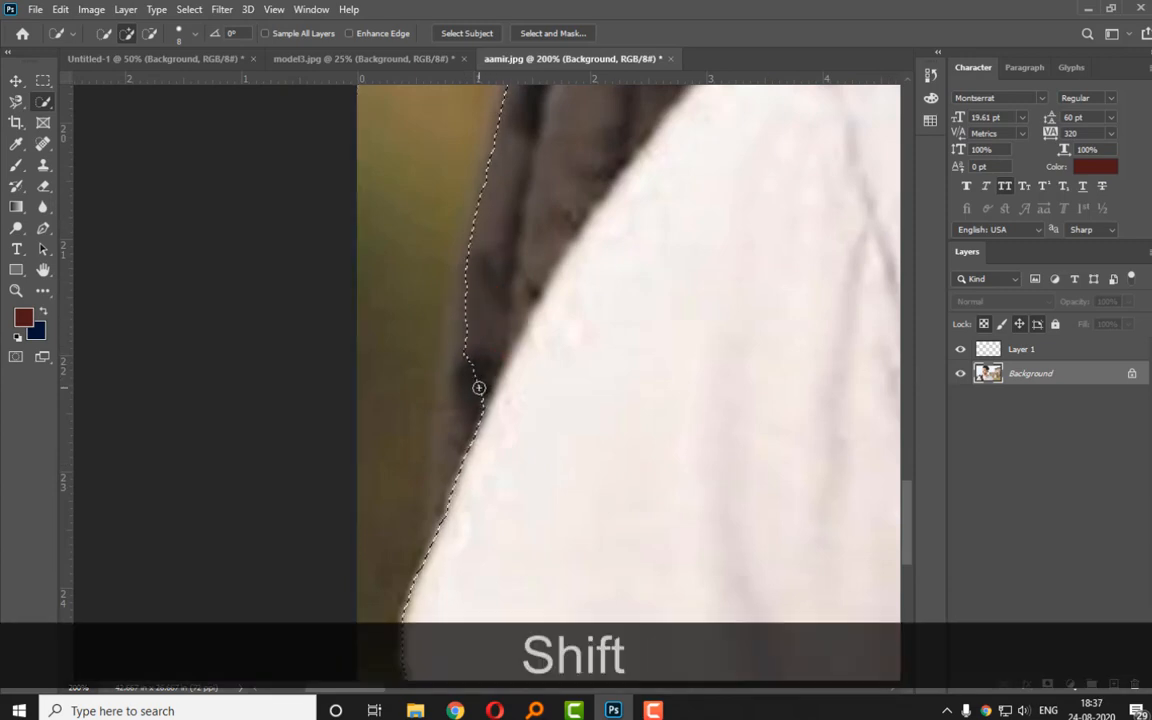
Add the missing dark strip of the backpack beside the sleeve to the selection, outlining it with the Lasso tool.
shift+click(478, 388)
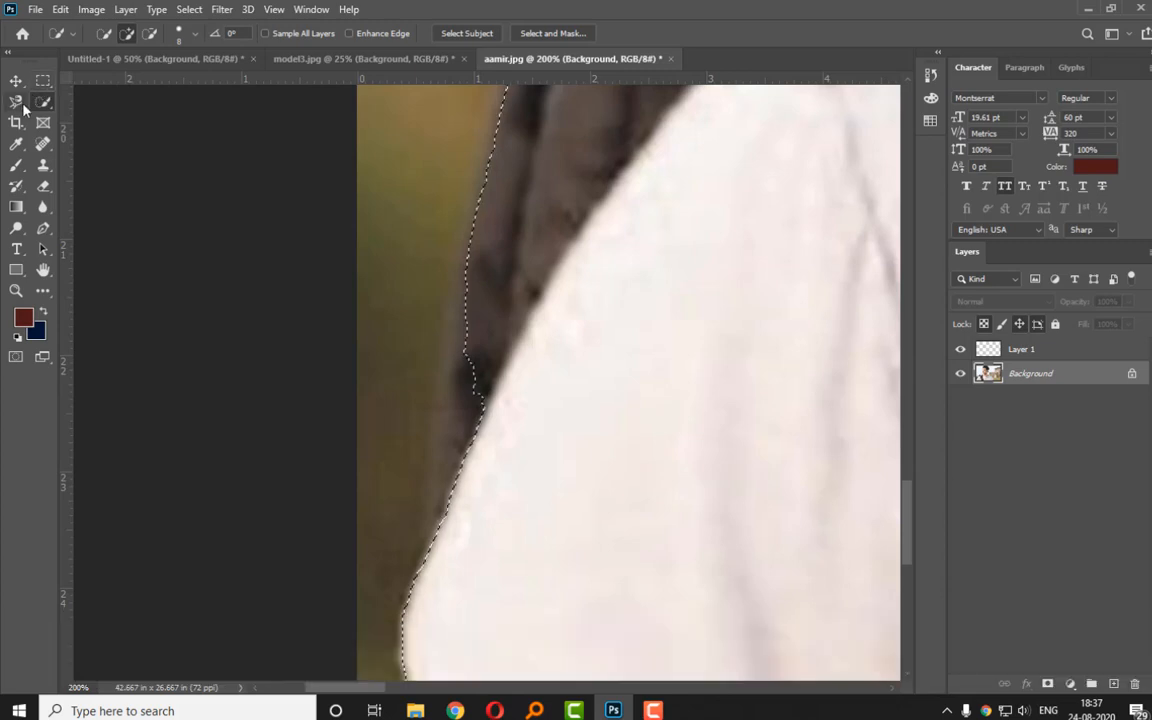
right_click(43, 103)
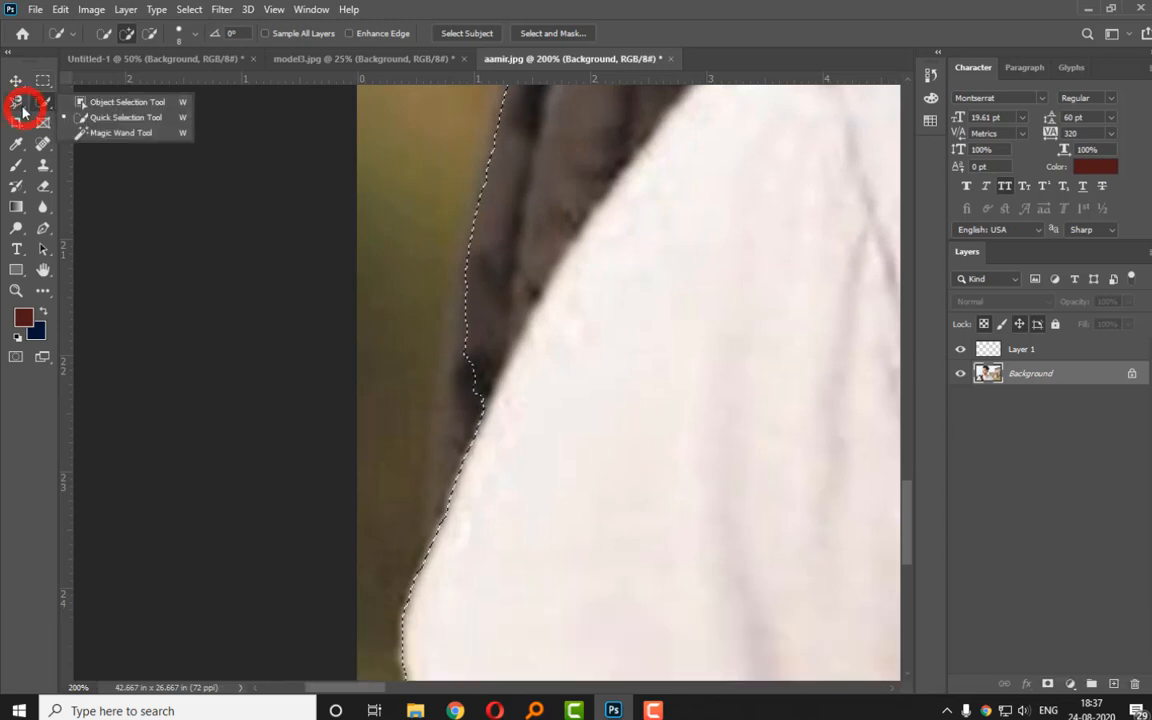
click(23, 111)
right_click(23, 111)
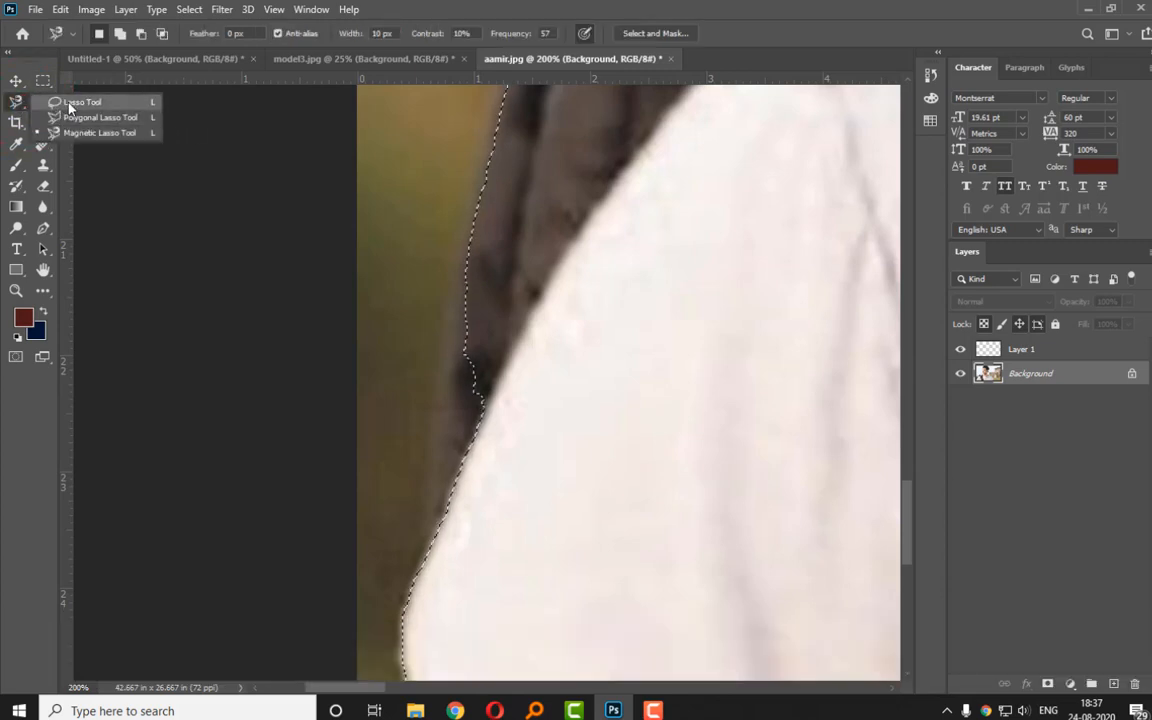
click(69, 103)
key(shift)
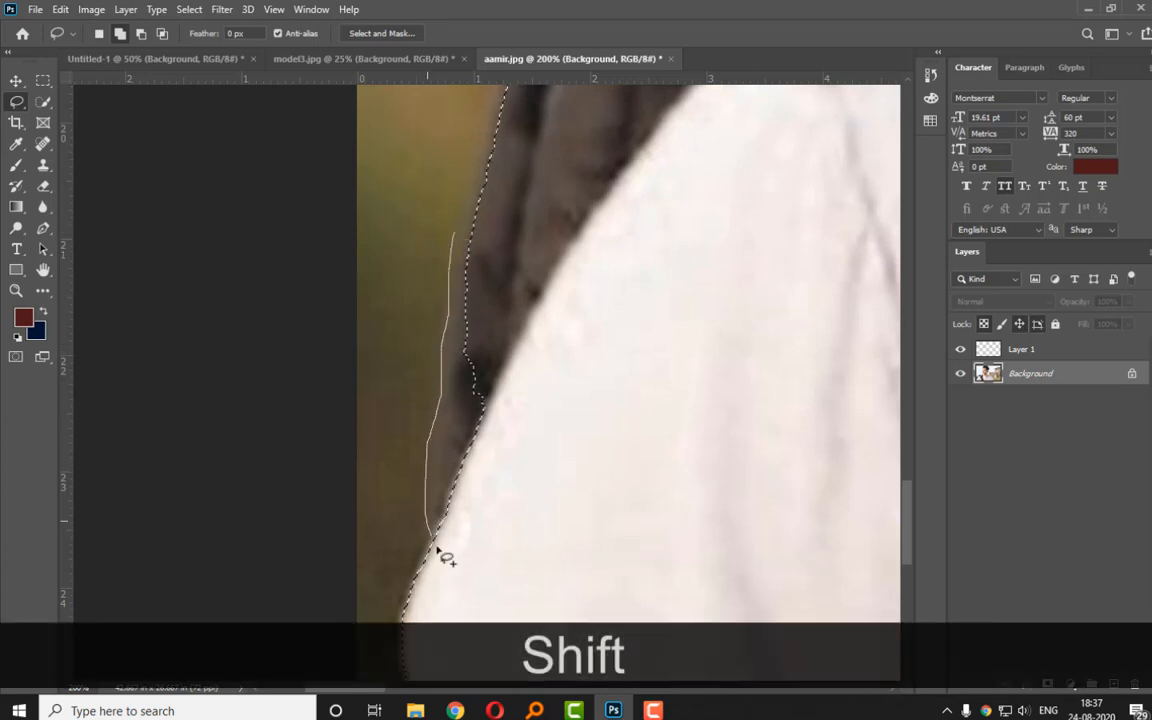
mouse_move(438, 550)
mouse_down()
mouse_move(523, 520)
mouse_move(575, 347)
mouse_up()
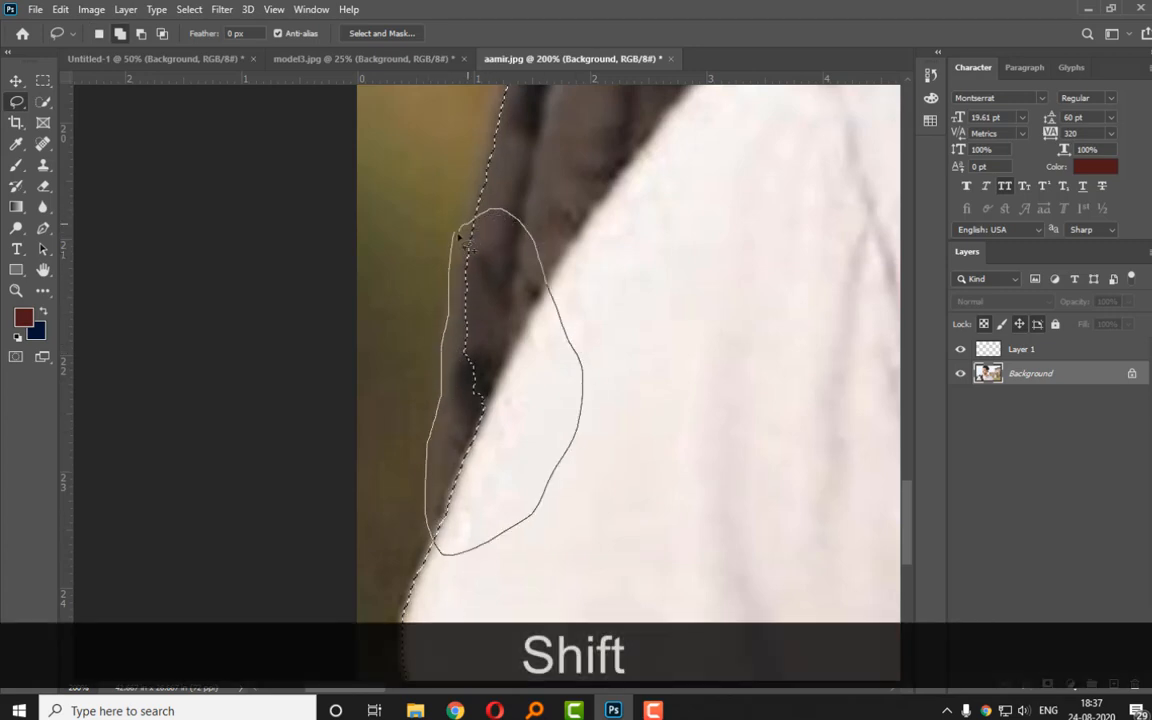
drag(552, 297, 589, 342)
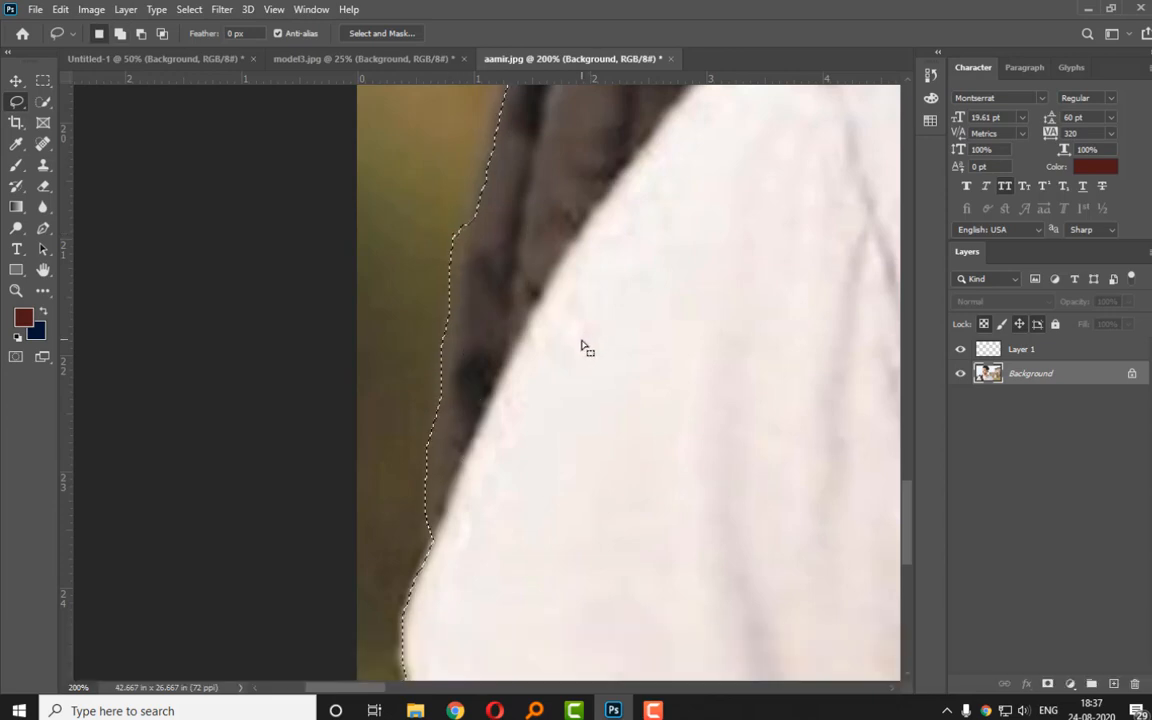
Add the small unselected spot where the backpack meets the shoulder with the Lasso, and check the outline around shoulder and head.
key(ctrl+minus)
key(ctrl+minus)
key(ctrl+minus)
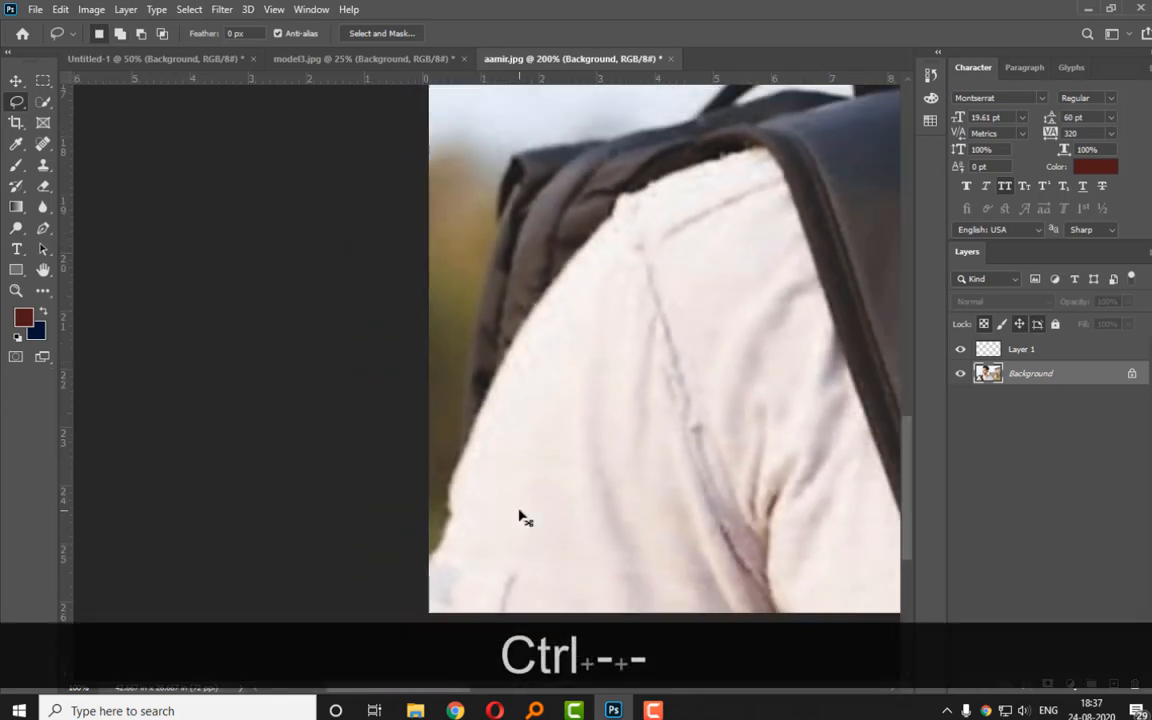
key(shift)
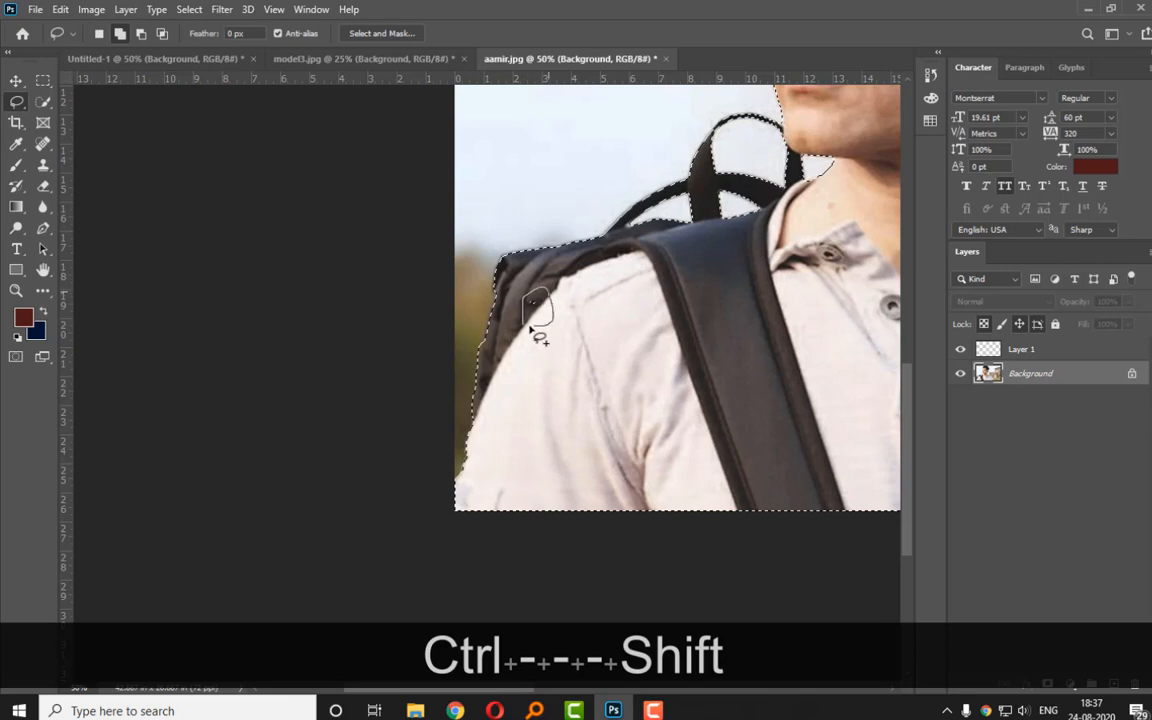
drag(531, 327, 532, 327)
key(space)
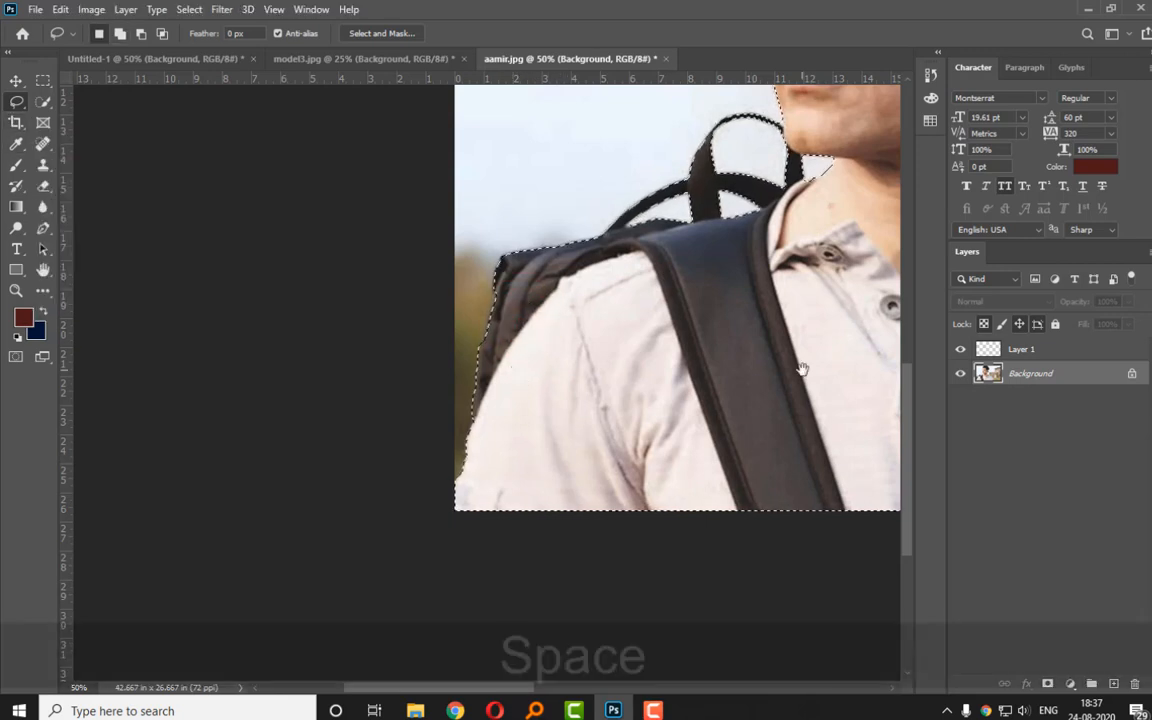
drag(802, 369, 495, 451)
drag(712, 392, 499, 465)
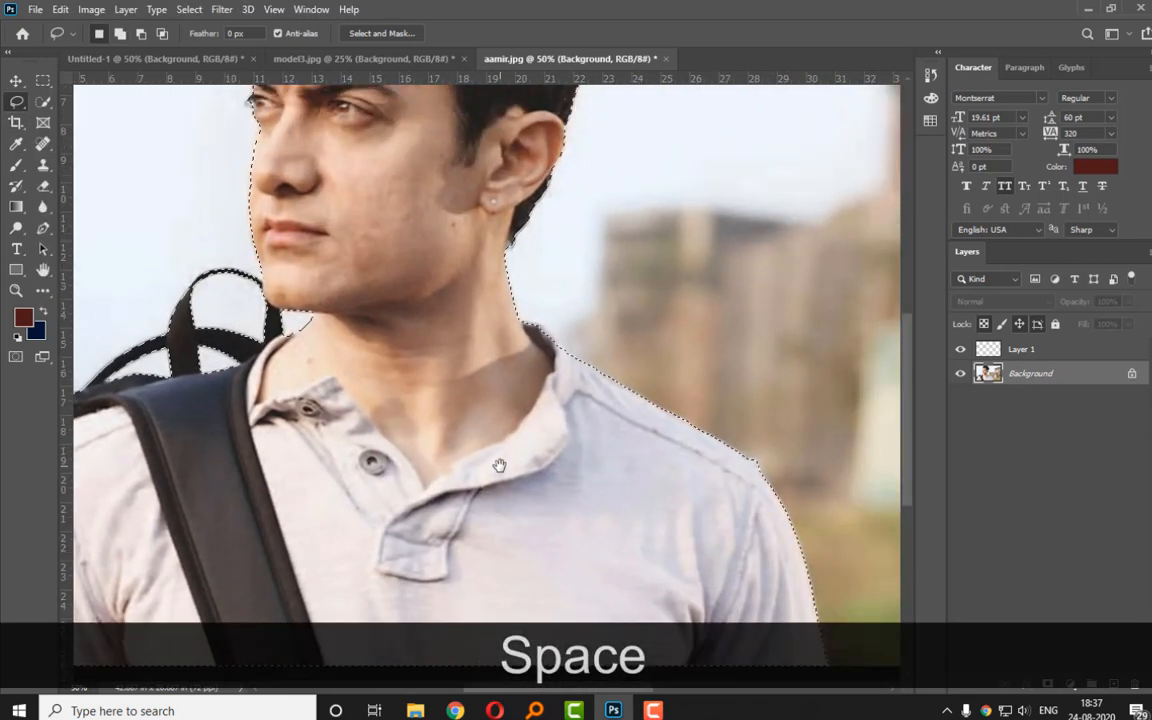
drag(522, 391, 558, 548)
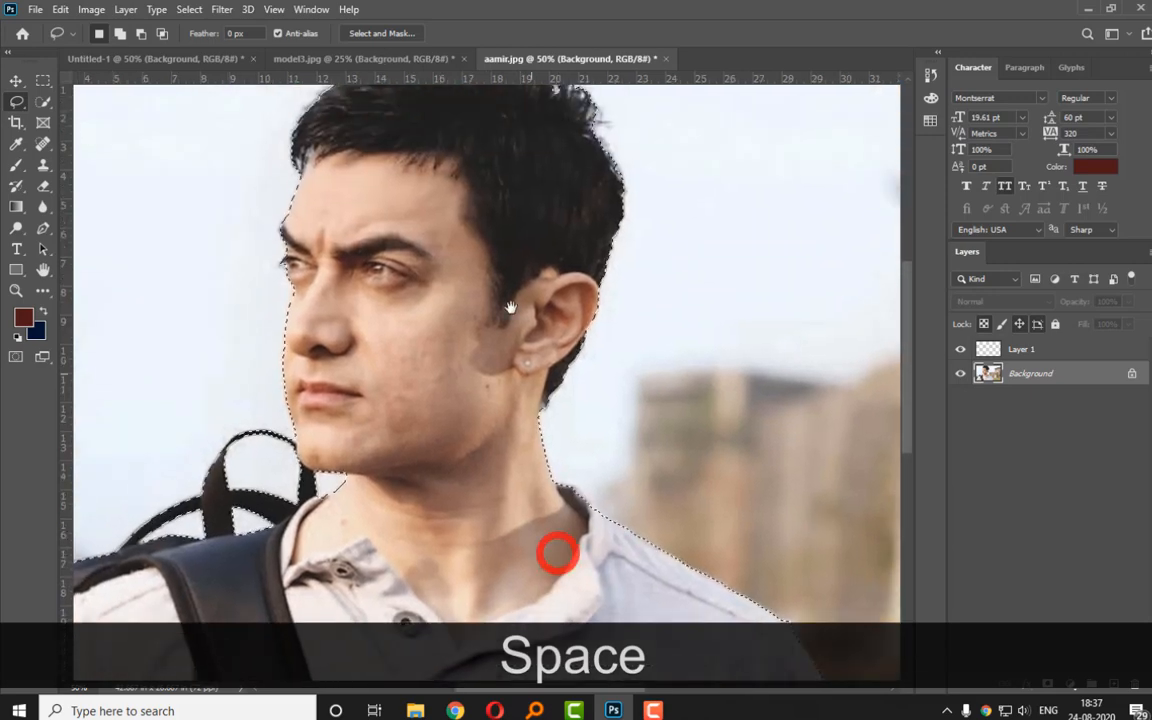
drag(510, 307, 572, 291)
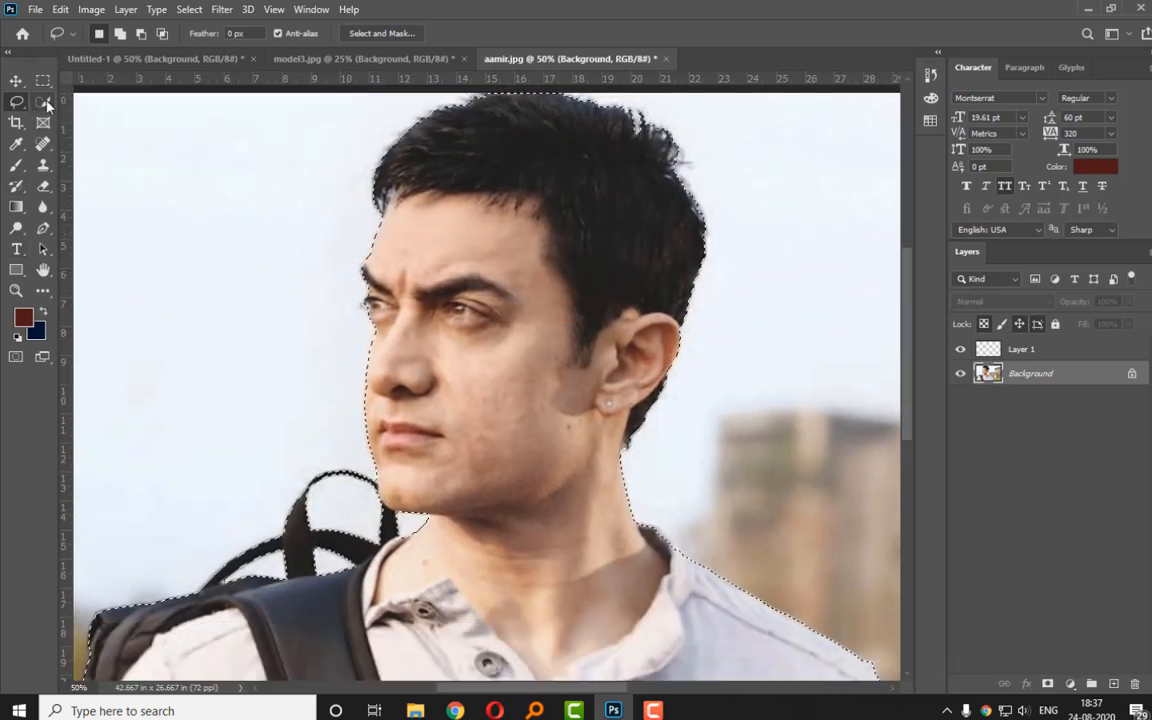
Reactivate the Quick Selection tool, switch to model3.jpg and open its selection in Select and Mask.
click(44, 102)
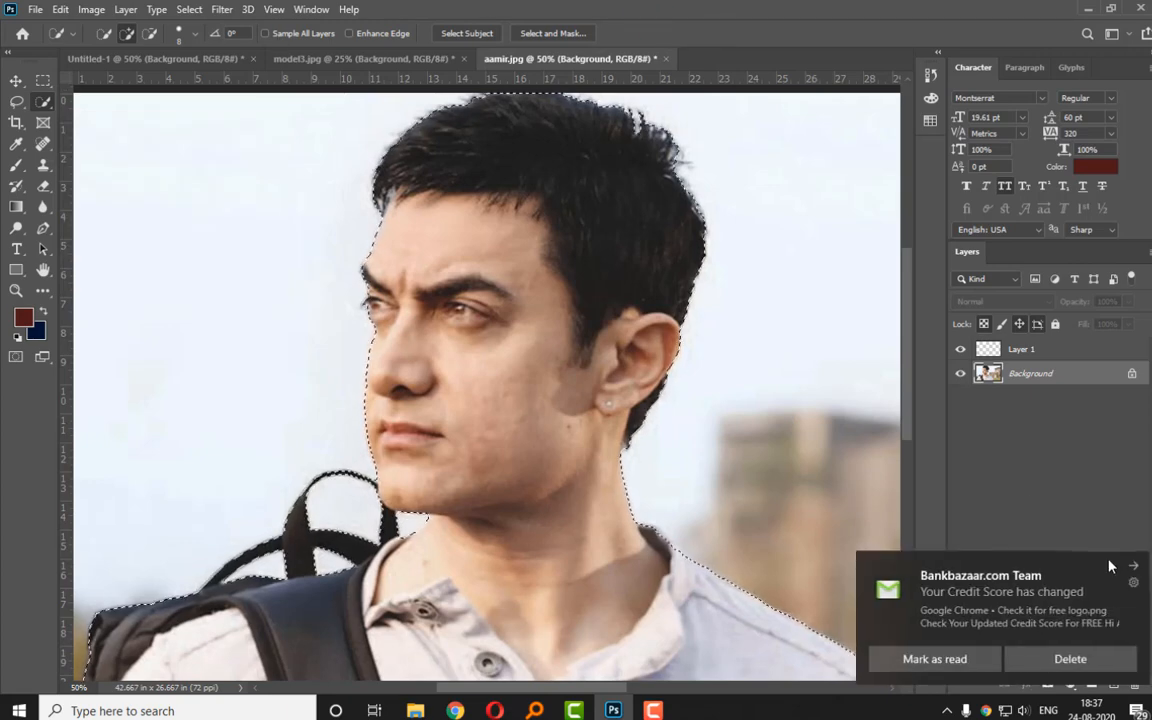
click(318, 59)
scroll(474, 287, up, 5)
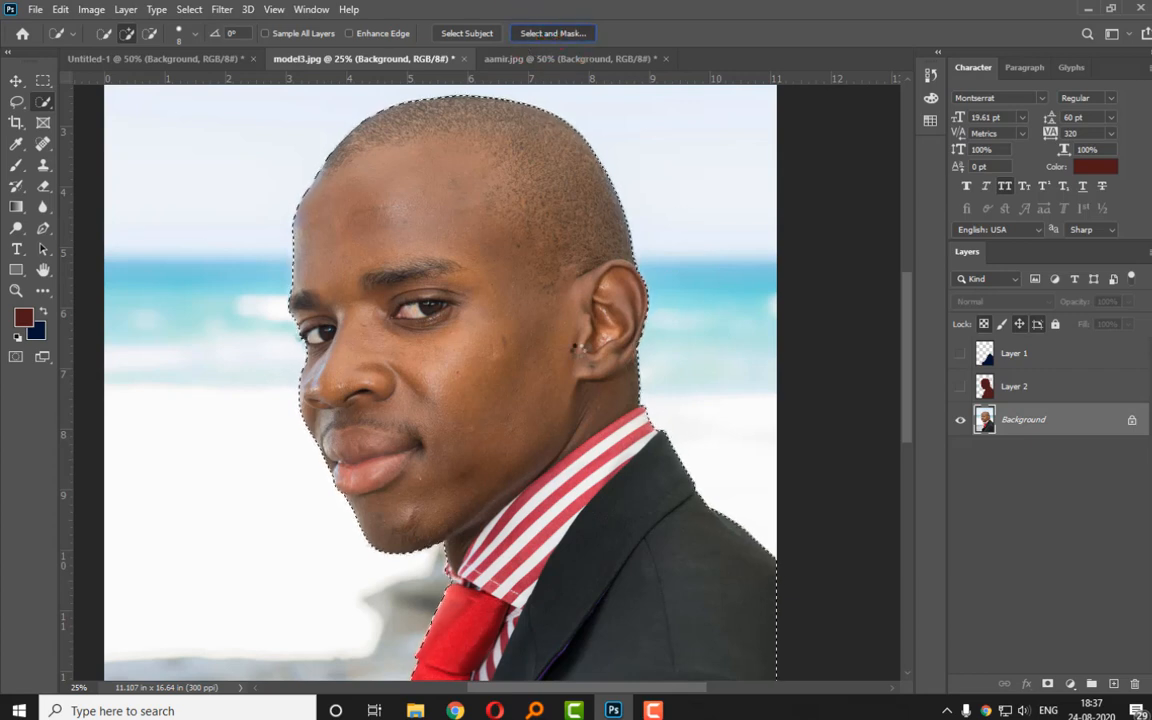
key(ctrl+alt+r)
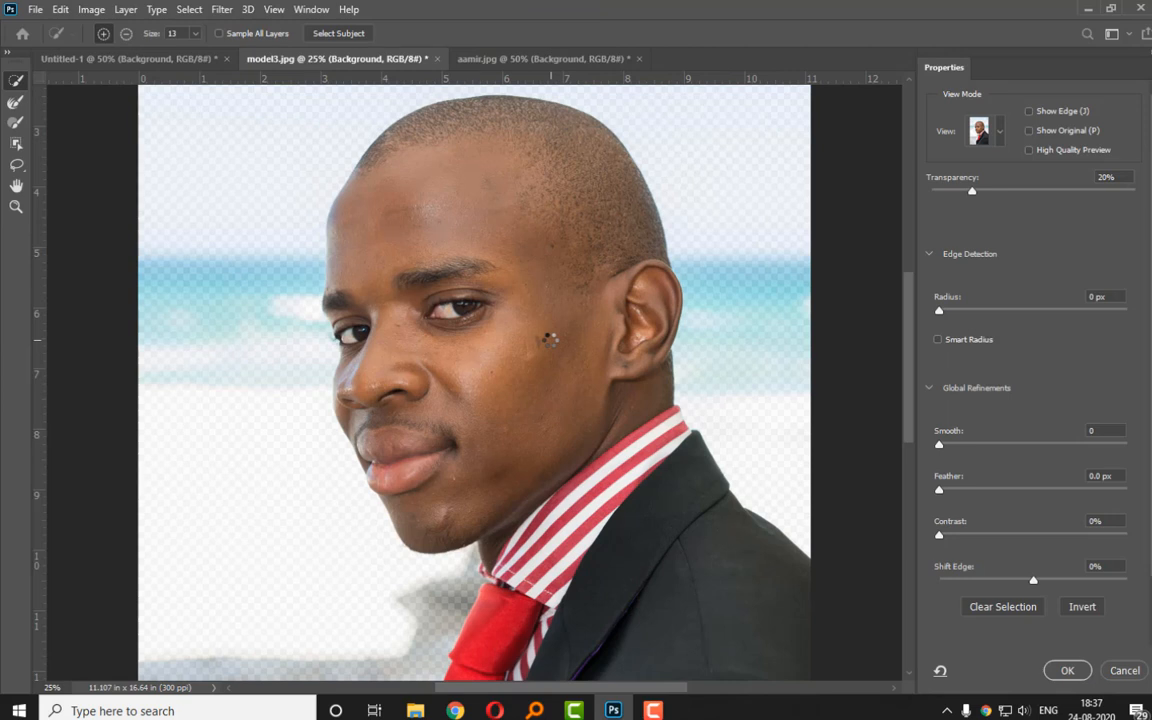
Preview the selection in the Overlay, On Black, Black & White and On Layers view modes, and keep Black & White.
click(1000, 135)
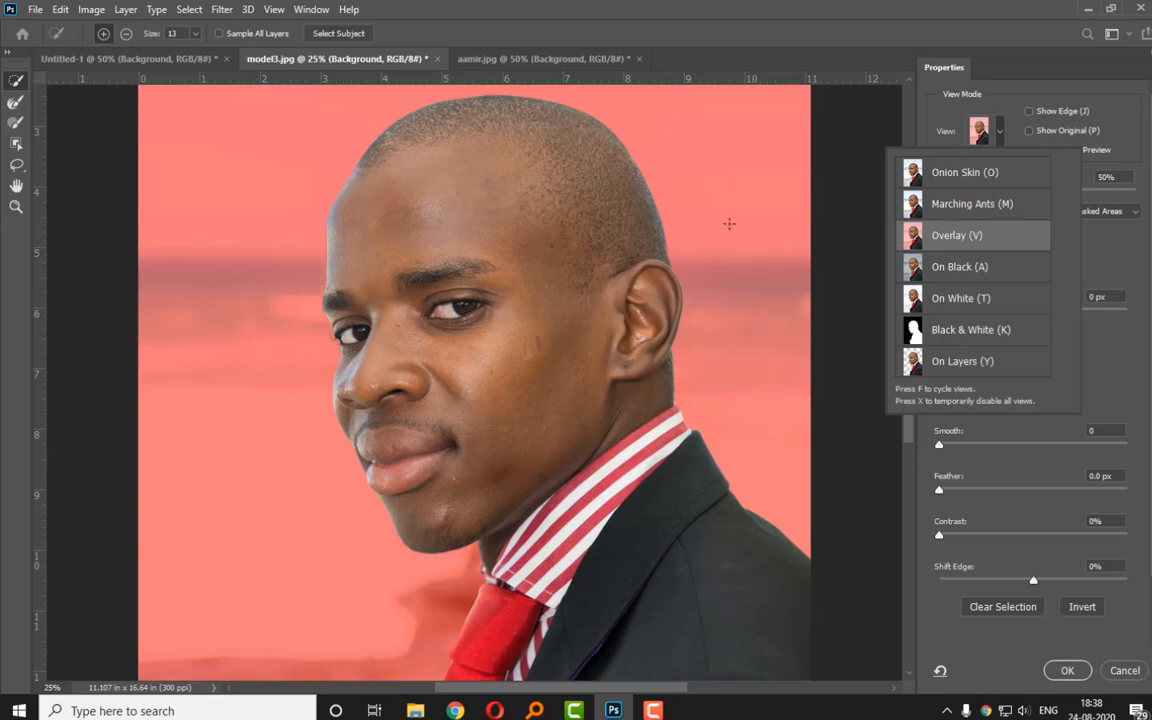
click(951, 277)
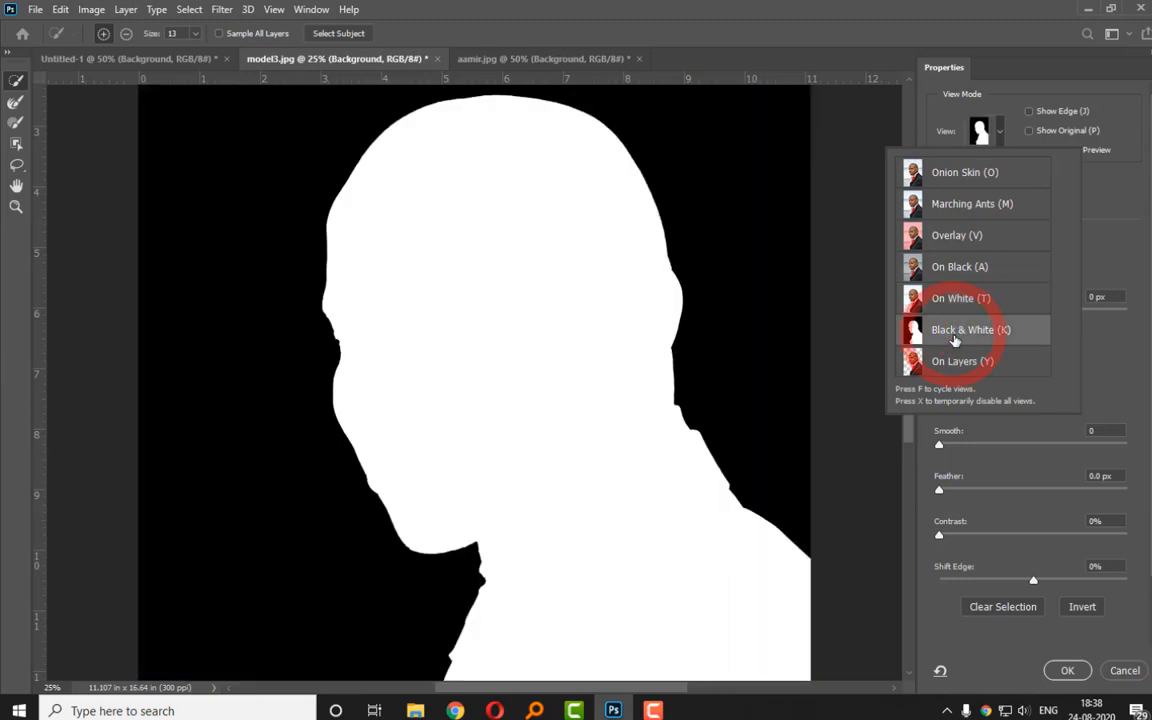
scroll(601, 373, down, 5)
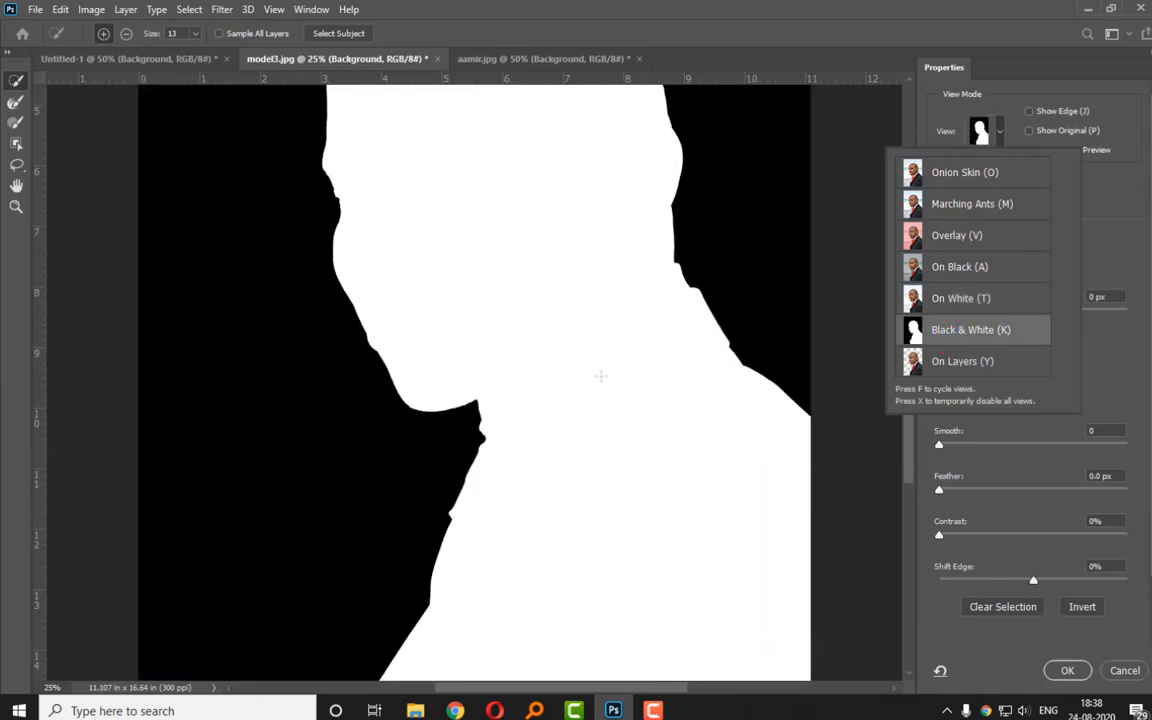
scroll(601, 376, up, 4)
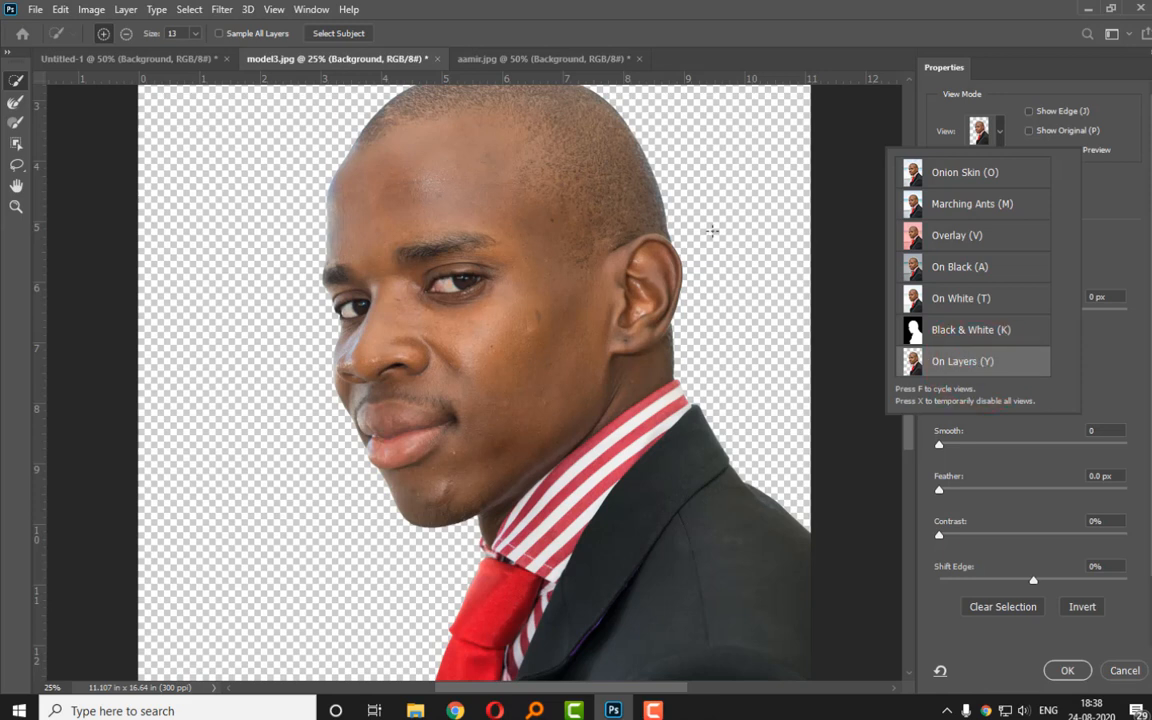
click(958, 331)
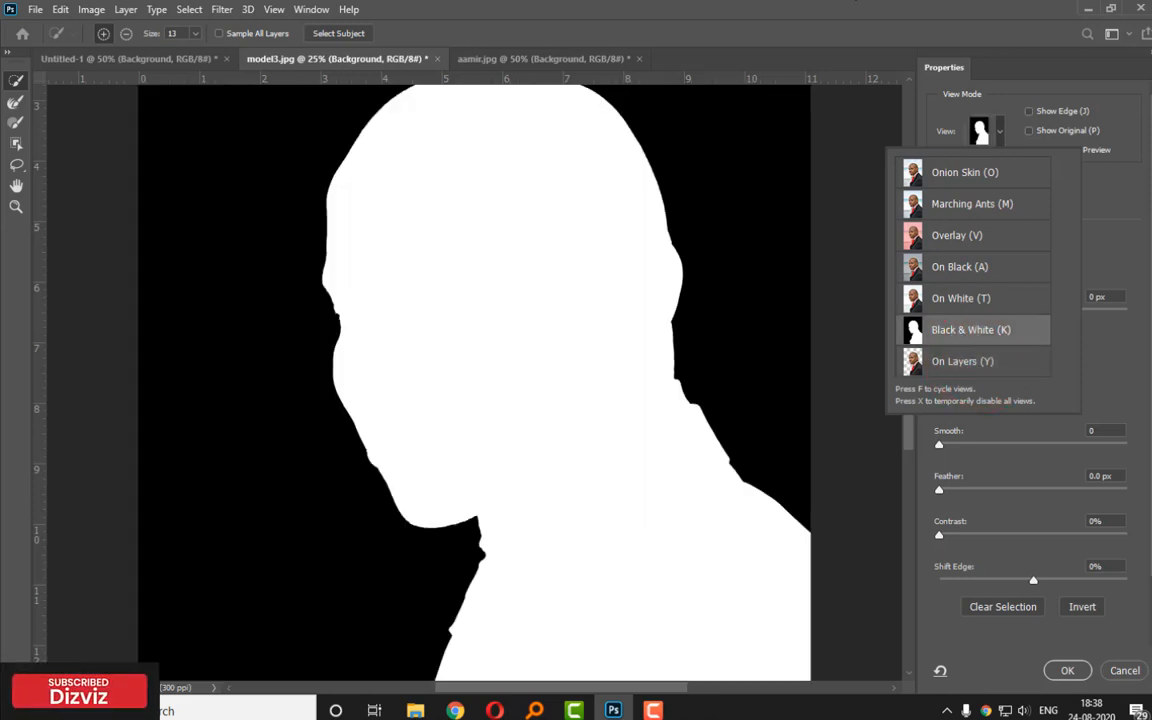
click(840, 190)
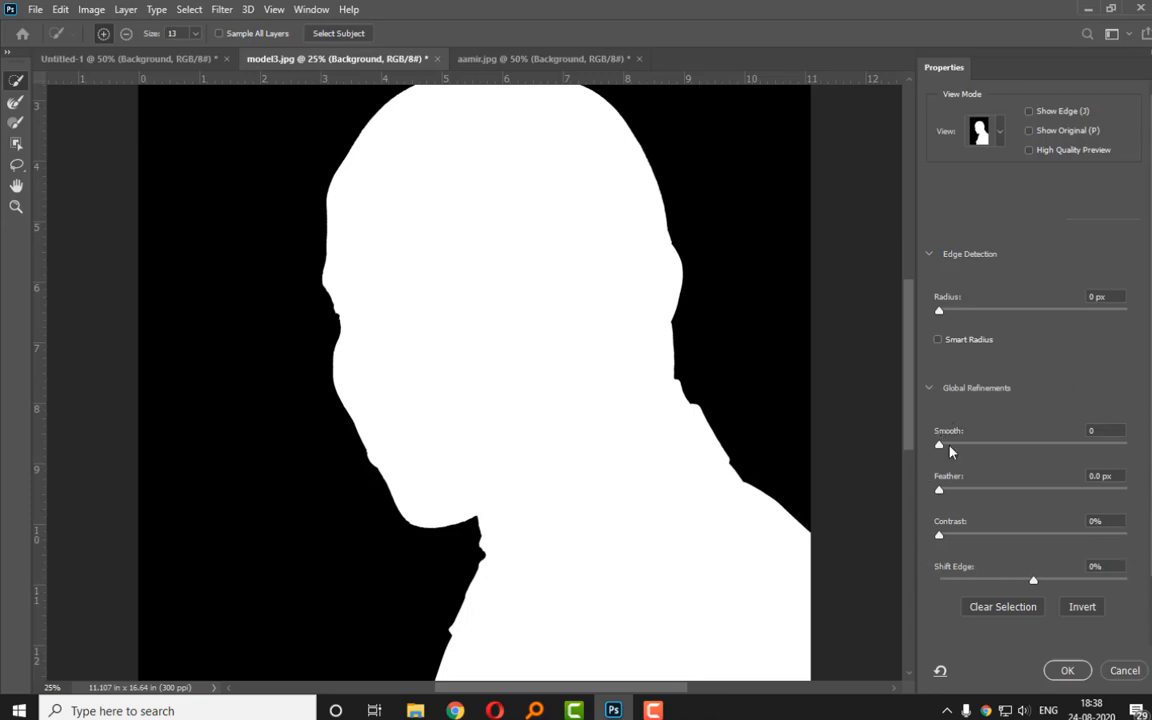
key(ctrl+equal)
key(ctrl+equal)
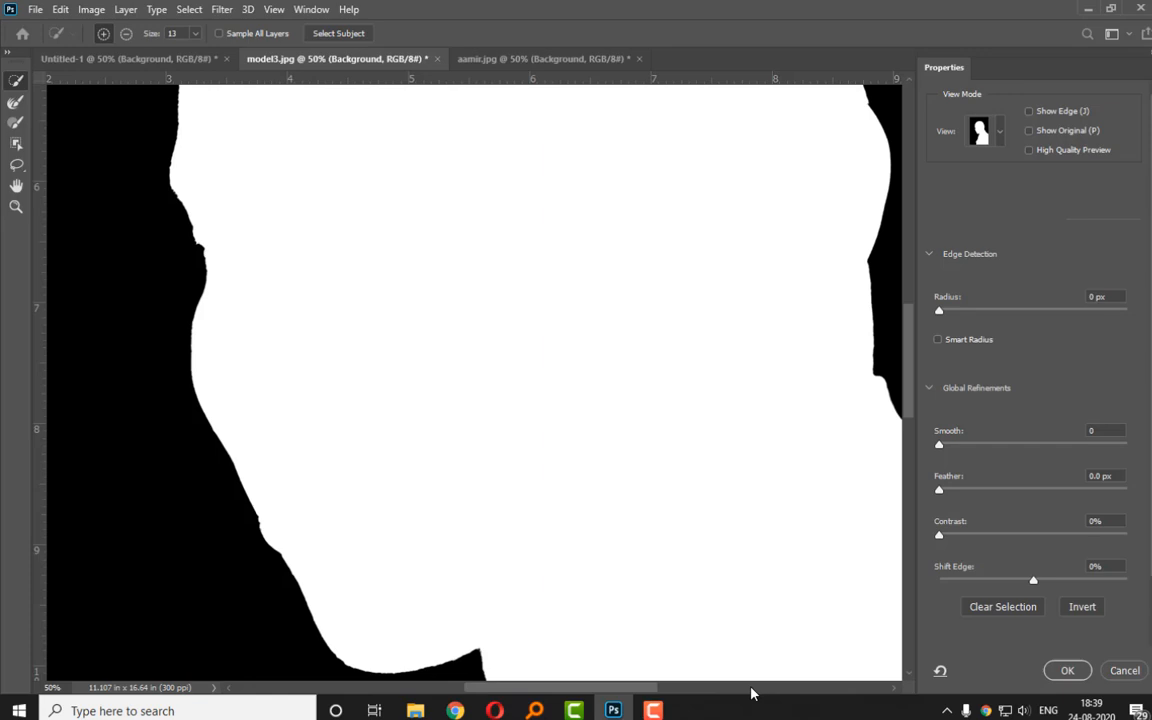
Check the network connection and the Google Meet call in Opera, and return to the full model3.jpg mask in Photoshop.
click(1005, 713)
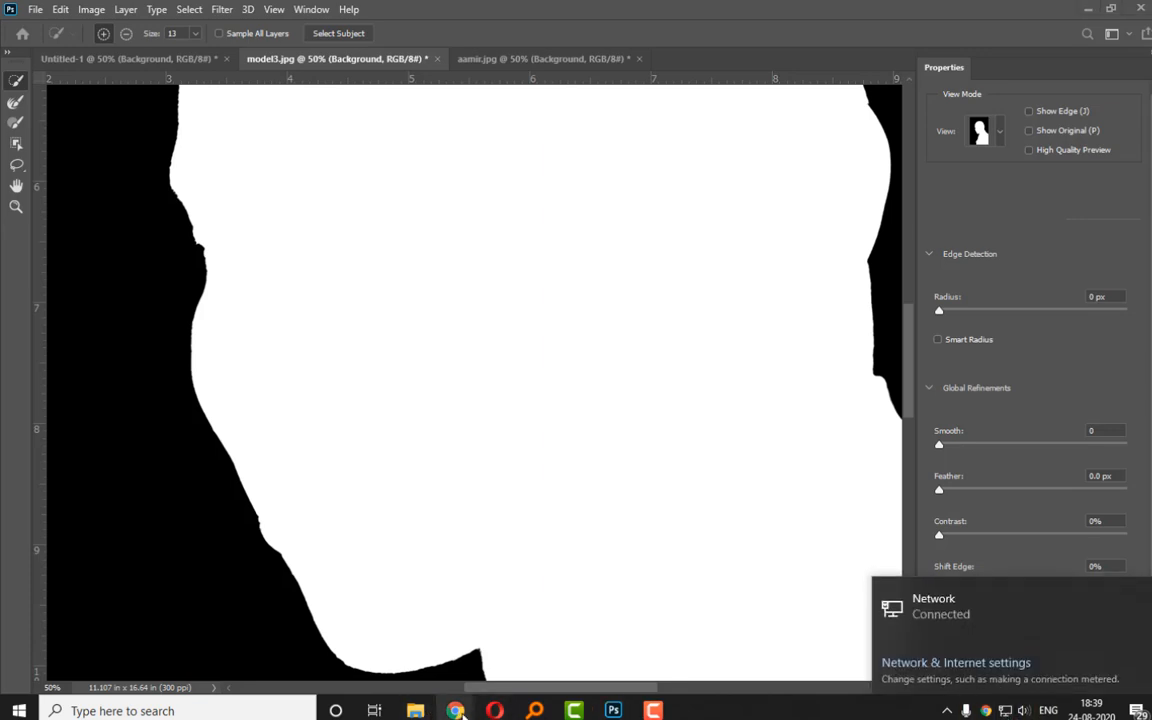
click(494, 710)
click(453, 662)
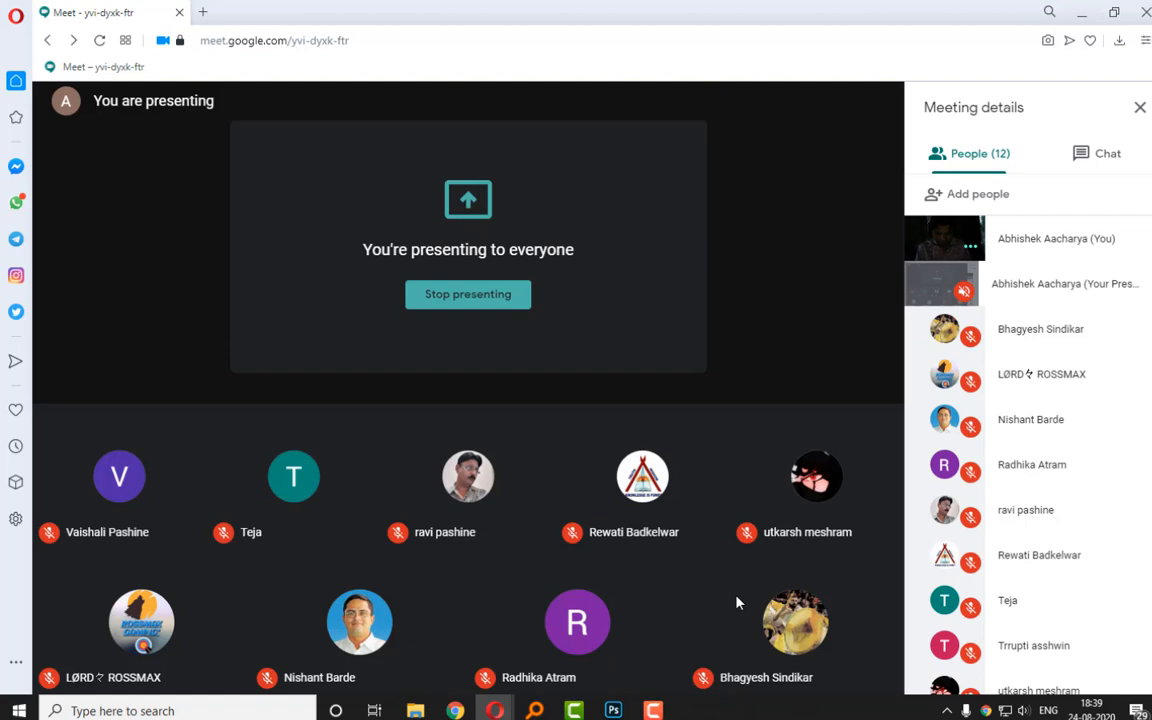
click(660, 710)
click(320, 80)
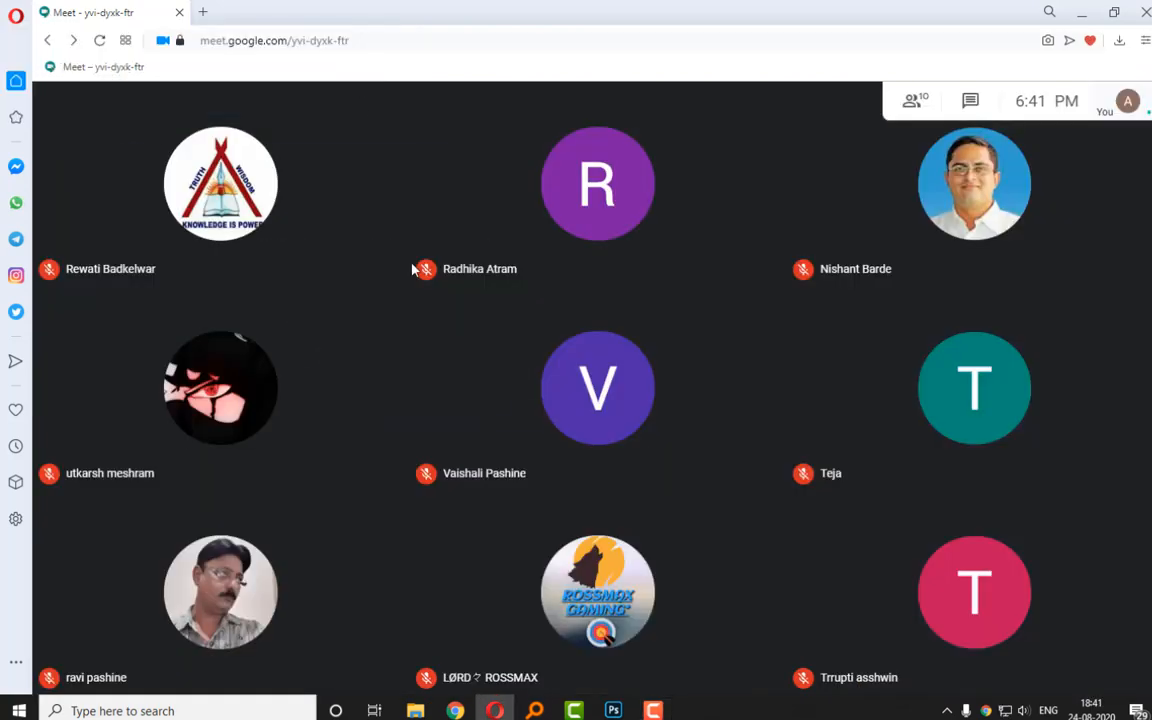
click(613, 710)
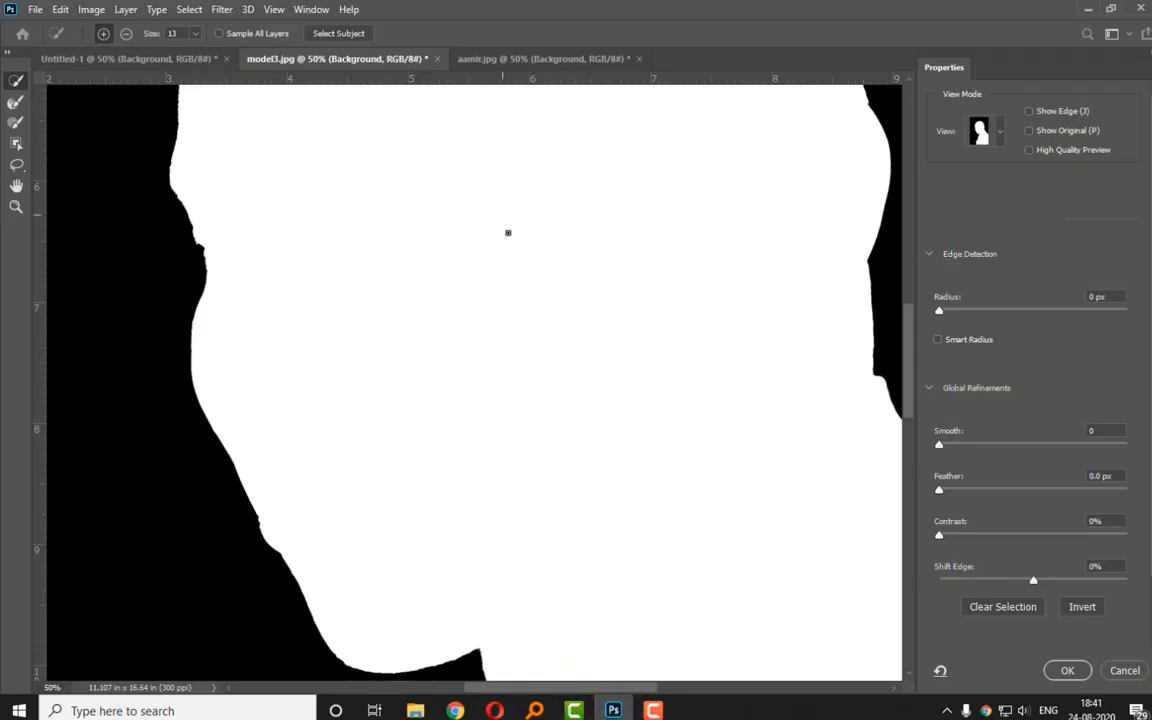
key(ctrl+minus)
key(ctrl+minus)
key(ctrl+minus)
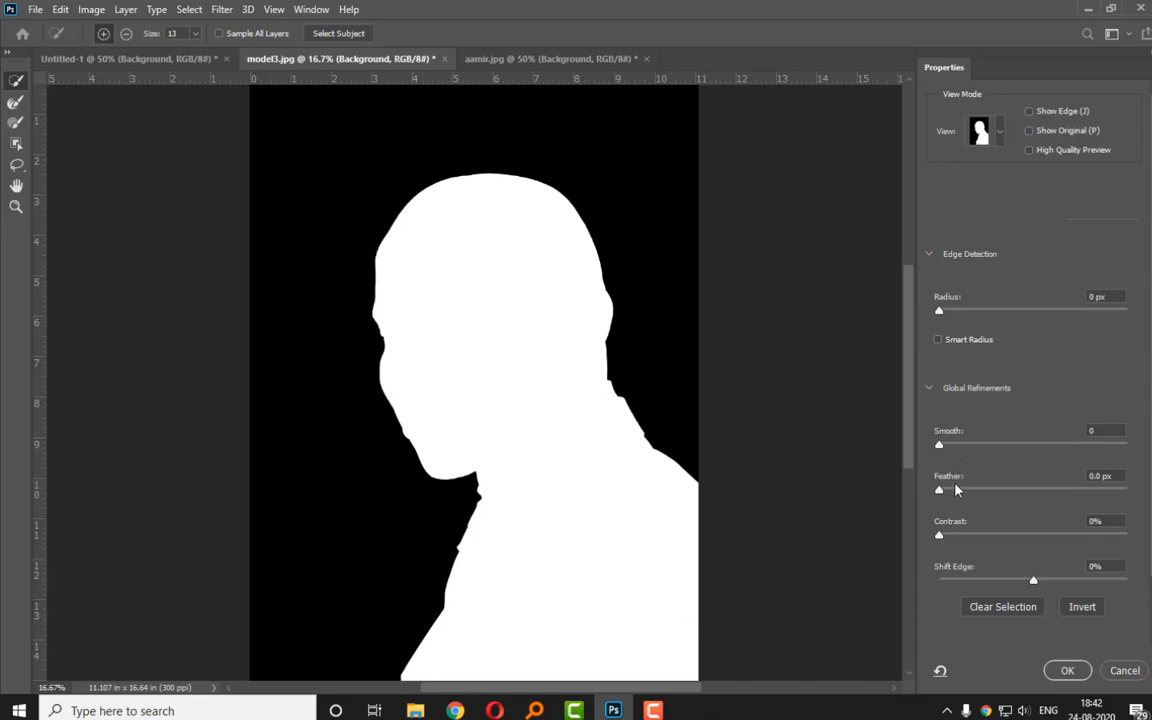
click(966, 435)
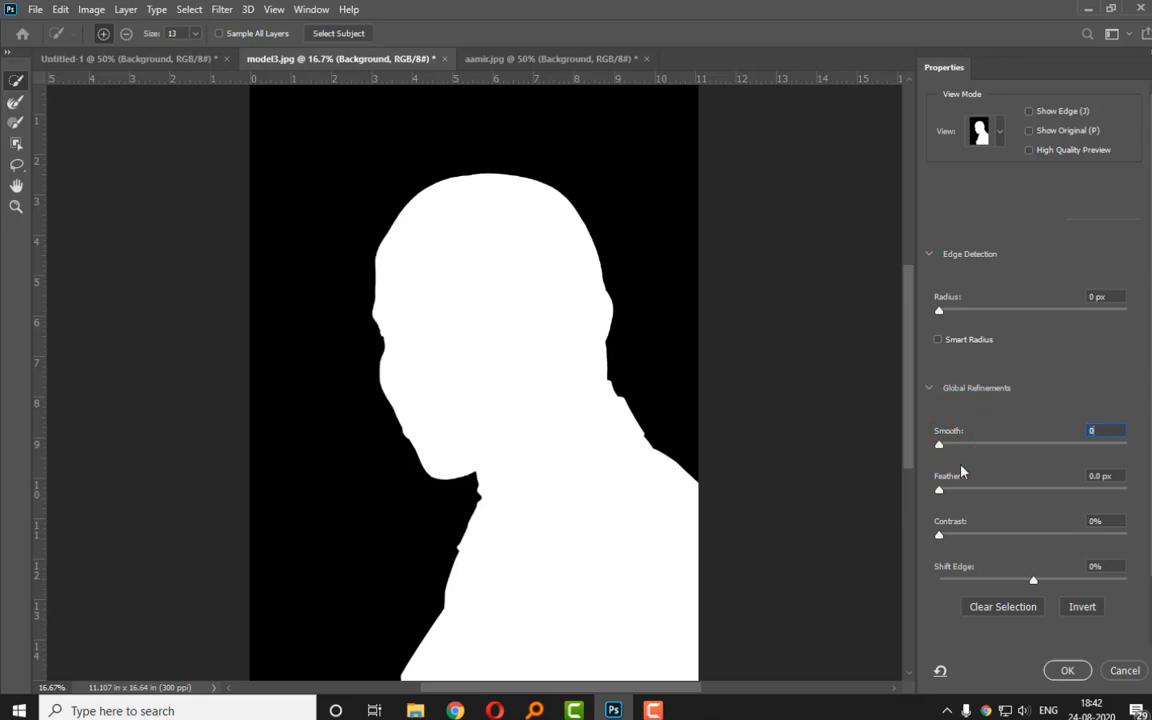
click(940, 528)
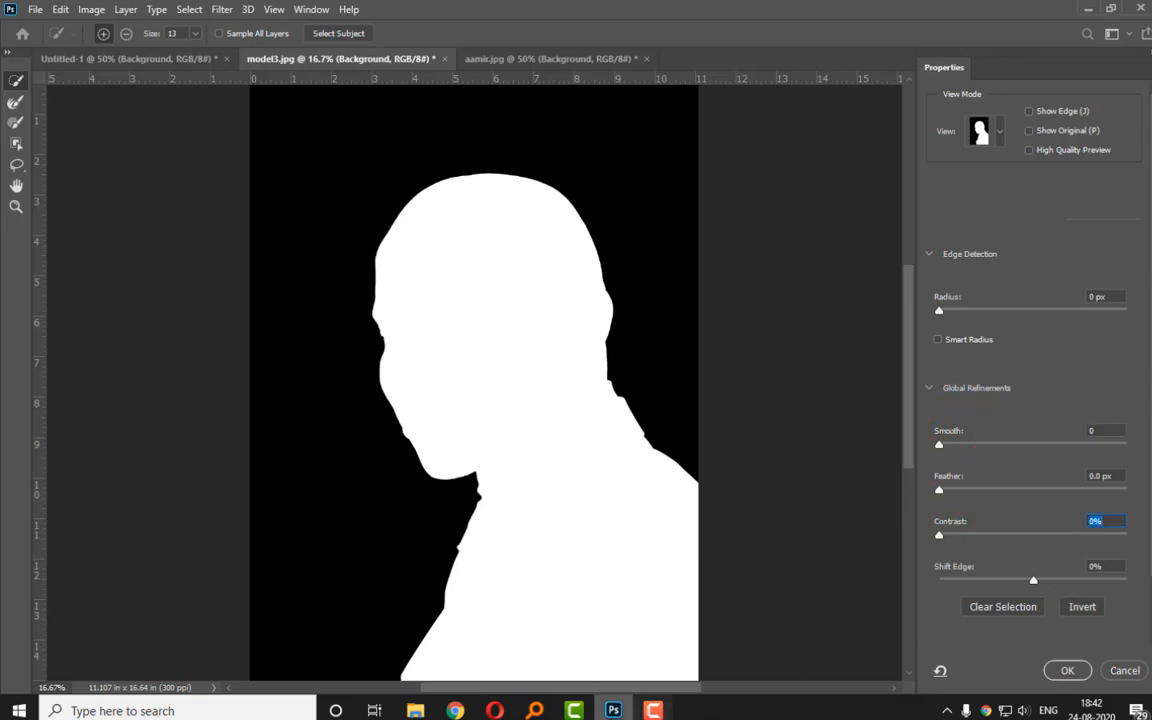
Present the entire screen in the Google Meet call in Opera, and return to the model3.jpg mask in Photoshop.
click(494, 710)
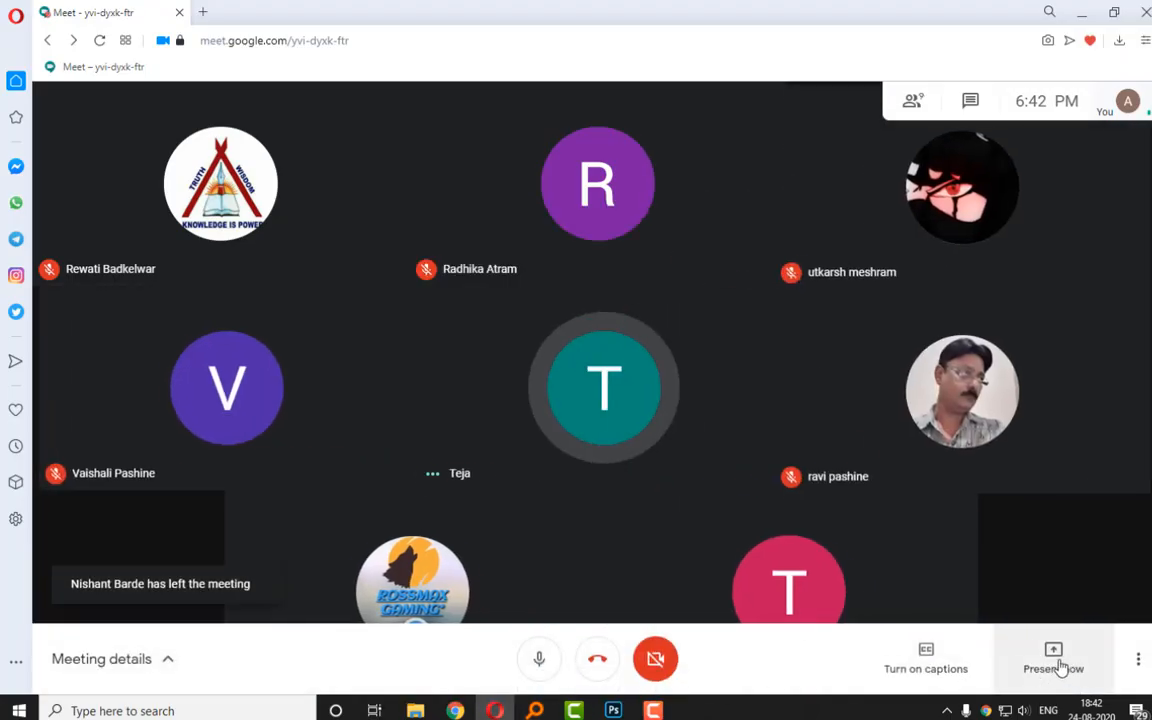
click(1055, 660)
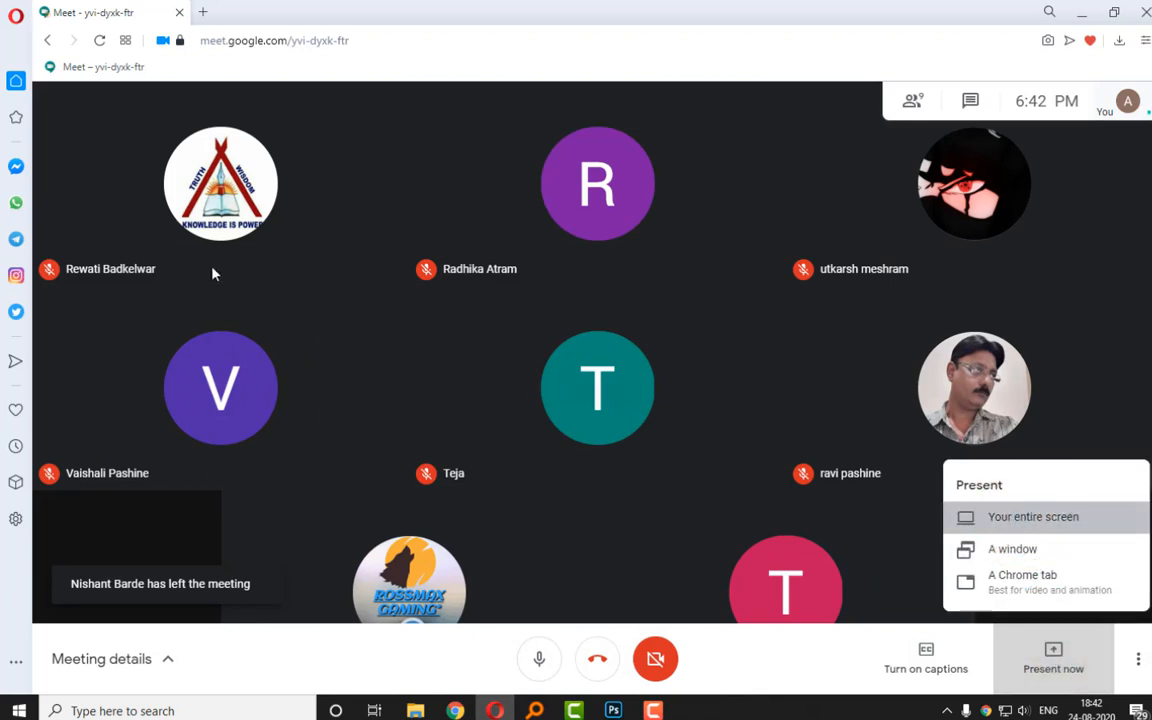
double_click(450, 224)
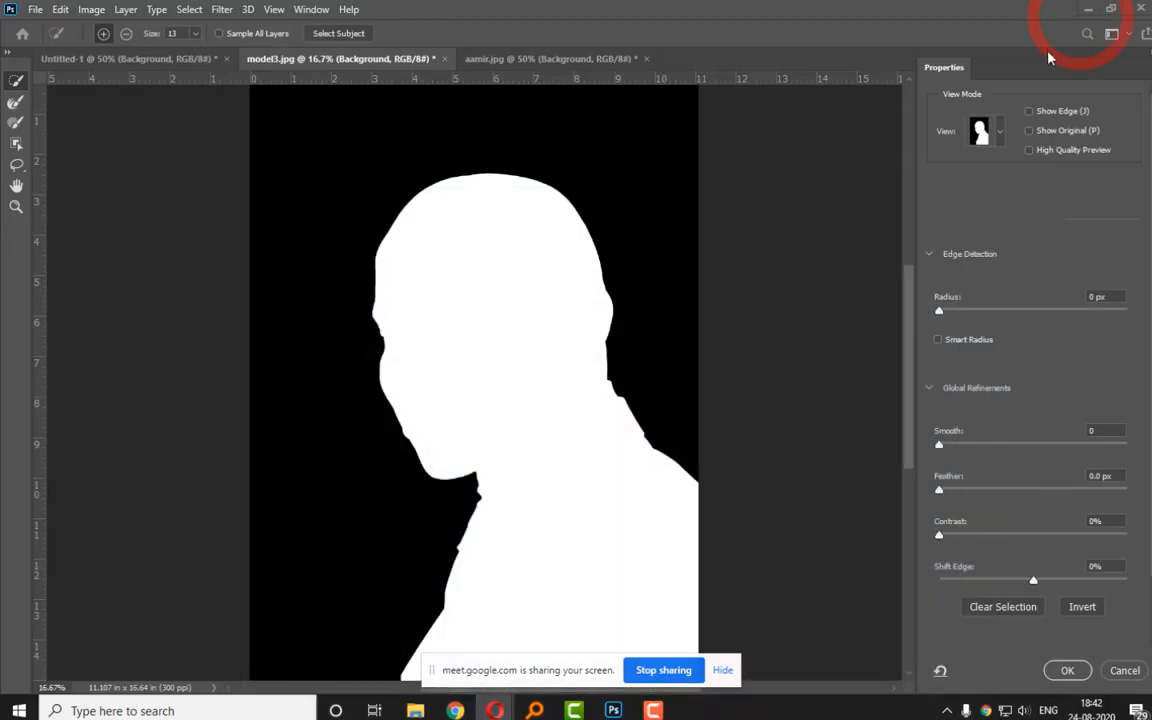
click(1081, 12)
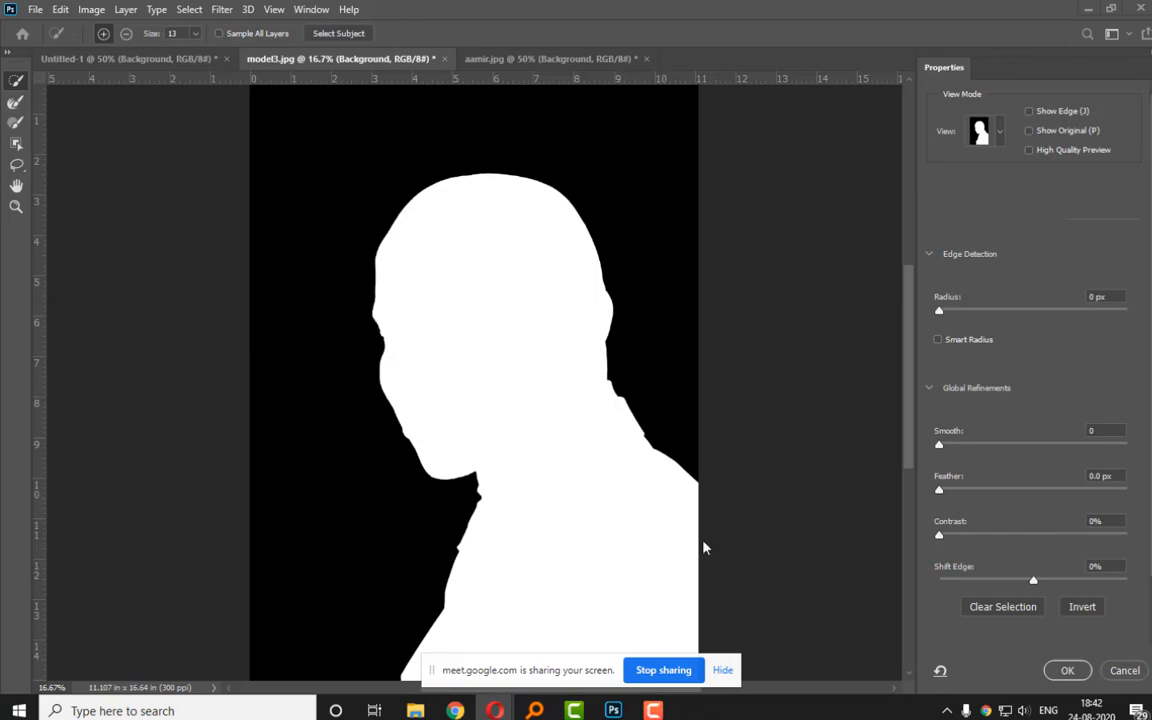
click(722, 670)
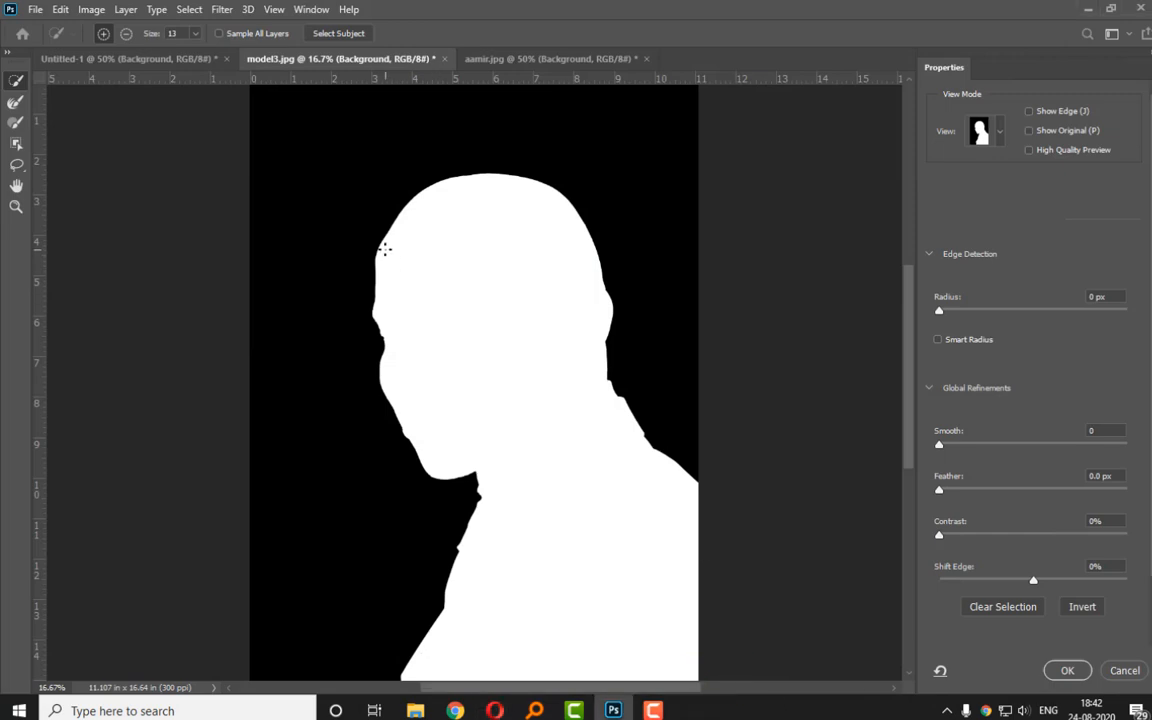
Check the running capture in the screen recorder, and return to the enlarged model3.jpg mask in Photoshop.
key(ctrl+equal)
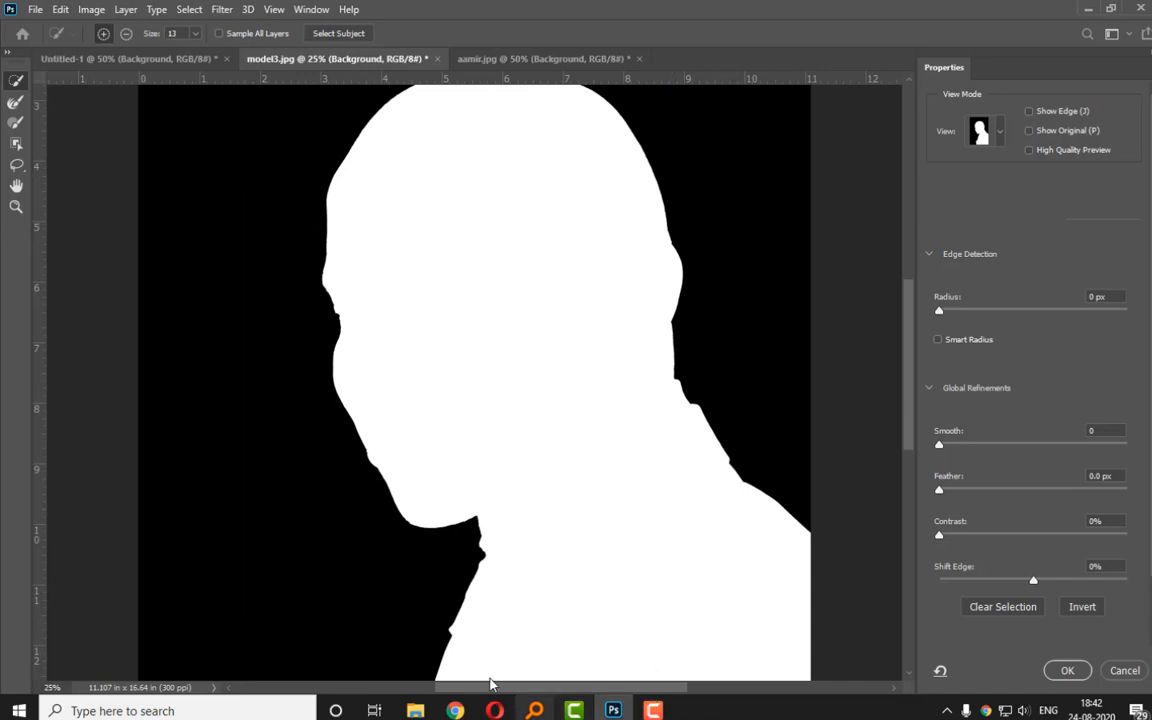
click(653, 710)
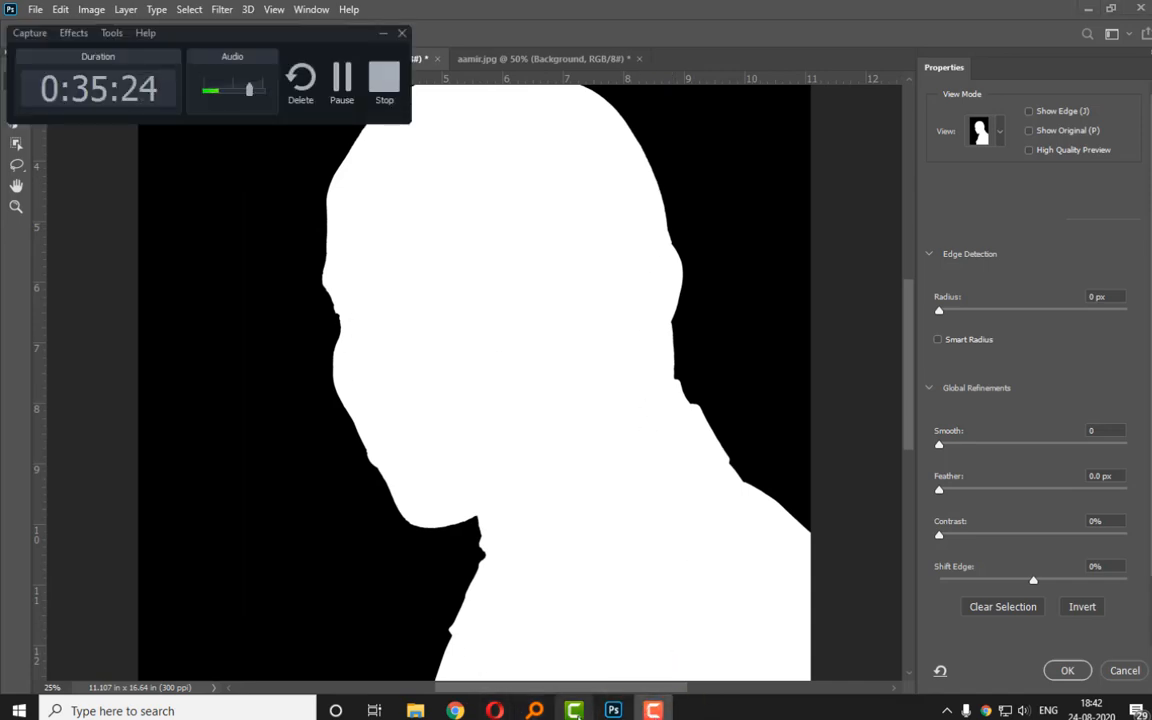
click(613, 710)
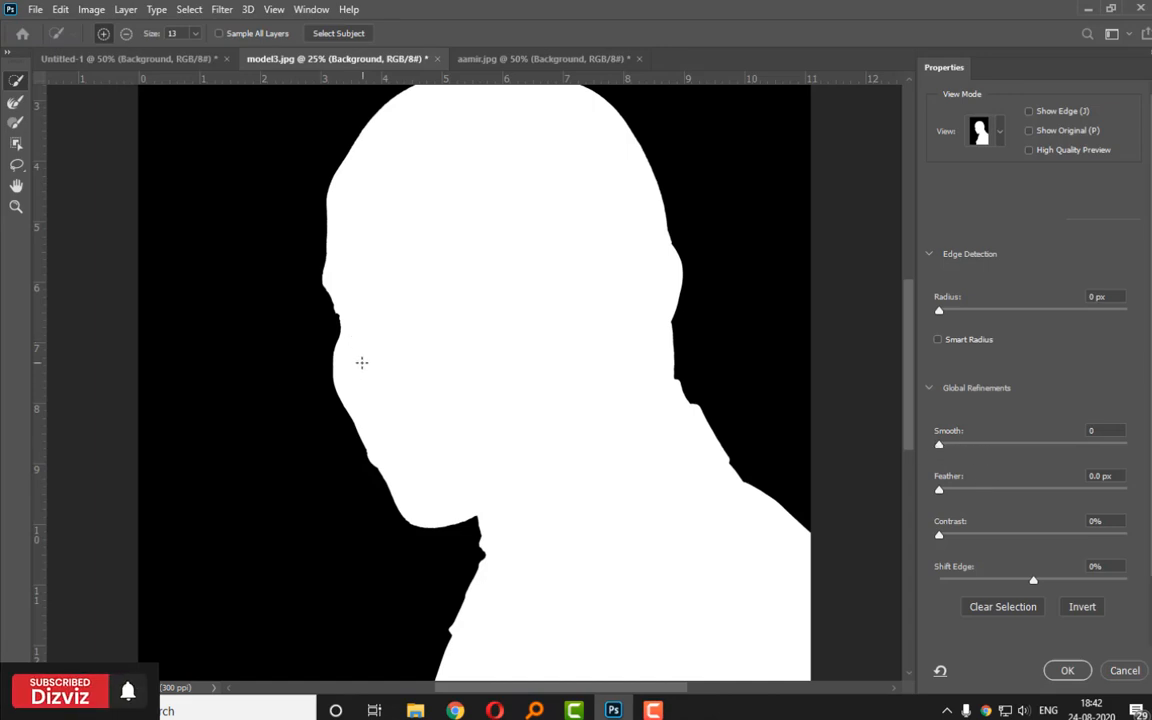
Examine the mask edge at the chin and collar at 100% magnification.
key(ctrl+equal)
key(ctrl+equal)
drag(329, 566, 427, 198)
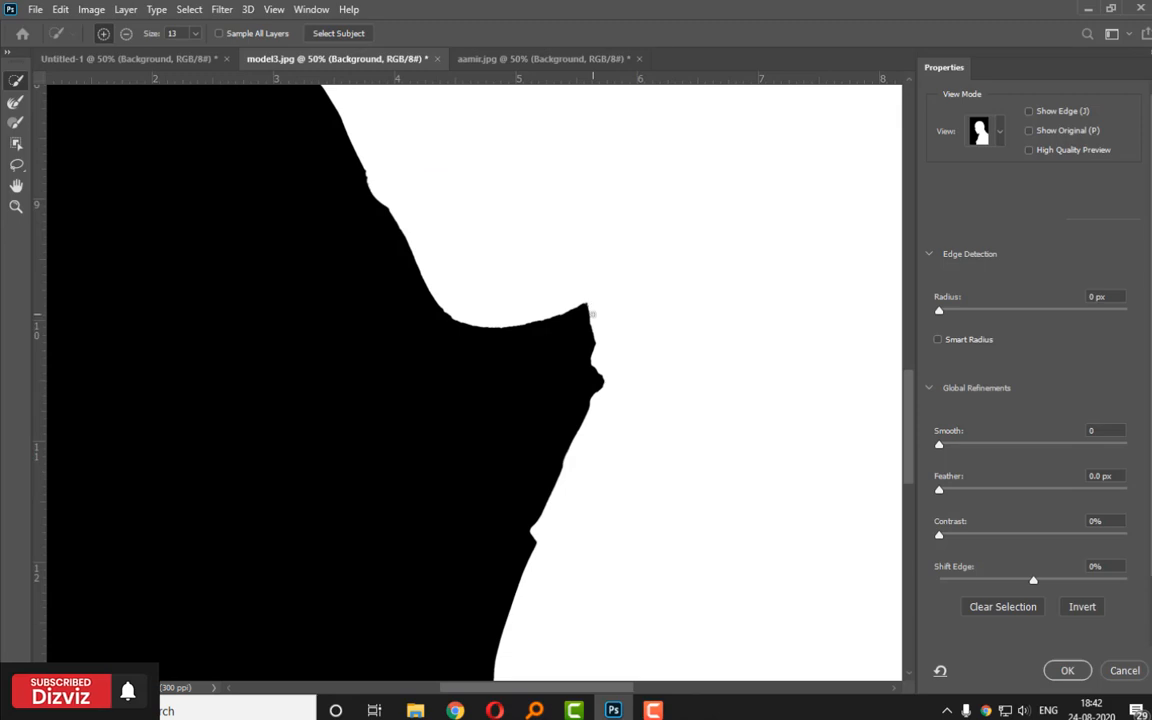
key(ctrl+equal)
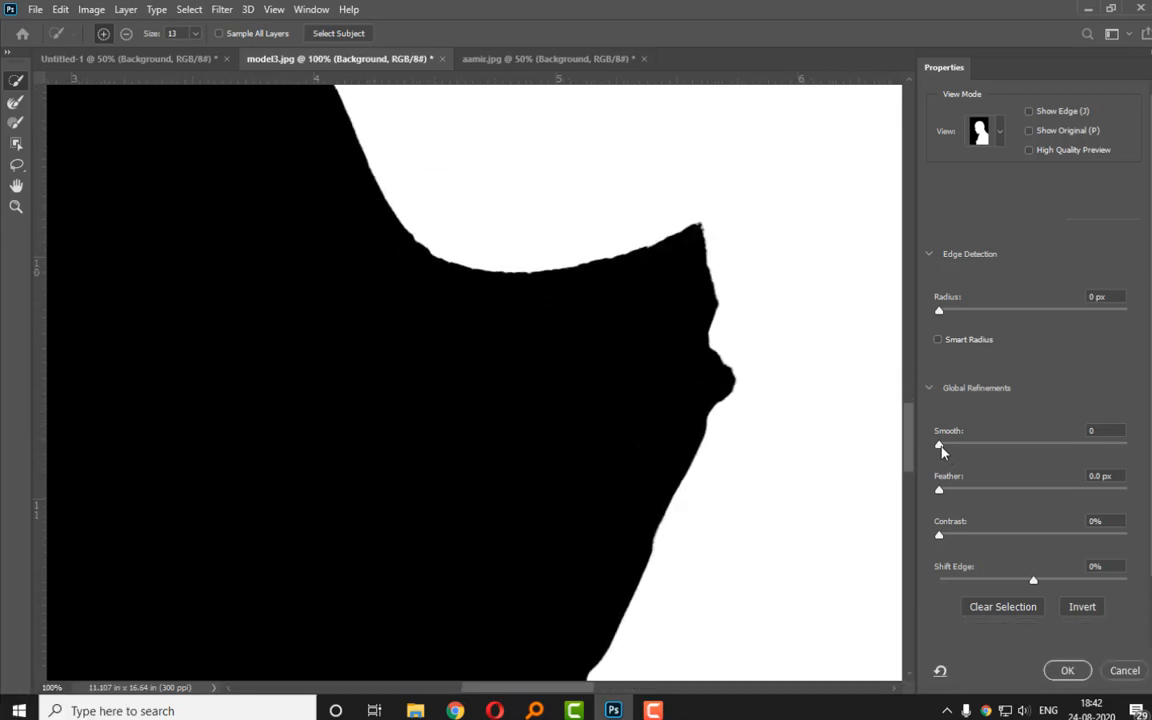
Switch to Opera, admit the waiting participant to the Google Meet call, and return to Photoshop.
mouse_move(494, 710)
click(458, 641)
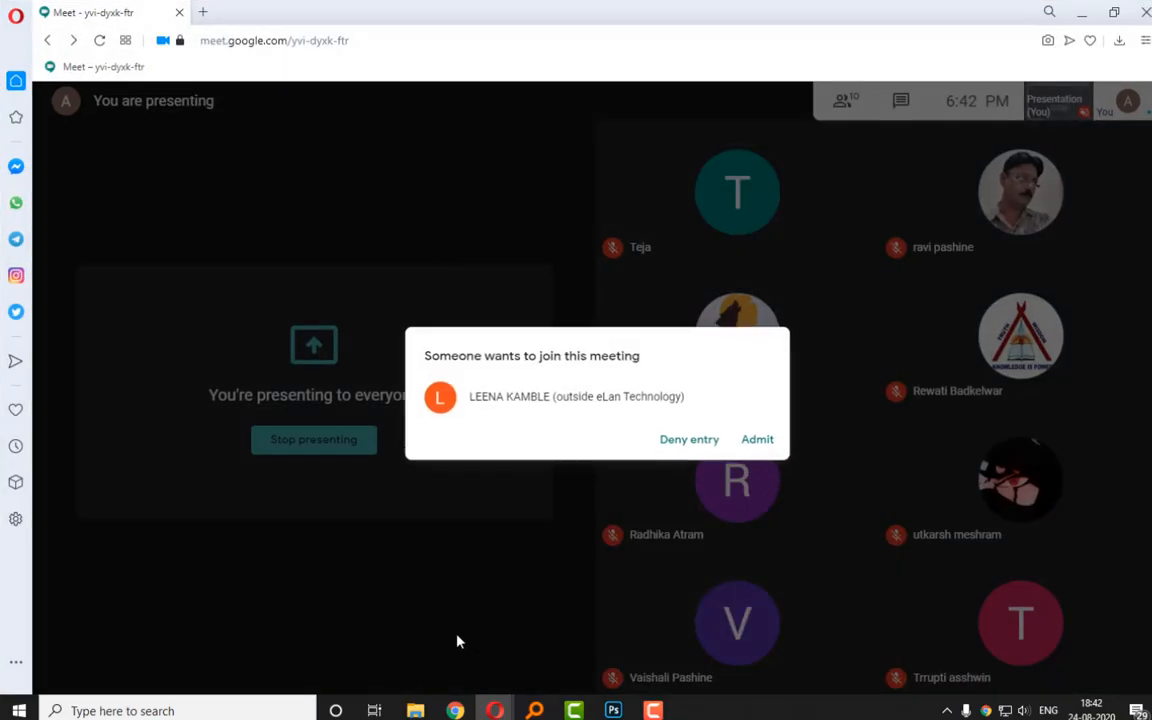
click(766, 435)
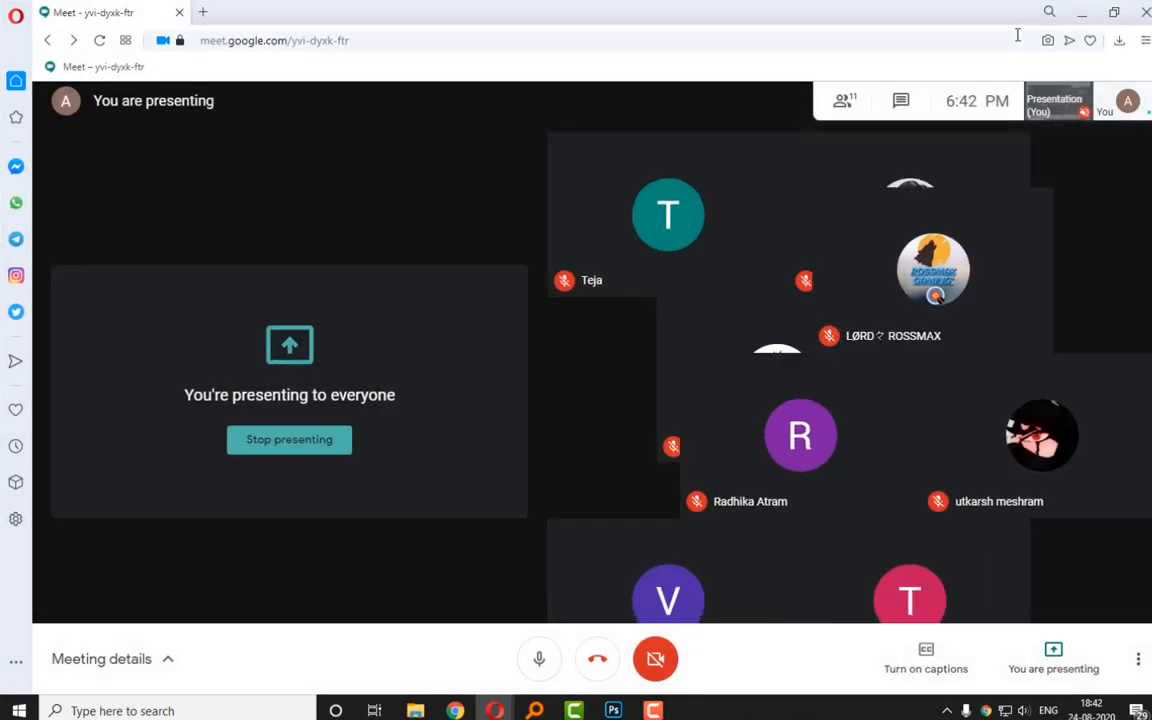
click(1081, 12)
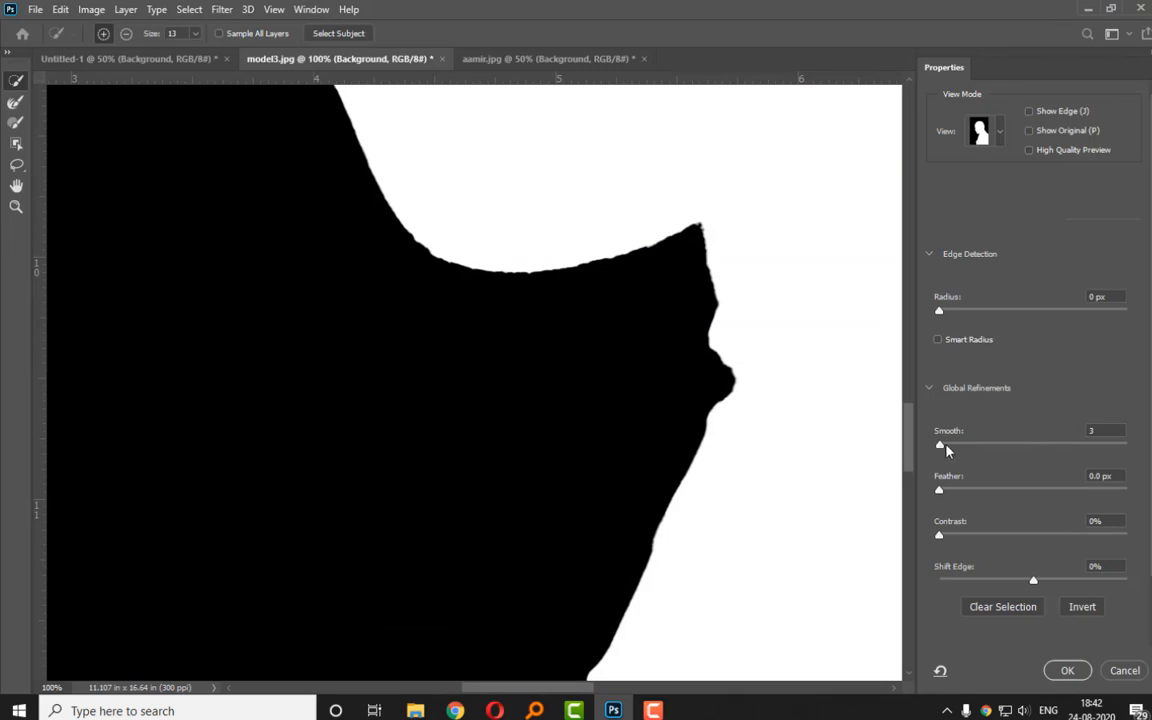
Set the Smooth refinement of the selection edge to 21.
drag(945, 447, 969, 449)
click(969, 447)
drag(978, 447, 978, 444)
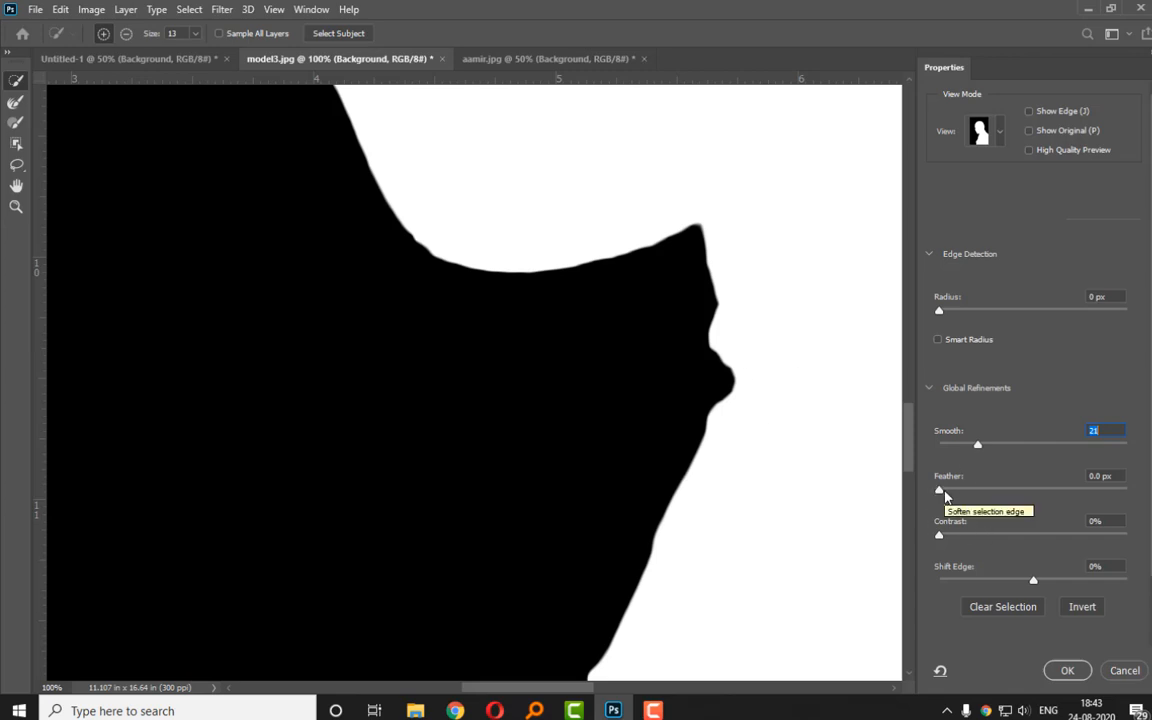
Try Feather values of 9.8 px and 2 px on the selection edge, and settle on 1 px.
drag(944, 495, 957, 498)
click(1011, 489)
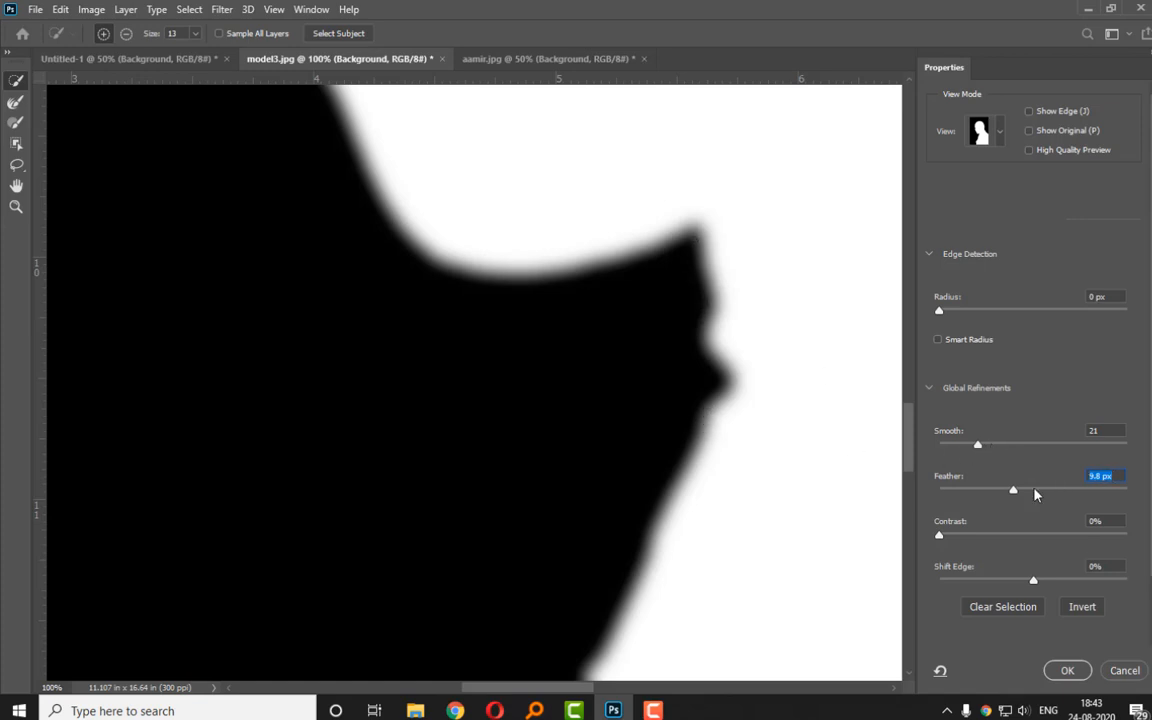
text(2)
key(Return)
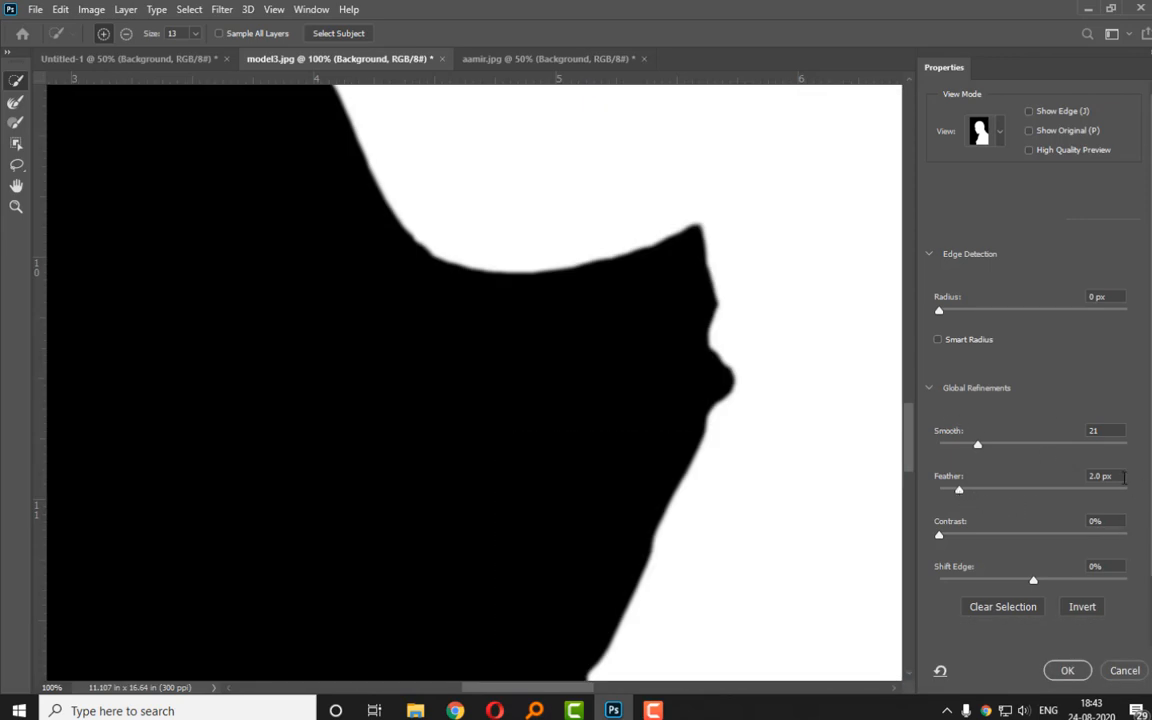
text(1)
key(Return)
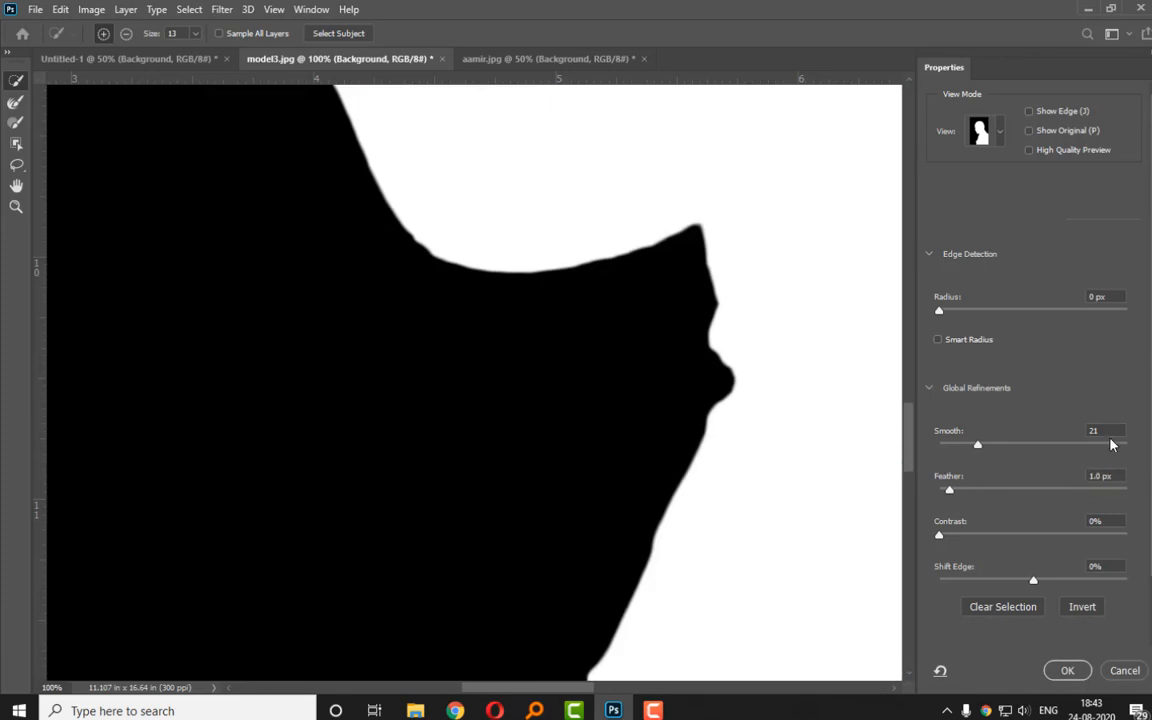
Set Smooth to 15 and preview the selection in the Marching Ants view mode.
click(1083, 432)
text(15)
key(Return)
click(1001, 133)
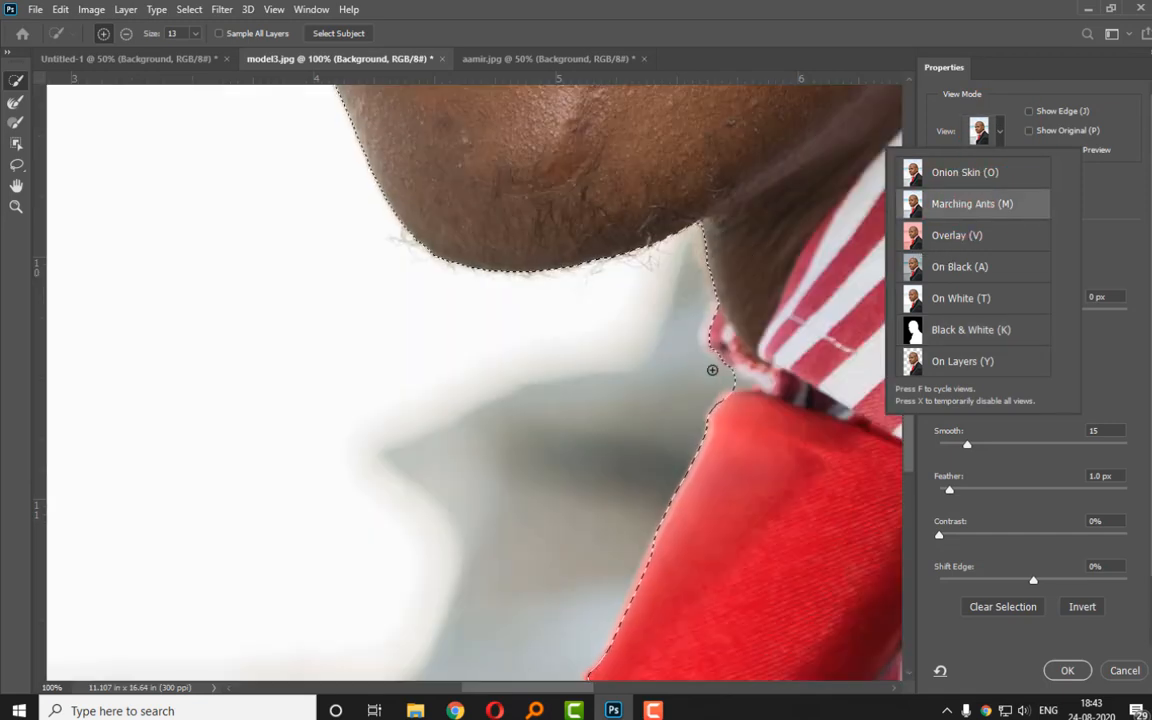
Try expanding the selection with Shift Edge at +18%, +38% and +74%, and contract it with -100%.
click(1047, 583)
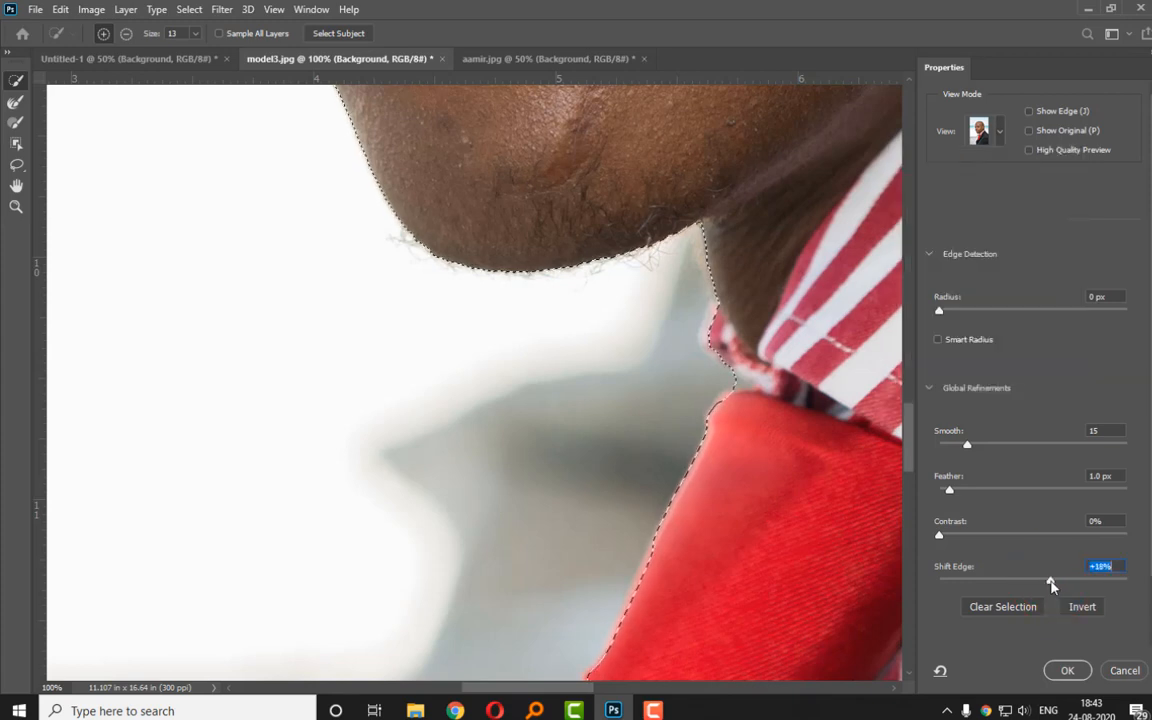
click(1070, 585)
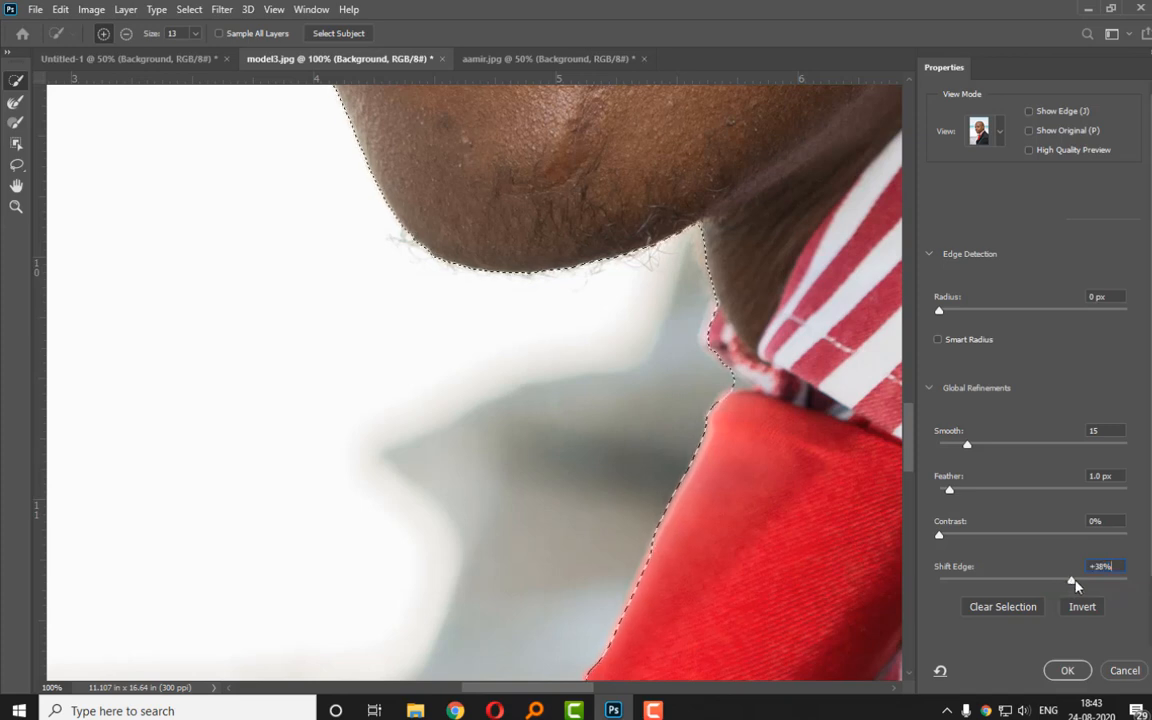
click(1102, 581)
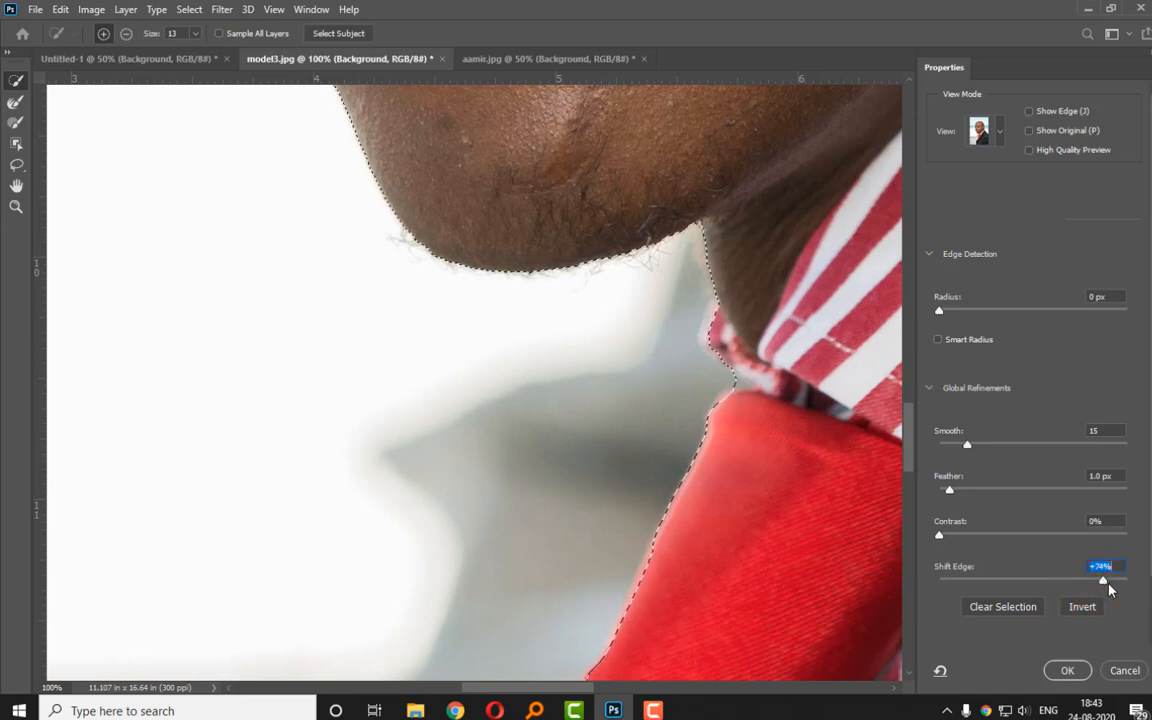
click(1120, 581)
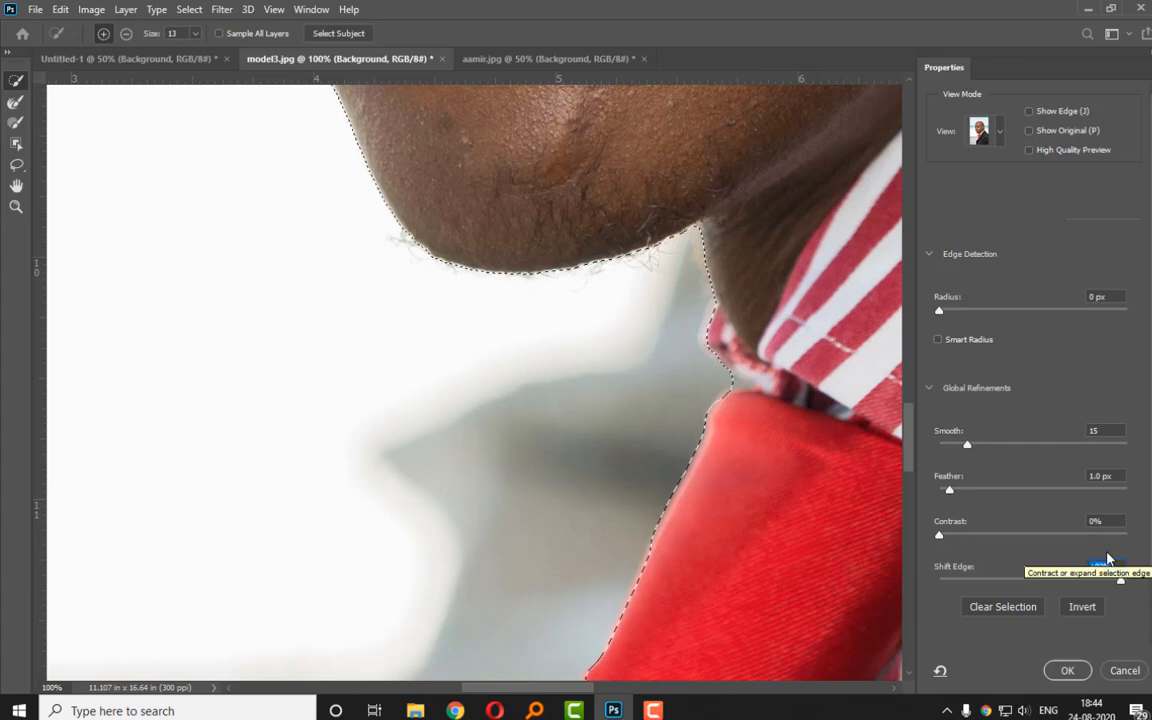
text(-100)
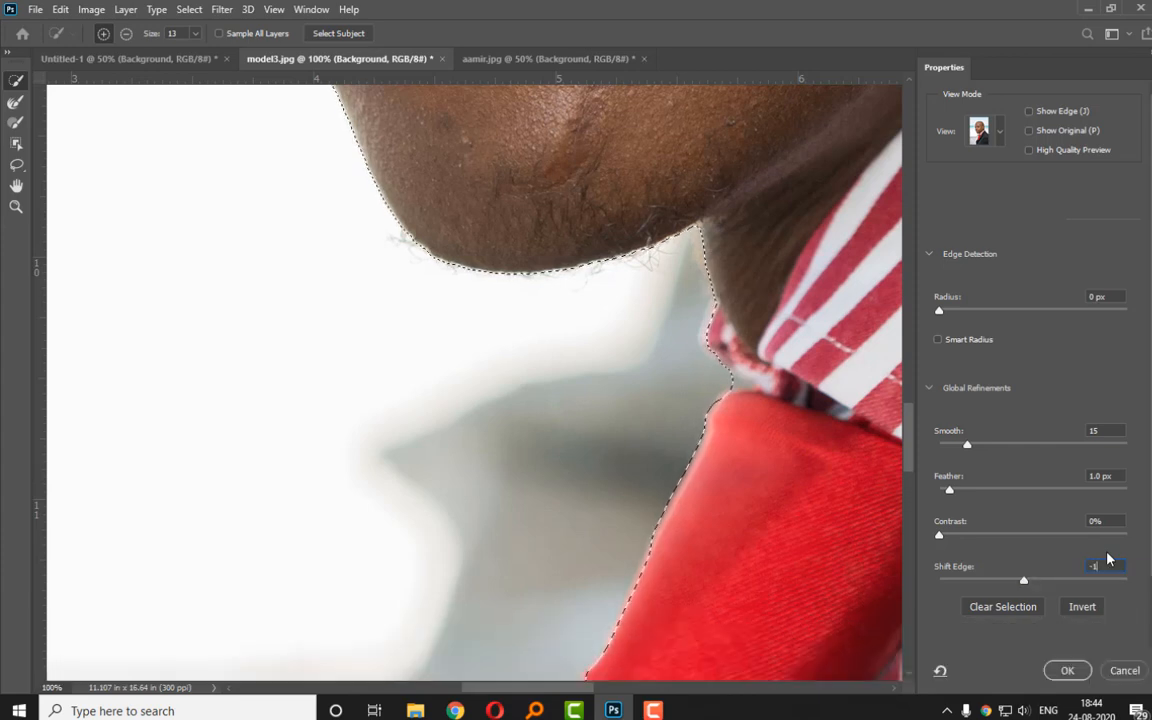
key(Return)
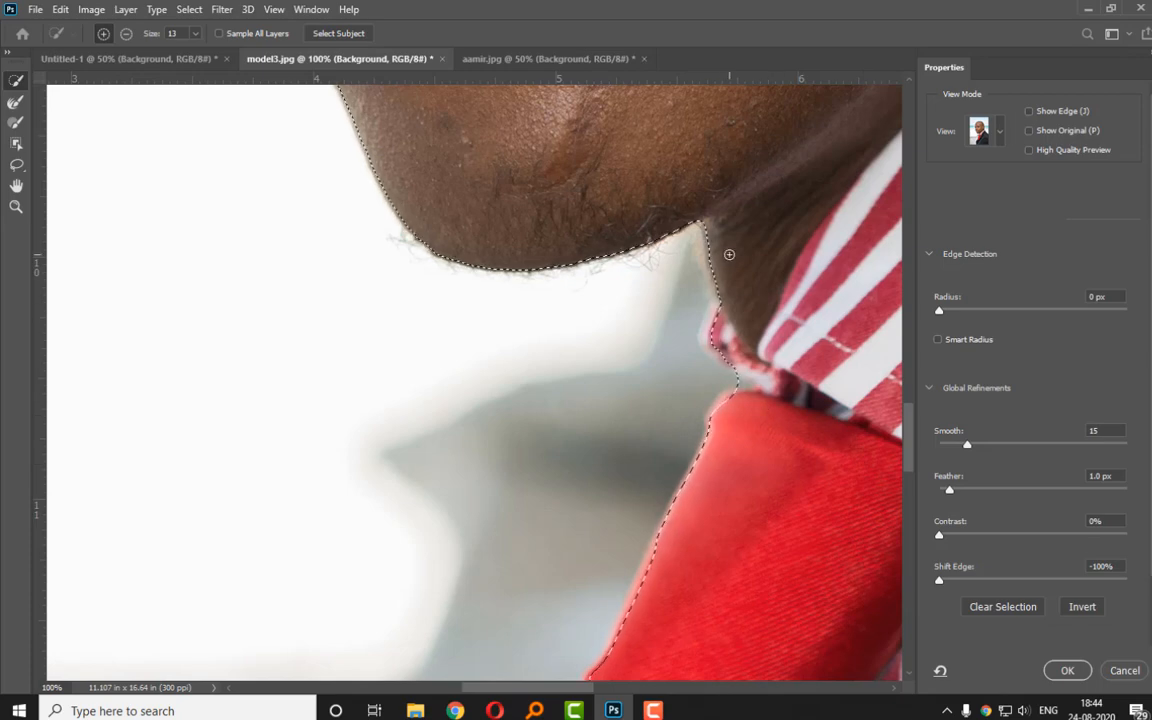
Check the contracted outline around the collar and the top of the head, and set Shift Edge to 0%.
key(ctrl+minus)
key(ctrl+minus)
key(ctrl+minus)
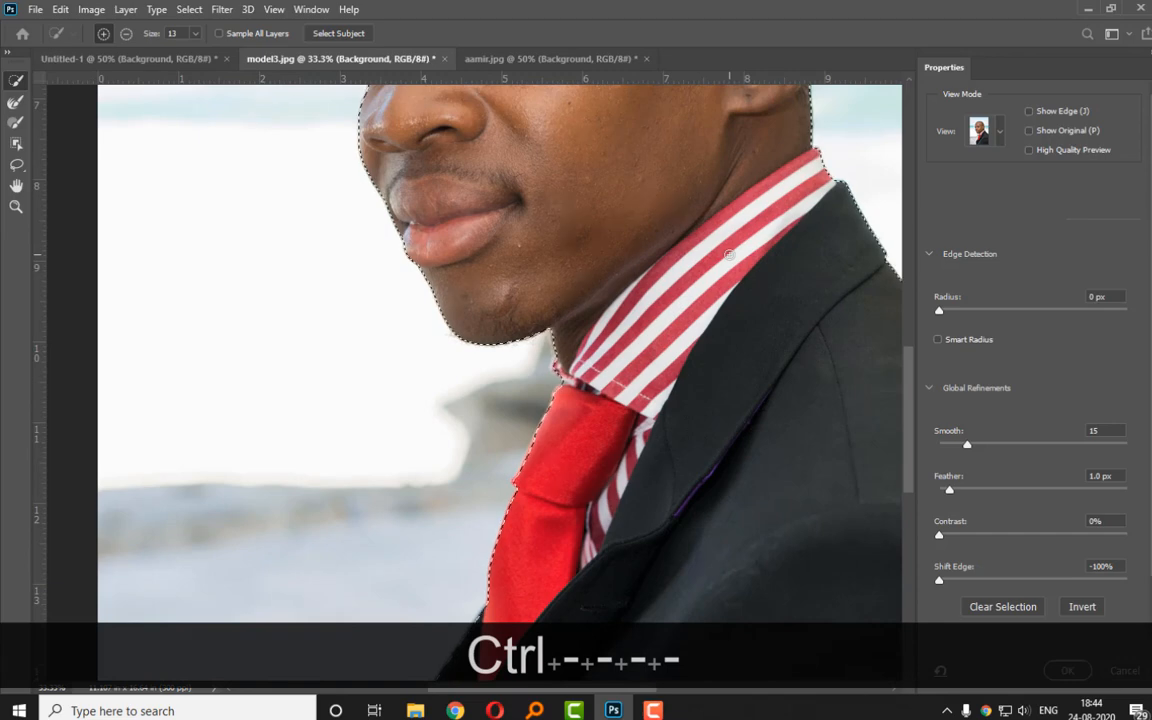
key(space)
drag(836, 239, 758, 532)
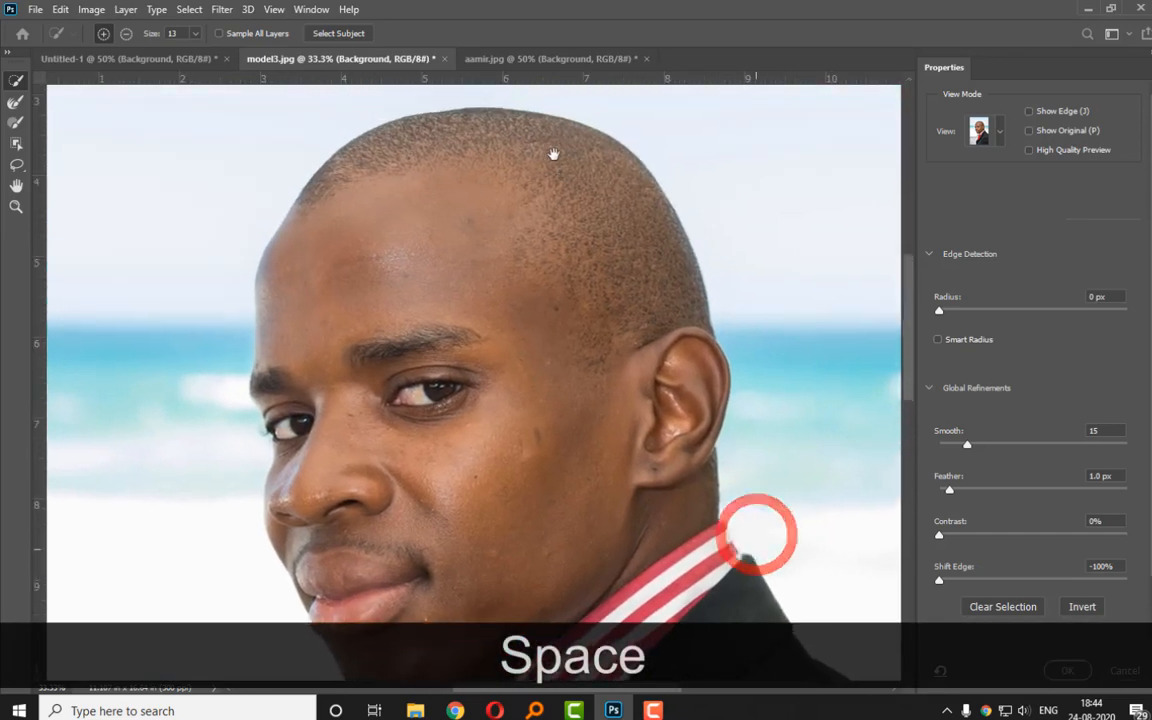
key(ctrl+equal)
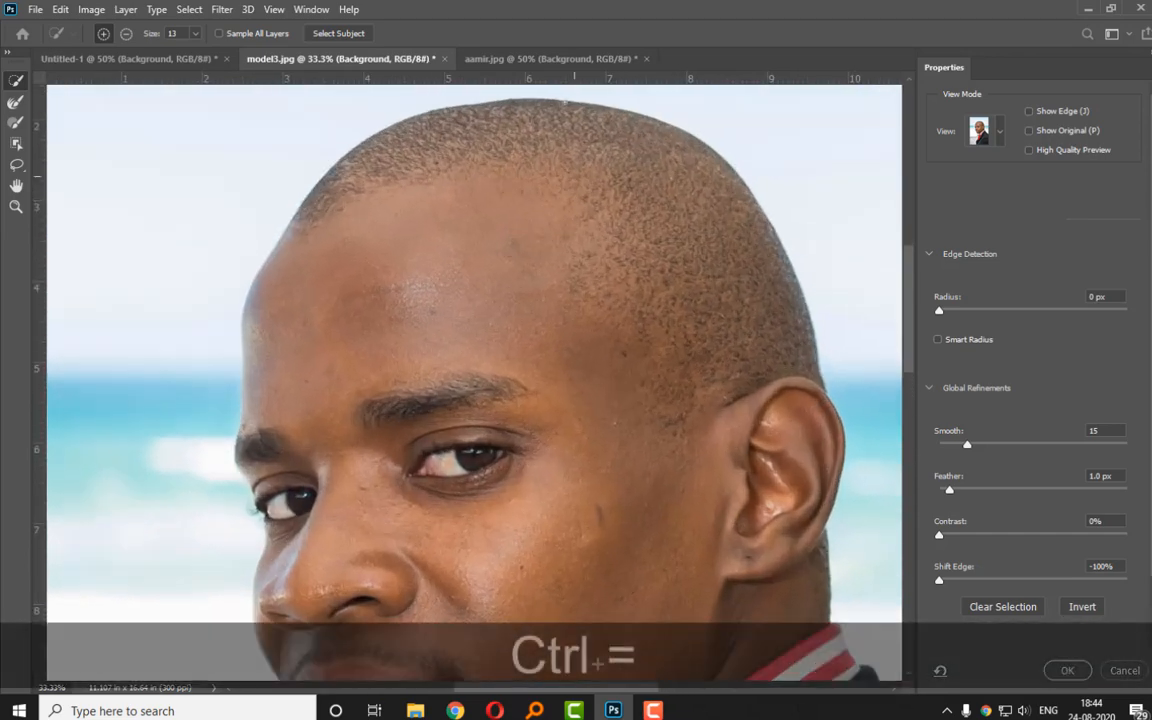
key(ctrl+equal)
key(space)
drag(296, 311, 299, 374)
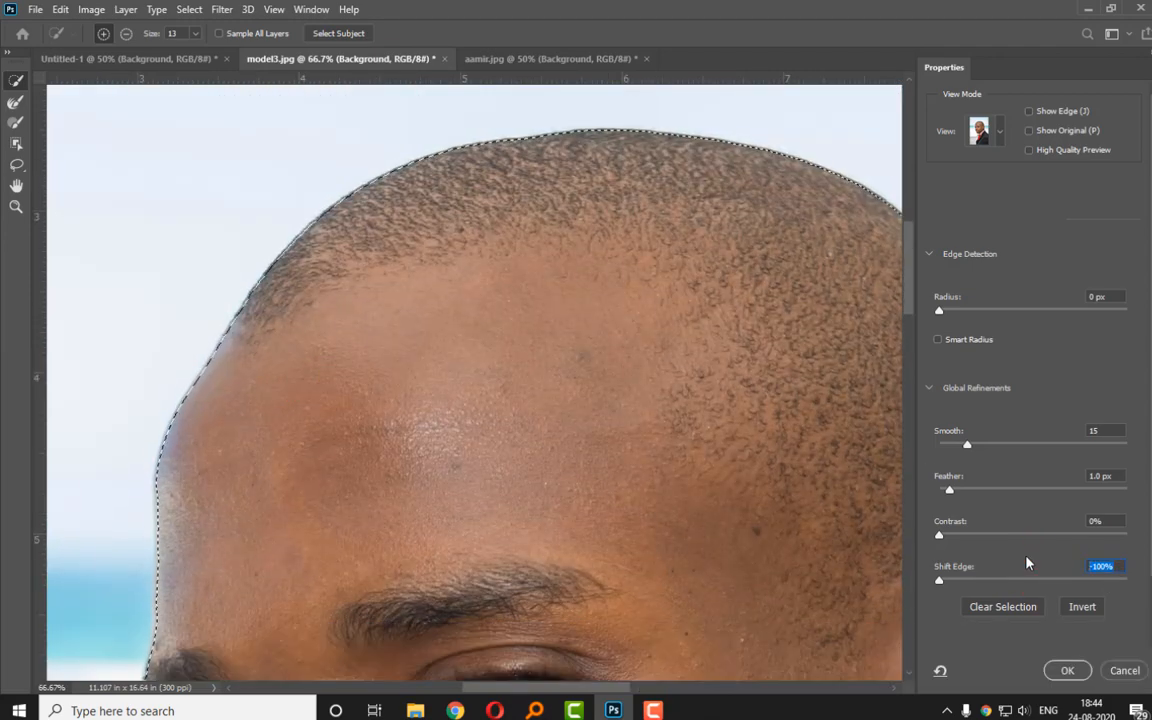
text(0)
key(Return)
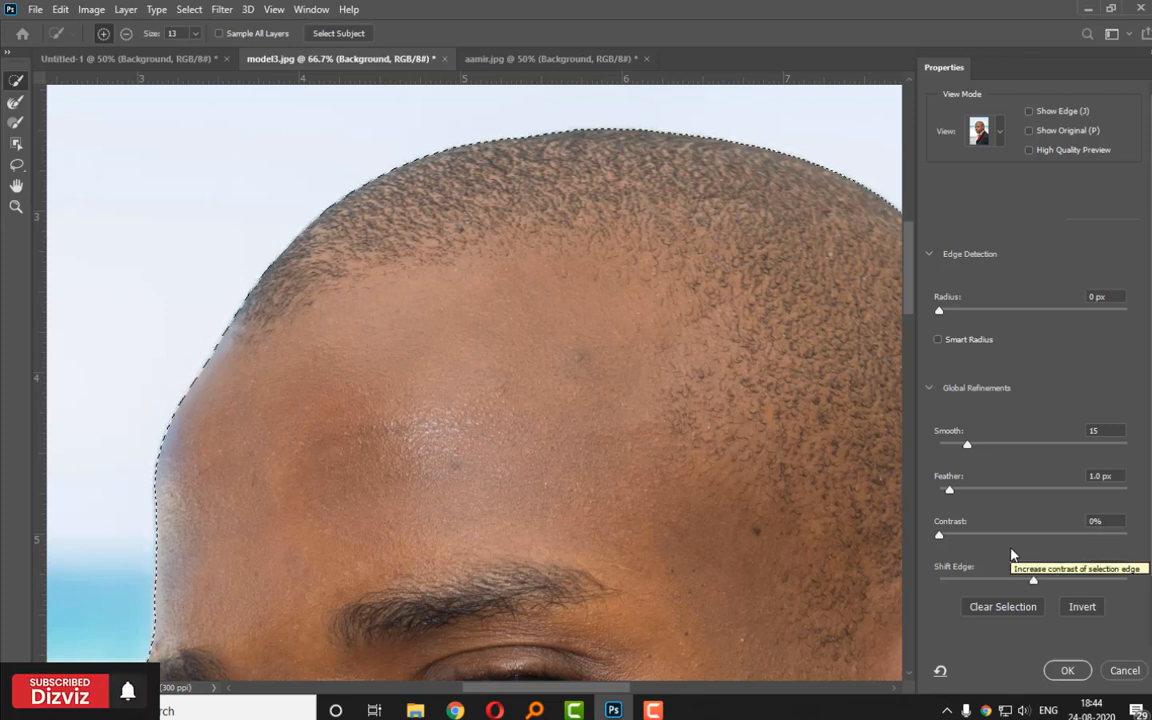
Invert the selection to the background, inspect it around the whole head, and invert it back to the man.
click(1085, 610)
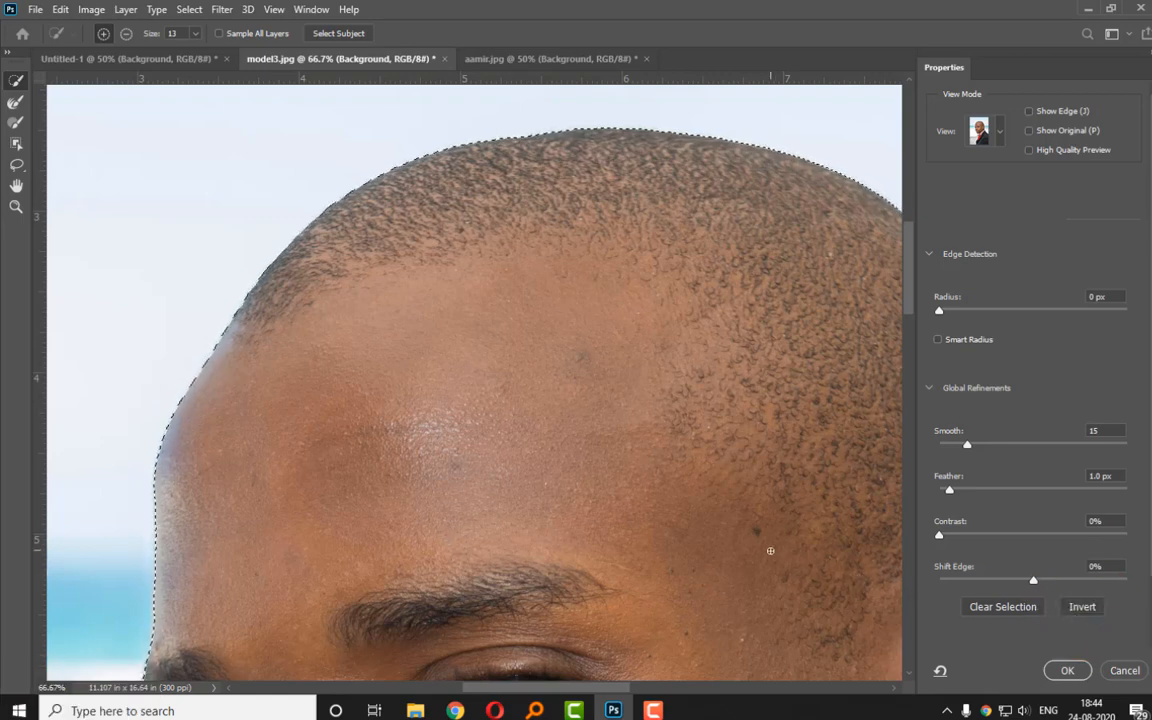
key(ctrl+minus)
key(ctrl+minus)
key(ctrl+minus)
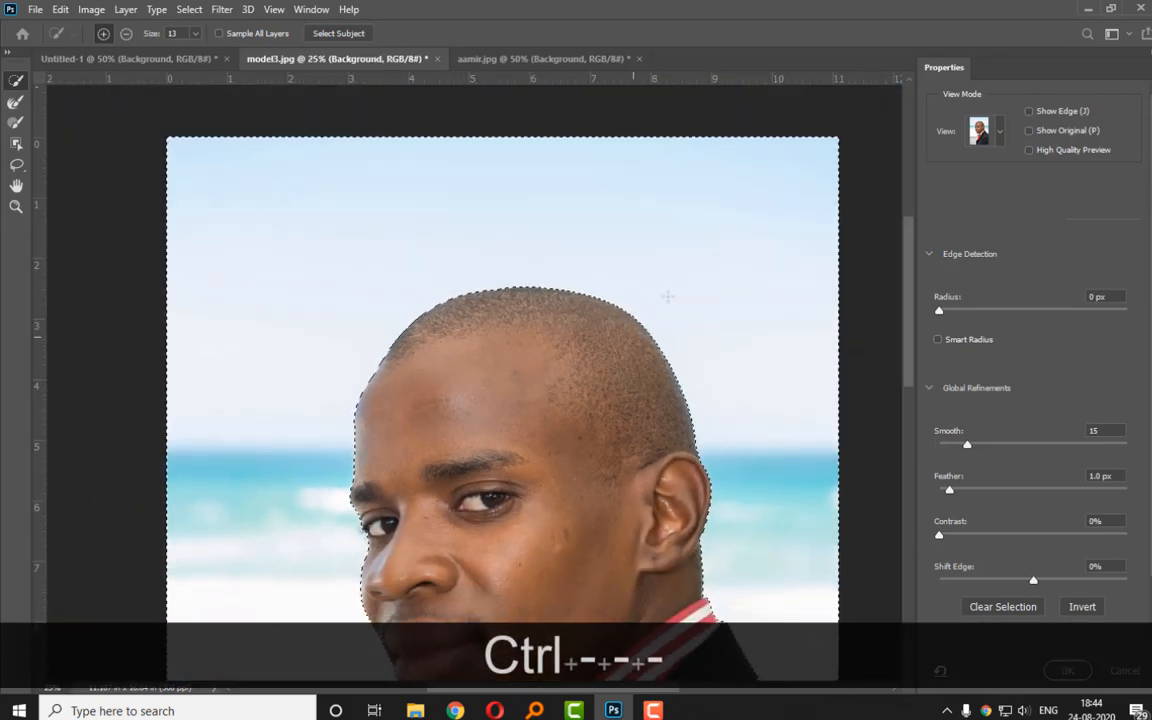
click(1088, 612)
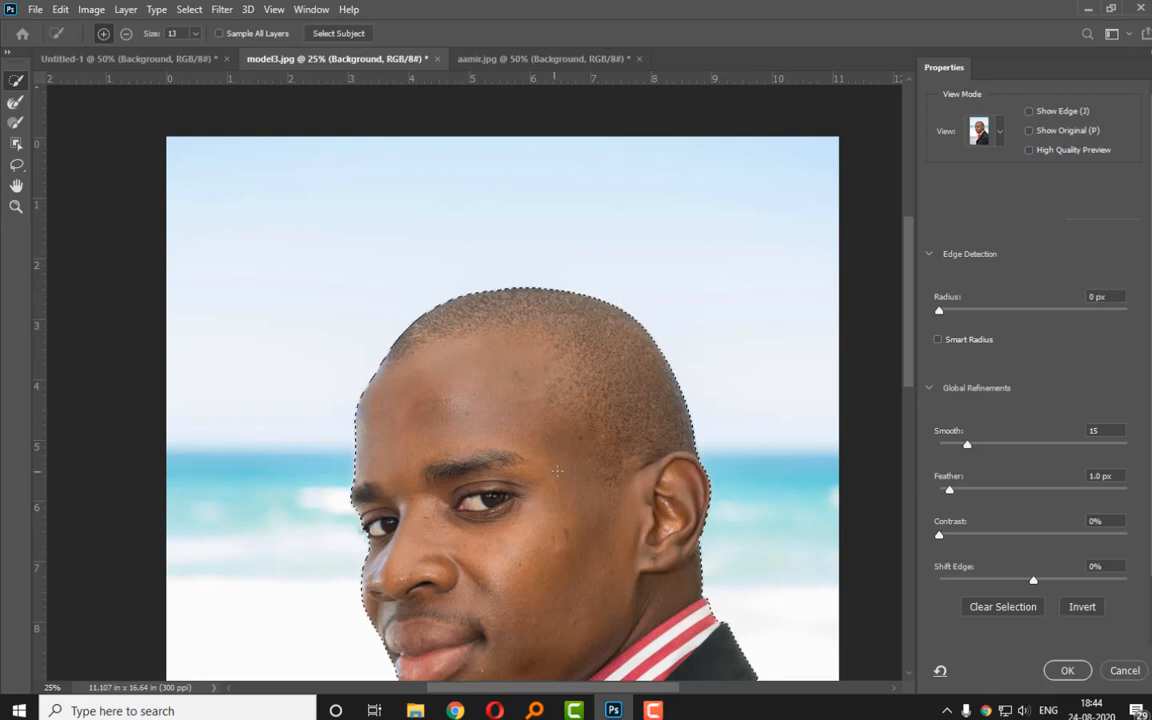
Apply the Select and Mask refinements to the model3.jpg selection.
click(1064, 669)
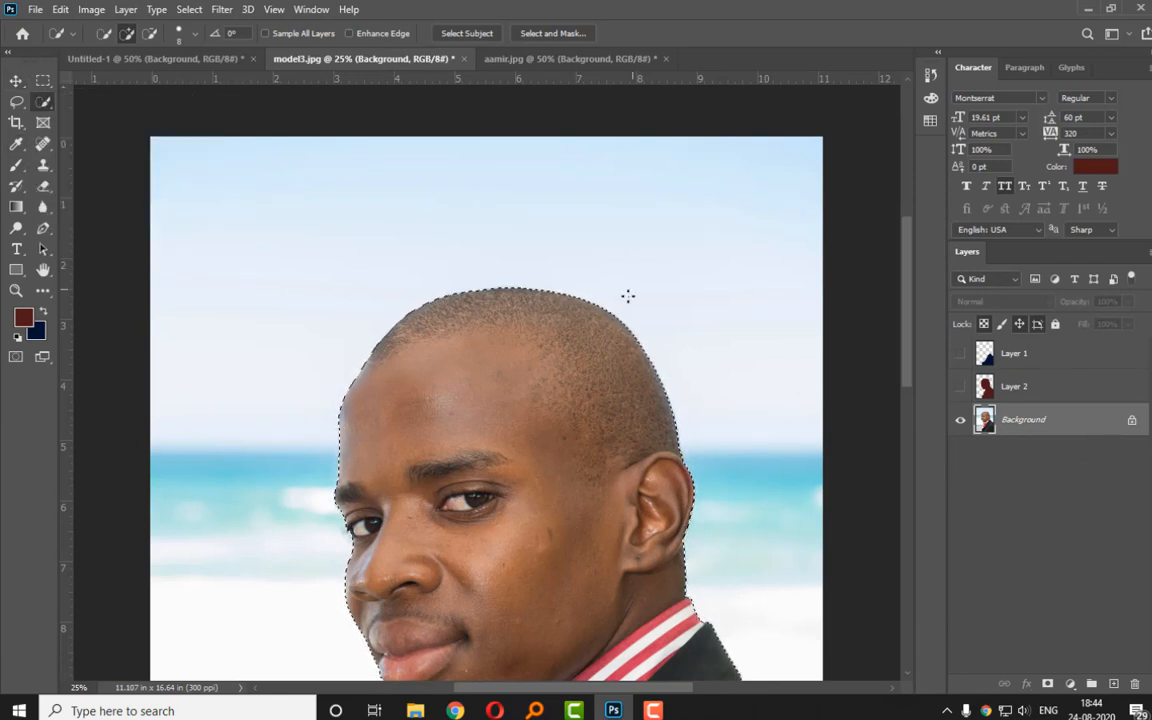
Move the selected man from model3.jpg into the Untitled-1 document and reposition the cutout to inspect its edges from head to jacket.
key(v)
drag(588, 438, 694, 316)
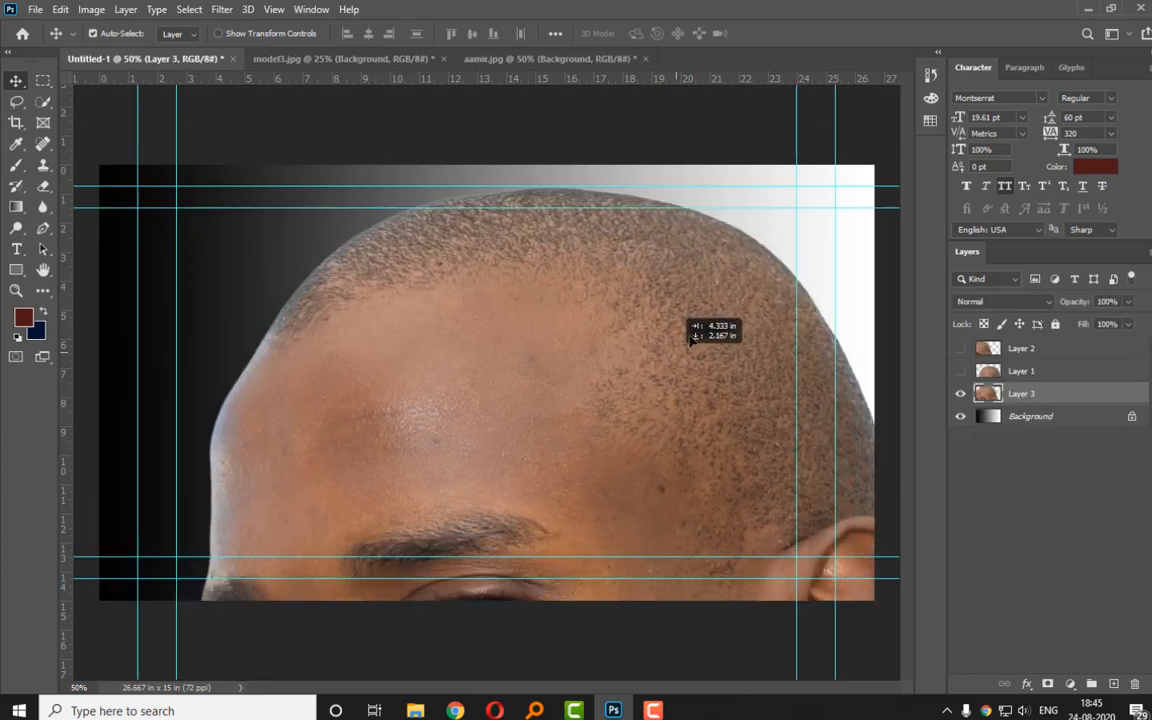
drag(288, 332, 311, 248)
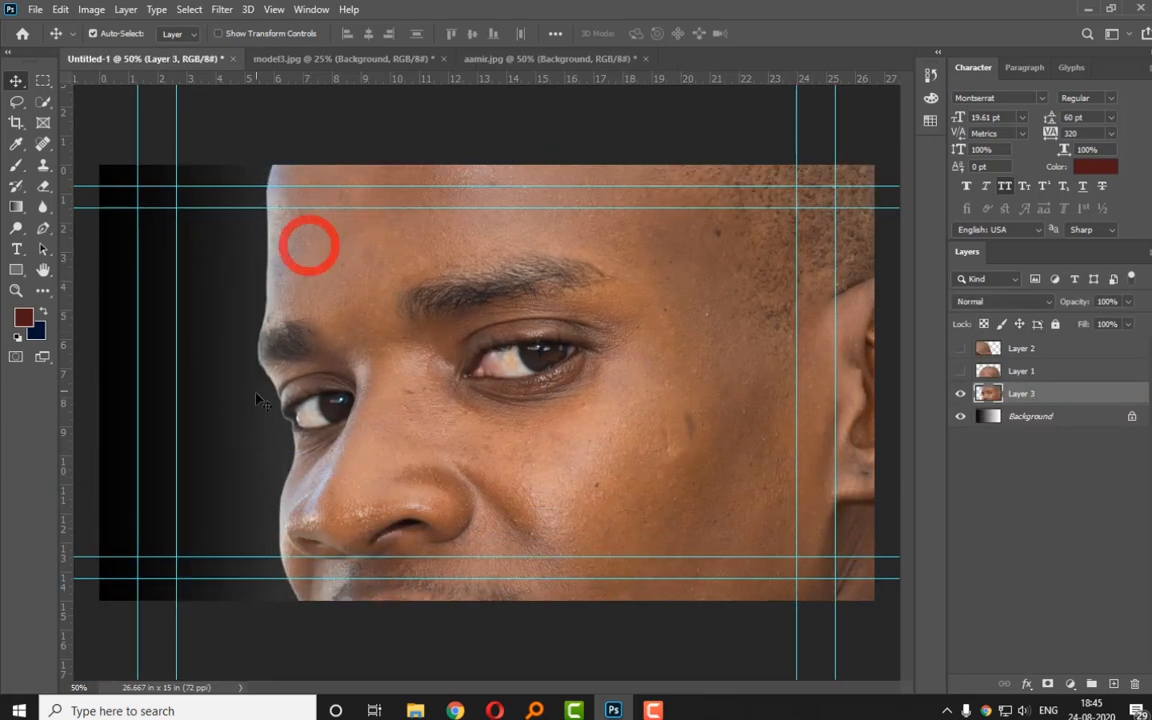
drag(345, 486, 430, 270)
drag(480, 508, 534, 329)
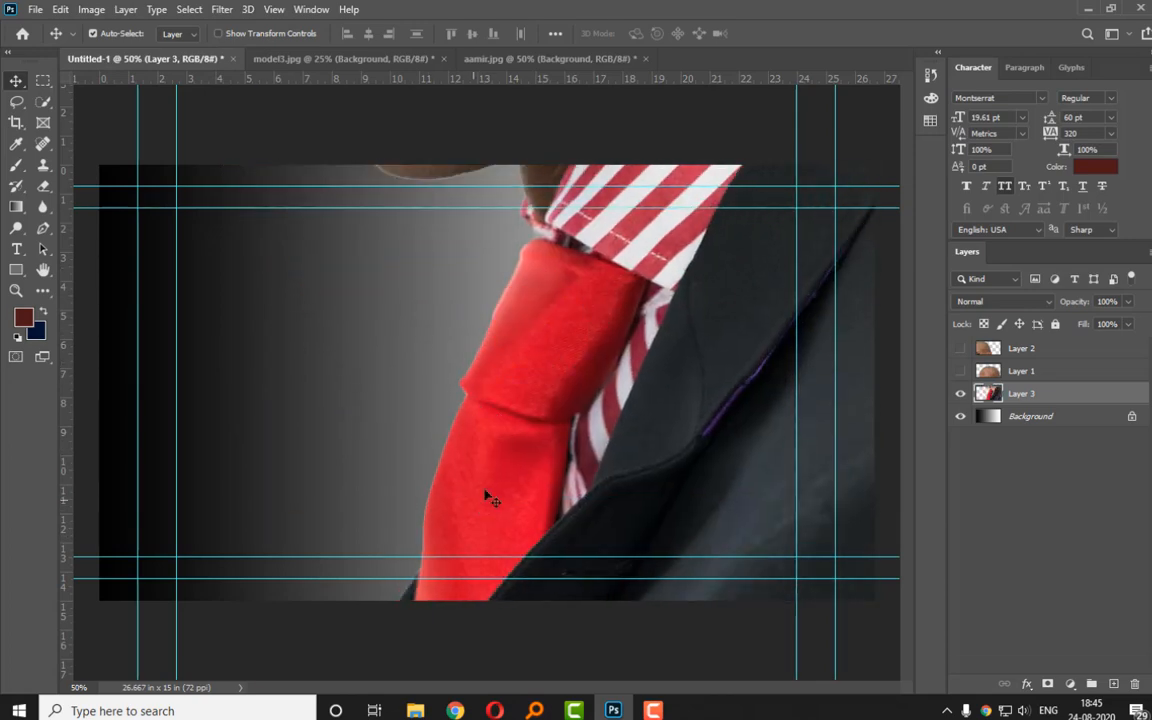
drag(488, 498, 529, 313)
drag(368, 512, 460, 558)
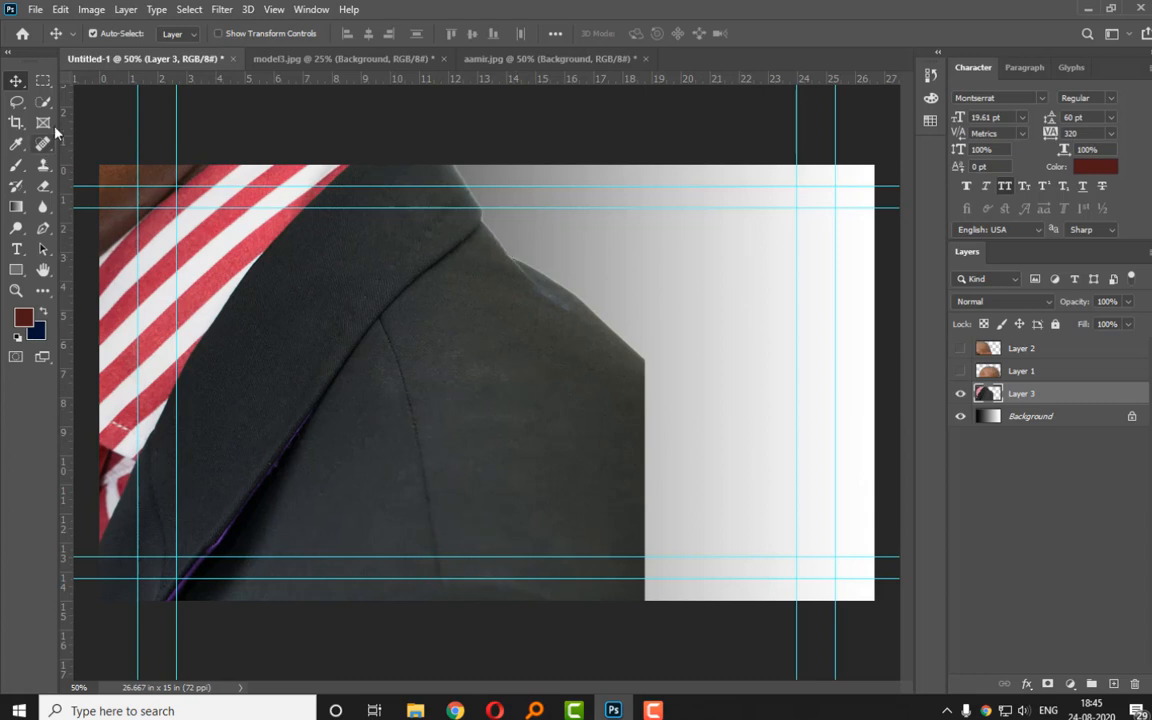
With the Quick Selection tool active, look over model3.jpg, aamir.jpg and the For selection folder in File Explorer.
key(w)
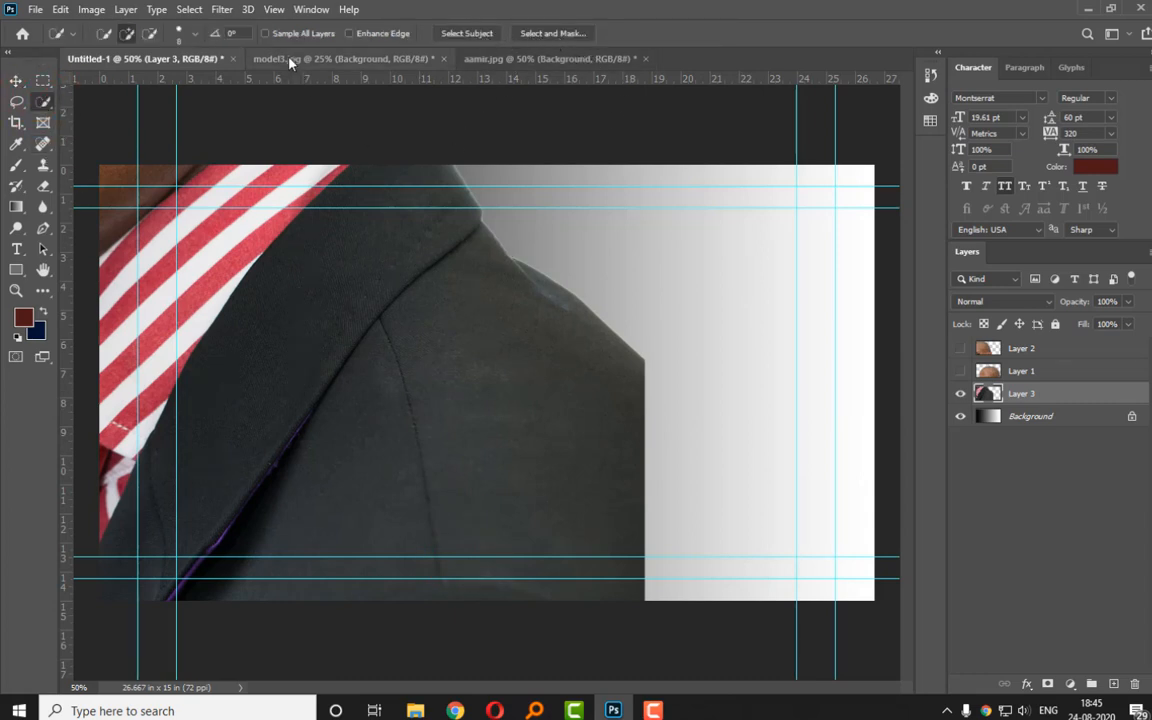
click(356, 60)
click(495, 58)
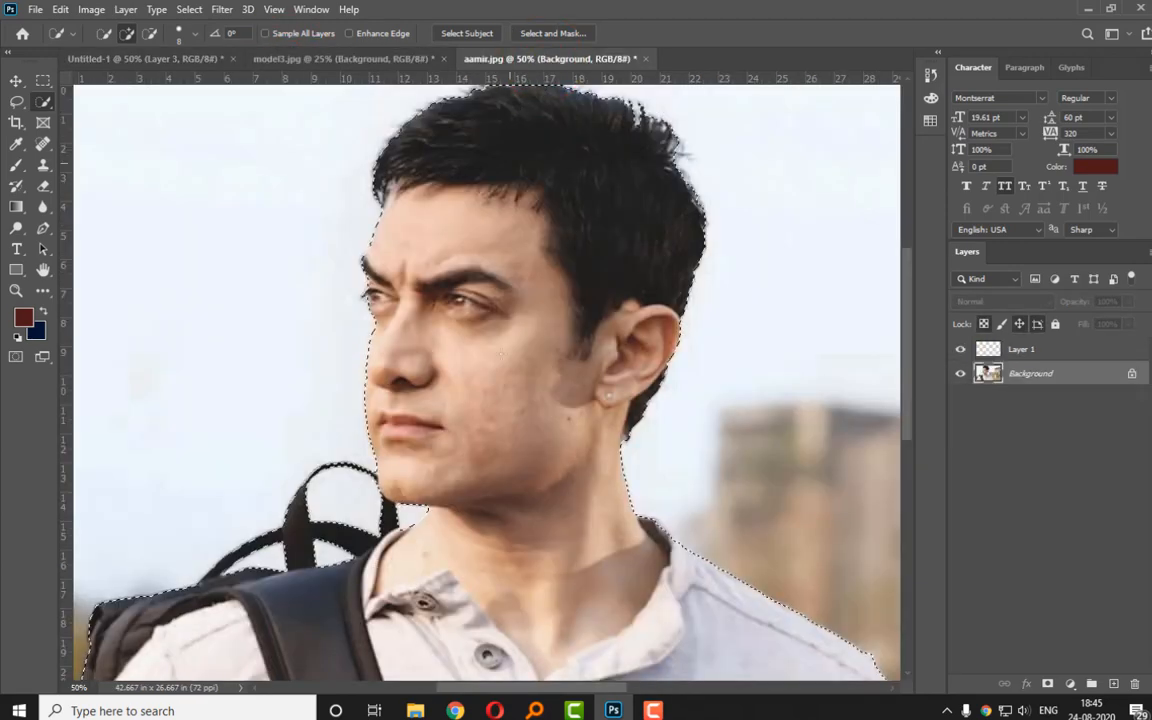
mouse_move(414, 711)
click(540, 676)
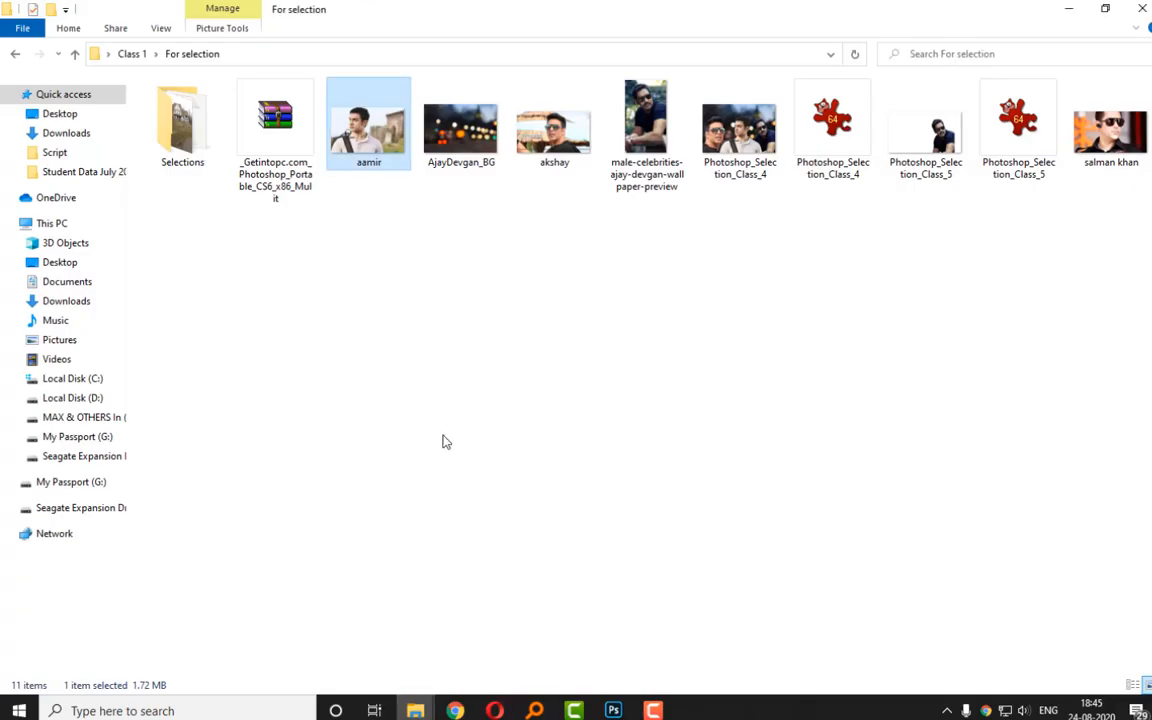
Switch to Chrome, try a new incognito window, and open a new regular browser window.
mouse_move(455, 711)
click(360, 640)
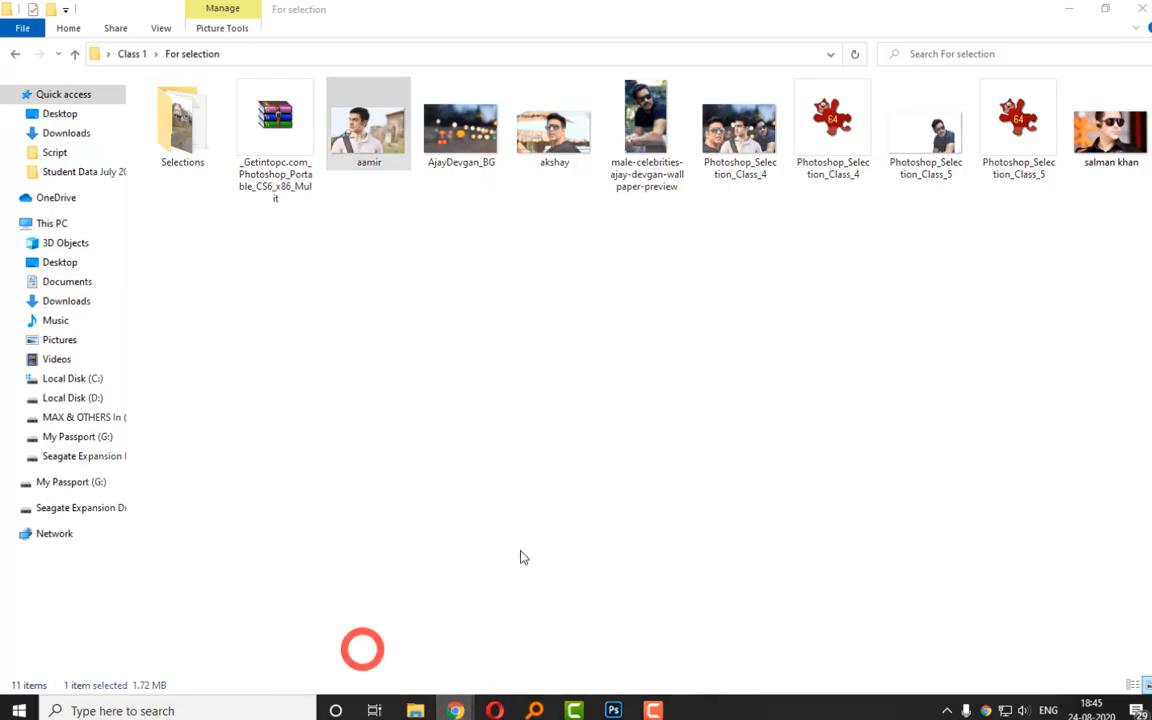
click(1000, 13)
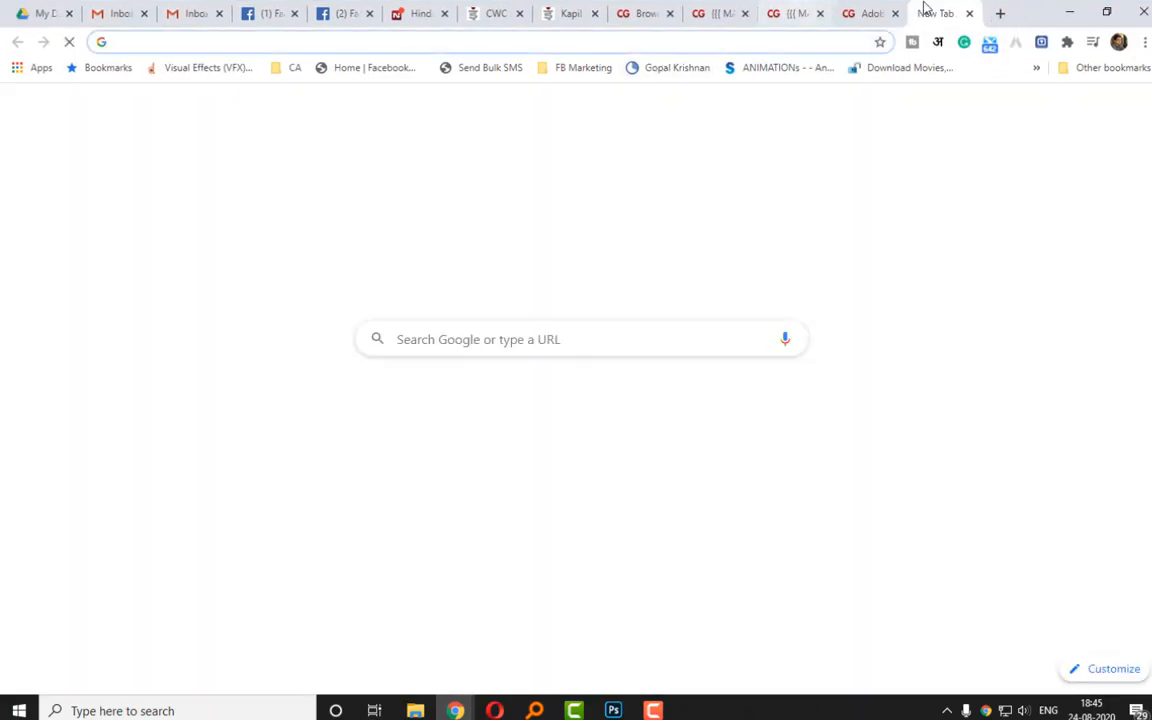
click(1144, 41)
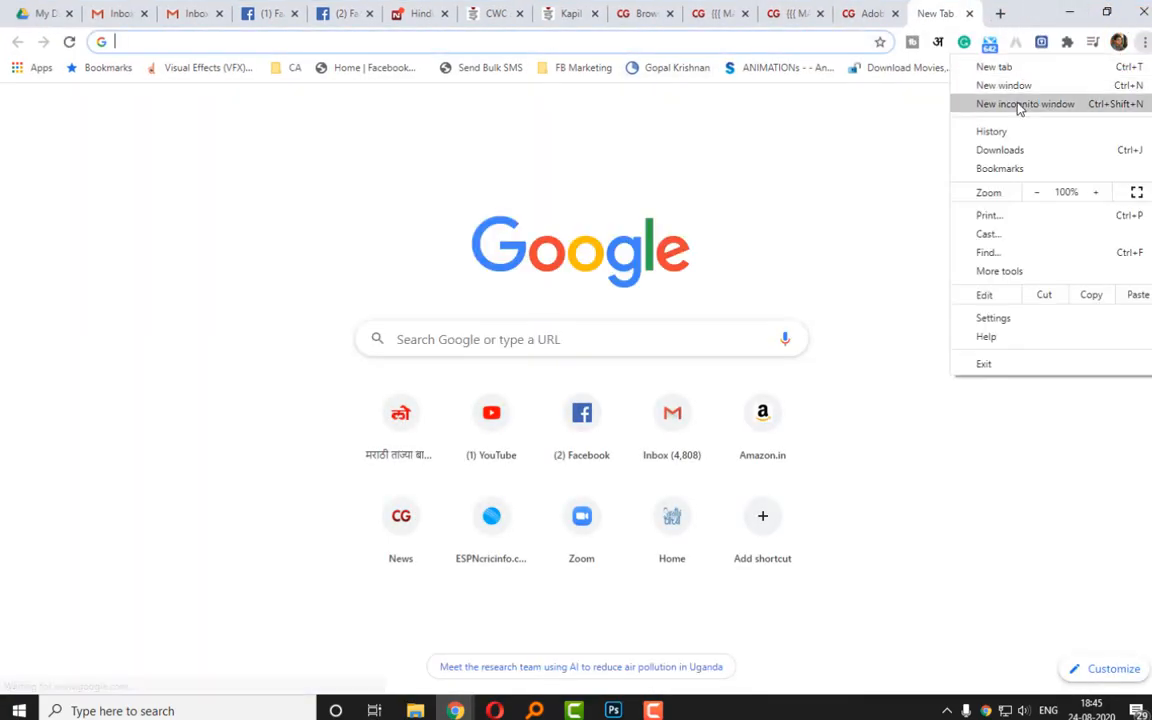
click(1018, 105)
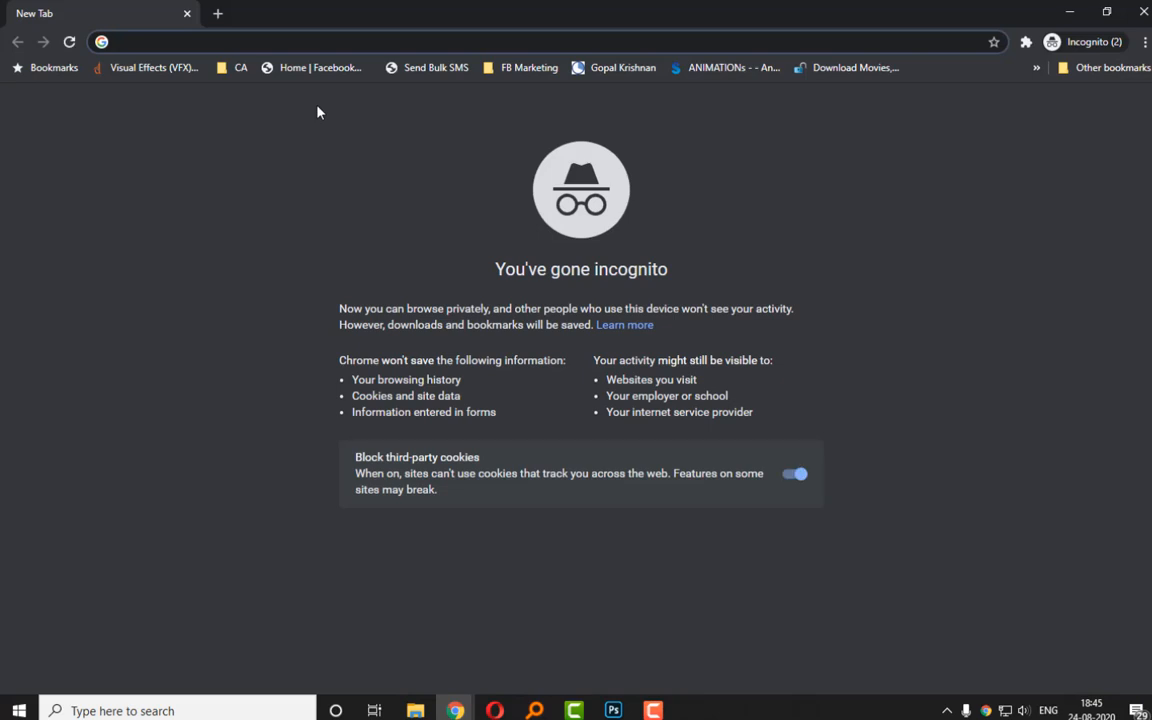
click(1144, 41)
click(1006, 88)
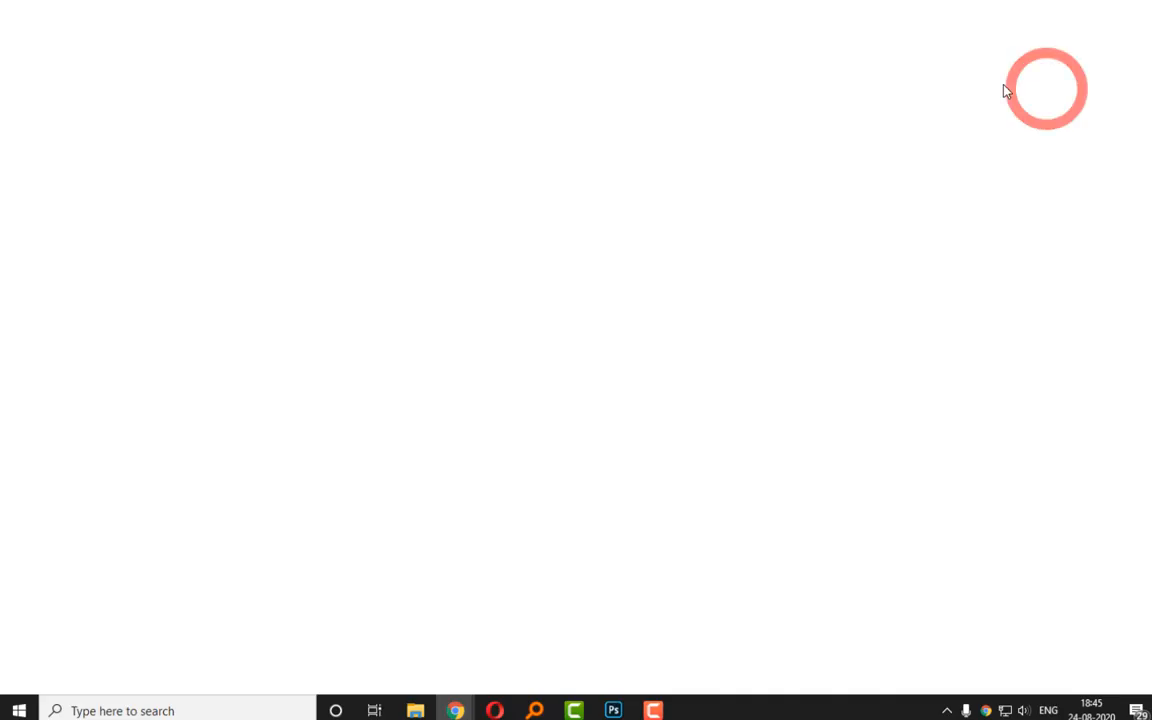
Try to load pixa.com in the new browser window.
text(pi)
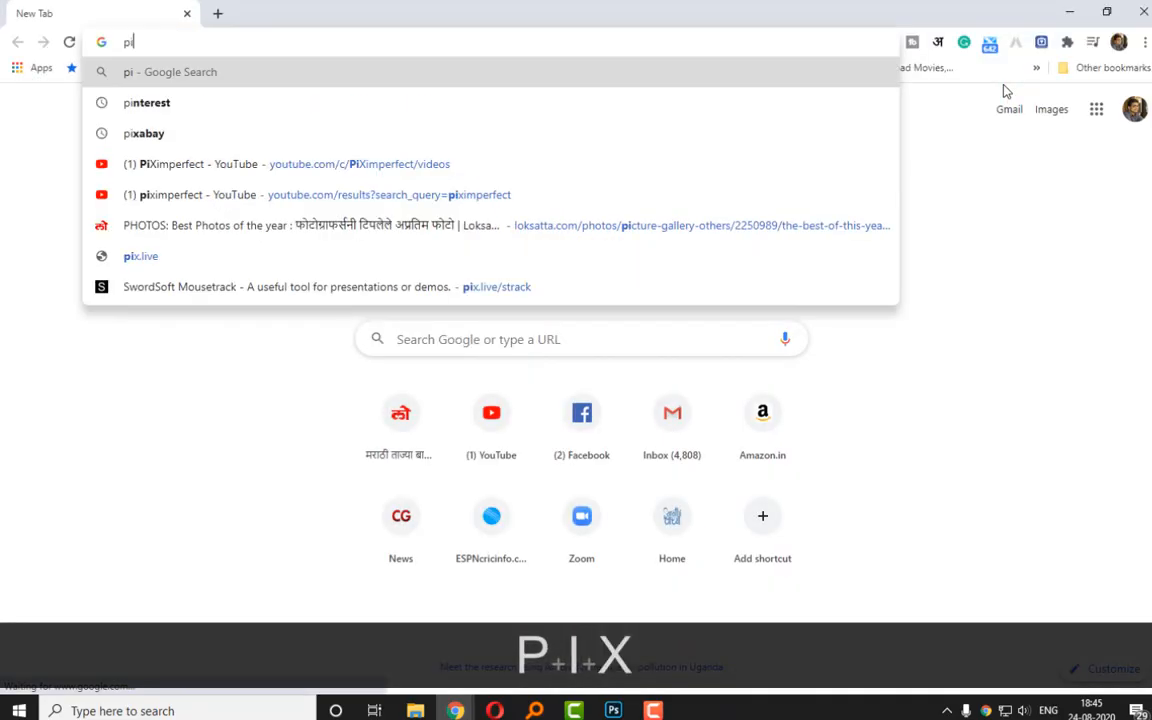
text(xa)
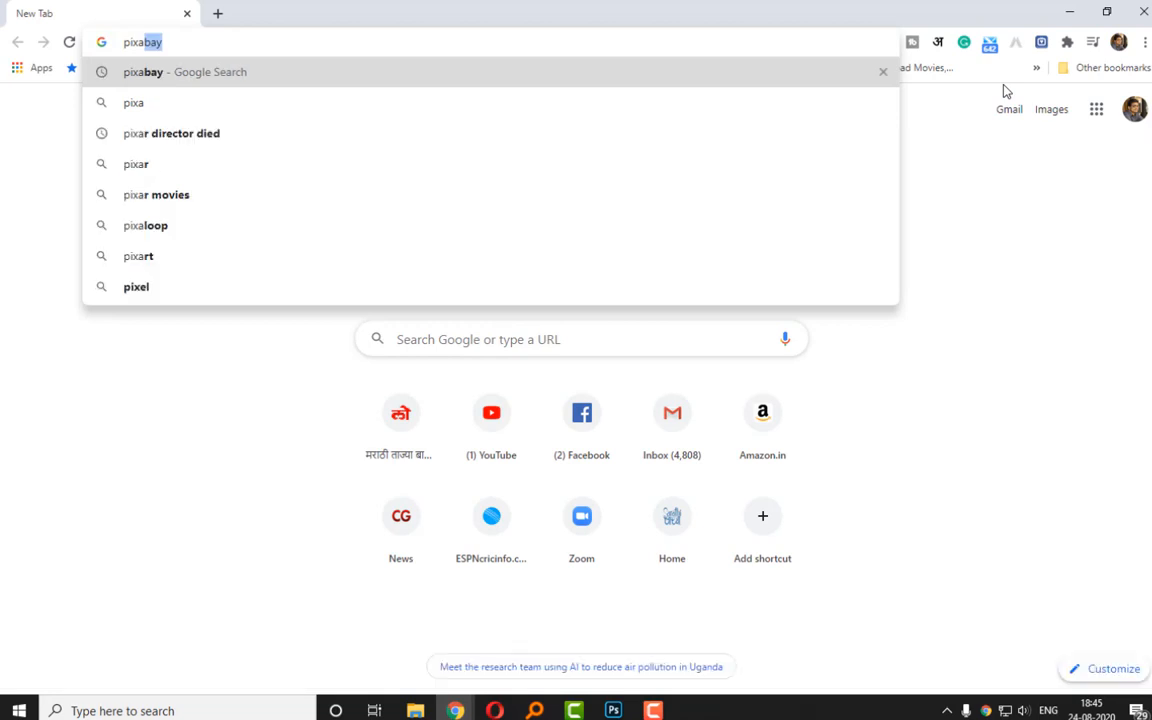
text(.com)
key(Return)
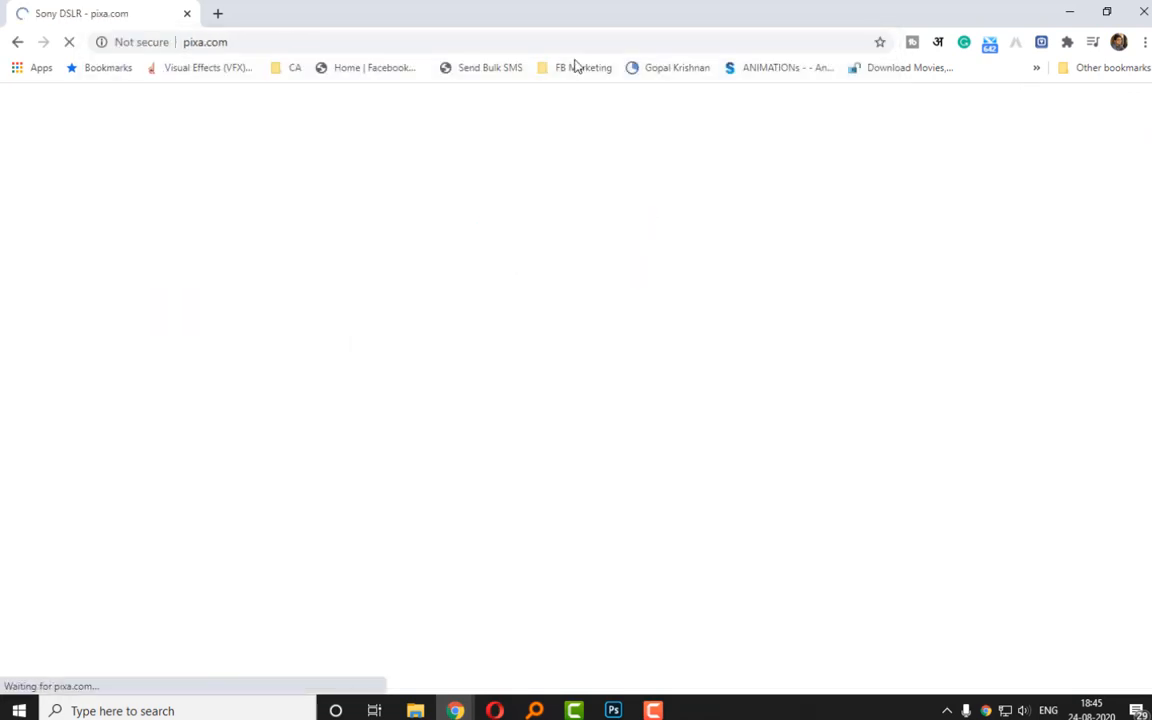
Load the pixabay.com stock image site in the browser.
click(226, 41)
text(p)
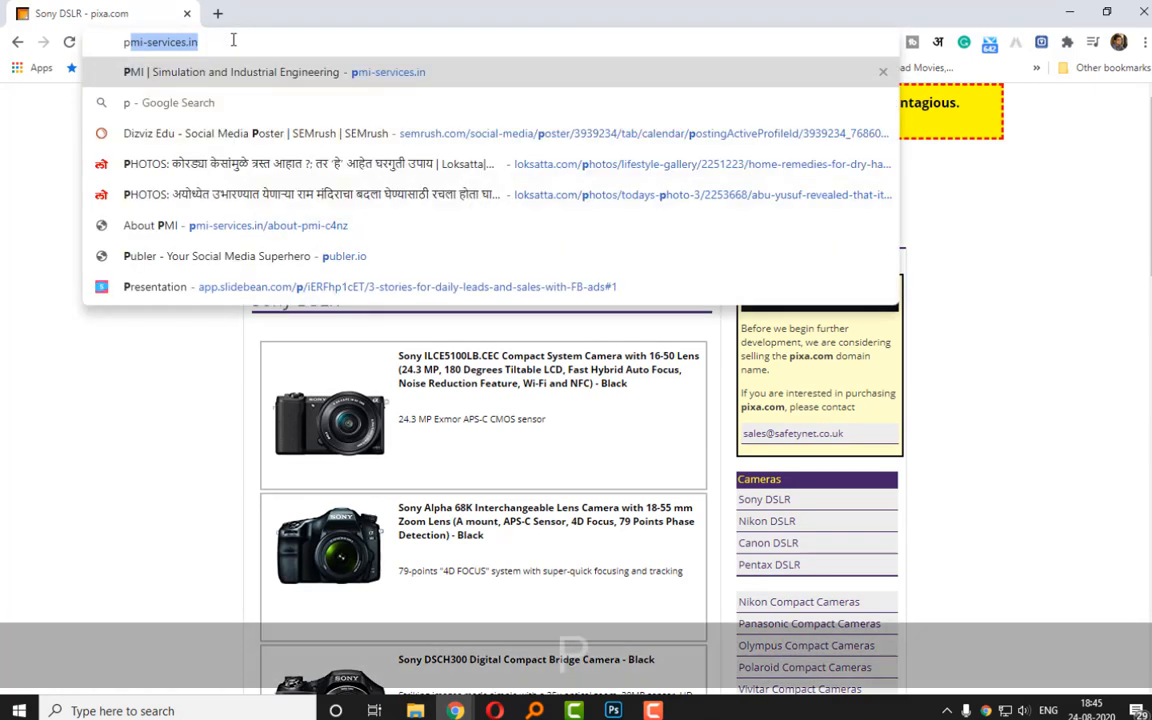
text(ixabay)
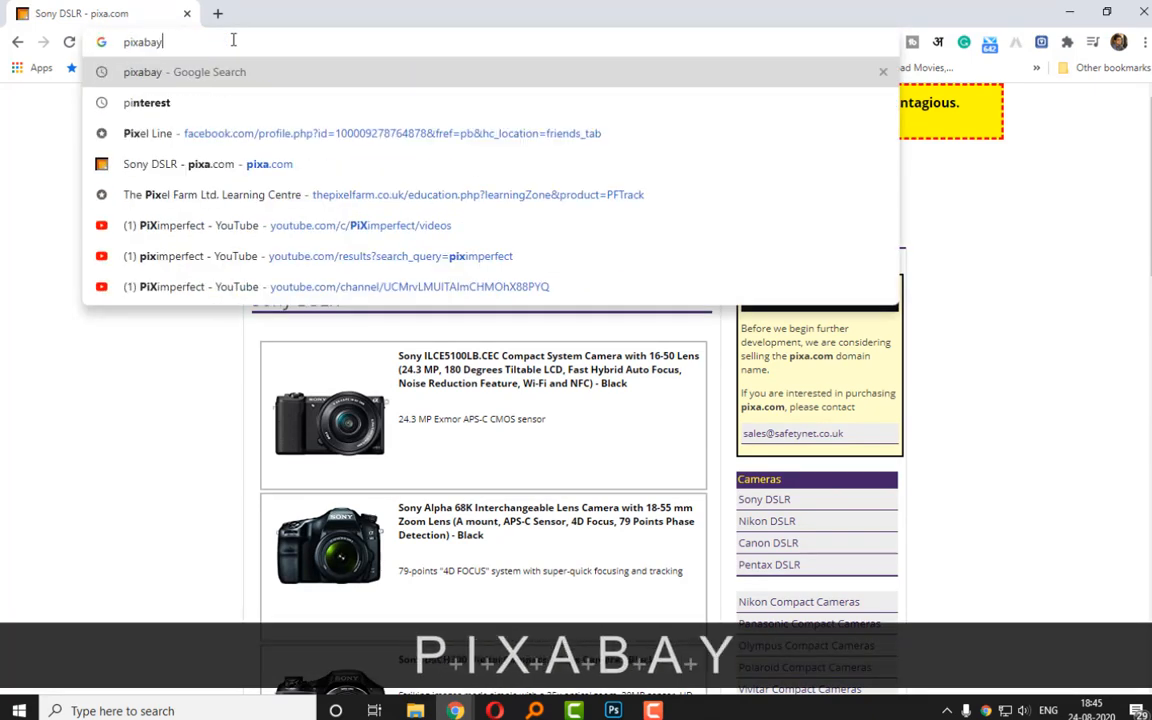
key(ctrl+Return)
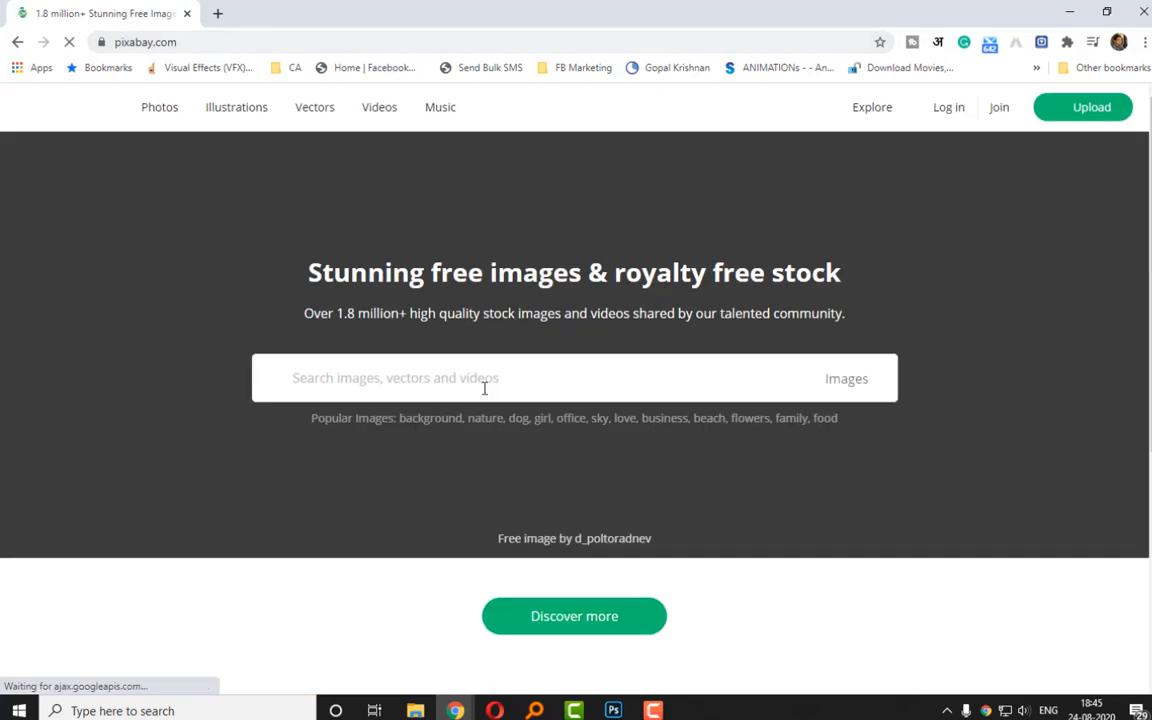
Find the photo of the father holding a baby in the Pixabay gallery and open it in a new tab.
scroll(484, 390, down, 4)
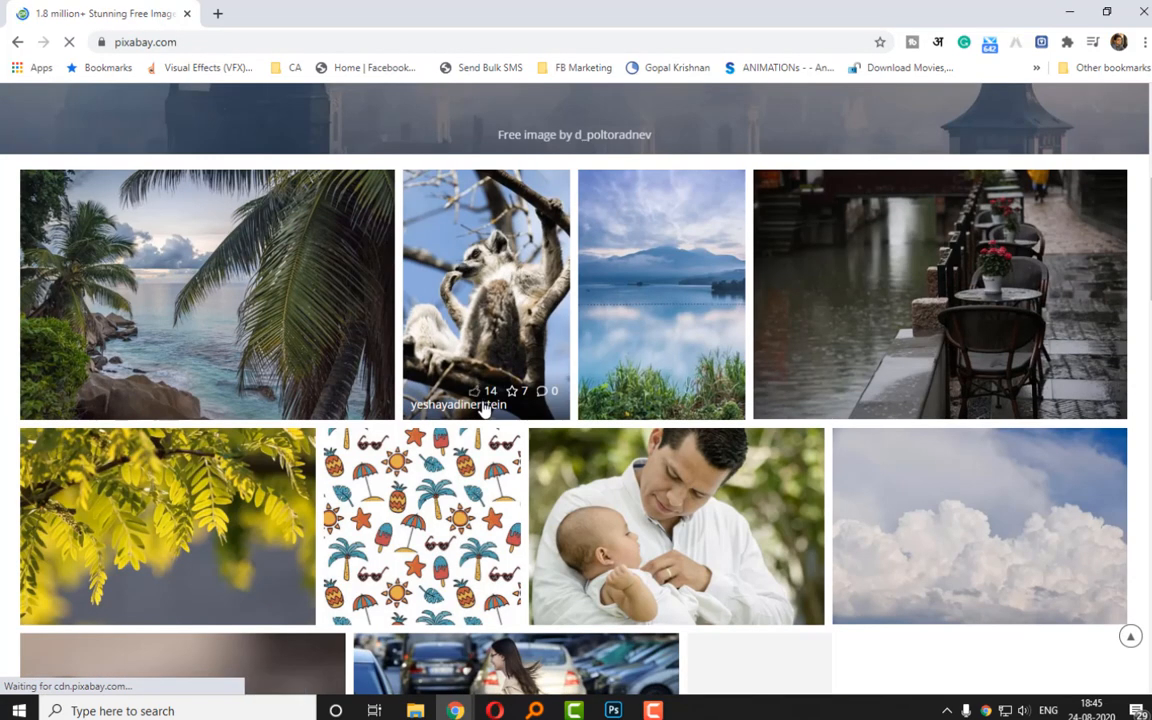
scroll(608, 517, down, 1)
scroll(608, 517, down, 2)
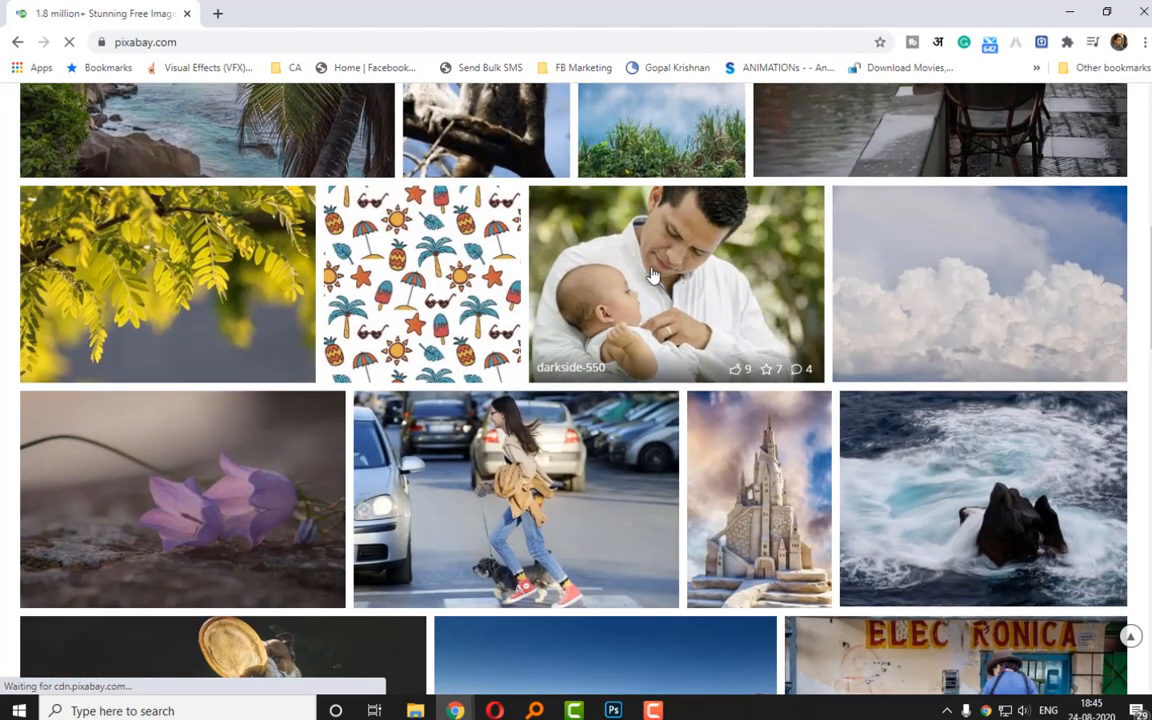
middle_click(651, 274)
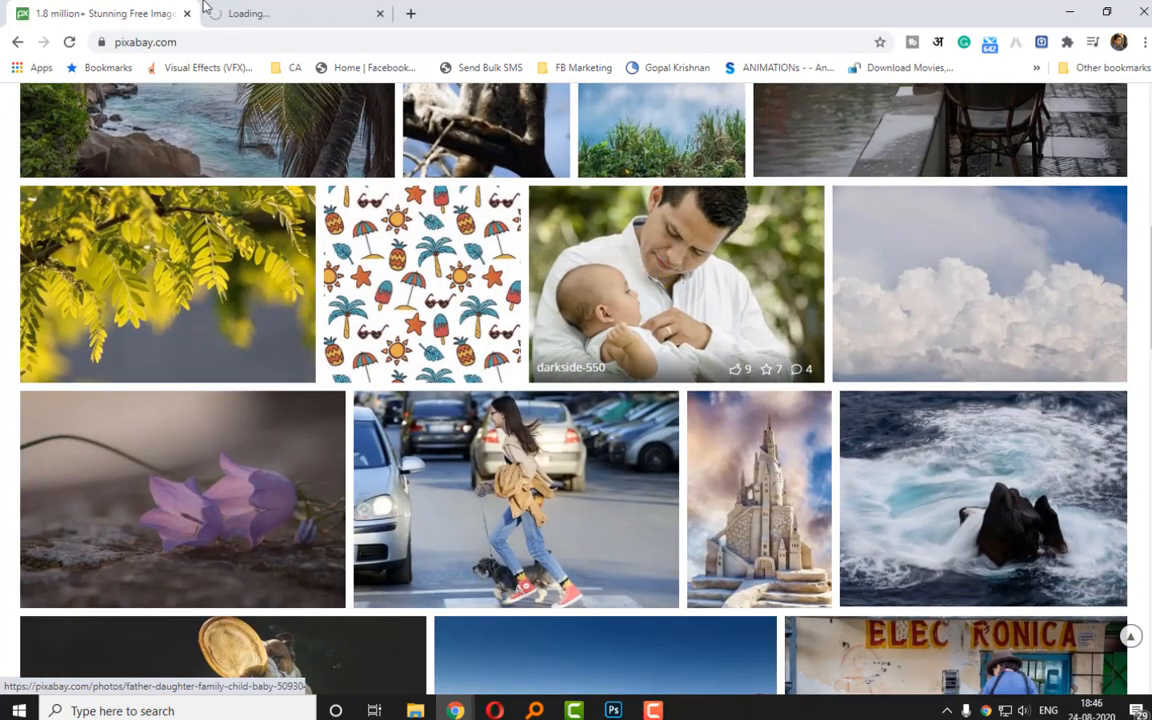
Browse the rest of the Pixabay home page gallery and view the father and baby photo's page.
scroll(167, 436, down, 3)
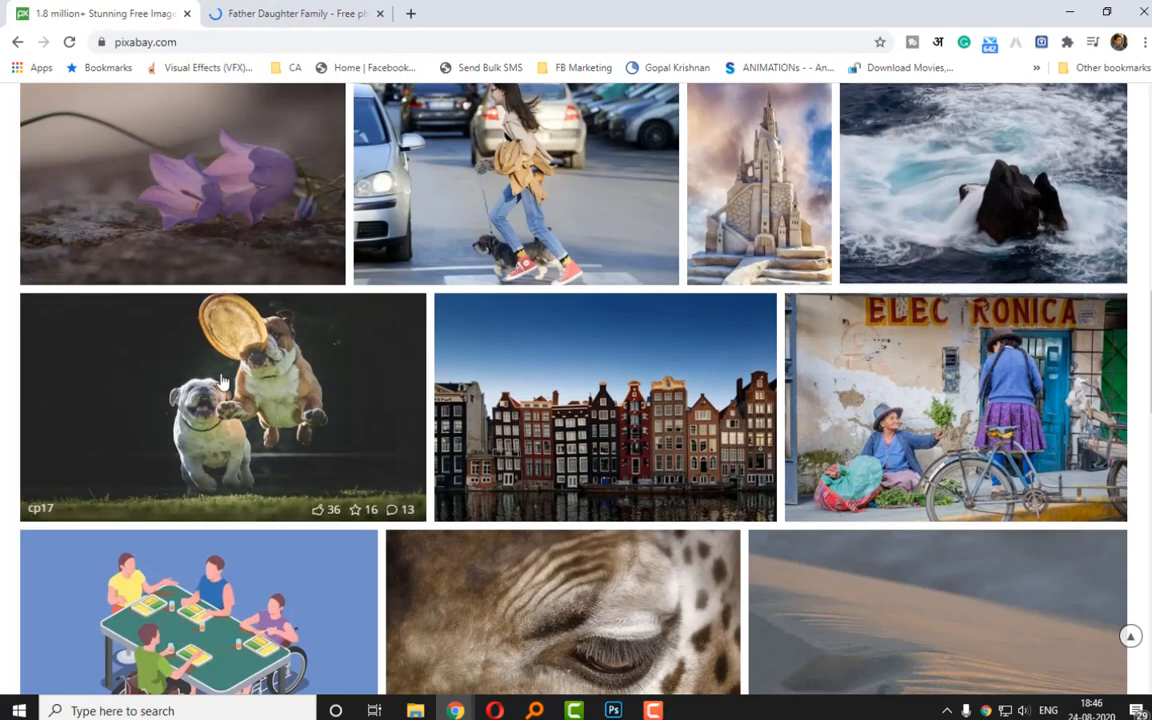
scroll(265, 555, down, 3)
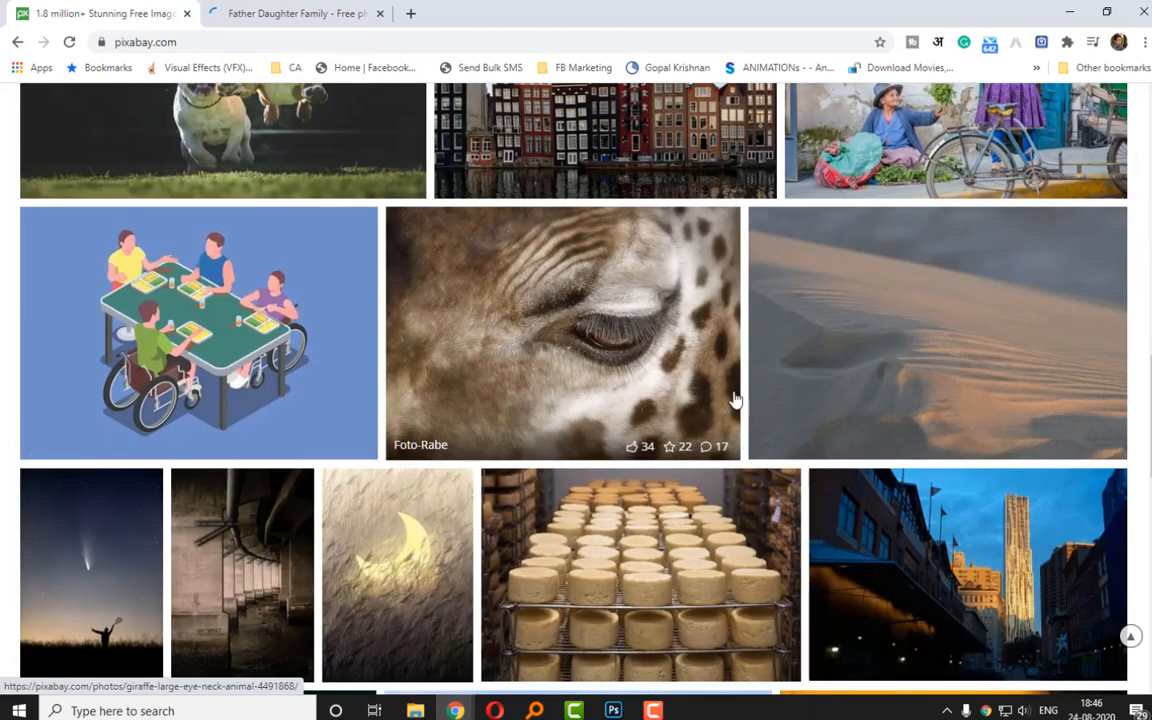
scroll(466, 530, down, 2)
scroll(466, 530, down, 4)
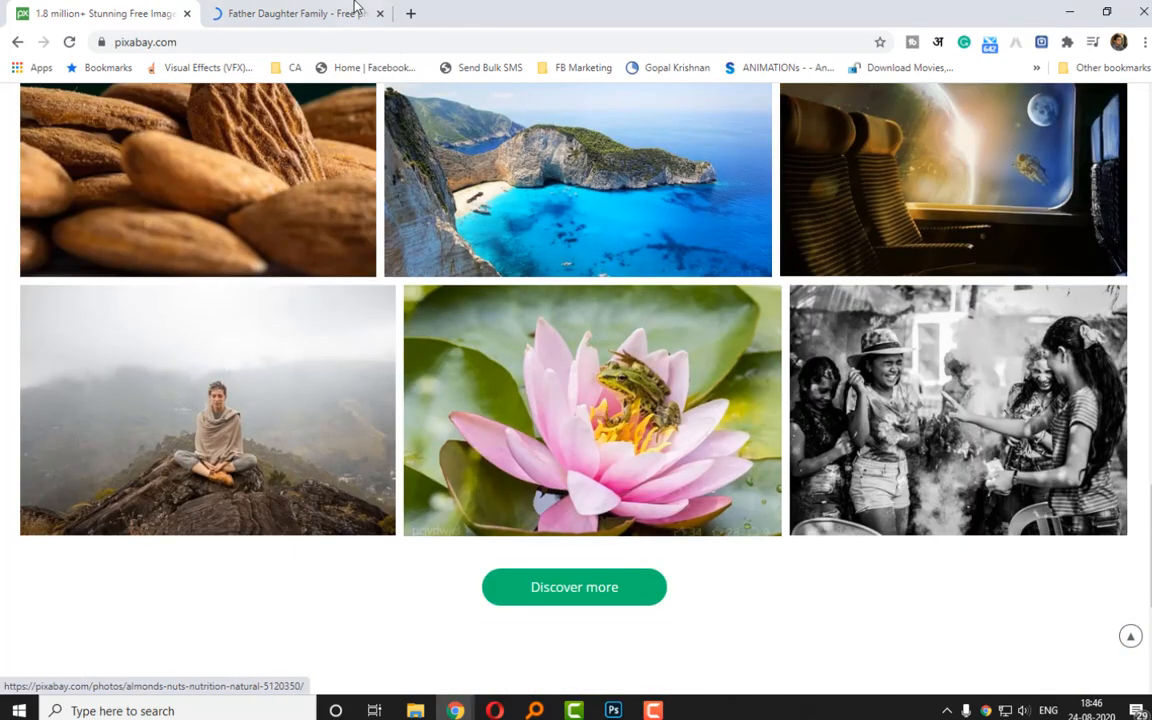
click(350, 12)
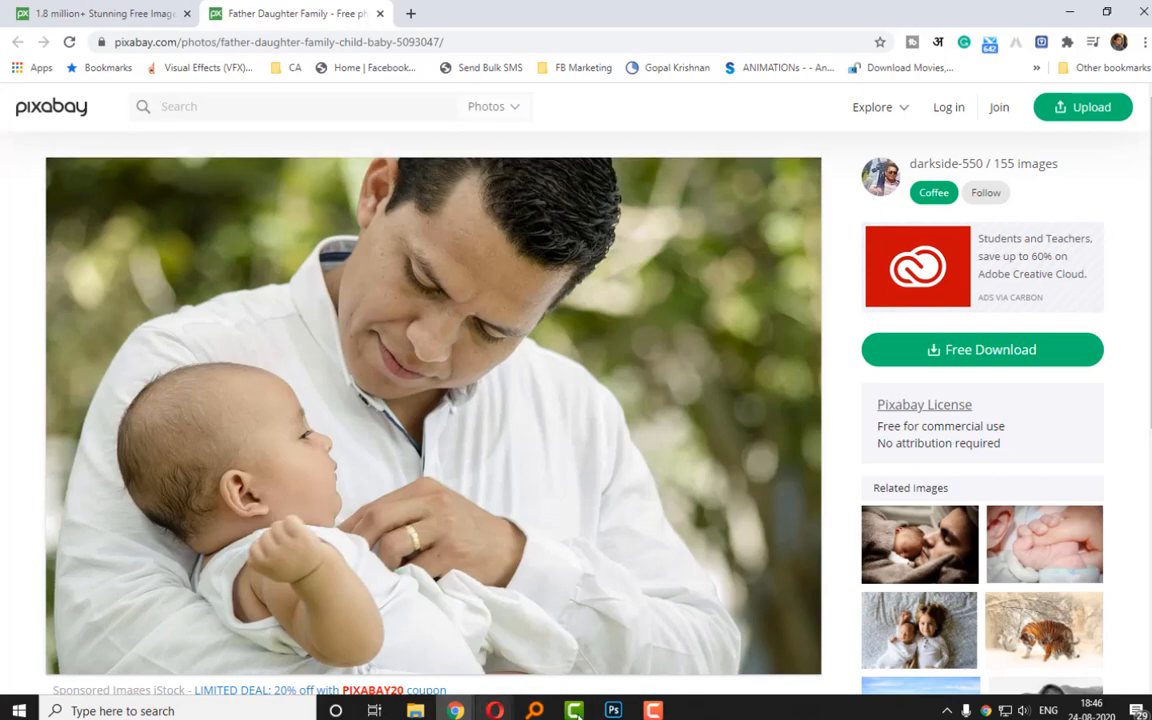
Switch back to Photoshop's model3.jpg document and clear the selection around the man.
click(613, 710)
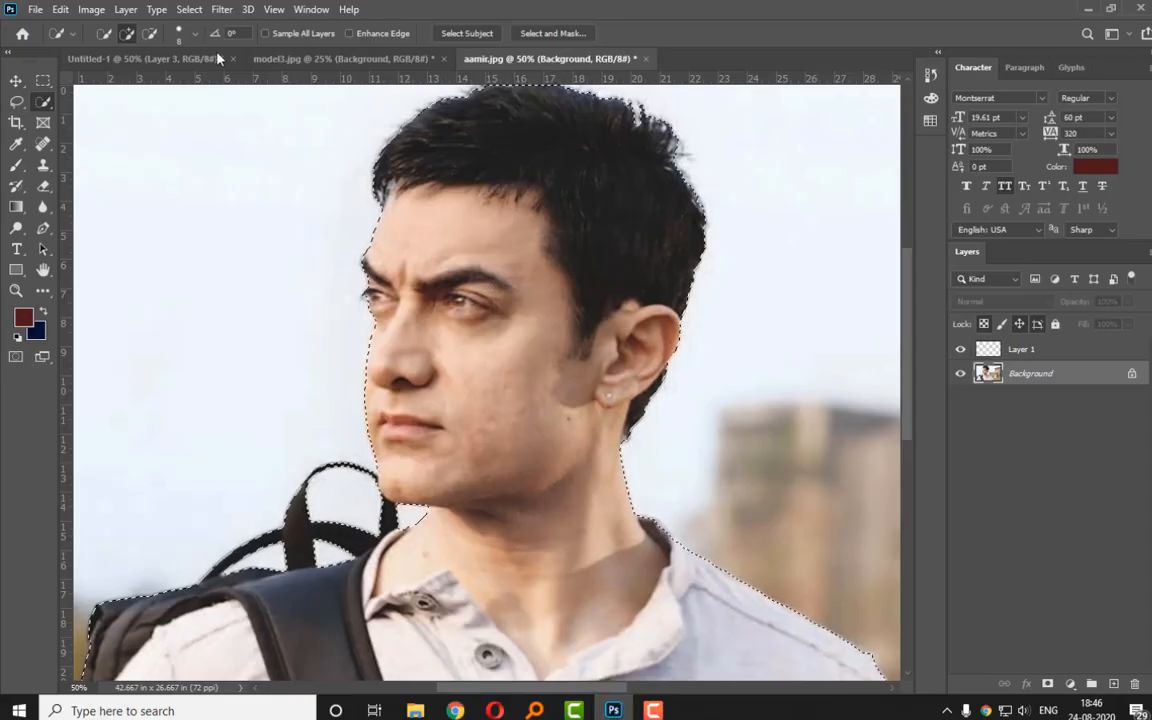
click(330, 58)
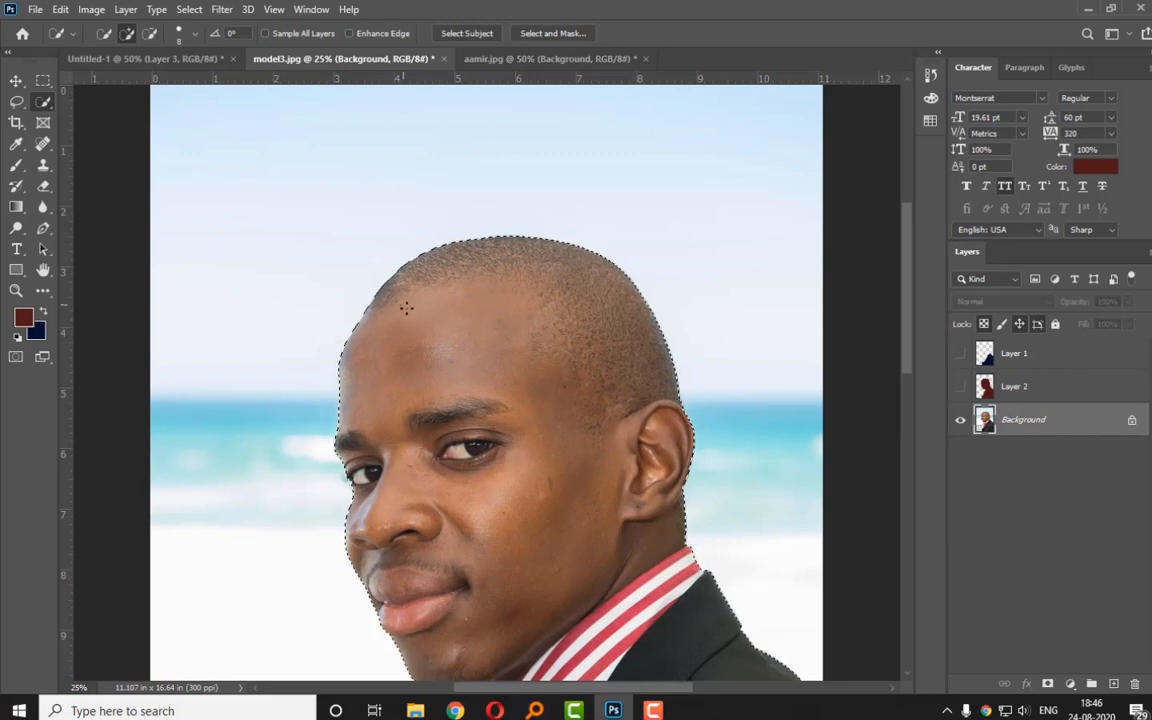
key(ctrl+d)
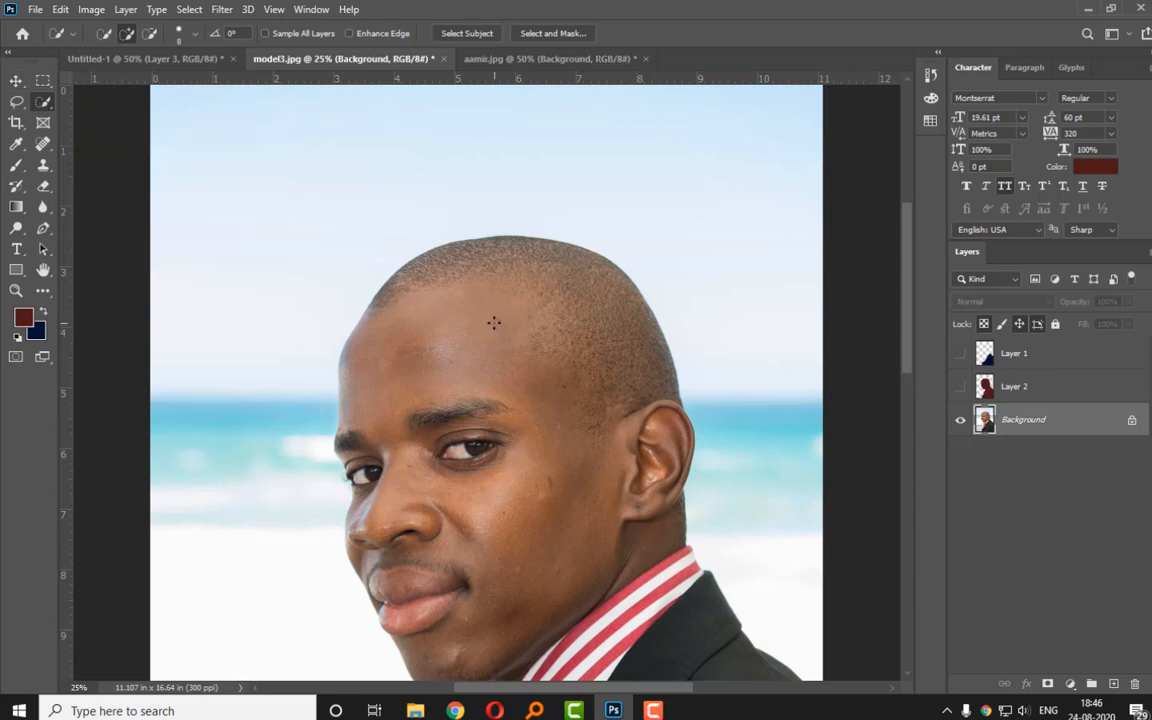
With the Quick Selection tool, open Select and Mask on model3.jpg and automatically select the subject.
scroll(494, 322, up, 2)
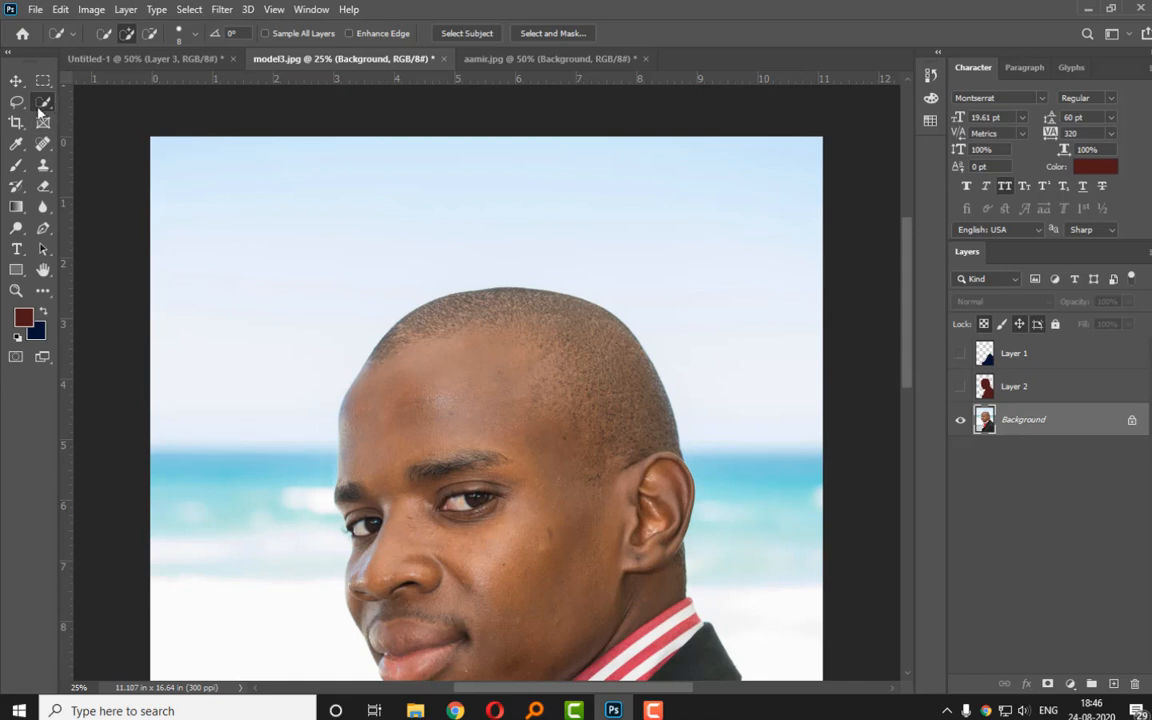
right_click(43, 104)
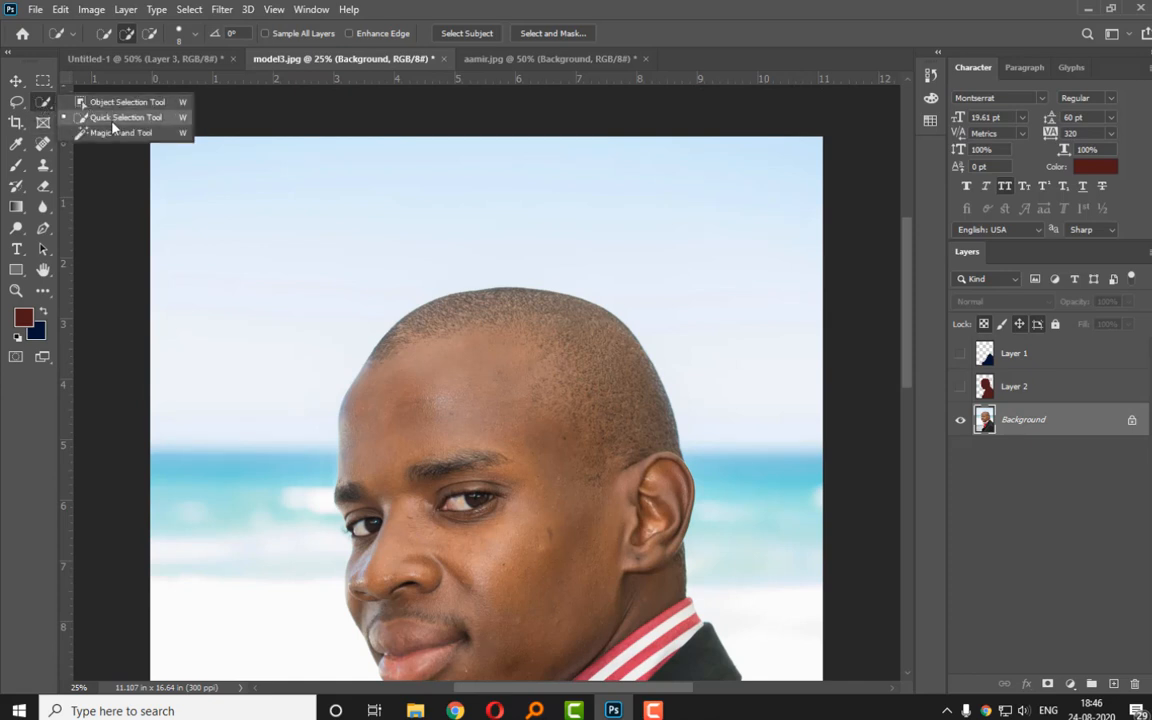
click(105, 114)
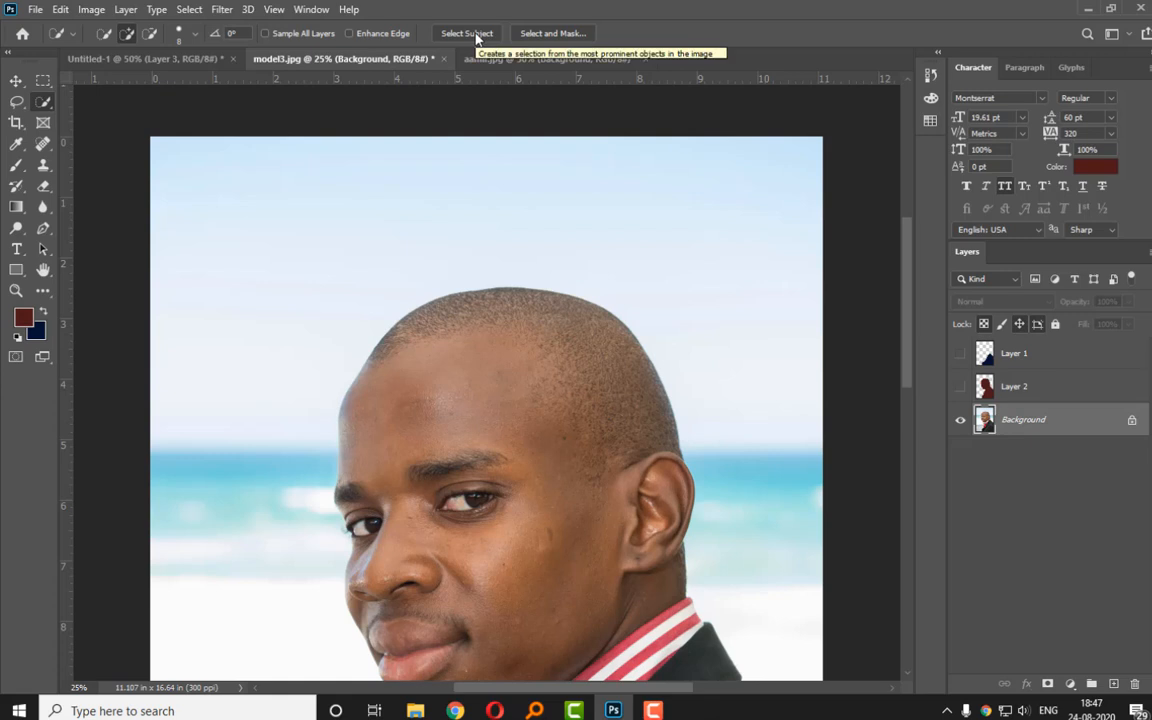
click(548, 33)
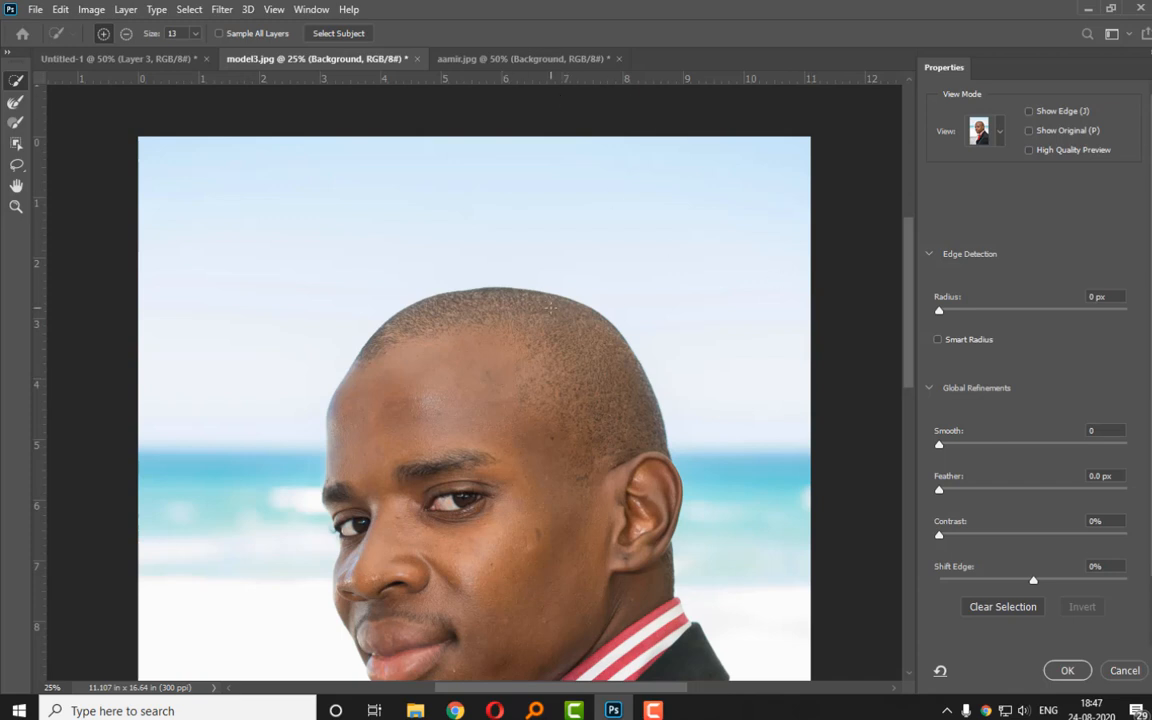
click(325, 36)
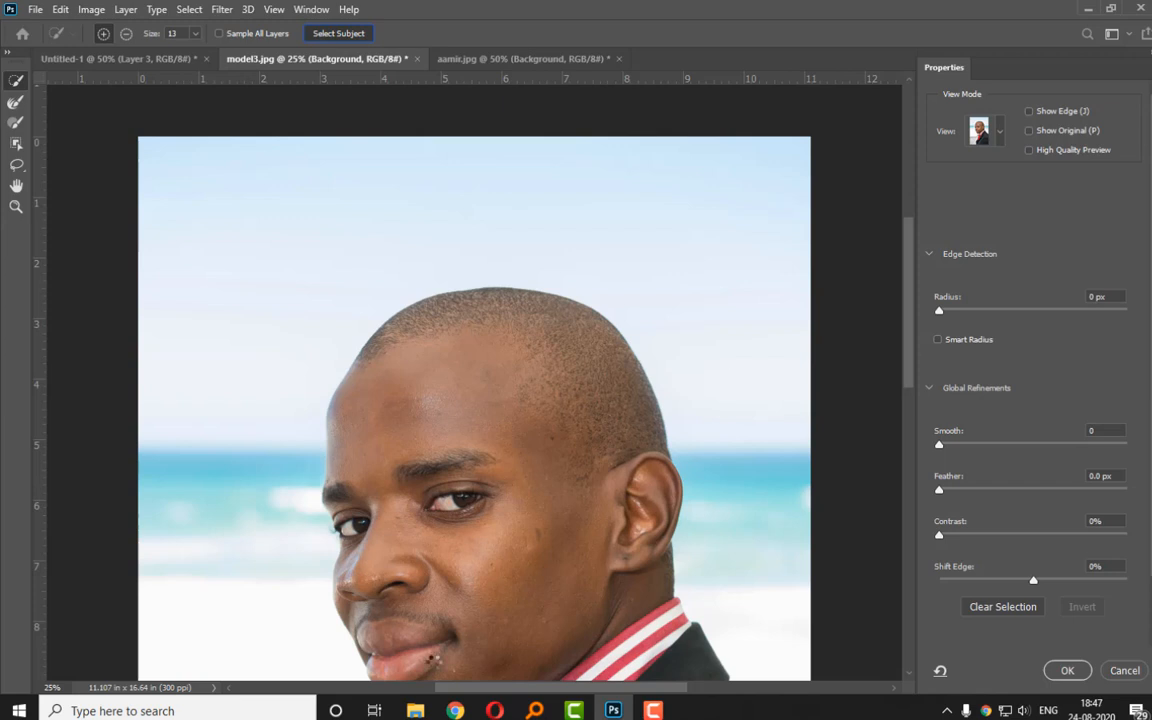
Switch to File Explorer and open the Selections subfolder of the For selection folder to view its practice images.
mouse_move(415, 712)
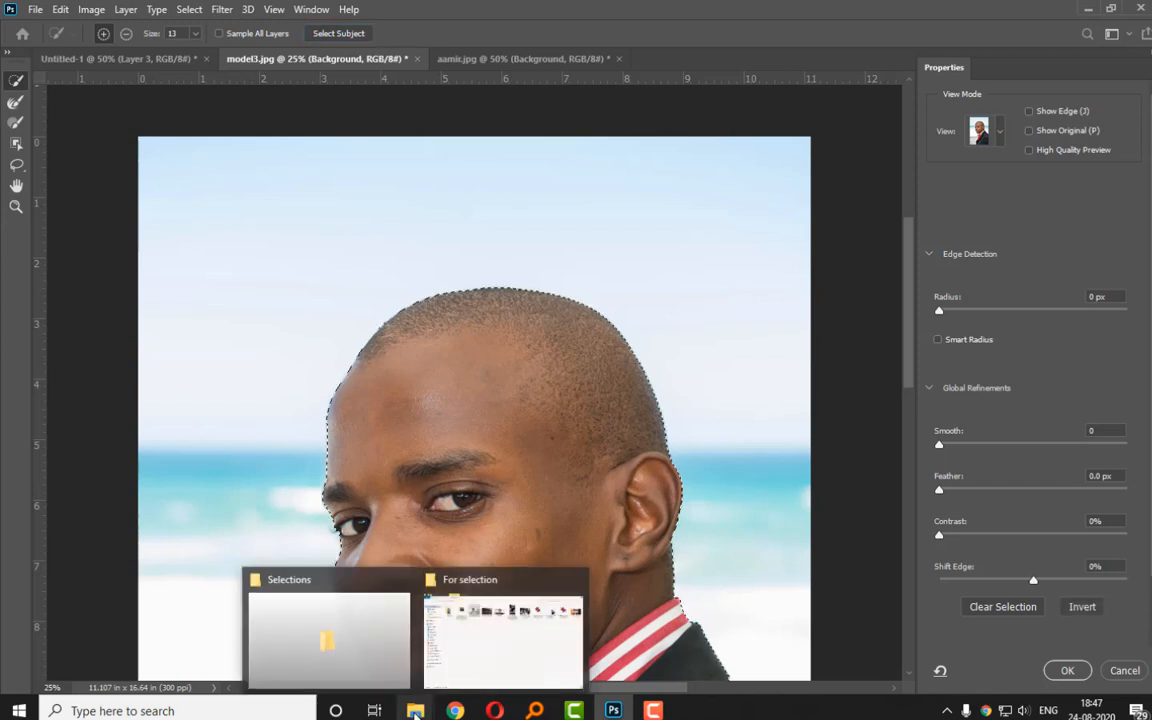
click(509, 648)
double_click(197, 143)
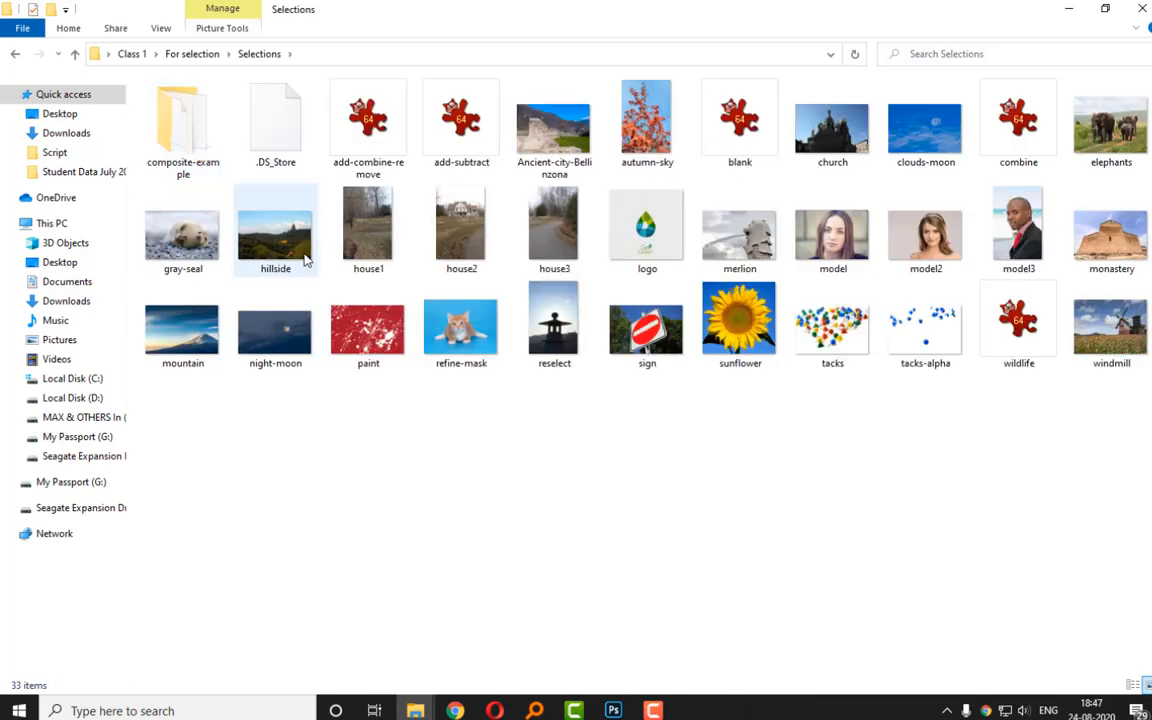
click(652, 711)
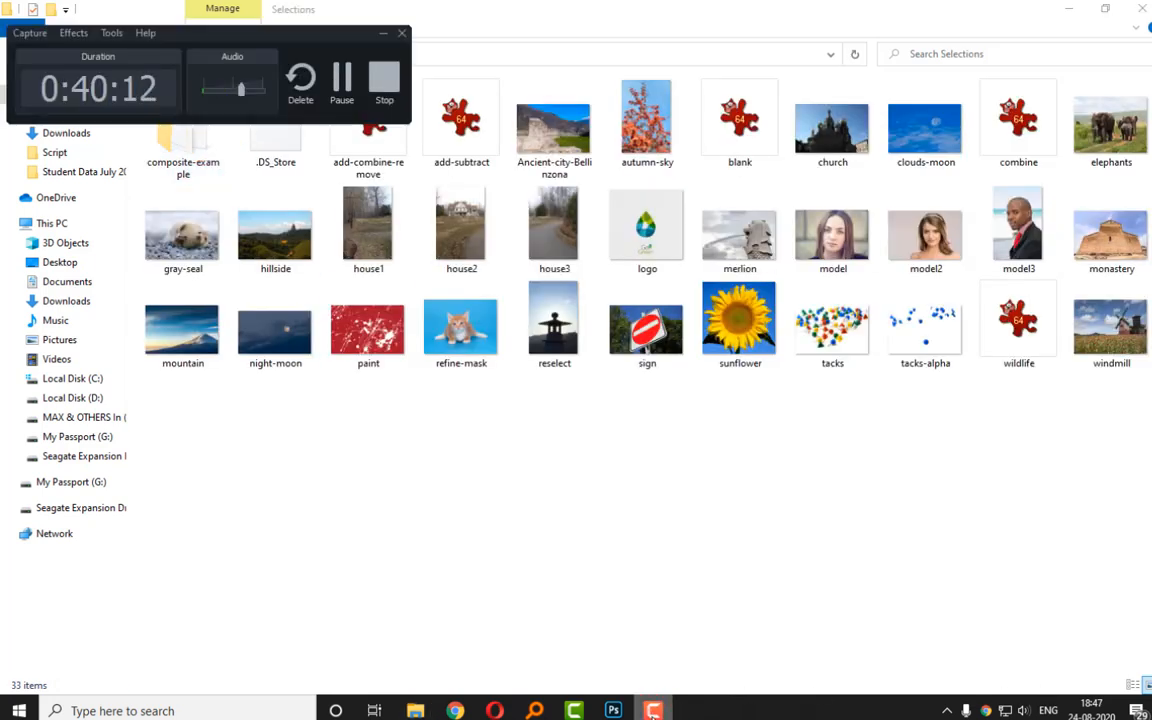